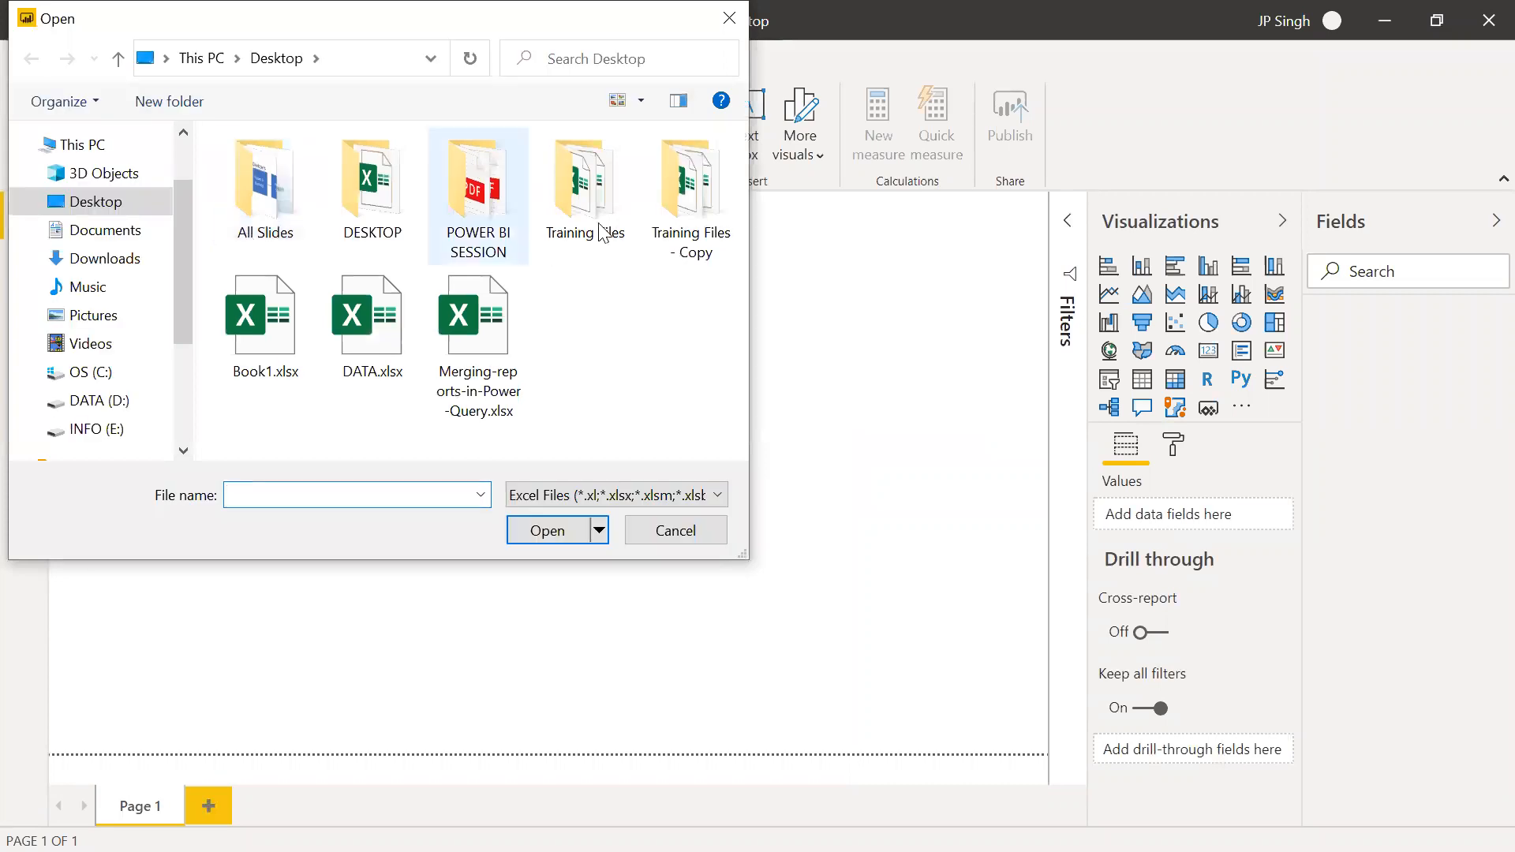
# Load the LineChart table from 04 Line Chart.xlsx in the Training Files - Copy folder and view its rows
pyautogui.doubleClick(688, 197)
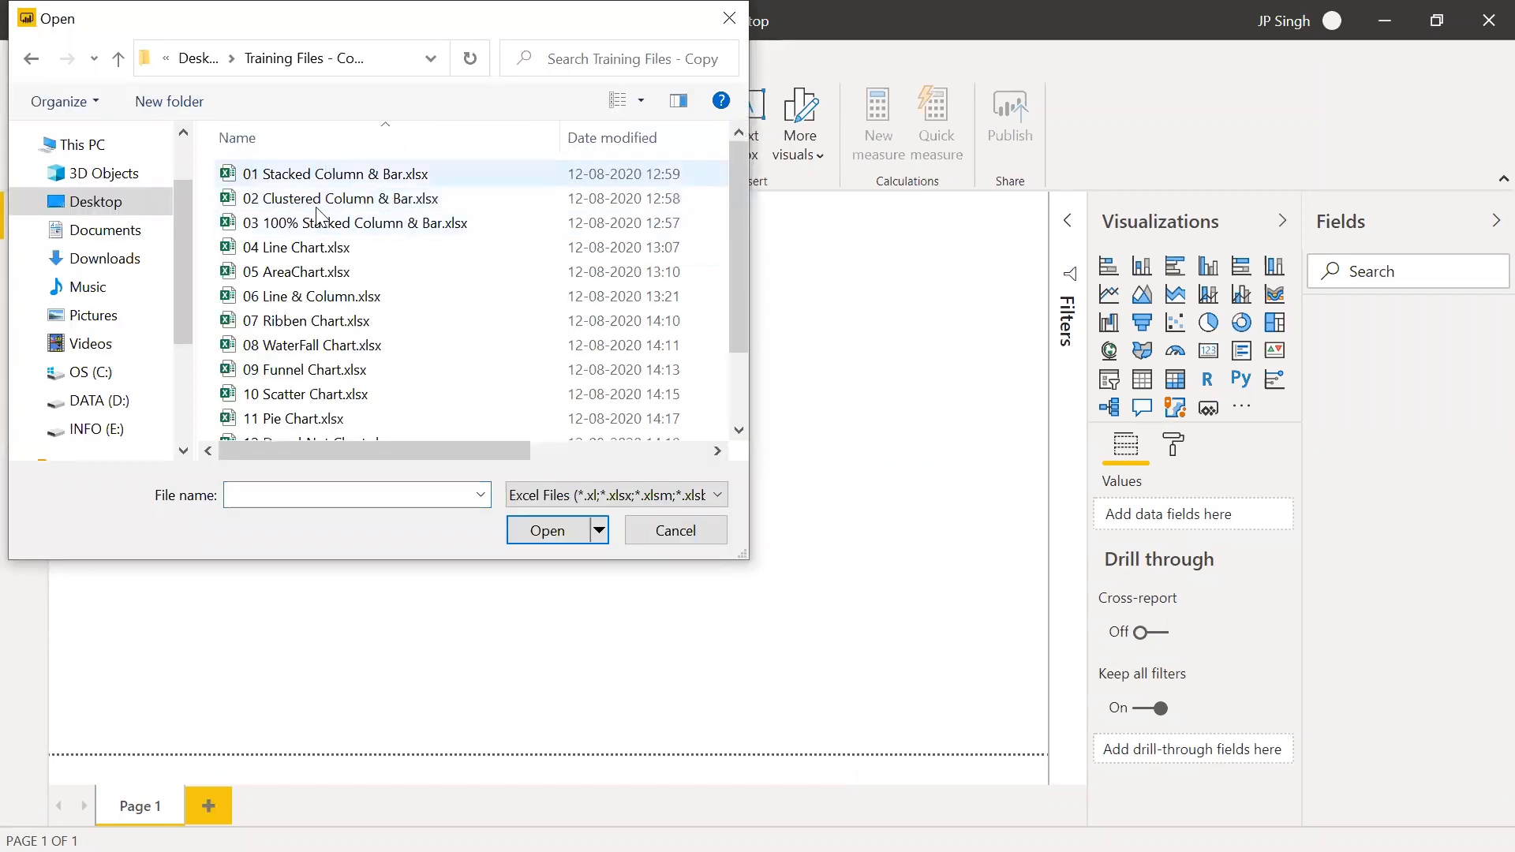
pyautogui.click(330, 251)
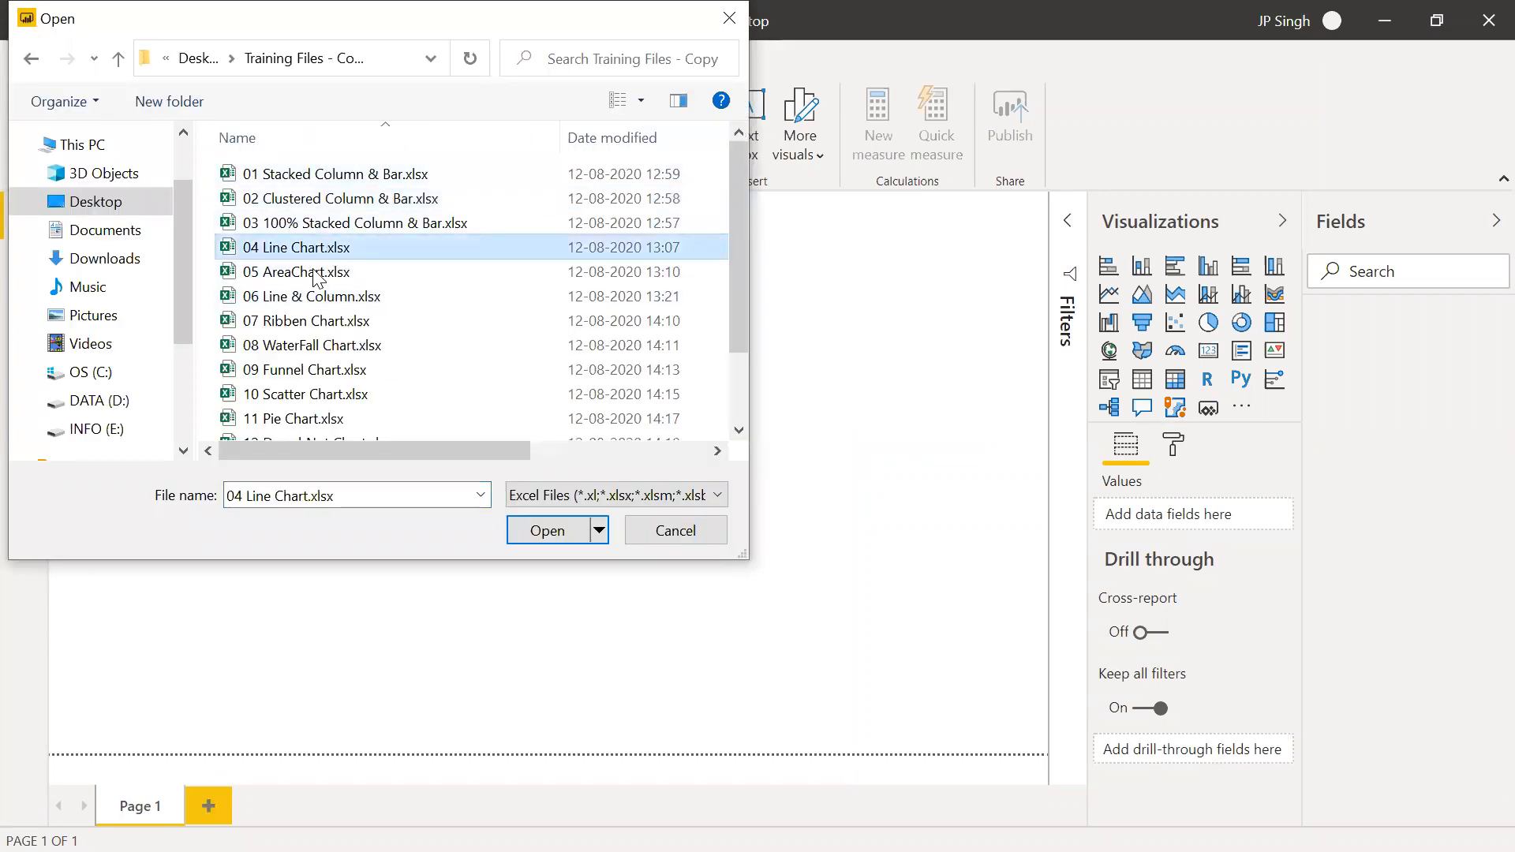
pyautogui.click(553, 532)
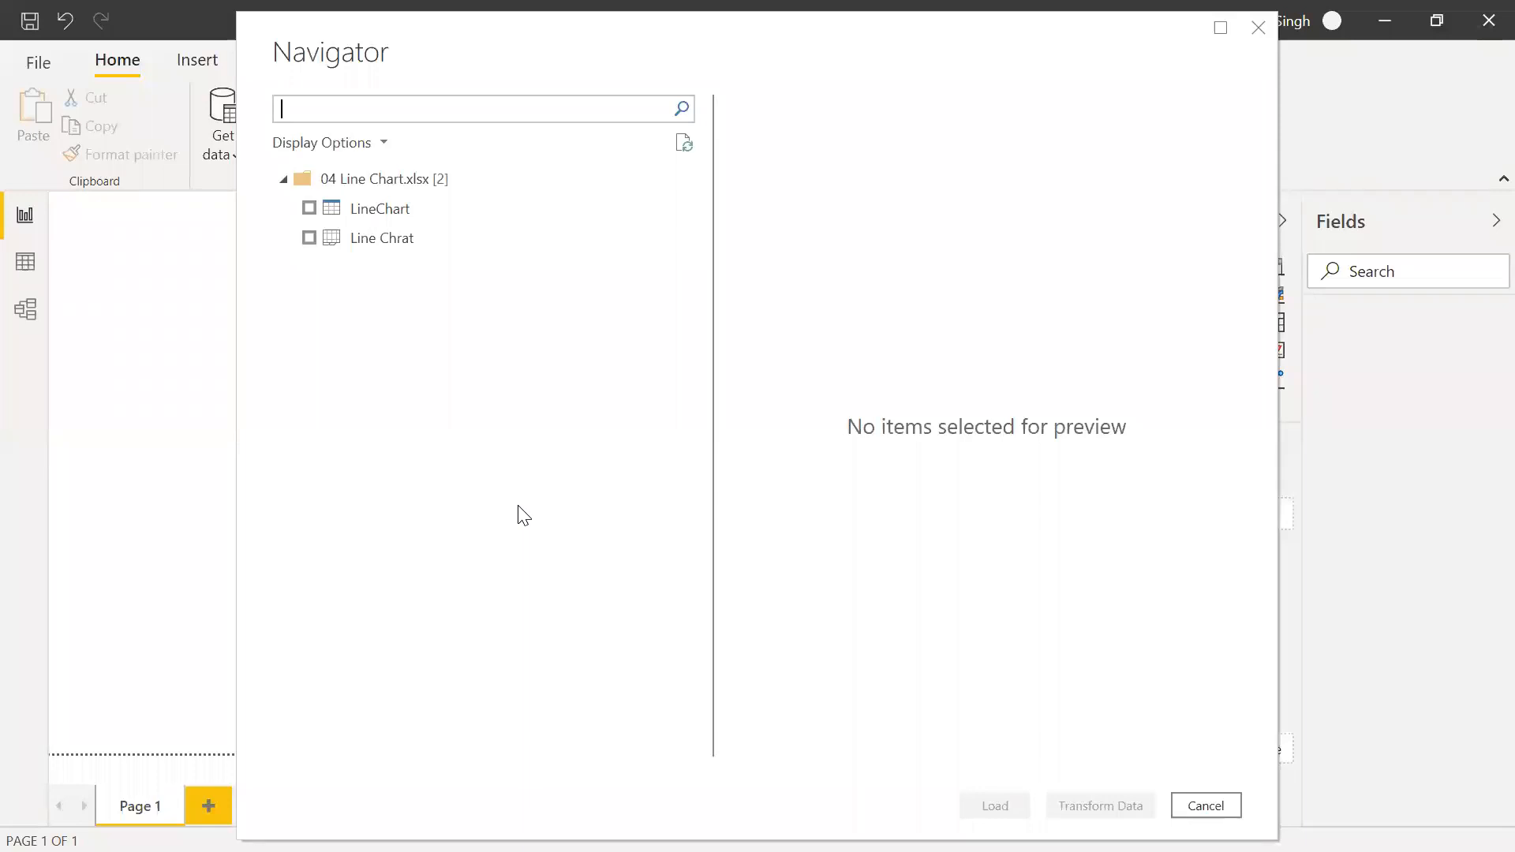
pyautogui.click(309, 208)
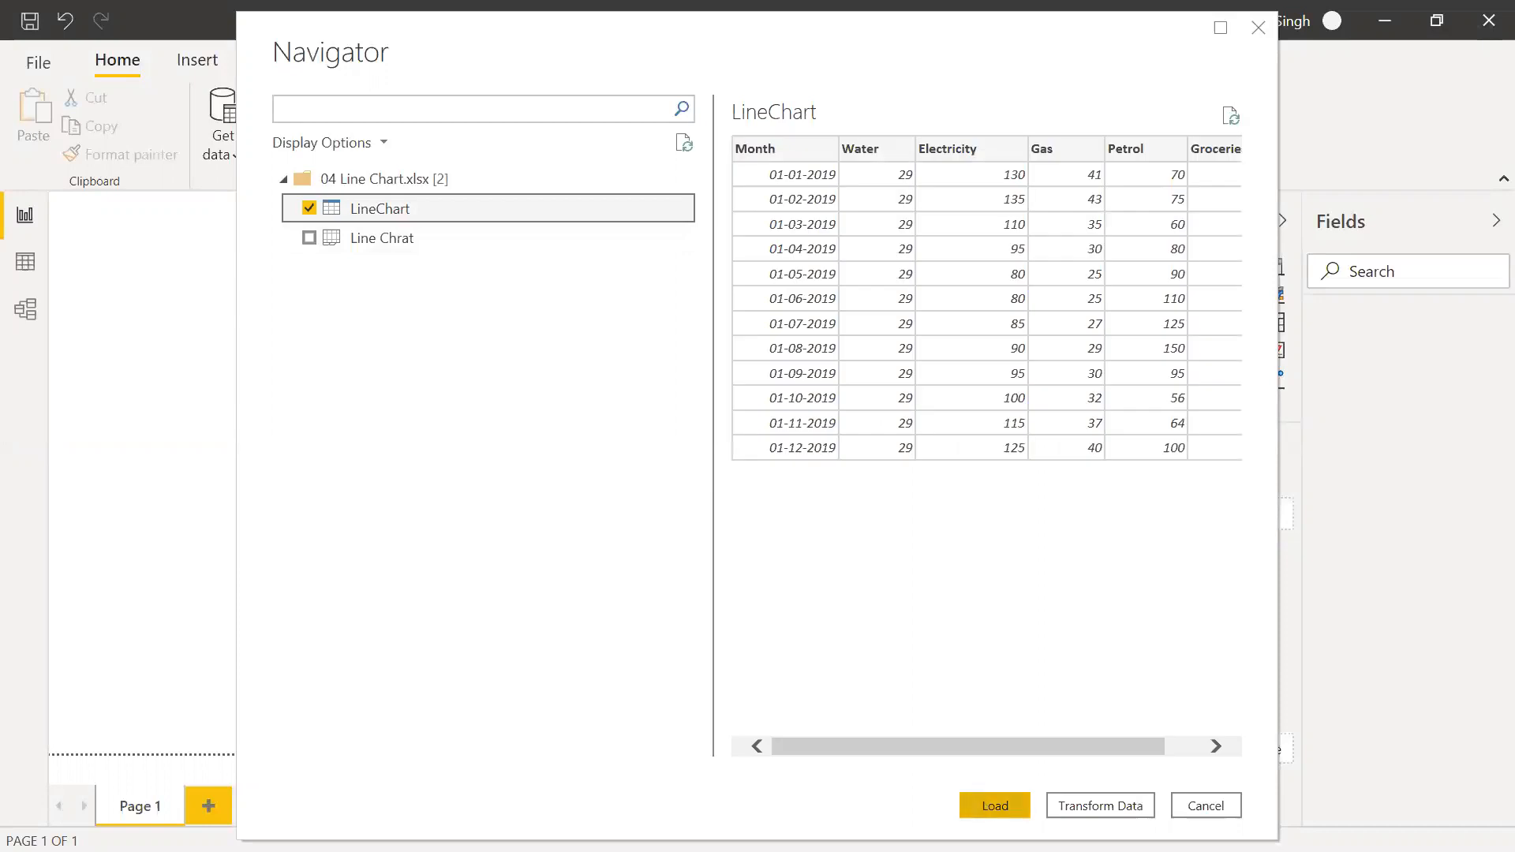
pyautogui.click(995, 805)
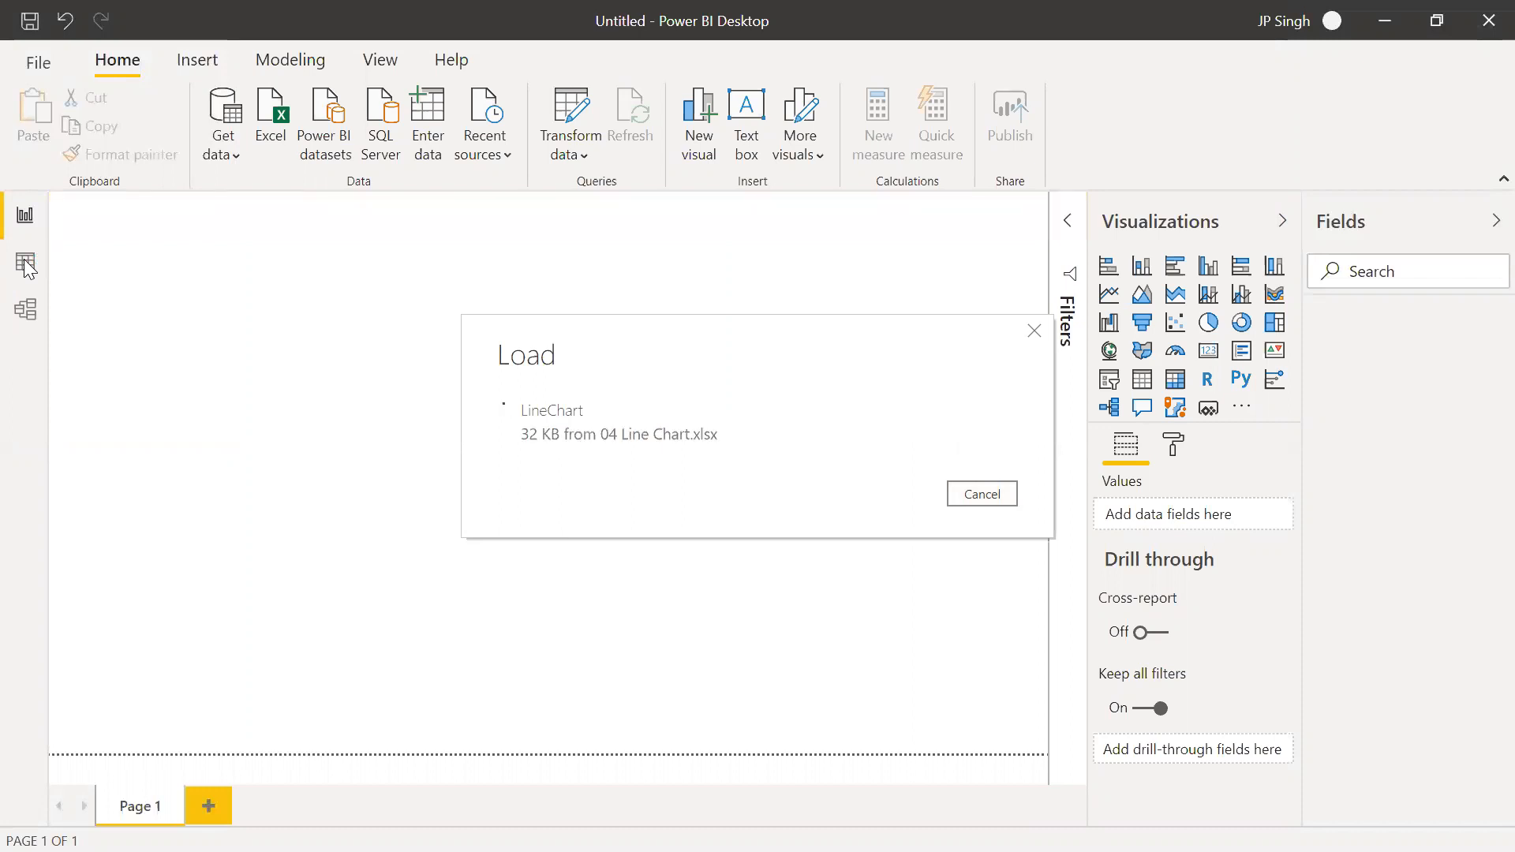
pyautogui.click(26, 264)
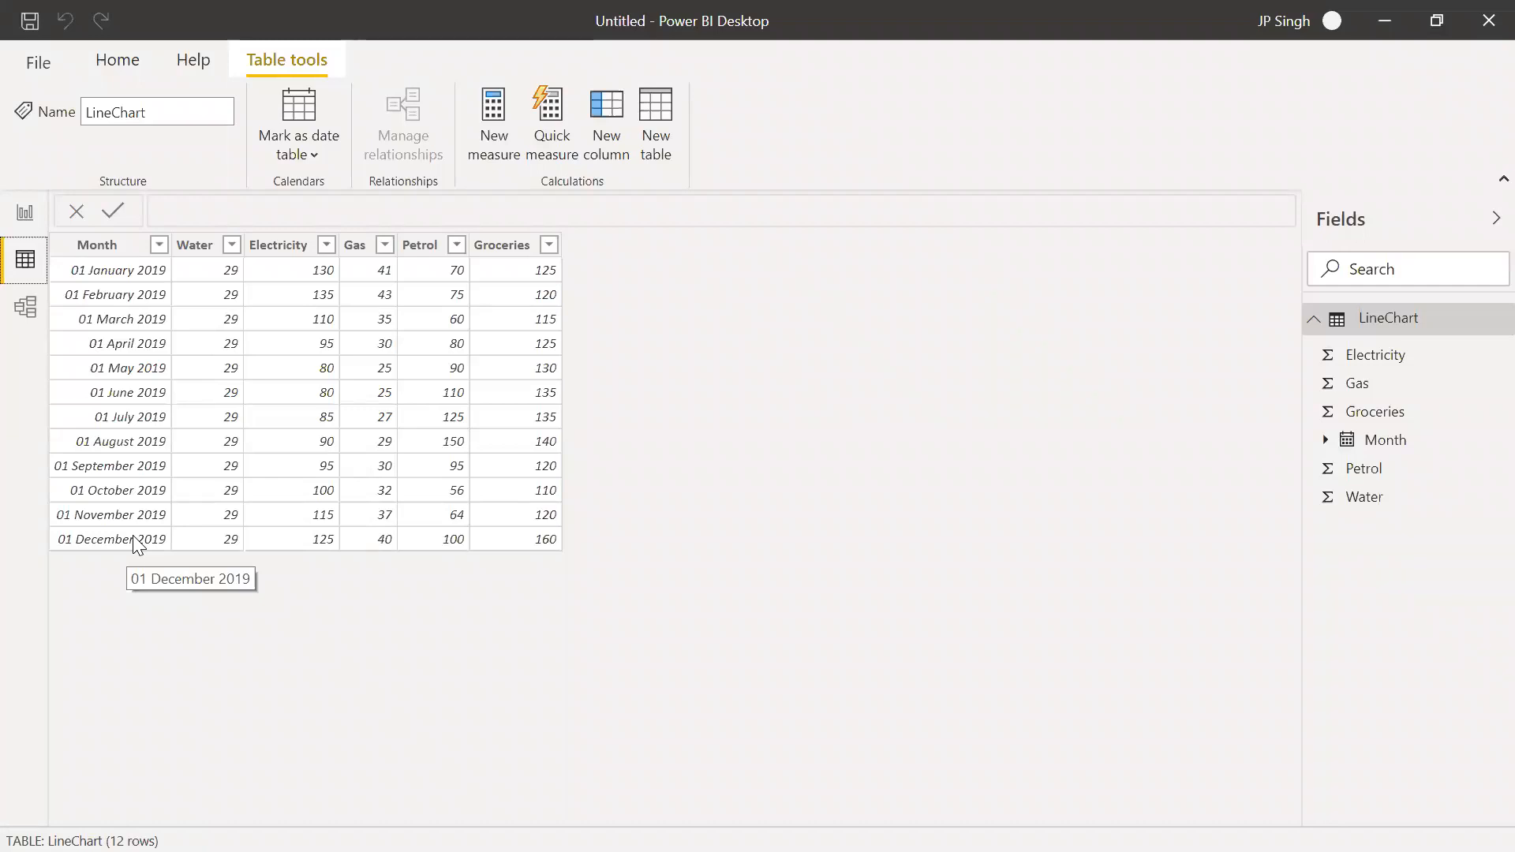
# Add a clustered column chart to the report page and enlarge it to fill the whole page
pyautogui.click(27, 214)
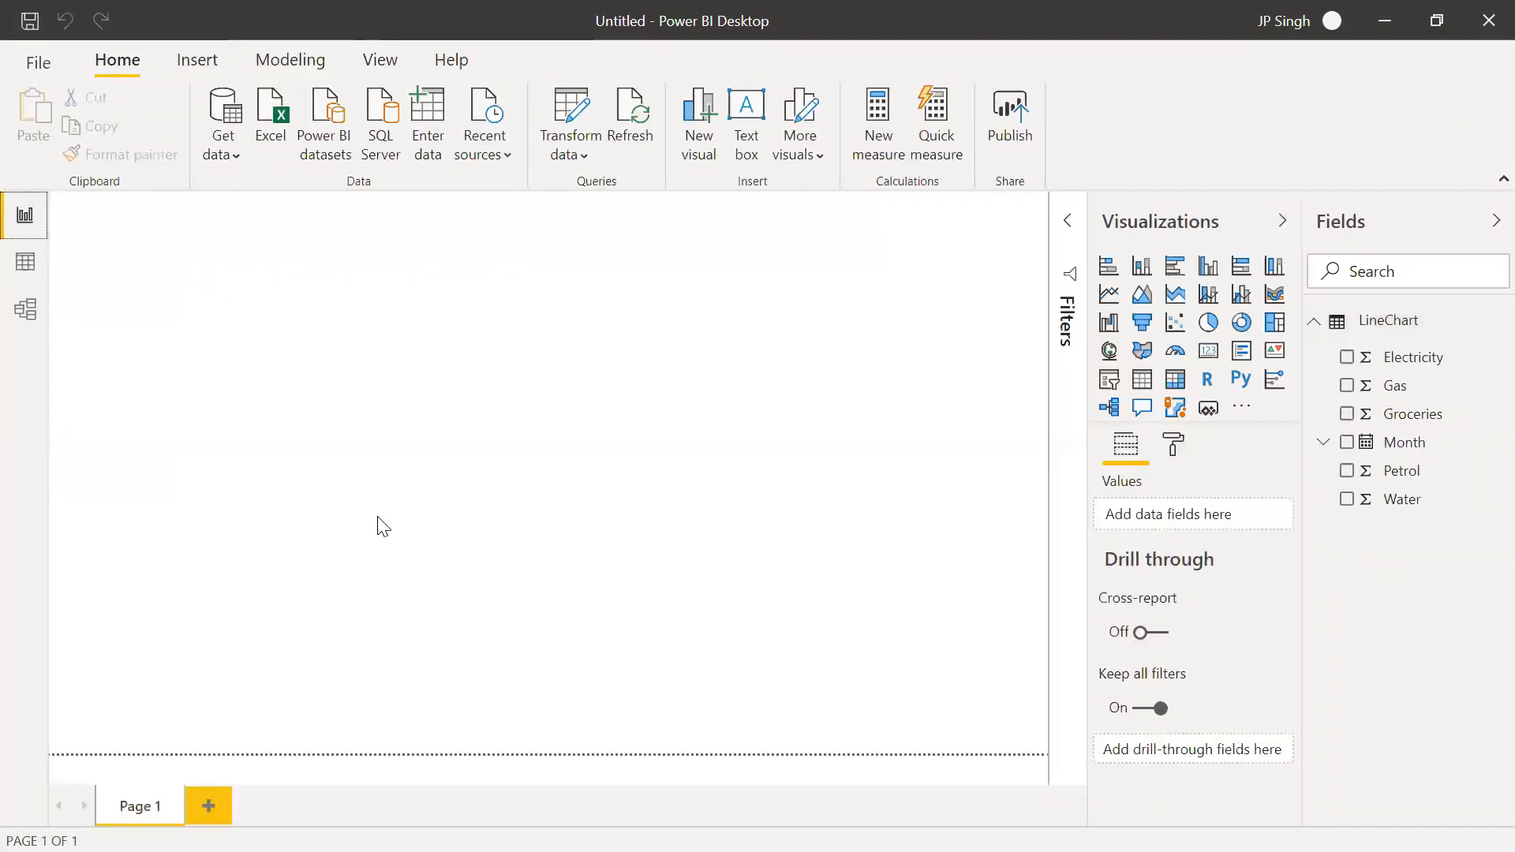
pyautogui.click(1213, 278)
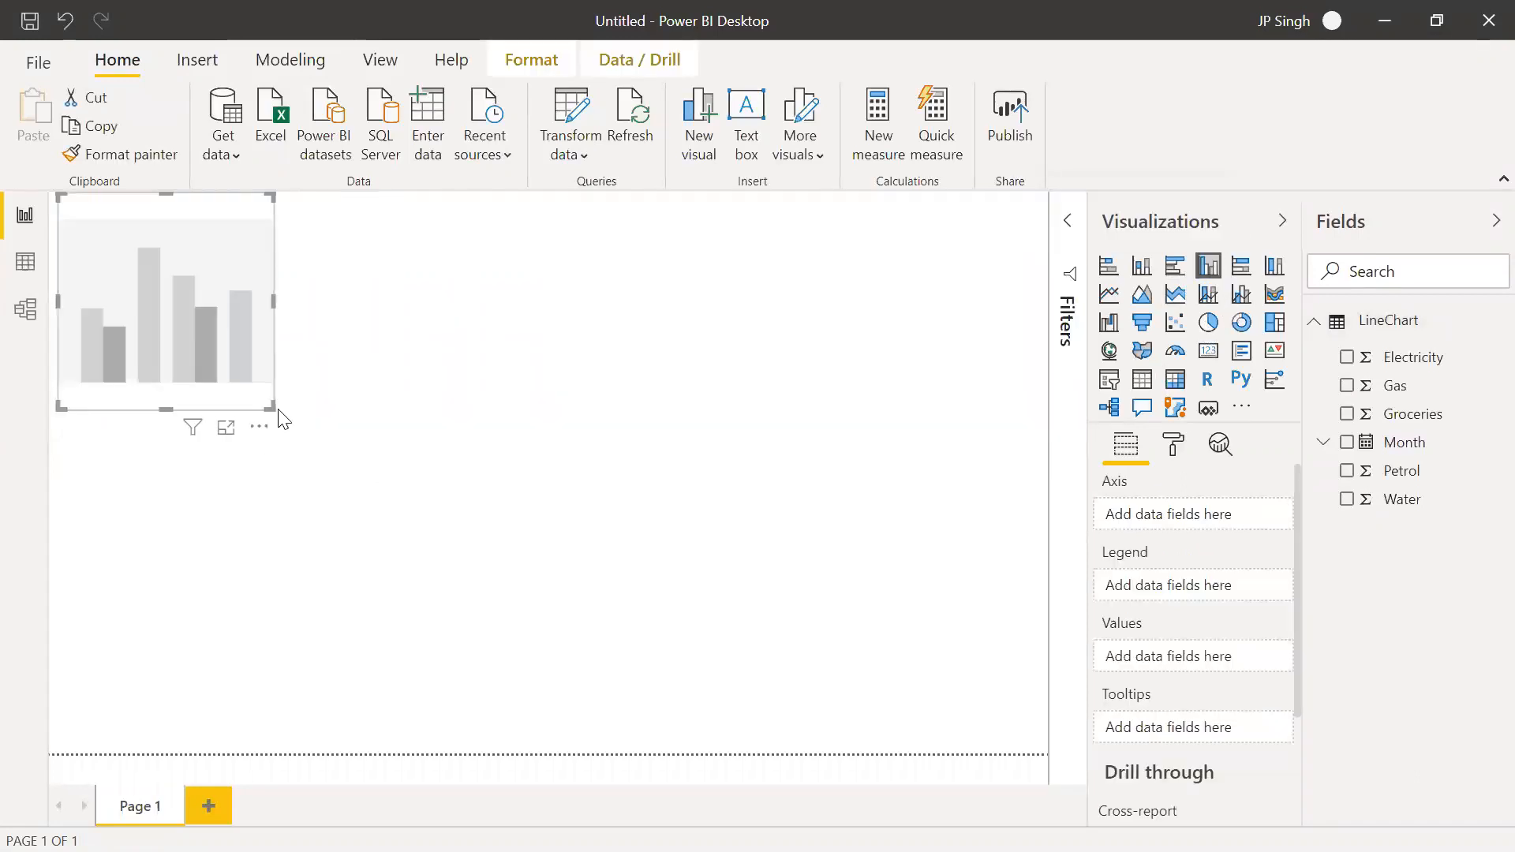
pyautogui.moveTo(271, 407); pyautogui.dragTo(1032, 753)
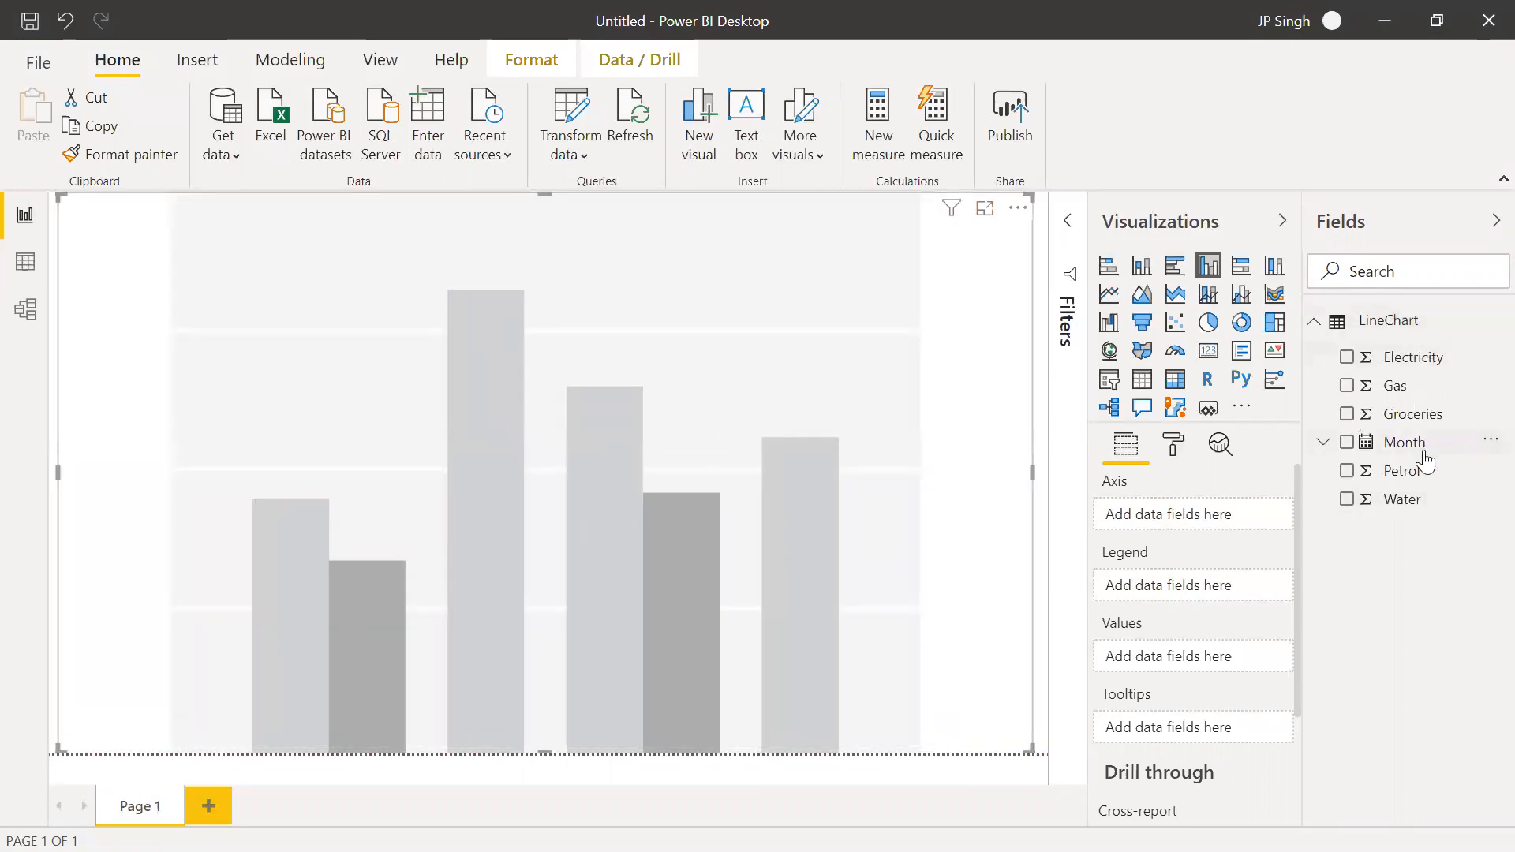
# Set the Month level of the Month field's date hierarchy as the chart's axis
pyautogui.click(1323, 442)
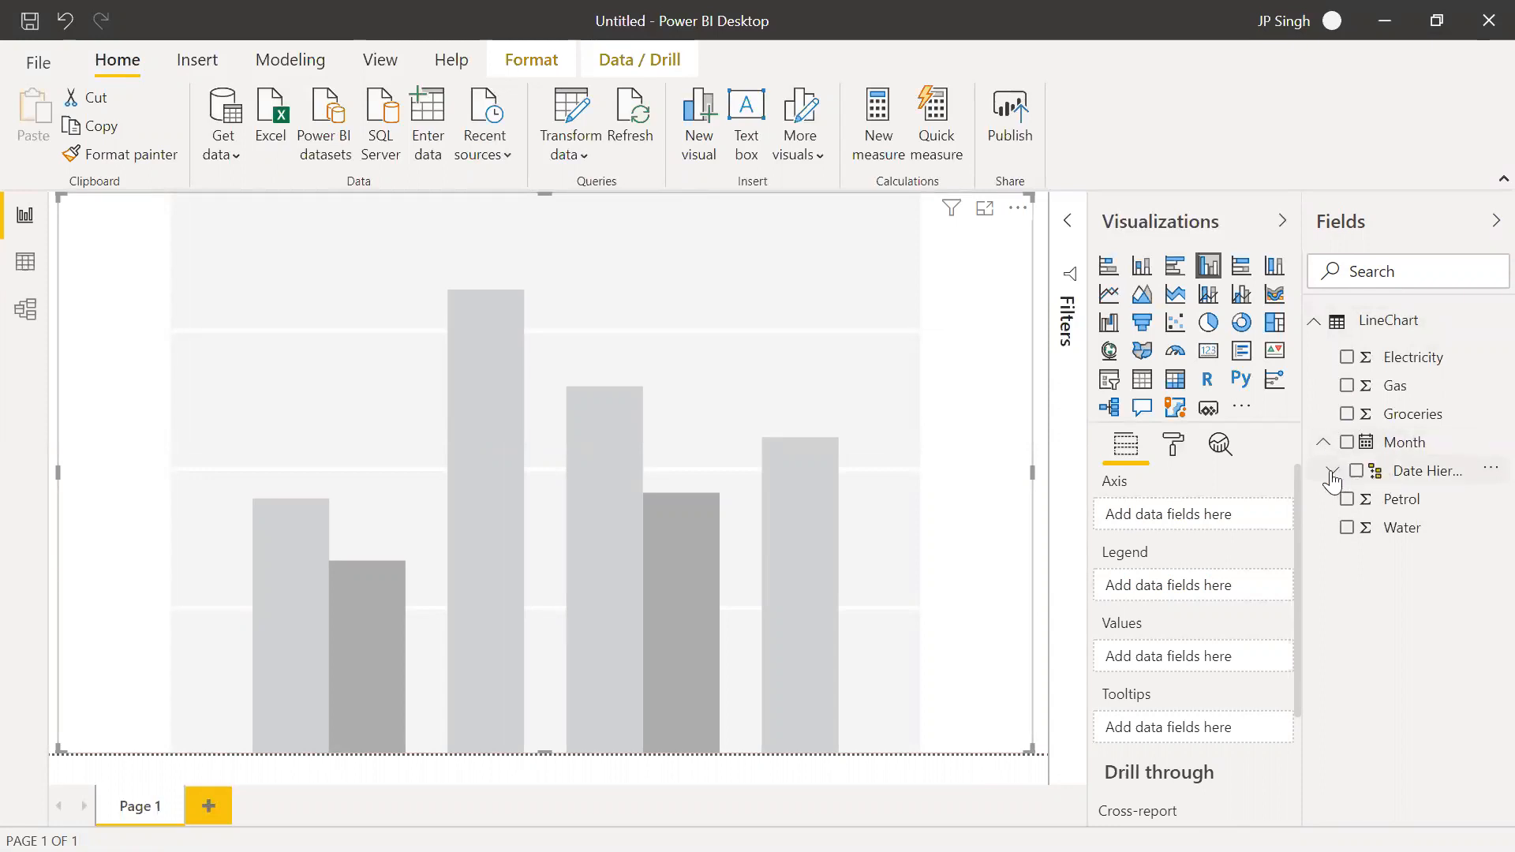
pyautogui.click(1332, 471)
pyautogui.moveTo(1430, 556); pyautogui.dragTo(1228, 513)
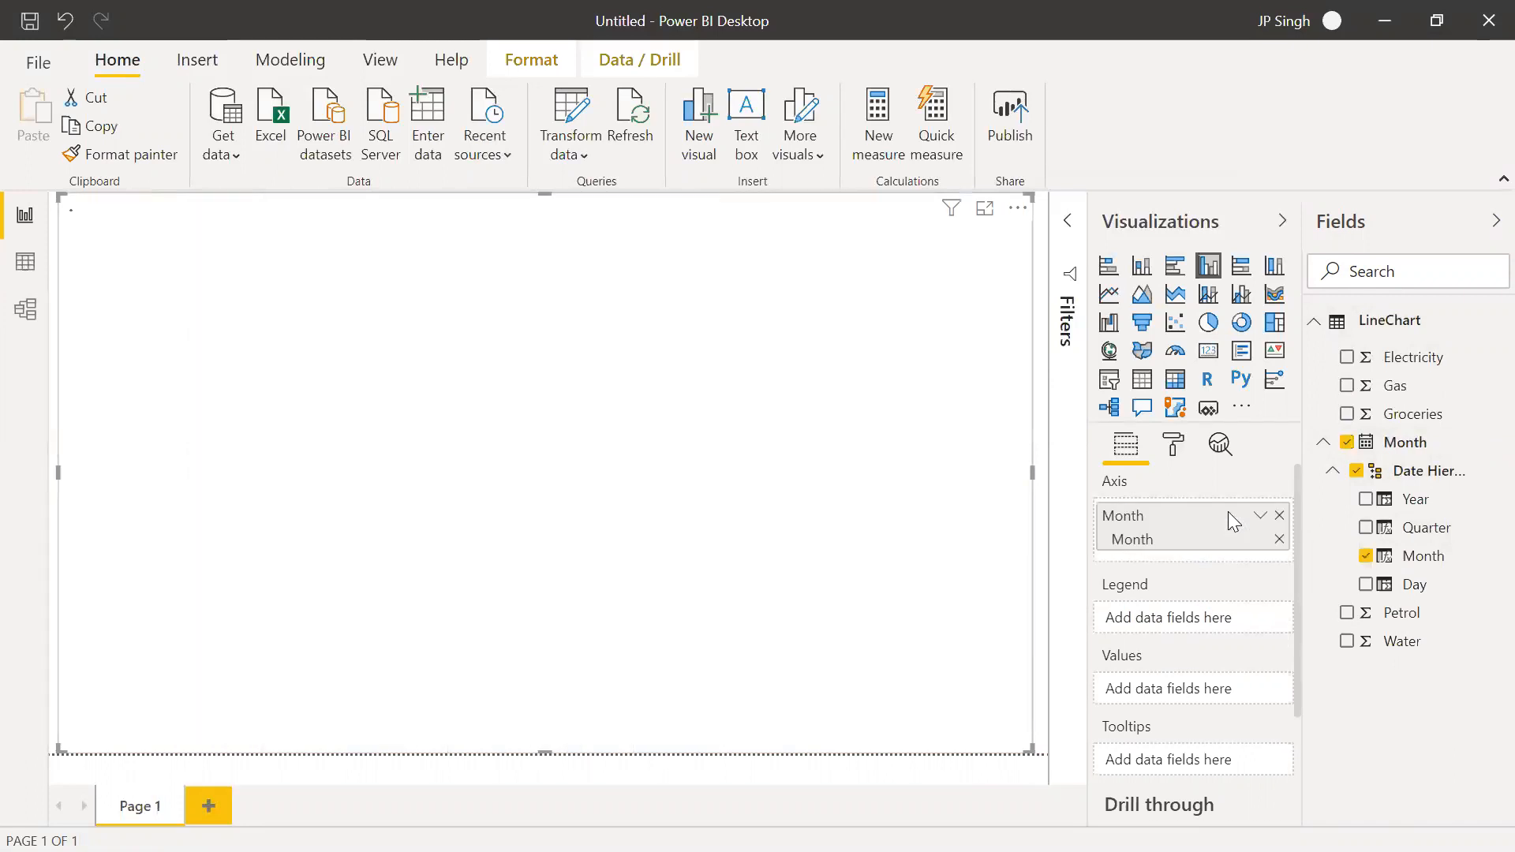
pyautogui.click(1326, 449)
# Add Electricity, Gas, Groceries, Petrol and Water, in that order, to the chart's values
pyautogui.moveTo(1401, 356); pyautogui.dragTo(1208, 677)
pyautogui.moveTo(1352, 390); pyautogui.dragTo(1225, 717)
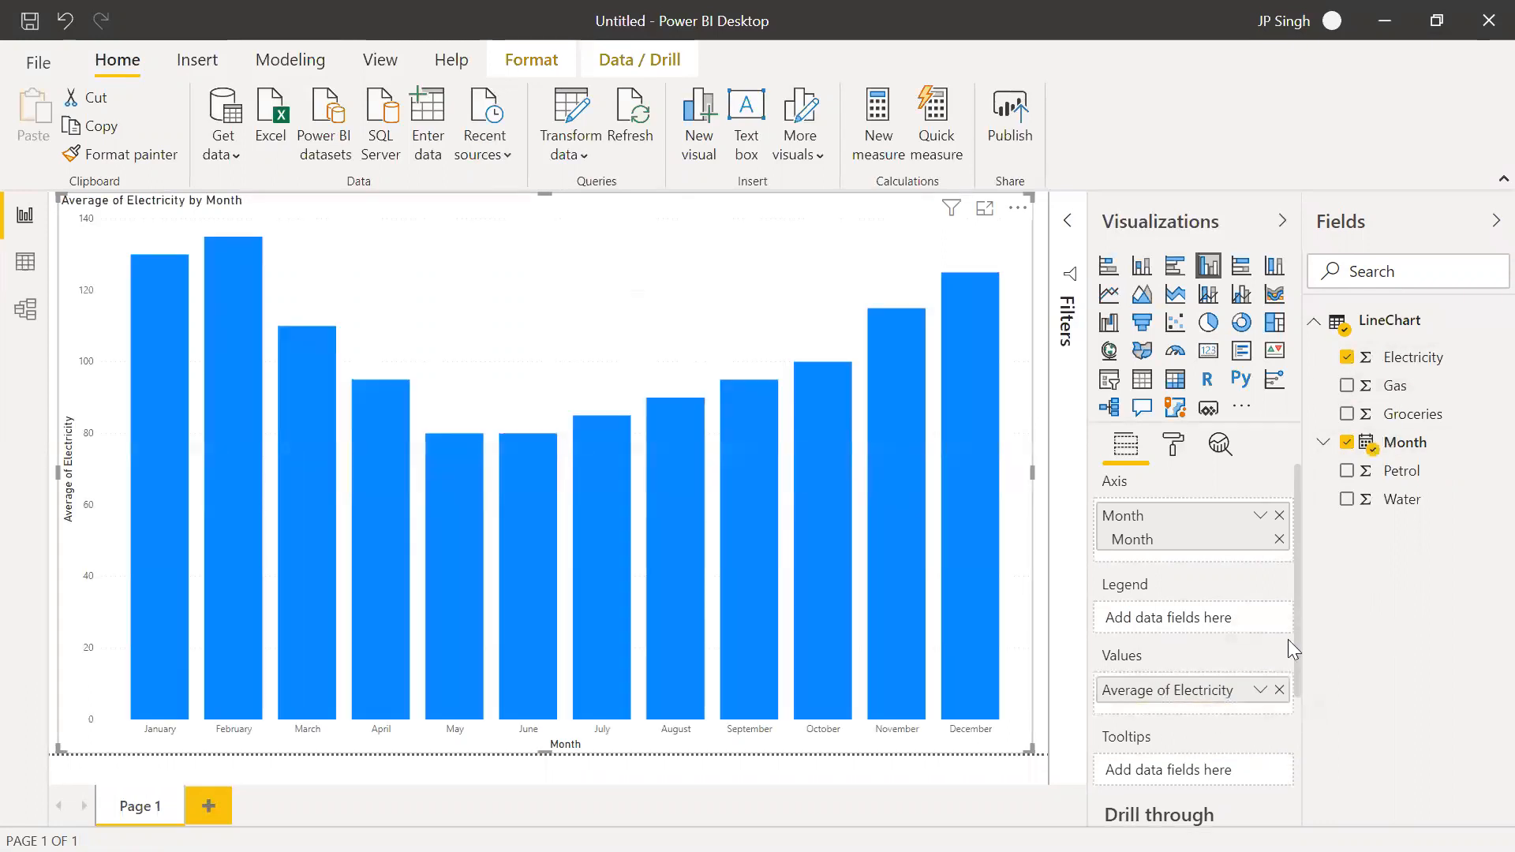
pyautogui.moveTo(1418, 417); pyautogui.dragTo(1231, 727)
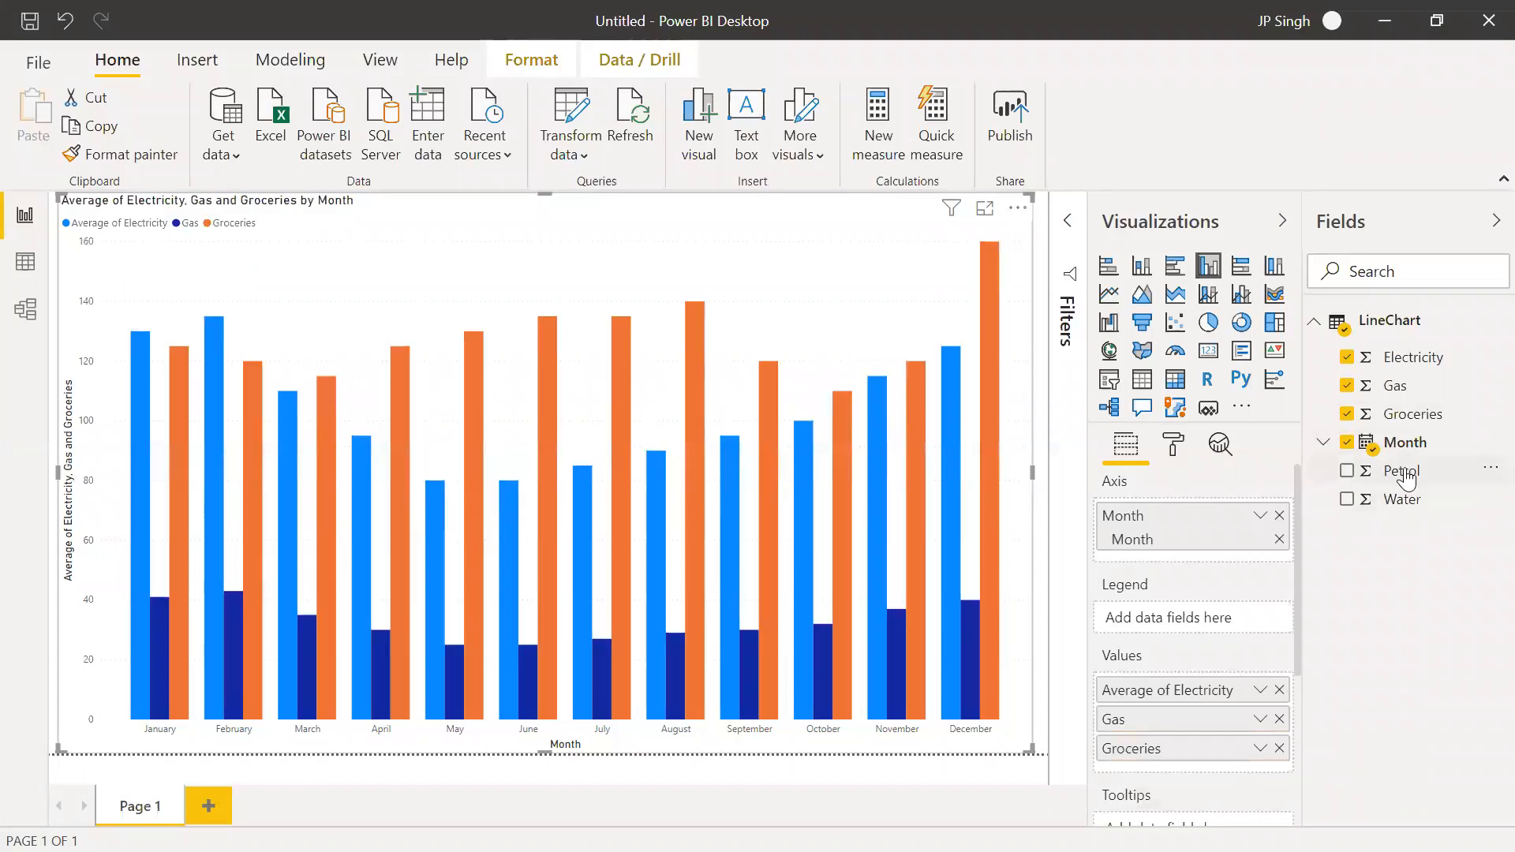
pyautogui.moveTo(1404, 474); pyautogui.dragTo(1242, 764)
pyautogui.moveTo(1401, 499); pyautogui.dragTo(1190, 801)
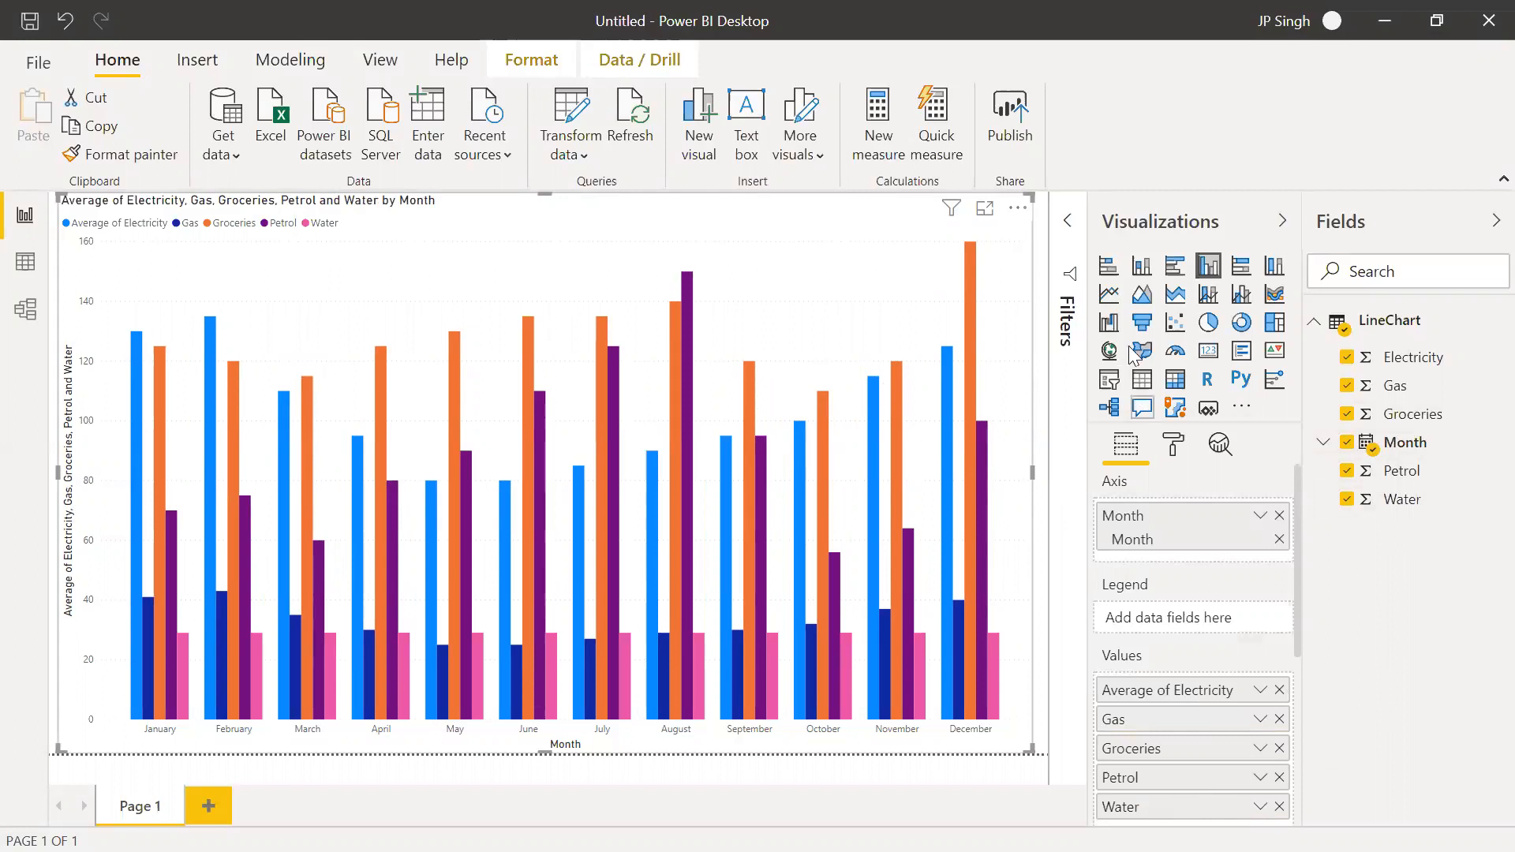
# Convert the clustered column chart to a line chart and inspect the values along the Water line
pyautogui.click(1109, 295)
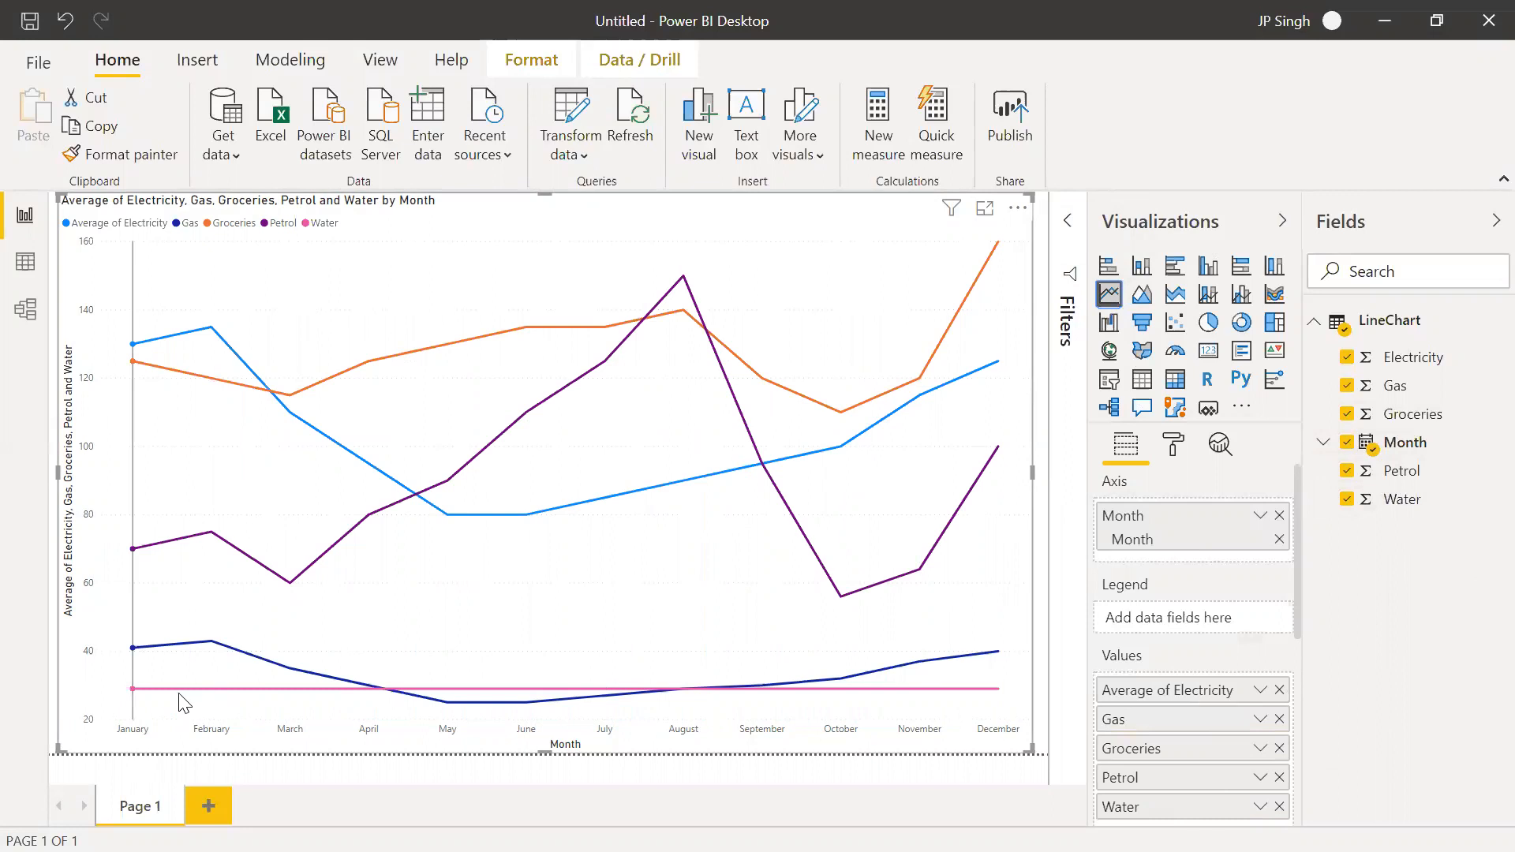
pyautogui.moveTo(272, 688)
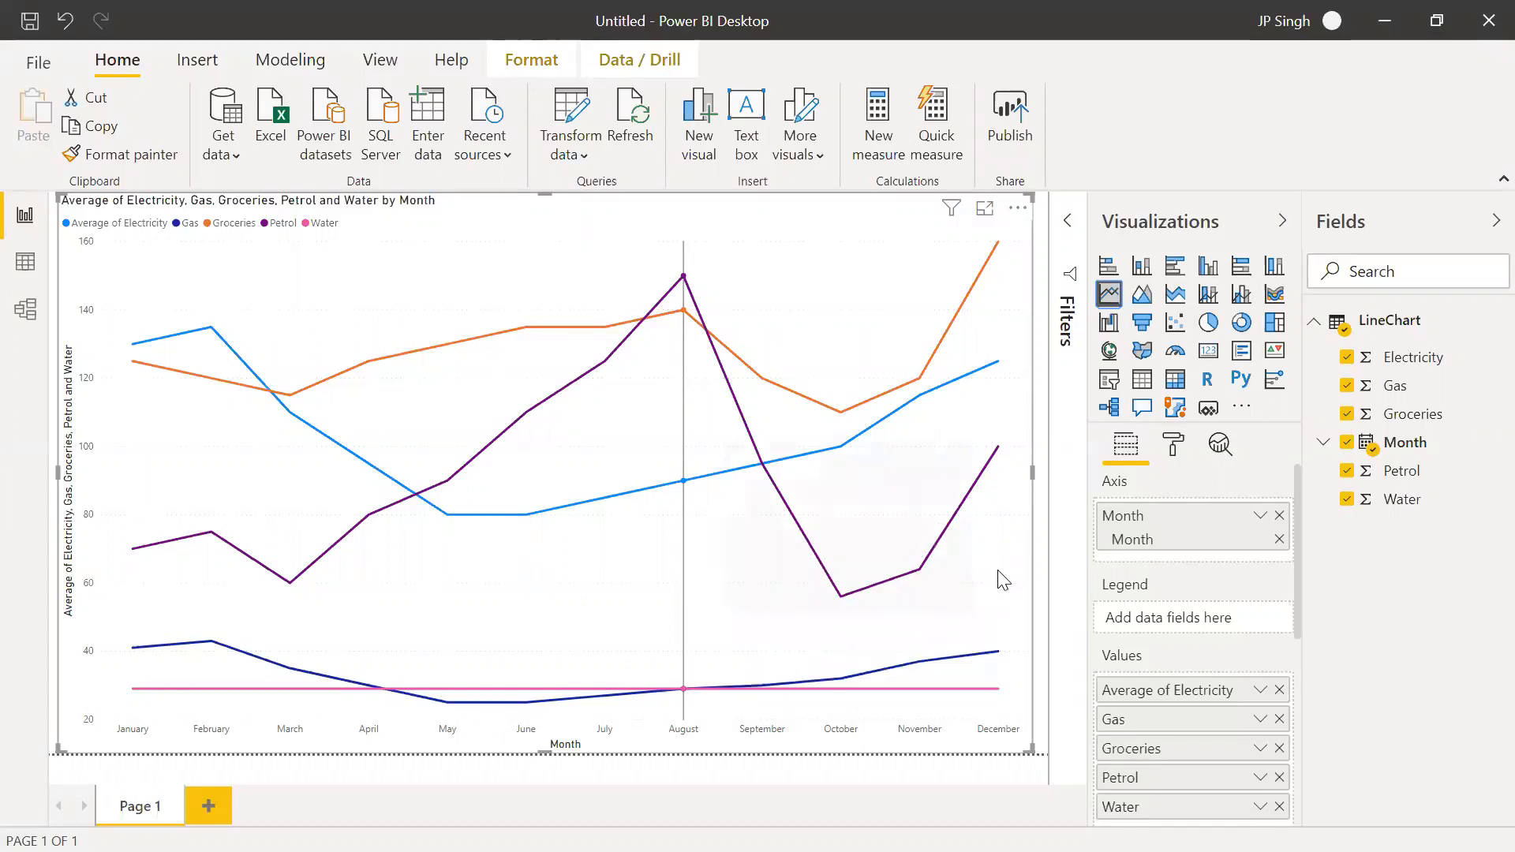
# Turn on data labels for the line chart, look through their options, and turn them off again
pyautogui.click(1172, 451)
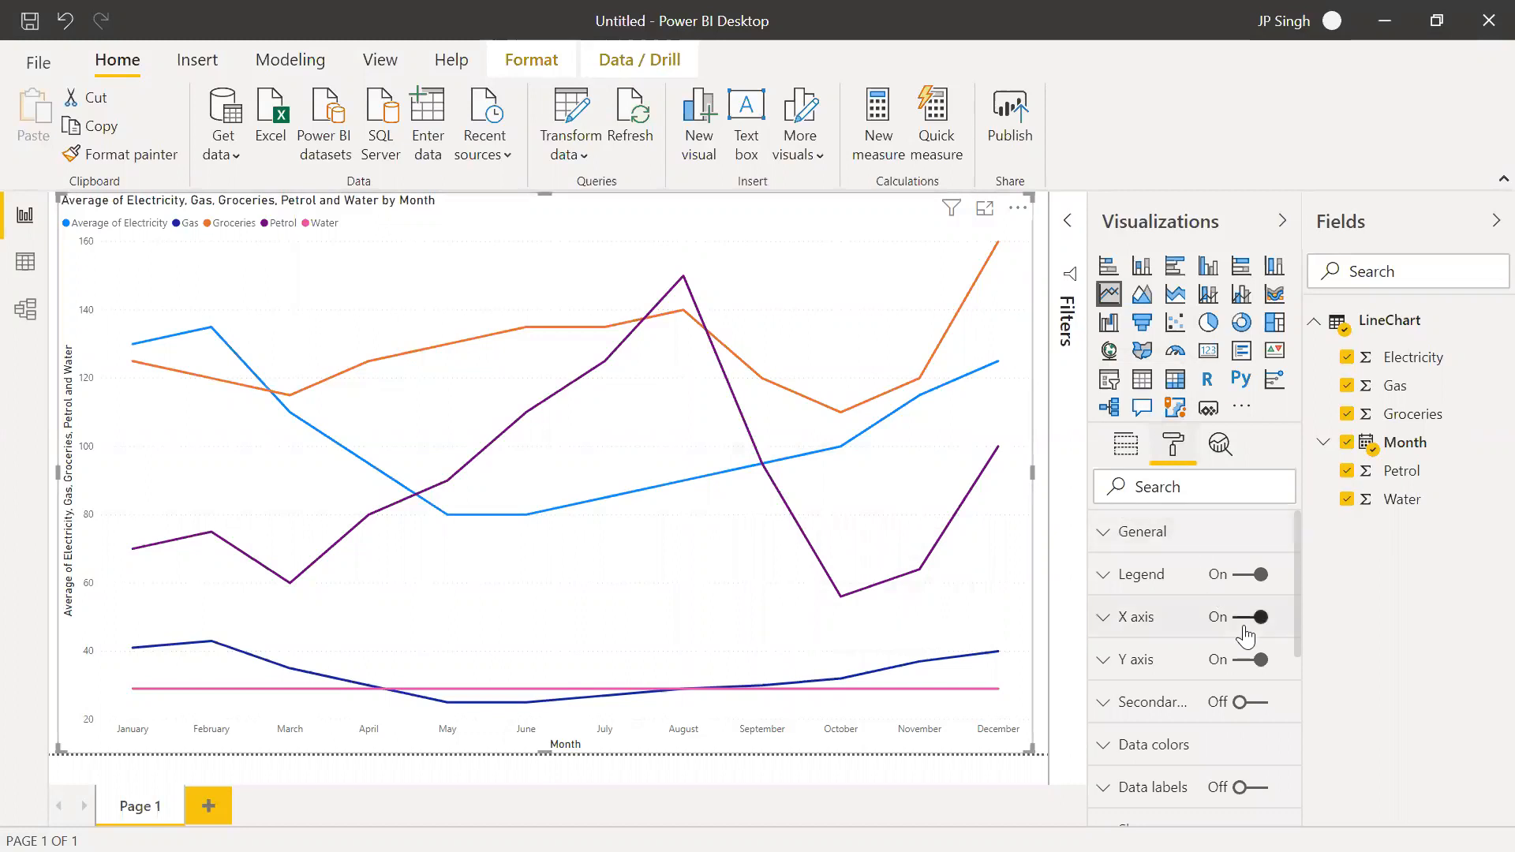
pyautogui.scroll(-3, 1219, 675)
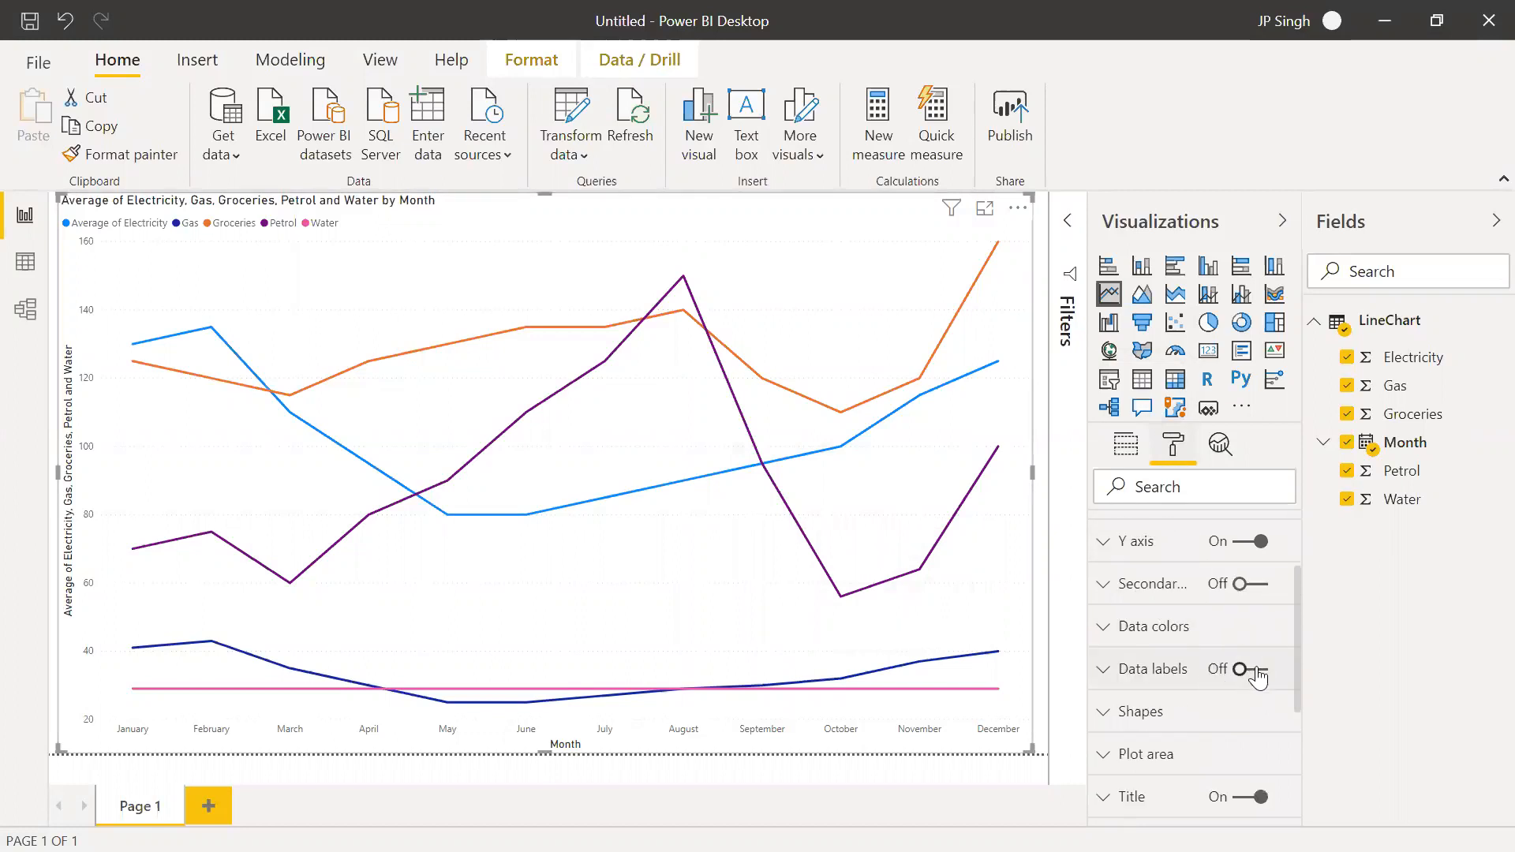
pyautogui.click(1253, 670)
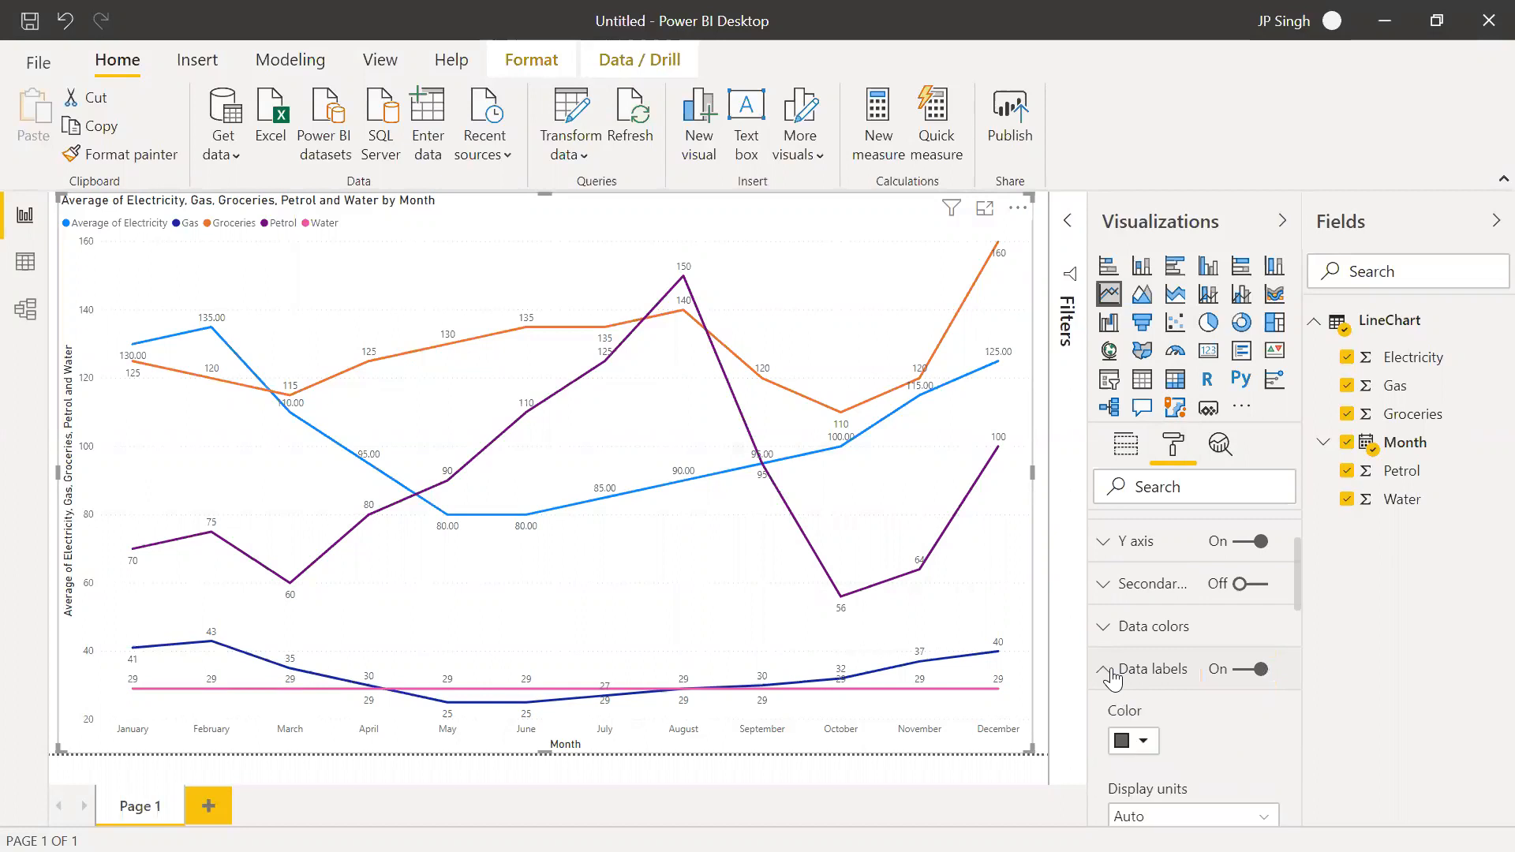
pyautogui.scroll(-5, 1111, 671)
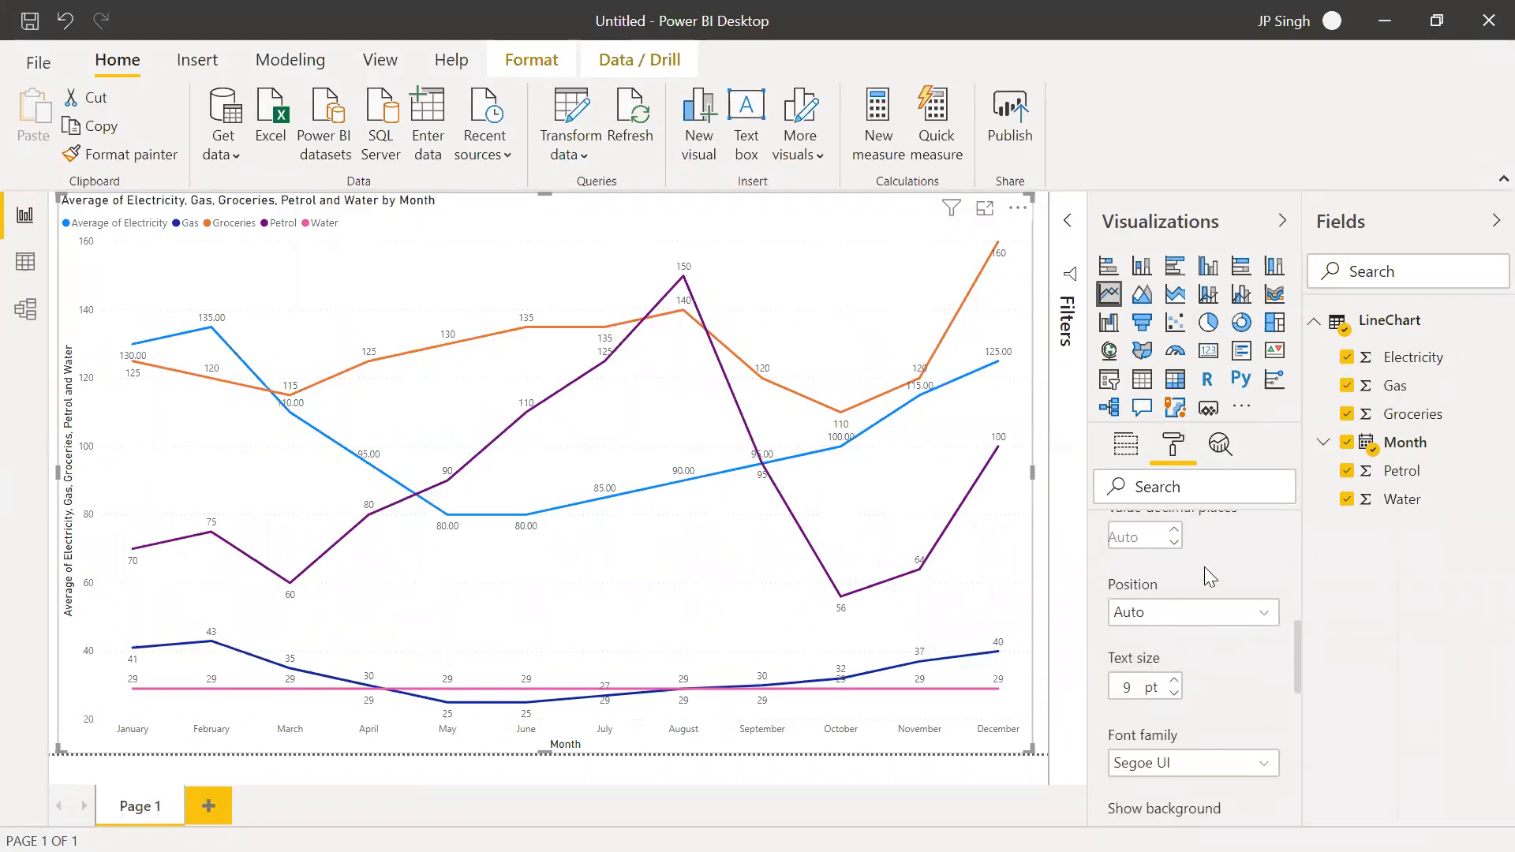
pyautogui.scroll(5, 1136, 585)
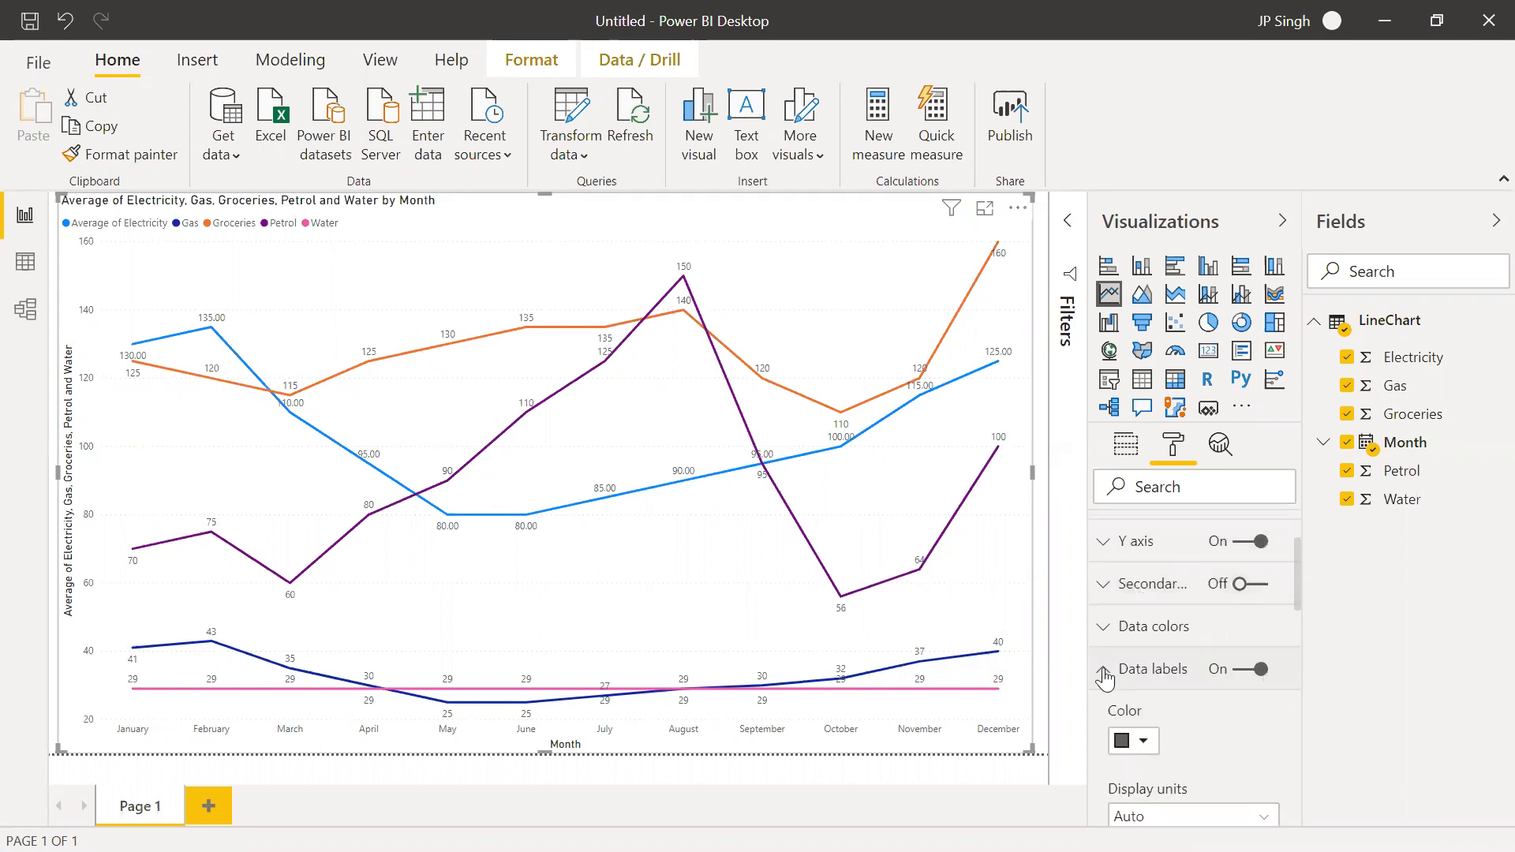
pyautogui.click(1104, 671)
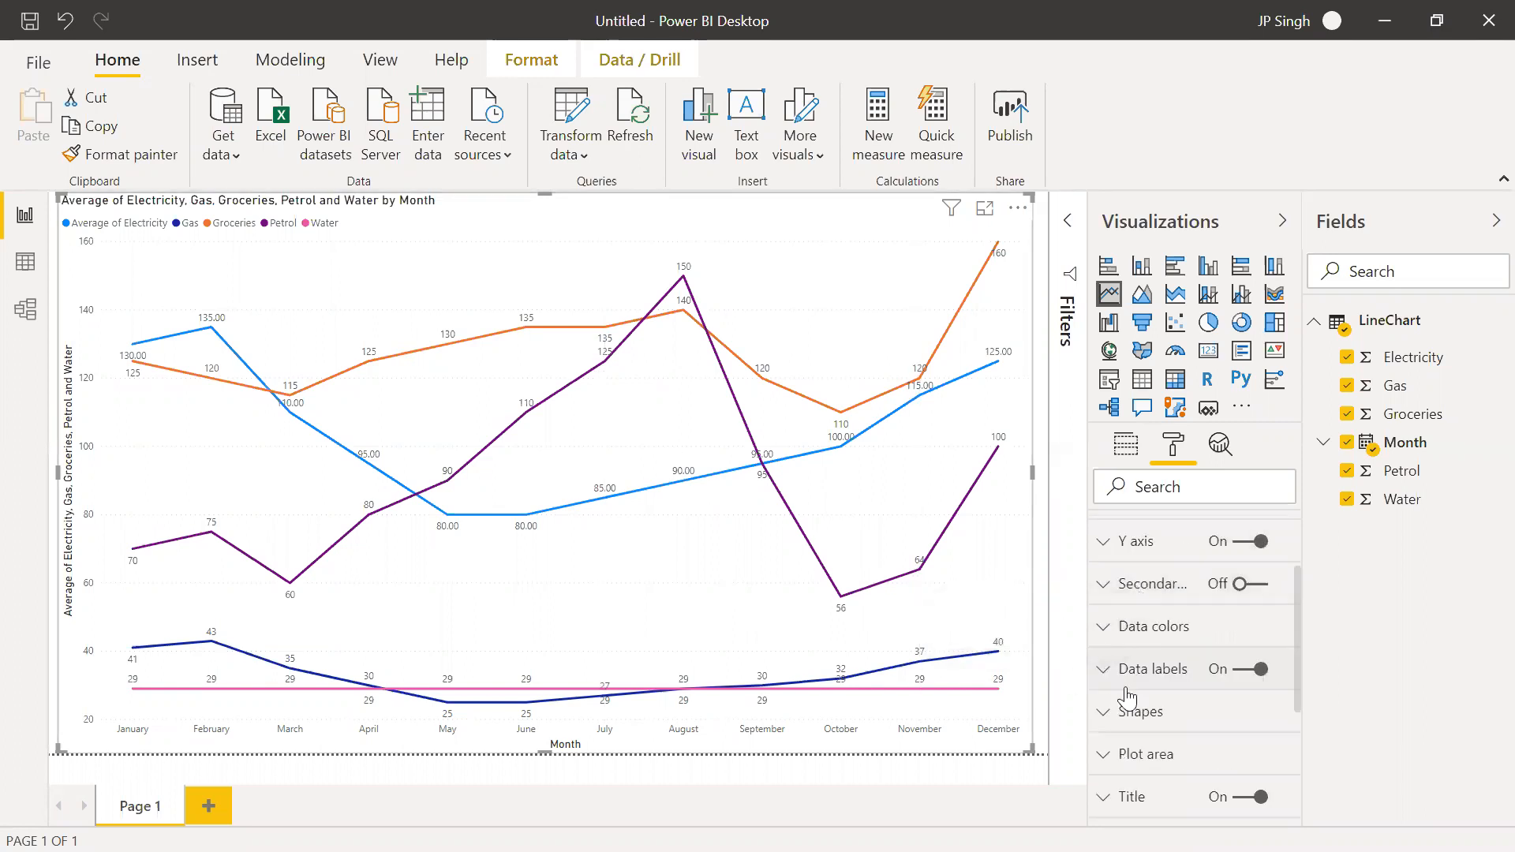
pyautogui.click(1245, 675)
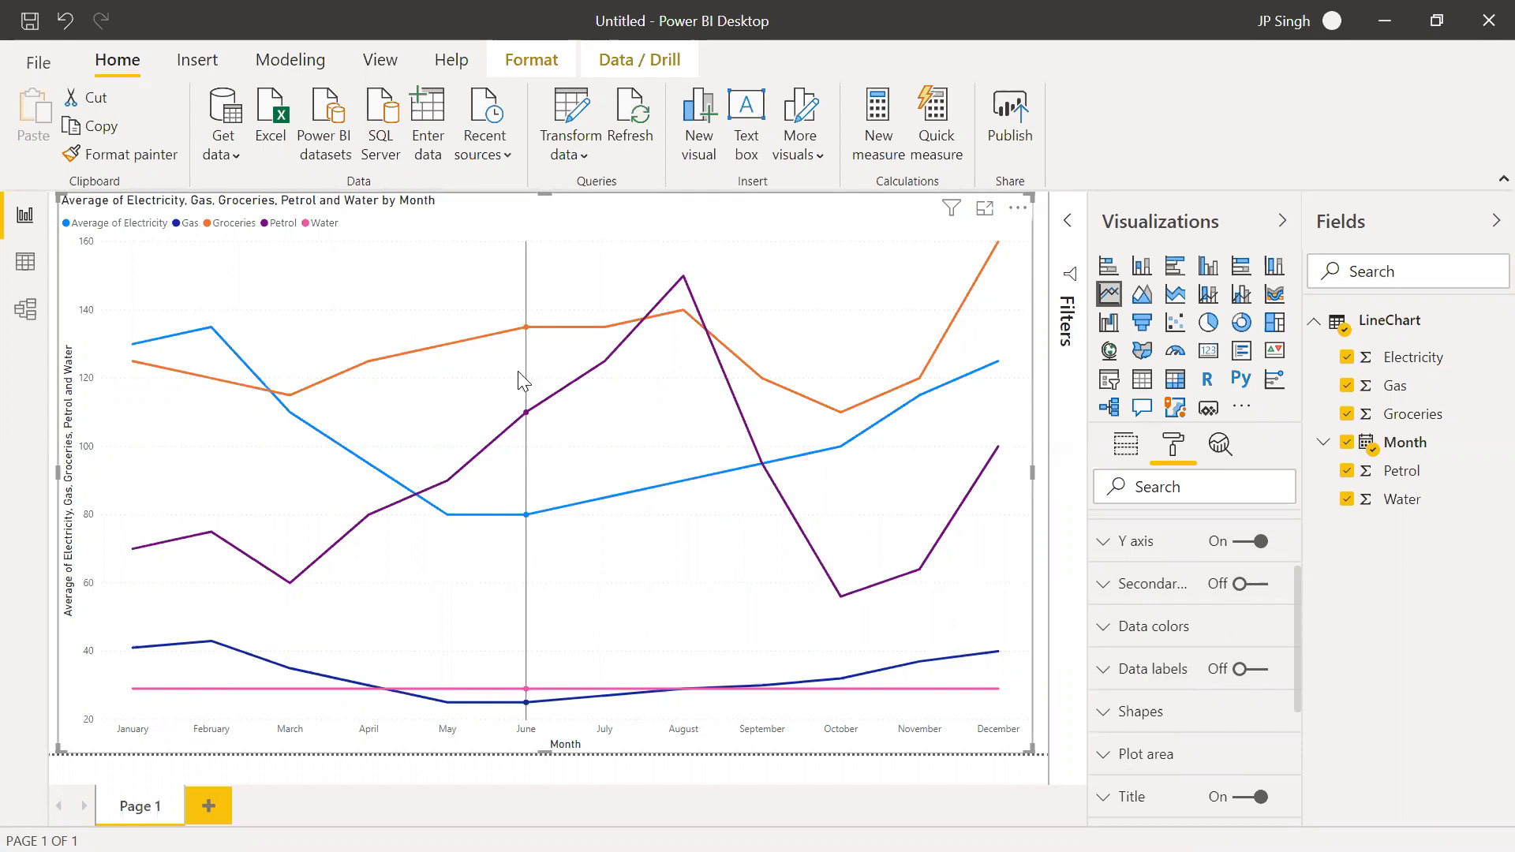
# Apply the built-in dark blue theme with the curved-line background to the report
pyautogui.click(543, 67)
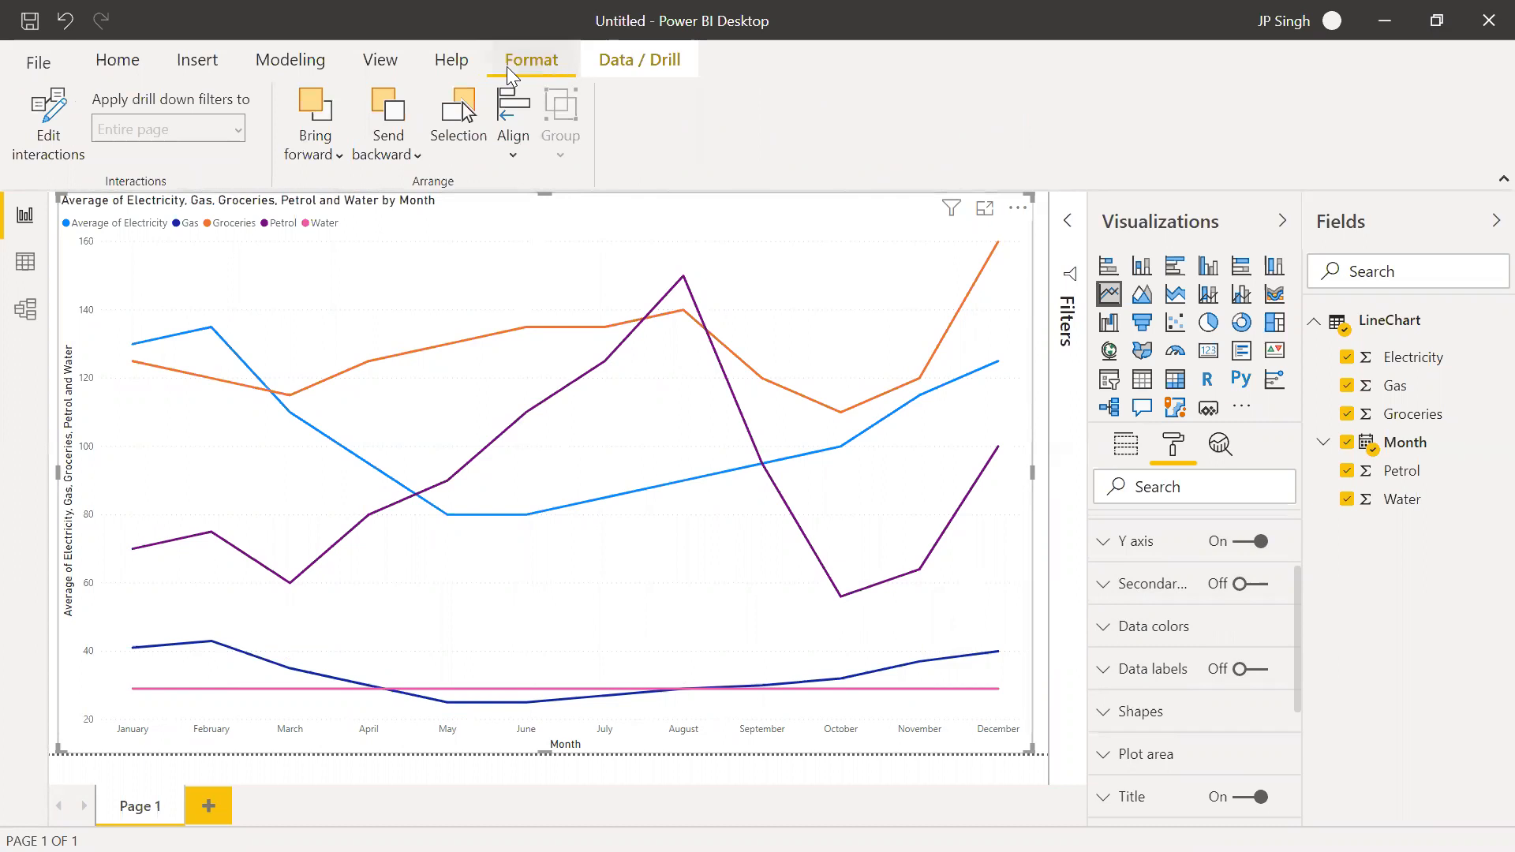
pyautogui.click(387, 58)
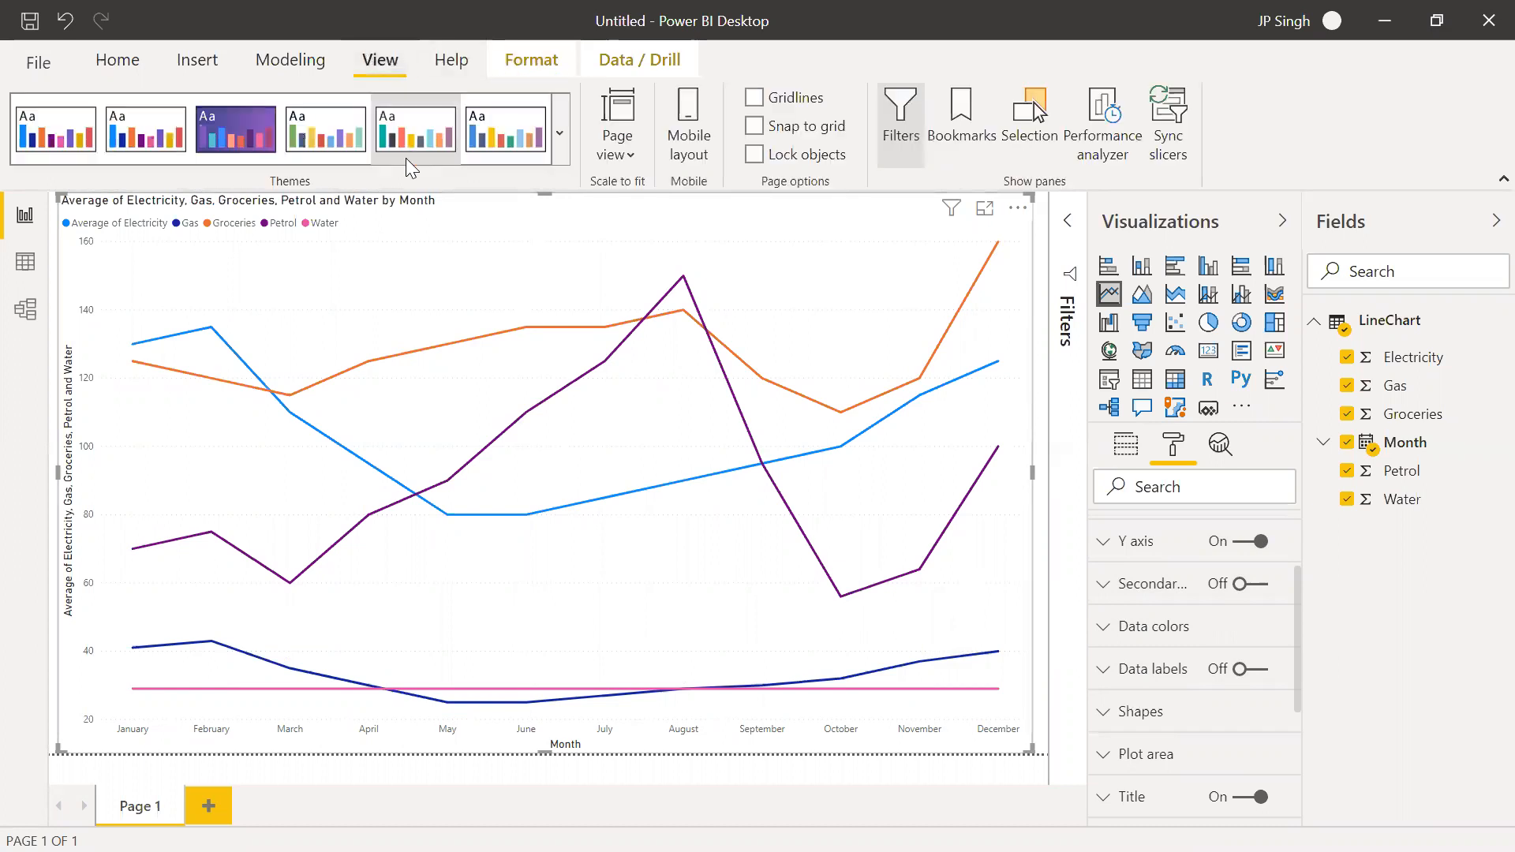
pyautogui.click(565, 136)
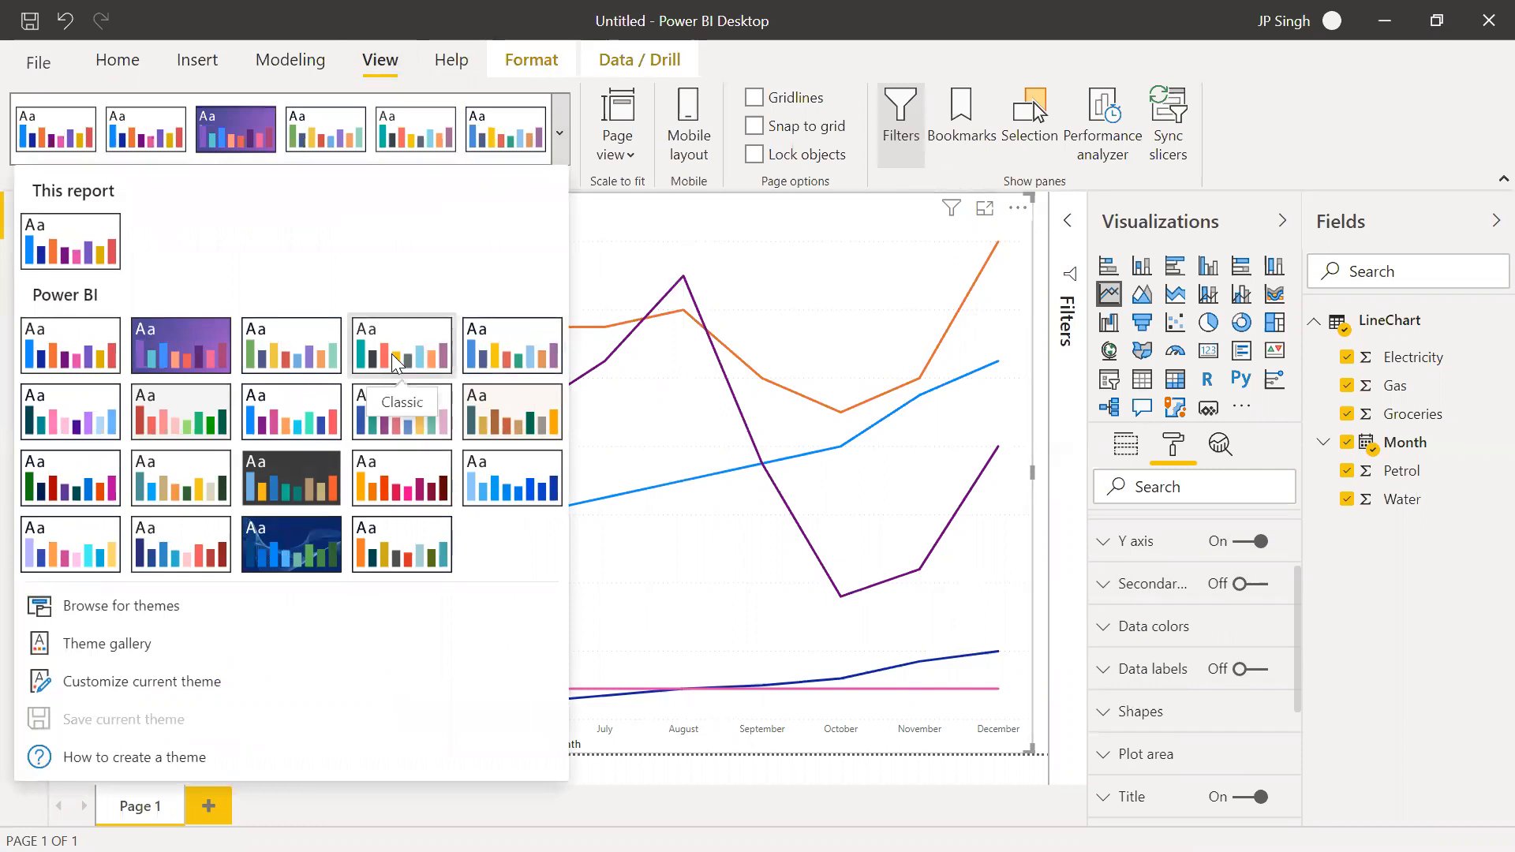
pyautogui.click(273, 535)
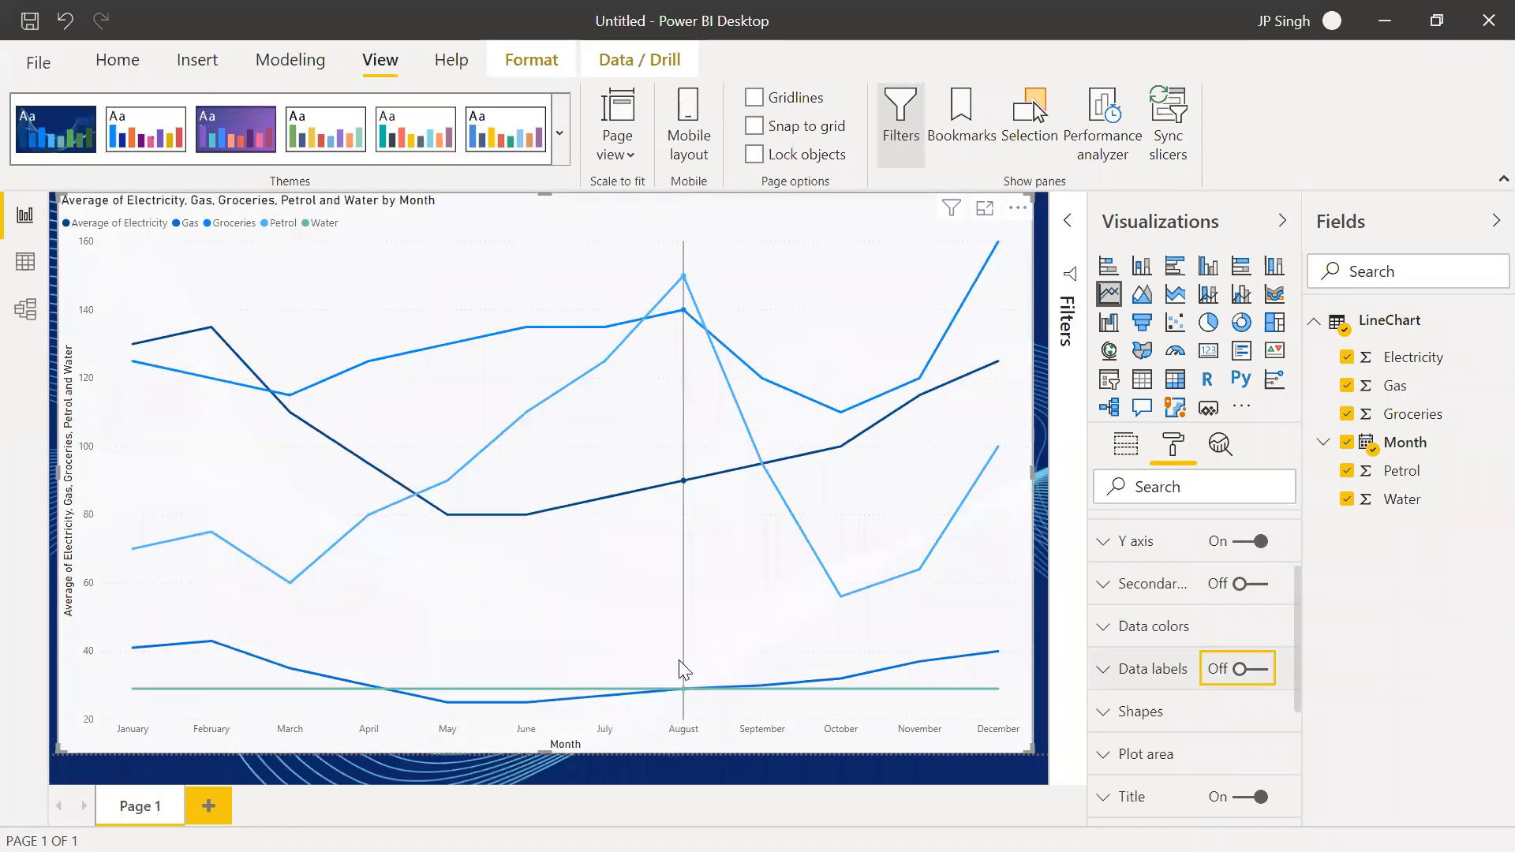
pyautogui.moveTo(672, 650)
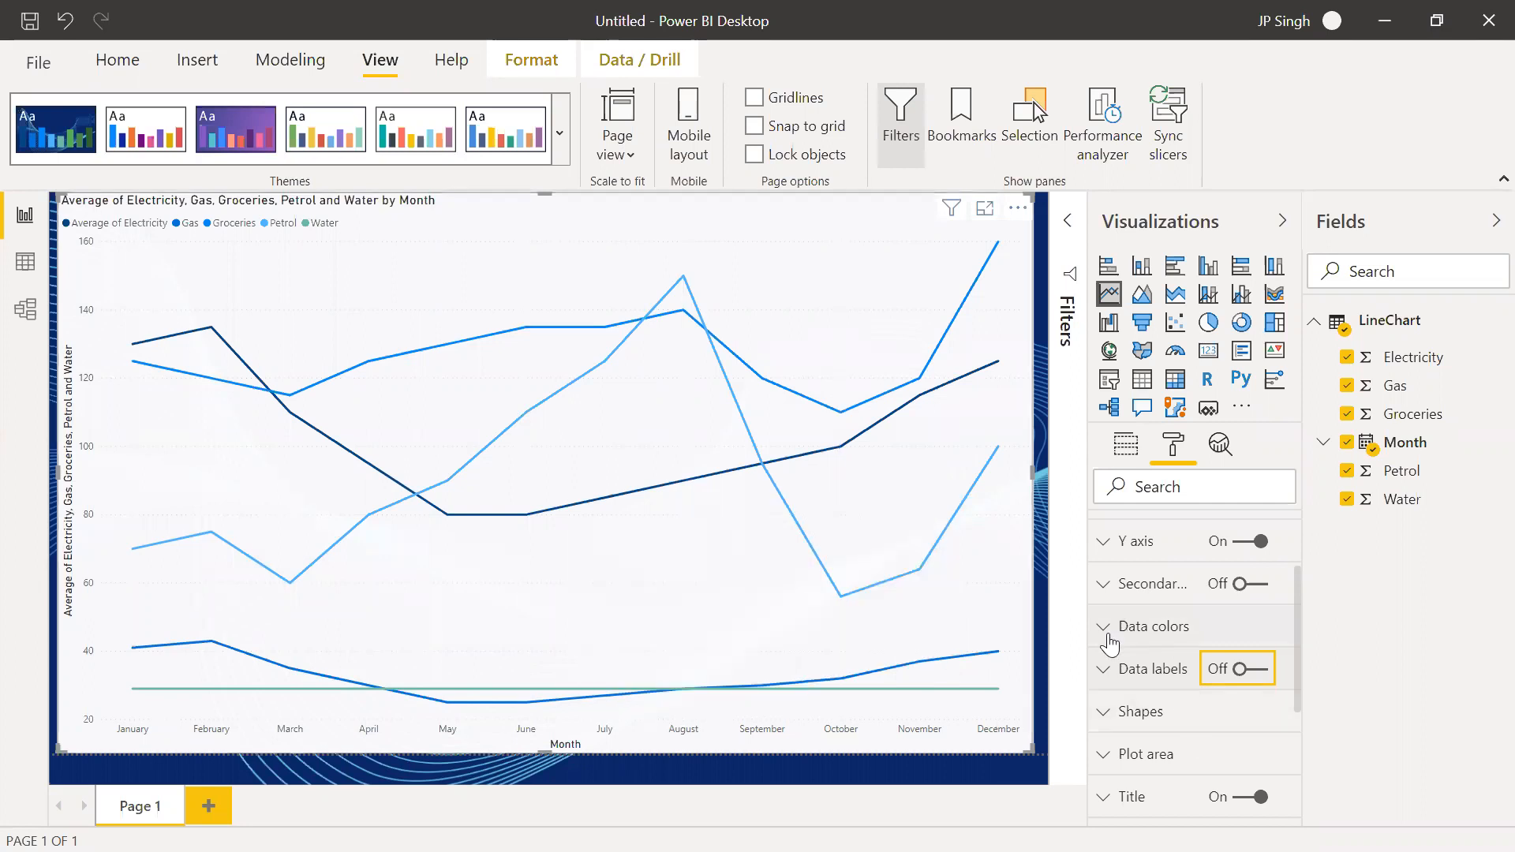
# Set the join type of the line chart's shapes to Bevel
pyautogui.scroll(3, 1110, 643)
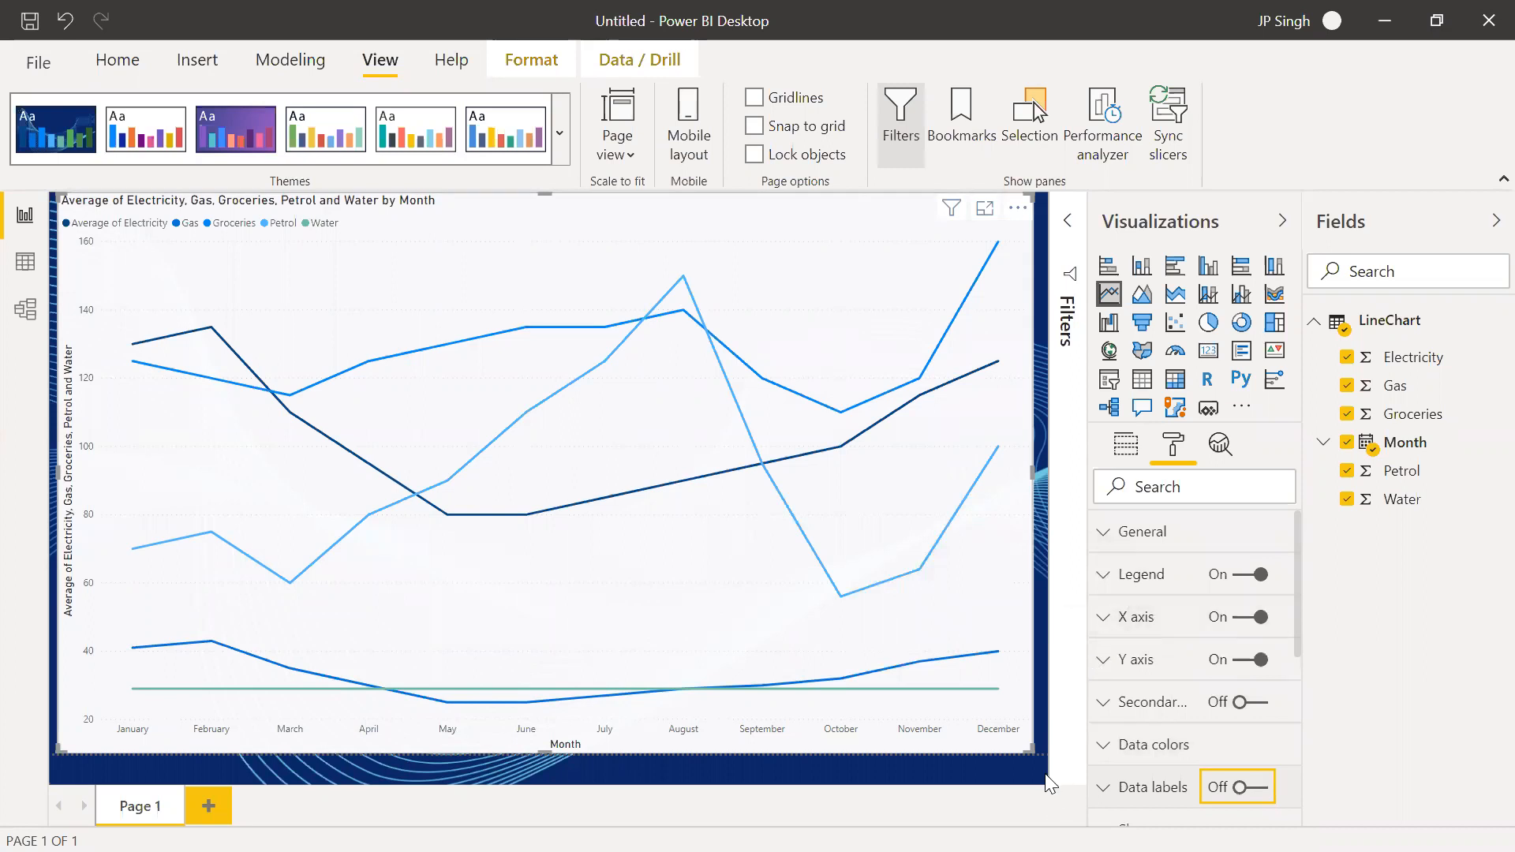
pyautogui.scroll(-3, 1142, 668)
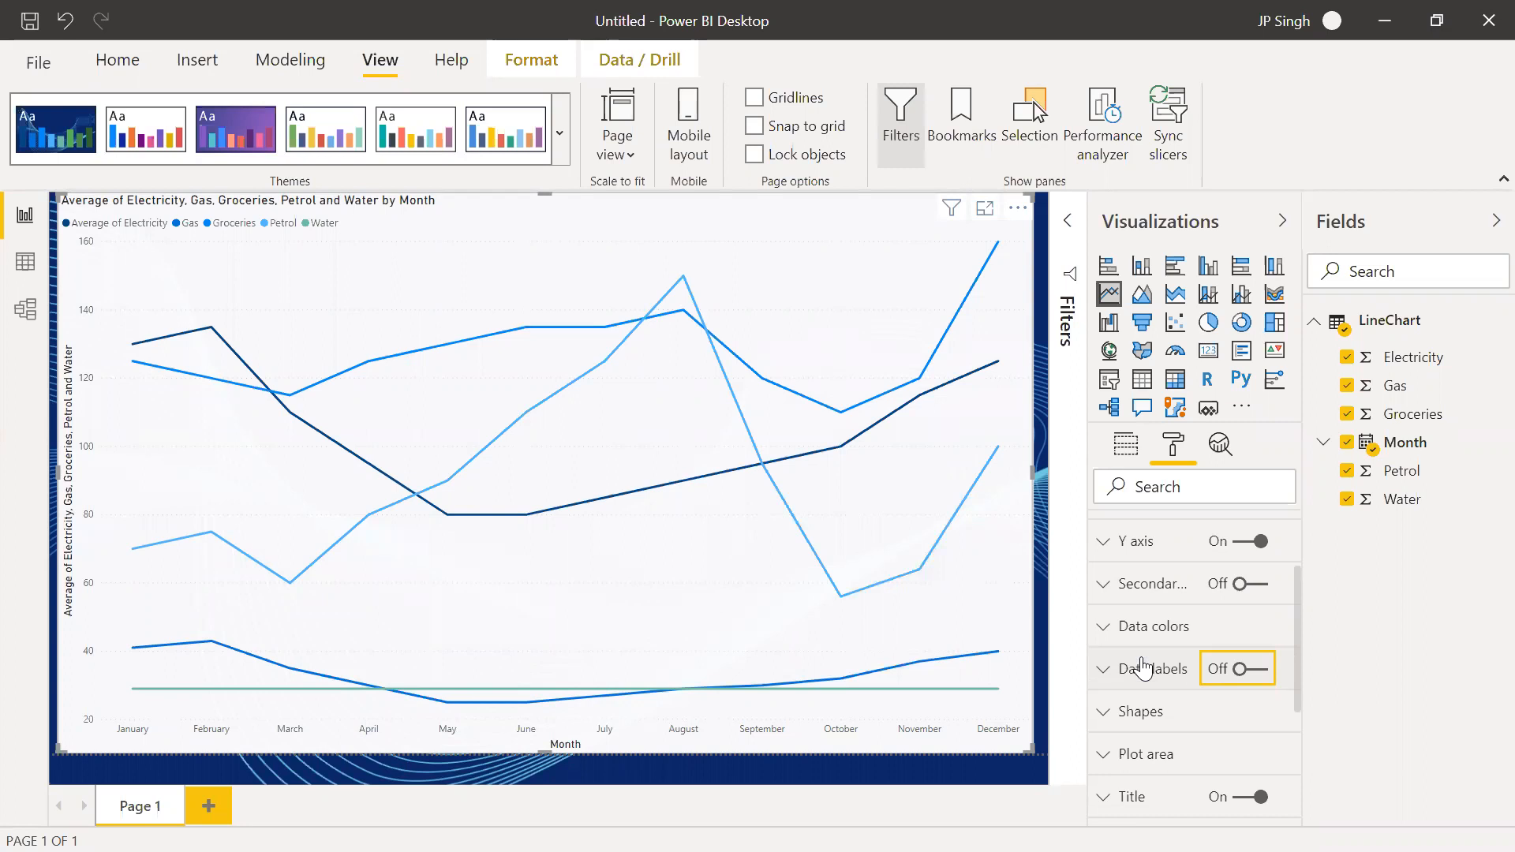
pyautogui.scroll(-2, 1142, 691)
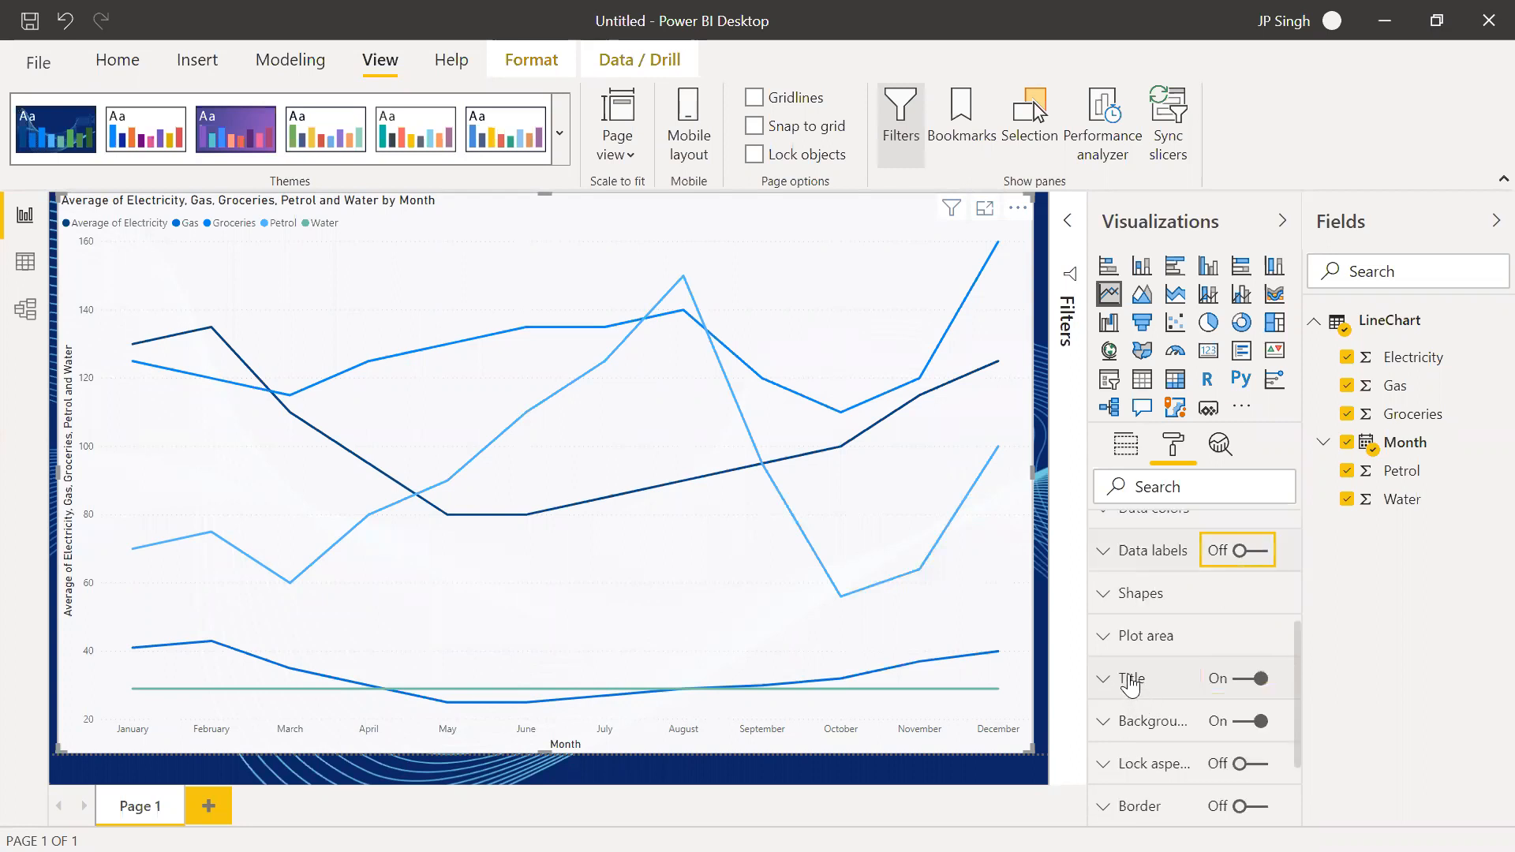
pyautogui.scroll(2, 1129, 698)
pyautogui.click(1103, 715)
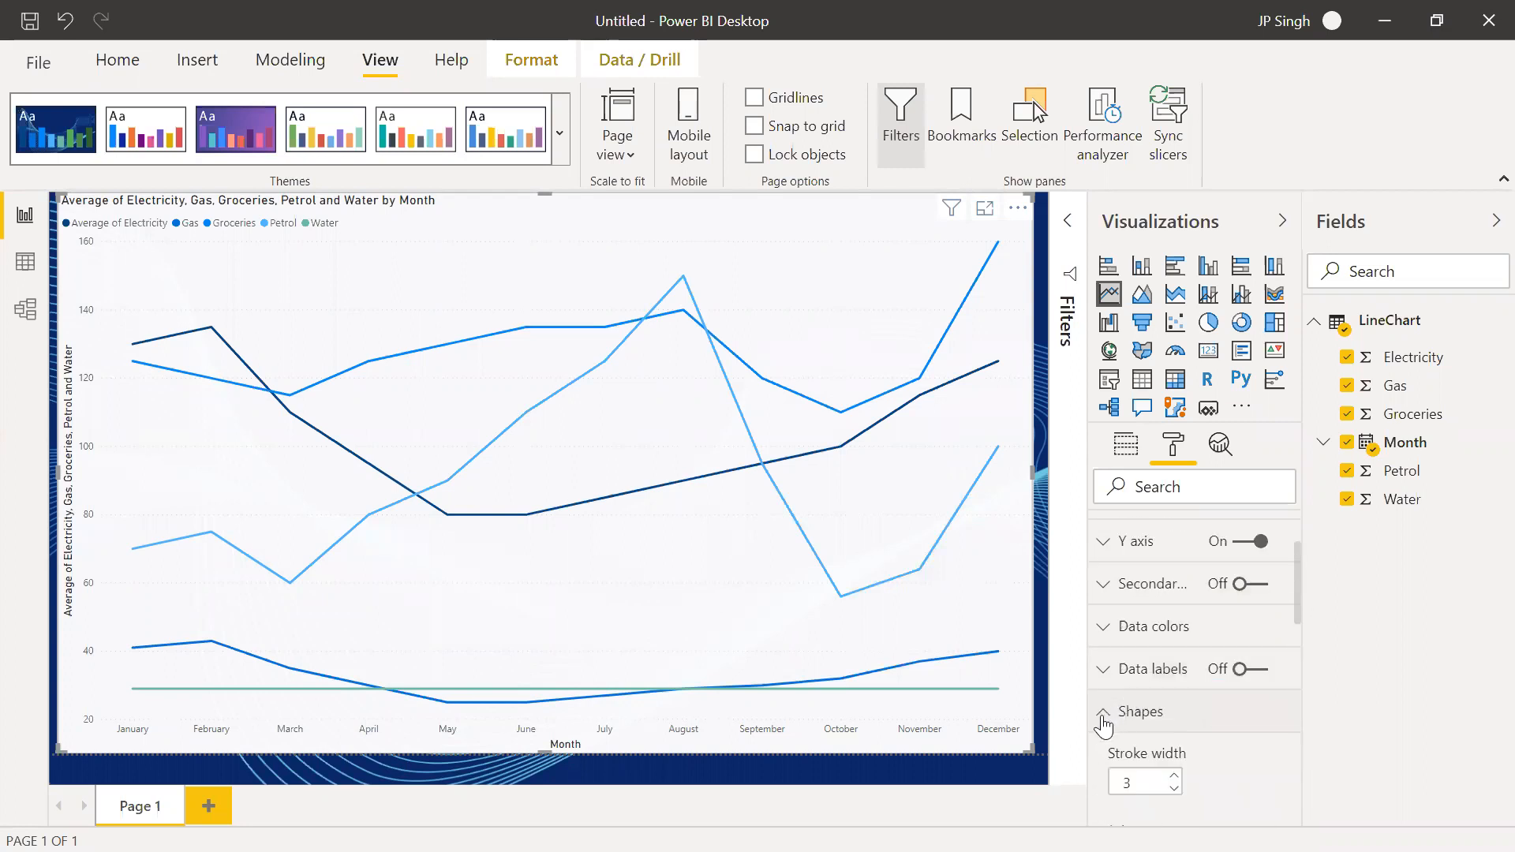
pyautogui.scroll(-5, 1103, 718)
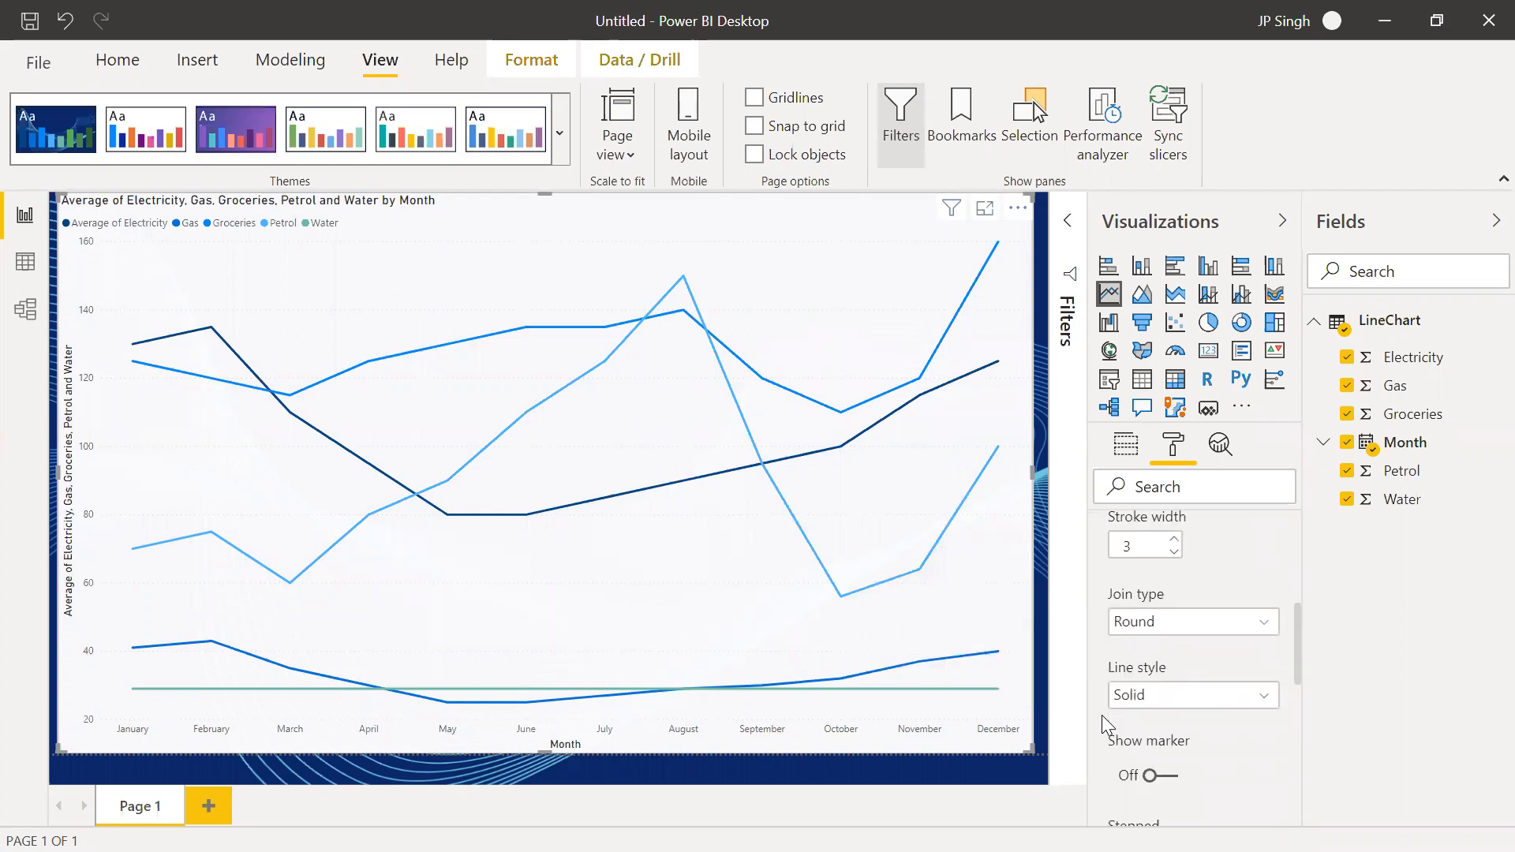
pyautogui.click(1267, 634)
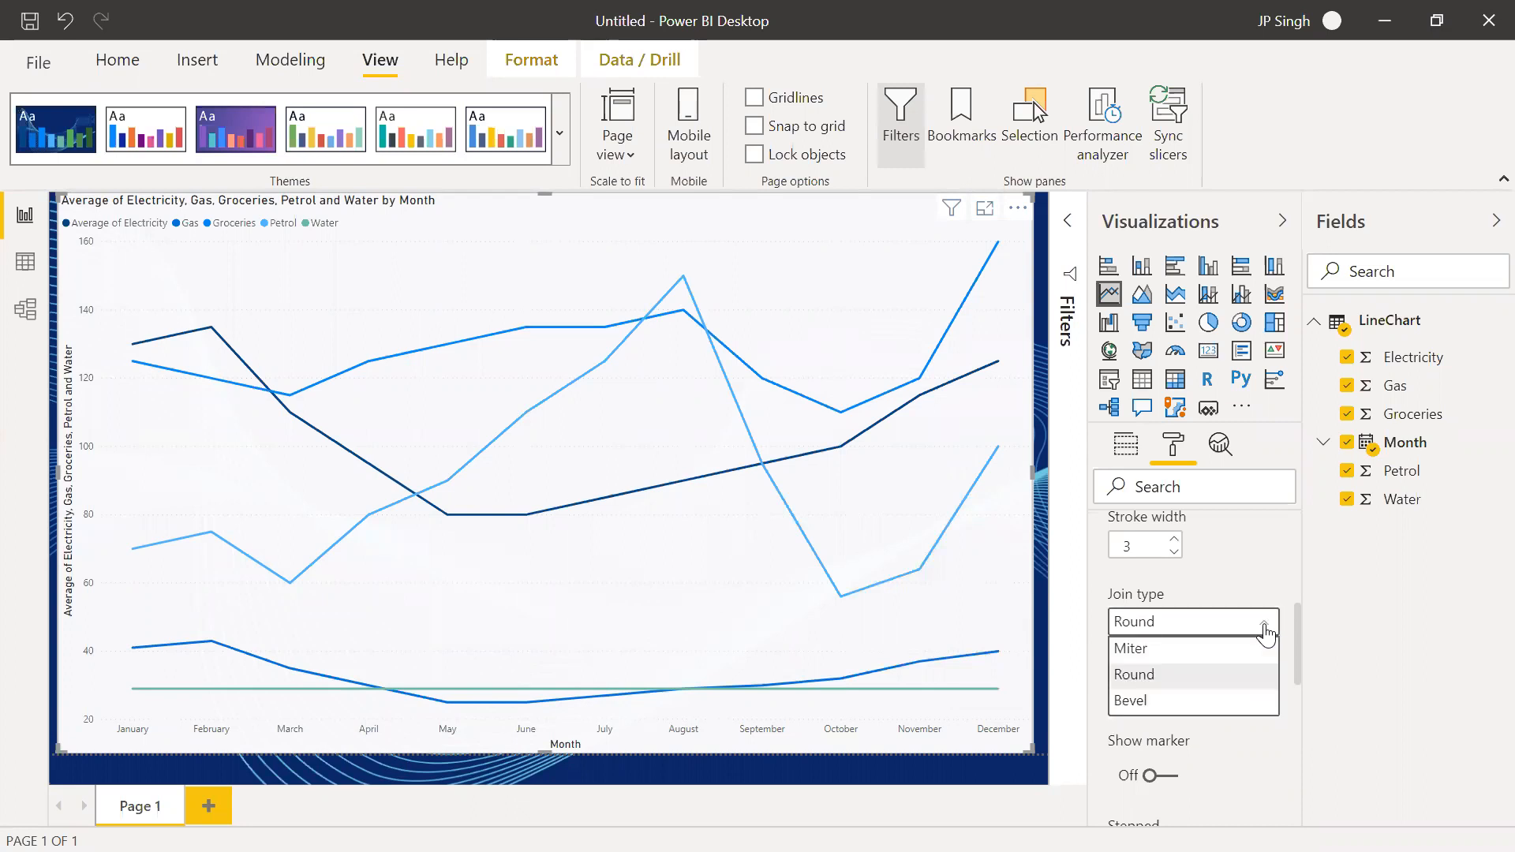
pyautogui.click(1165, 701)
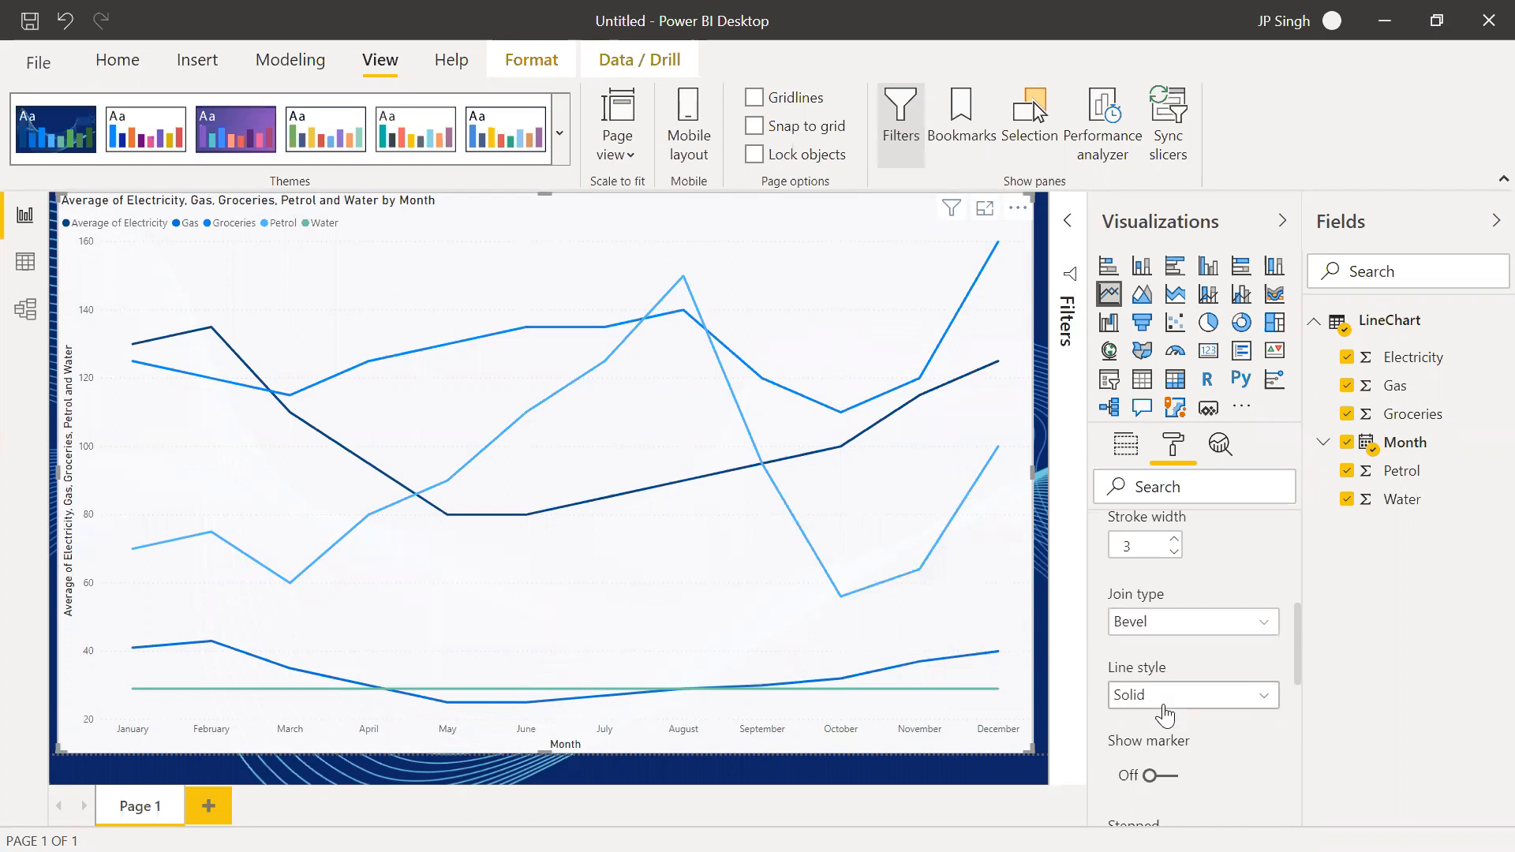
# Try the Dashed line style on the chart's lines and switch it to Dotted
pyautogui.click(1165, 701)
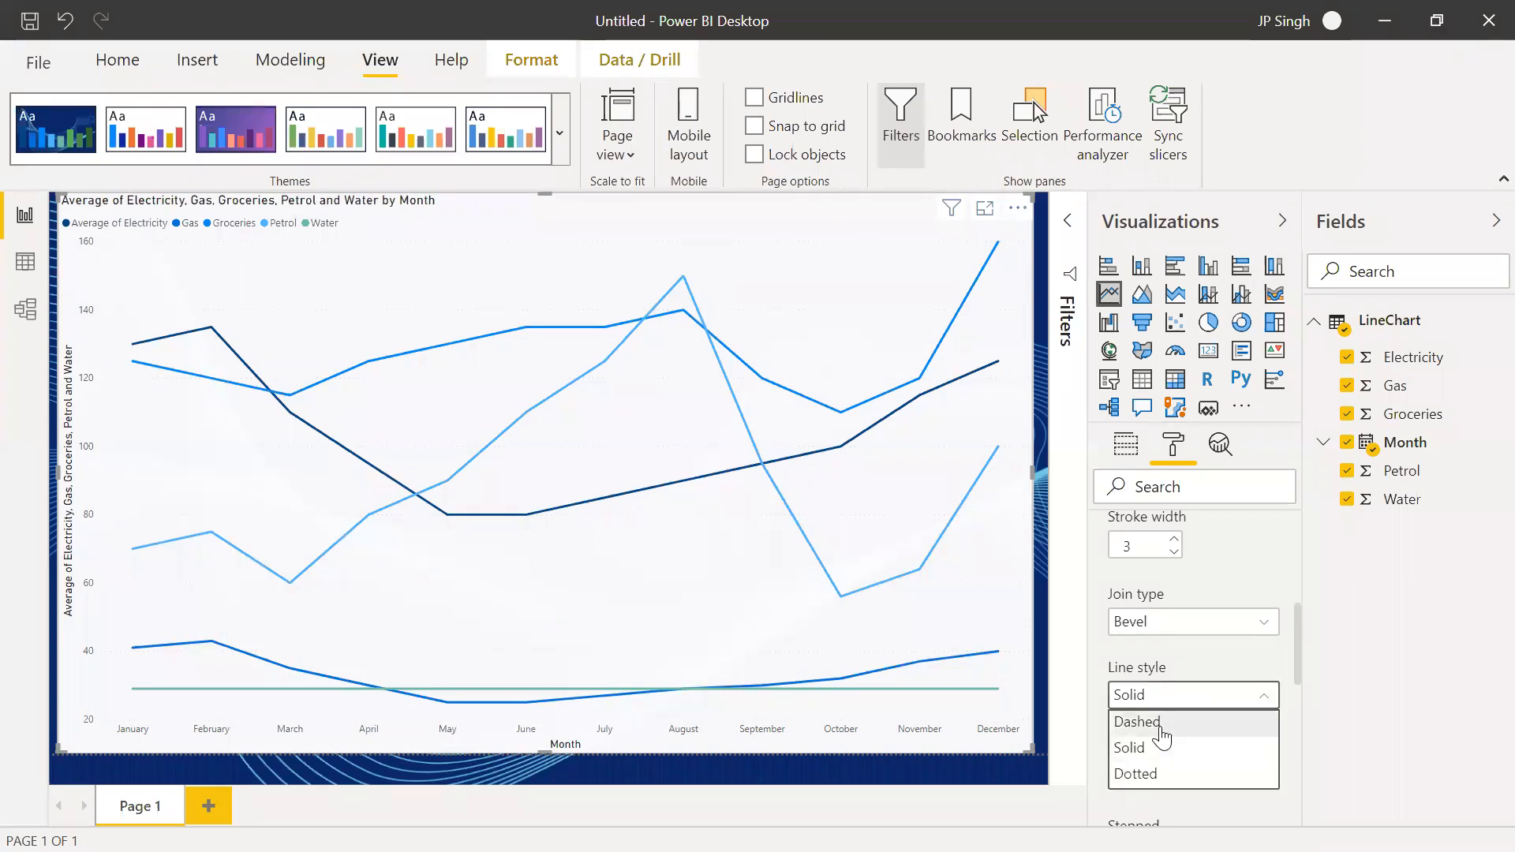
pyautogui.click(1160, 724)
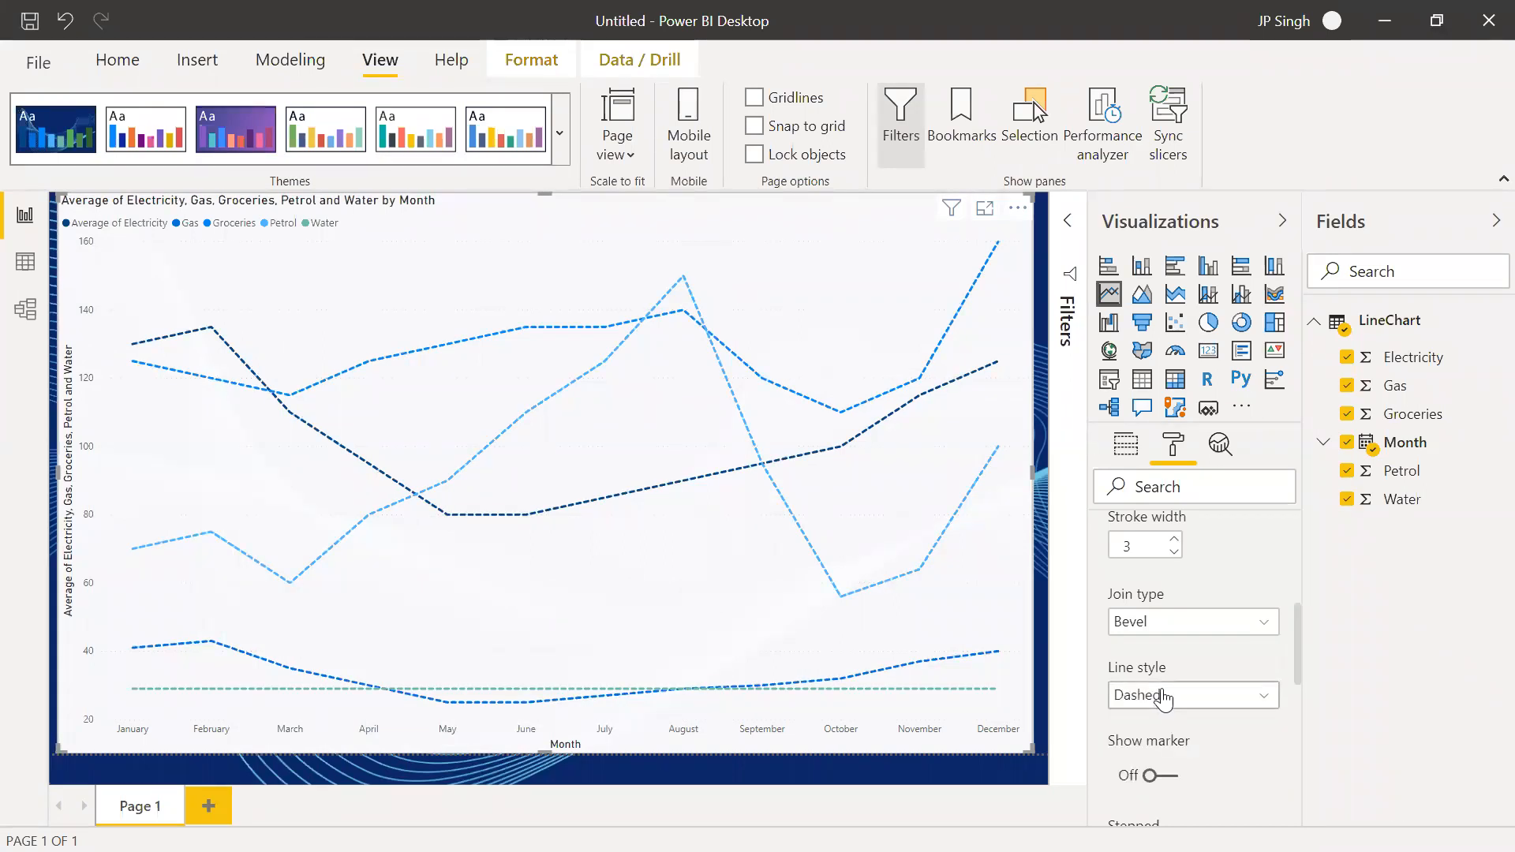
pyautogui.click(1162, 699)
pyautogui.click(1164, 773)
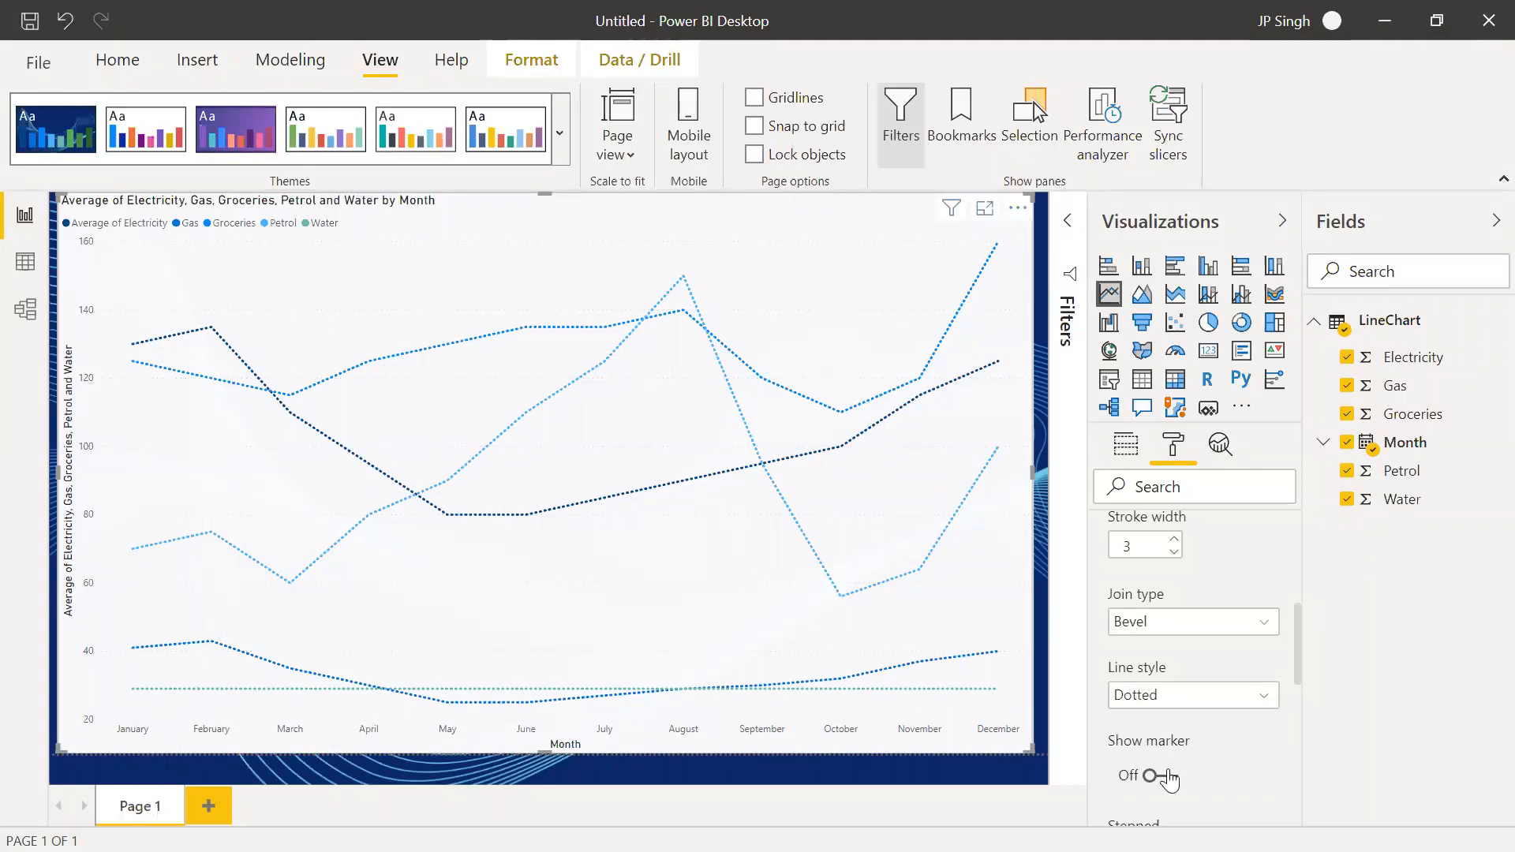
# Turn on markers for the line chart and set the line style back to Solid
pyautogui.click(1165, 783)
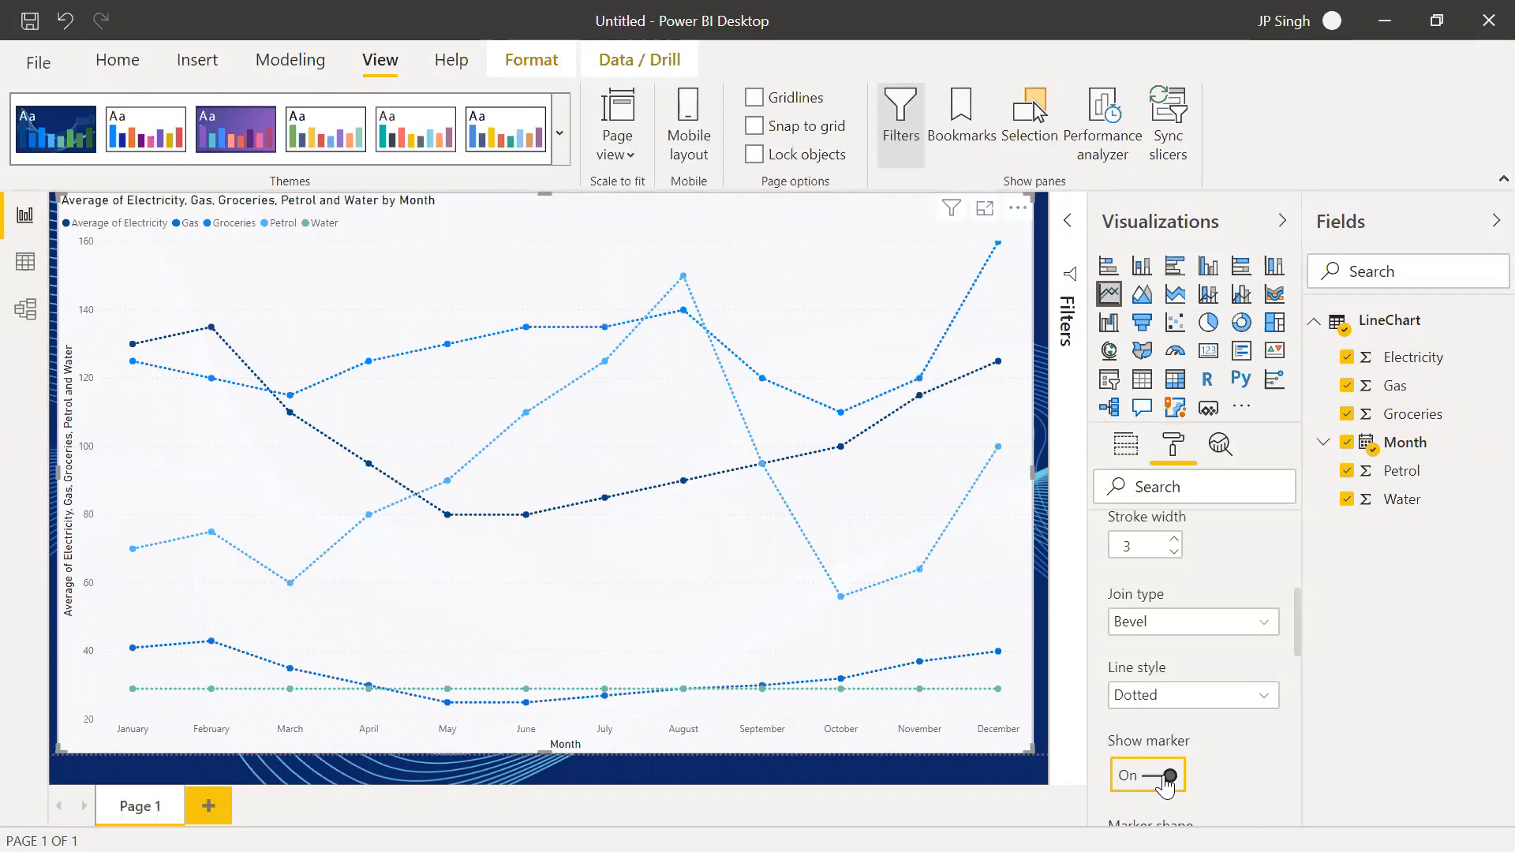
pyautogui.click(1168, 702)
pyautogui.click(1163, 730)
pyautogui.click(1165, 696)
pyautogui.click(1165, 752)
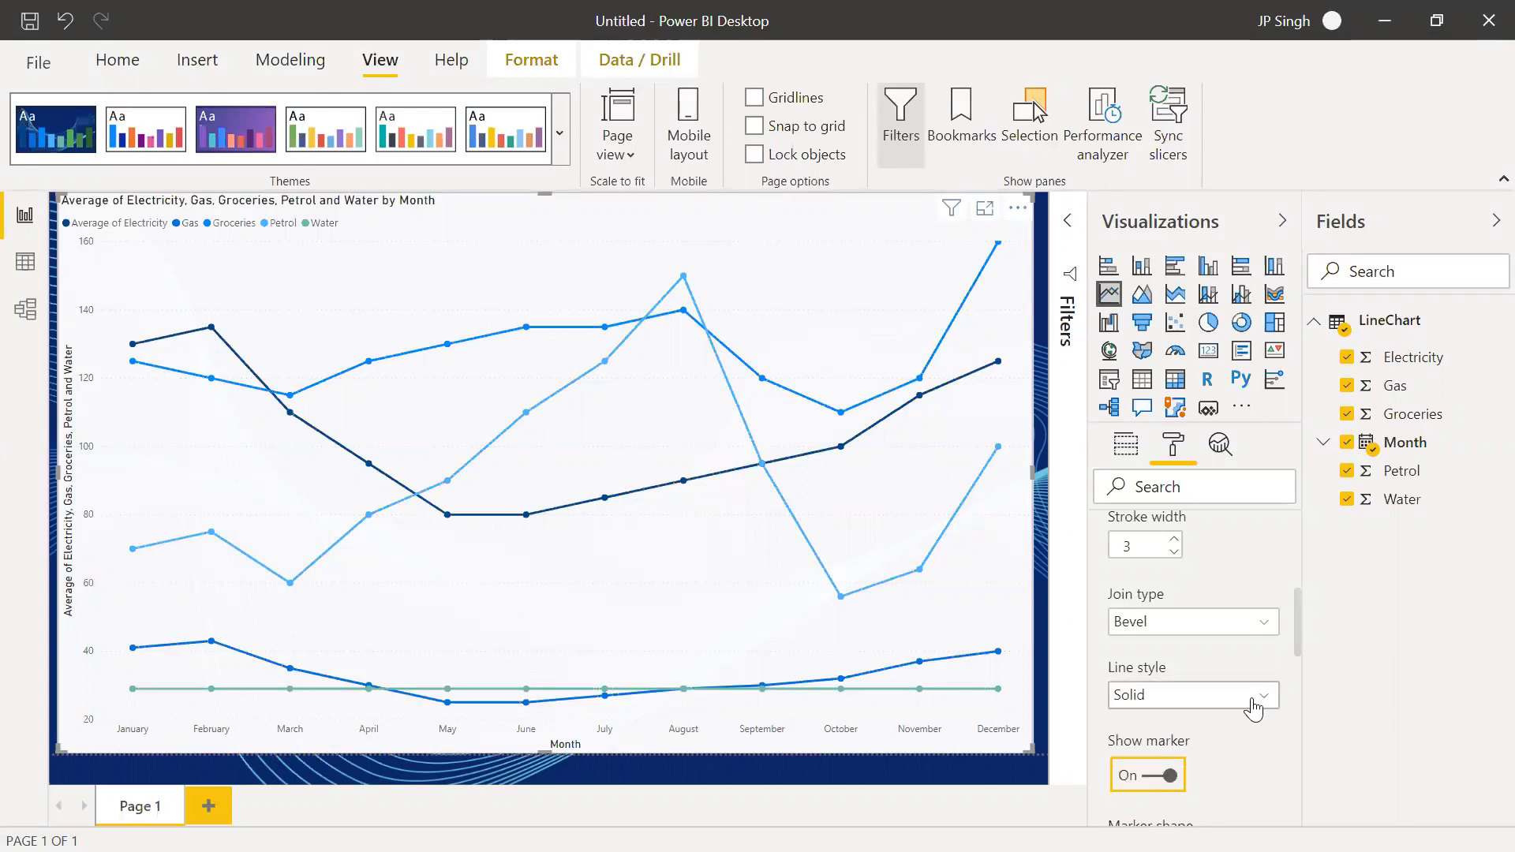
# Try the X marker shape on the lines and set the marker shape to the diamond
pyautogui.scroll(-2, 1262, 718)
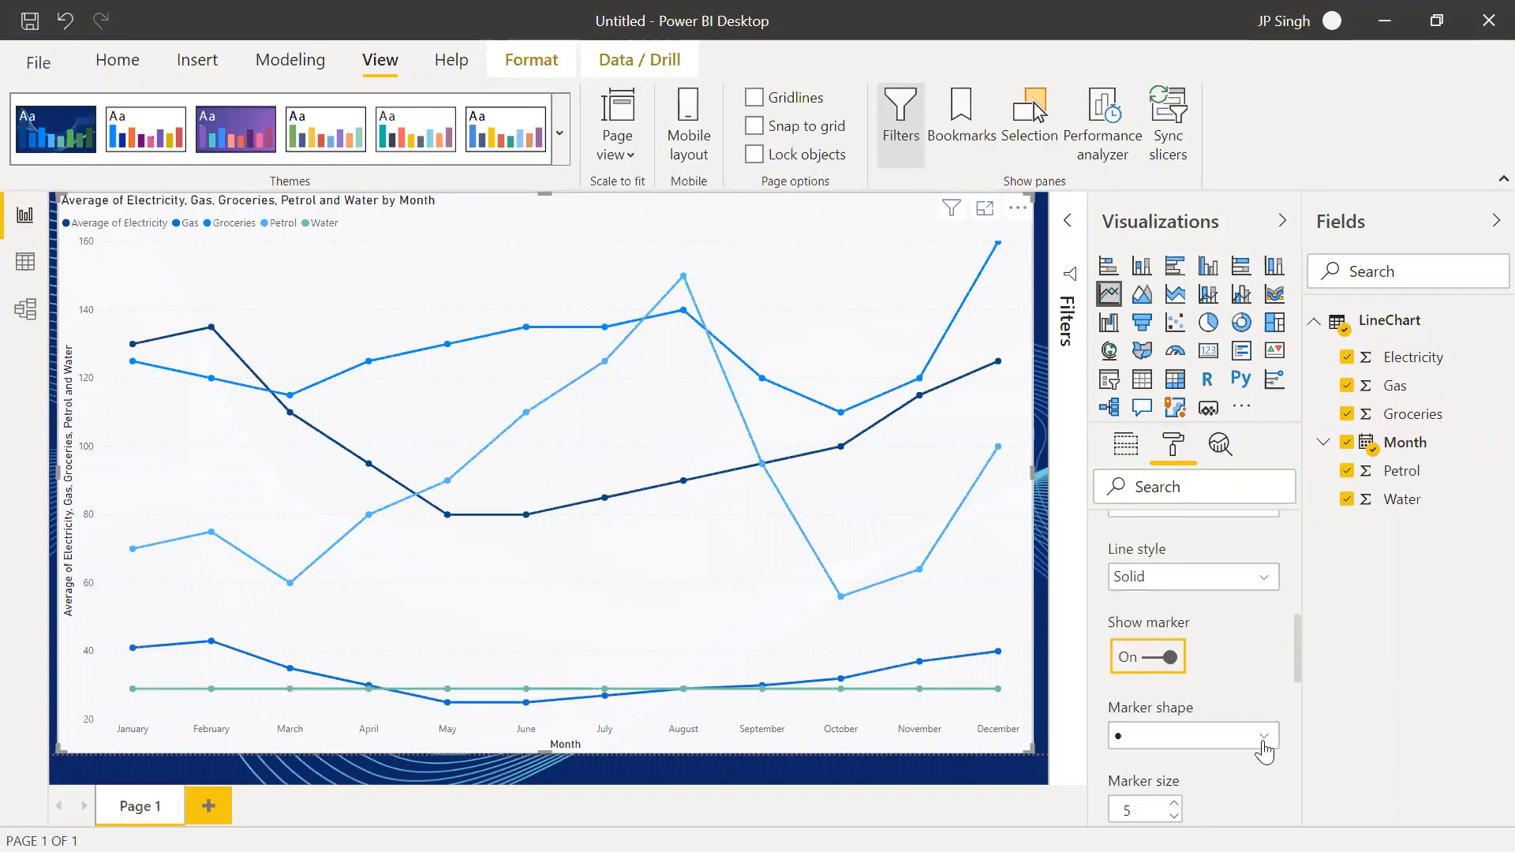
pyautogui.click(1263, 736)
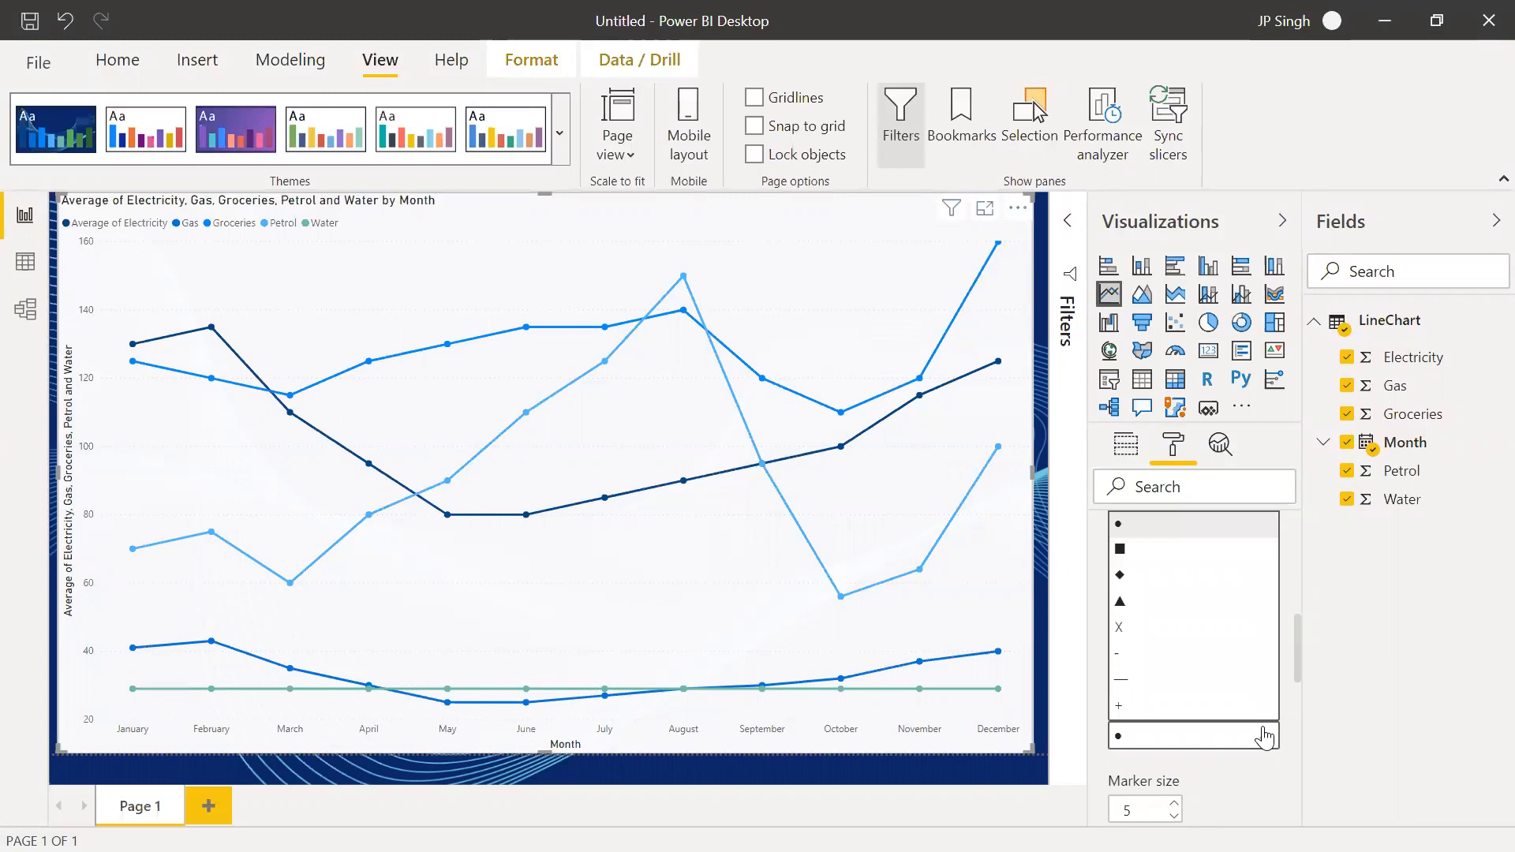
pyautogui.click(1154, 627)
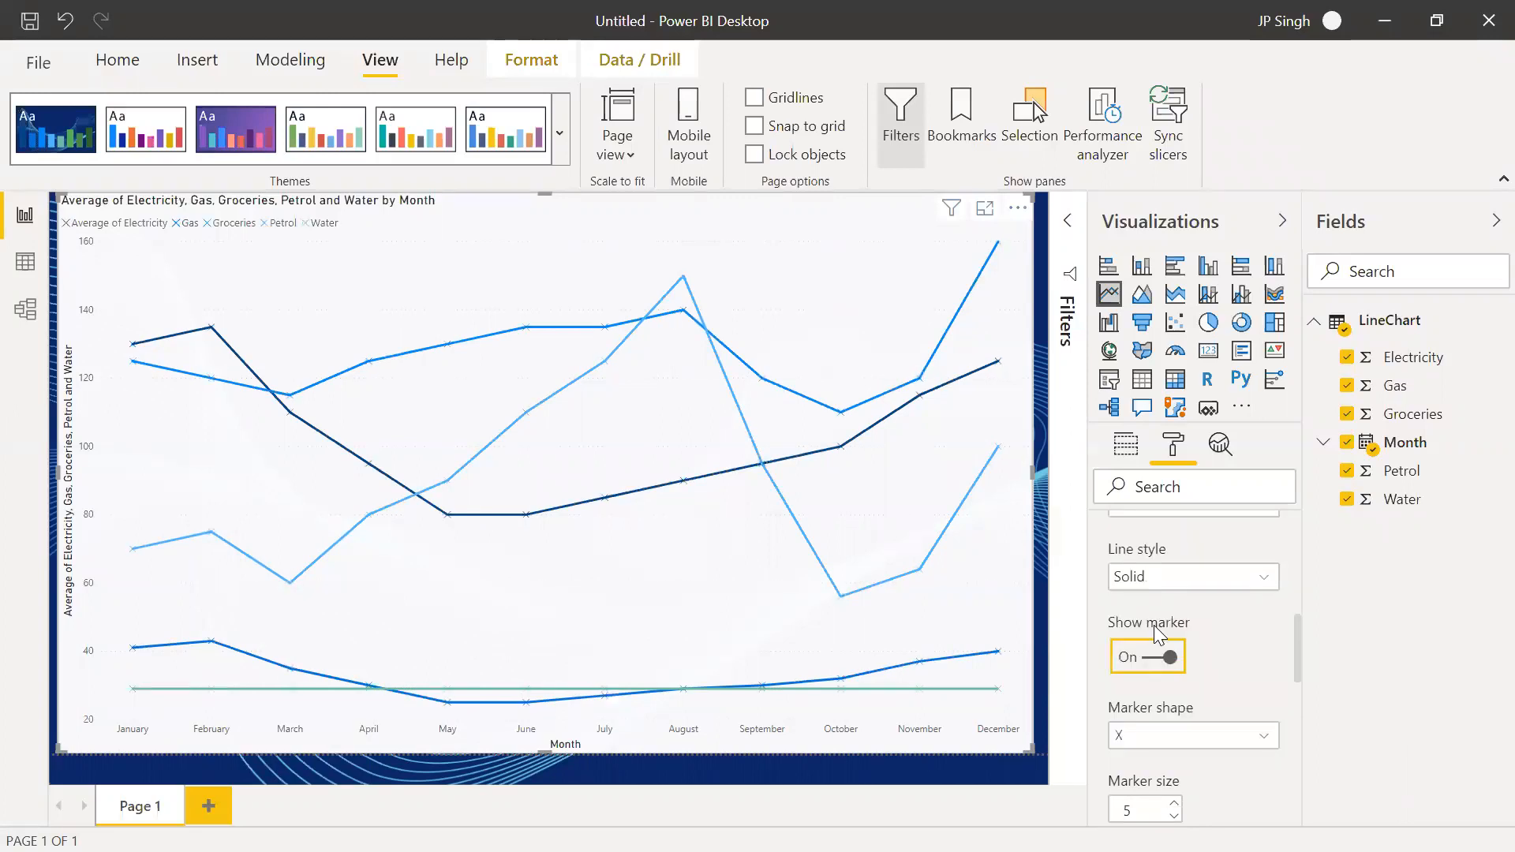
pyautogui.click(1195, 742)
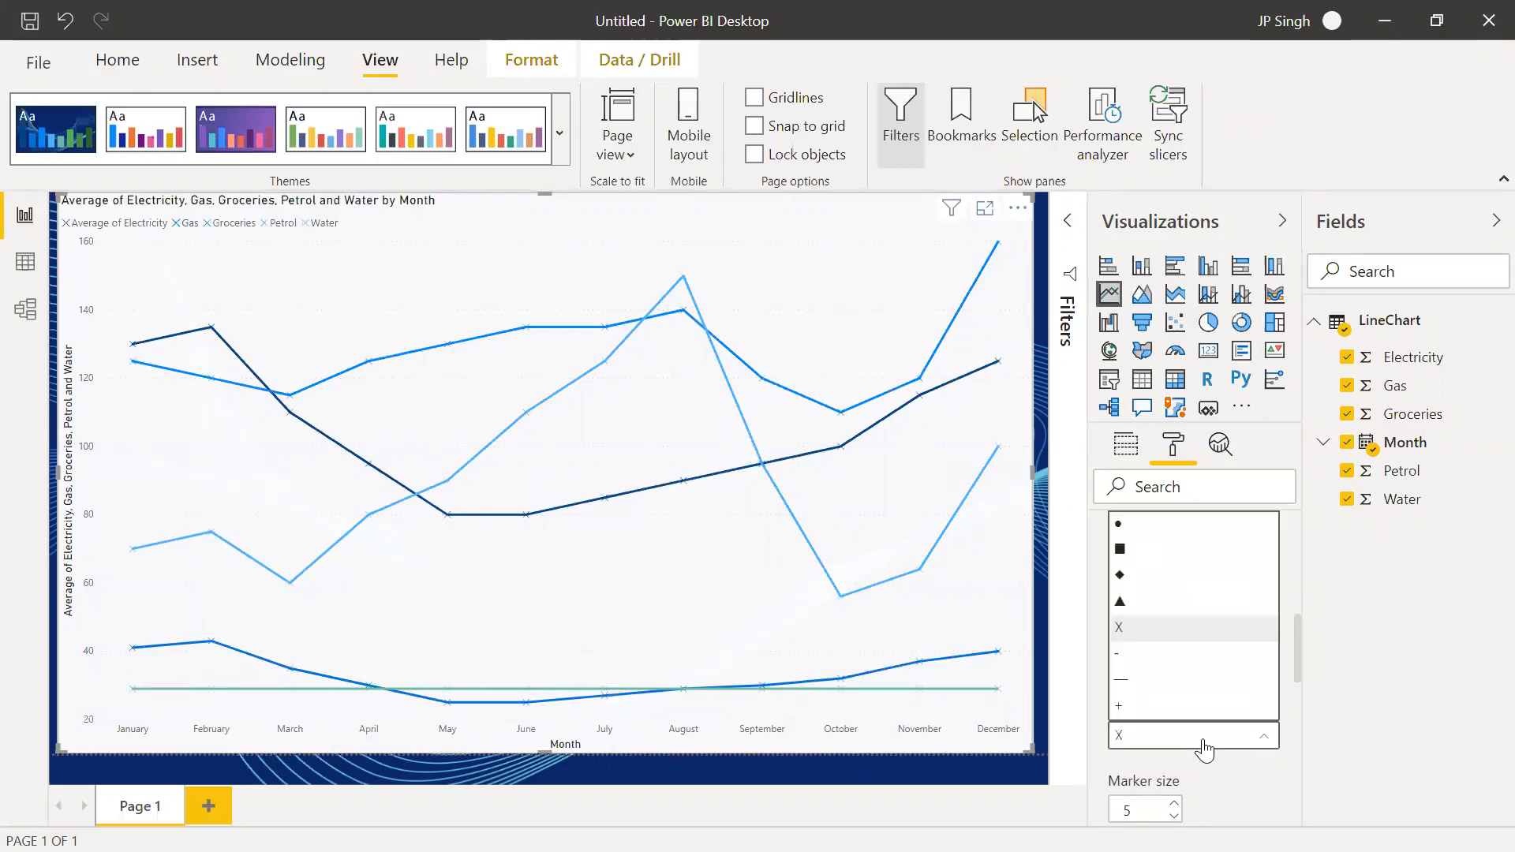
pyautogui.click(1133, 576)
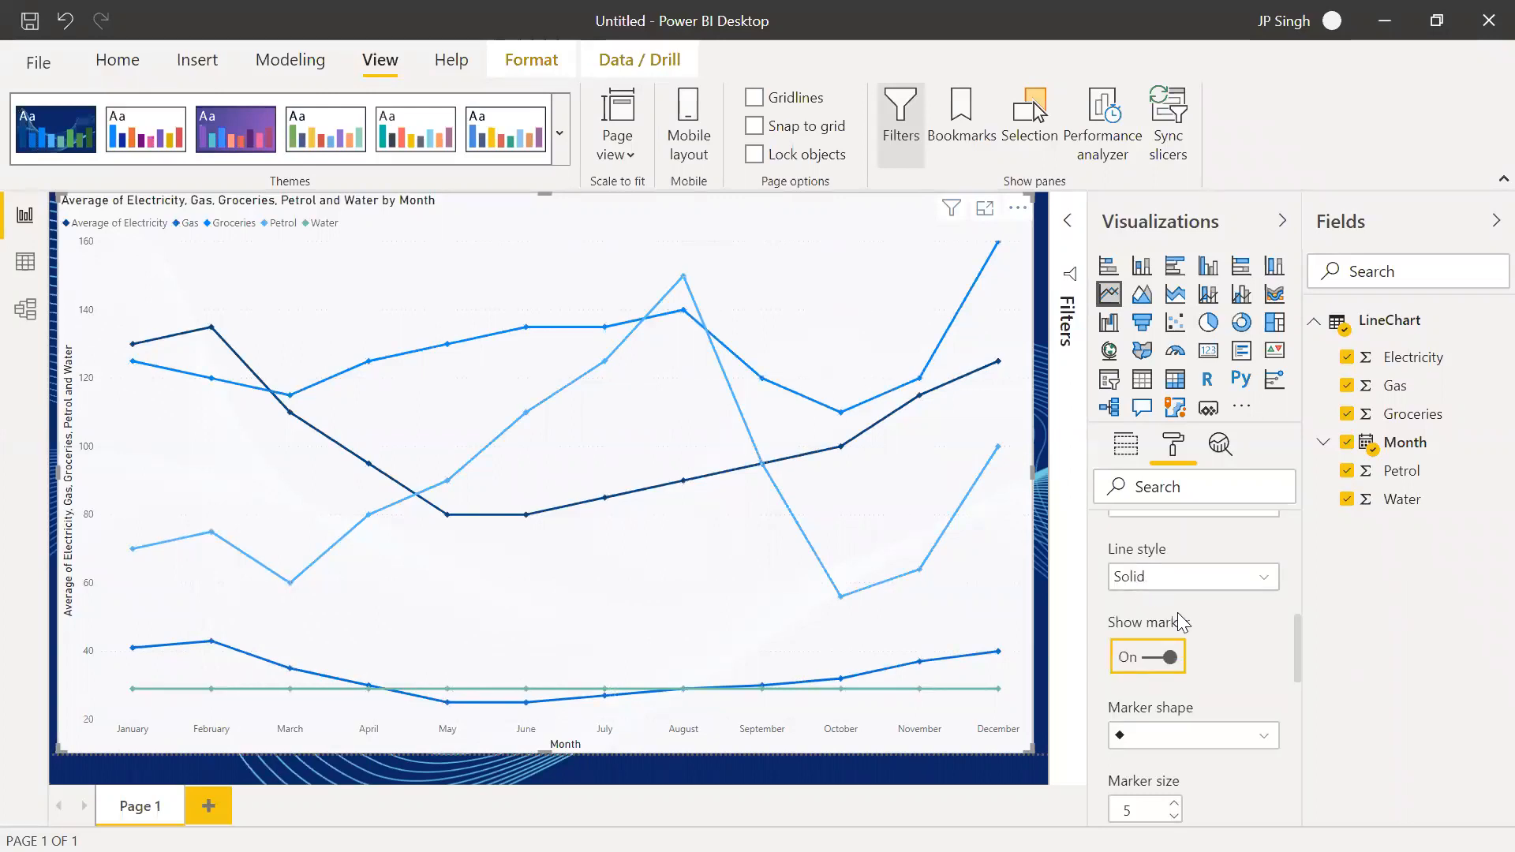
# Set the marker size of the line chart to 15
pyautogui.scroll(-3, 1198, 773)
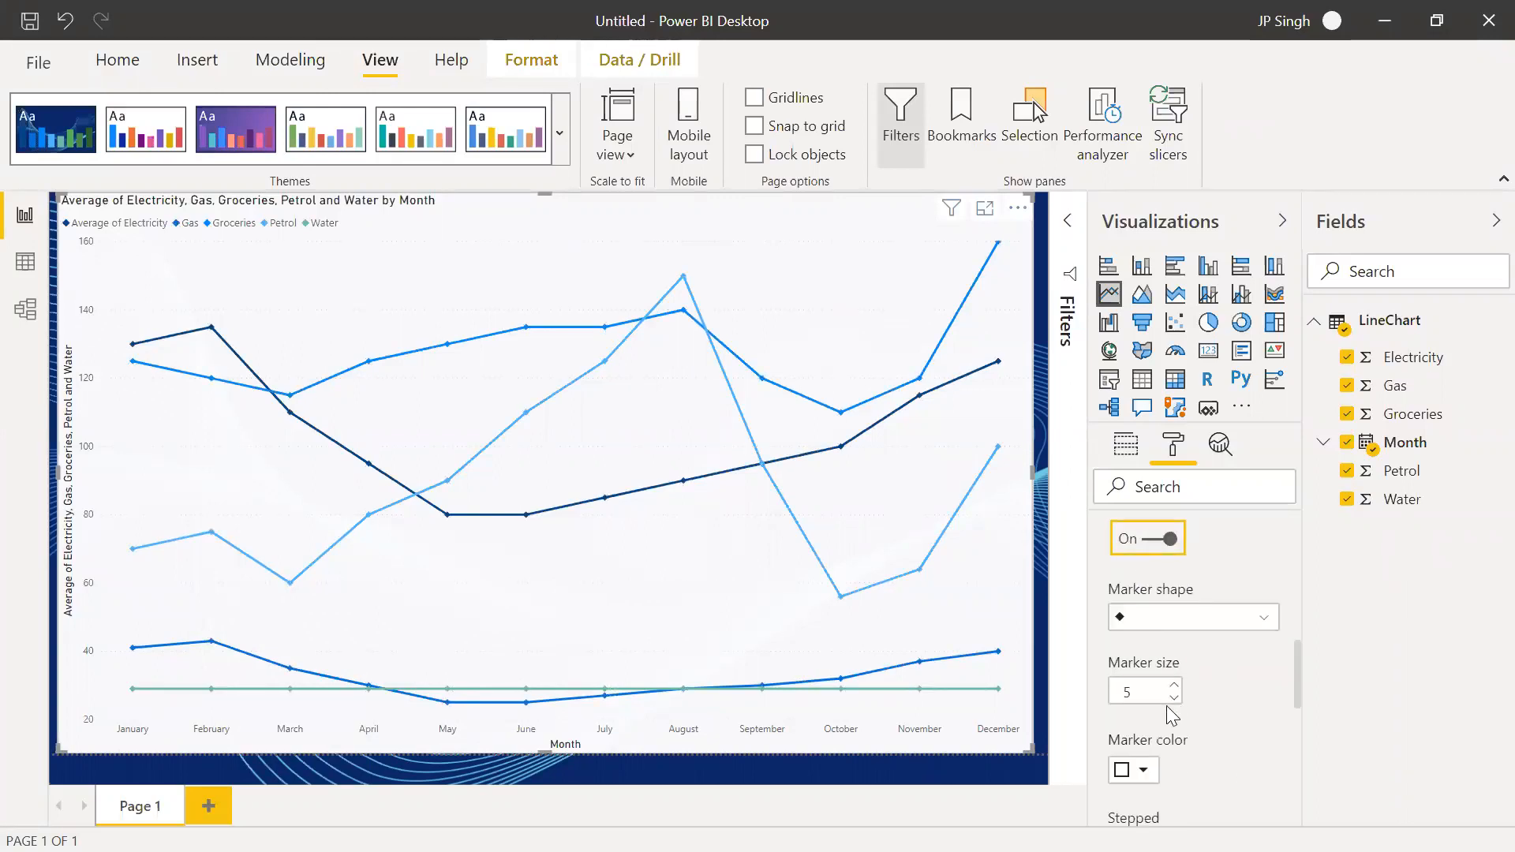
pyautogui.click(1174, 685)
pyautogui.click(1174, 685)
pyautogui.click(1175, 685)
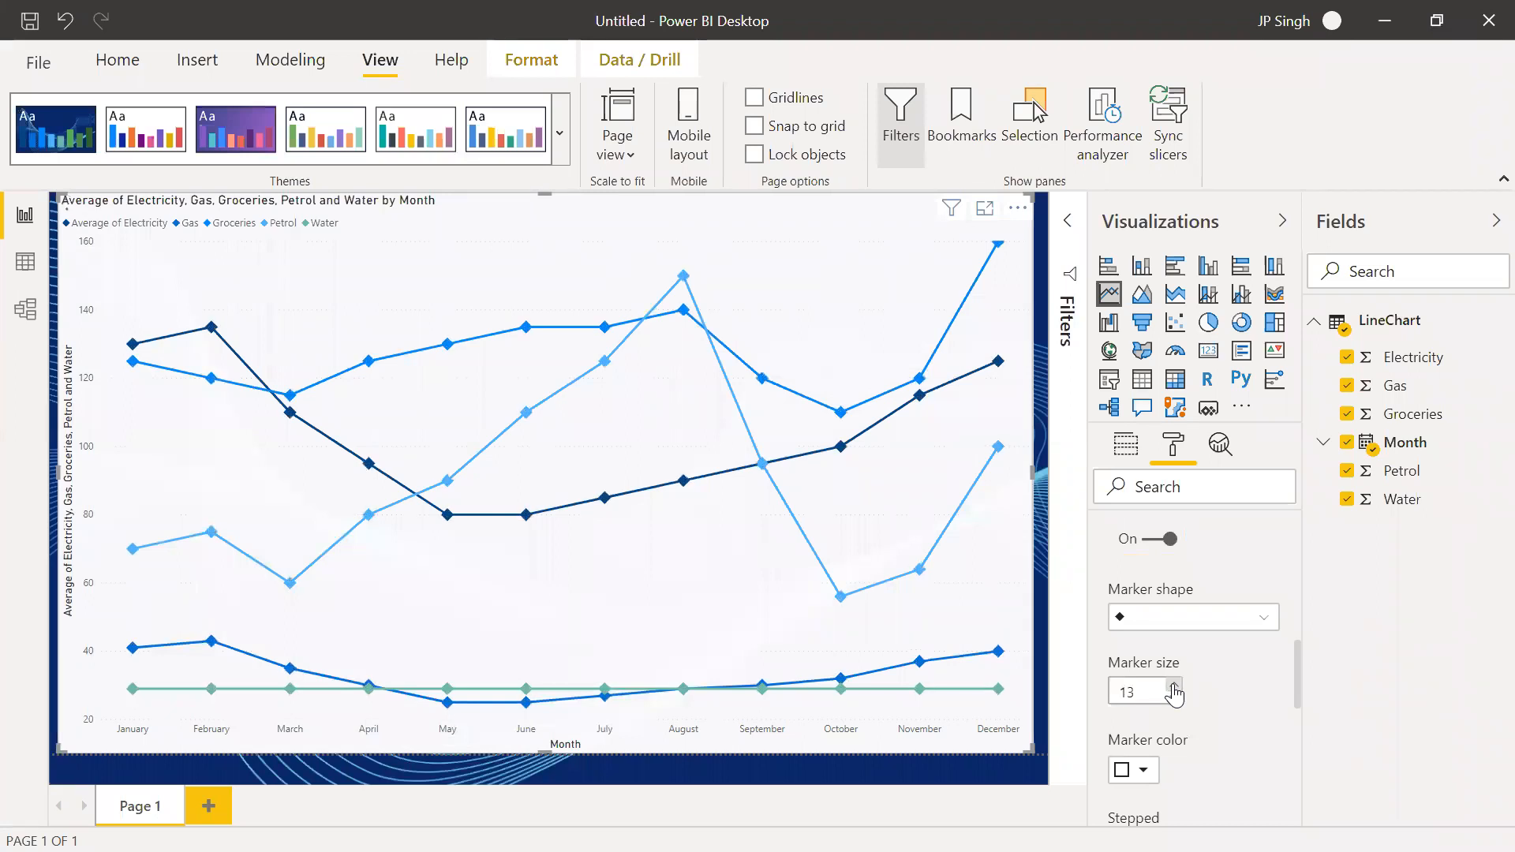
pyautogui.click(1174, 686)
pyautogui.click(1174, 687)
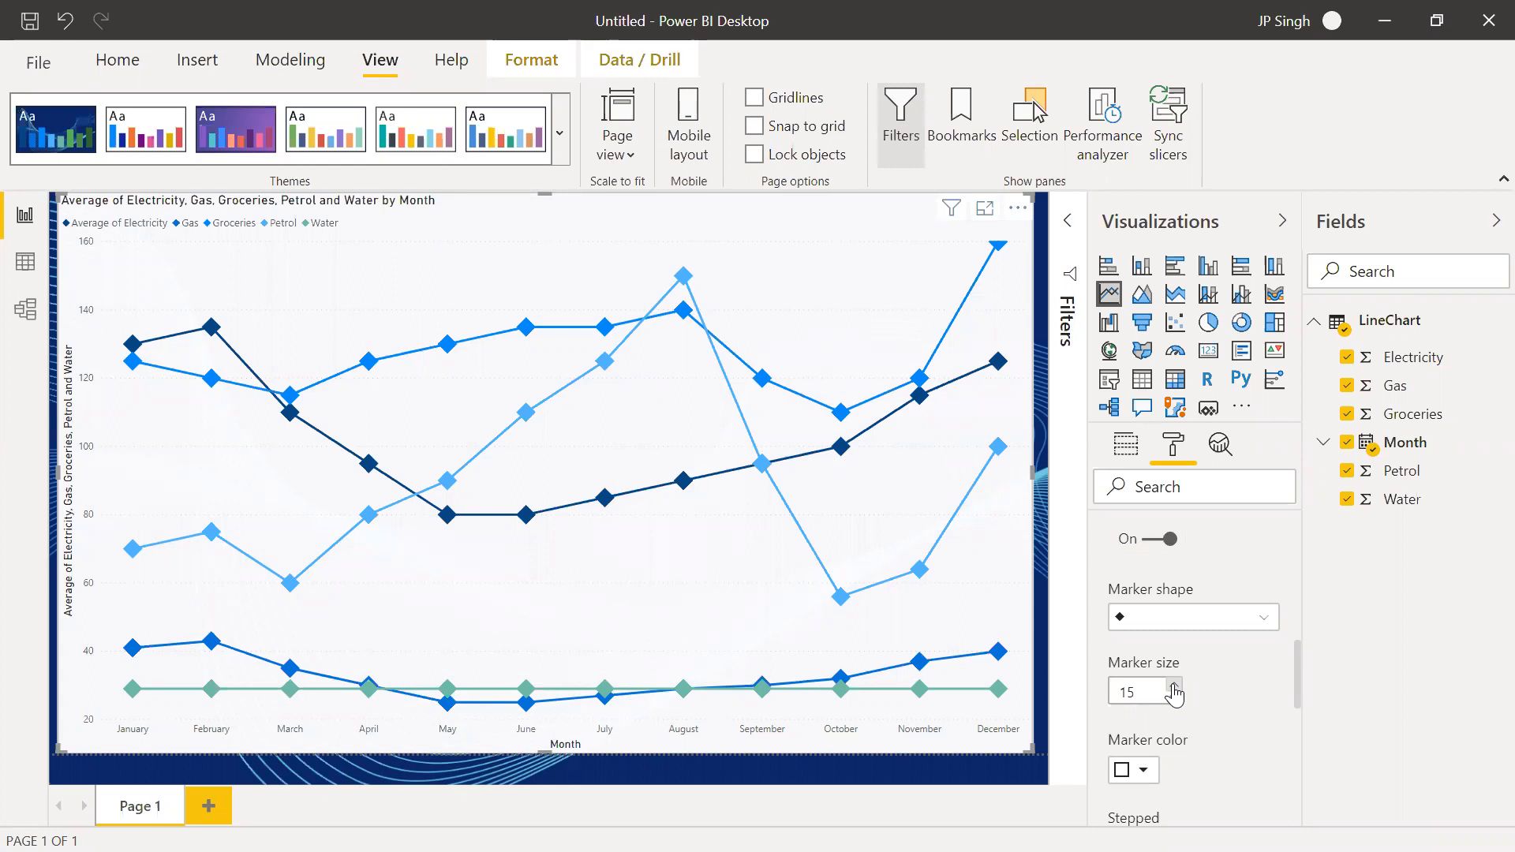
# Add a new blank page to the report and delete Page 1 with the old chart
pyautogui.click(205, 798)
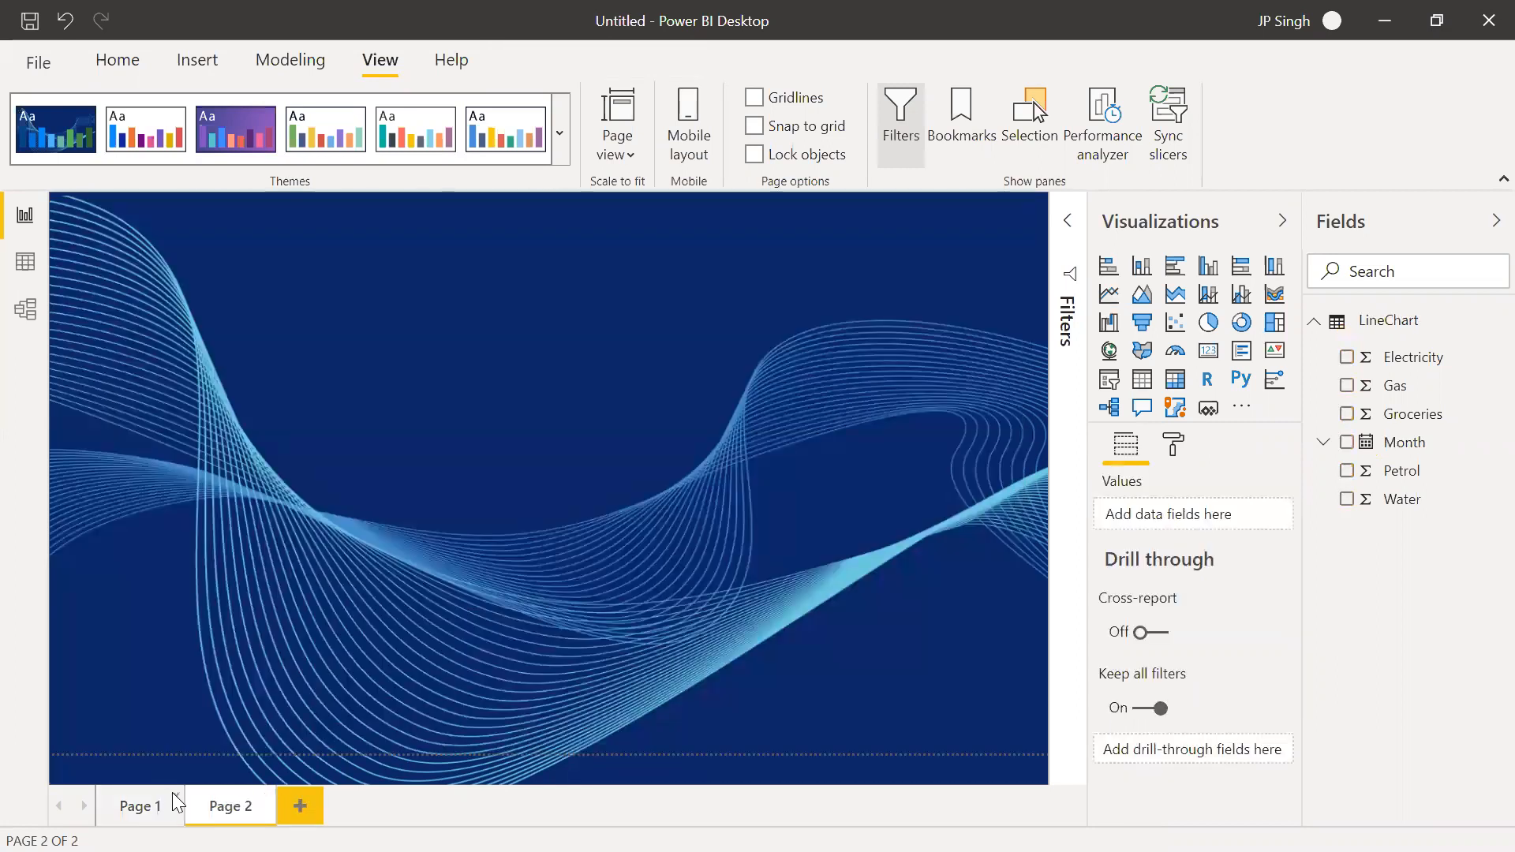
pyautogui.click(173, 801)
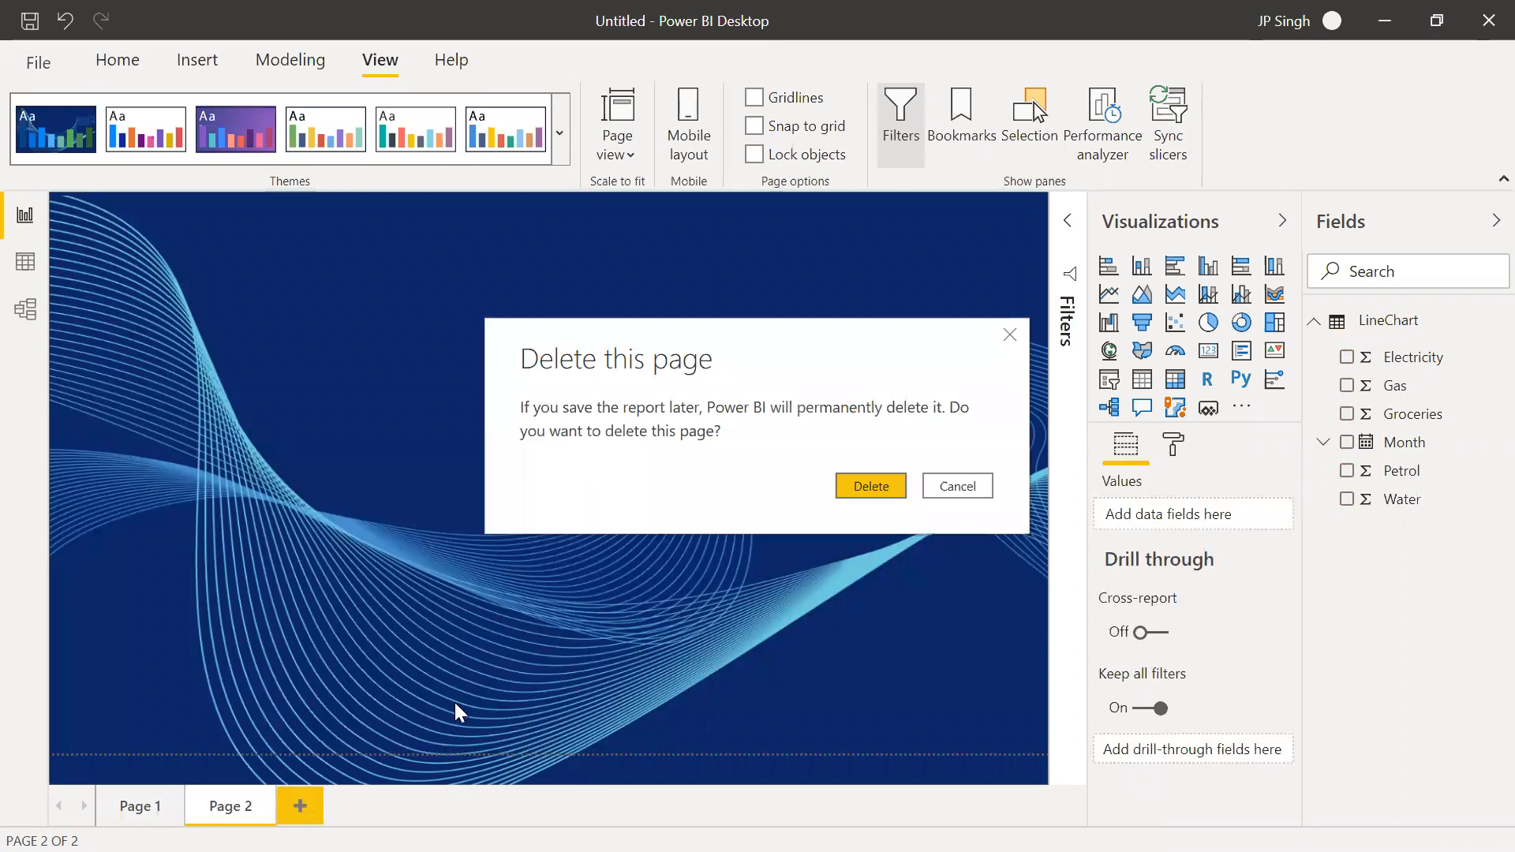
pyautogui.click(846, 484)
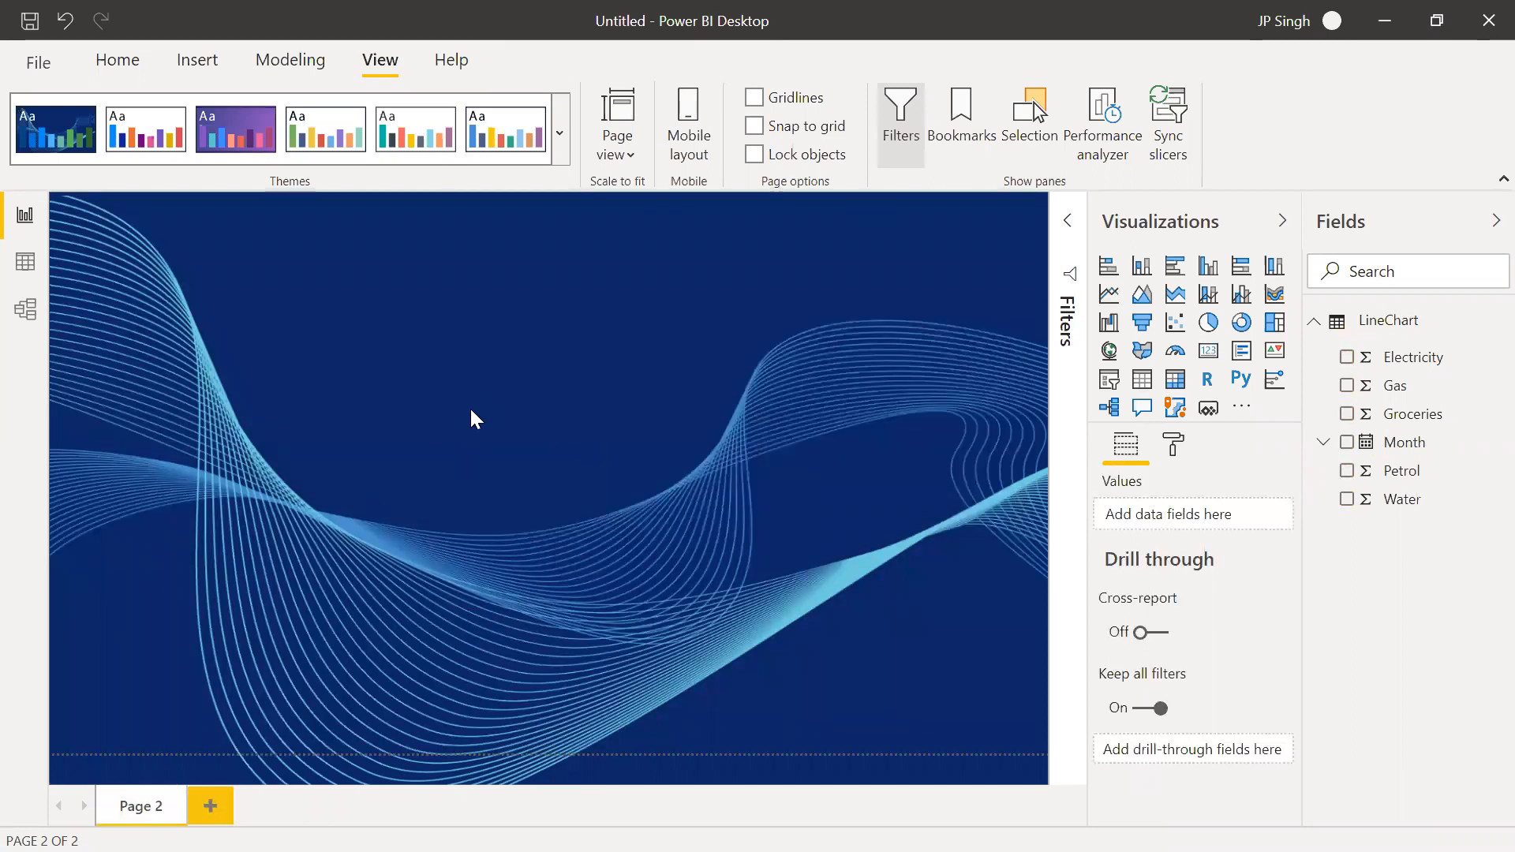
# Apply the built-in theme with the plain white background to the report
pyautogui.click(560, 132)
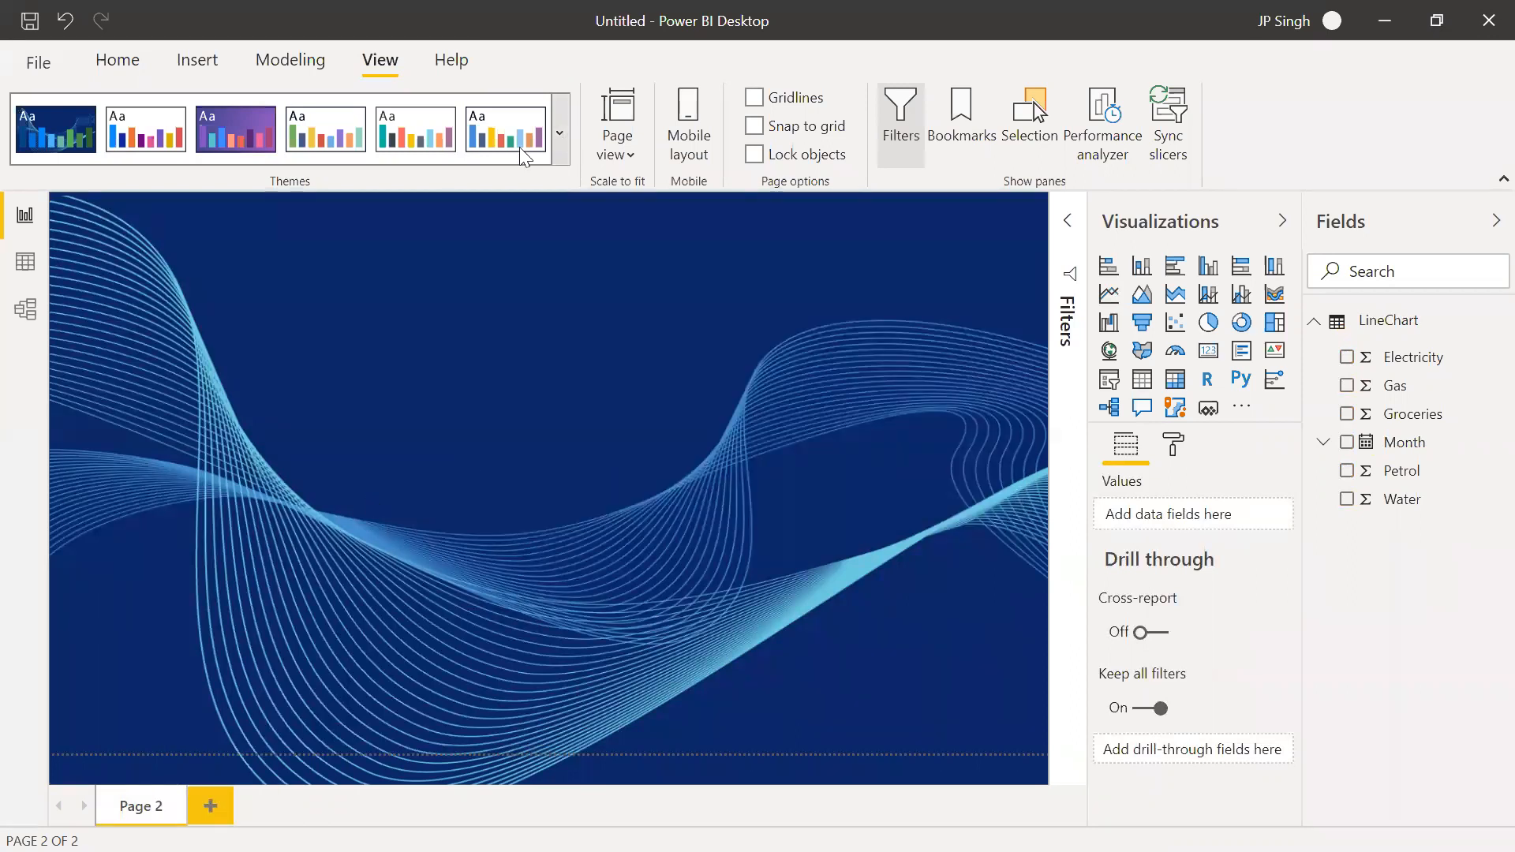
pyautogui.click(90, 341)
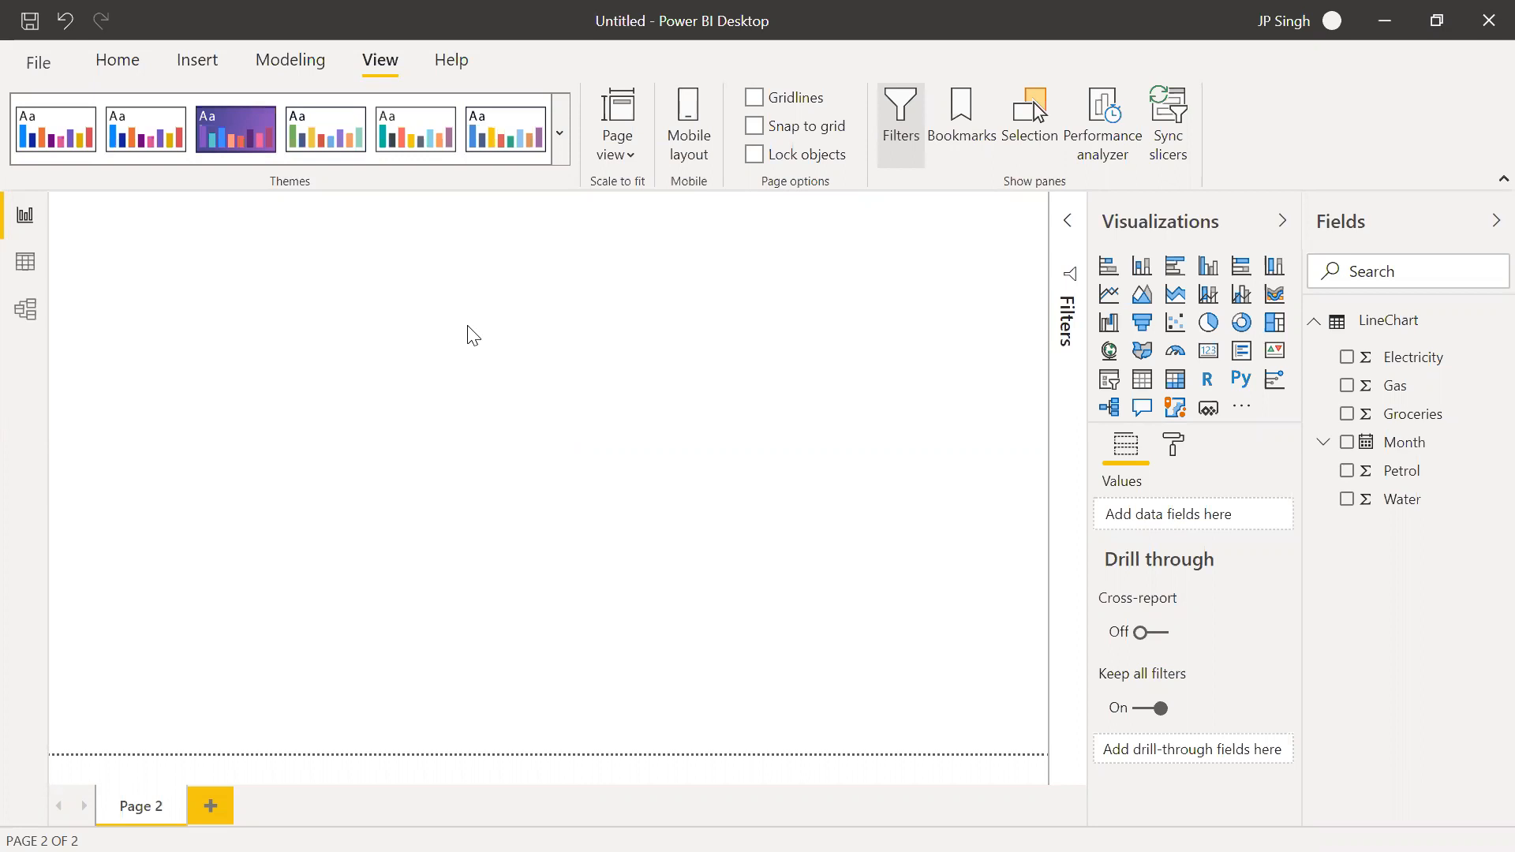
pyautogui.click(449, 376)
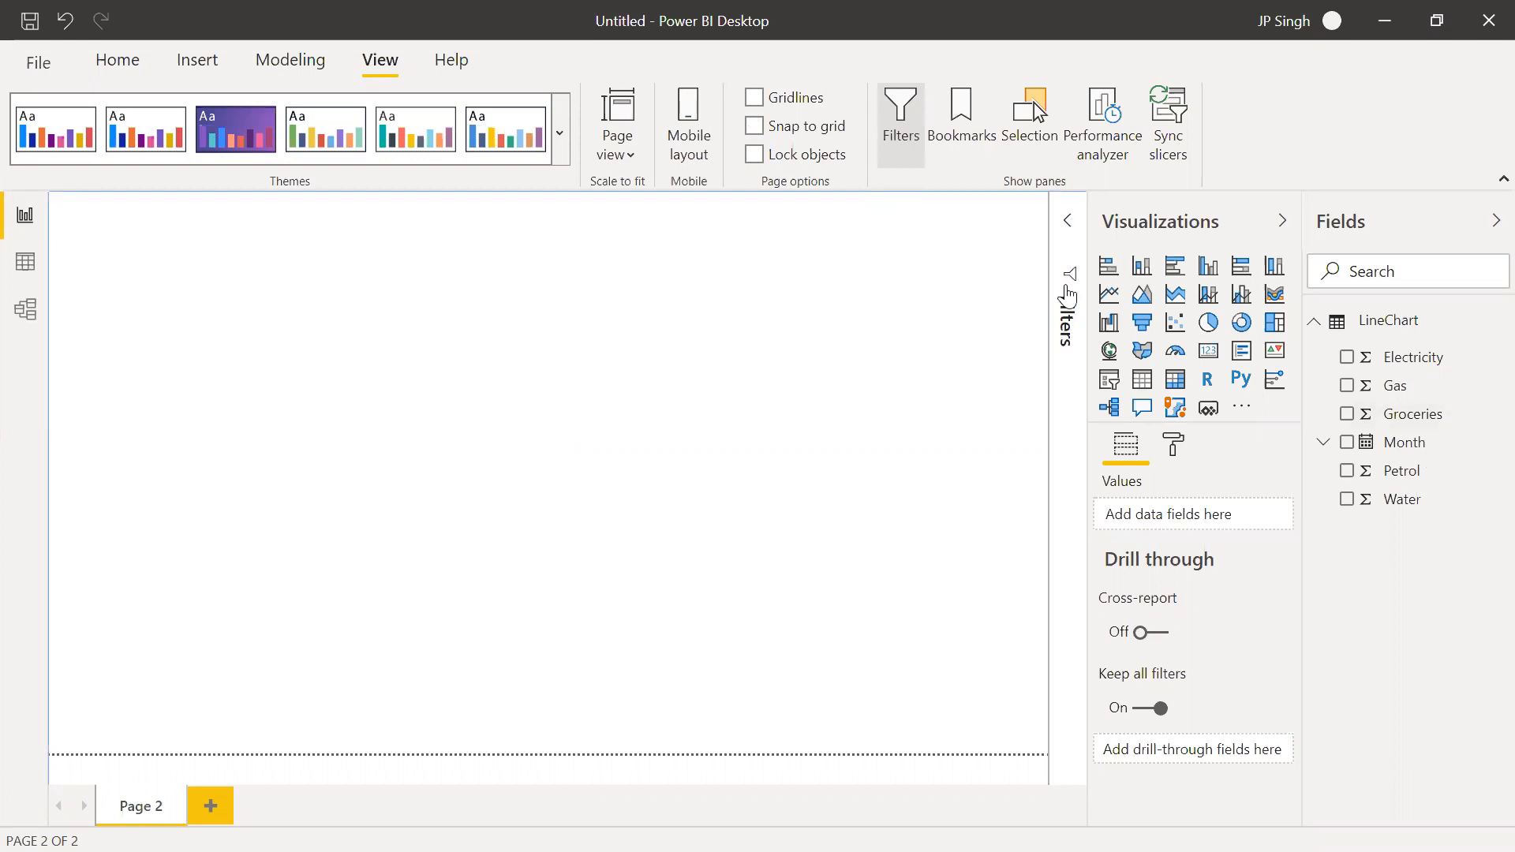
# Insert a line chart enlarged to fill Page 2 and put Month from the date hierarchy on its axis
pyautogui.click(1108, 295)
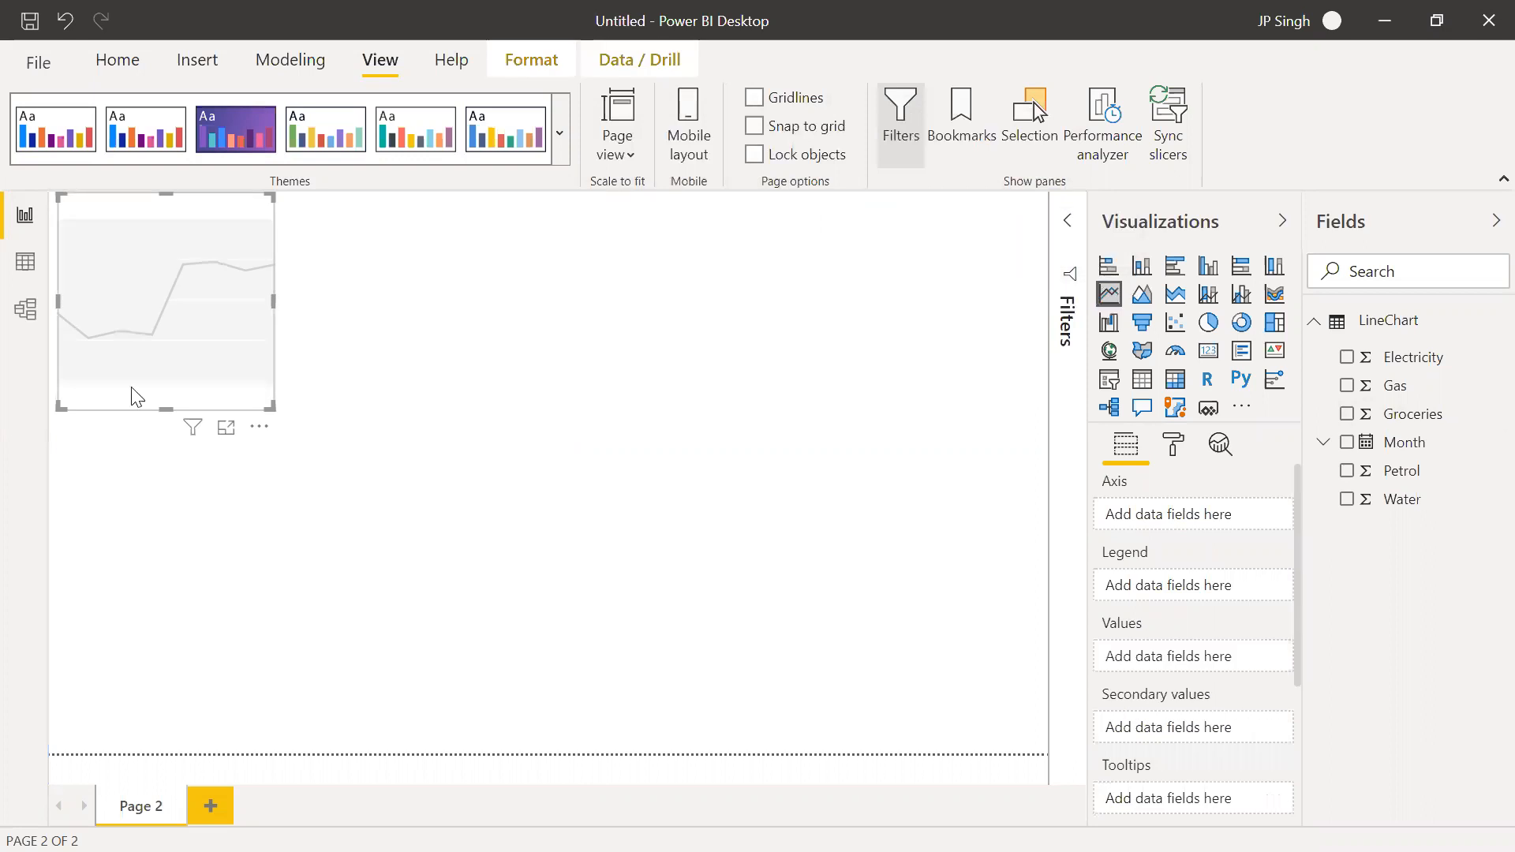
pyautogui.moveTo(273, 408); pyautogui.dragTo(1034, 750)
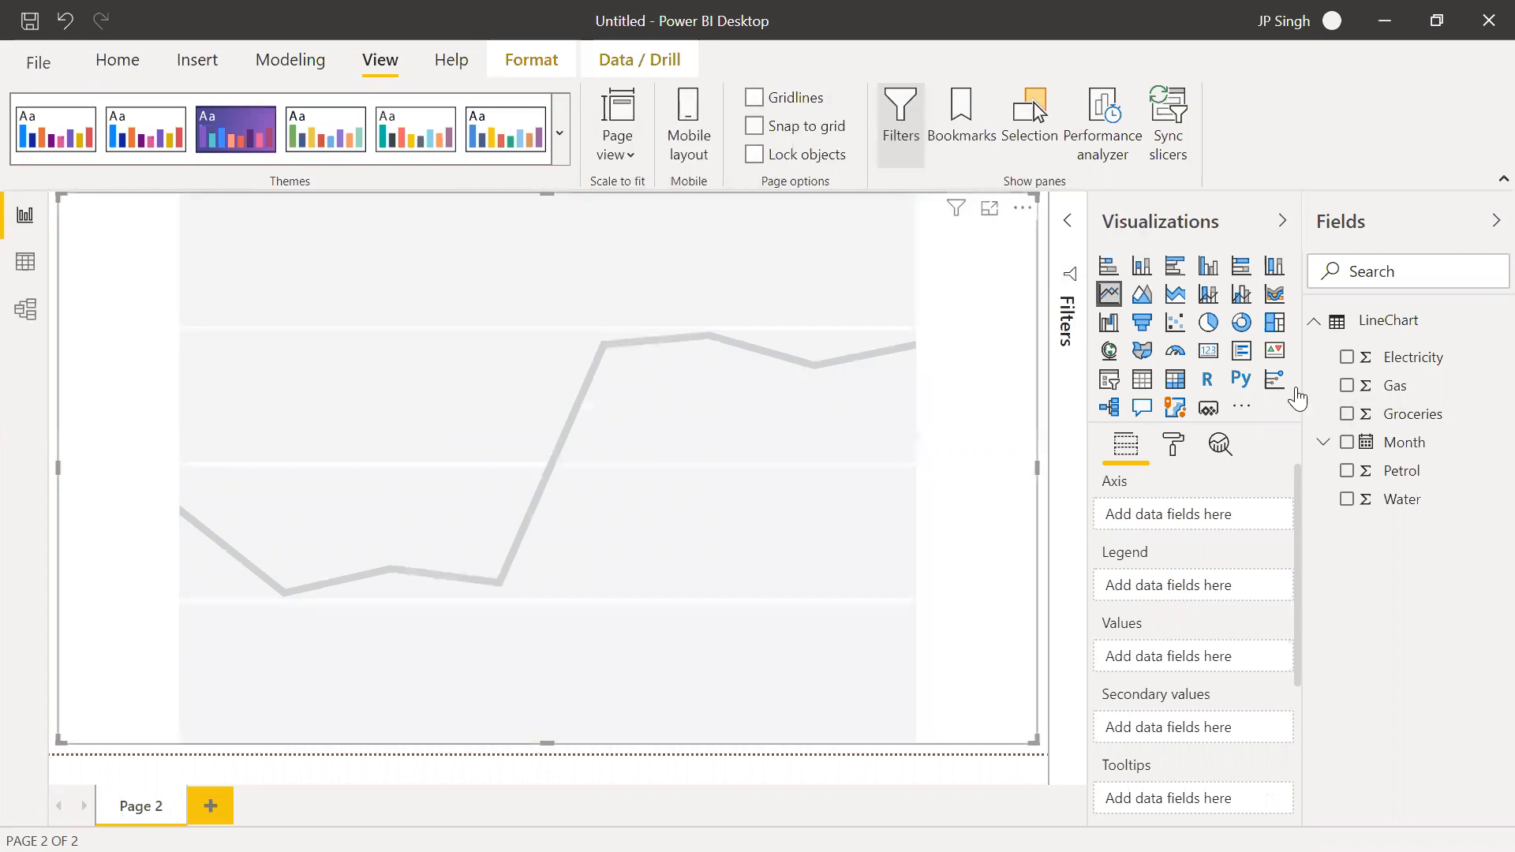
pyautogui.click(1325, 442)
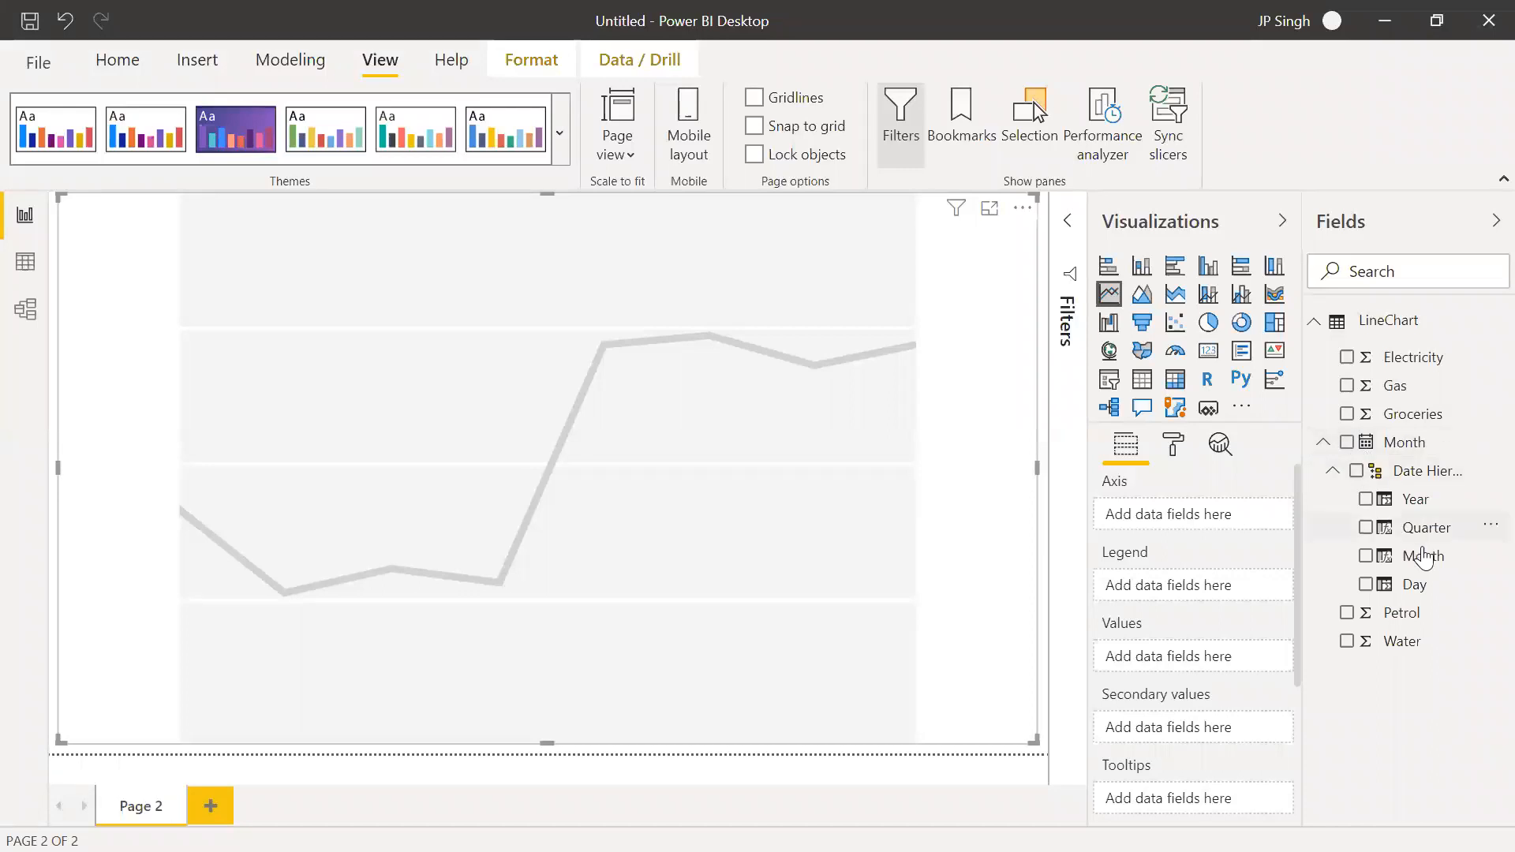
pyautogui.moveTo(1417, 555); pyautogui.dragTo(1162, 511)
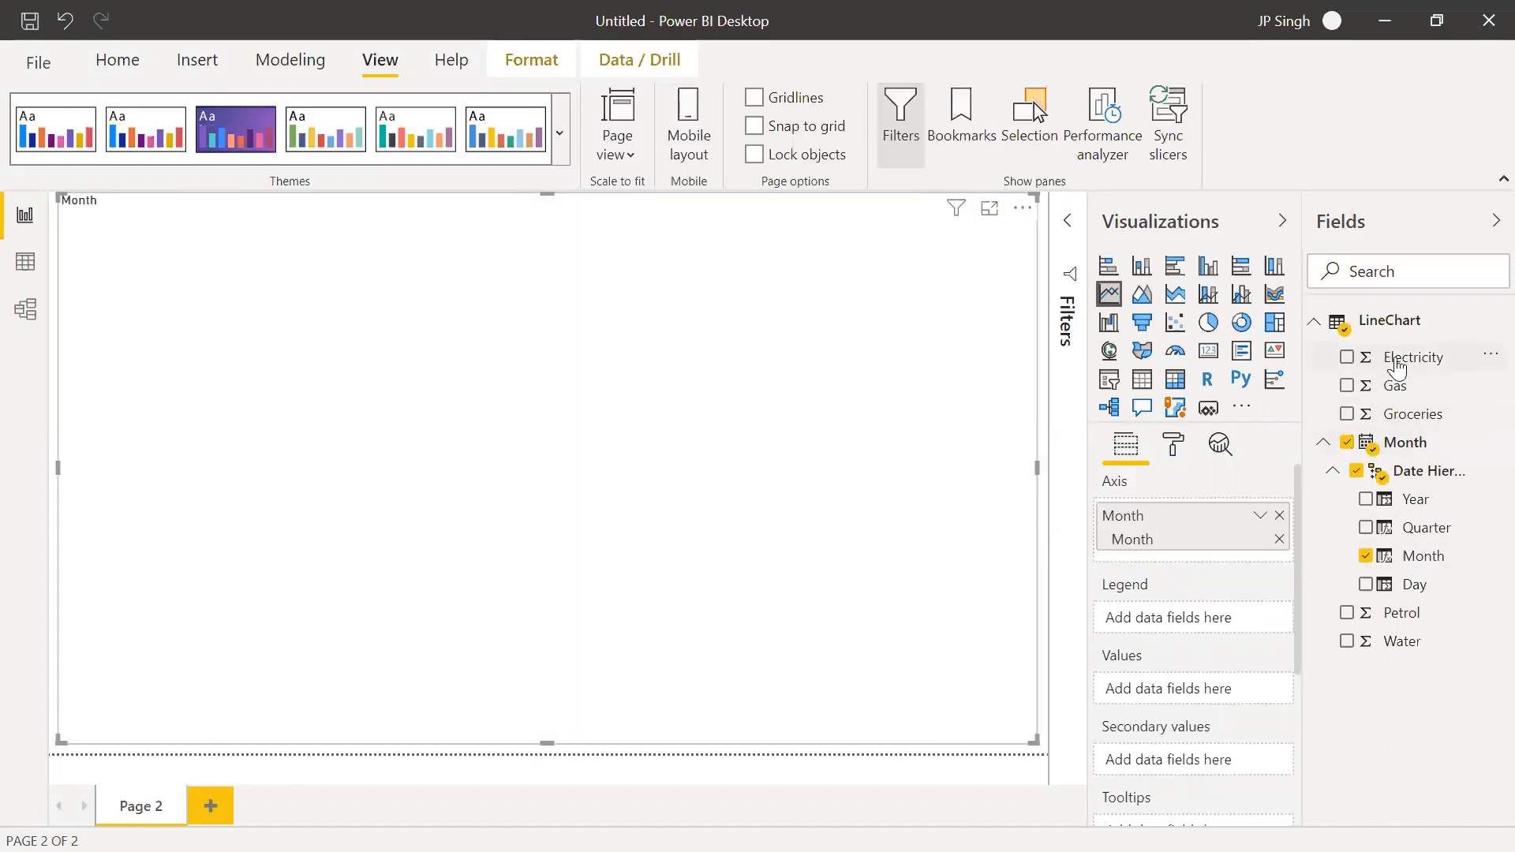
# Add Electricity, Petrol, Water, Gas and Groceries as the line chart's values, with Groceries placed directly below Electricity
pyautogui.moveTo(1397, 367); pyautogui.dragTo(1154, 691)
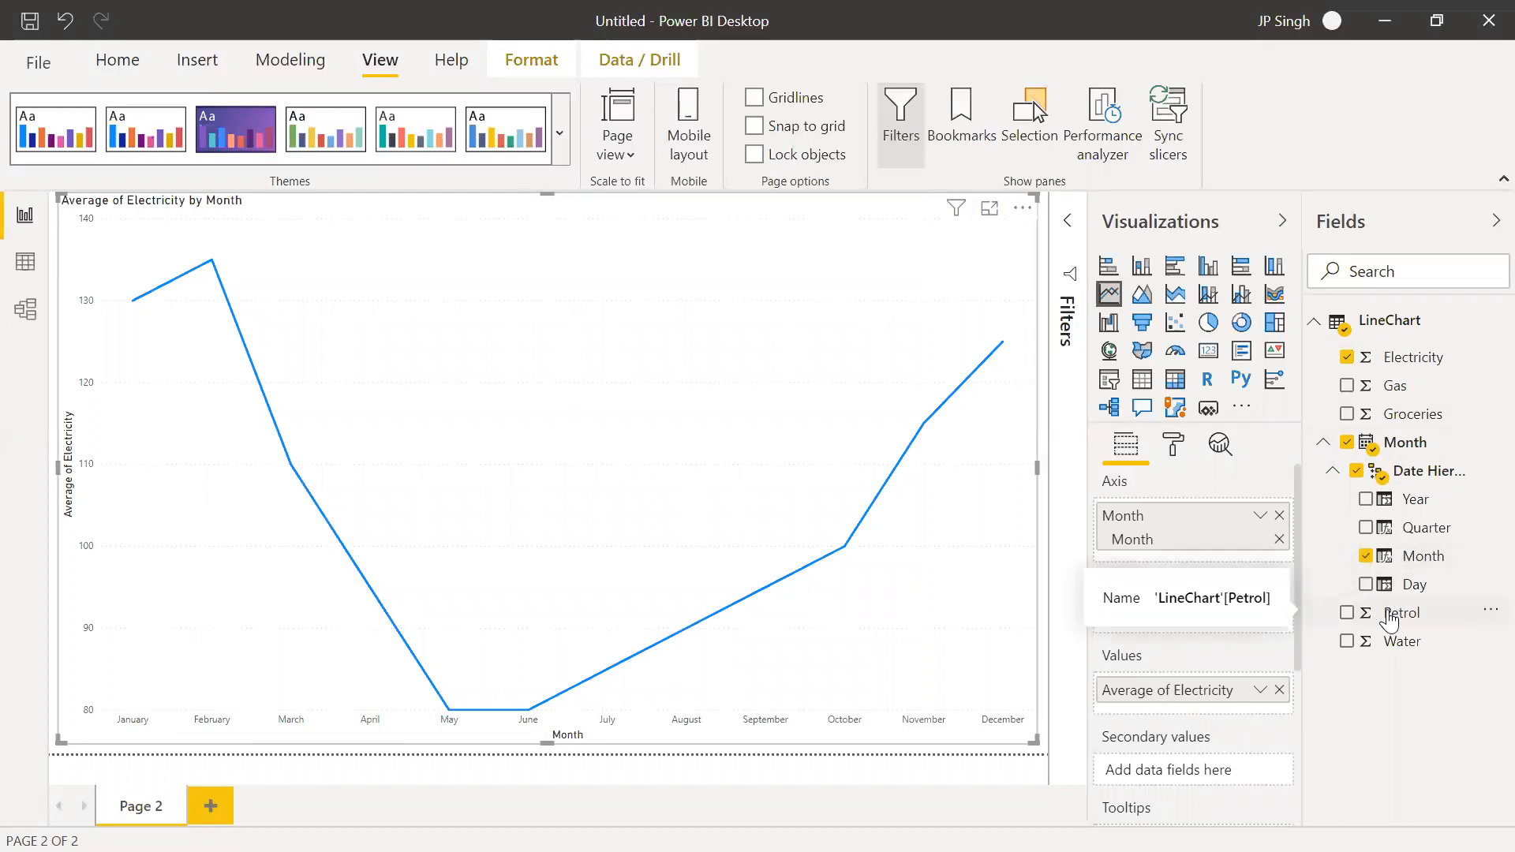
pyautogui.moveTo(1387, 624); pyautogui.dragTo(1180, 704)
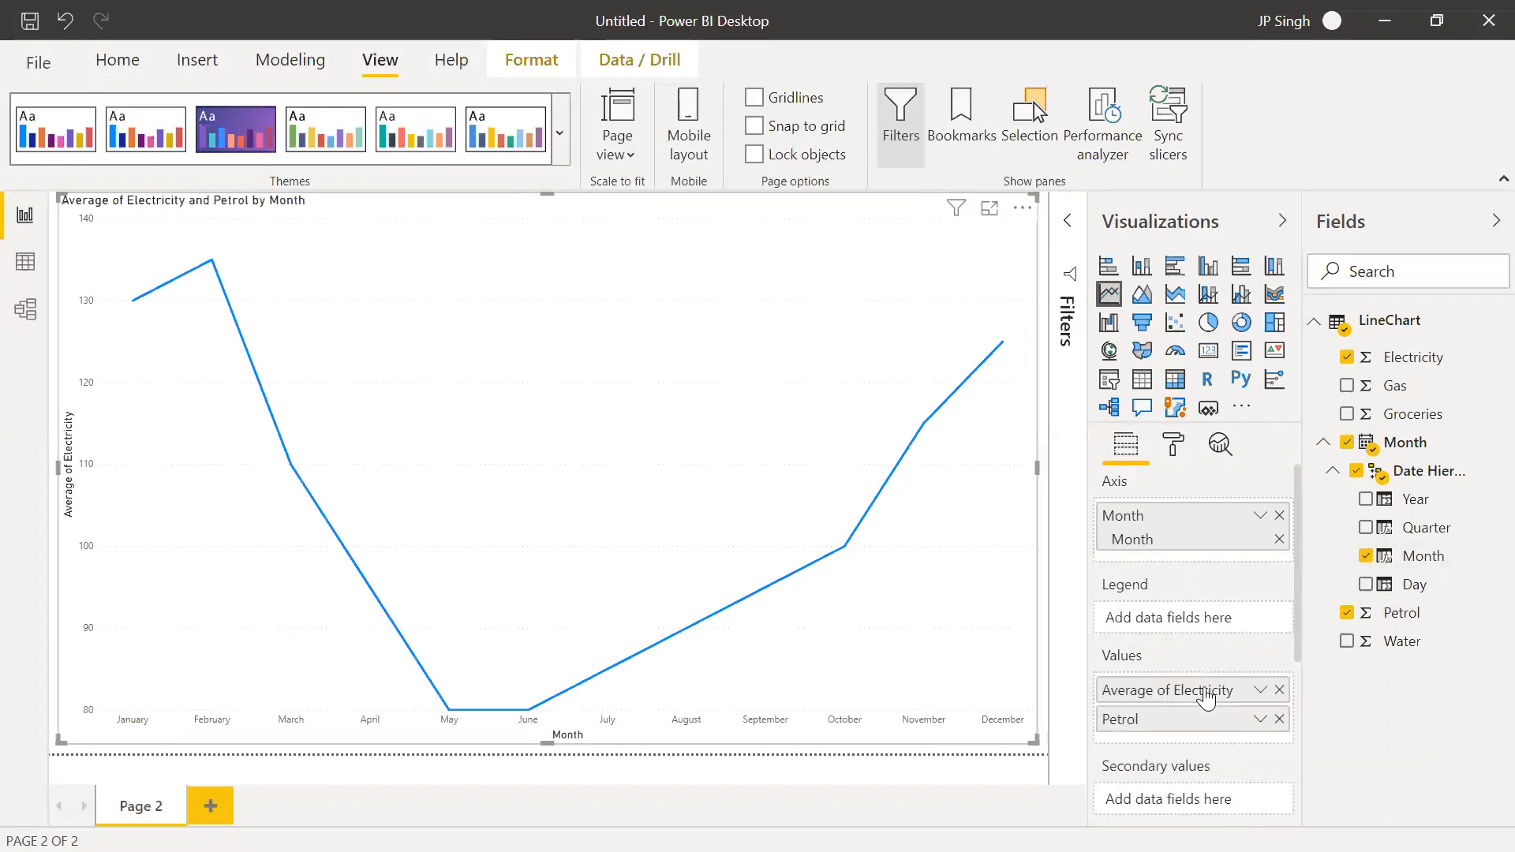
pyautogui.moveTo(1388, 652); pyautogui.dragTo(1169, 735)
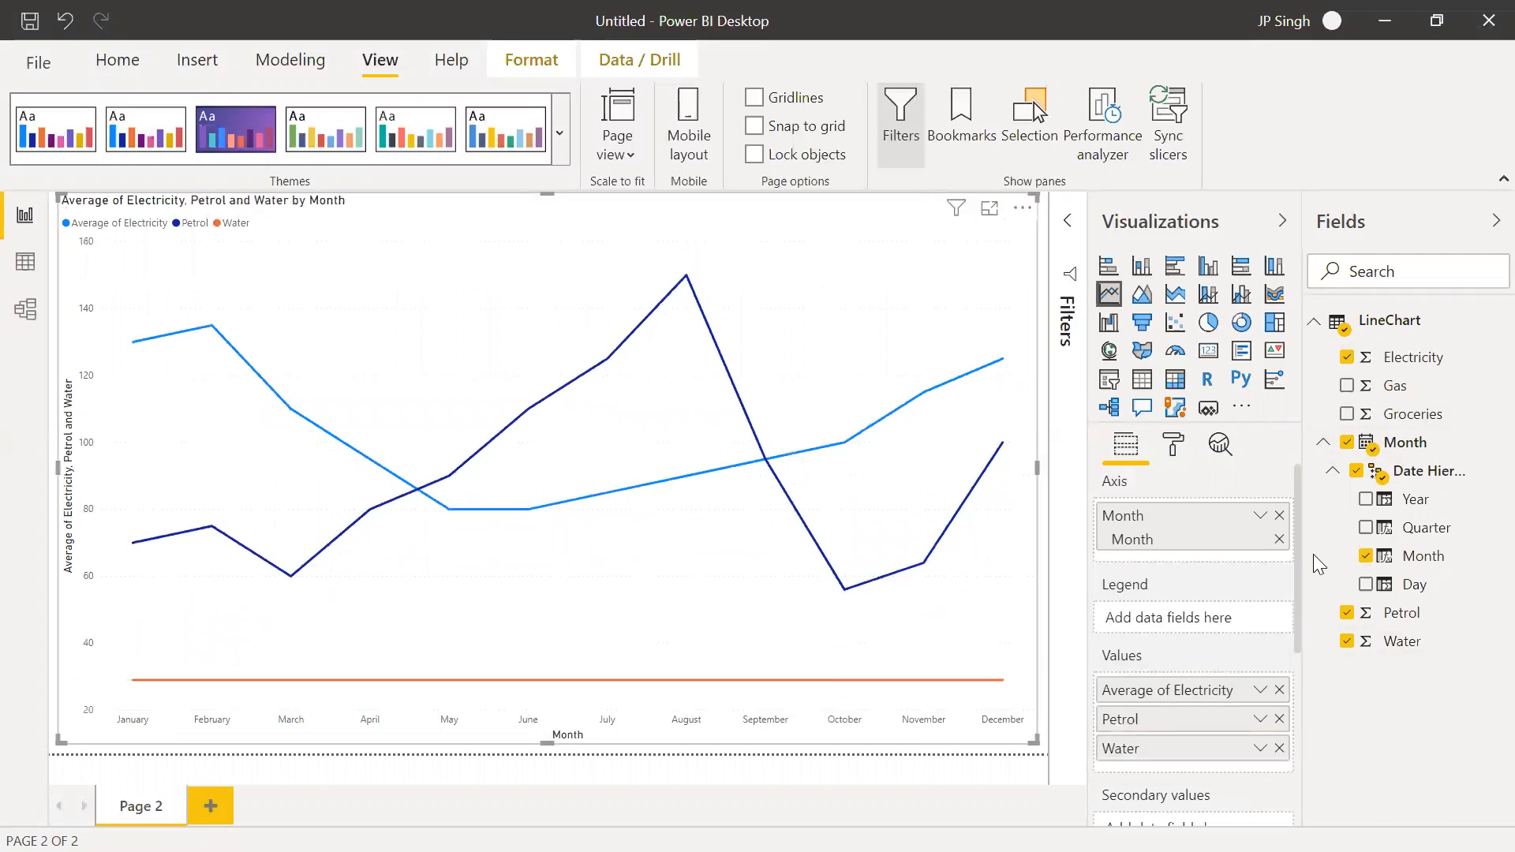
pyautogui.moveTo(1396, 388); pyautogui.dragTo(1184, 675)
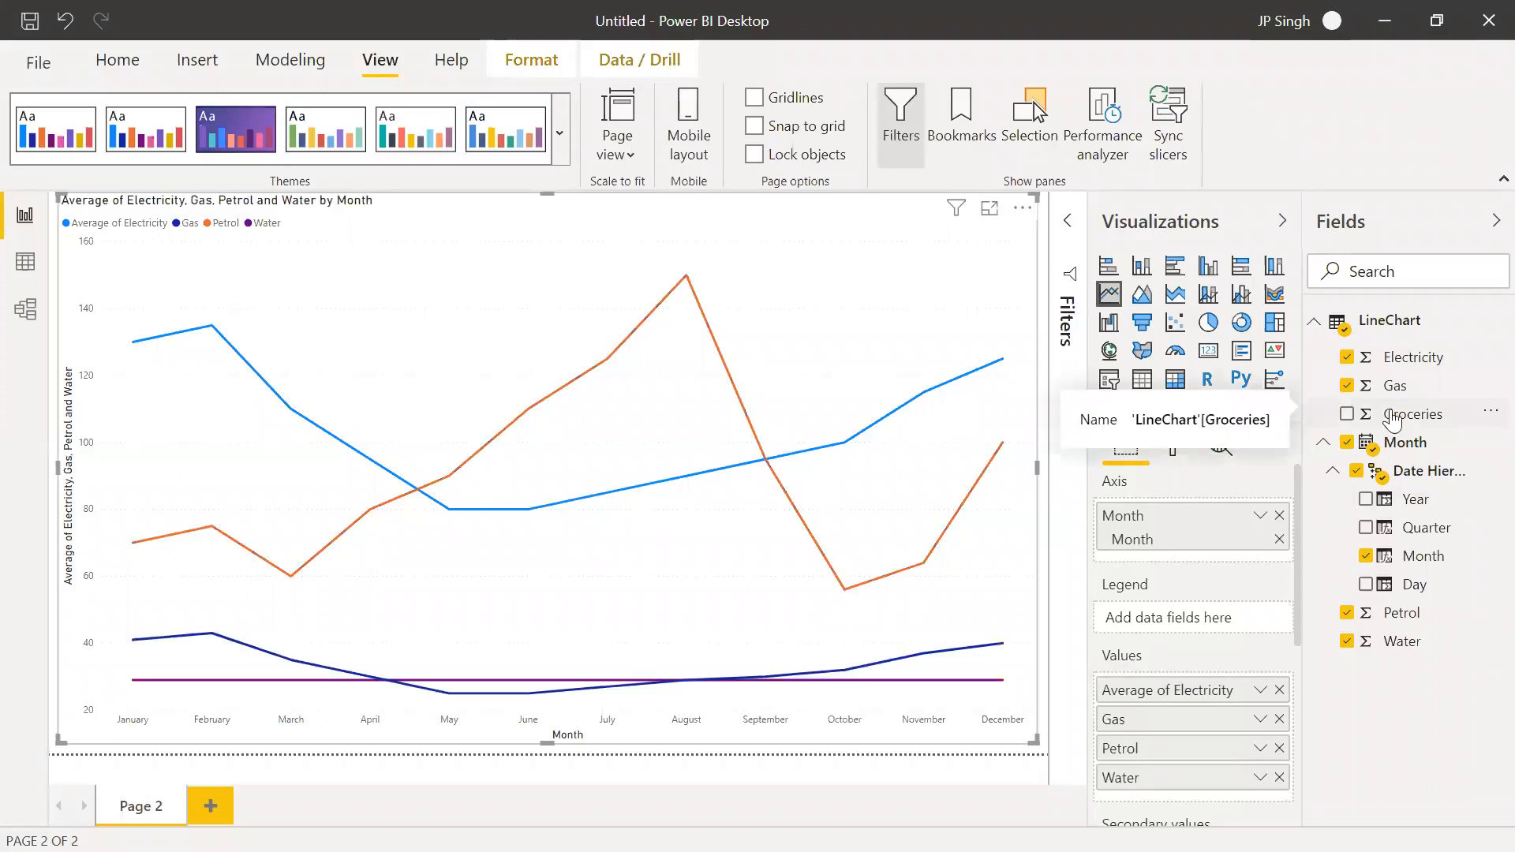
pyautogui.moveTo(1393, 422); pyautogui.dragTo(1203, 680)
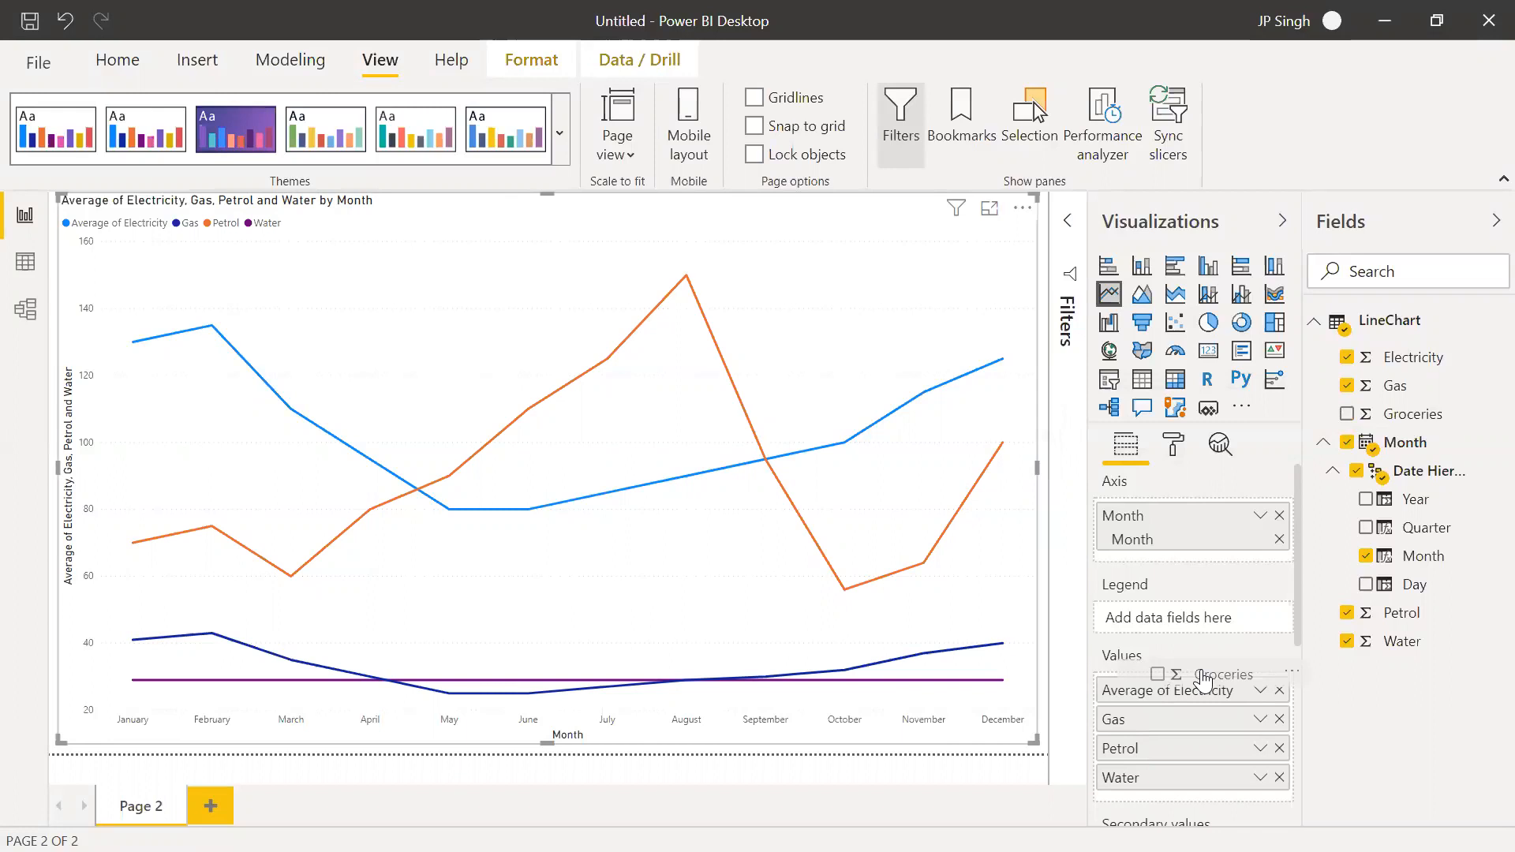
pyautogui.moveTo(1202, 679); pyautogui.dragTo(1187, 711)
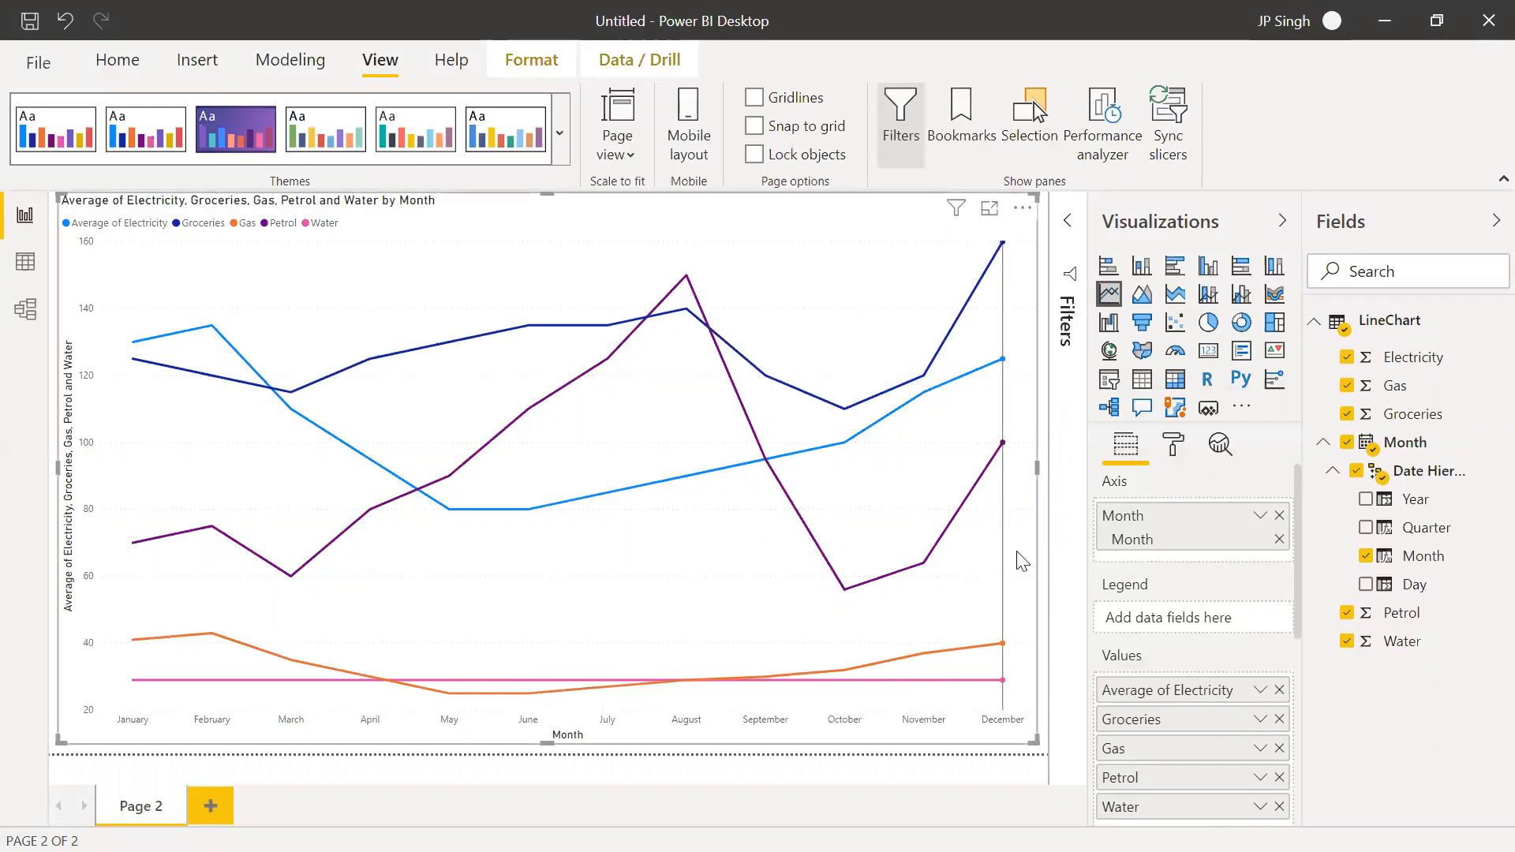
# Look through the line chart's formatting categories and examine the options for data labels
pyautogui.click(1174, 445)
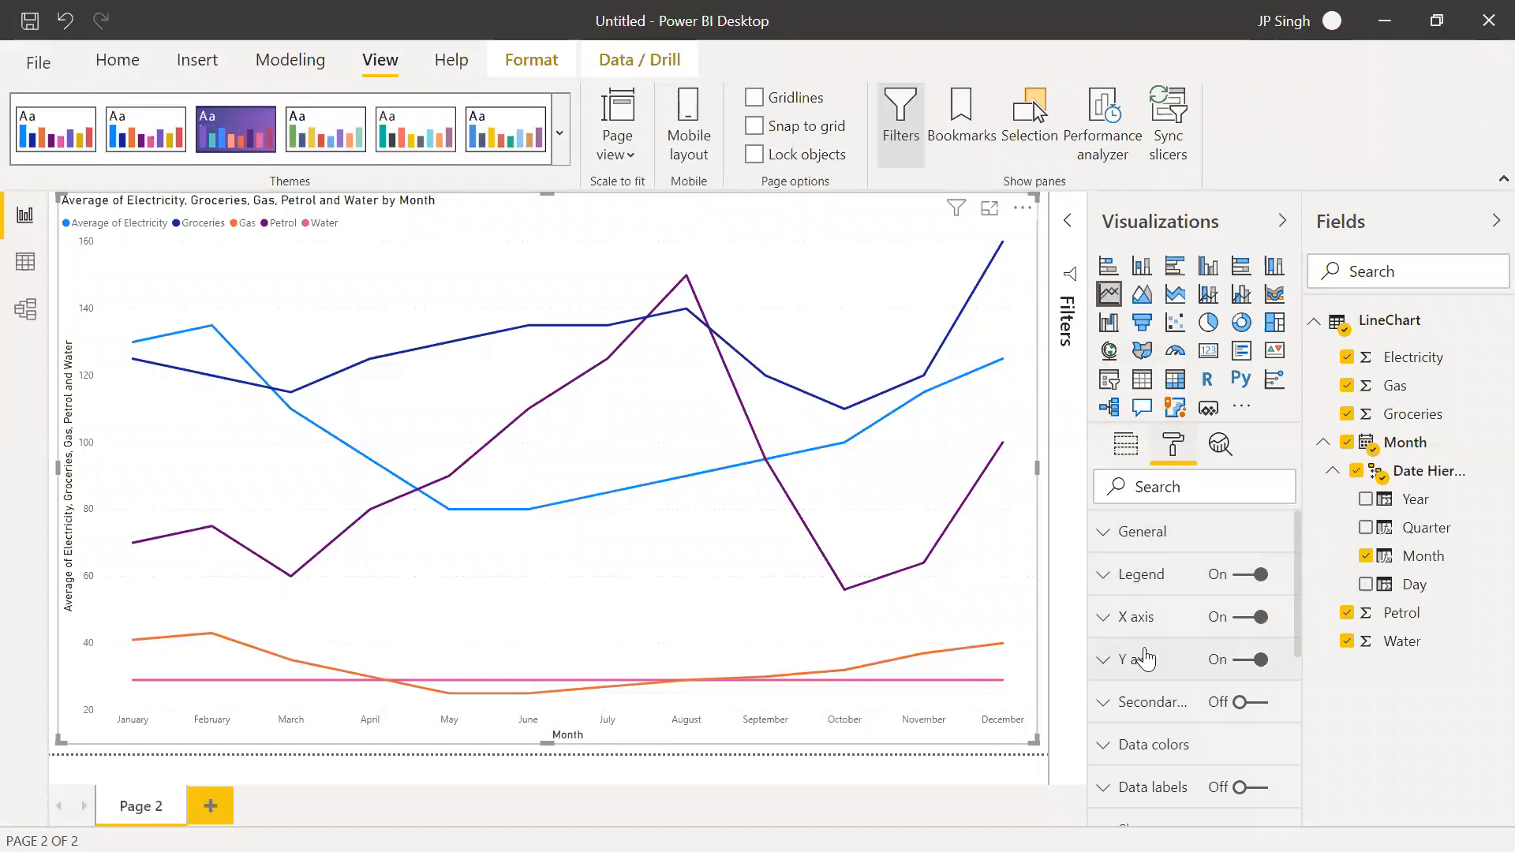
pyautogui.scroll(-2, 1128, 671)
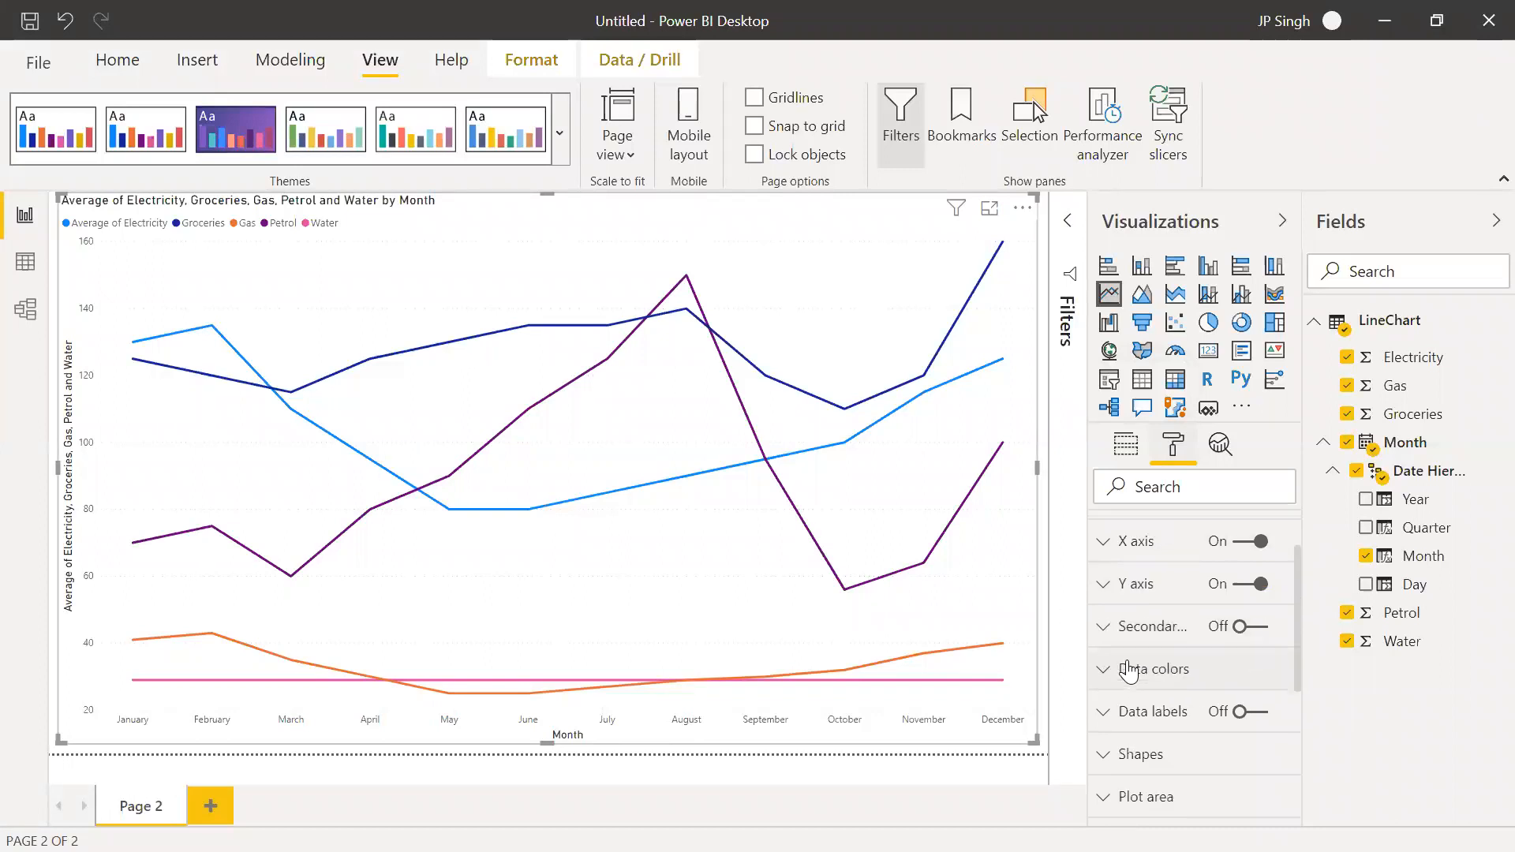
pyautogui.scroll(1, 1129, 671)
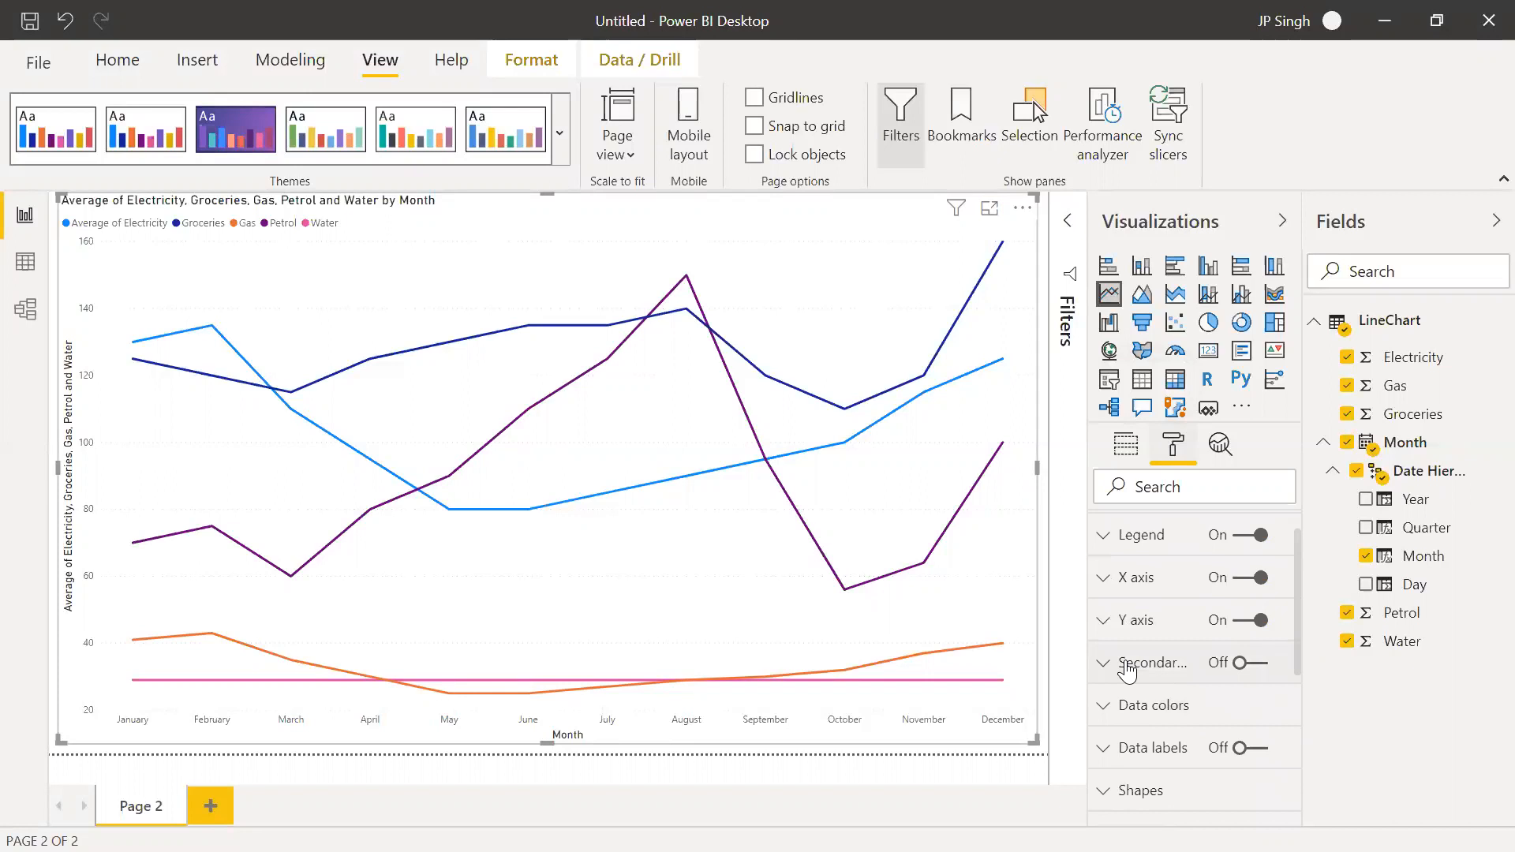
pyautogui.scroll(-2, 1126, 671)
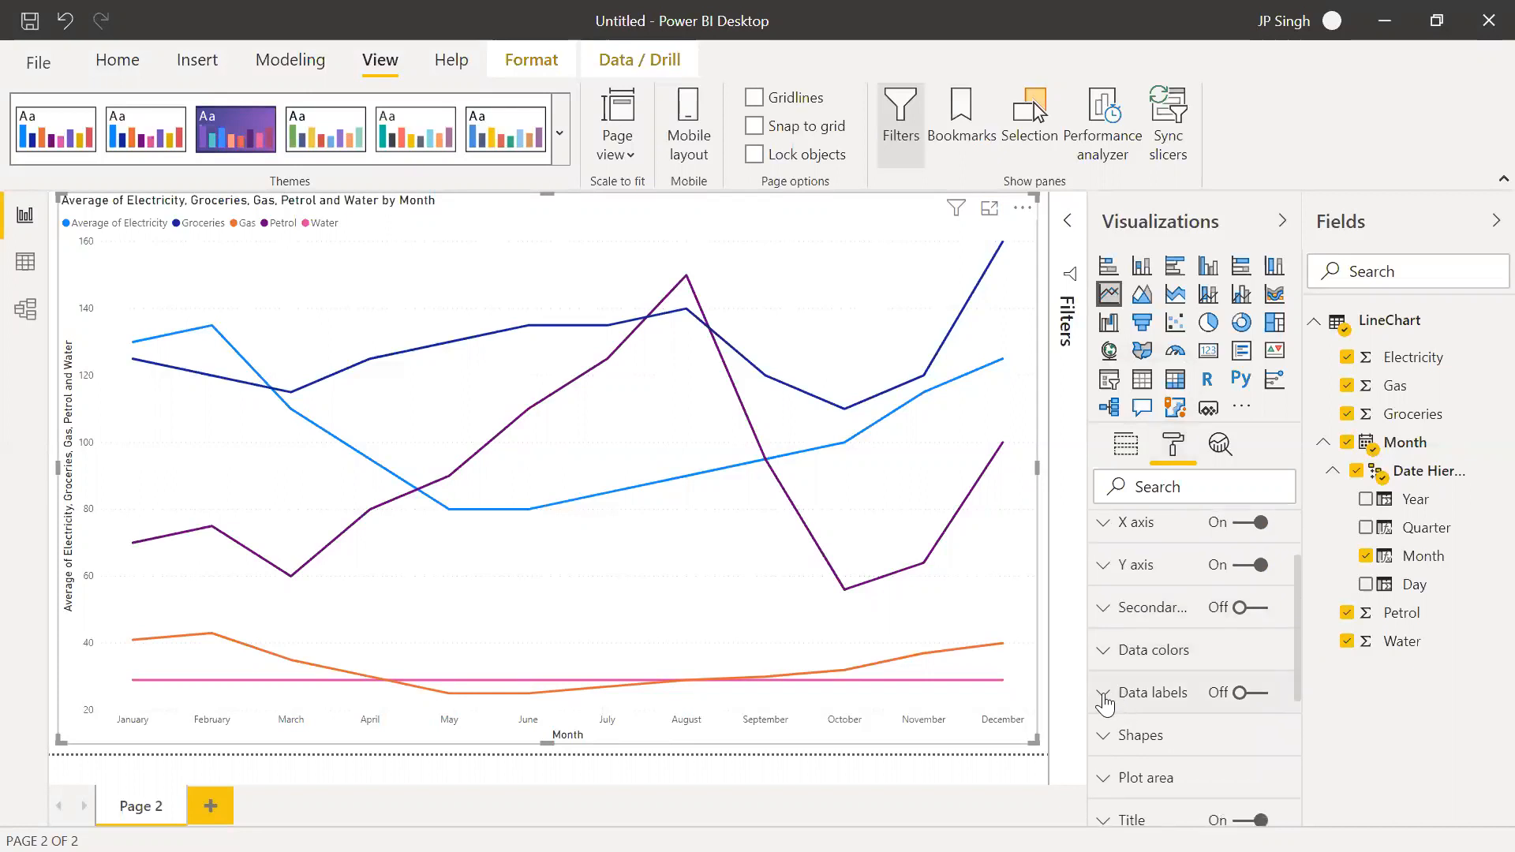
pyautogui.click(1104, 695)
pyautogui.scroll(-5, 1103, 696)
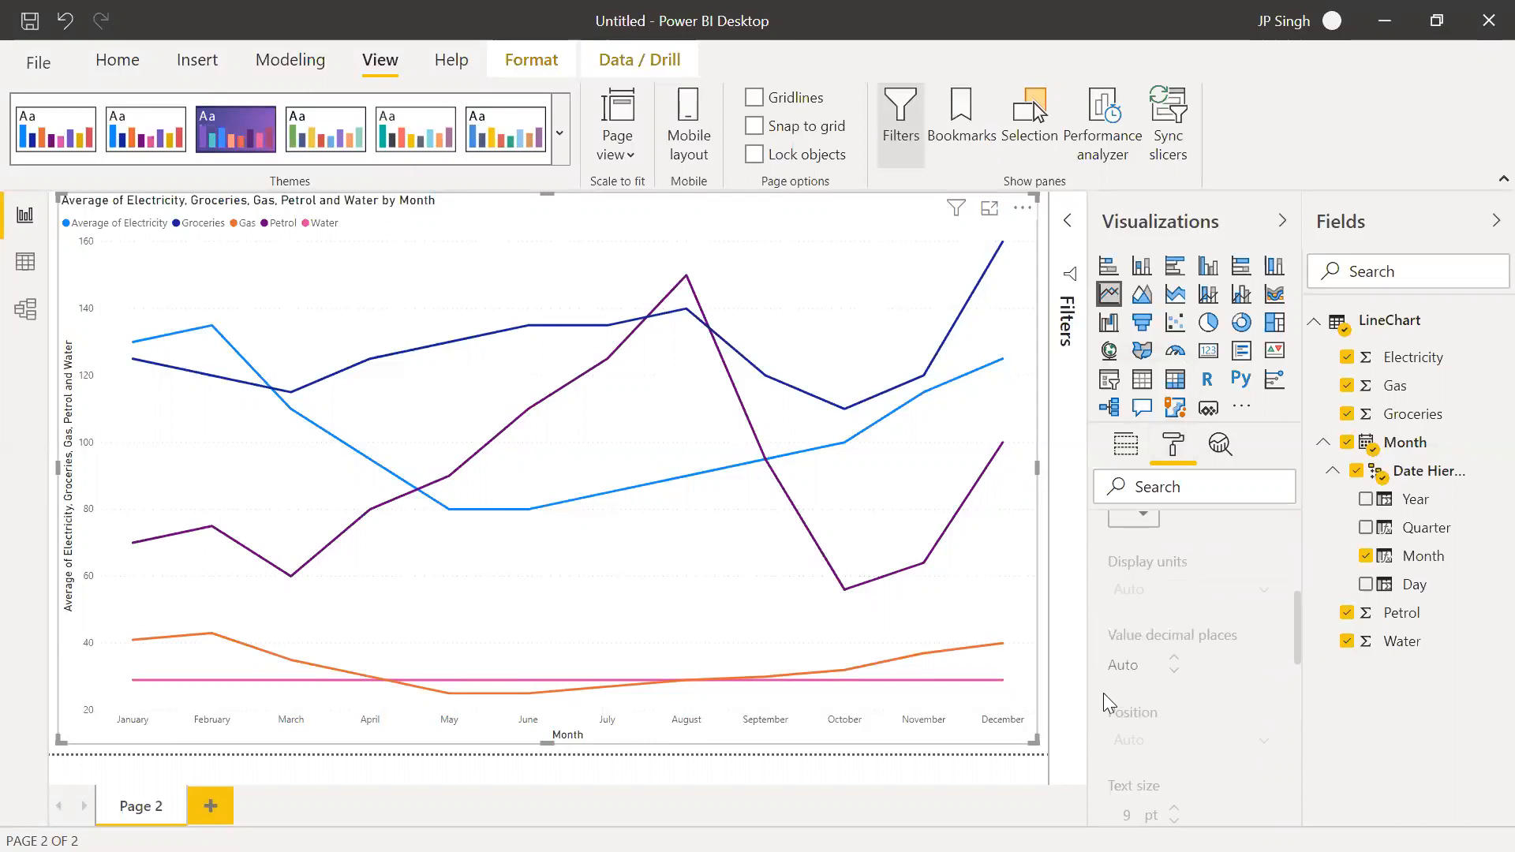
pyautogui.scroll(5, 1199, 626)
pyautogui.scroll(3, 1199, 636)
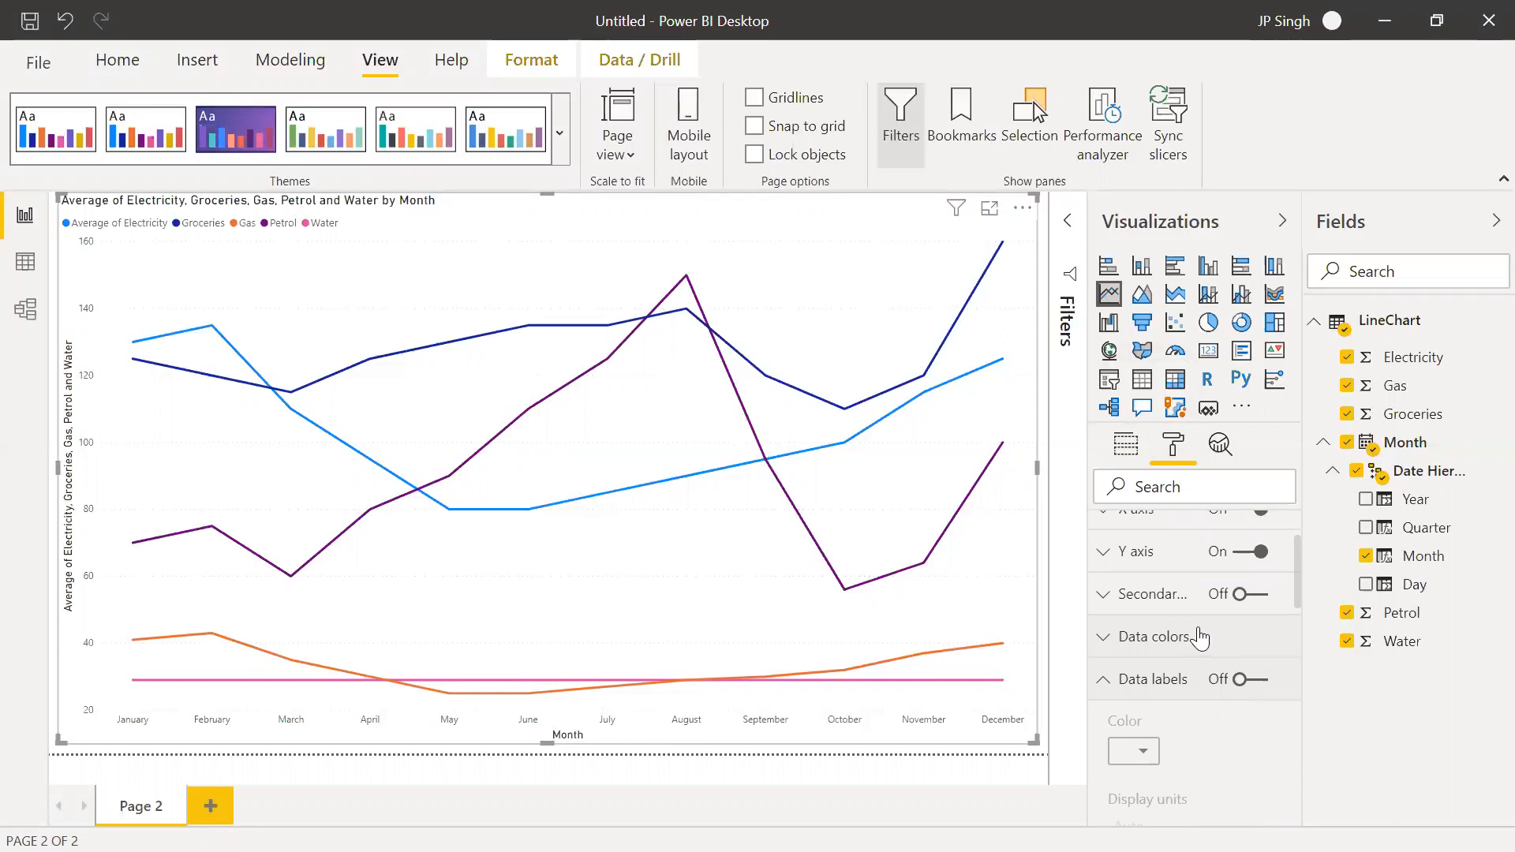
# Turn on data labels for the line chart and set their text size to 14 pt
pyautogui.click(1246, 787)
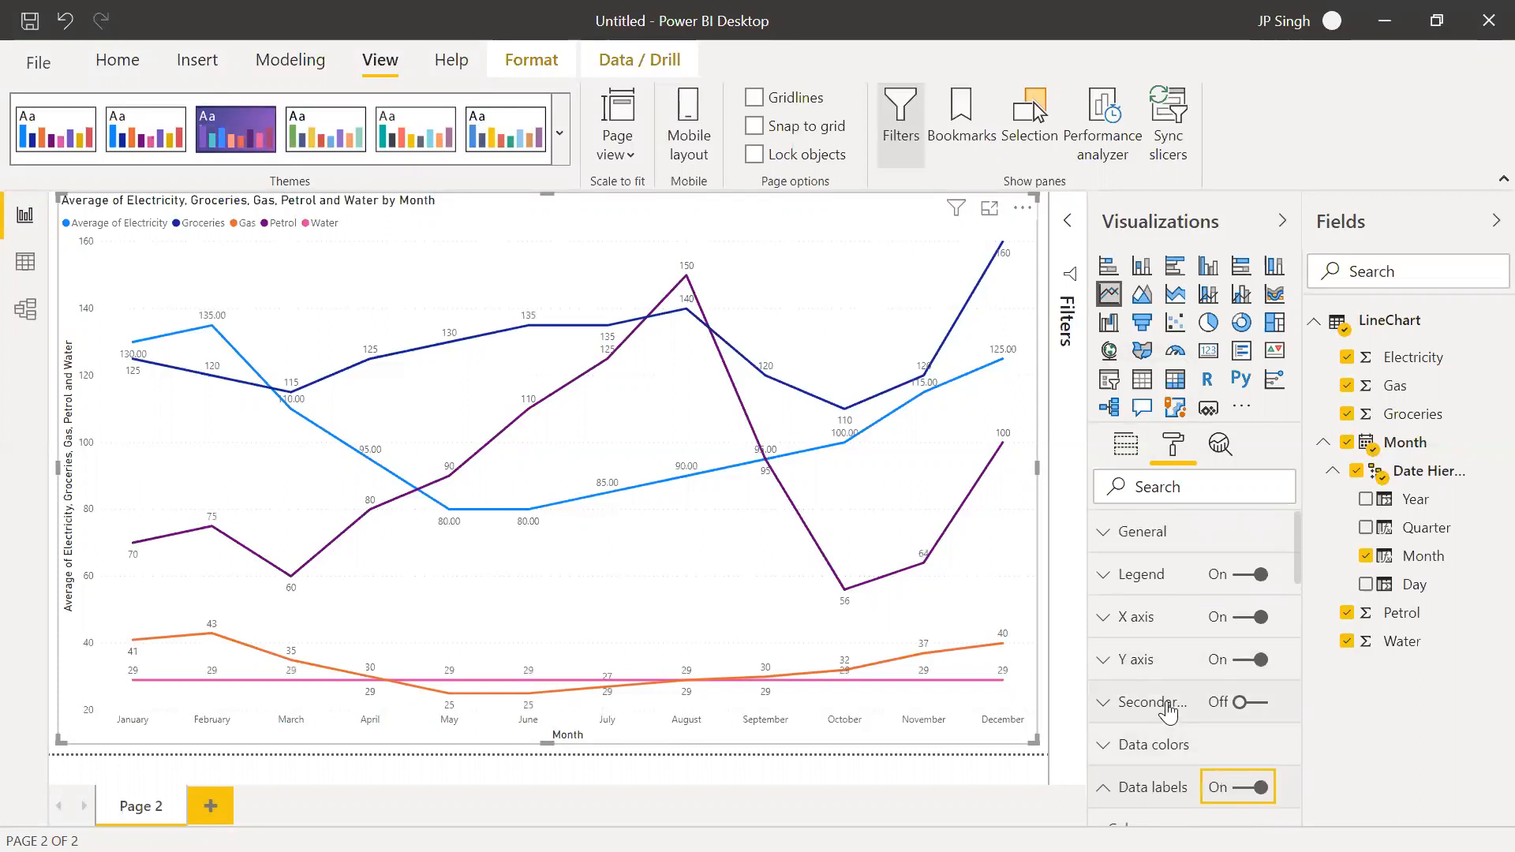
pyautogui.scroll(-2, 1191, 755)
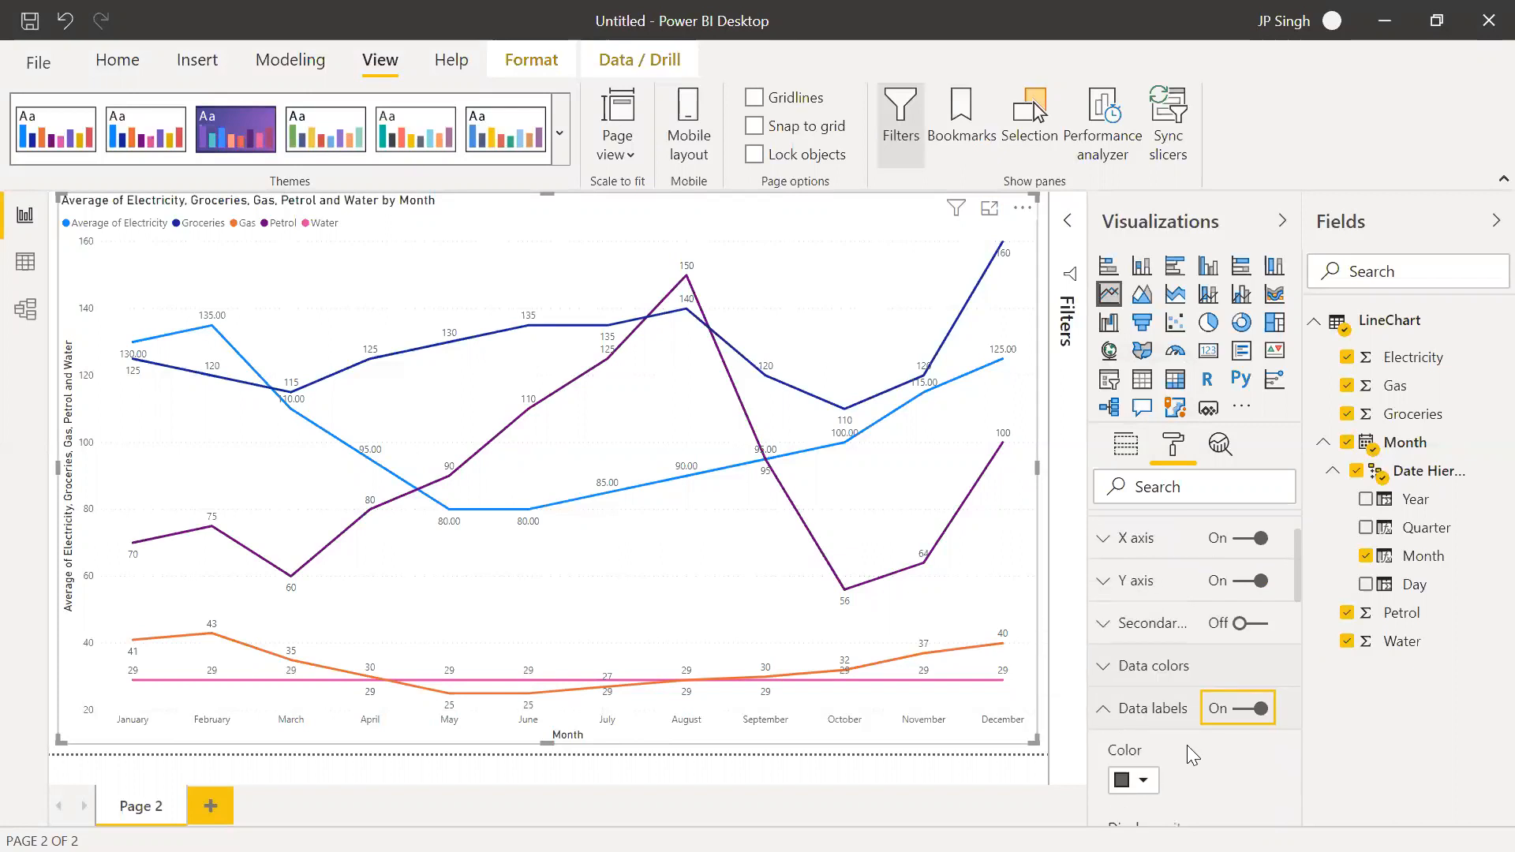
pyautogui.scroll(-3, 1187, 745)
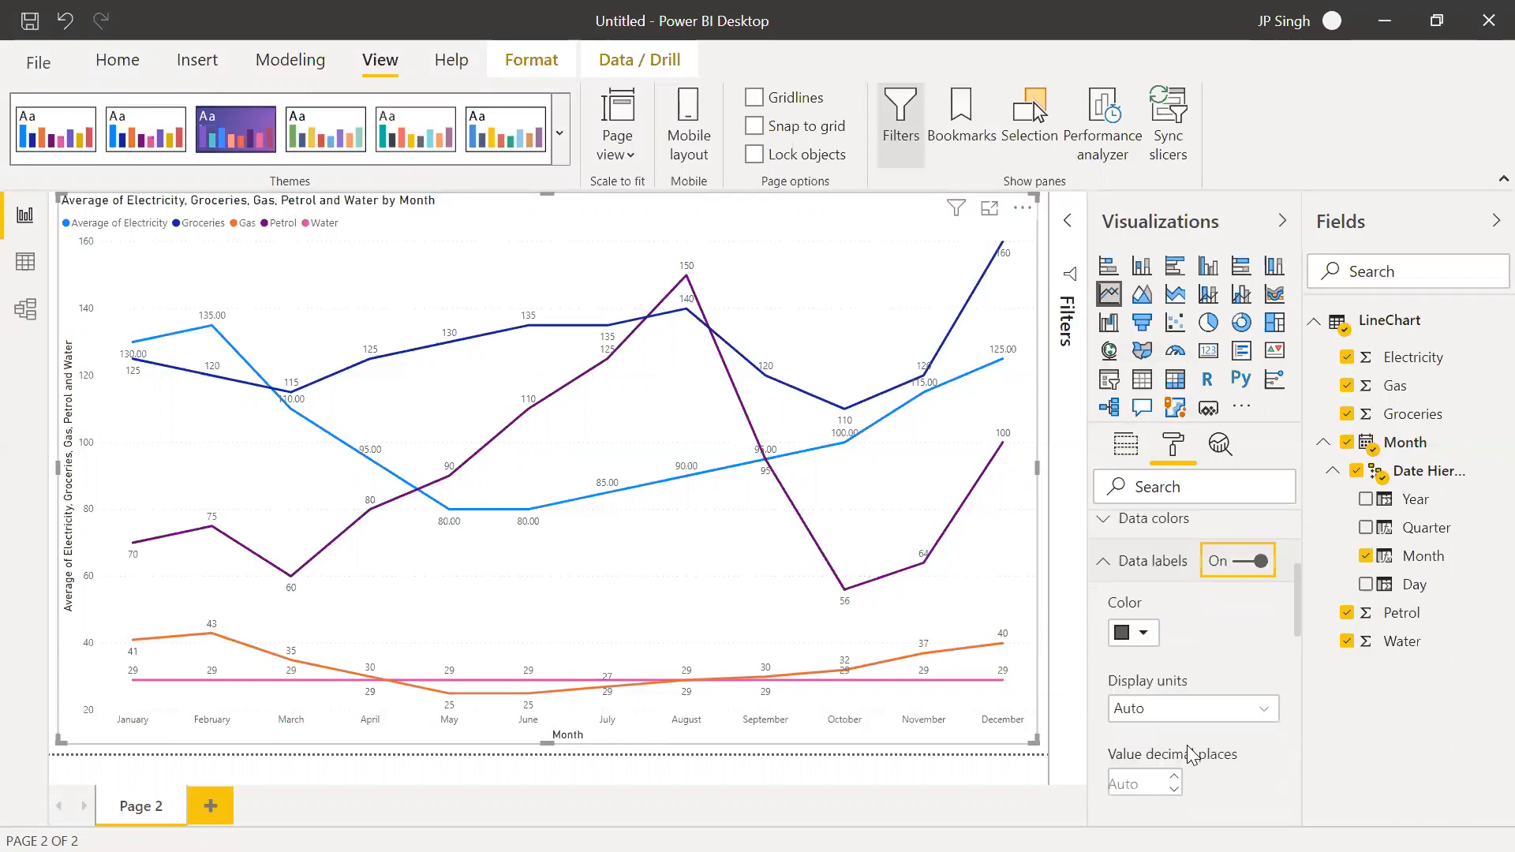
pyautogui.scroll(-1, 1191, 755)
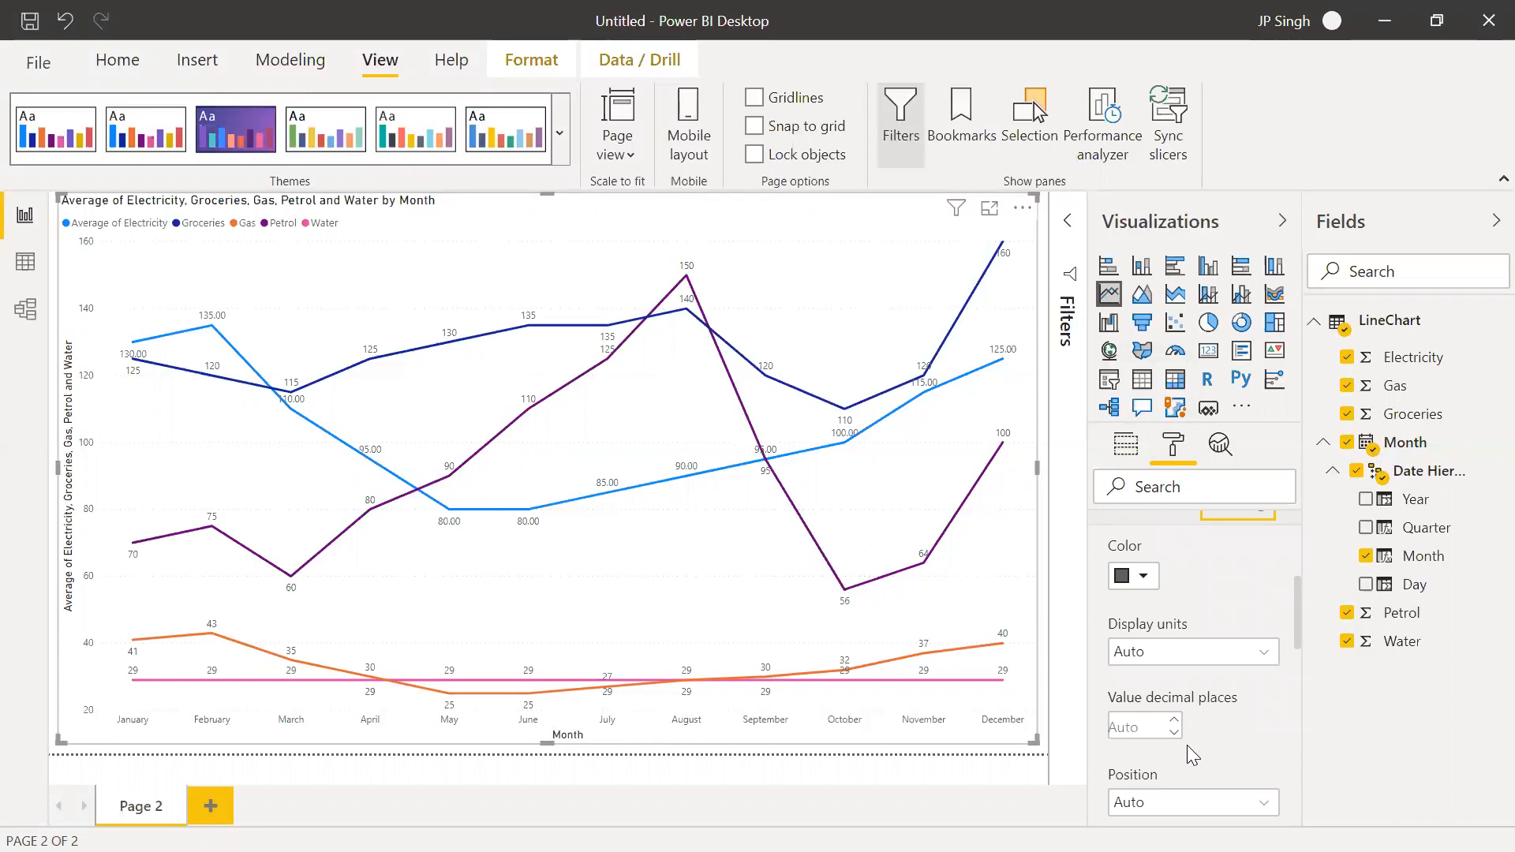
pyautogui.scroll(-3, 1186, 745)
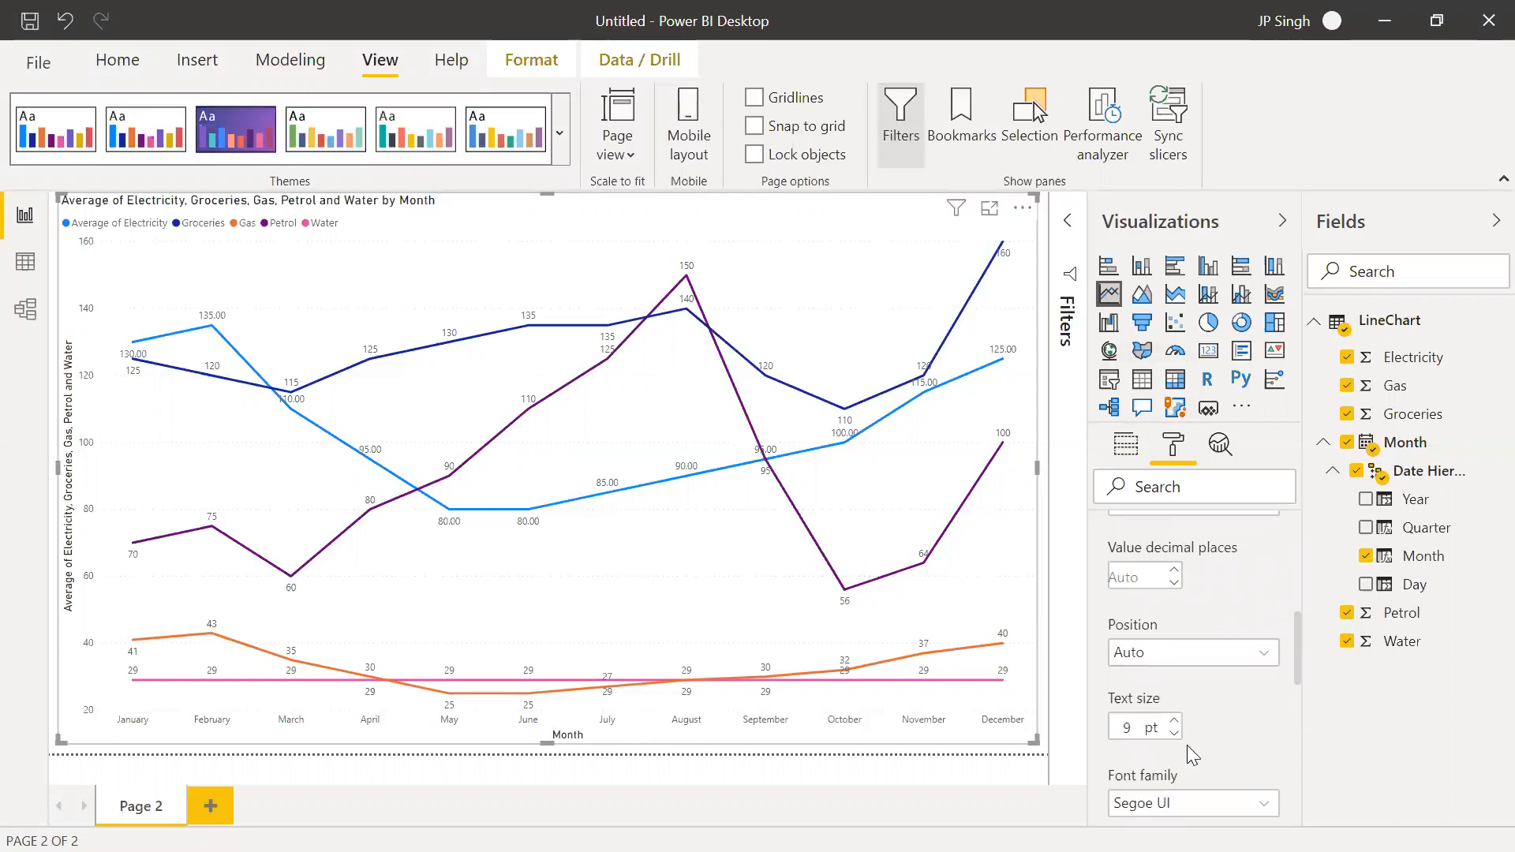
pyautogui.scroll(-5, 1187, 745)
pyautogui.scroll(1, 1188, 756)
pyautogui.scroll(6, 1187, 756)
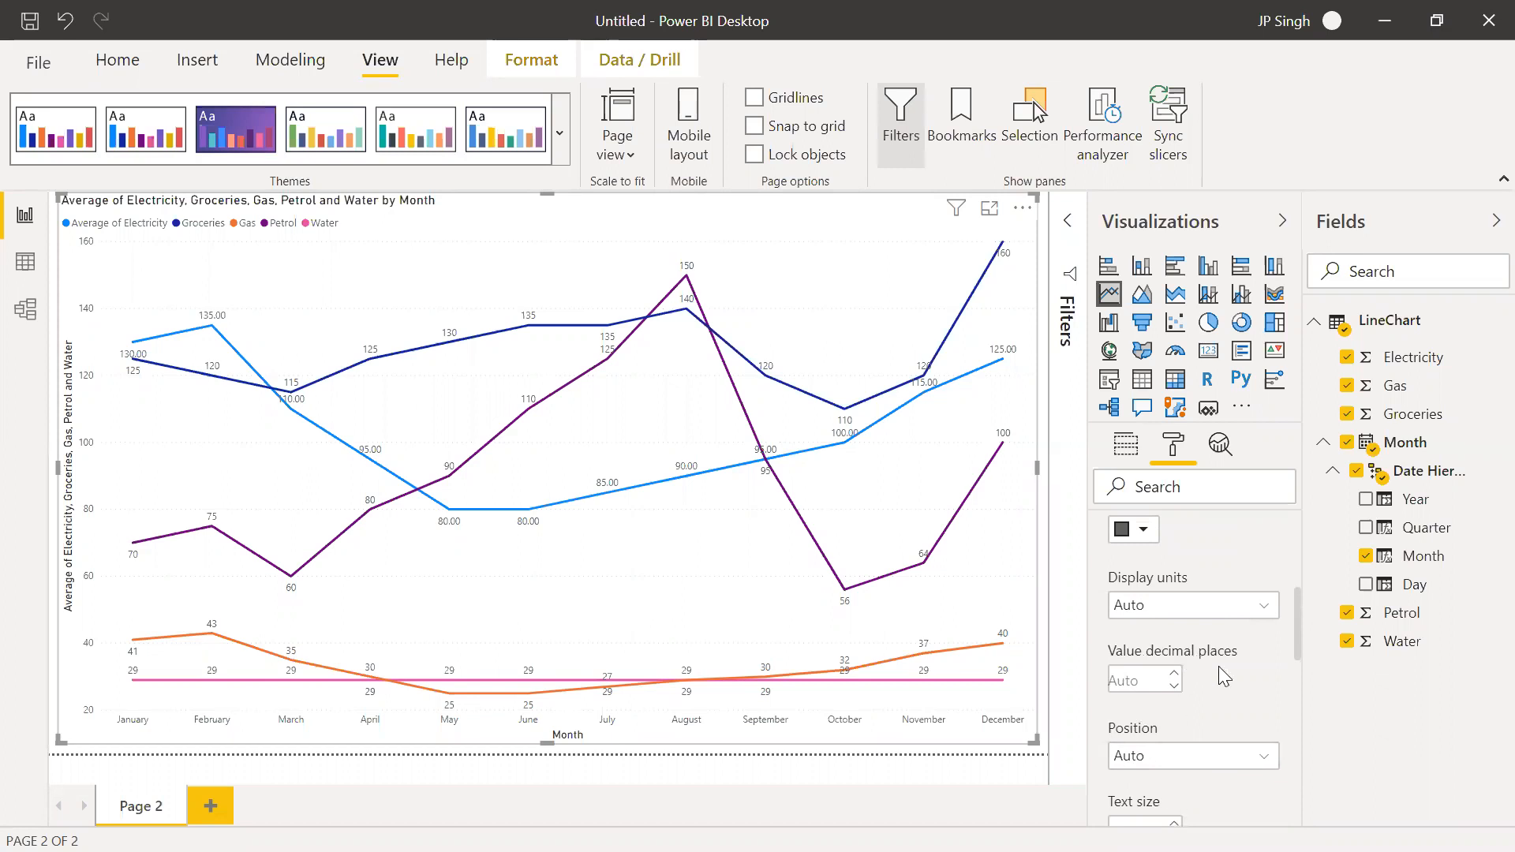
pyautogui.scroll(-3, 1209, 669)
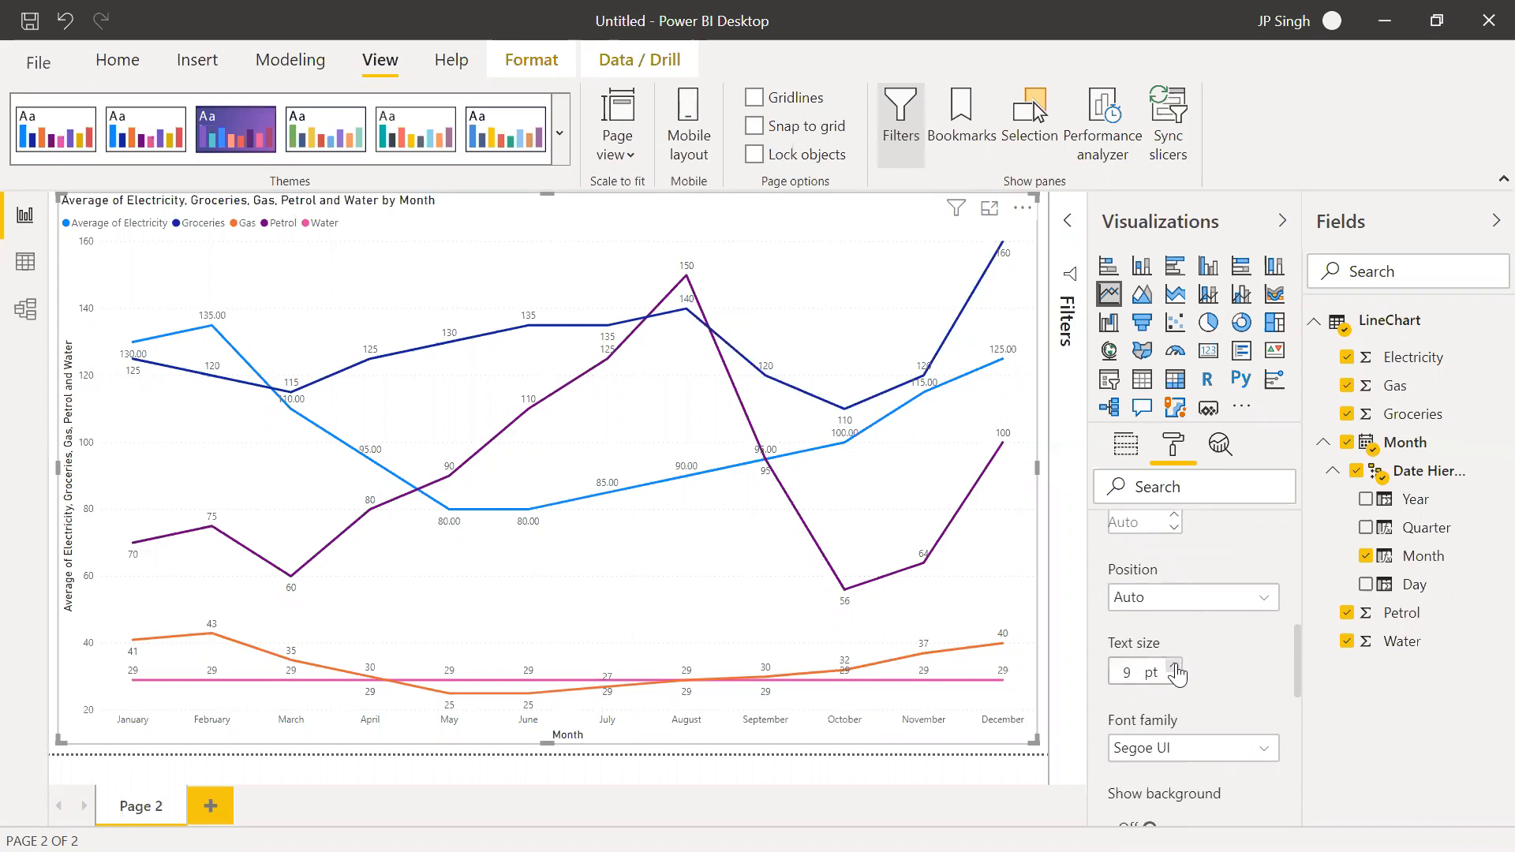
pyautogui.click(1175, 667)
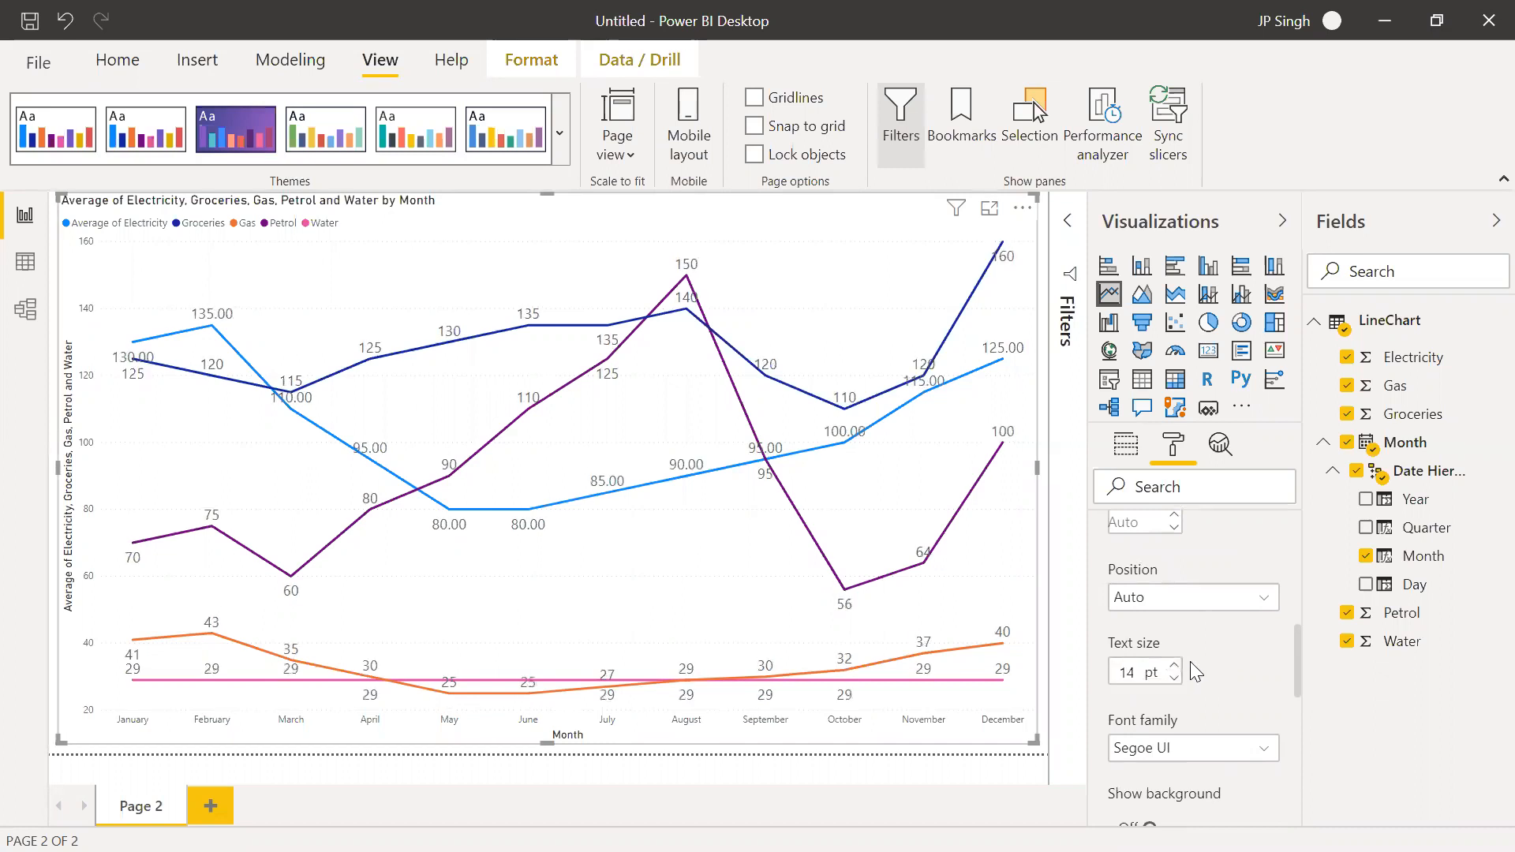
pyautogui.scroll(4, 1196, 669)
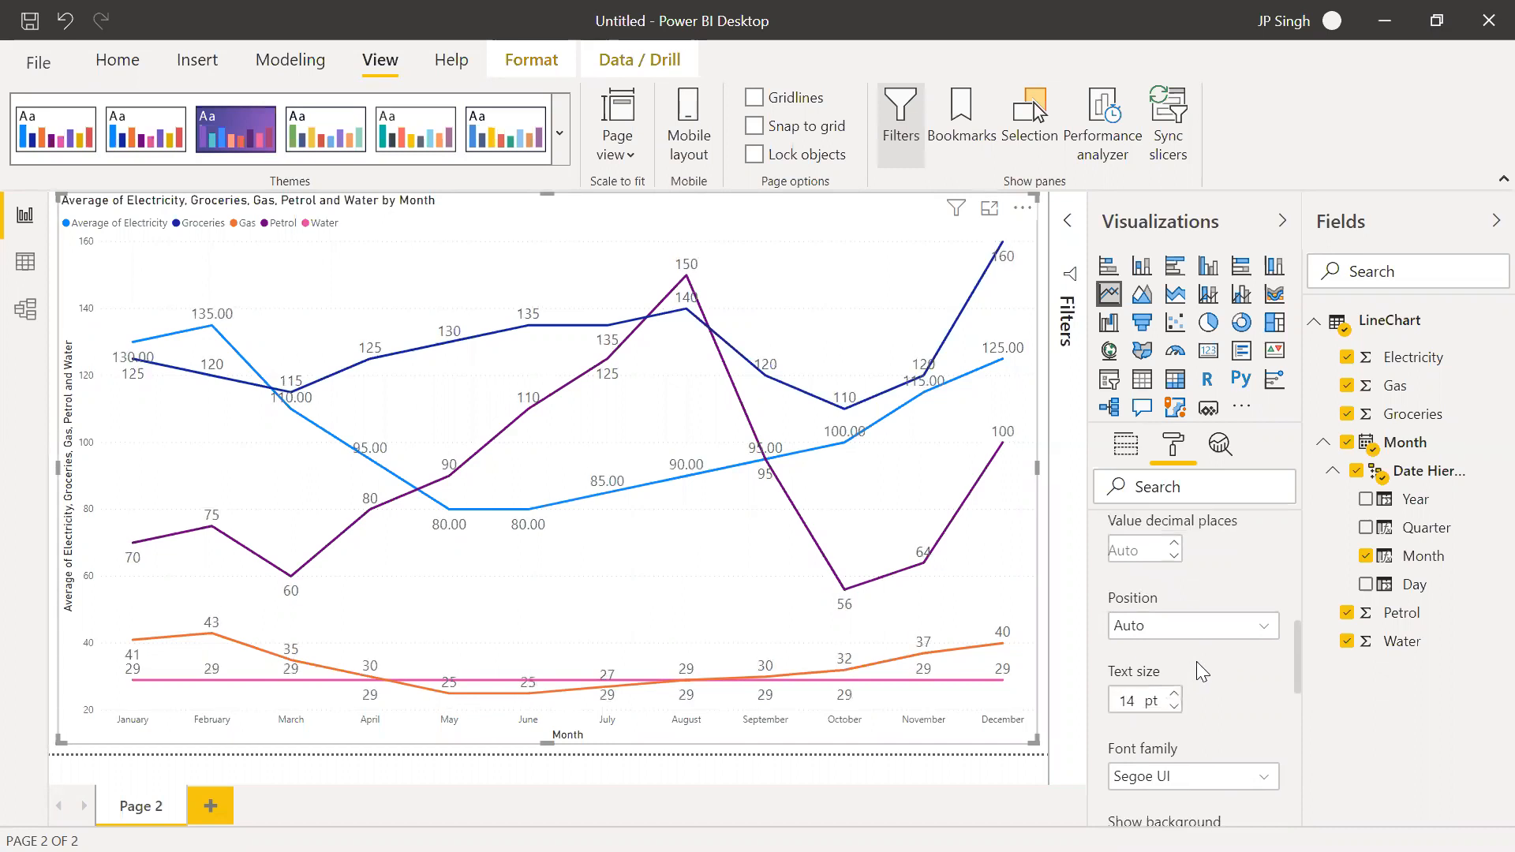
pyautogui.scroll(5, 1196, 663)
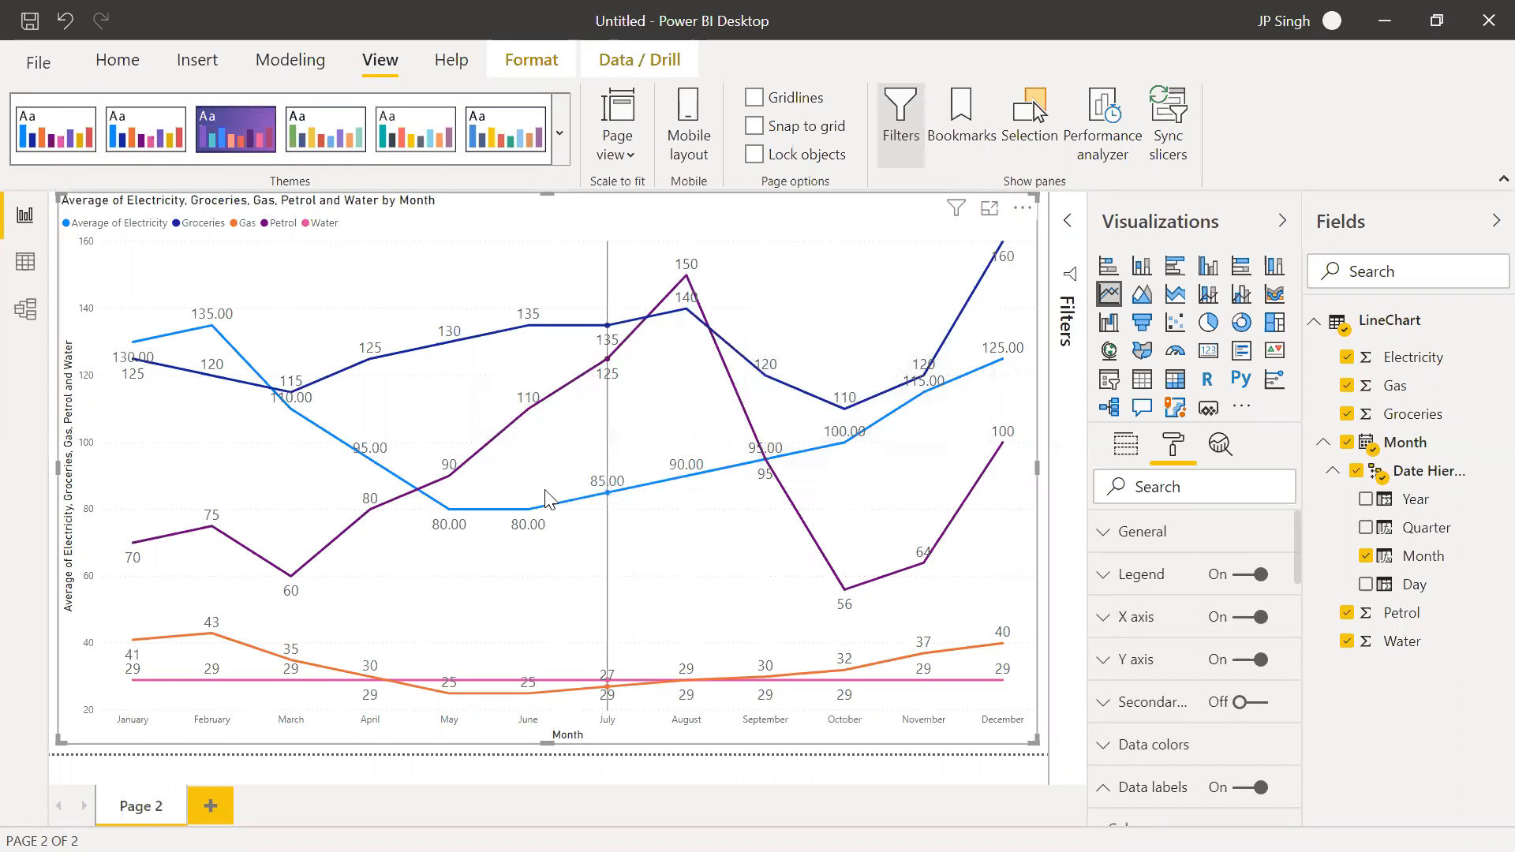
pyautogui.moveTo(465, 531)
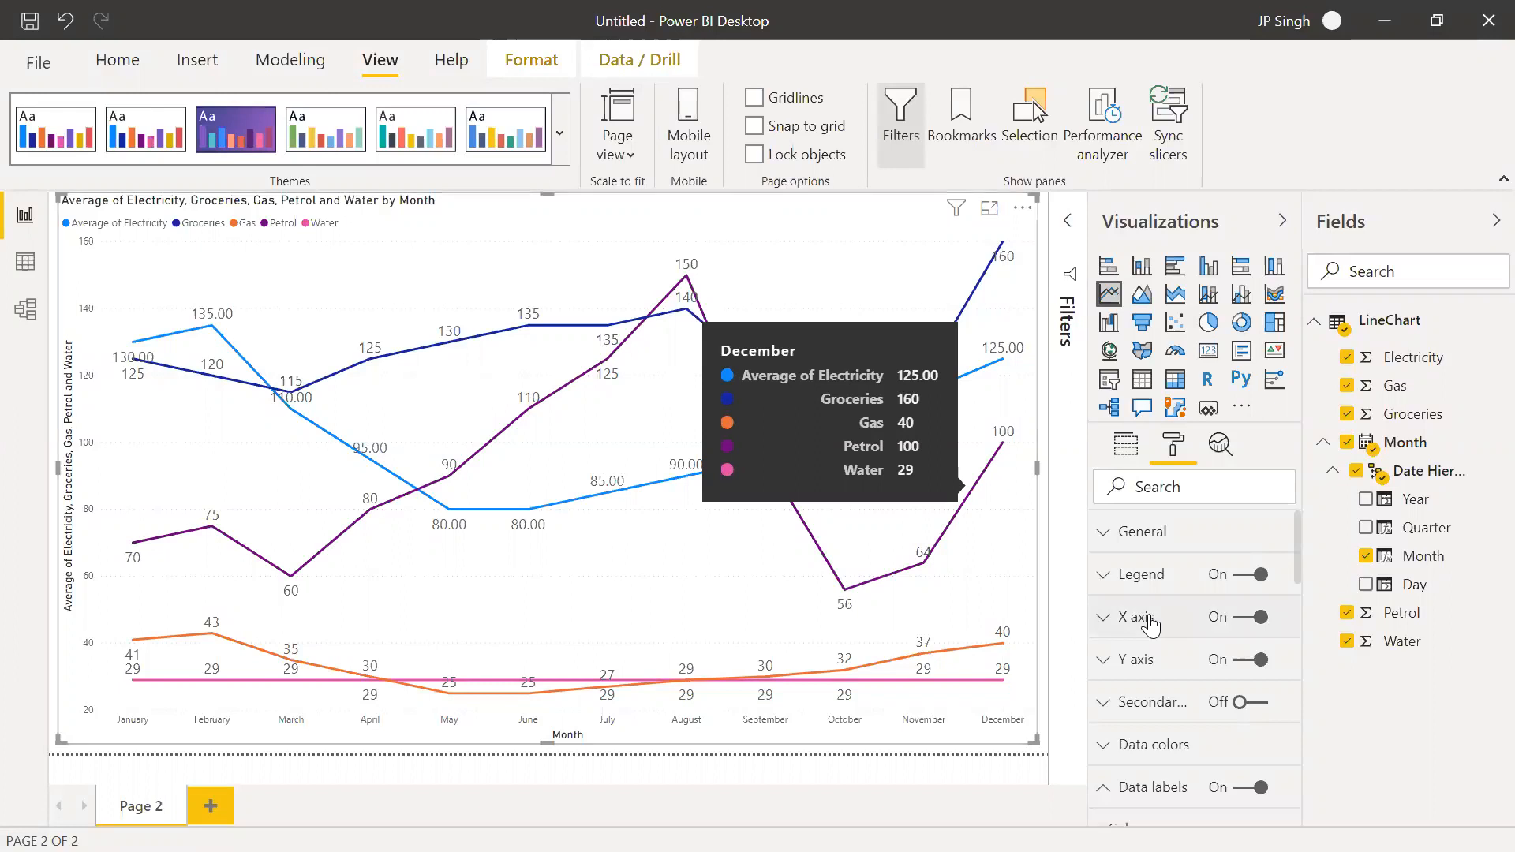
# Collapse the data label options and turn off the line chart's data labels
pyautogui.click(1103, 798)
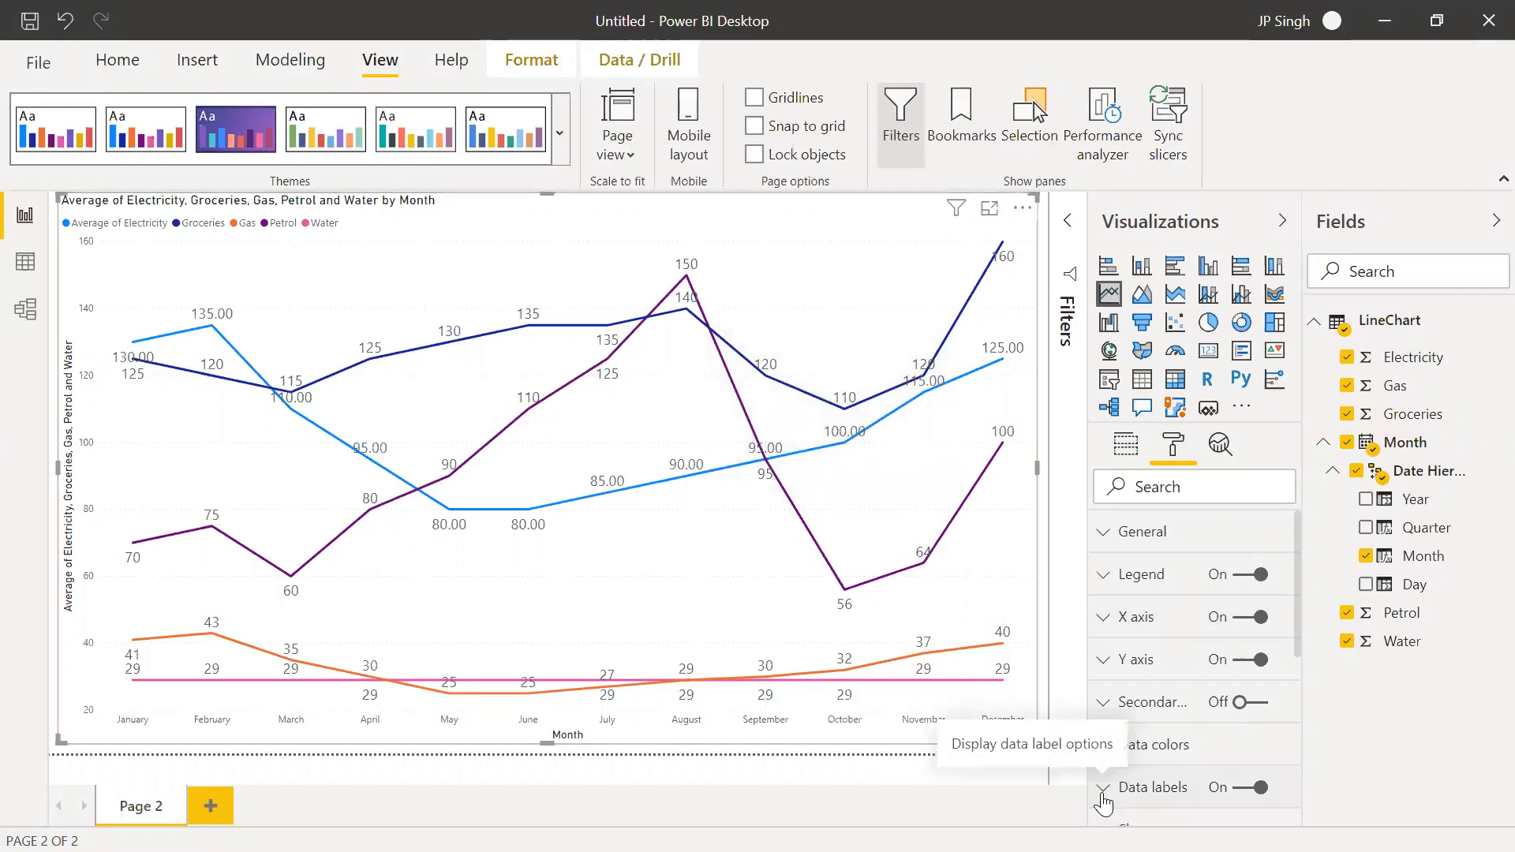
pyautogui.click(1245, 789)
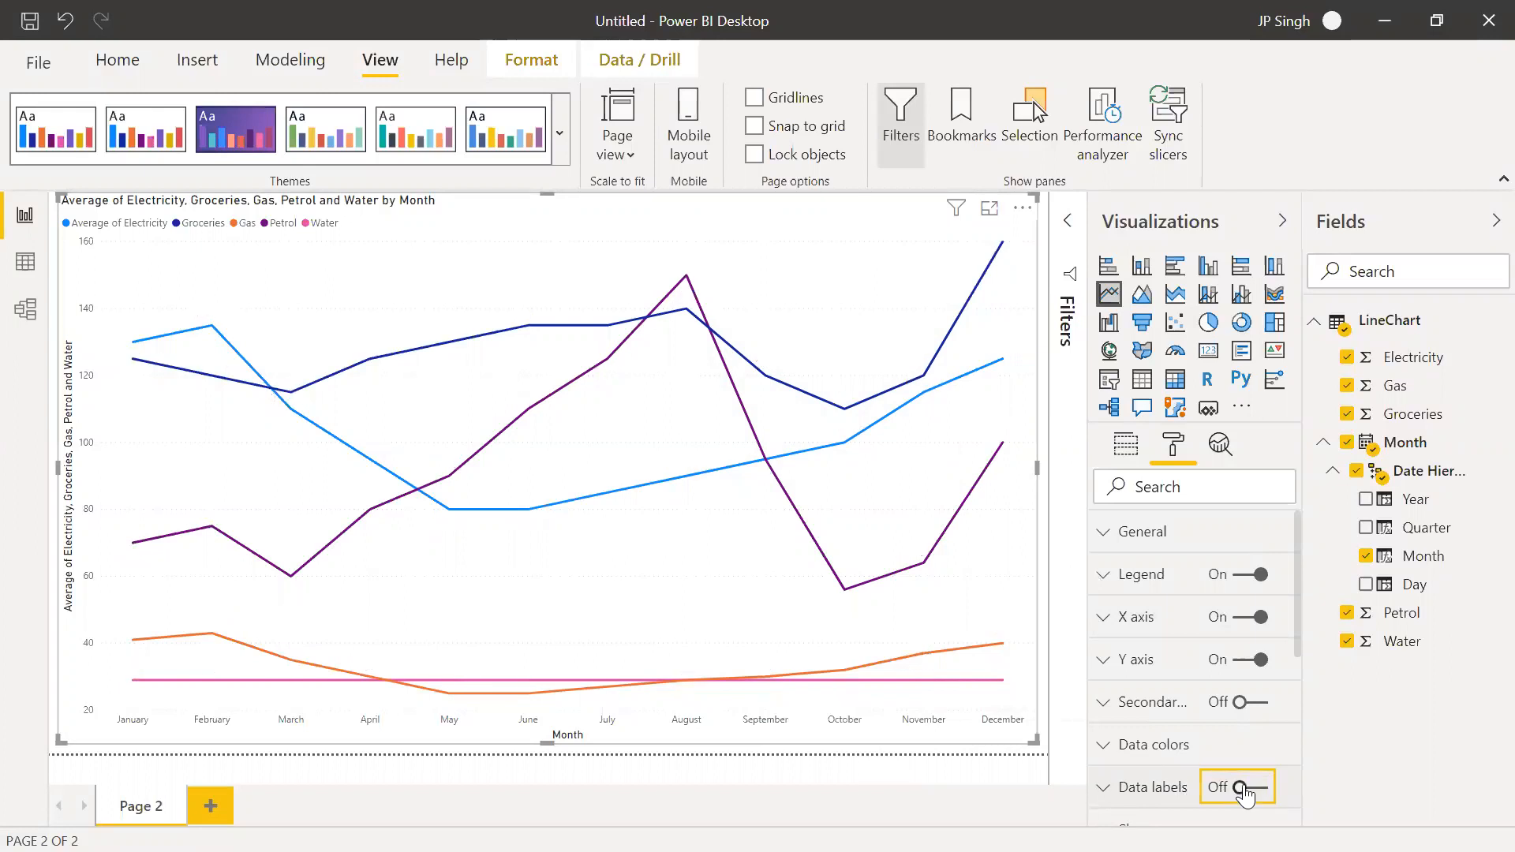
# Examine the line chart's title options, including text, background color, alignment and text size, and collapse them
pyautogui.scroll(-1, 1227, 796)
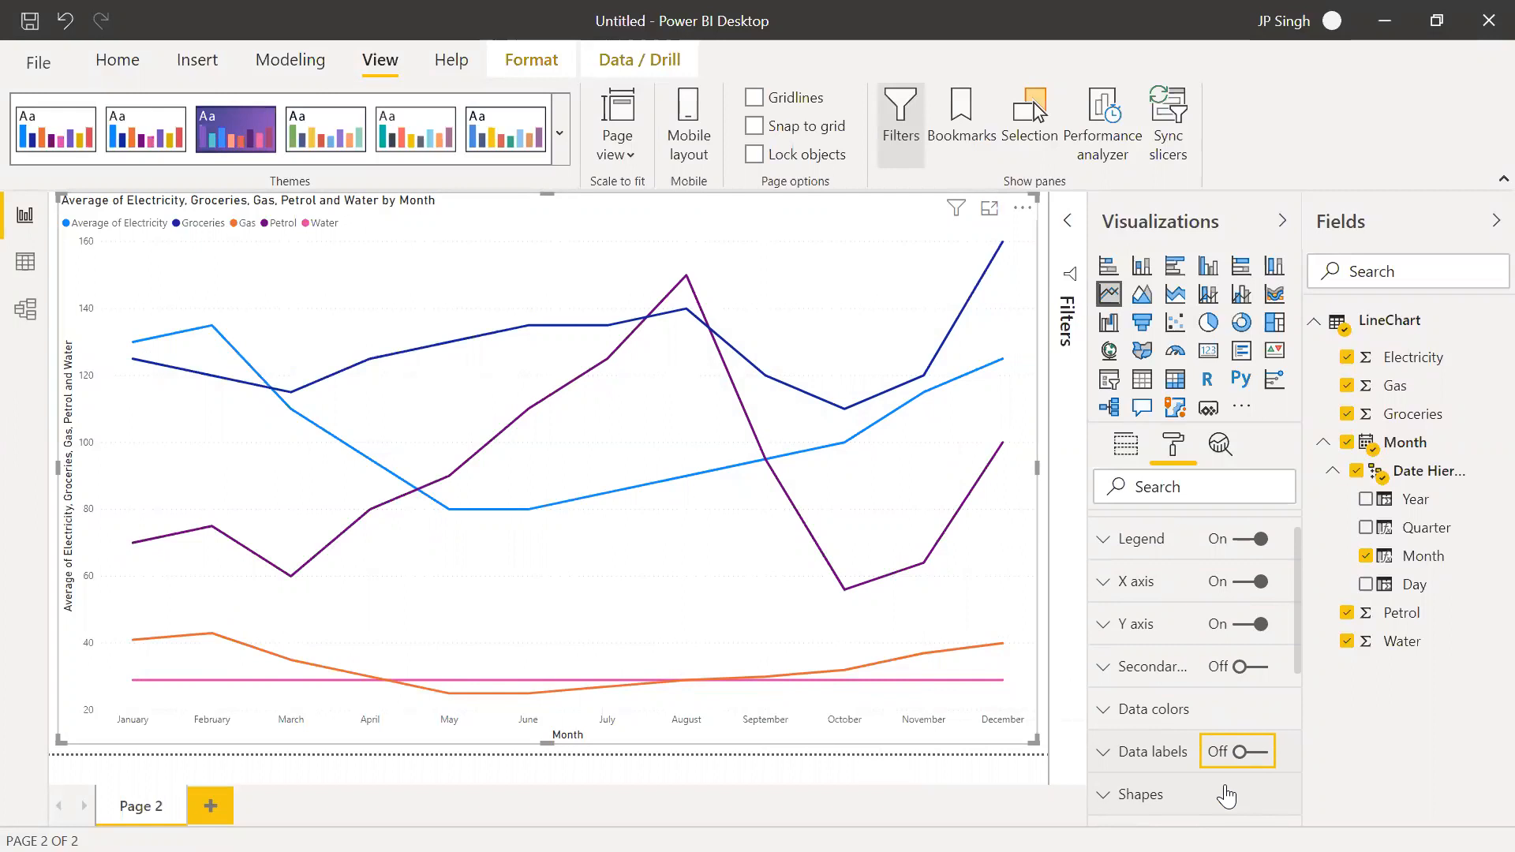
pyautogui.scroll(-12, 1227, 796)
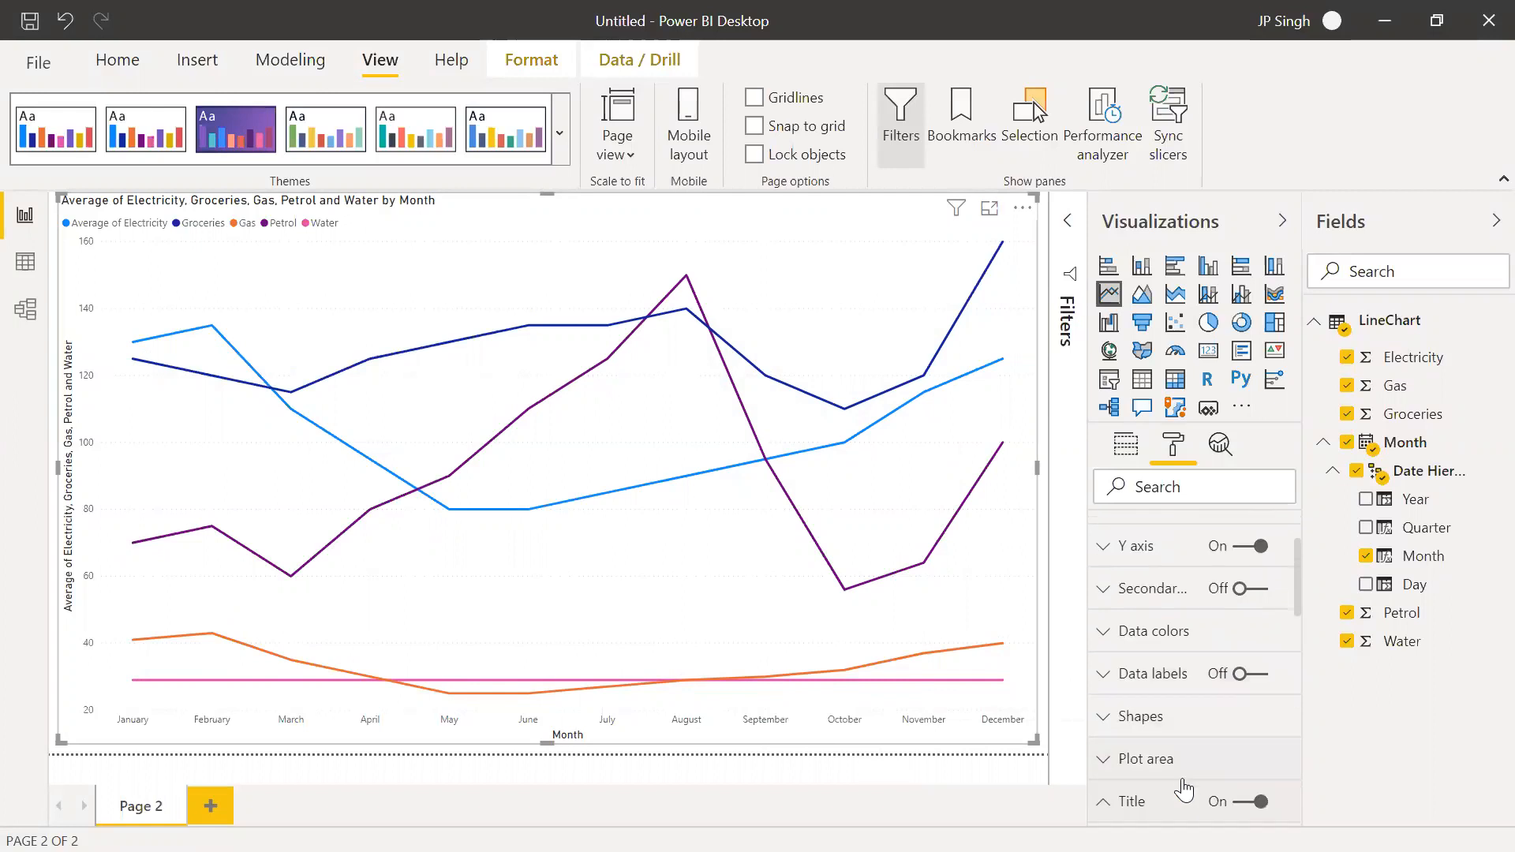
pyautogui.scroll(-2, 1183, 783)
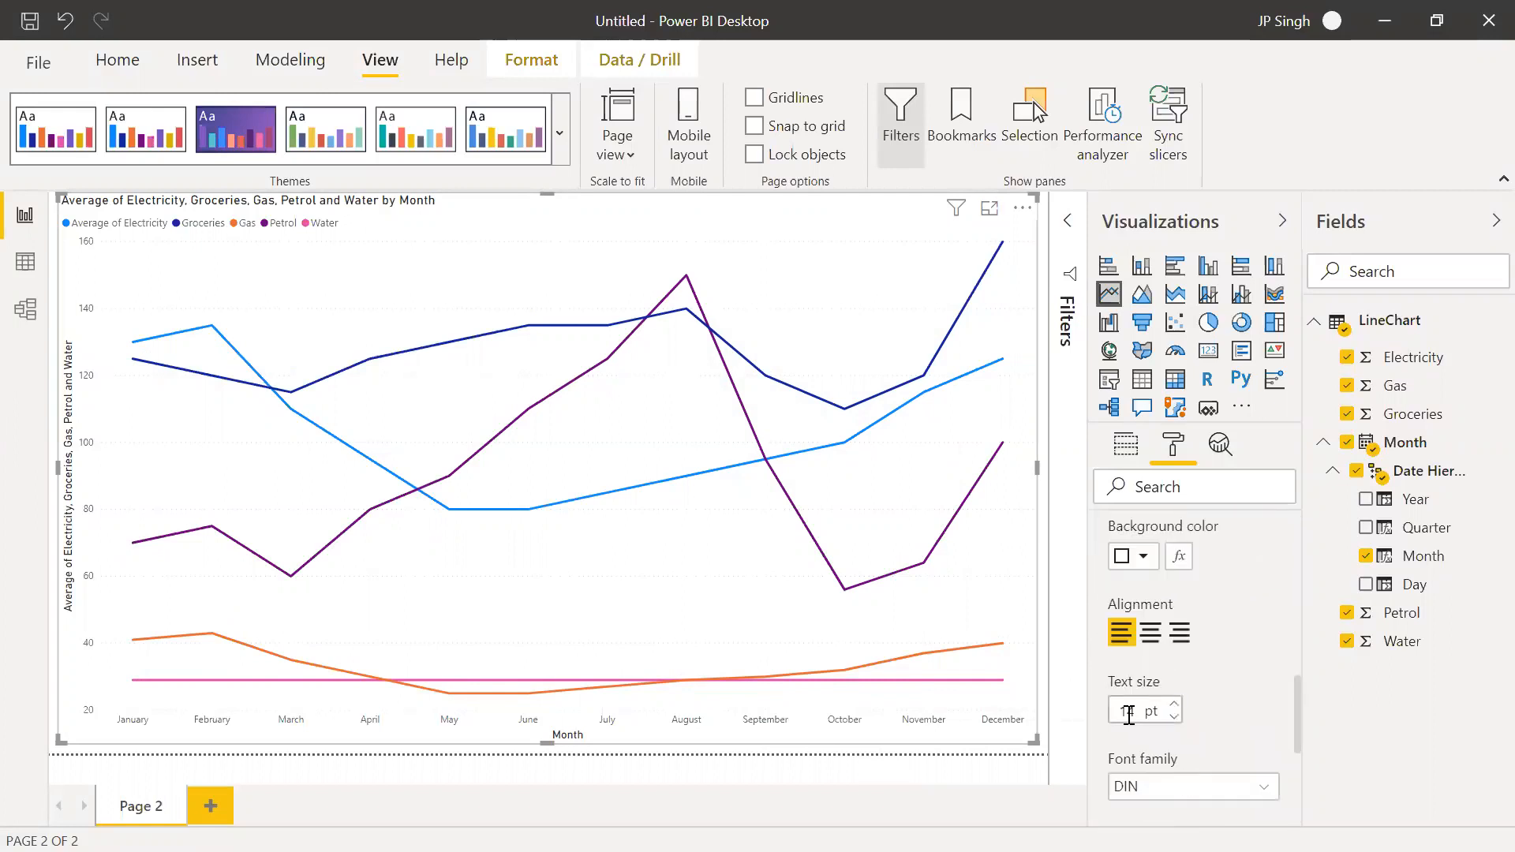
pyautogui.scroll(1, 1137, 722)
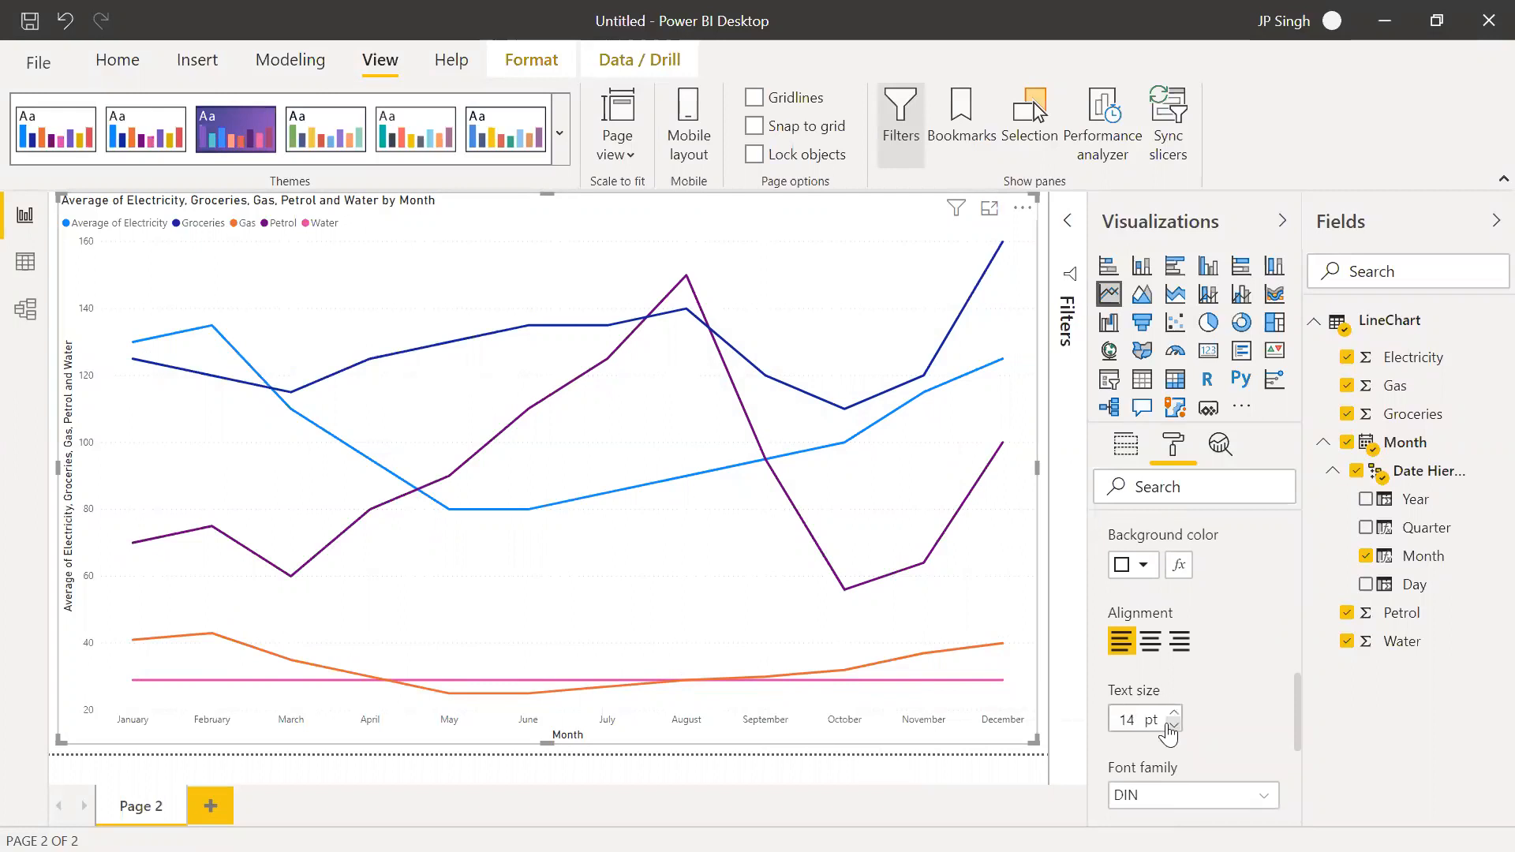
pyautogui.scroll(4, 1169, 733)
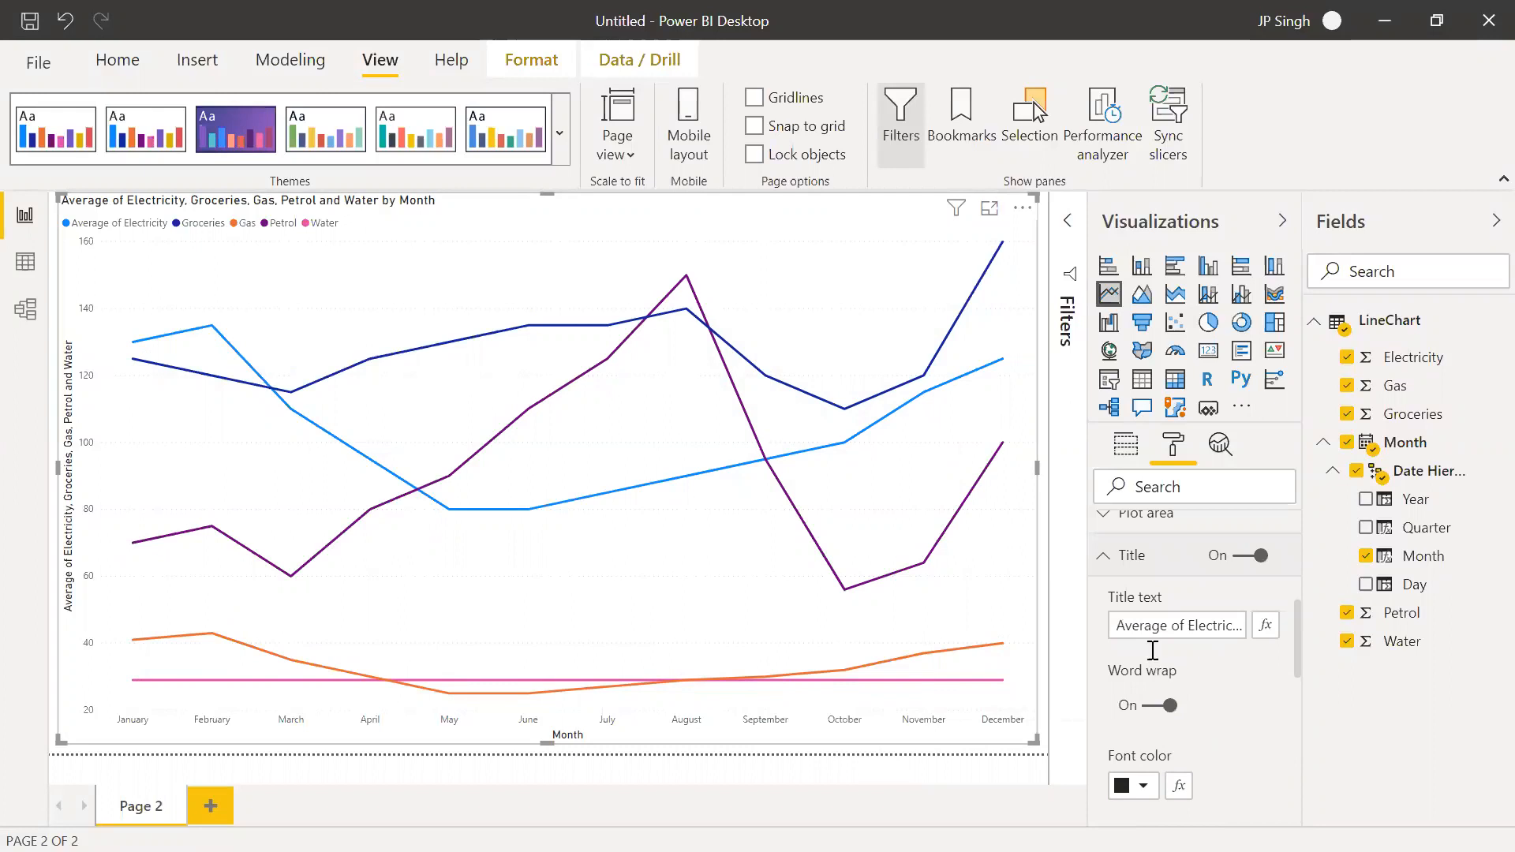
pyautogui.click(1109, 560)
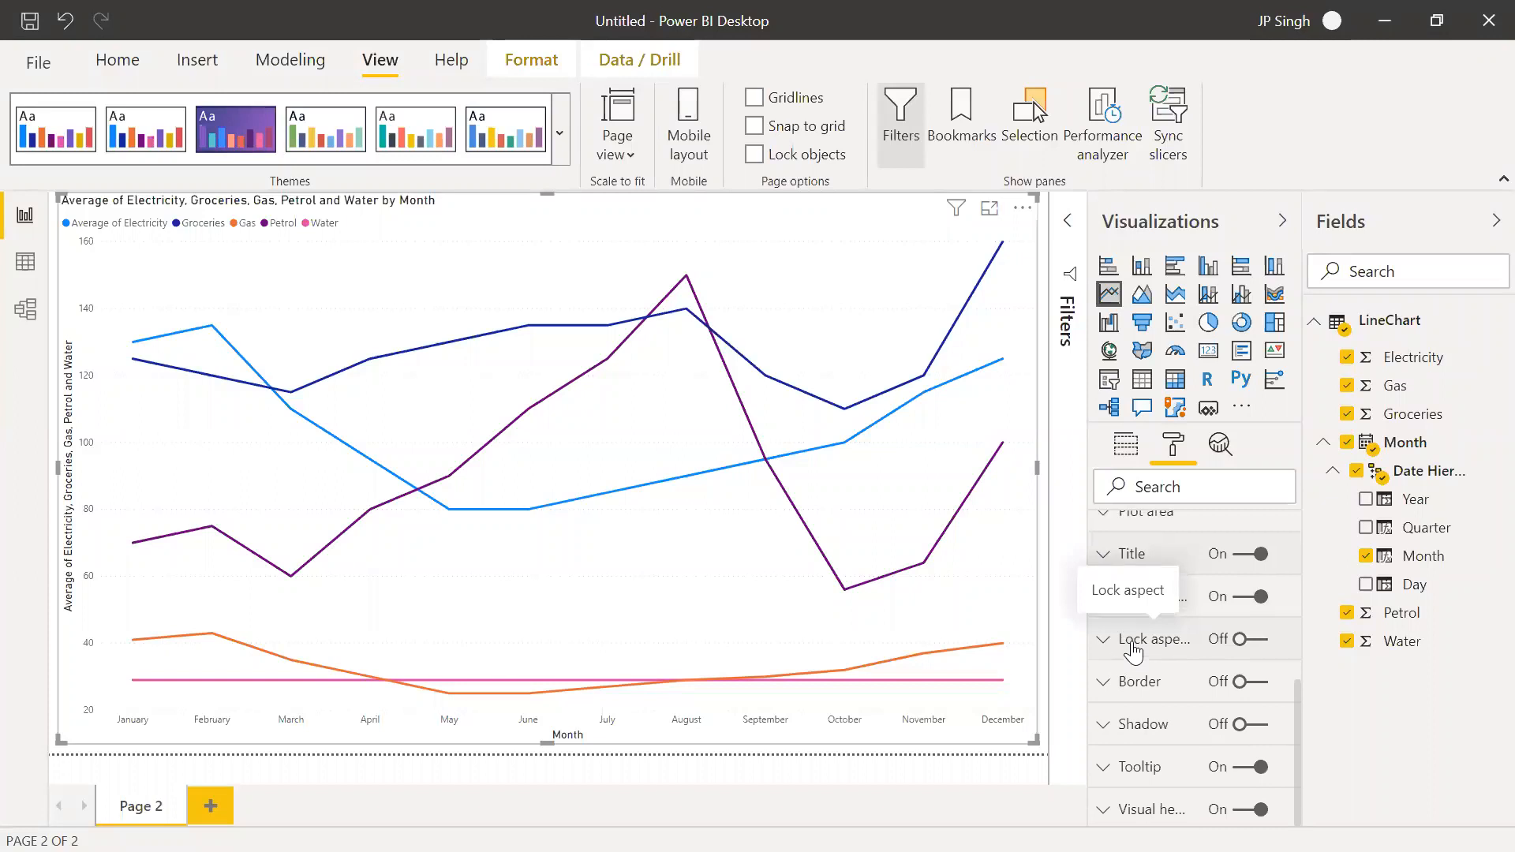
# Expand the line chart's shape options and turn on markers for the lines
pyautogui.scroll(2, 1133, 651)
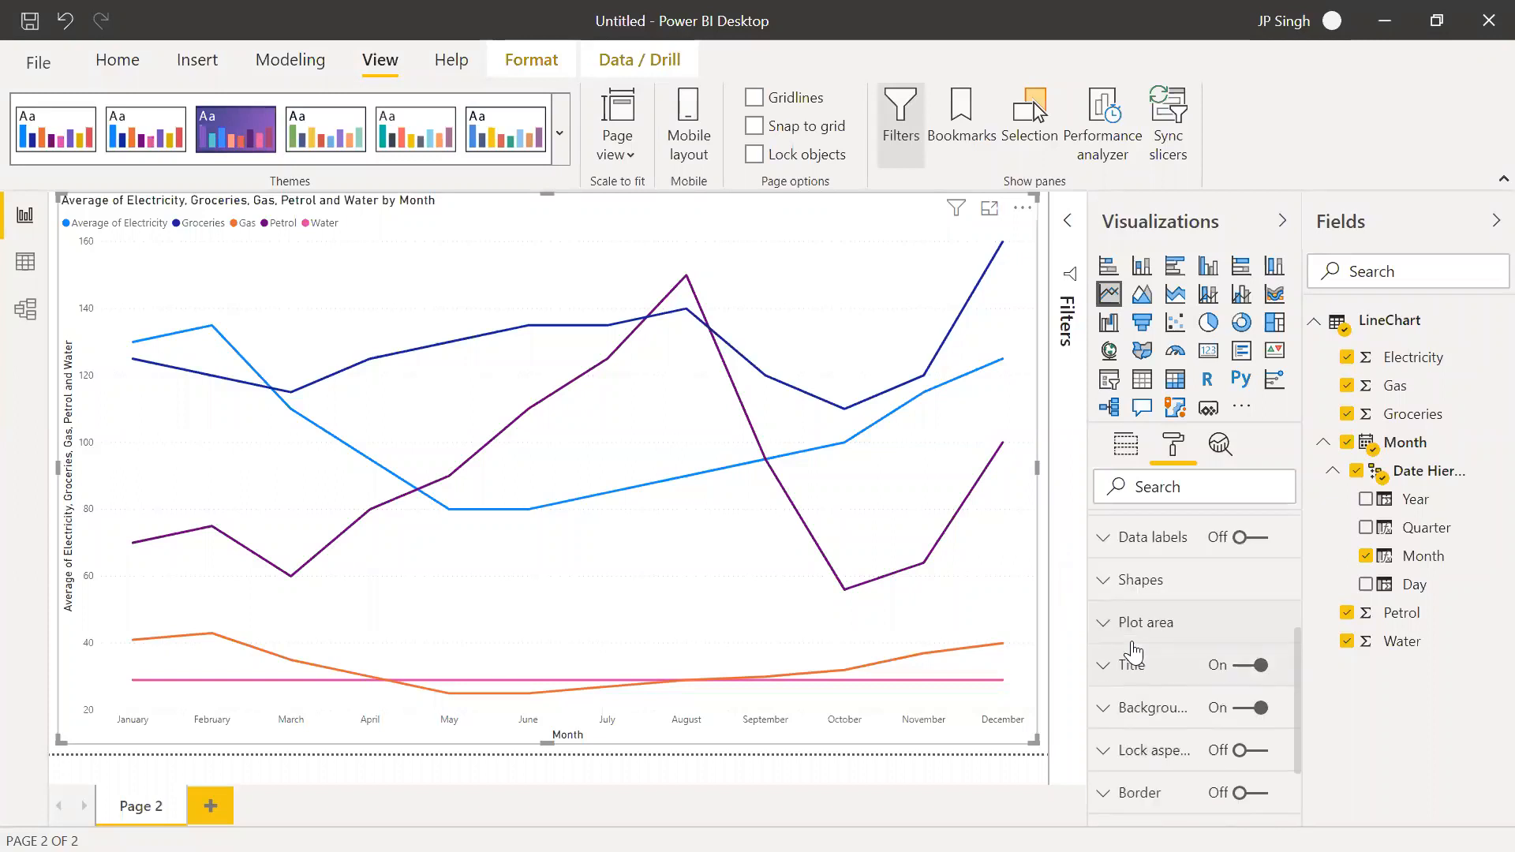
pyautogui.scroll(3, 1134, 651)
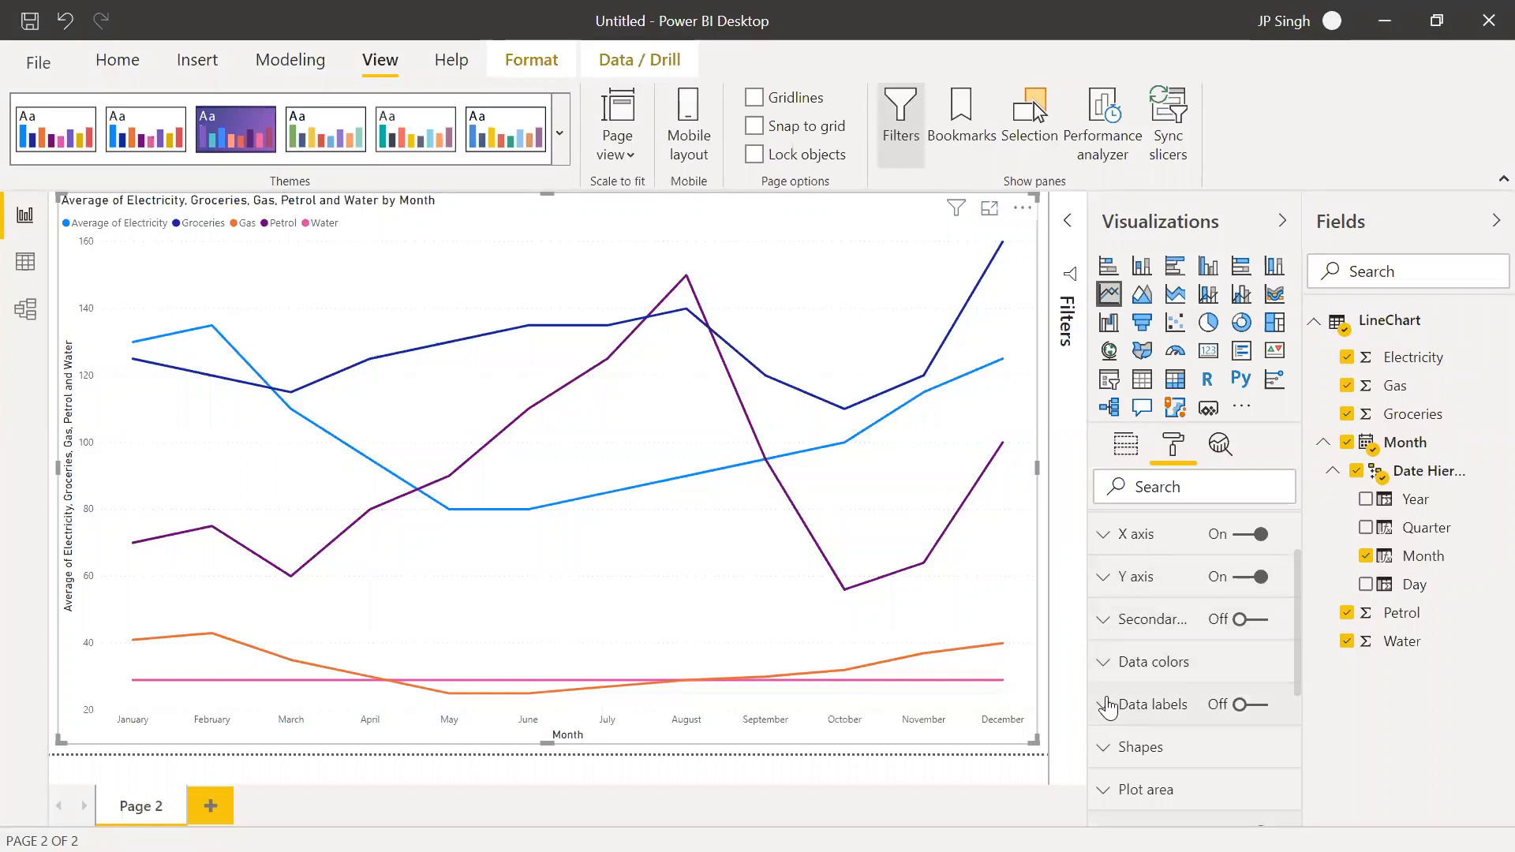
pyautogui.click(1107, 750)
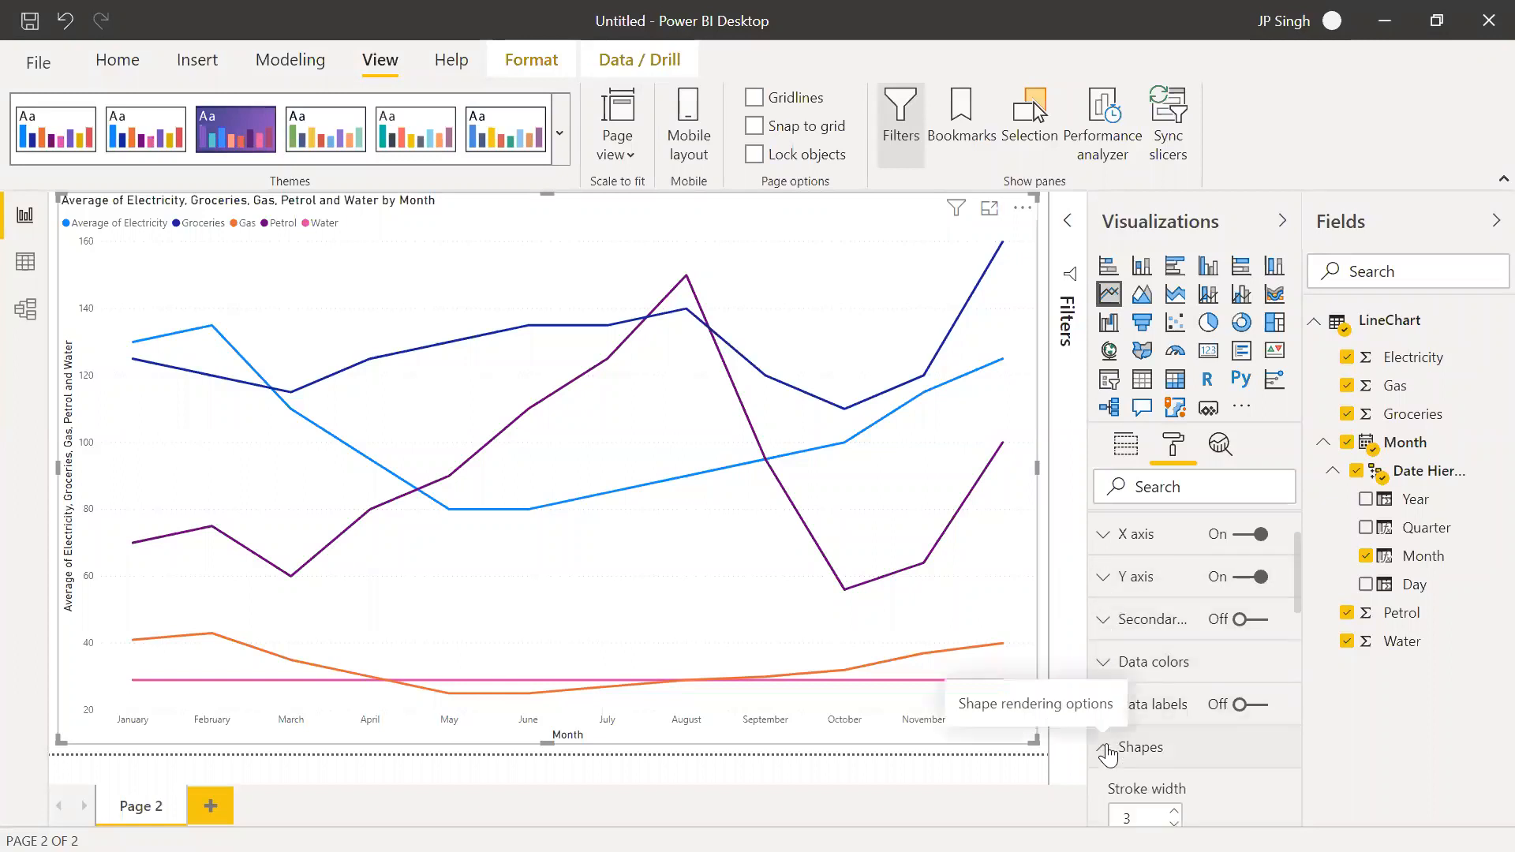
pyautogui.scroll(-5, 1108, 754)
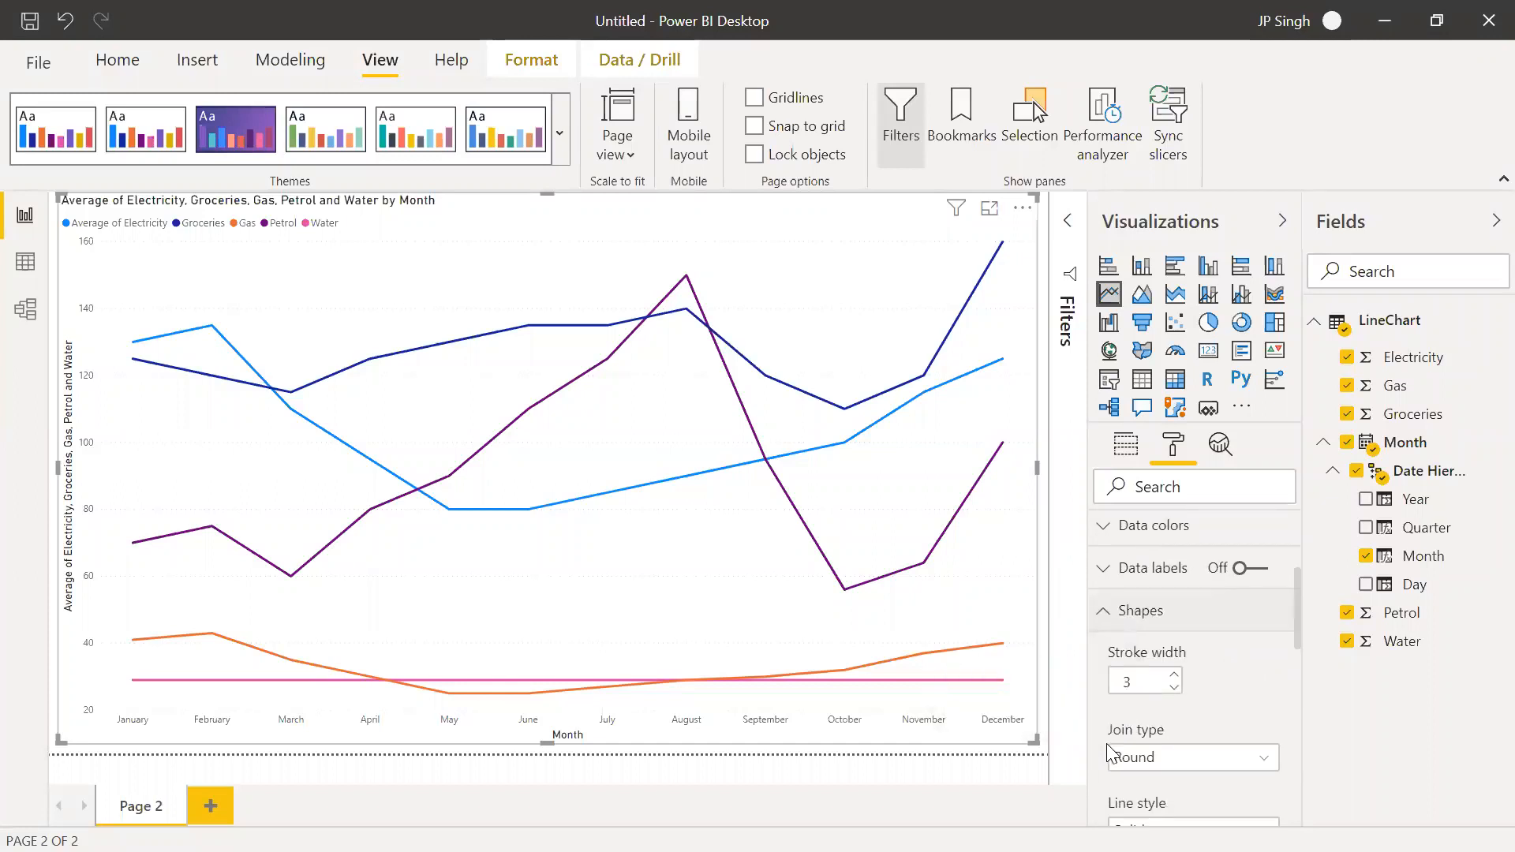
pyautogui.scroll(-1, 1107, 744)
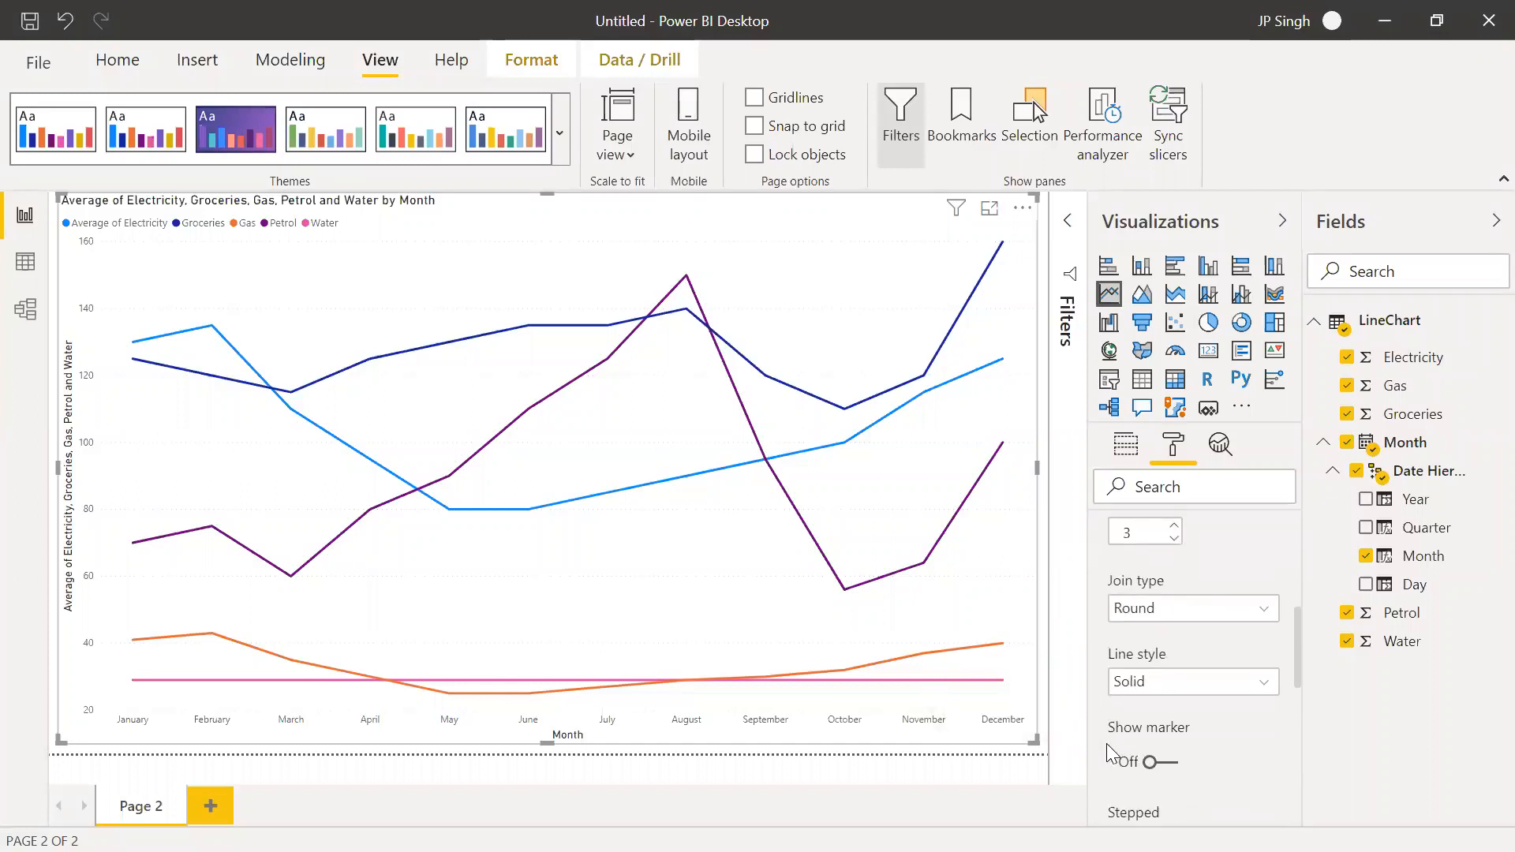
pyautogui.click(1157, 763)
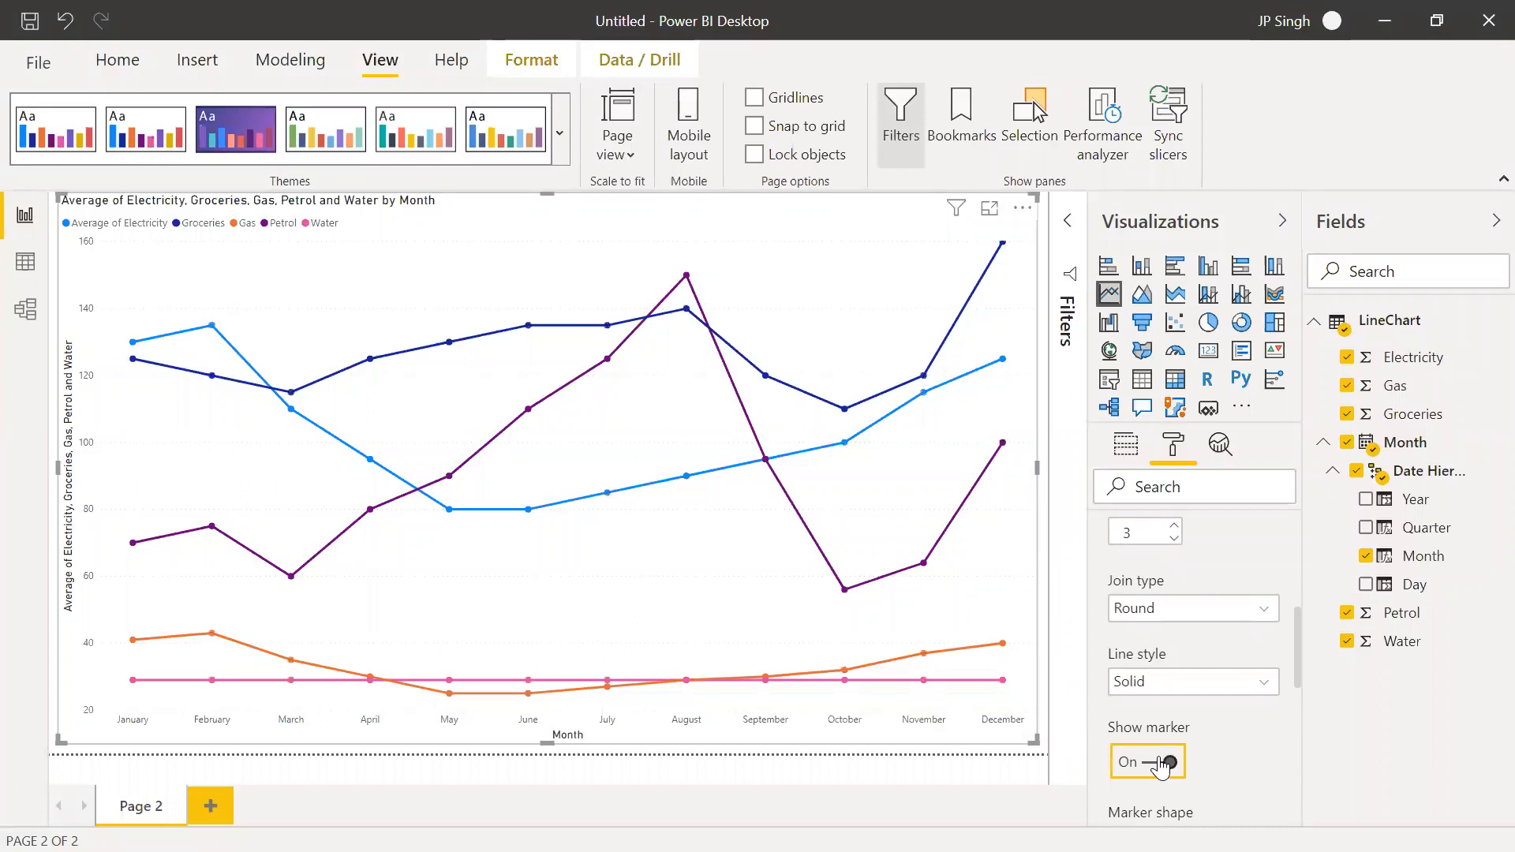
# Change the line markers to the square shape and set the marker size to 7
pyautogui.scroll(-1, 1164, 772)
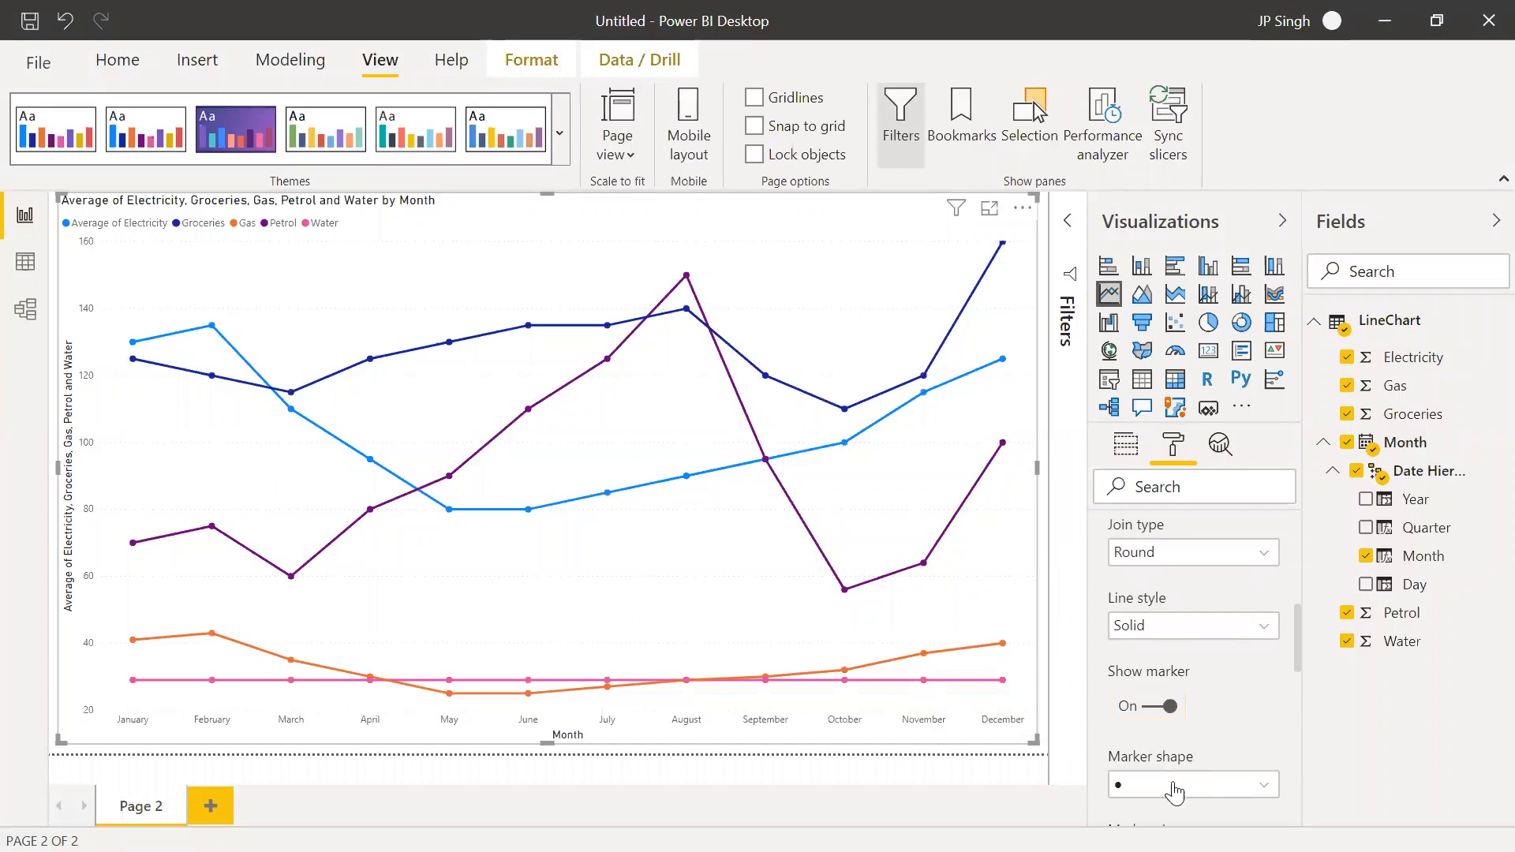
pyautogui.click(1174, 786)
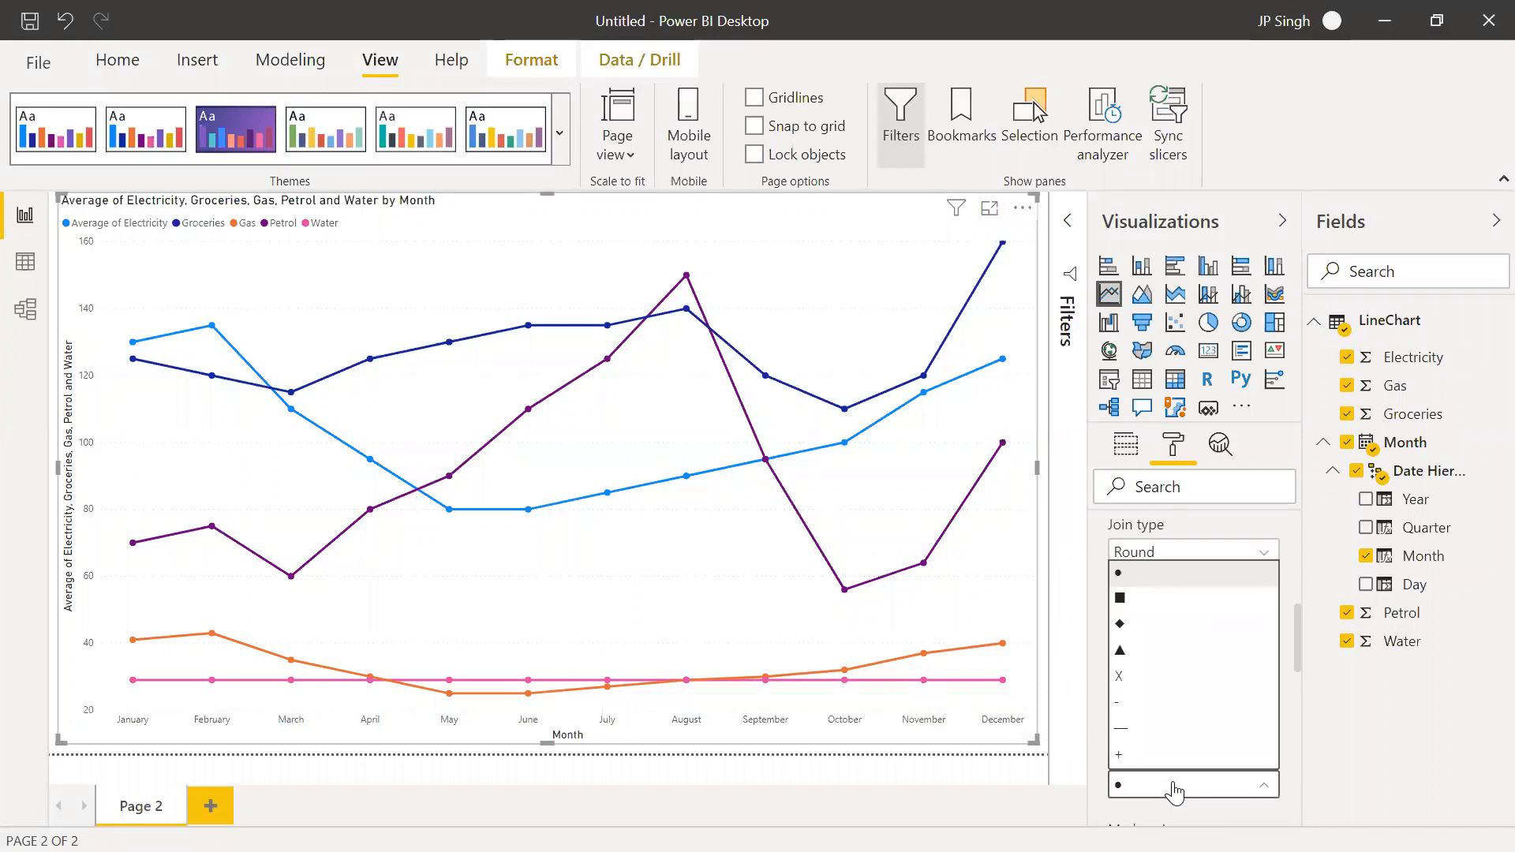
pyautogui.scroll(-1, 1177, 702)
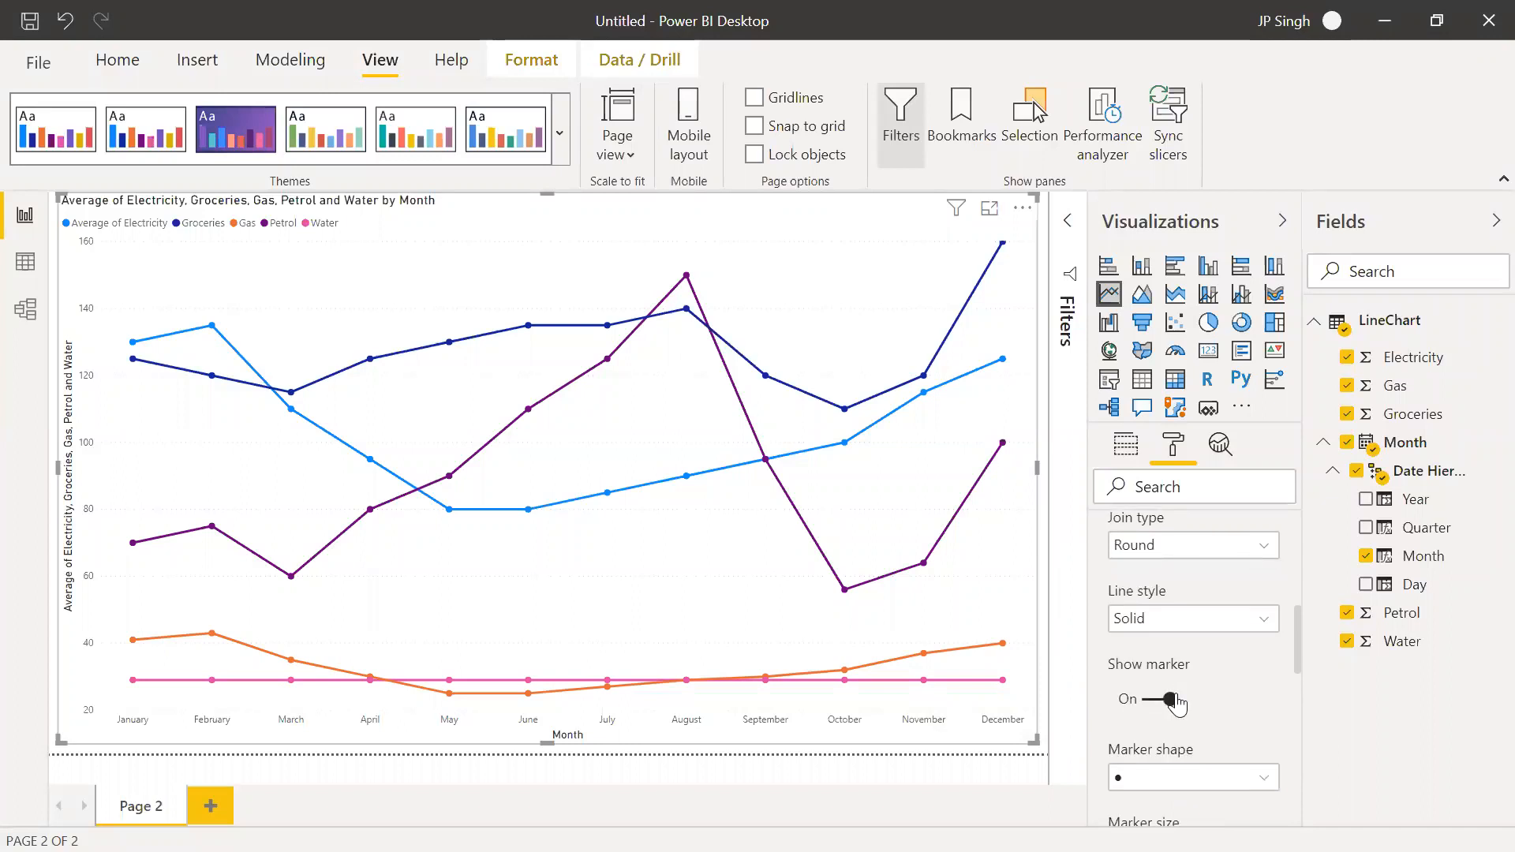
pyautogui.scroll(-2, 1177, 702)
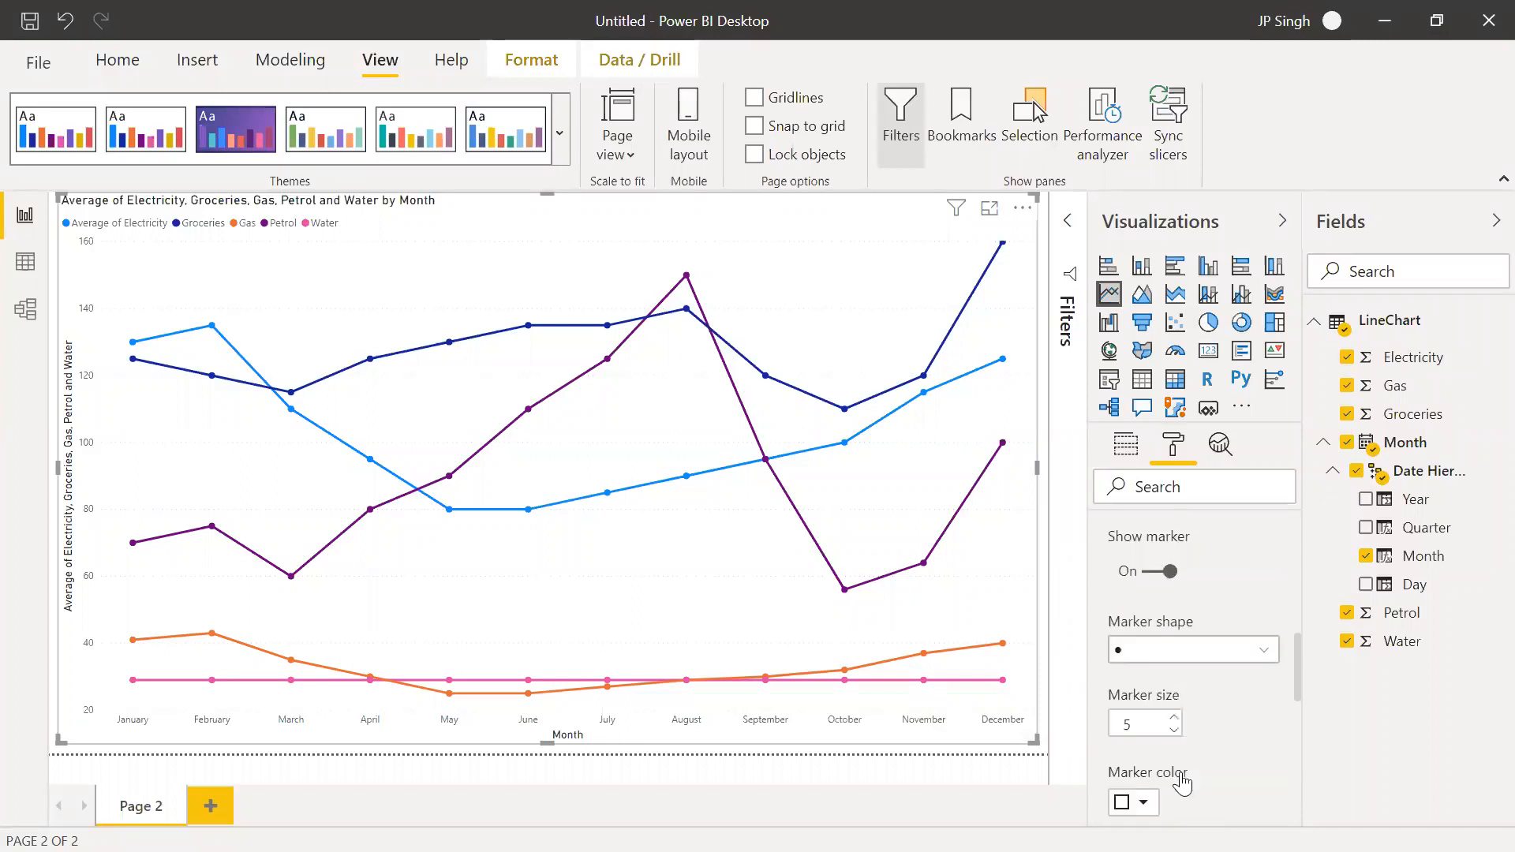
pyautogui.click(1175, 655)
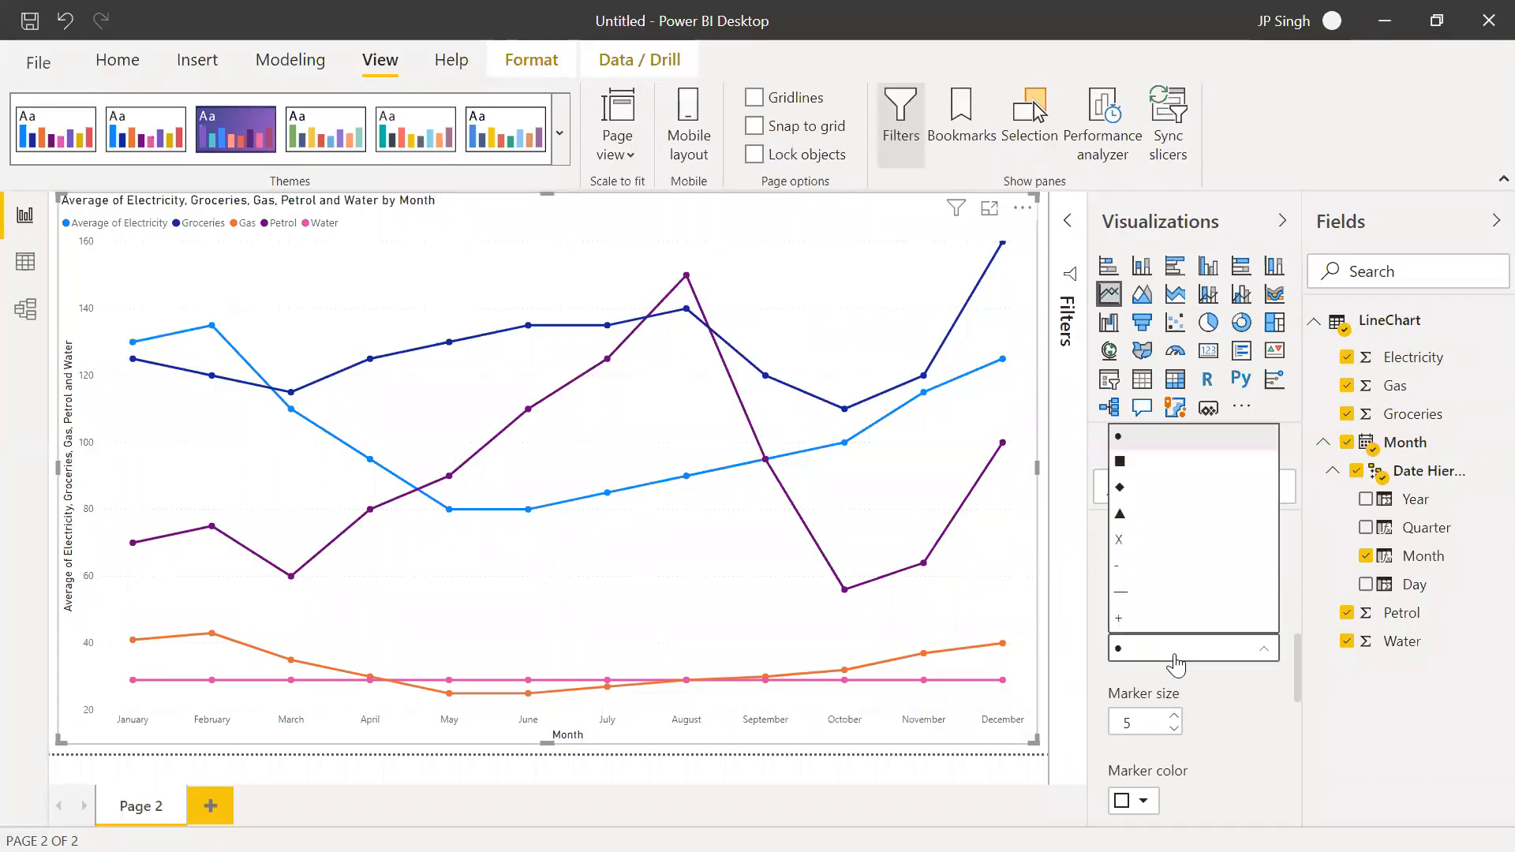
pyautogui.click(1127, 468)
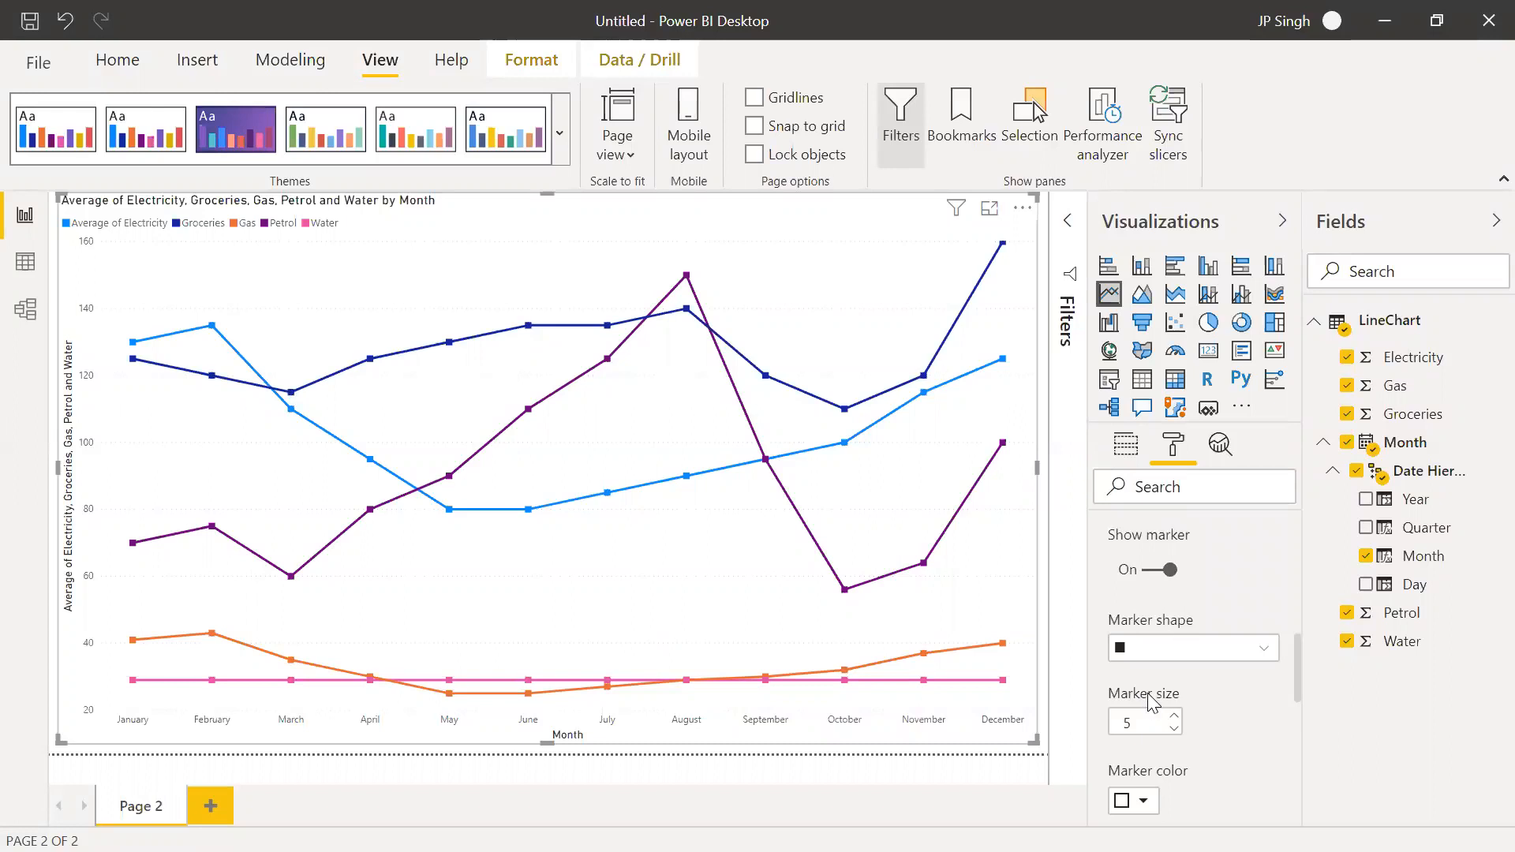
pyautogui.click(1175, 718)
pyautogui.click(1174, 718)
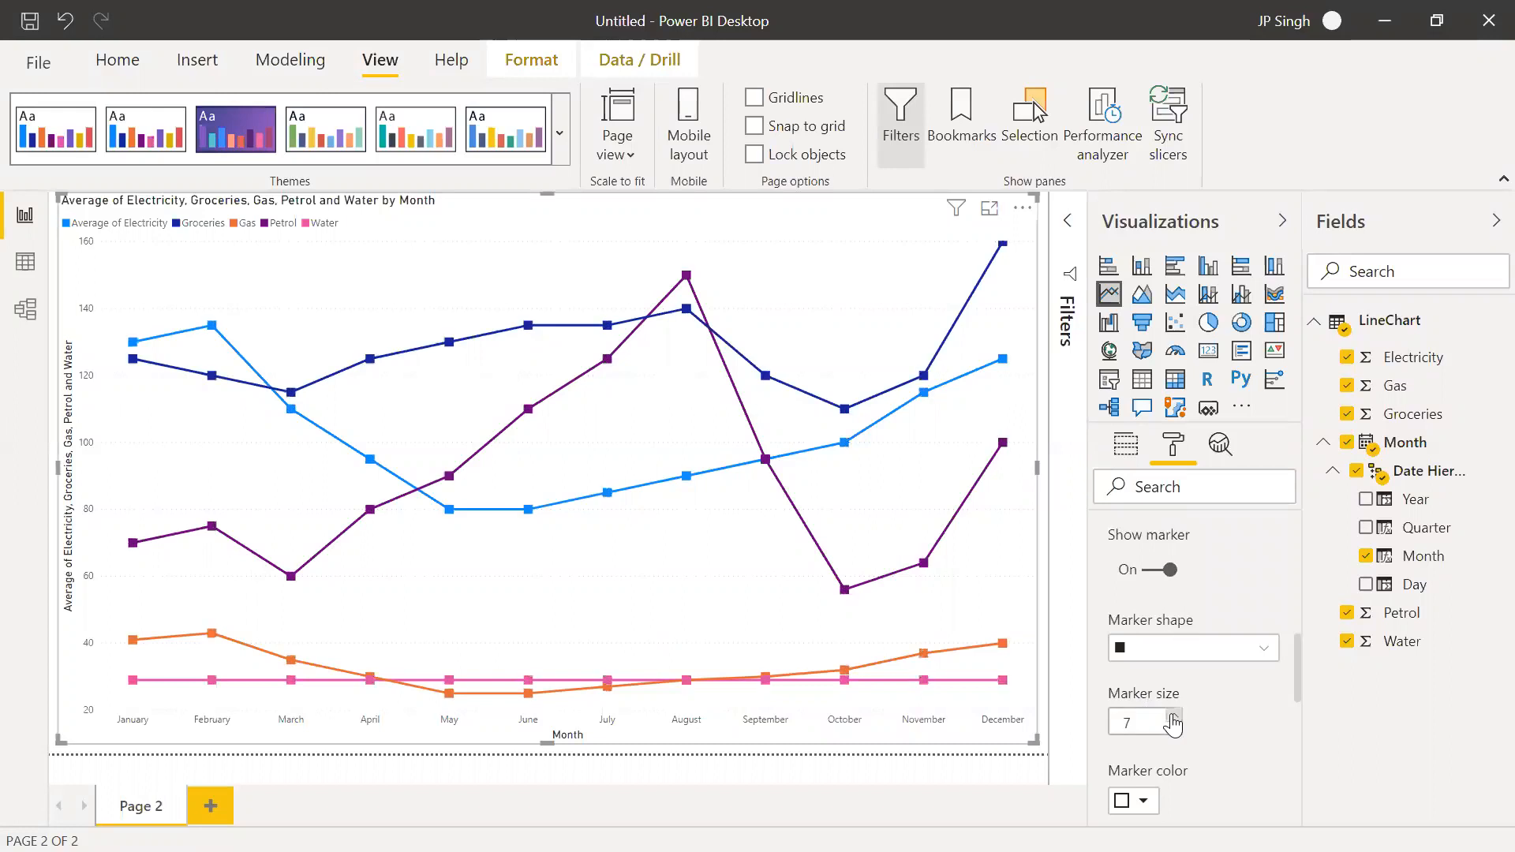
# Try black, light yellow and white as the marker color and revert it to the default
pyautogui.click(1146, 802)
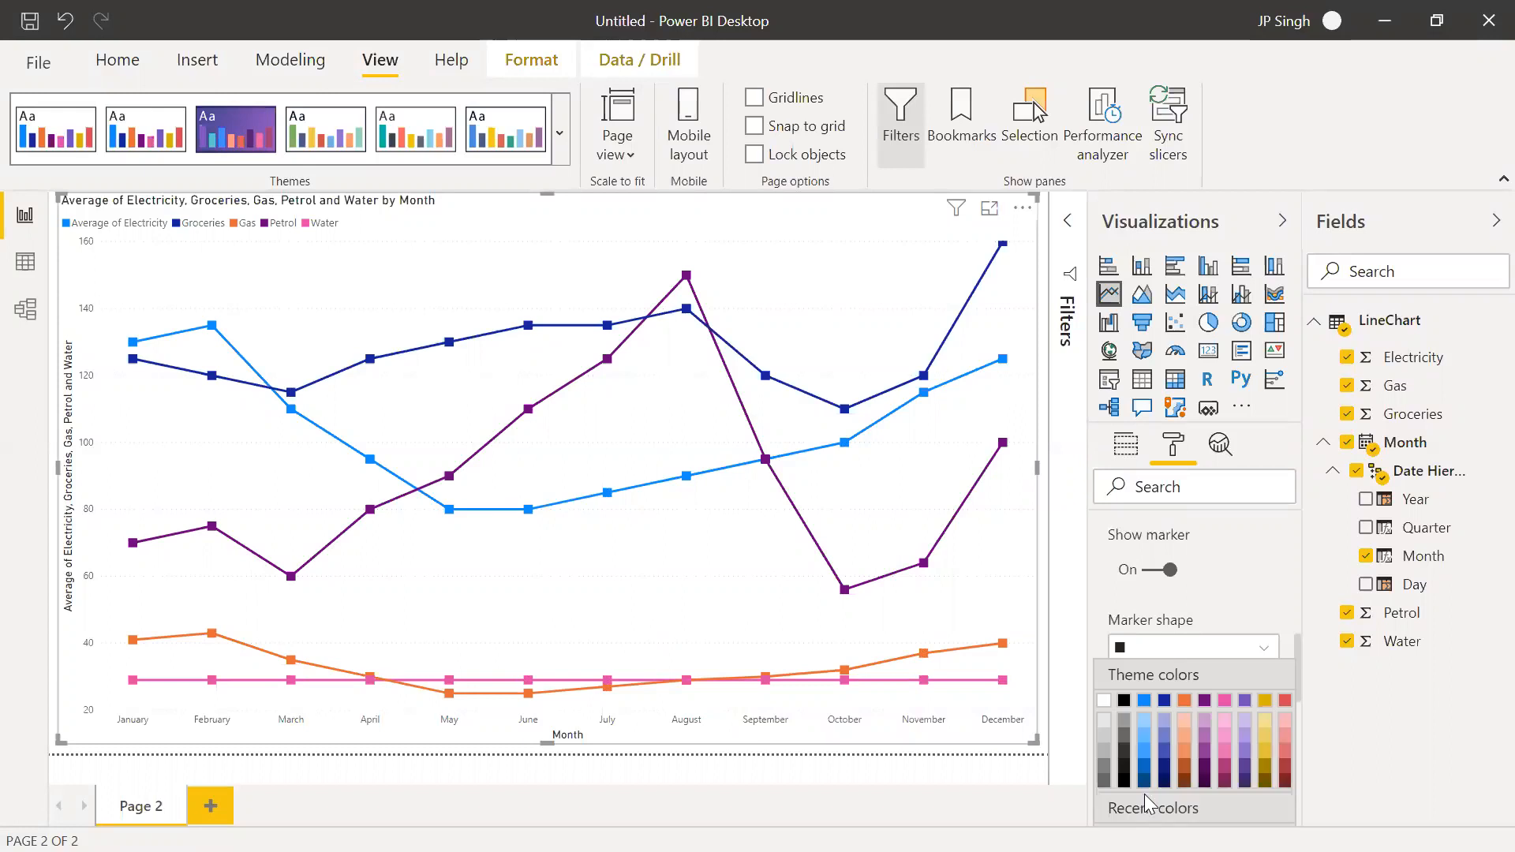
pyautogui.click(1123, 702)
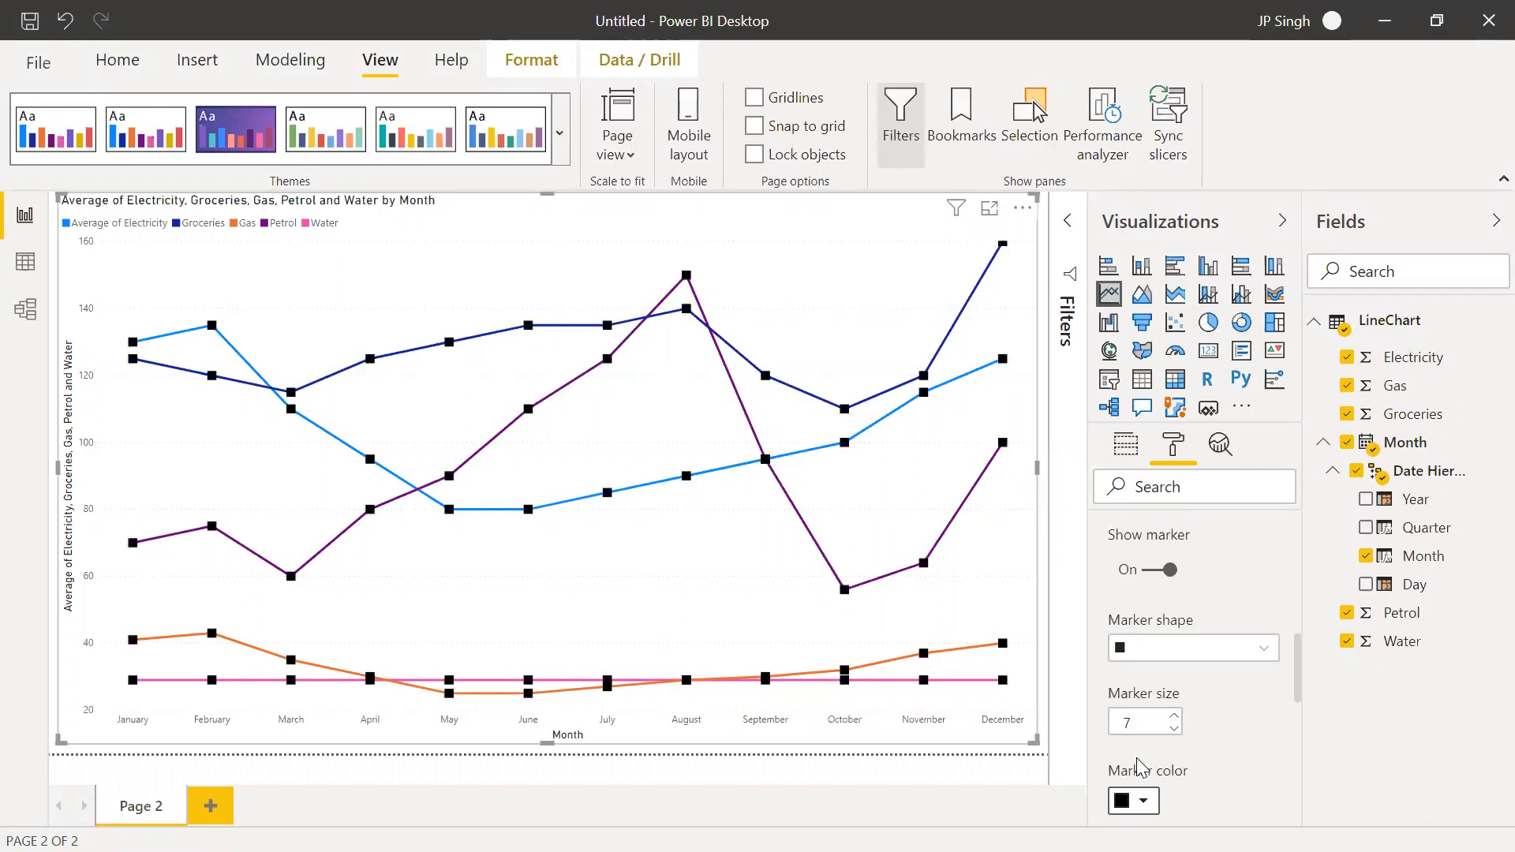
pyautogui.click(1143, 802)
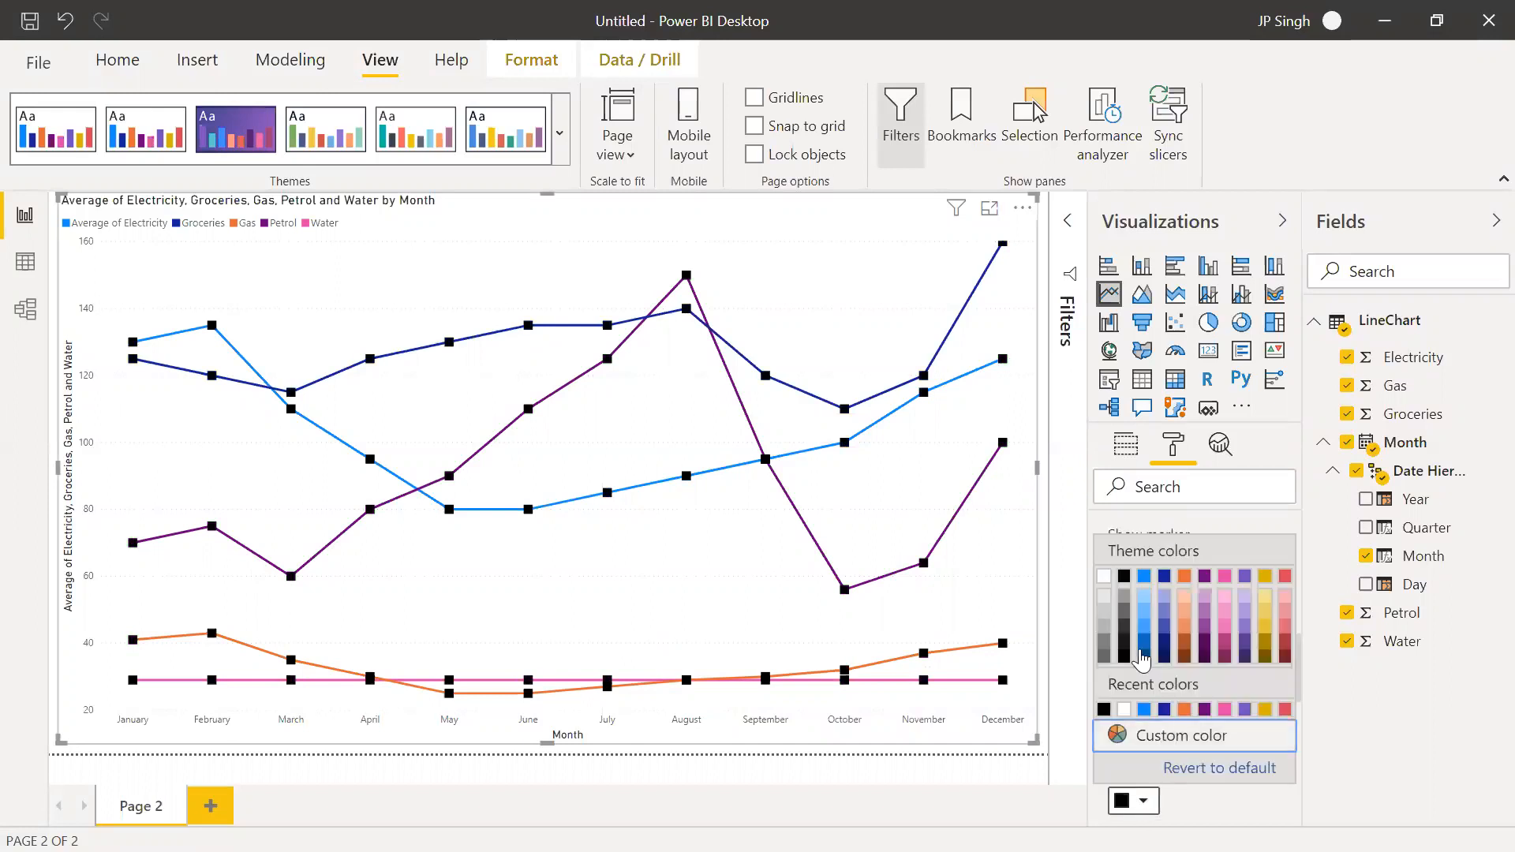
pyautogui.click(1265, 598)
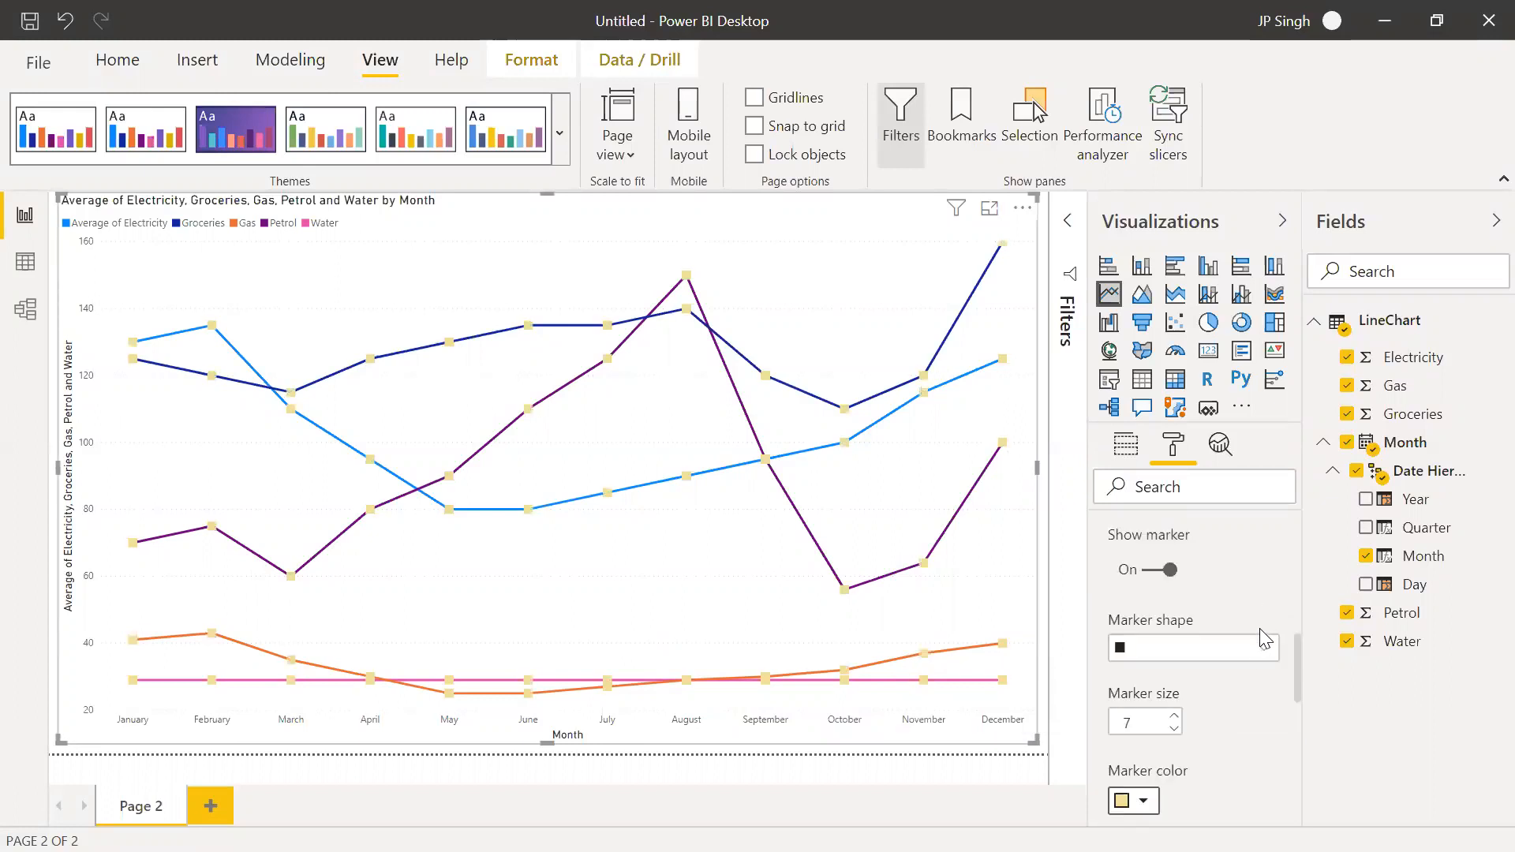
pyautogui.click(1146, 802)
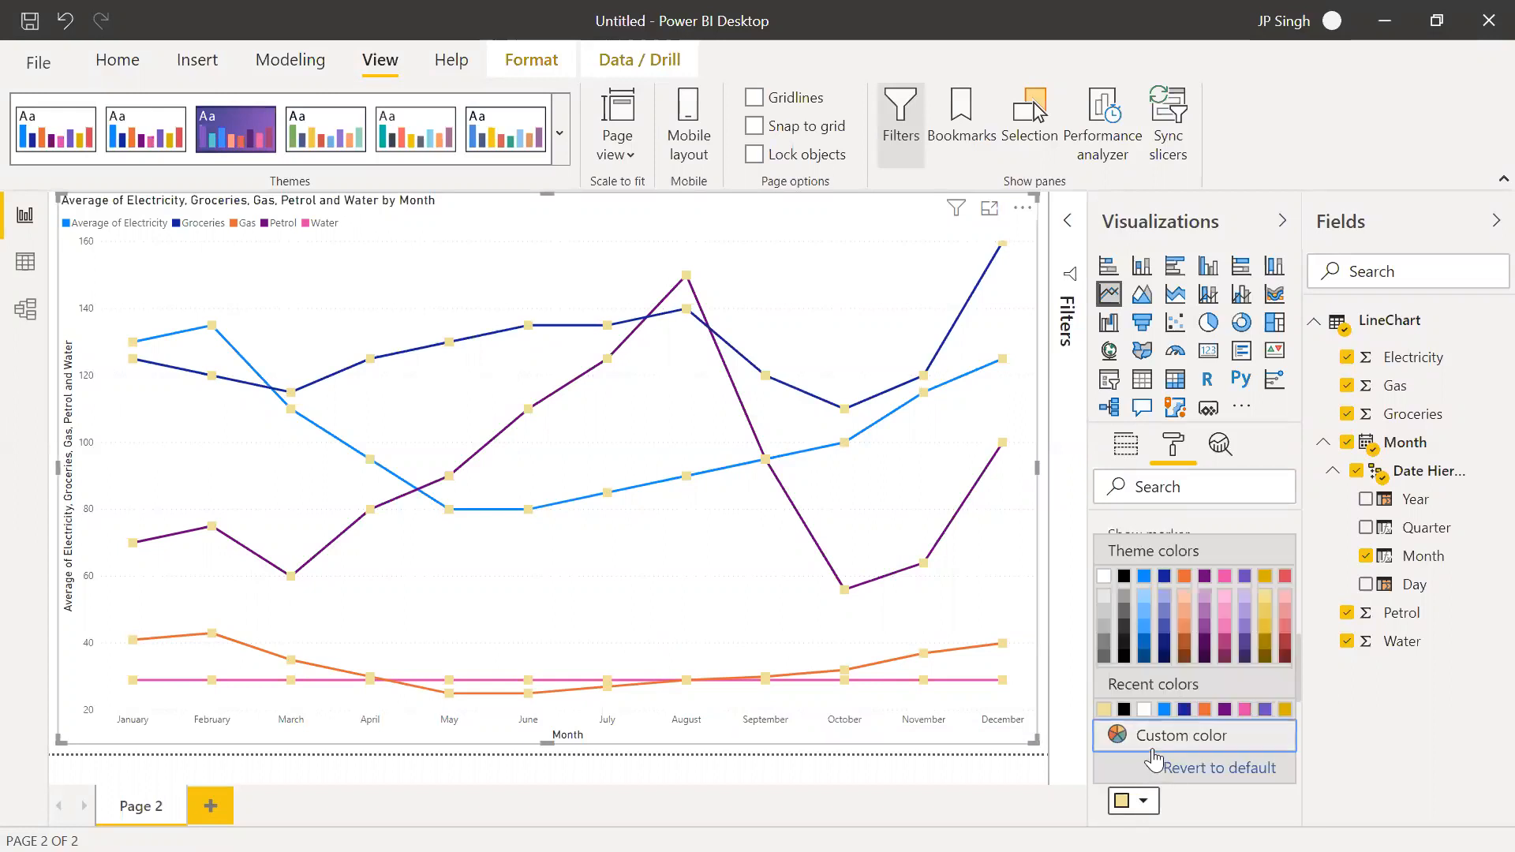
pyautogui.click(1144, 710)
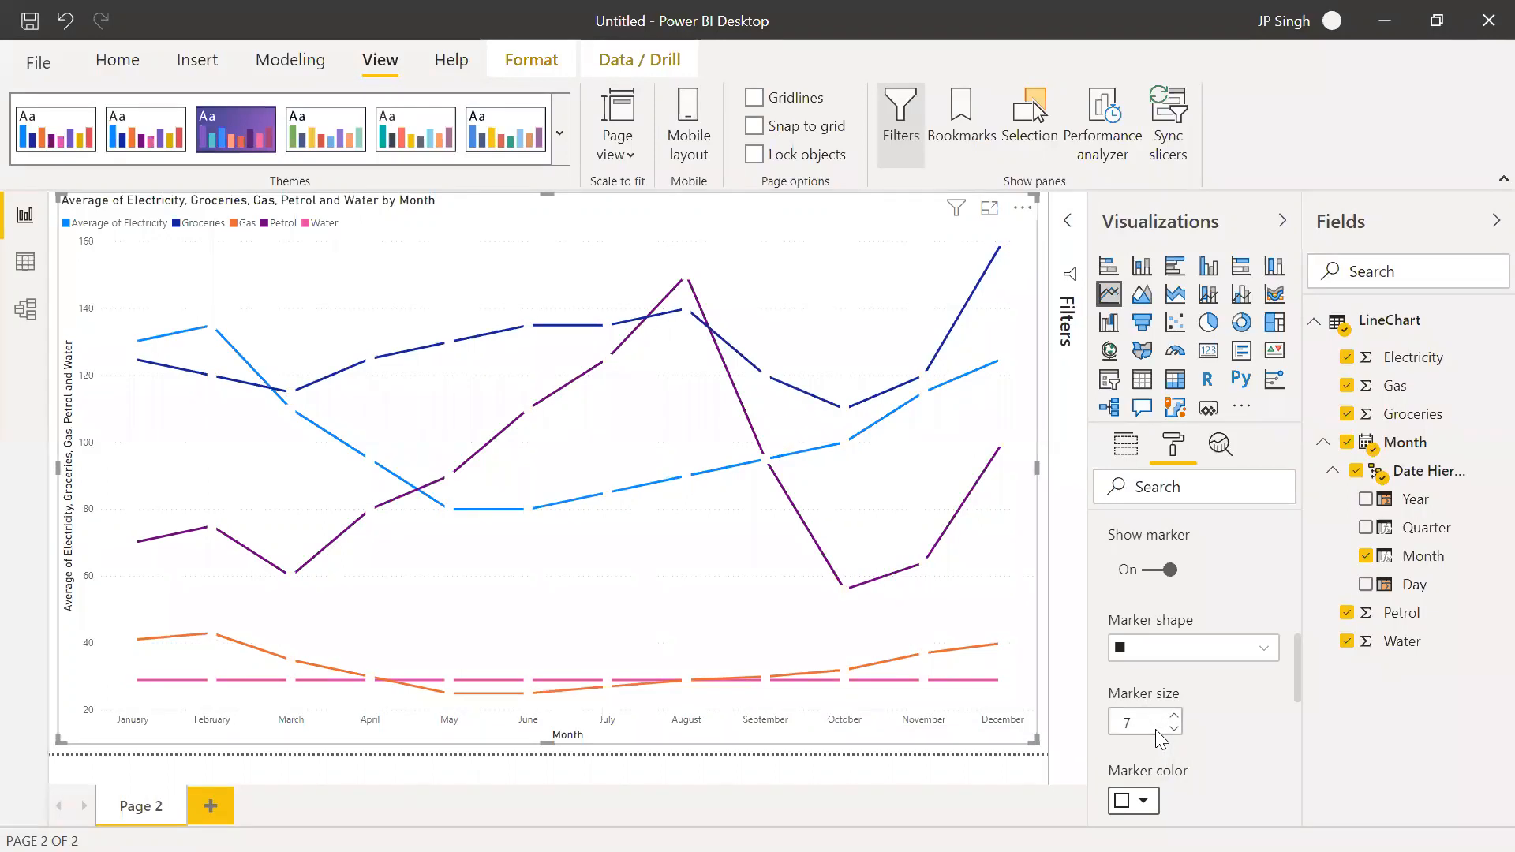
pyautogui.click(1148, 801)
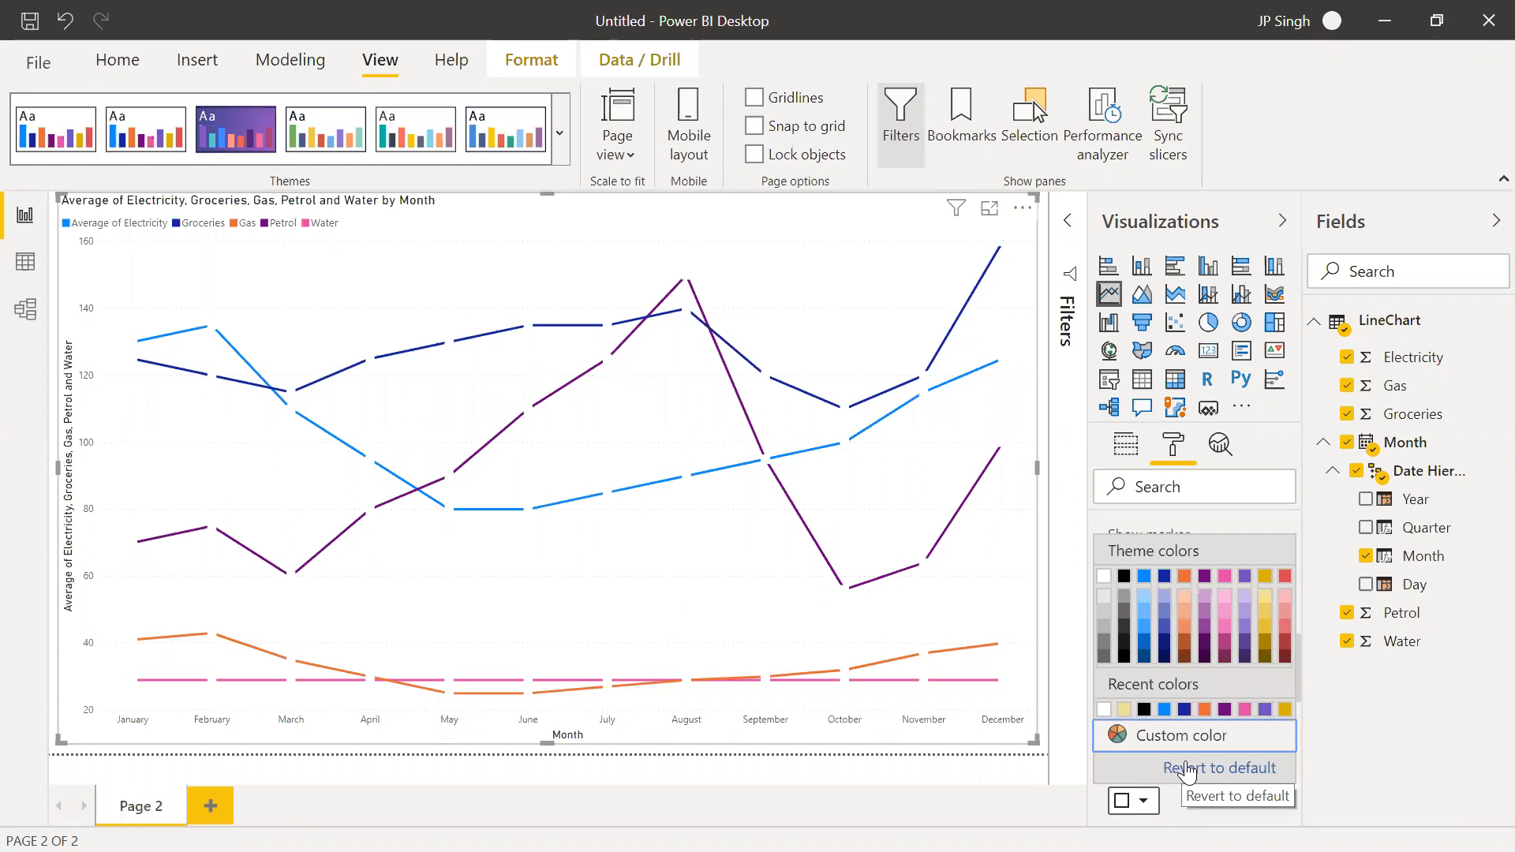
pyautogui.click(1192, 770)
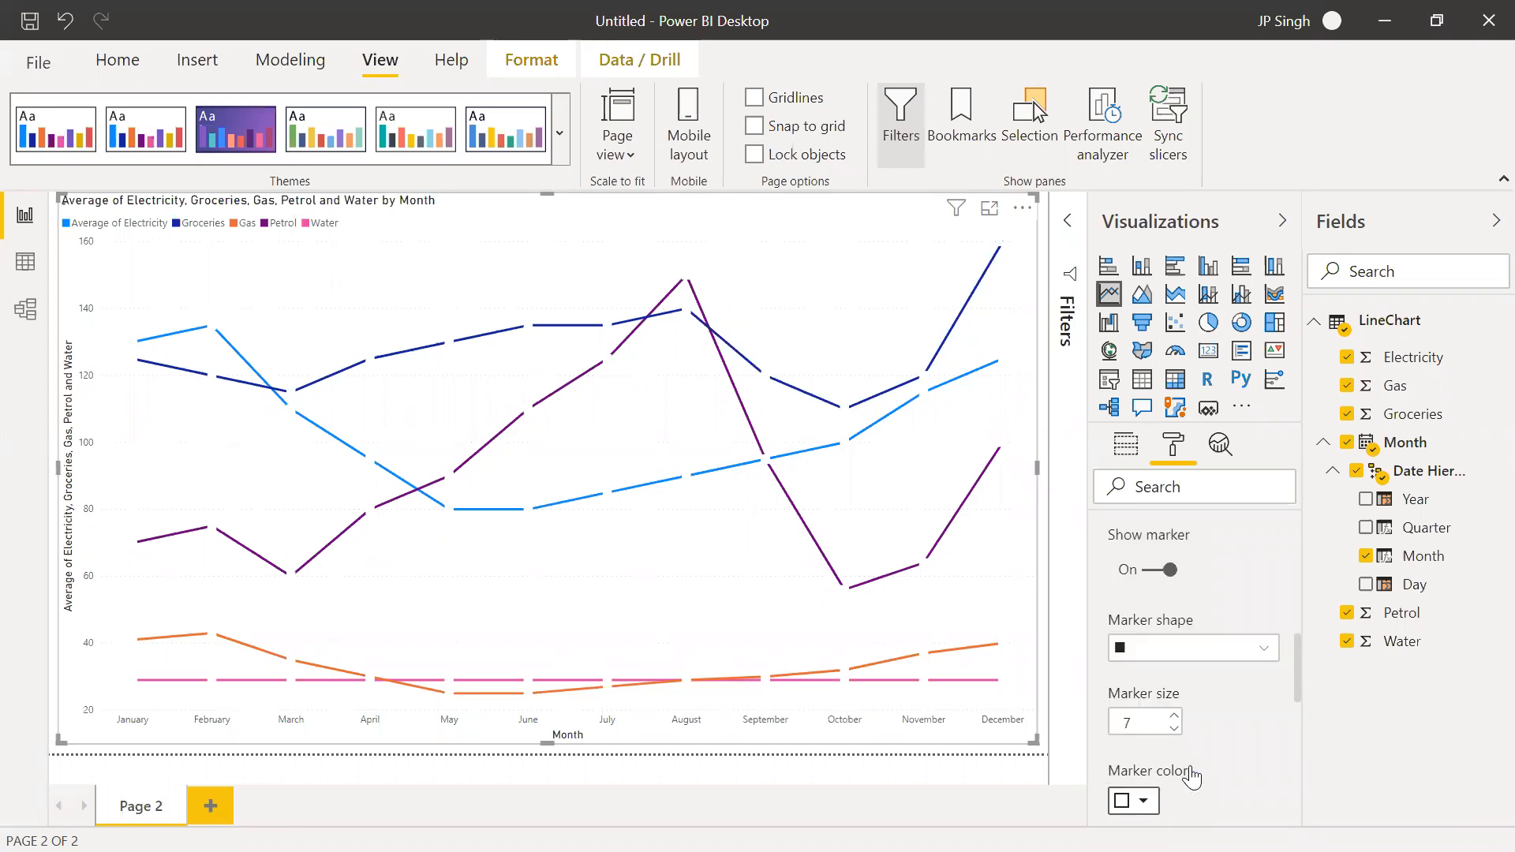
# Try displaying the chart's lines as stepped and switch the Stepped option back off
pyautogui.scroll(-3, 1201, 772)
pyautogui.scroll(-2, 1201, 772)
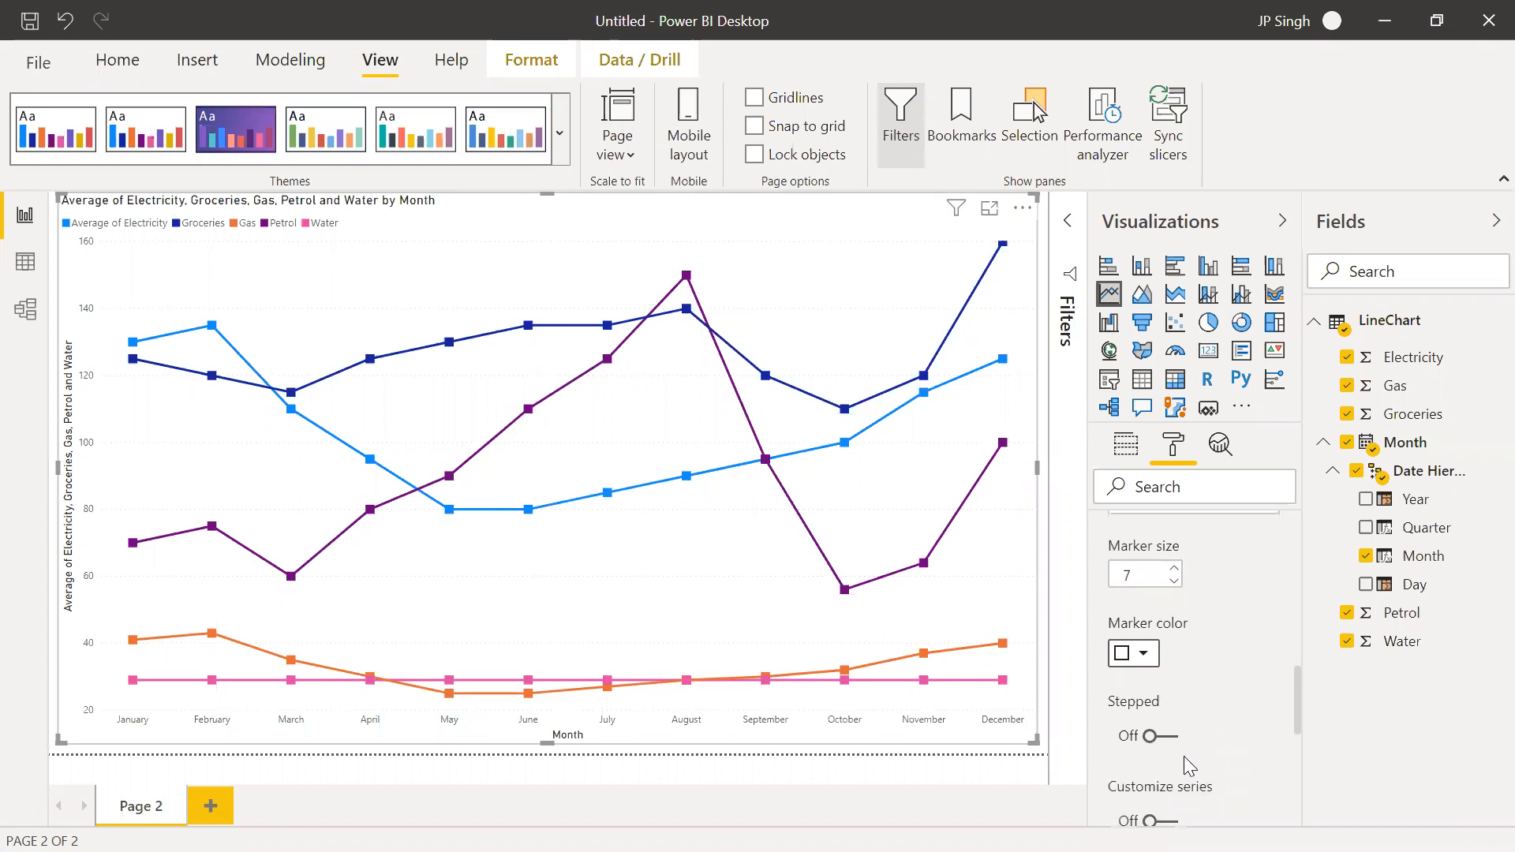
pyautogui.click(1171, 737)
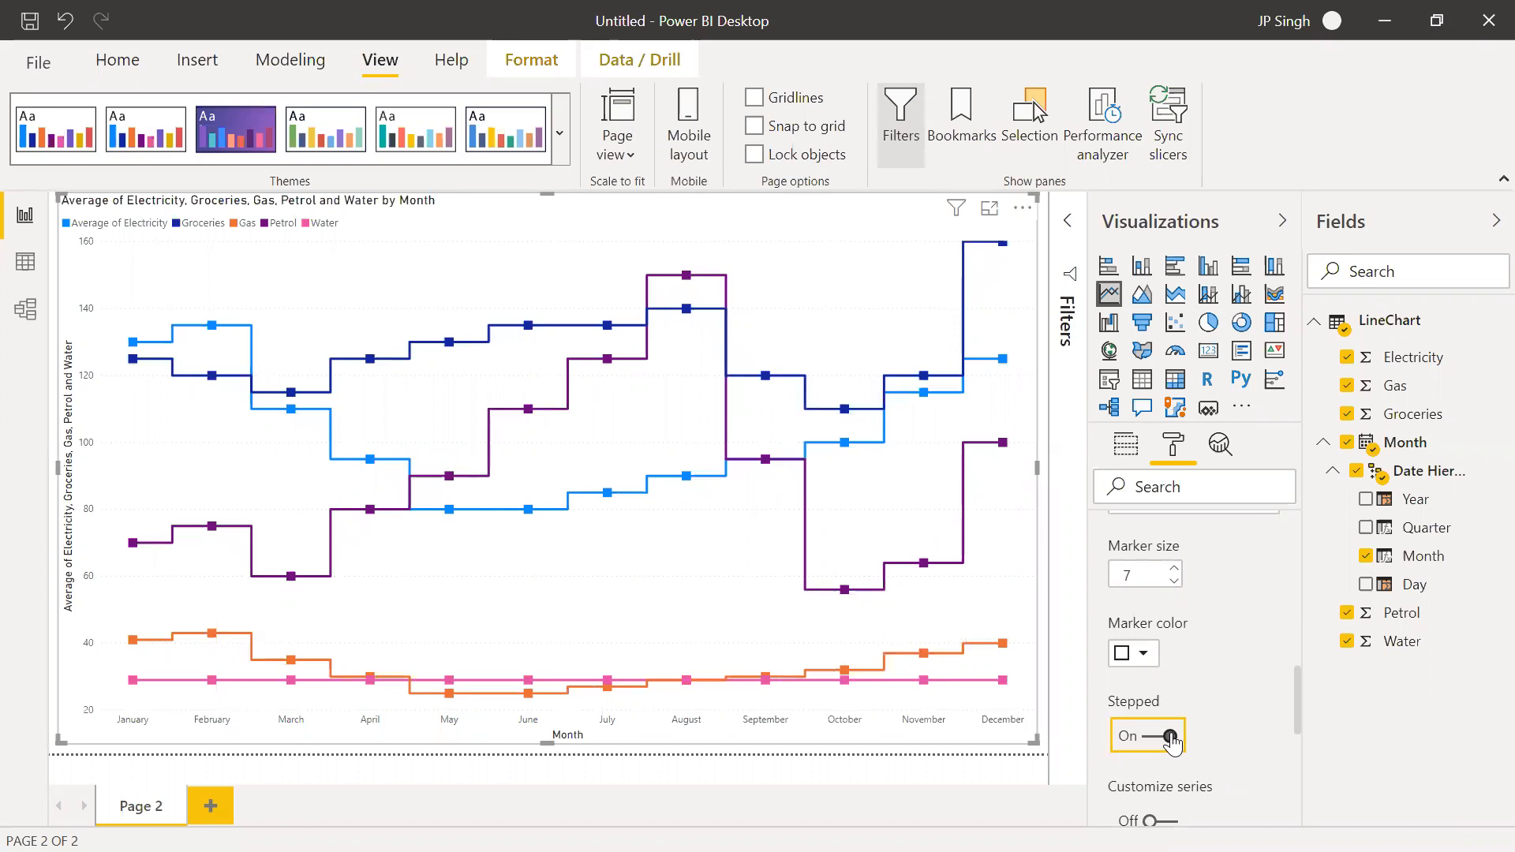
pyautogui.click(1170, 737)
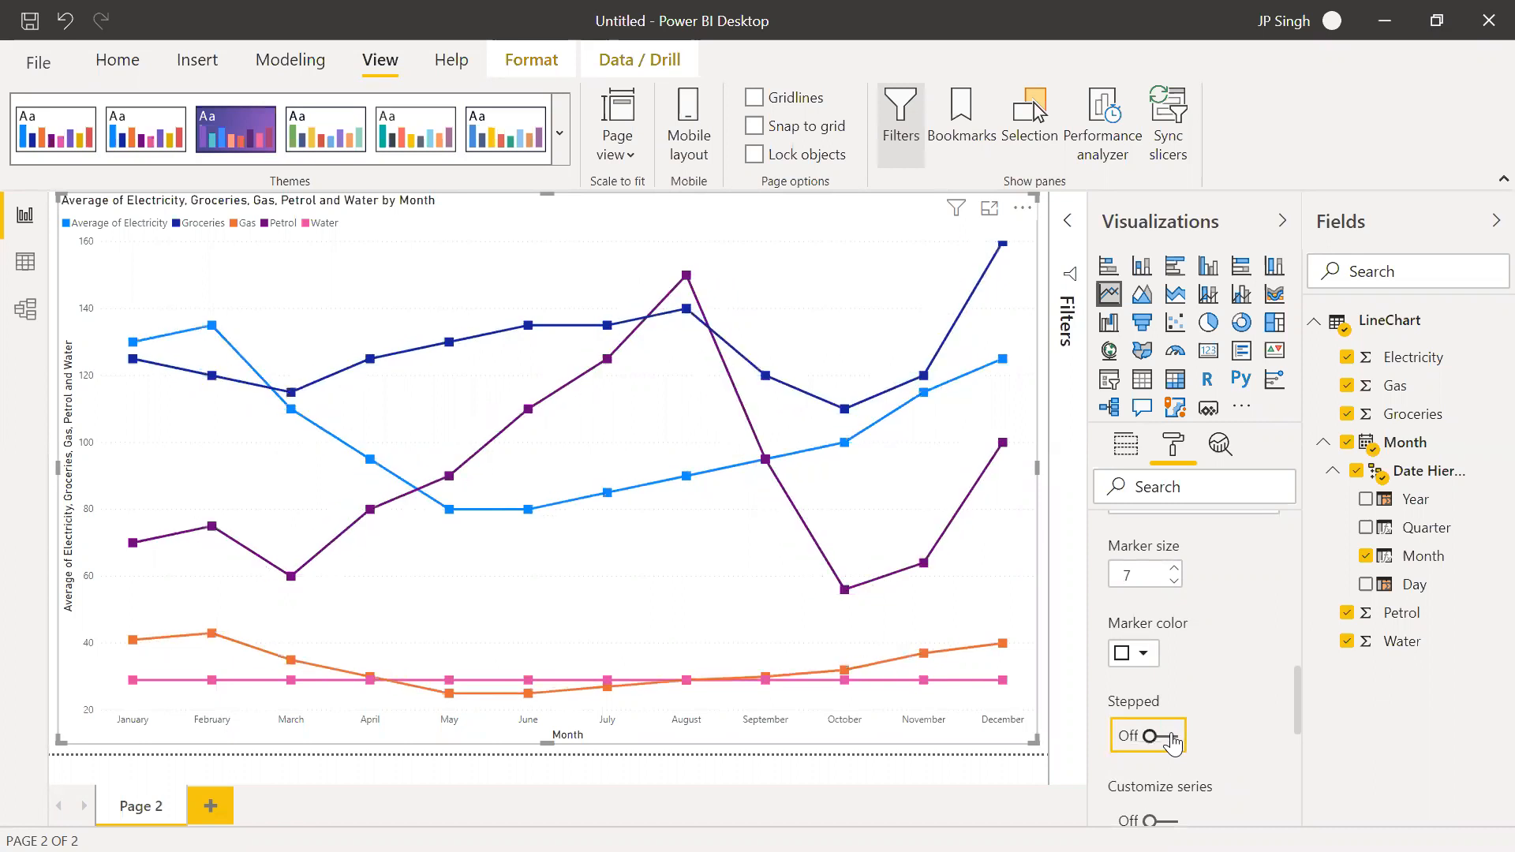
# Turn on Customize series in the line chart's shape options
pyautogui.scroll(-5, 1174, 733)
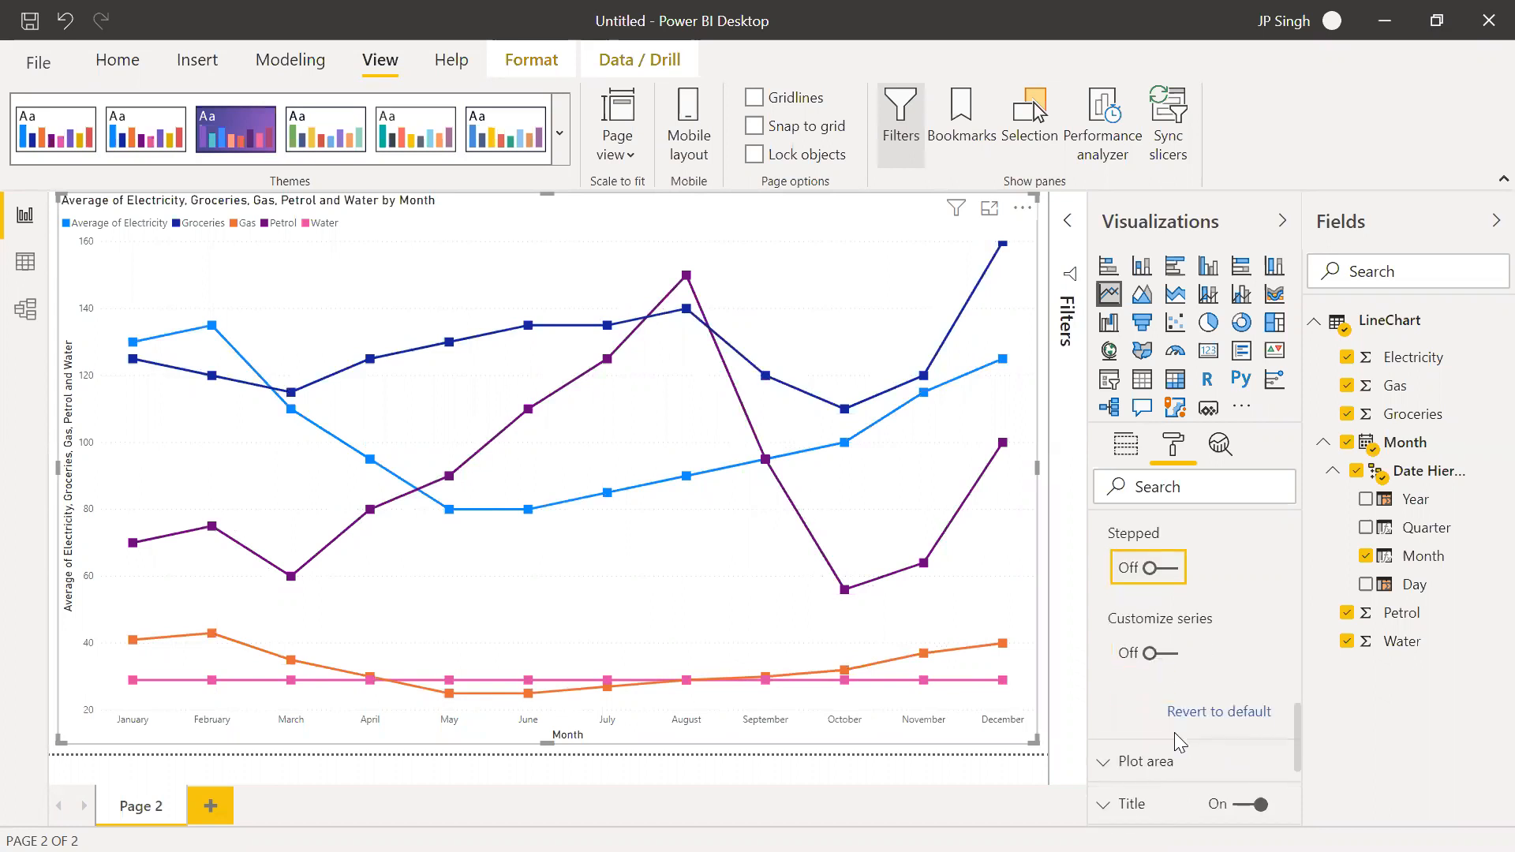
pyautogui.scroll(-1, 1174, 732)
pyautogui.click(1165, 636)
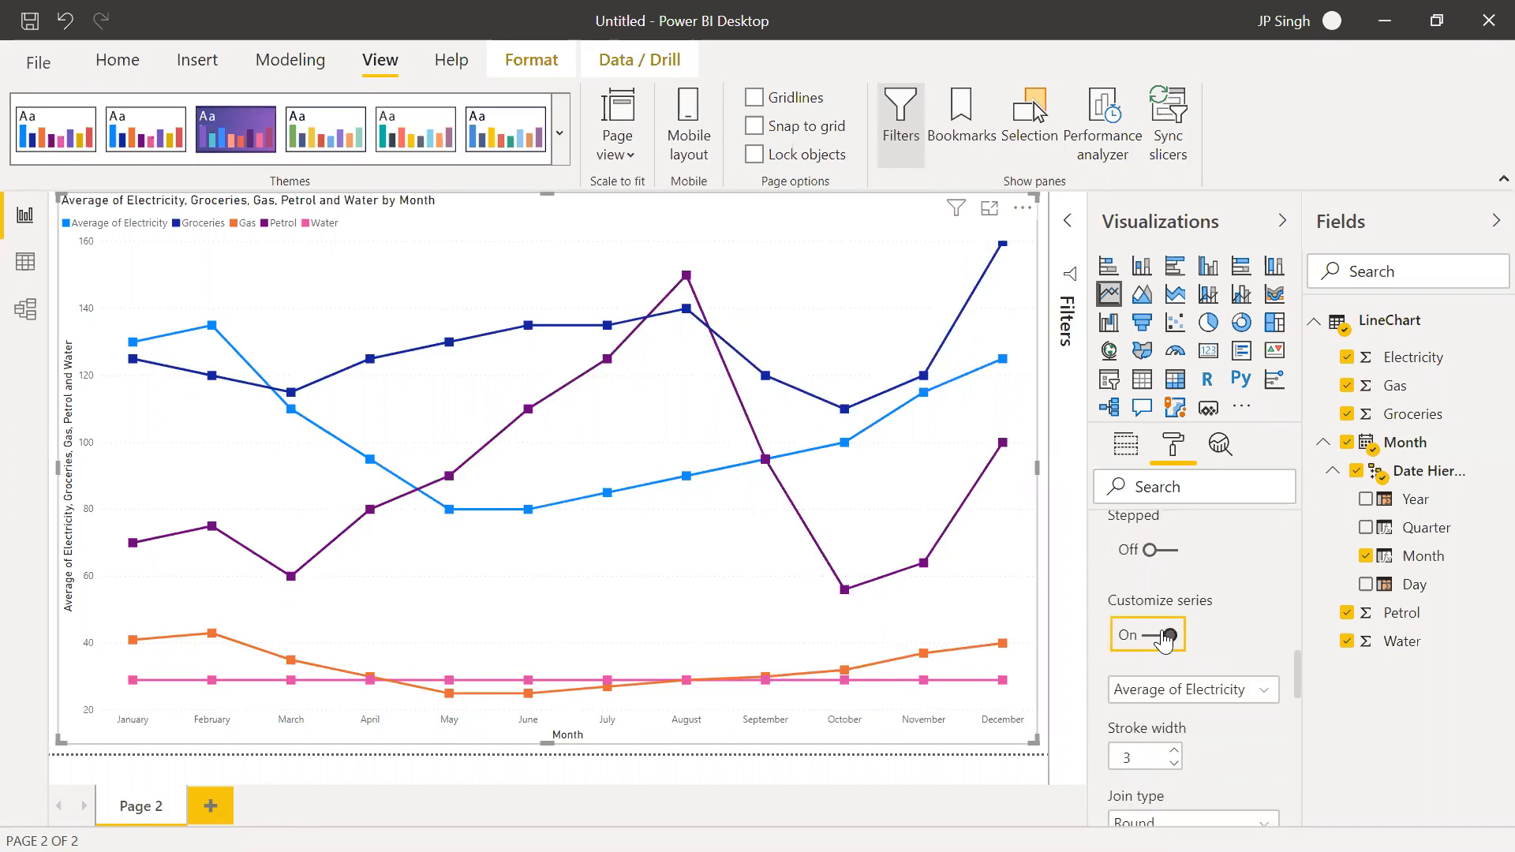
# Try the Bevel and Miter join types on the Average of Electricity line and set it back to Round
pyautogui.scroll(-2, 1186, 729)
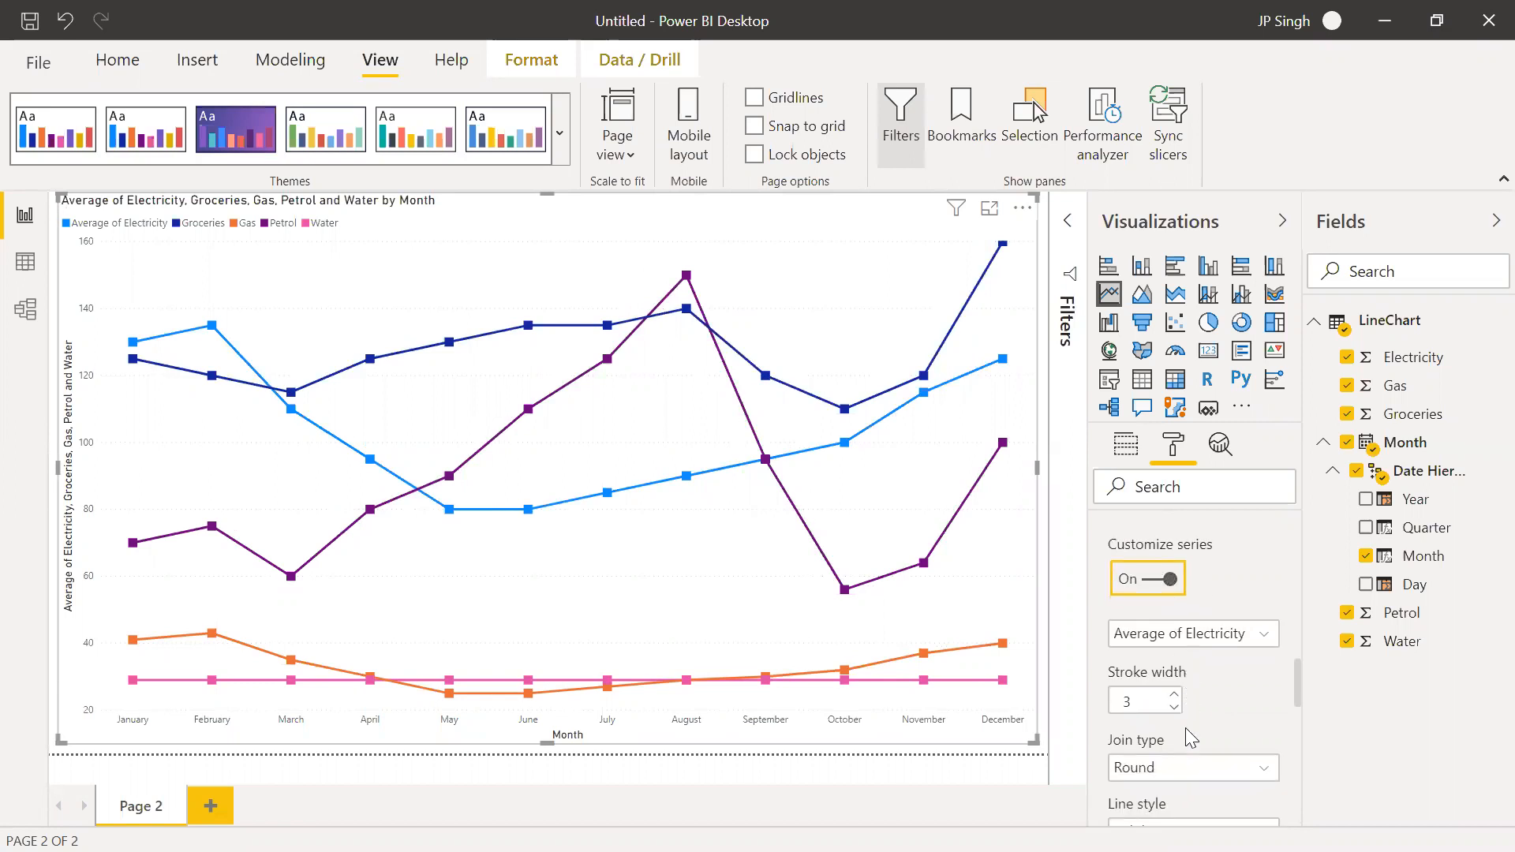
pyautogui.scroll(-1, 1190, 737)
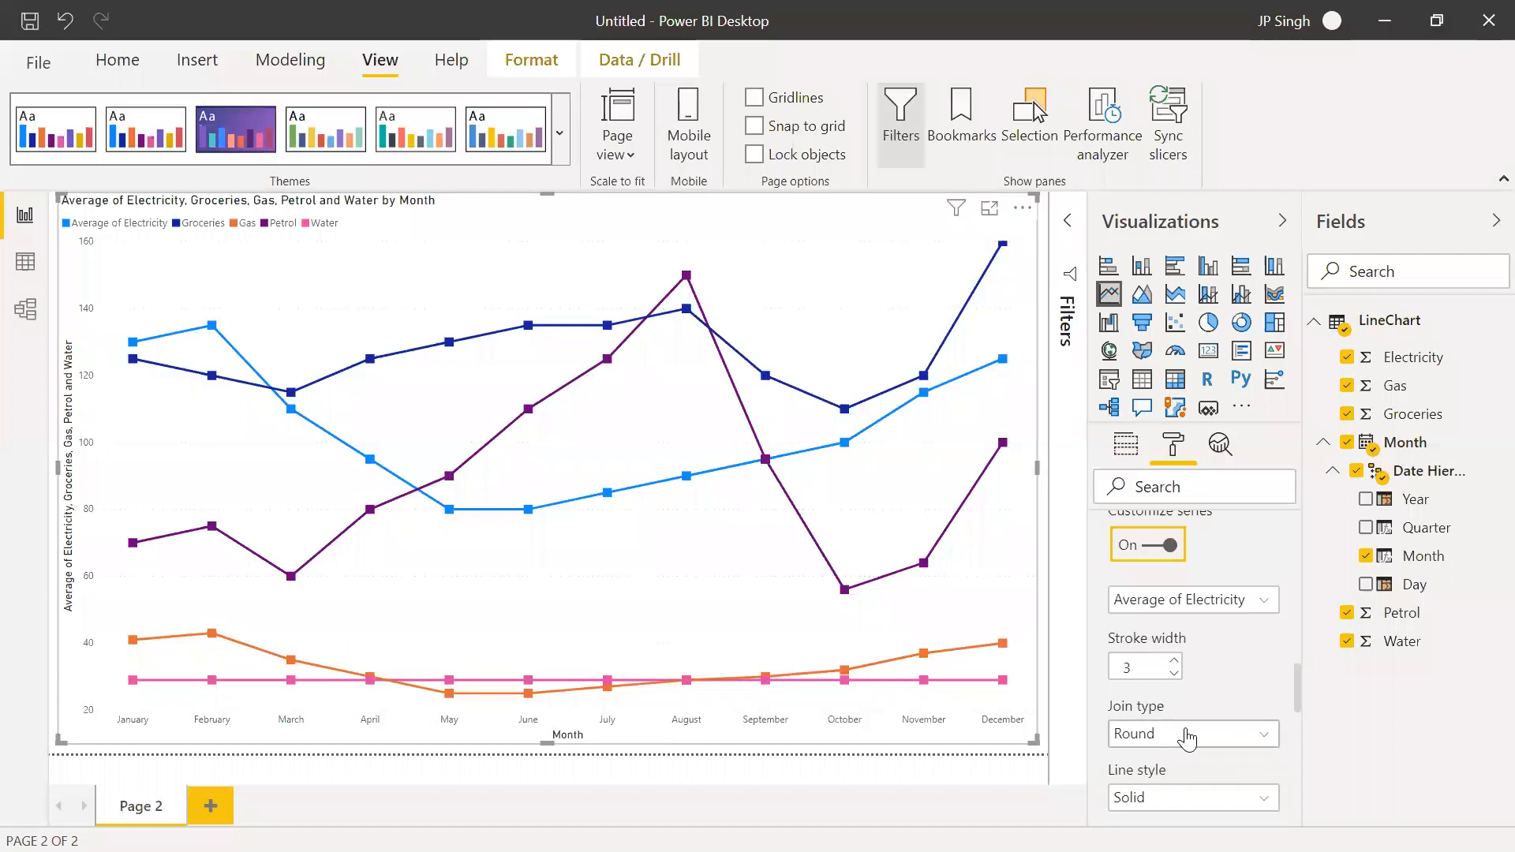
pyautogui.click(1187, 736)
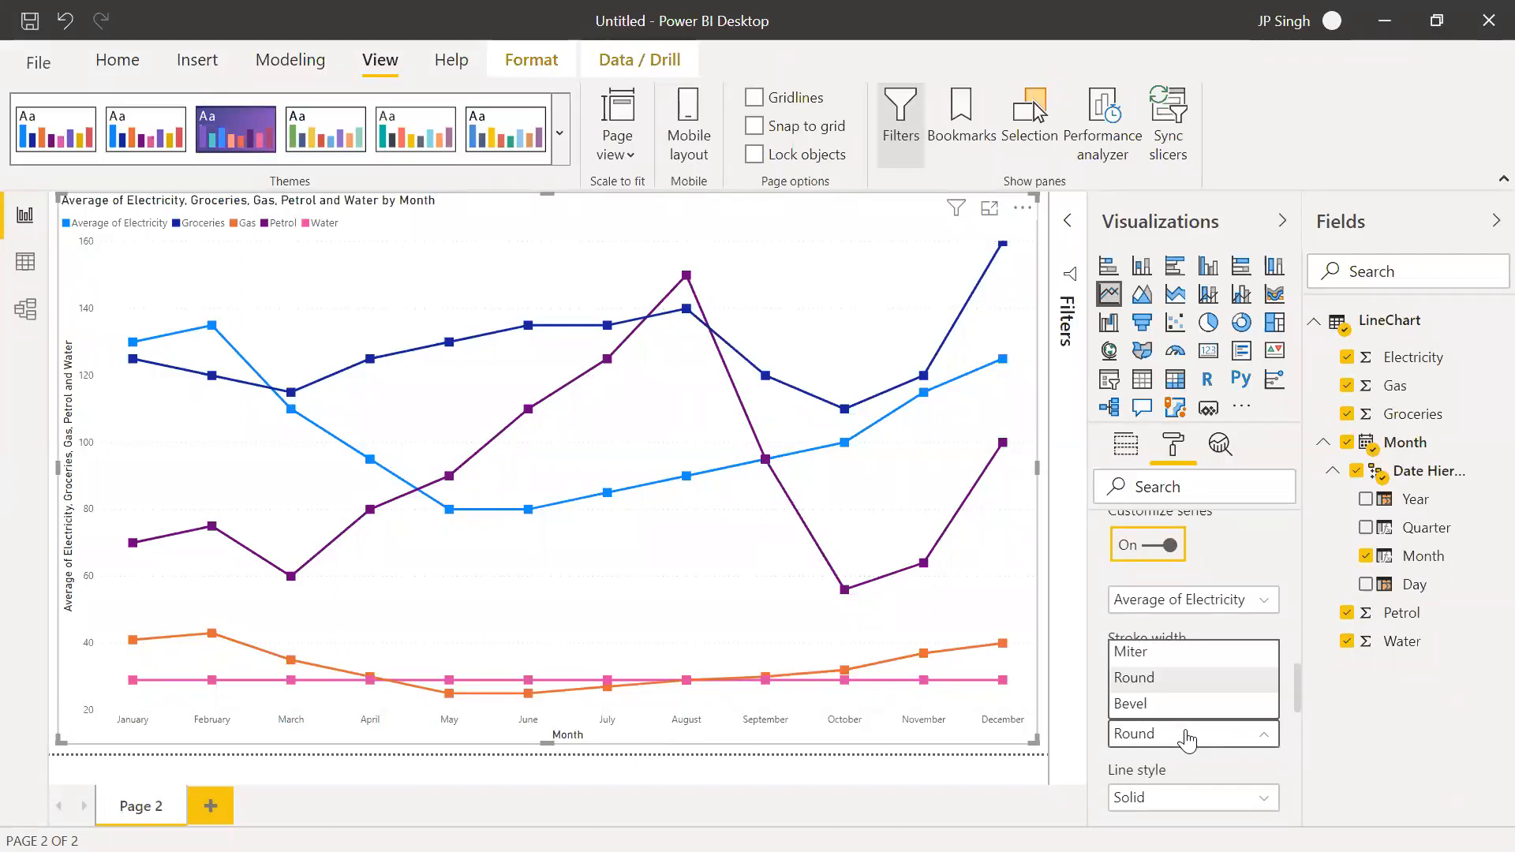
pyautogui.click(1179, 714)
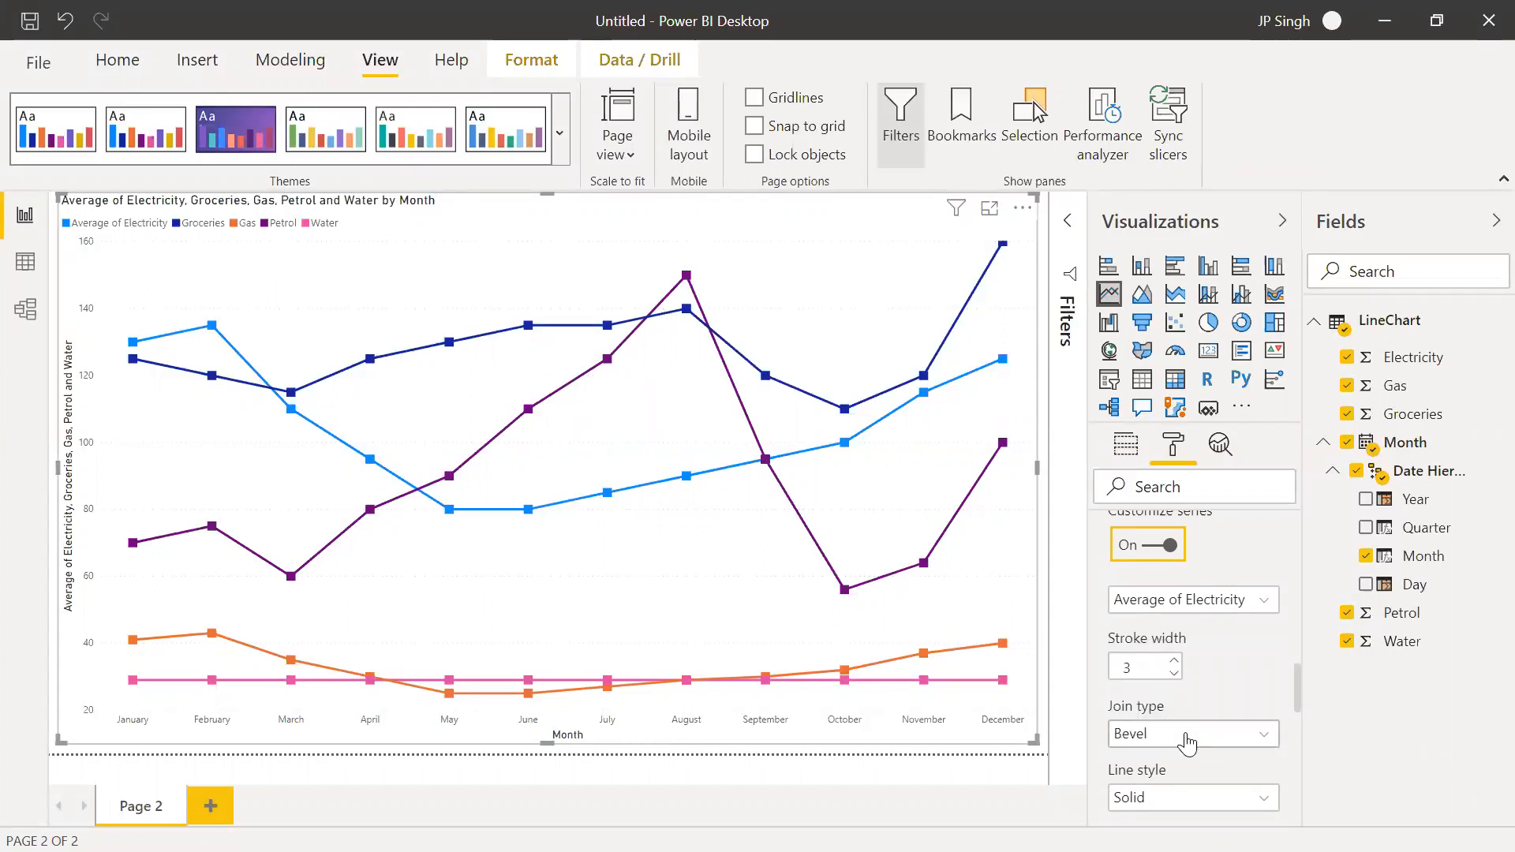
pyautogui.click(1188, 742)
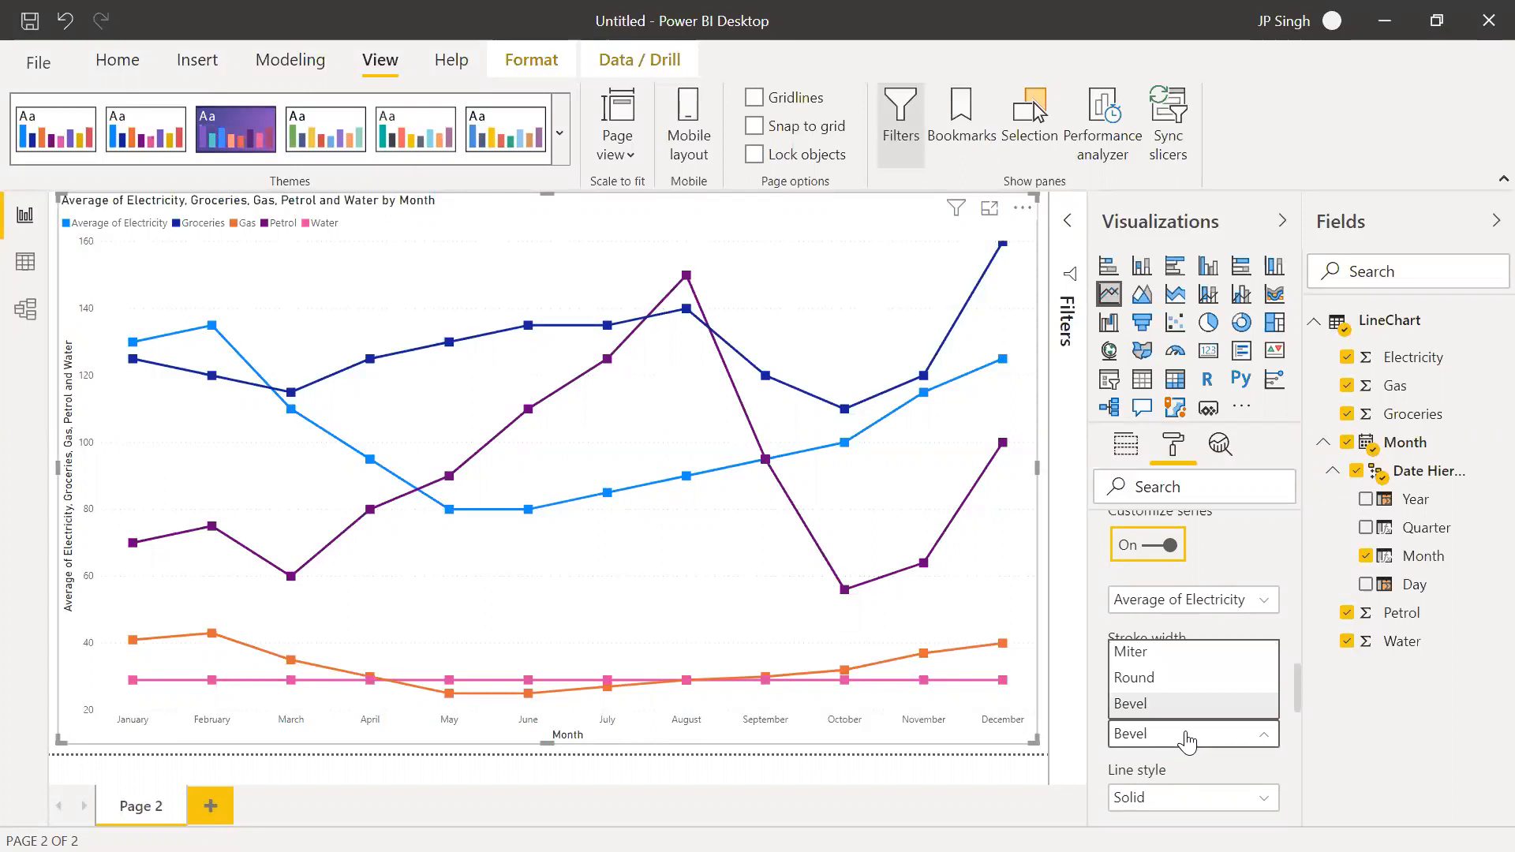
pyautogui.click(1162, 655)
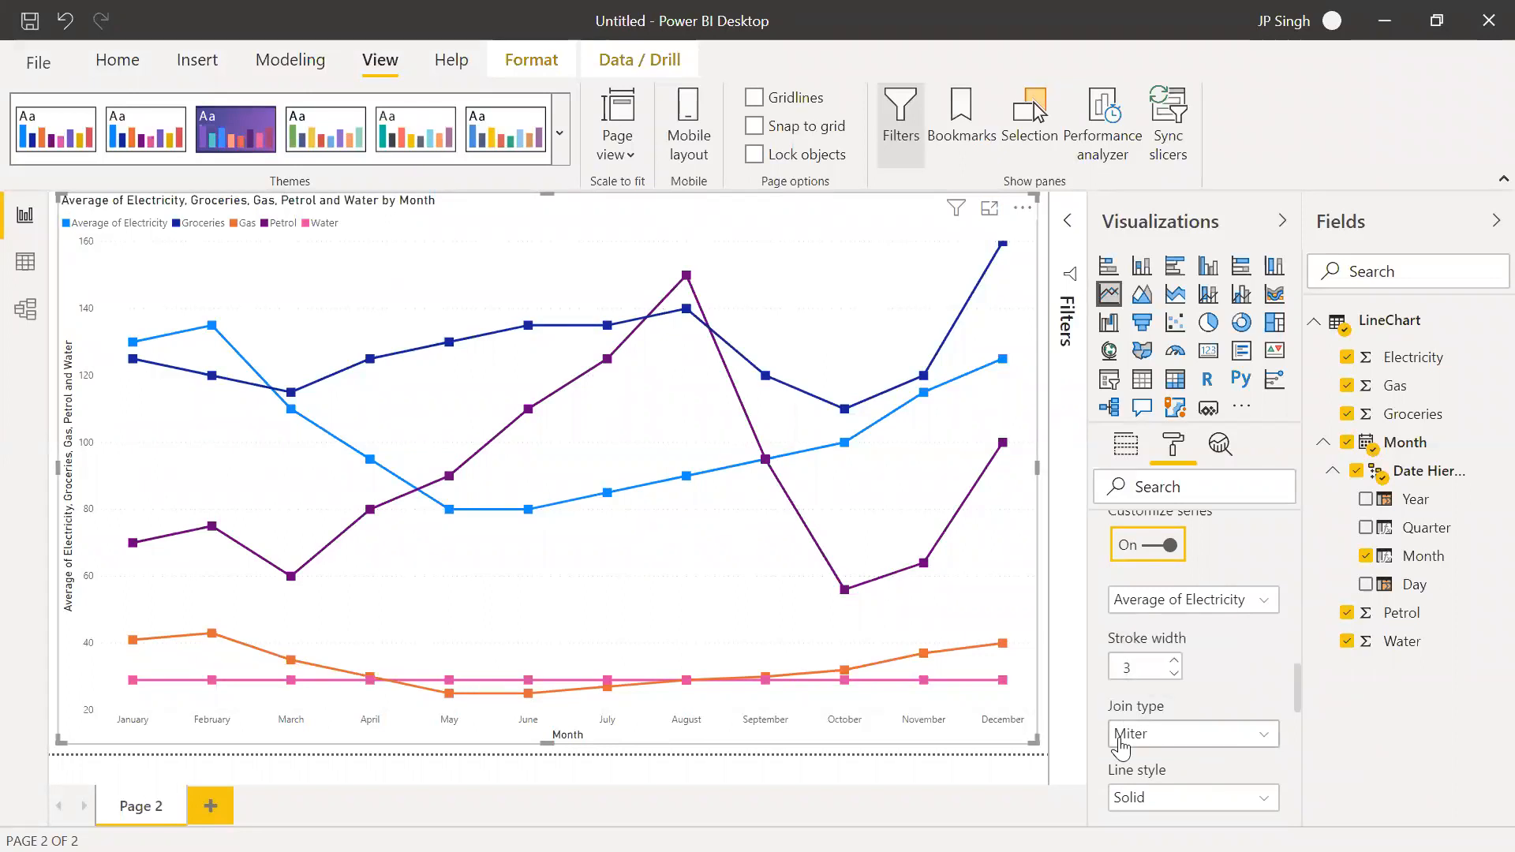
pyautogui.click(1160, 746)
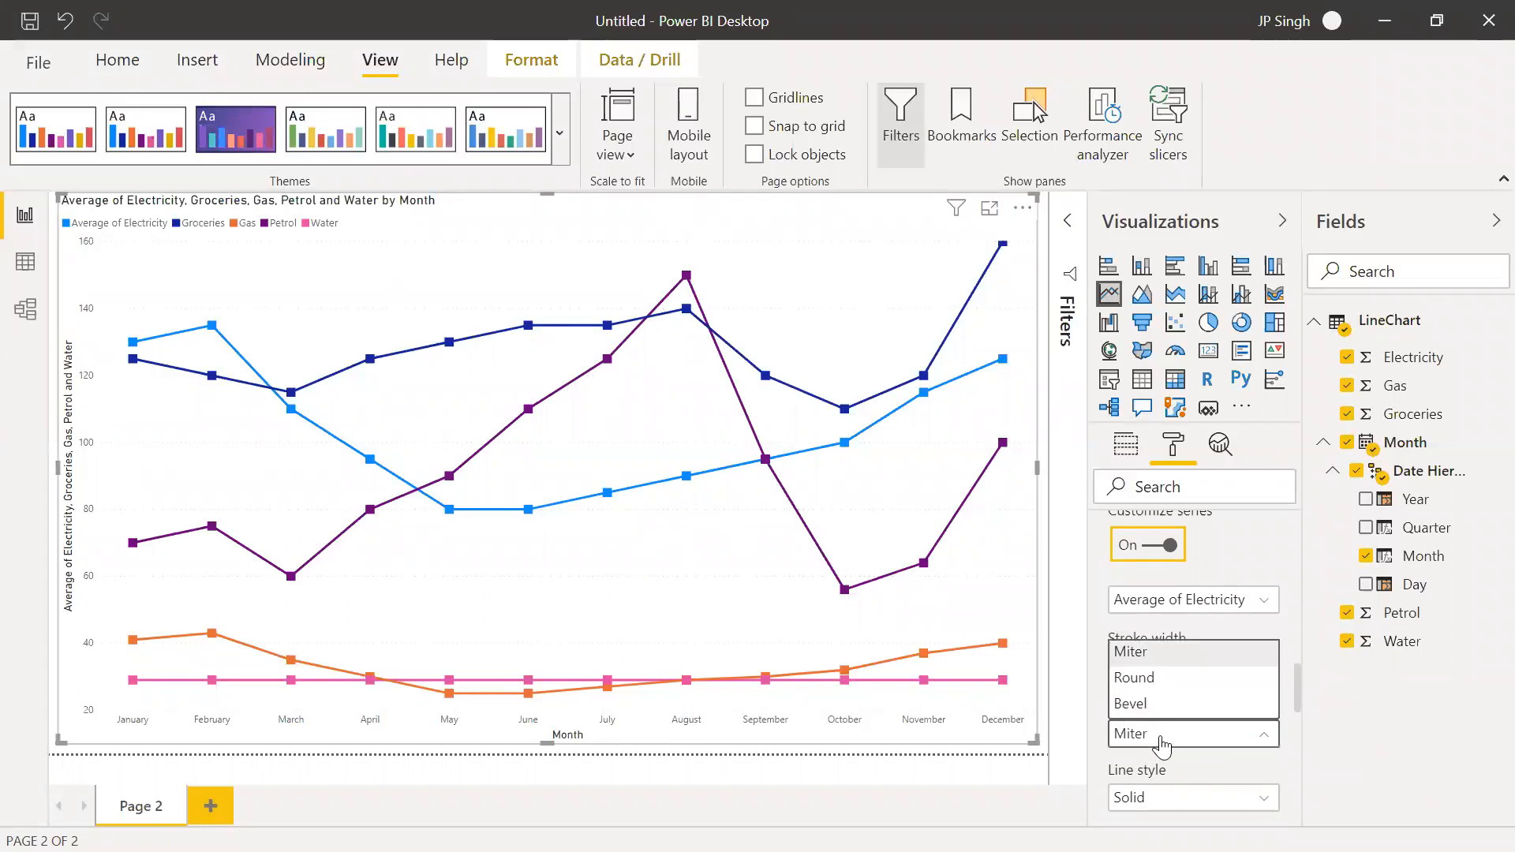
pyautogui.click(1163, 683)
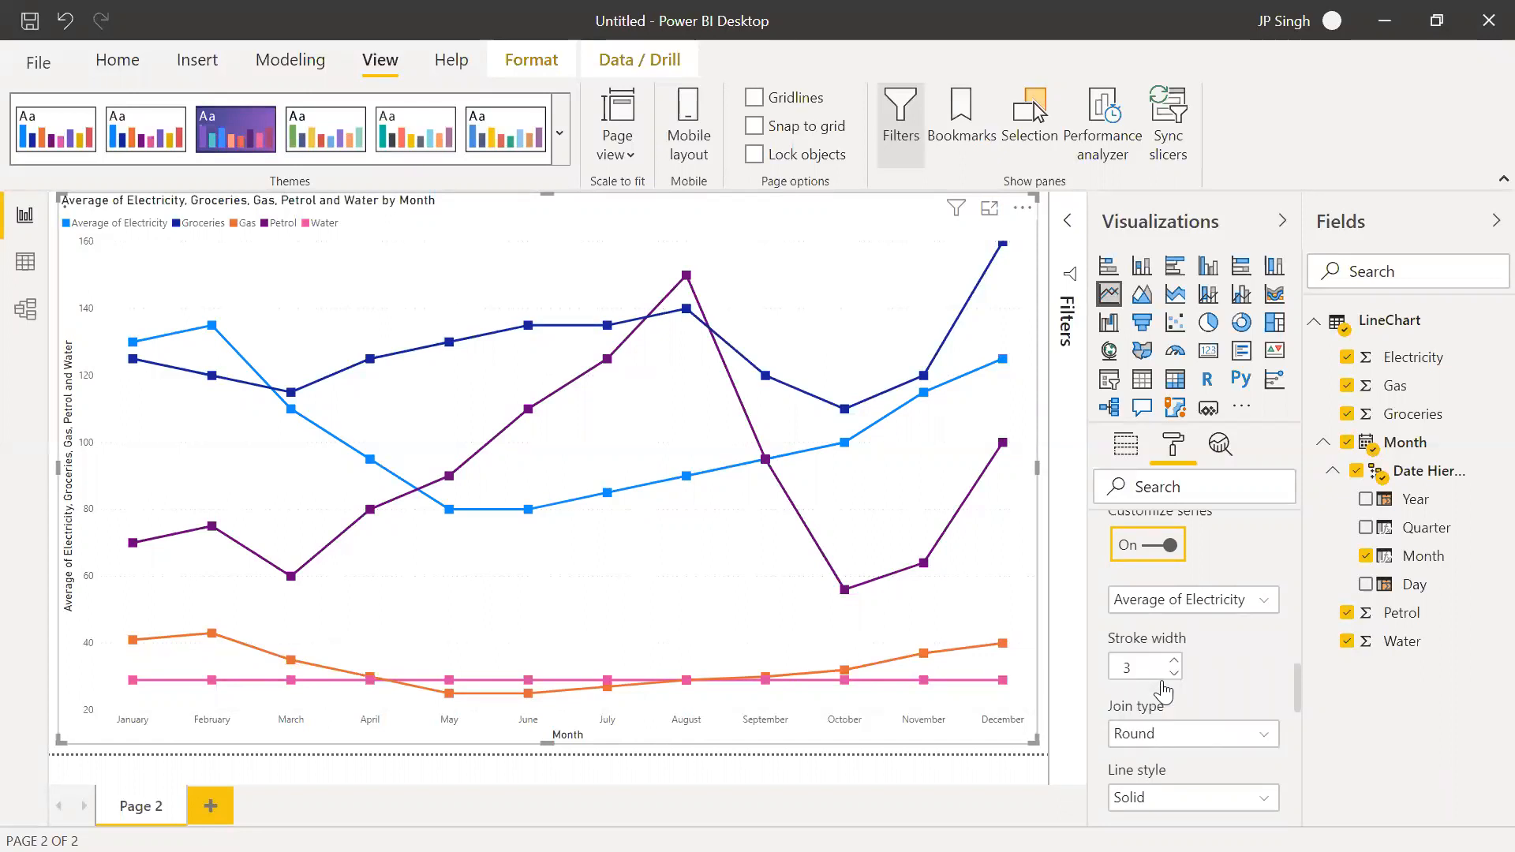
# Set the line style of the Average of Electricity series to Dotted
pyautogui.click(1187, 801)
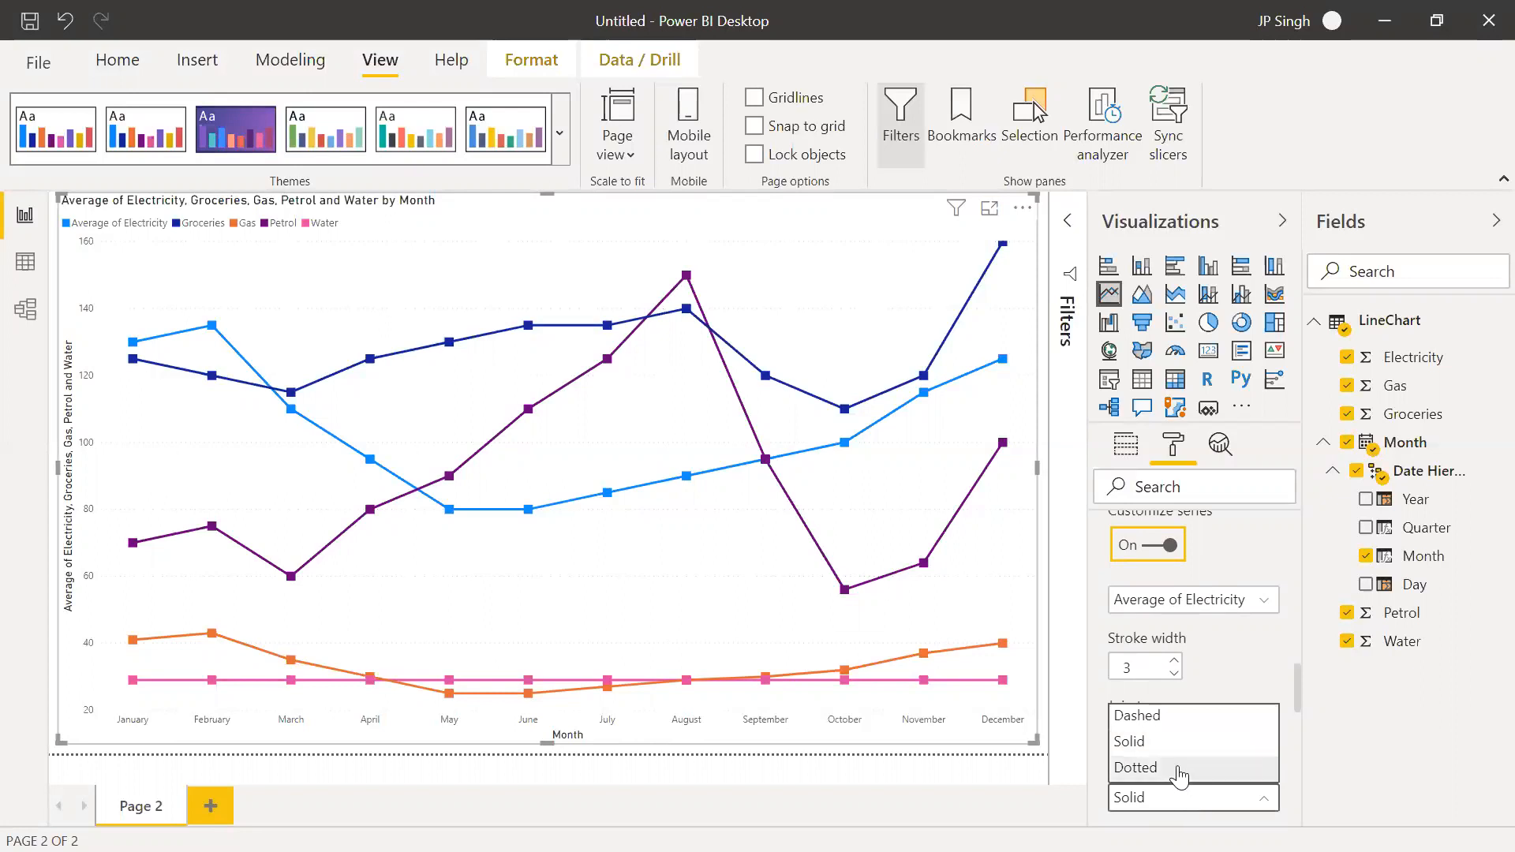
pyautogui.click(1179, 769)
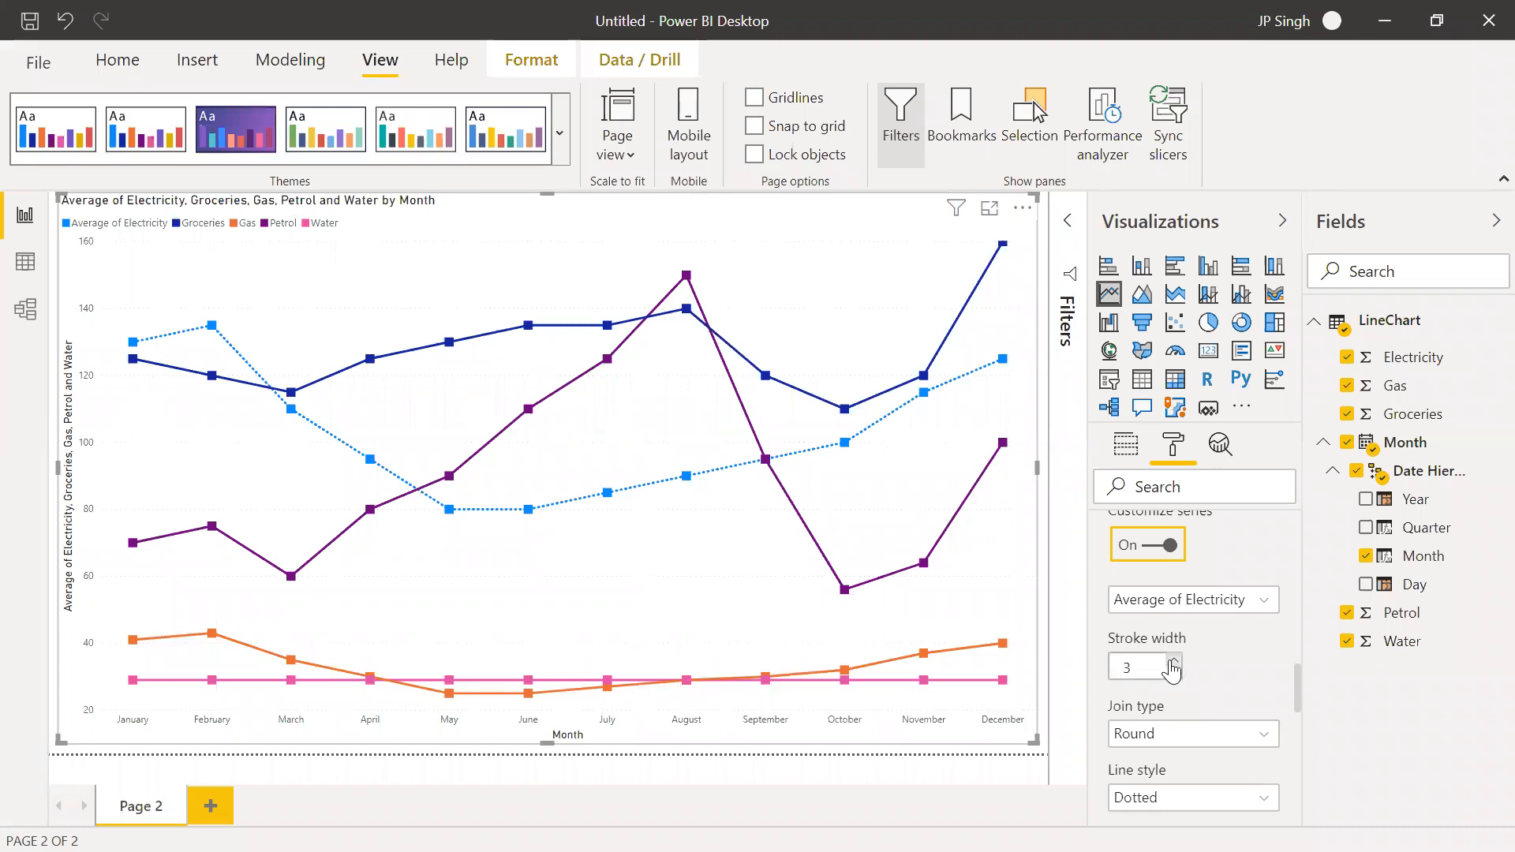
pyautogui.click(1236, 608)
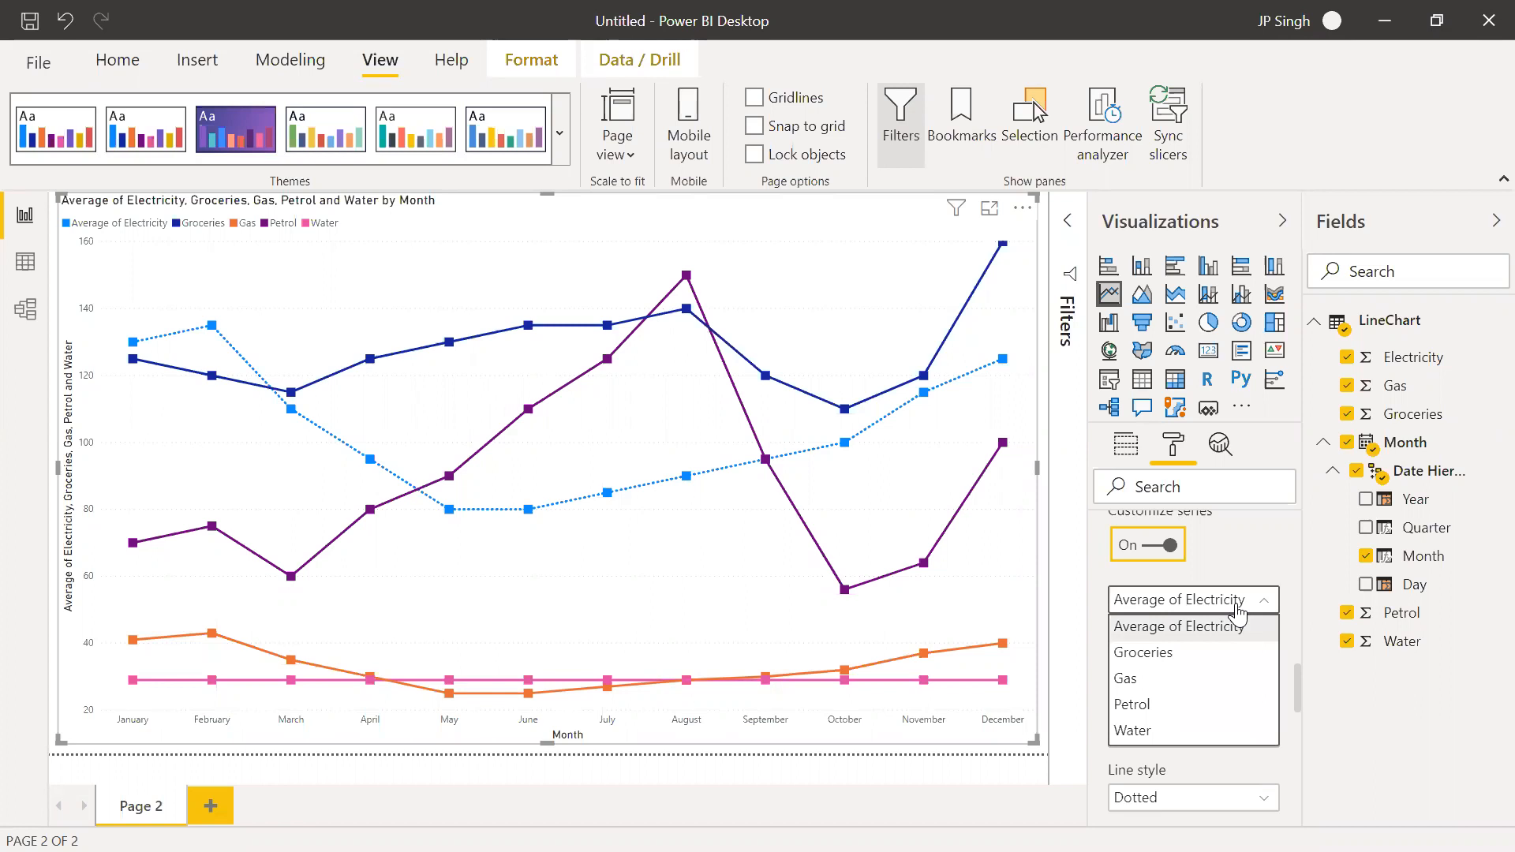
pyautogui.click(1255, 567)
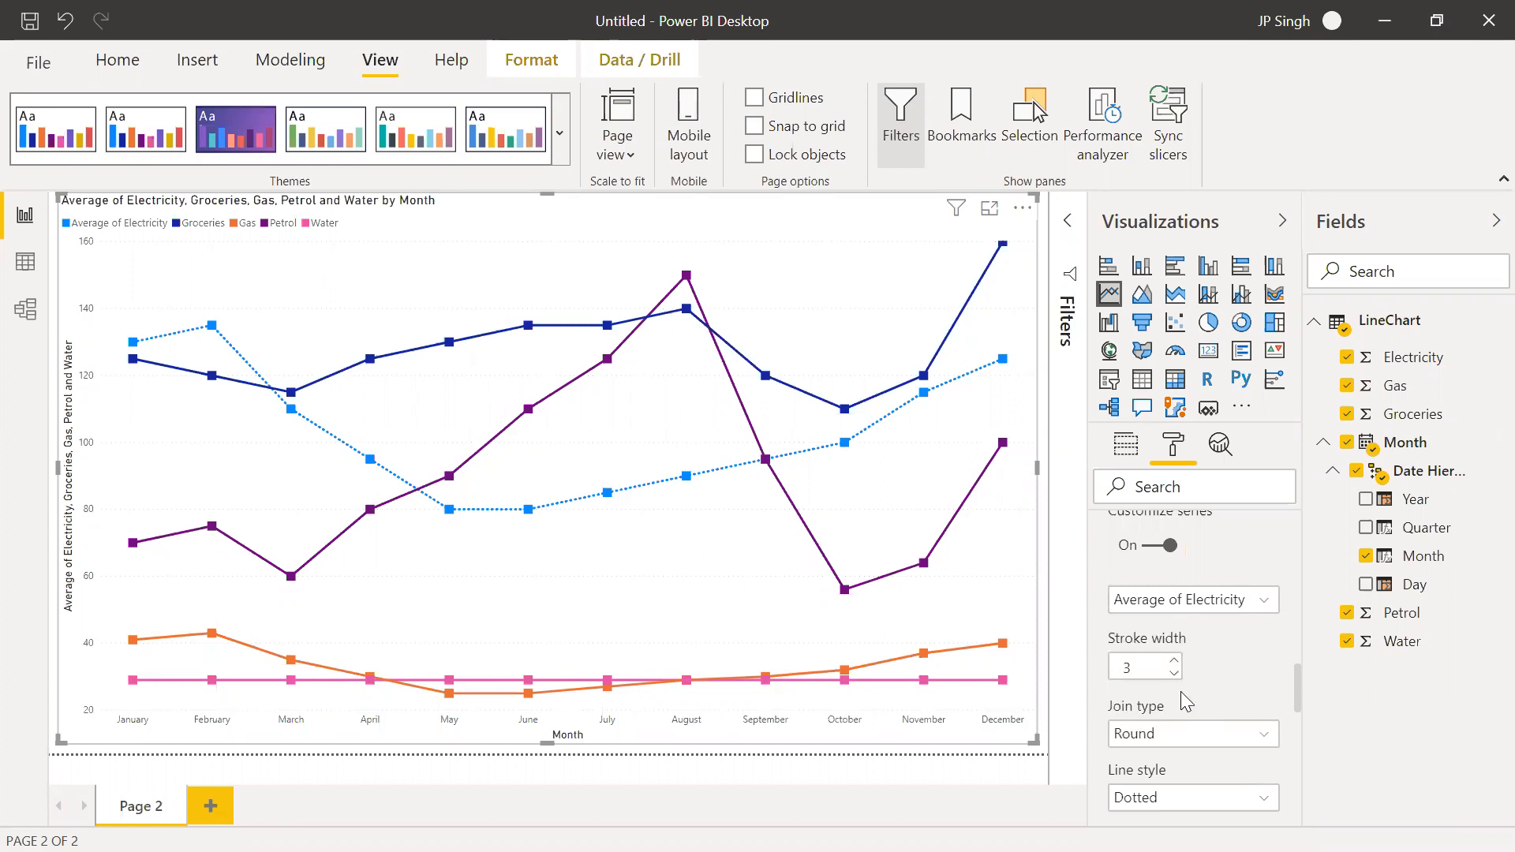
# Try stroke width 4 and the Bevel join type on the Average of Electricity line, restoring width 3 and Round
pyautogui.click(1173, 663)
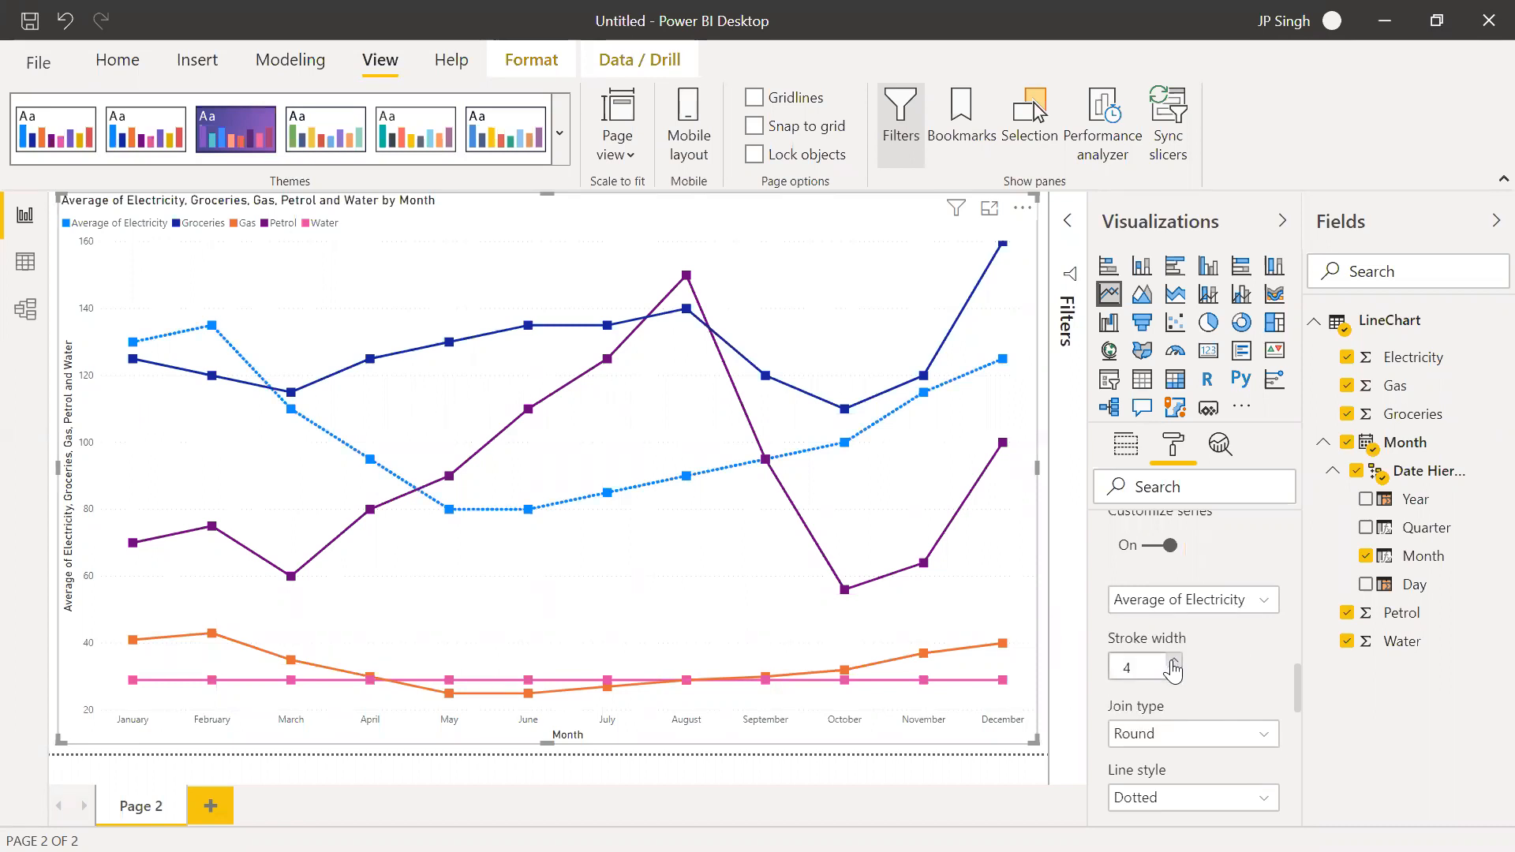
pyautogui.click(1174, 673)
pyautogui.click(1211, 738)
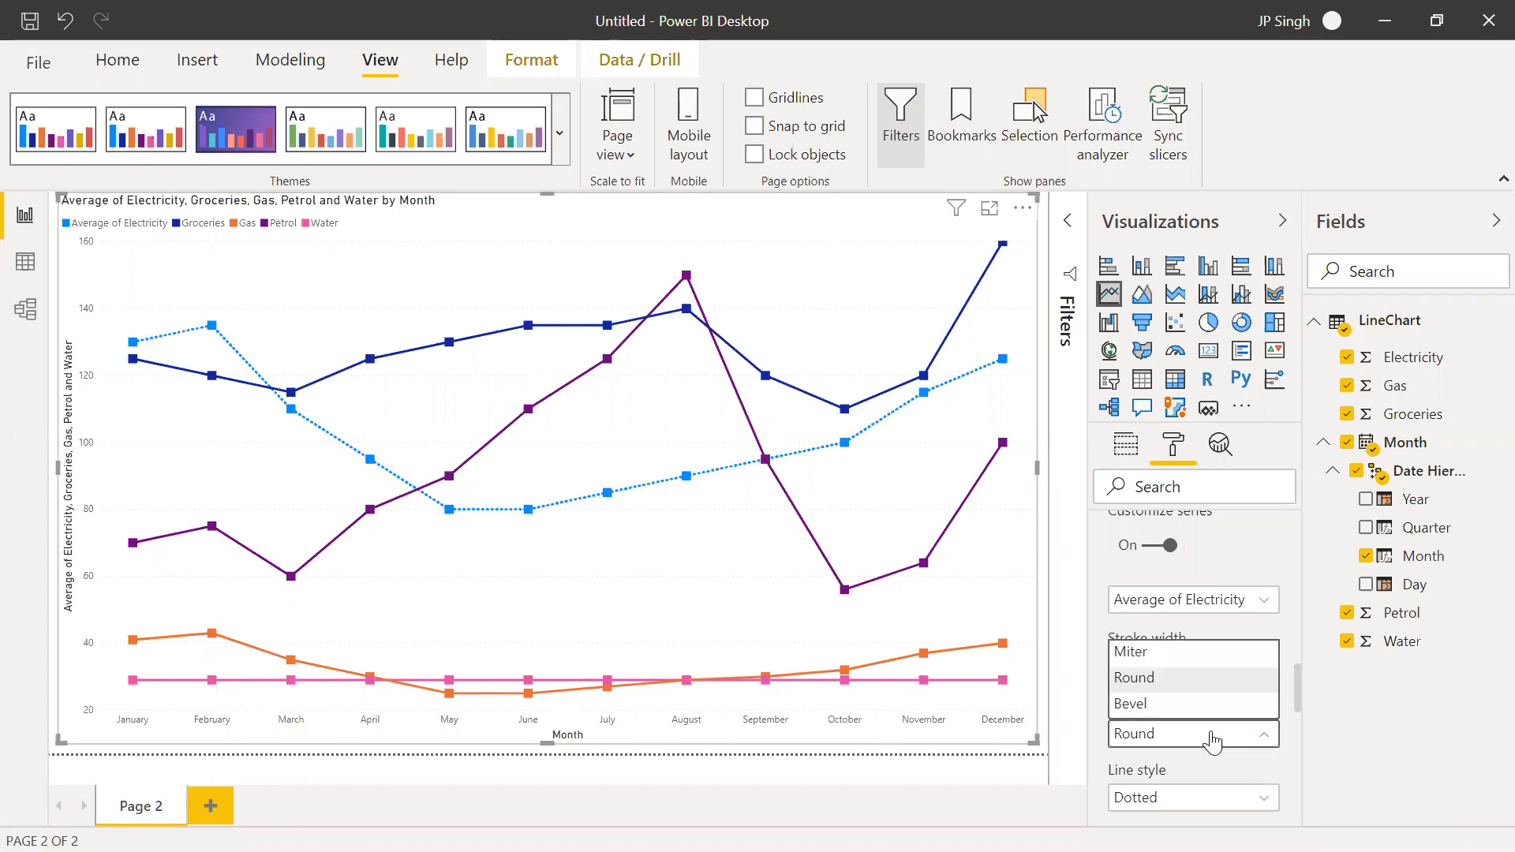
pyautogui.click(1182, 703)
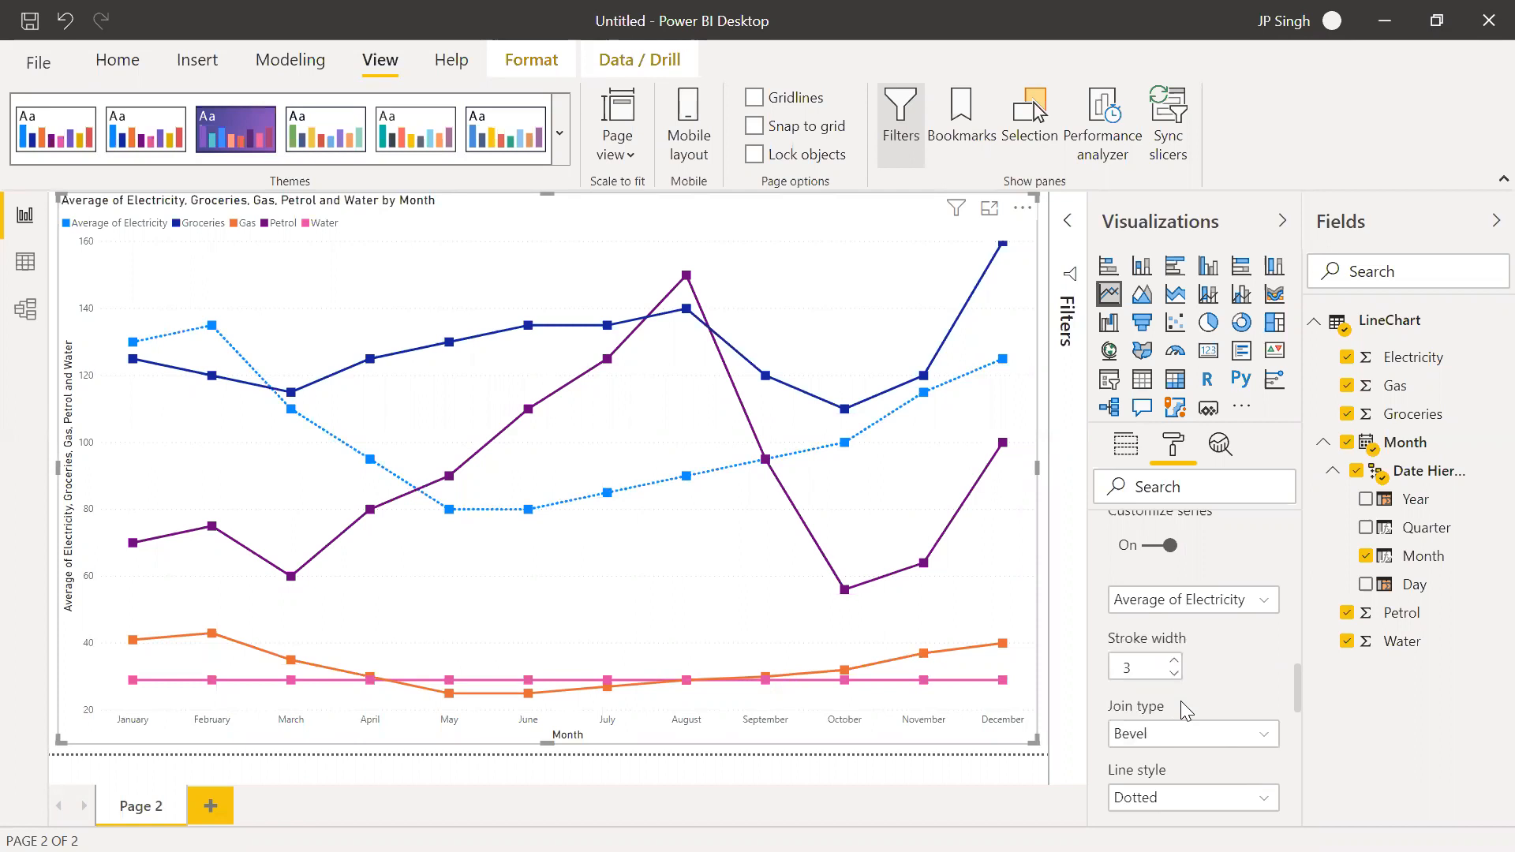
pyautogui.click(1184, 735)
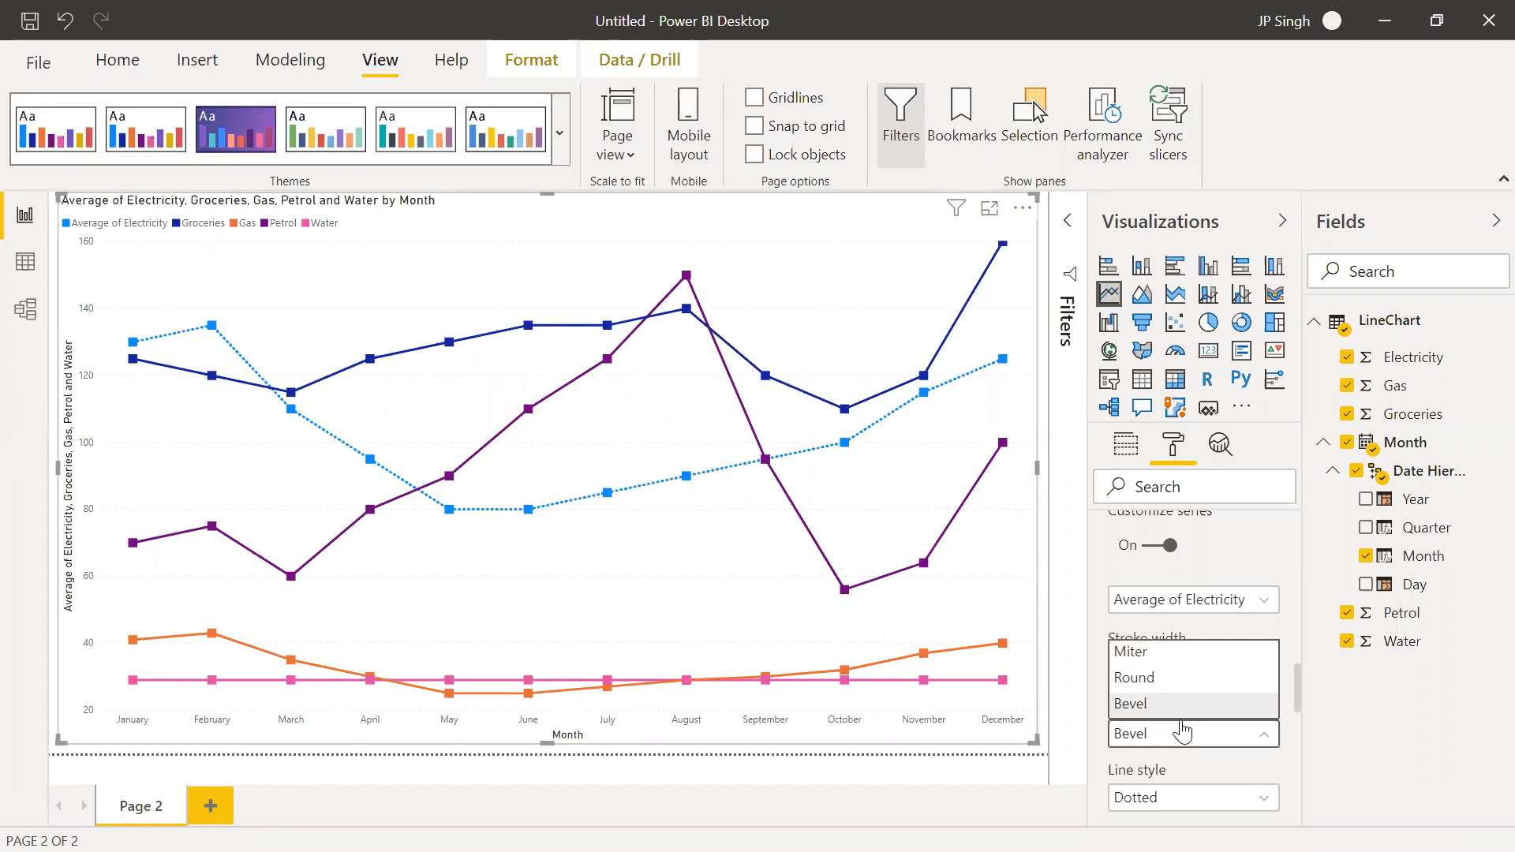
pyautogui.click(1173, 677)
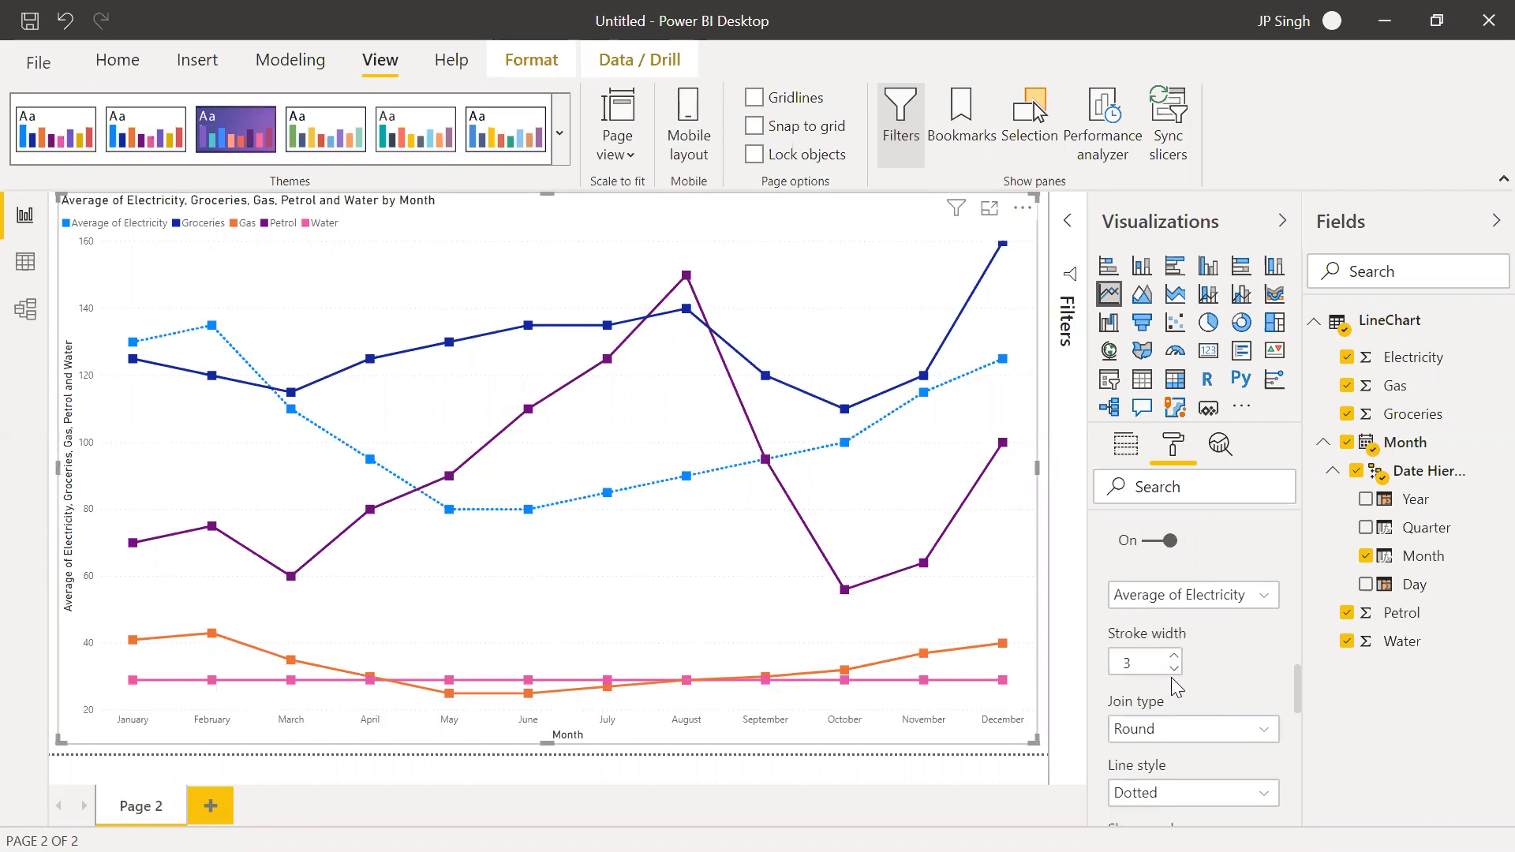
# Choose the Water series for customization and set its line style to Dashed
pyautogui.scroll(-1, 1226, 715)
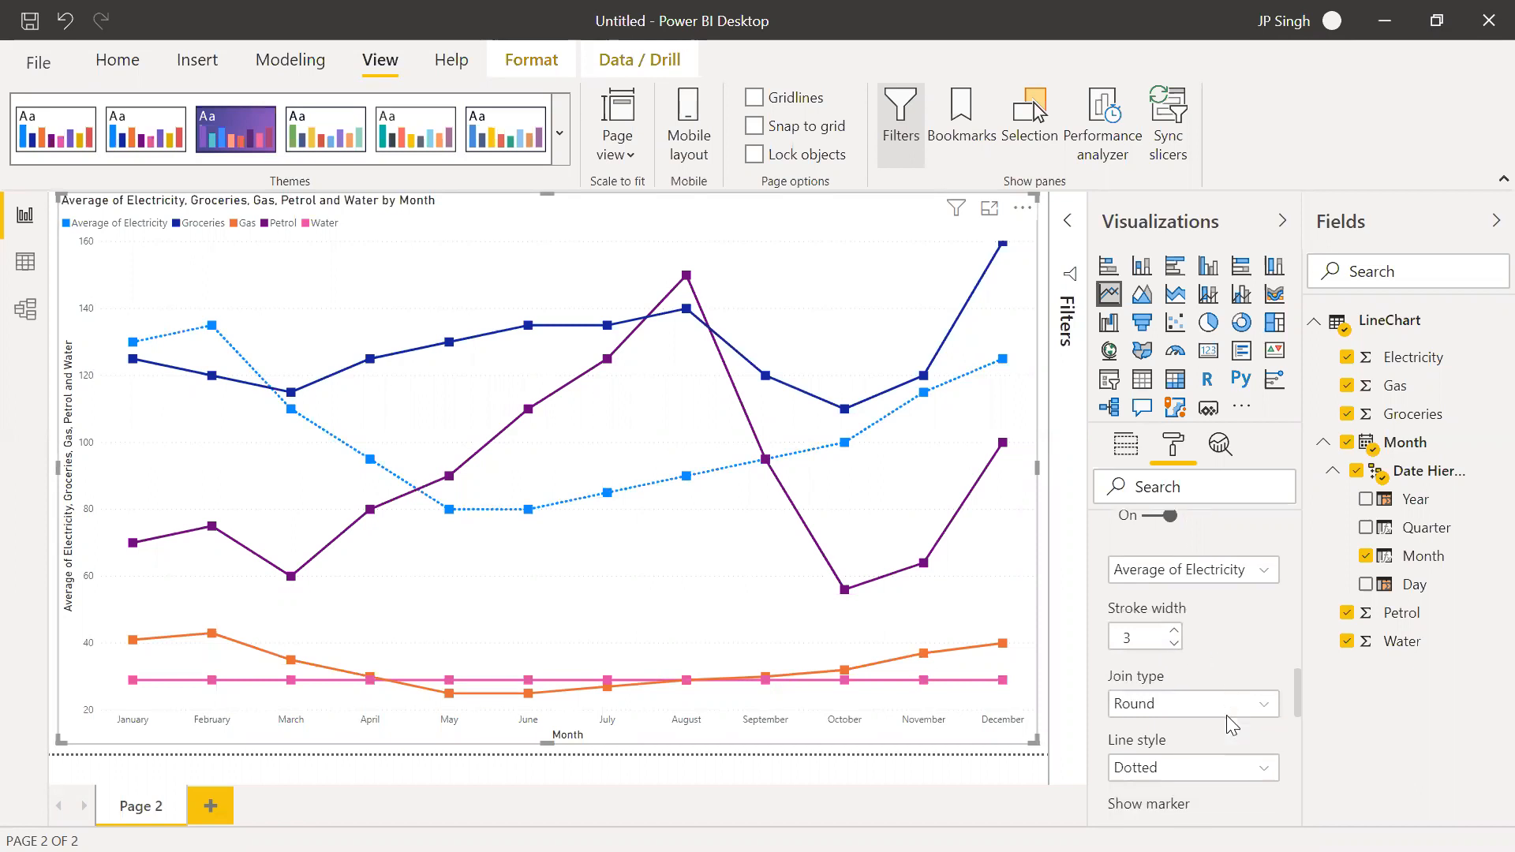
pyautogui.scroll(-2, 1226, 715)
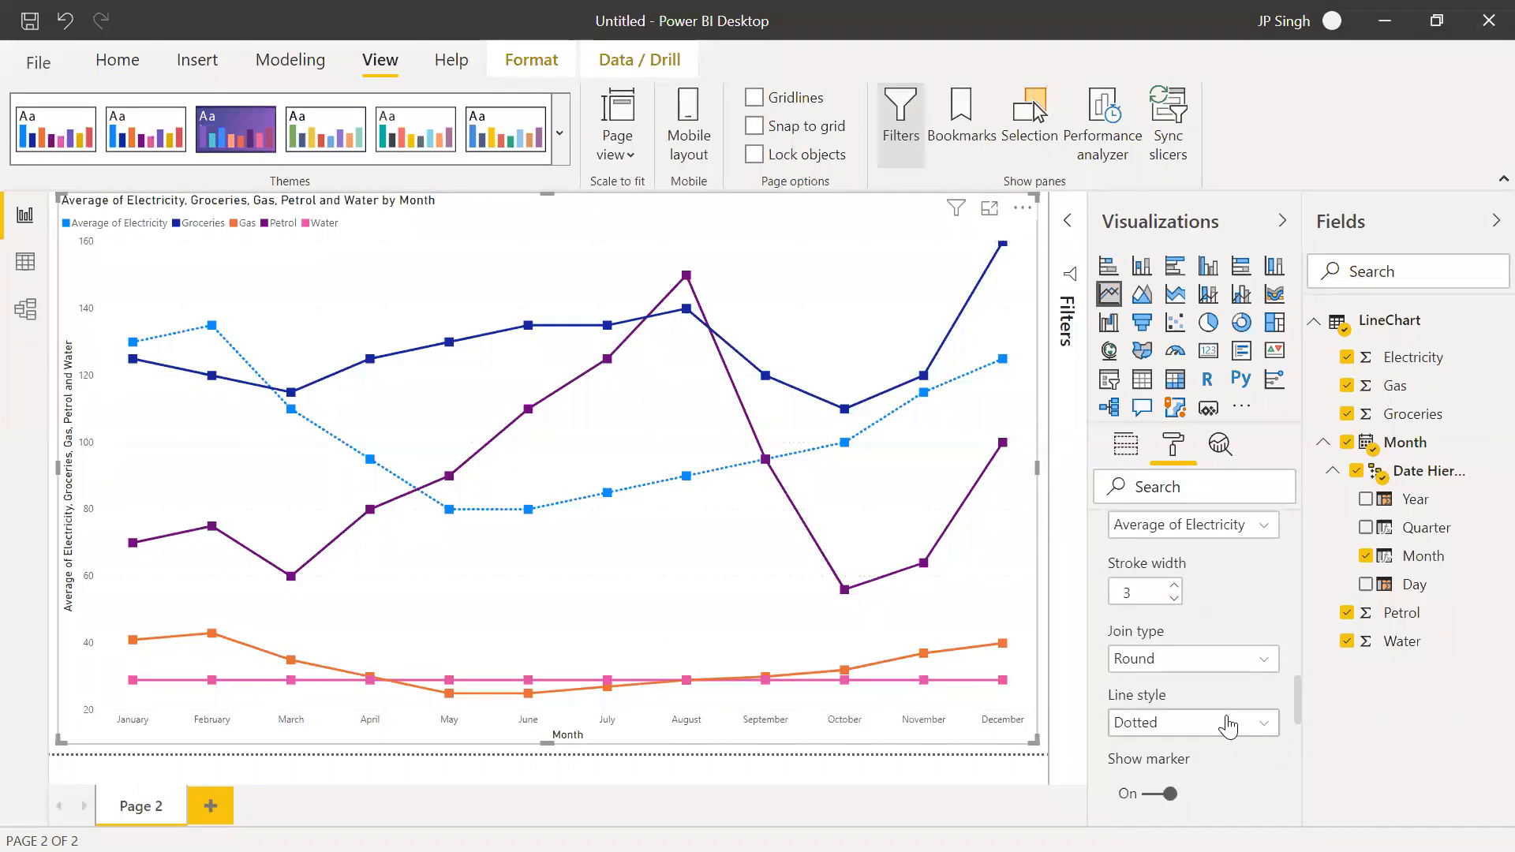
pyautogui.scroll(-1, 1227, 720)
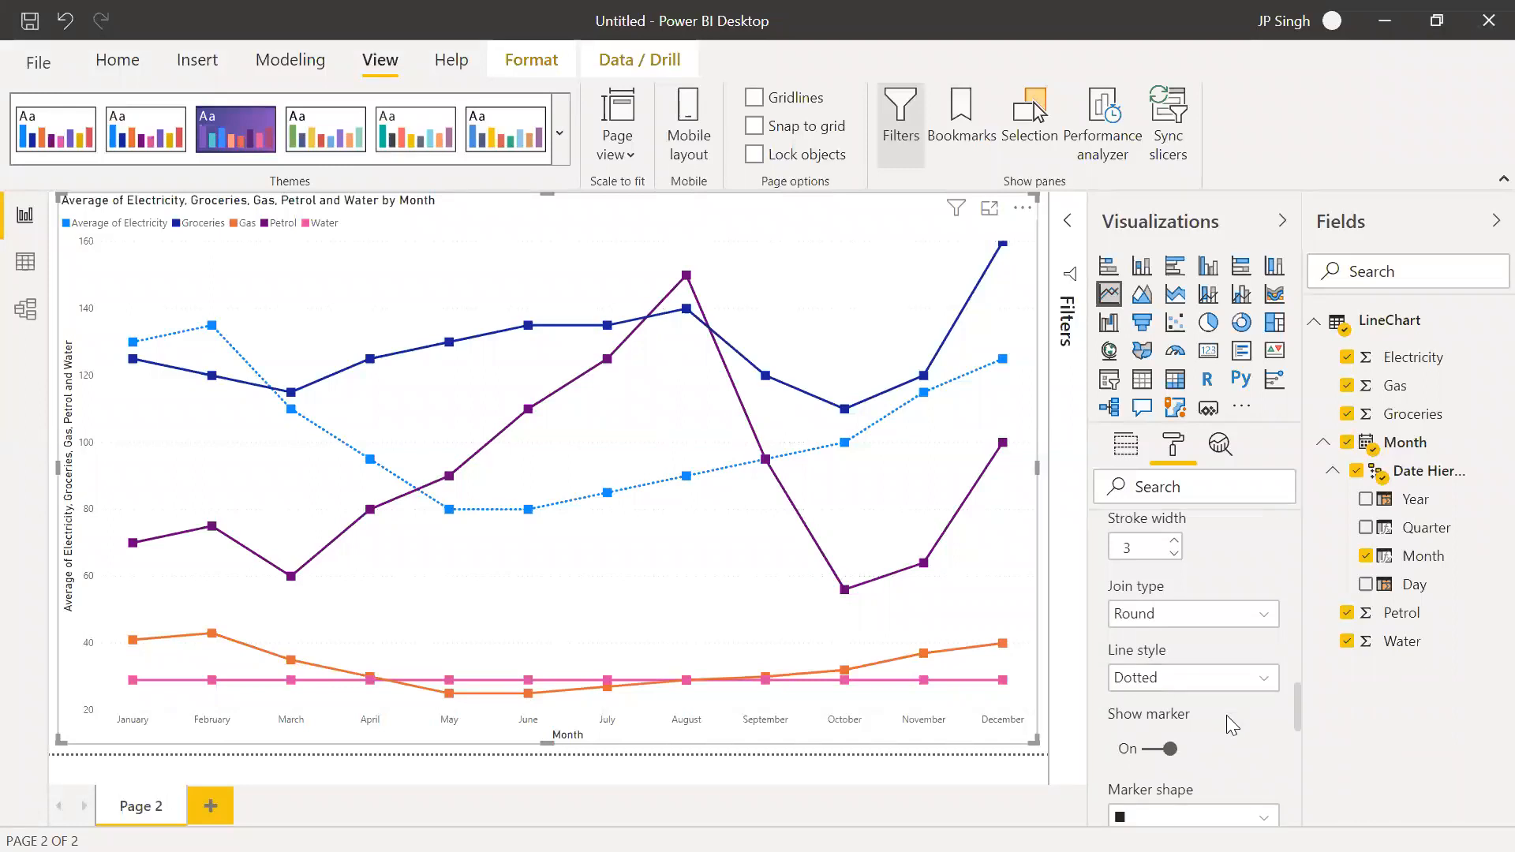
pyautogui.scroll(6, 1226, 715)
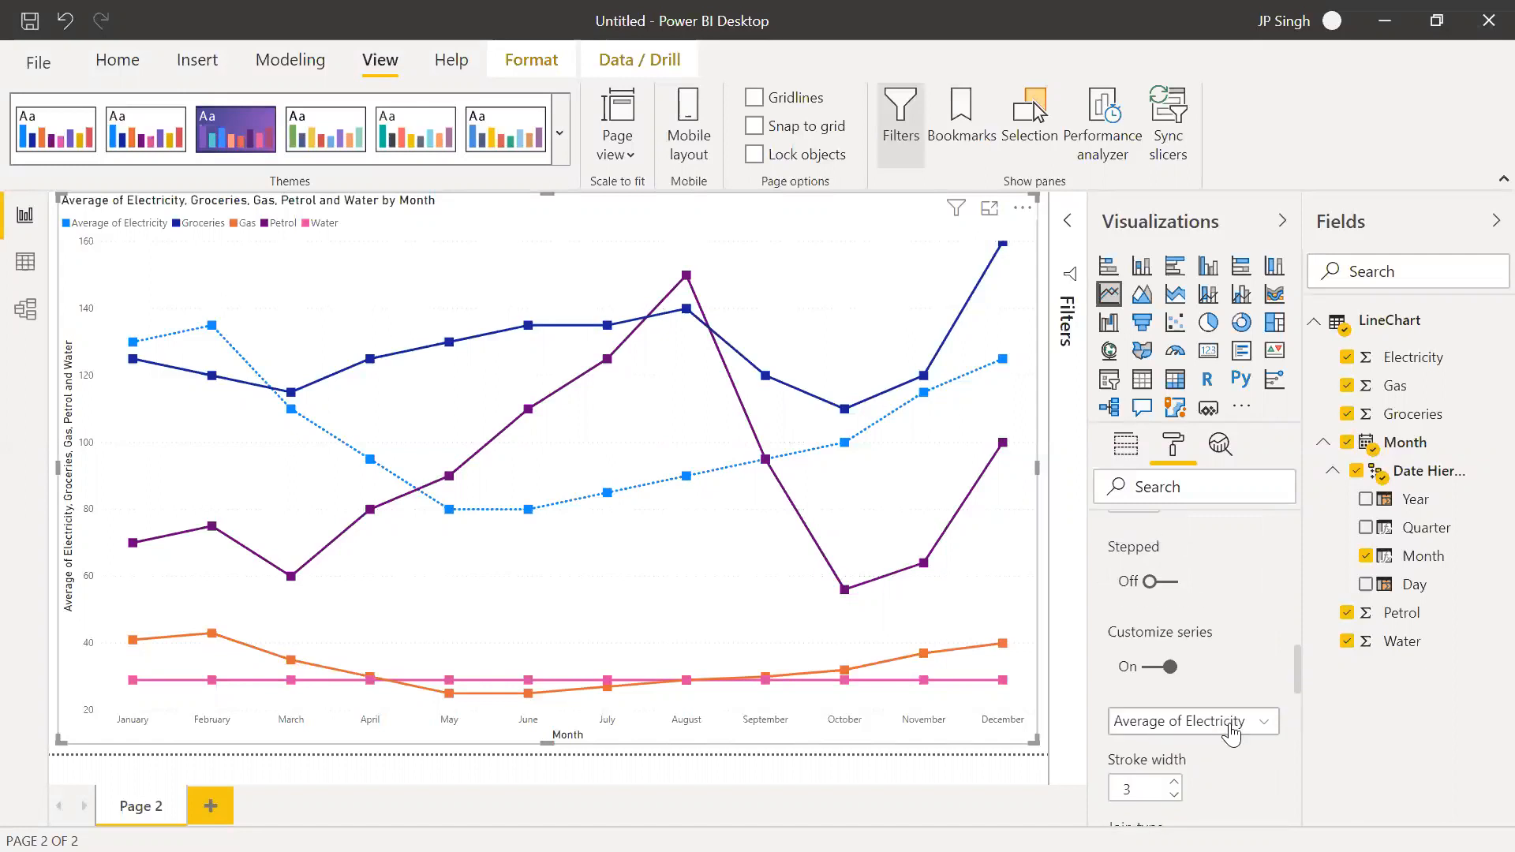
pyautogui.click(1230, 724)
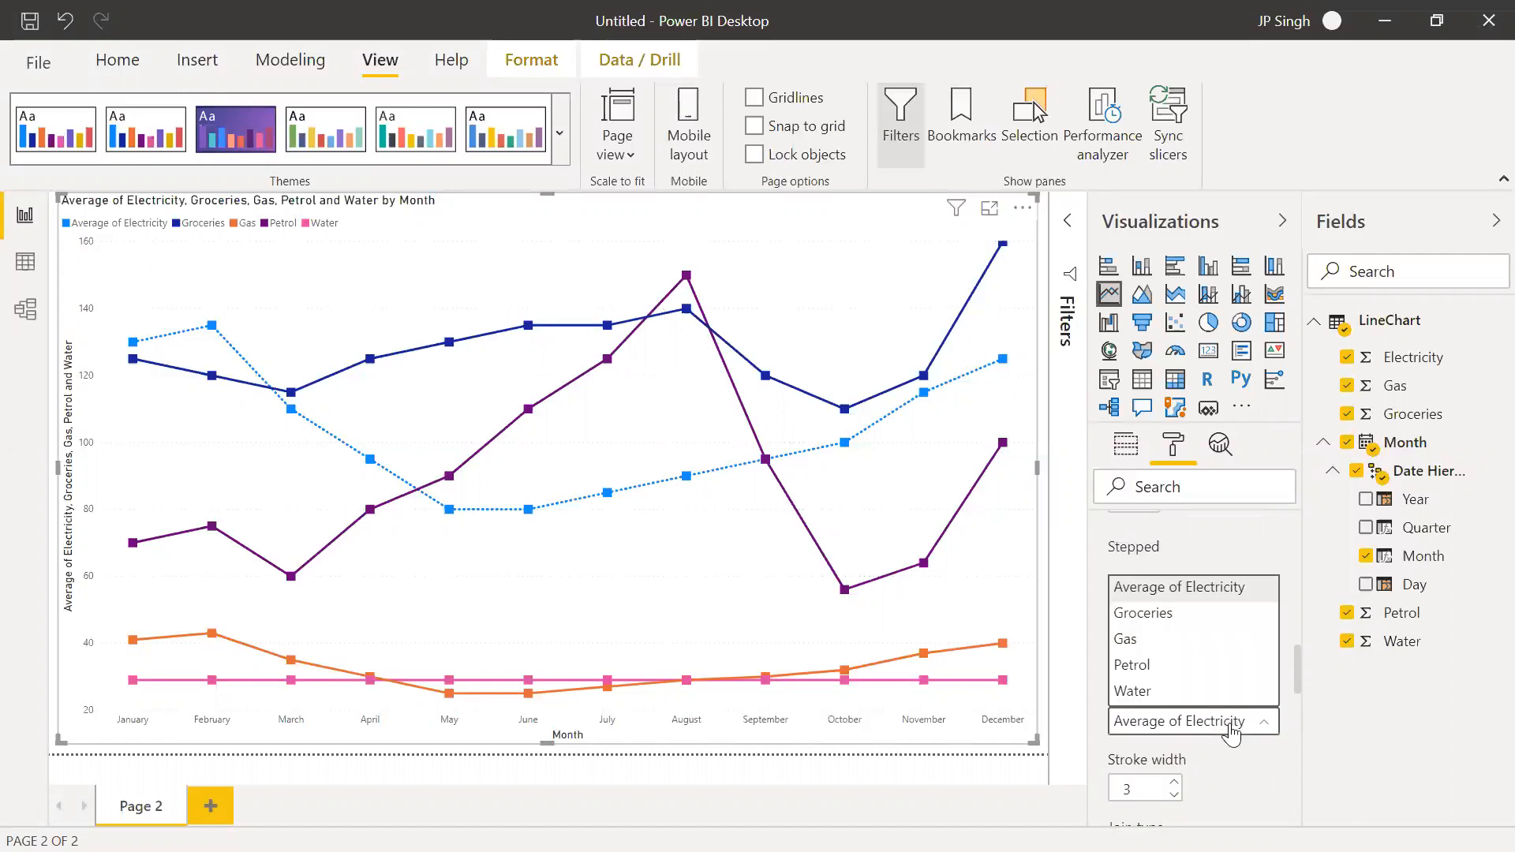
pyautogui.click(1146, 691)
pyautogui.click(1185, 727)
pyautogui.click(1186, 727)
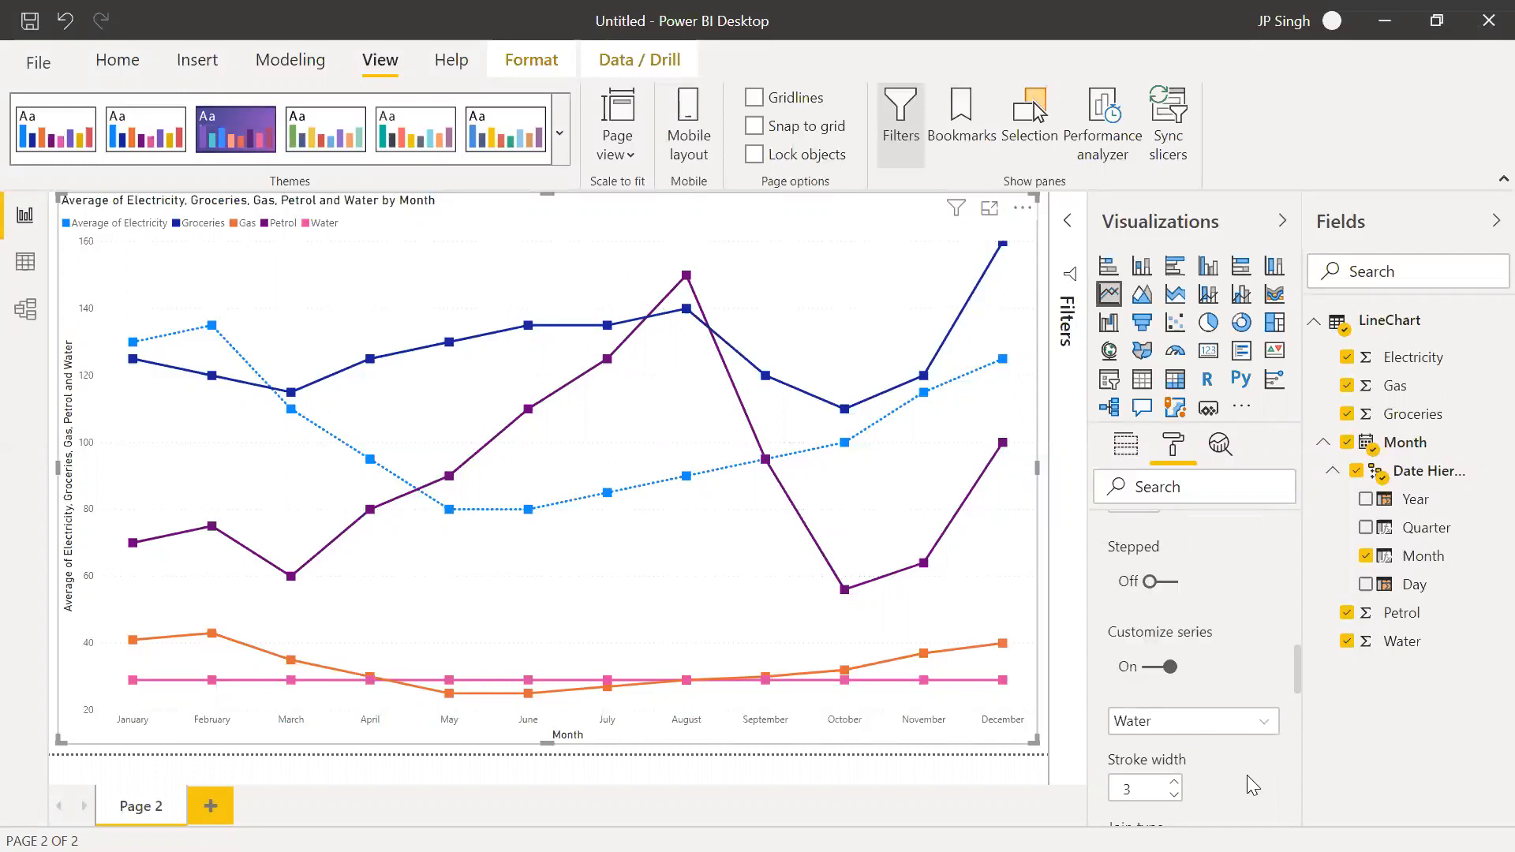
pyautogui.scroll(-3, 1247, 775)
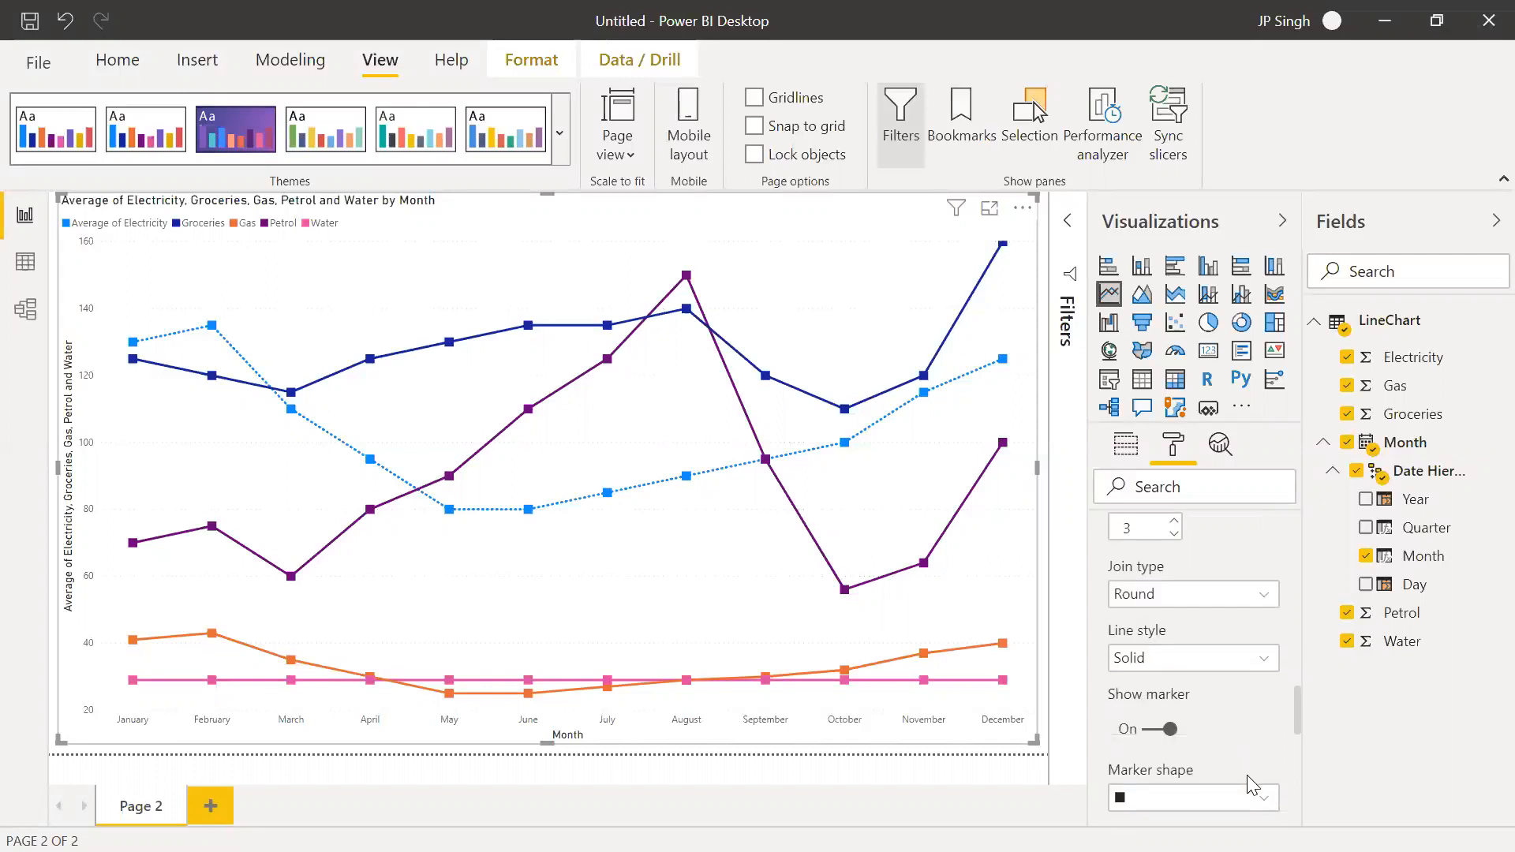
pyautogui.click(1241, 665)
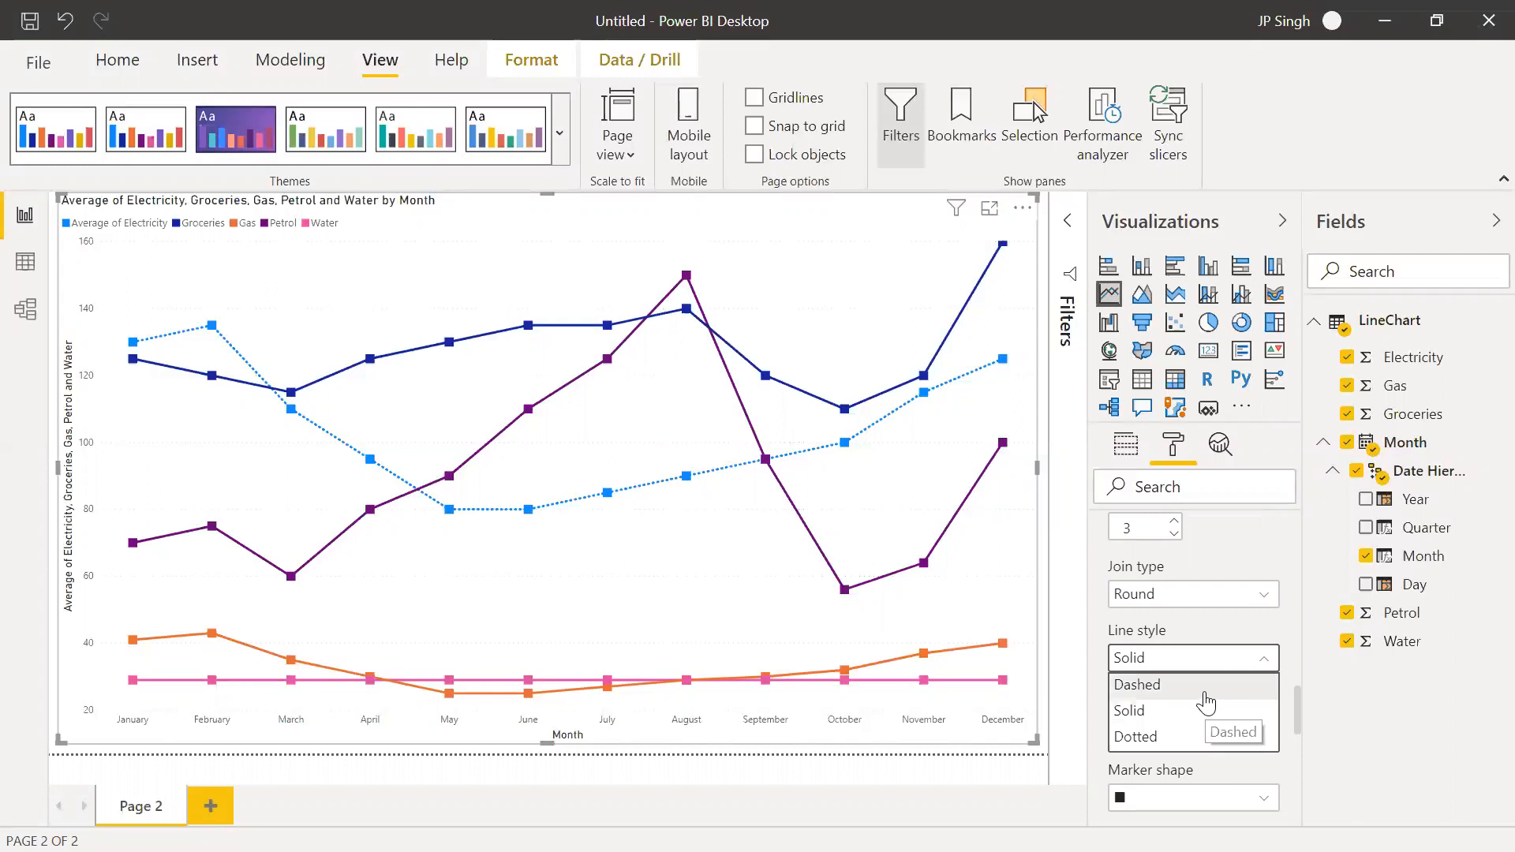
pyautogui.click(1207, 689)
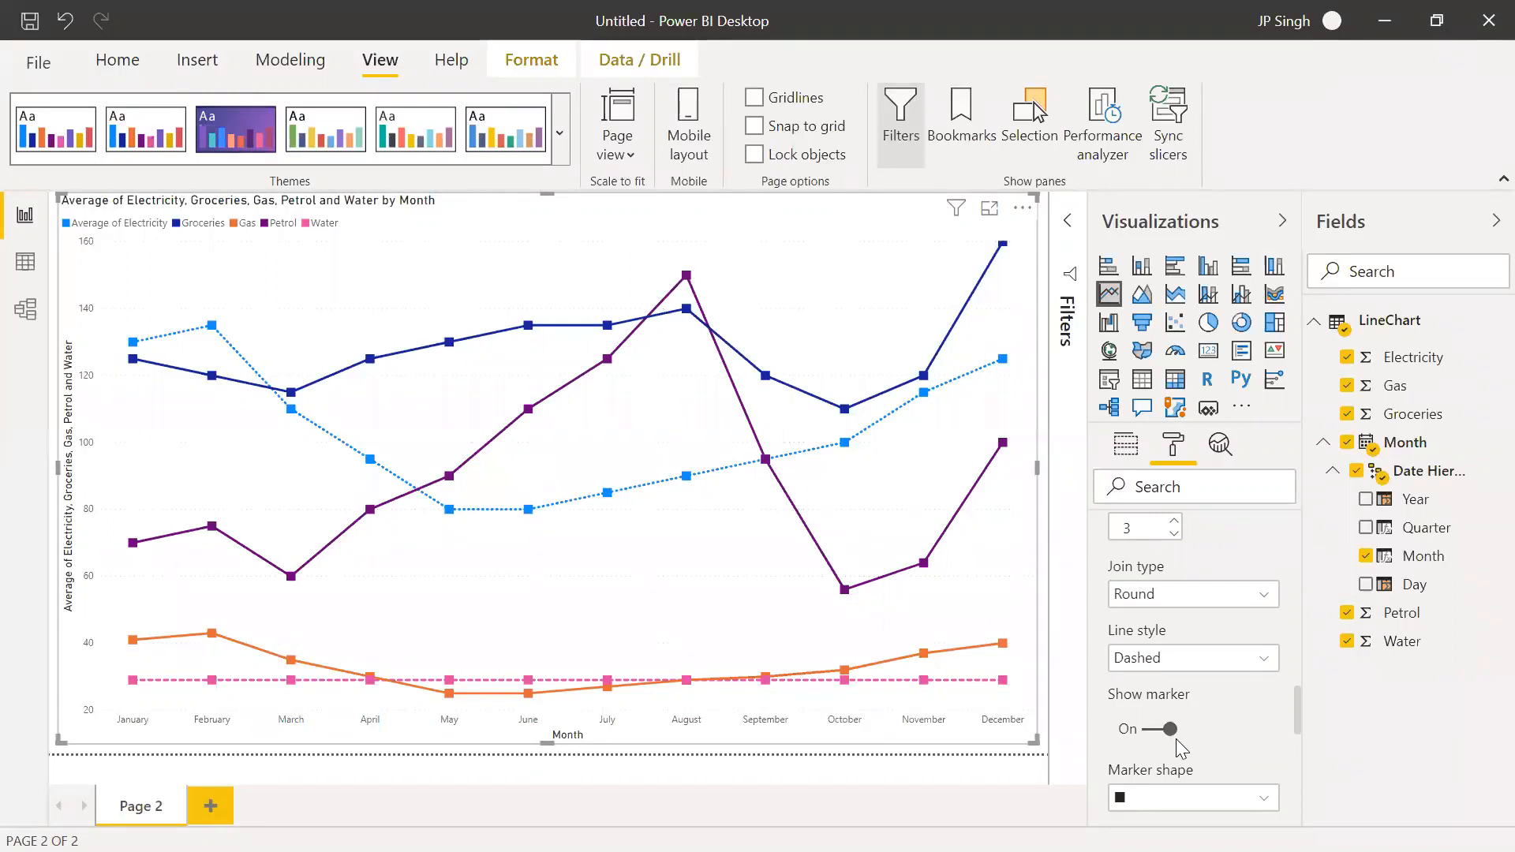
# Change the Water series' marker shape to a triangle
pyautogui.scroll(-1, 1181, 748)
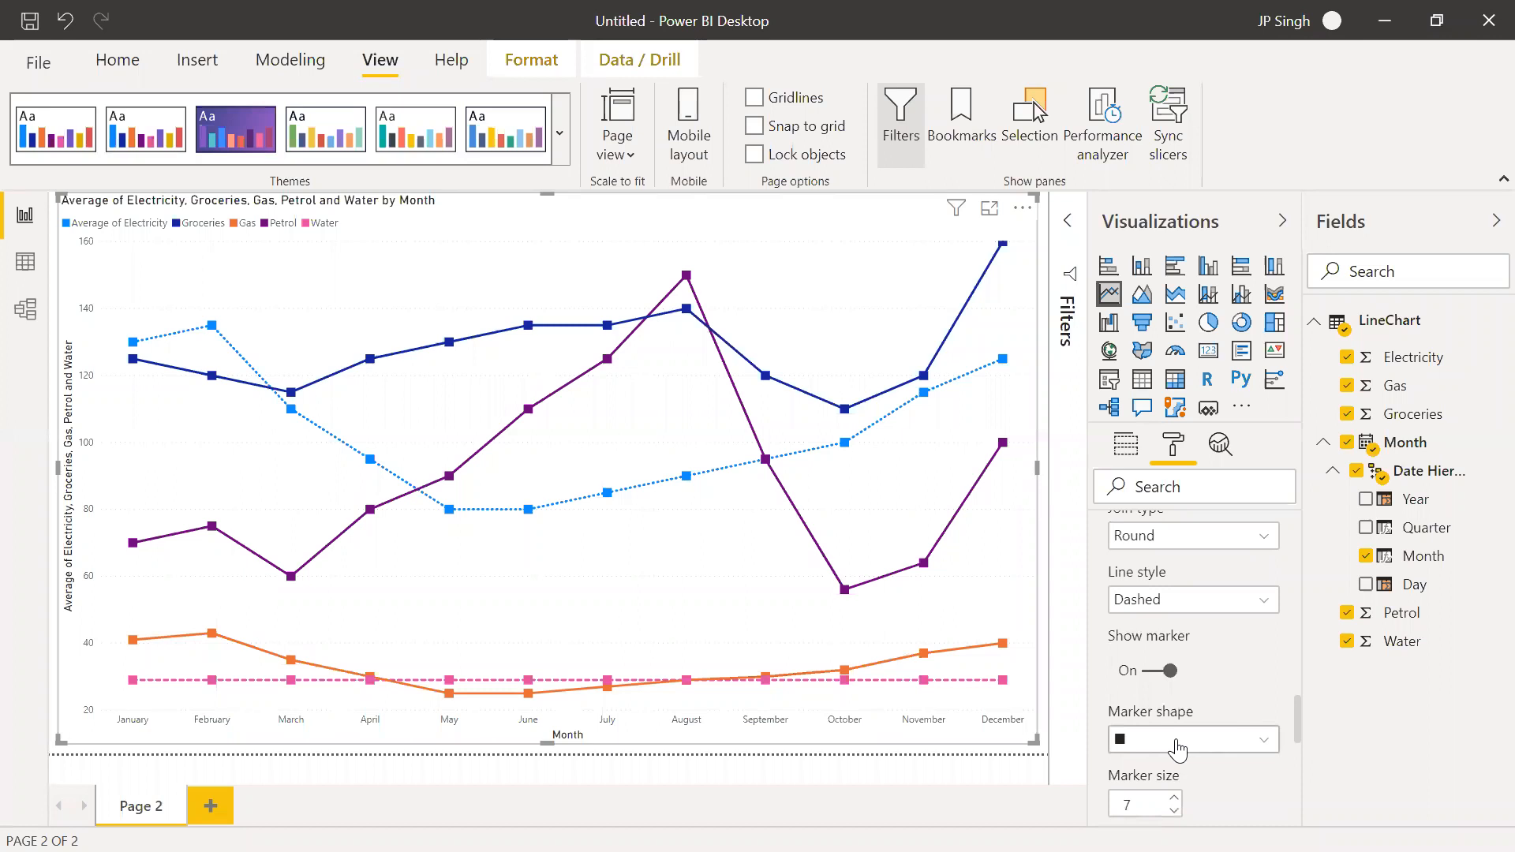
pyautogui.click(1178, 746)
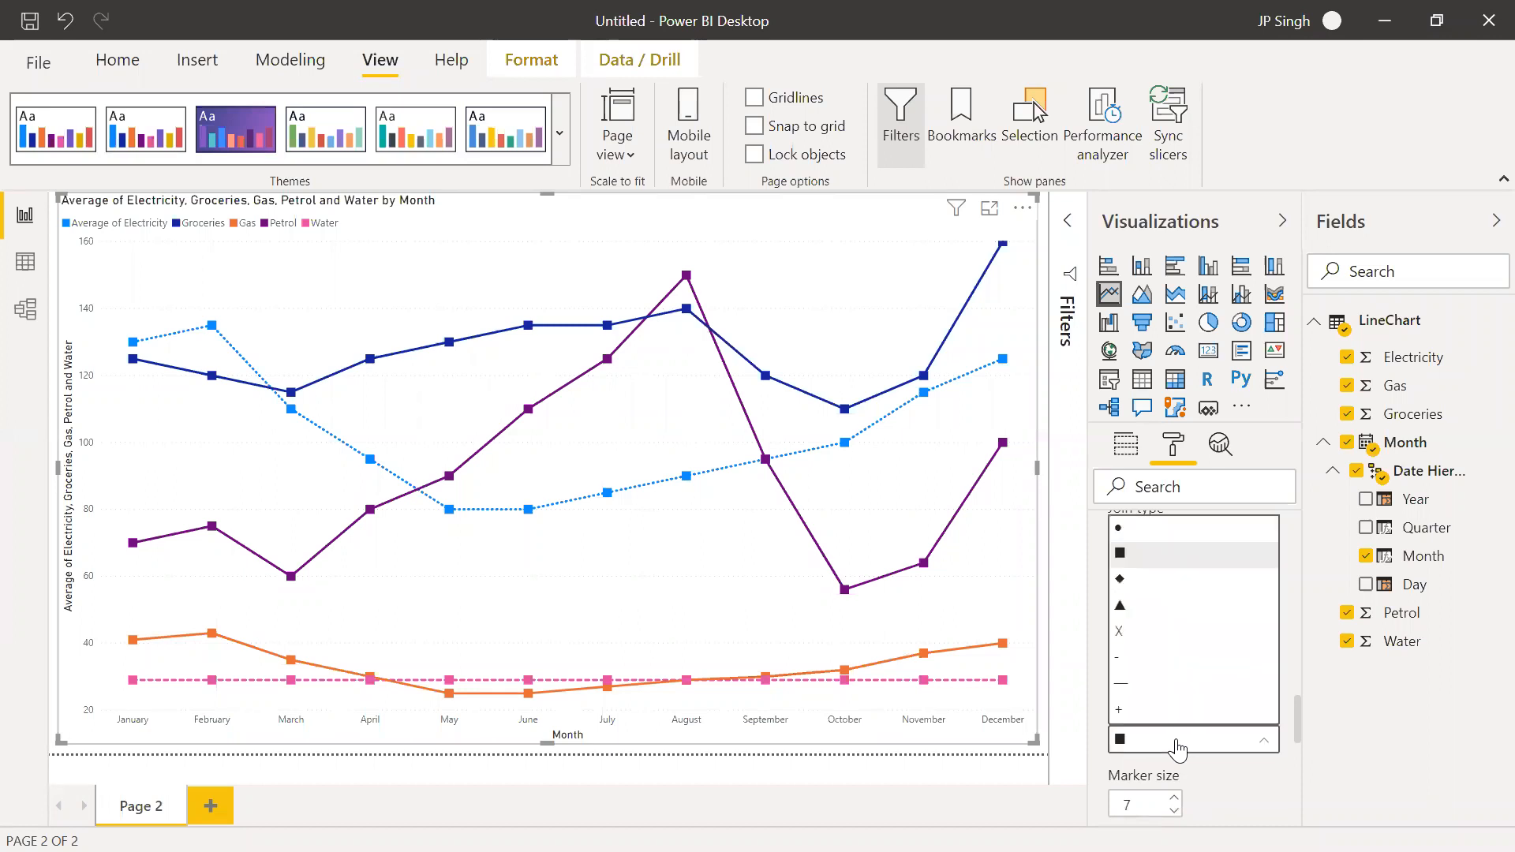
pyautogui.click(1148, 616)
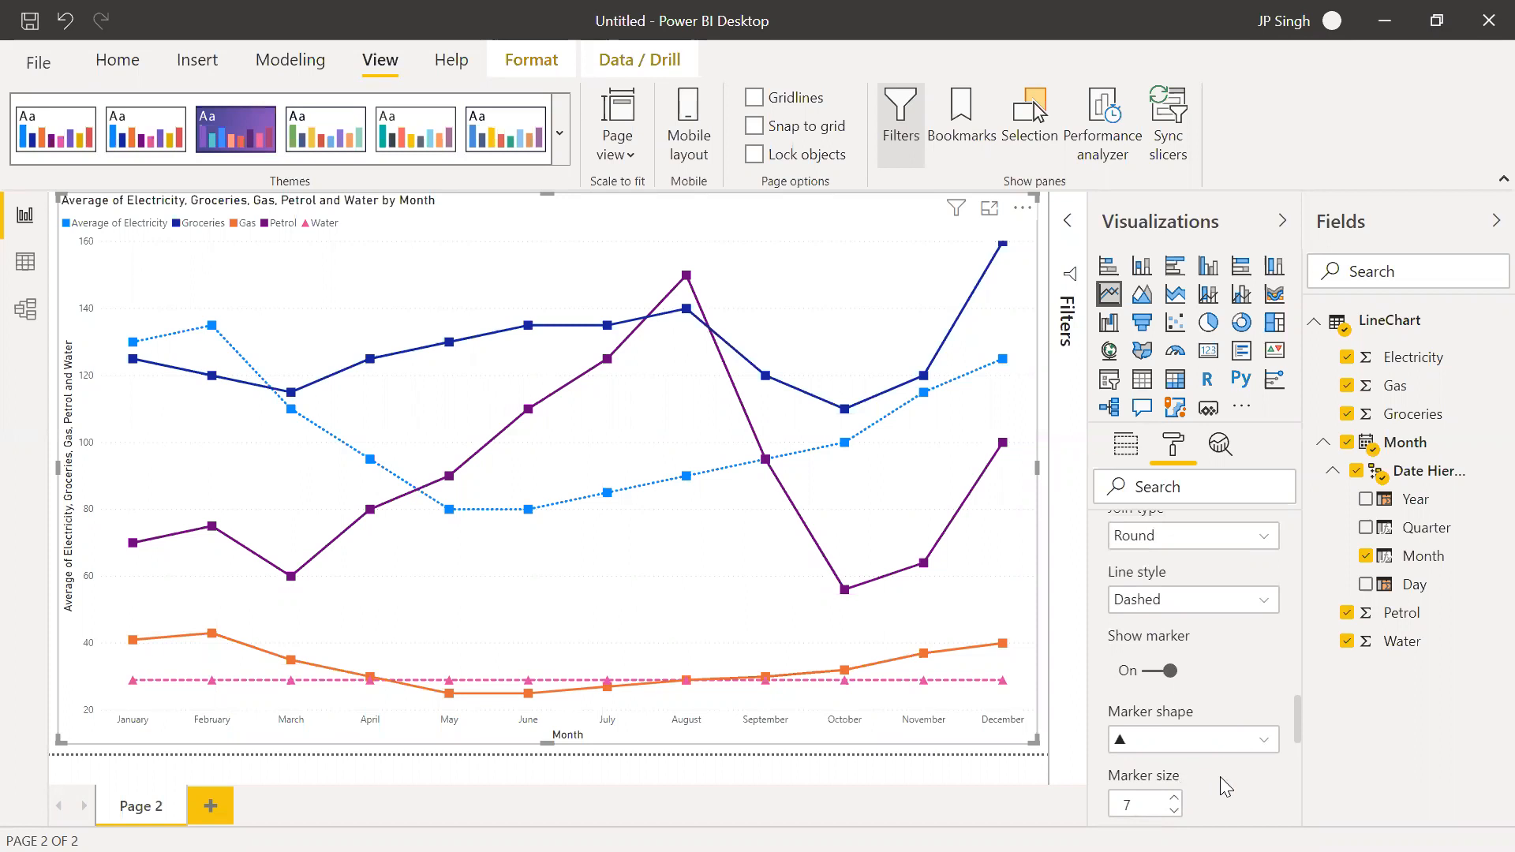
pyautogui.scroll(-3, 1220, 787)
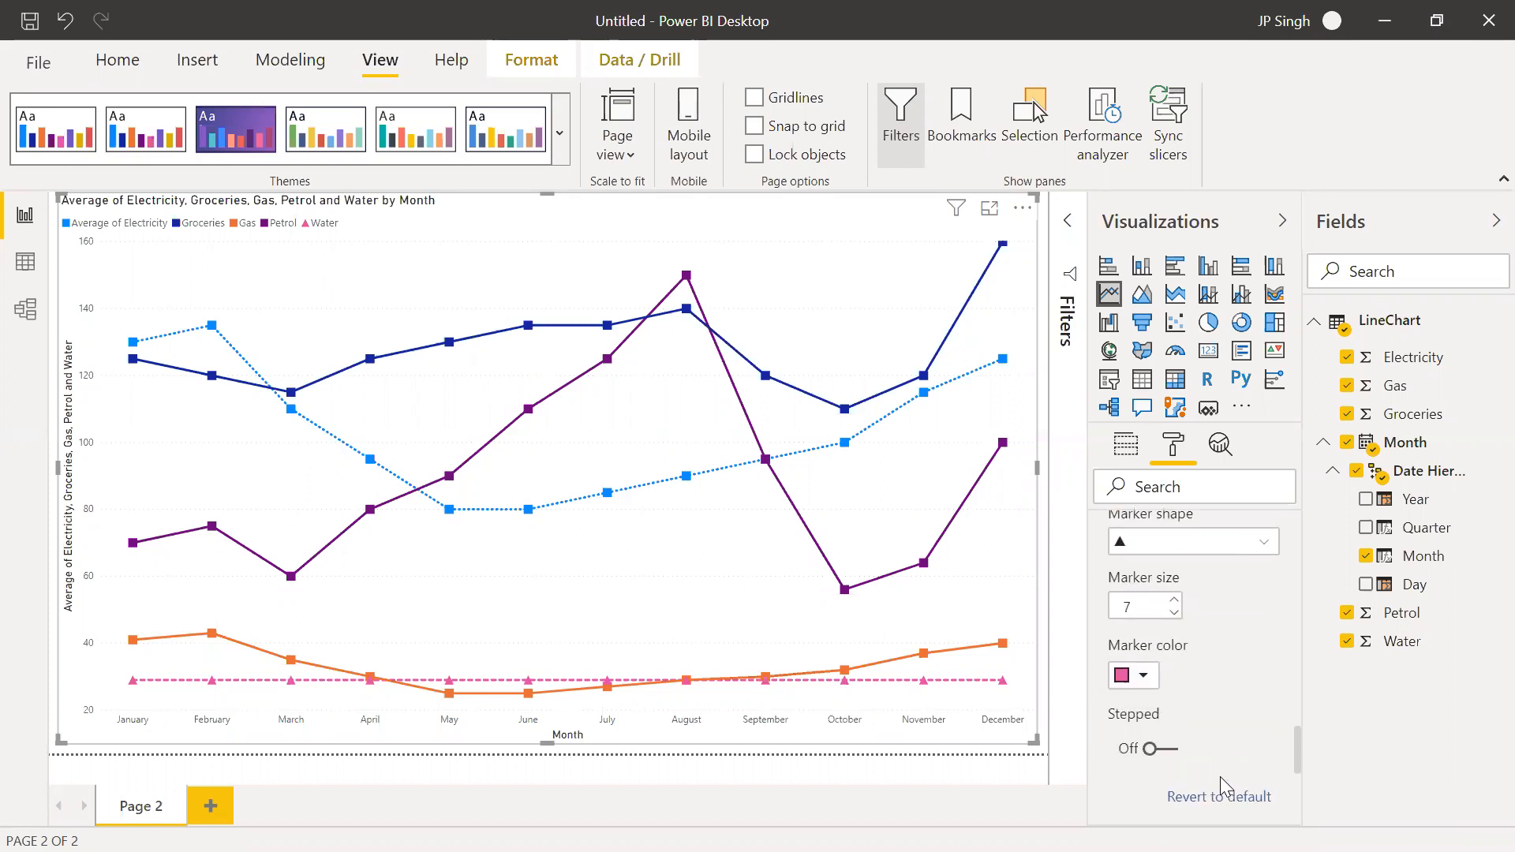
# Choose the Groceries series for customization and set its line style to Dotted
pyautogui.scroll(1, 1184, 695)
pyautogui.scroll(1, 1184, 695)
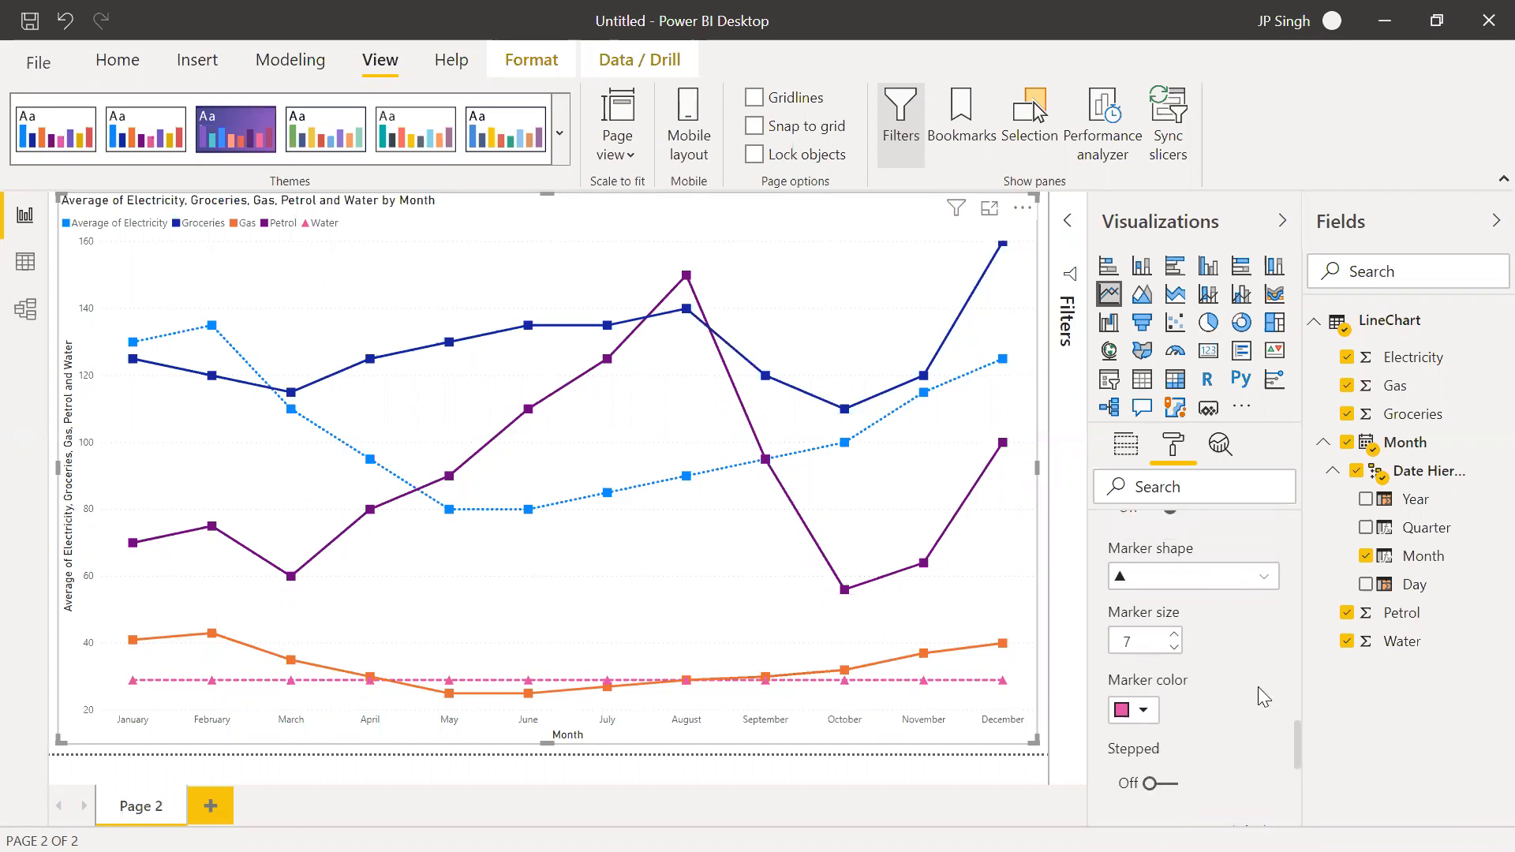
pyautogui.scroll(1, 1253, 685)
pyautogui.scroll(1, 1253, 696)
pyautogui.scroll(2, 1253, 685)
pyautogui.scroll(3, 1253, 686)
pyautogui.scroll(3, 1255, 686)
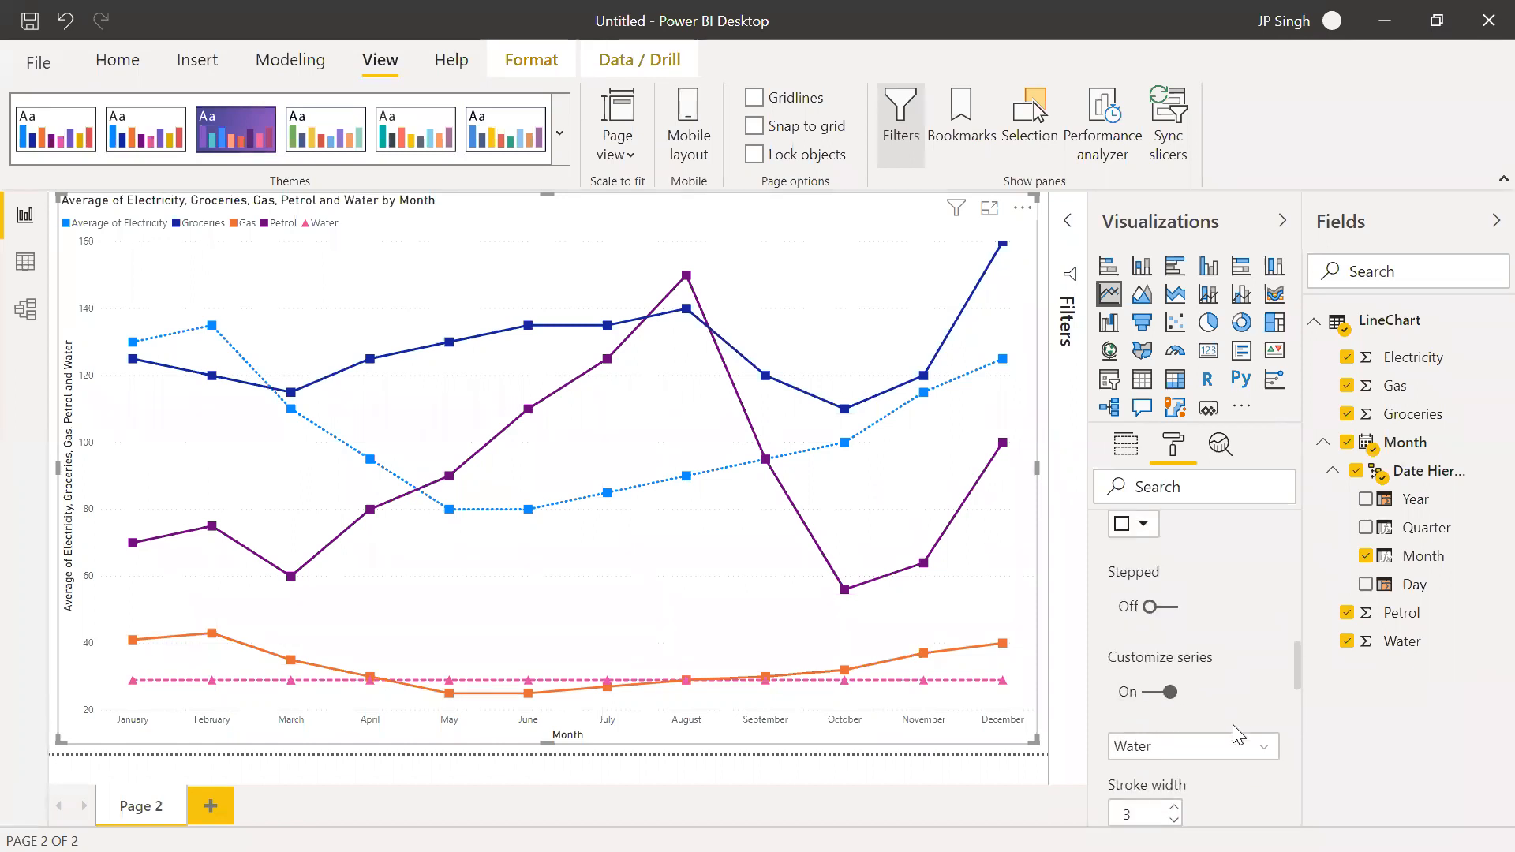
pyautogui.click(1233, 750)
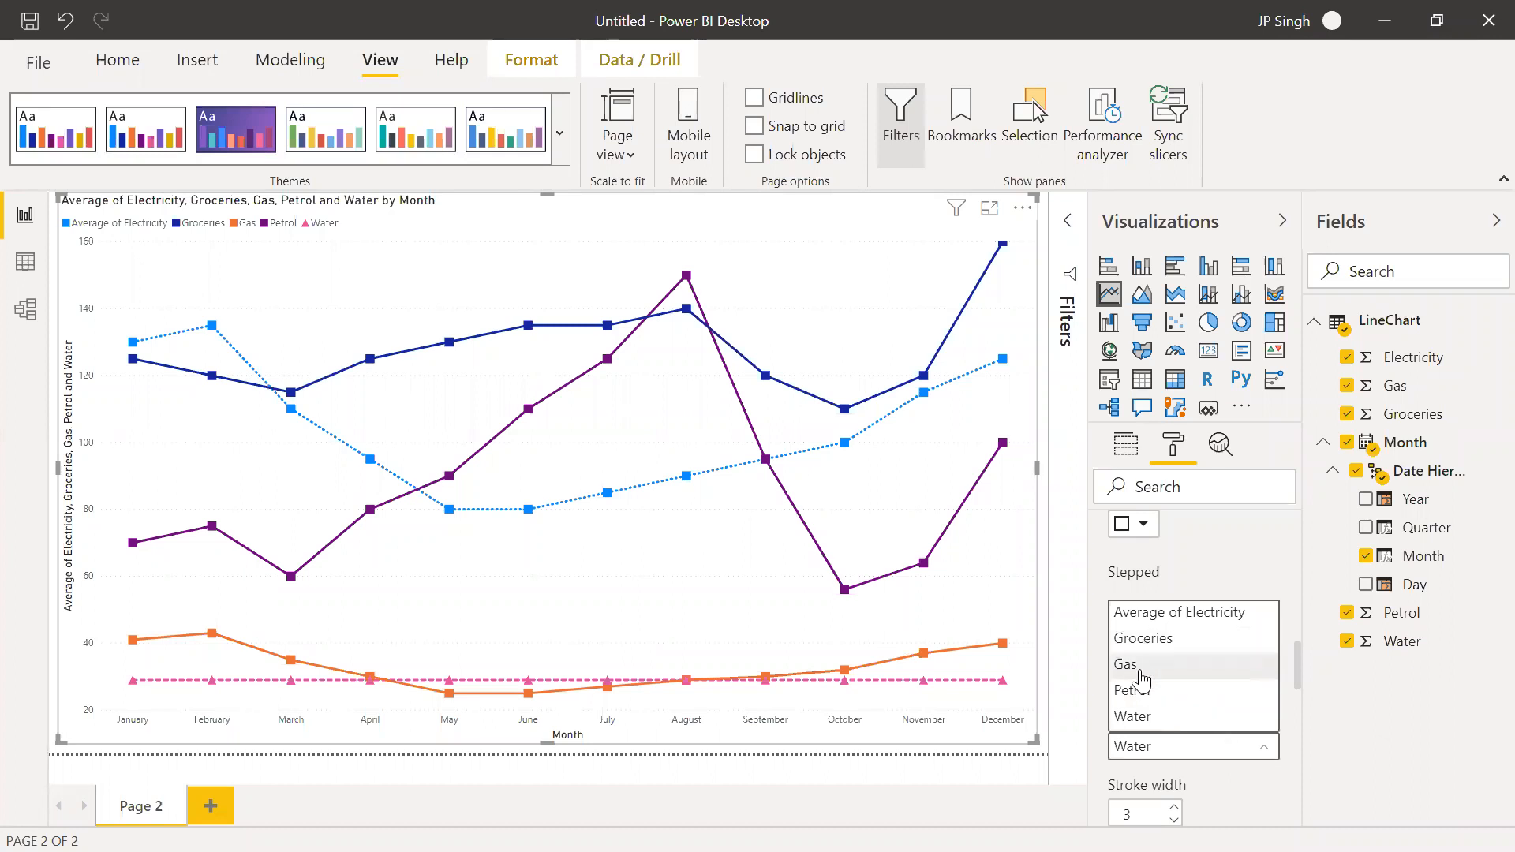
pyautogui.click(1154, 640)
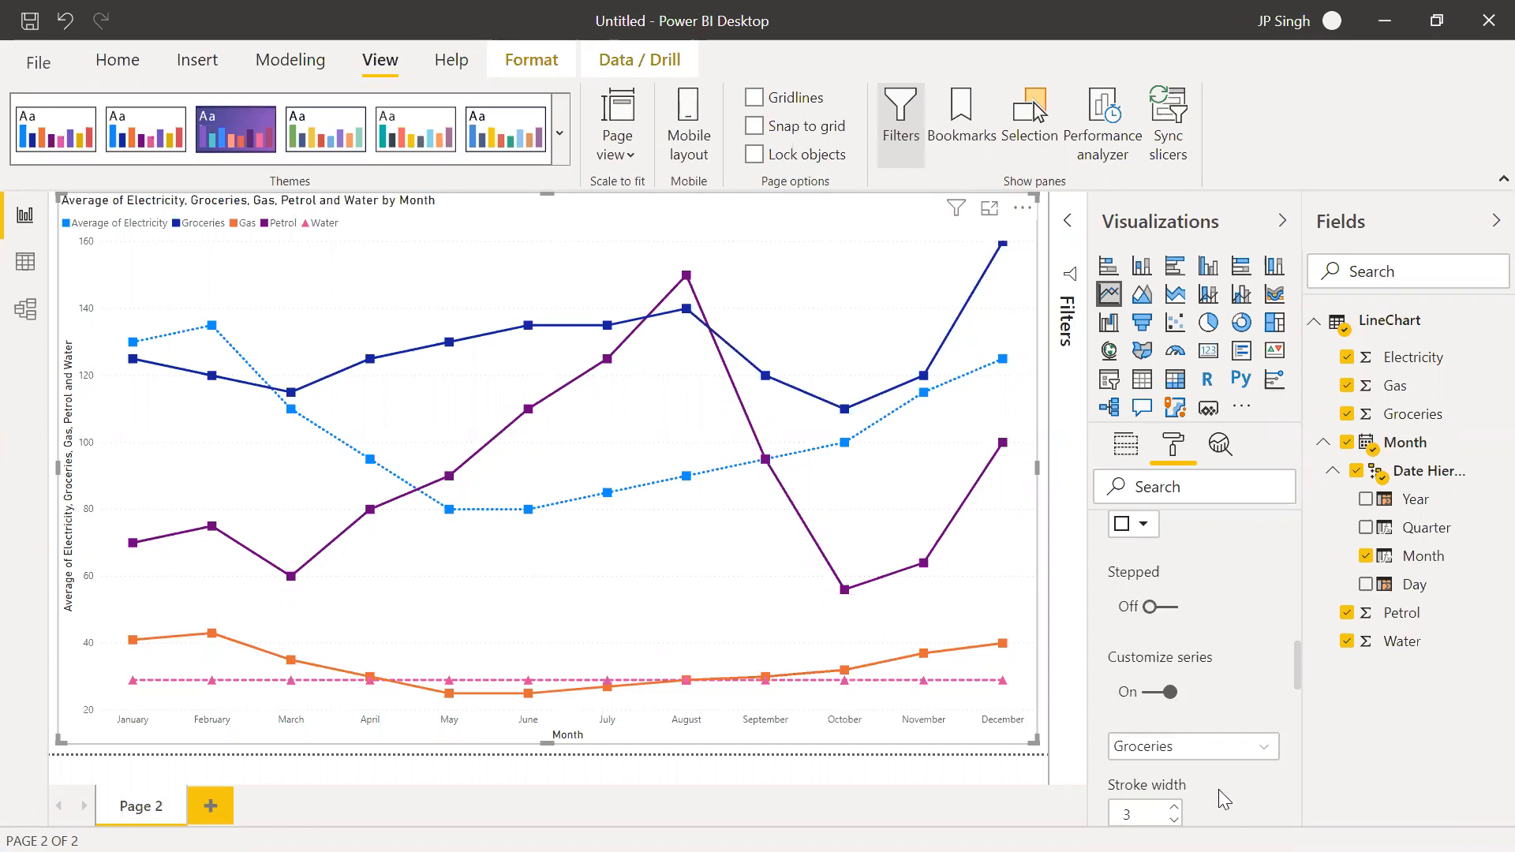
pyautogui.scroll(-4, 1219, 789)
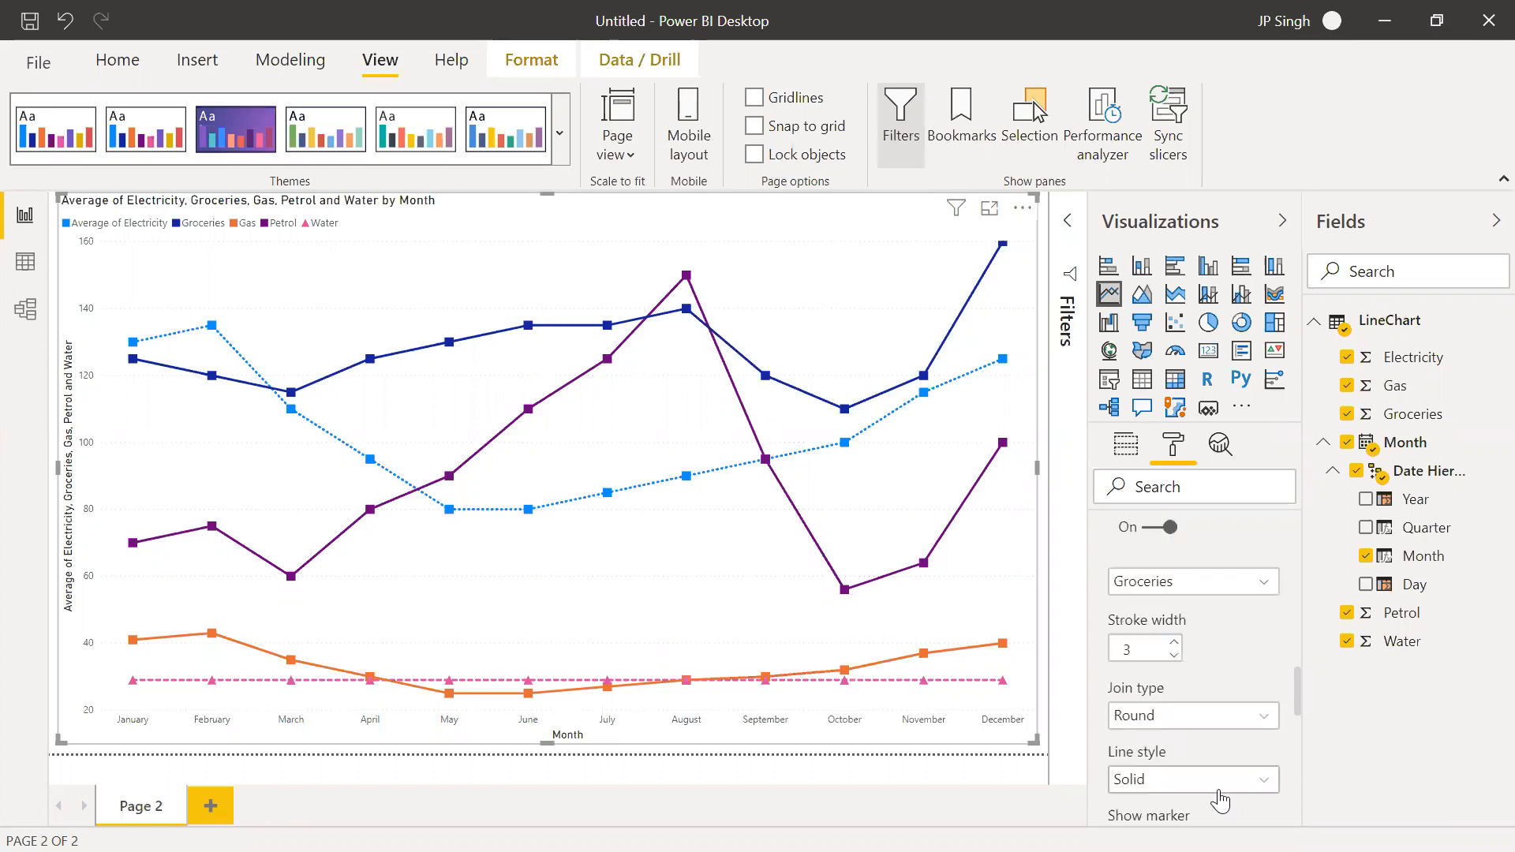
pyautogui.scroll(-2, 1221, 789)
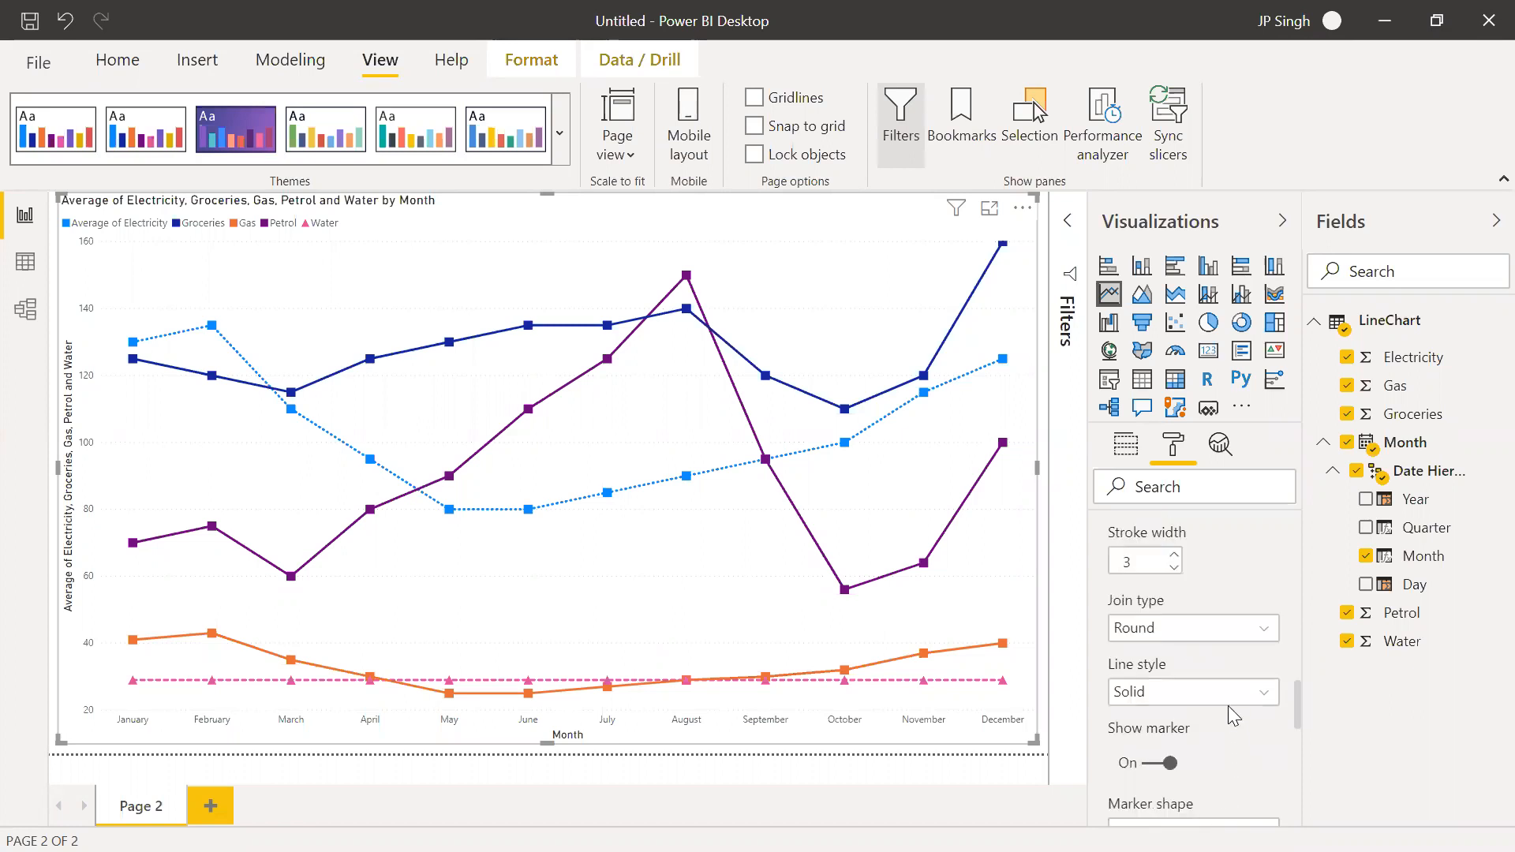
pyautogui.click(1204, 696)
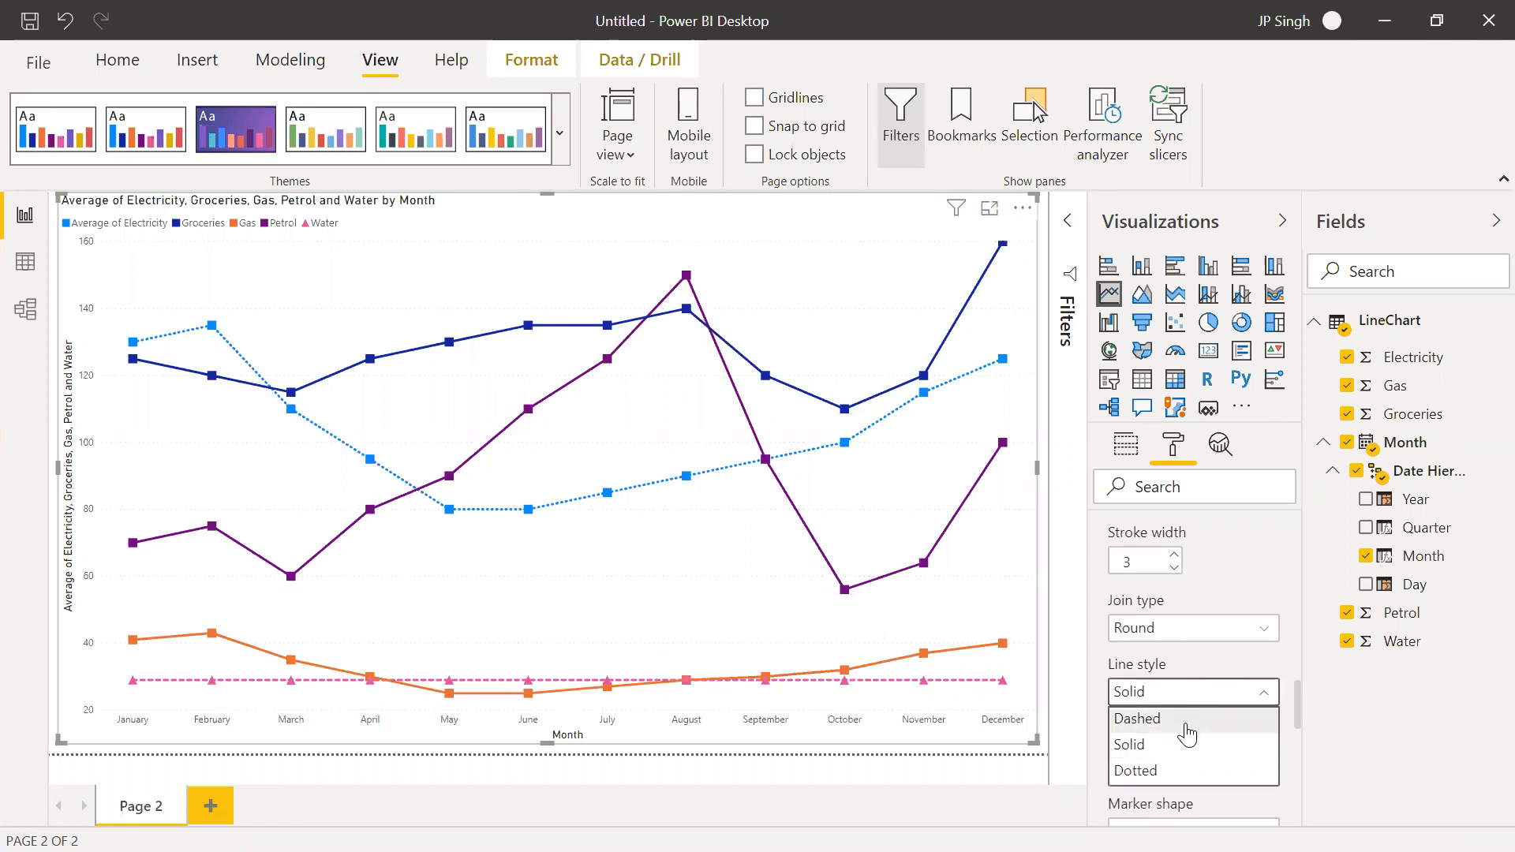
pyautogui.click(1166, 775)
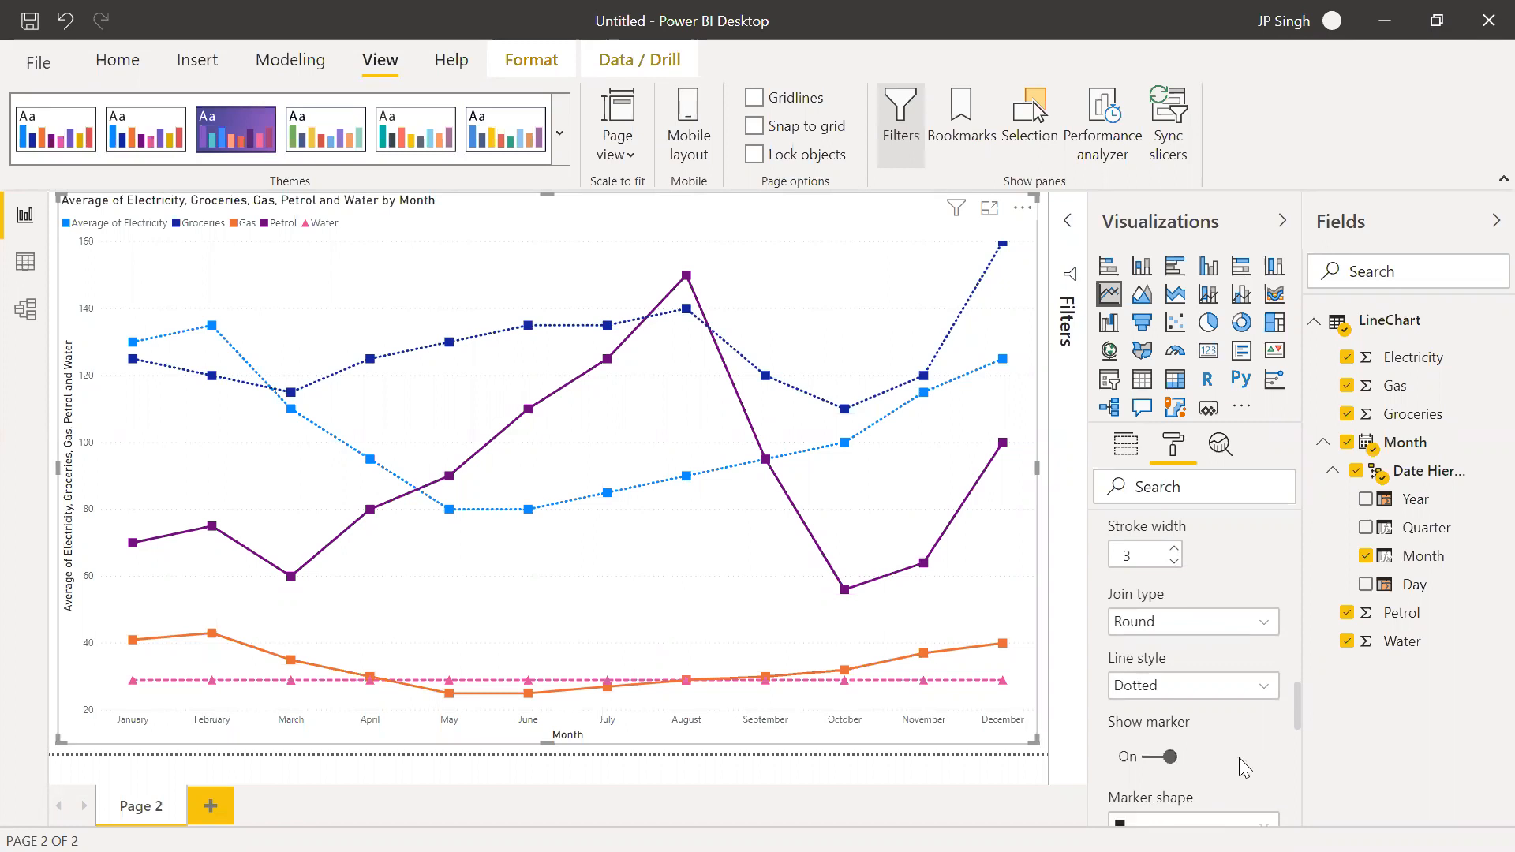
# Give the Groceries series diamond markers and set their marker size to 10
pyautogui.scroll(-2, 1239, 757)
pyautogui.scroll(-1, 1239, 758)
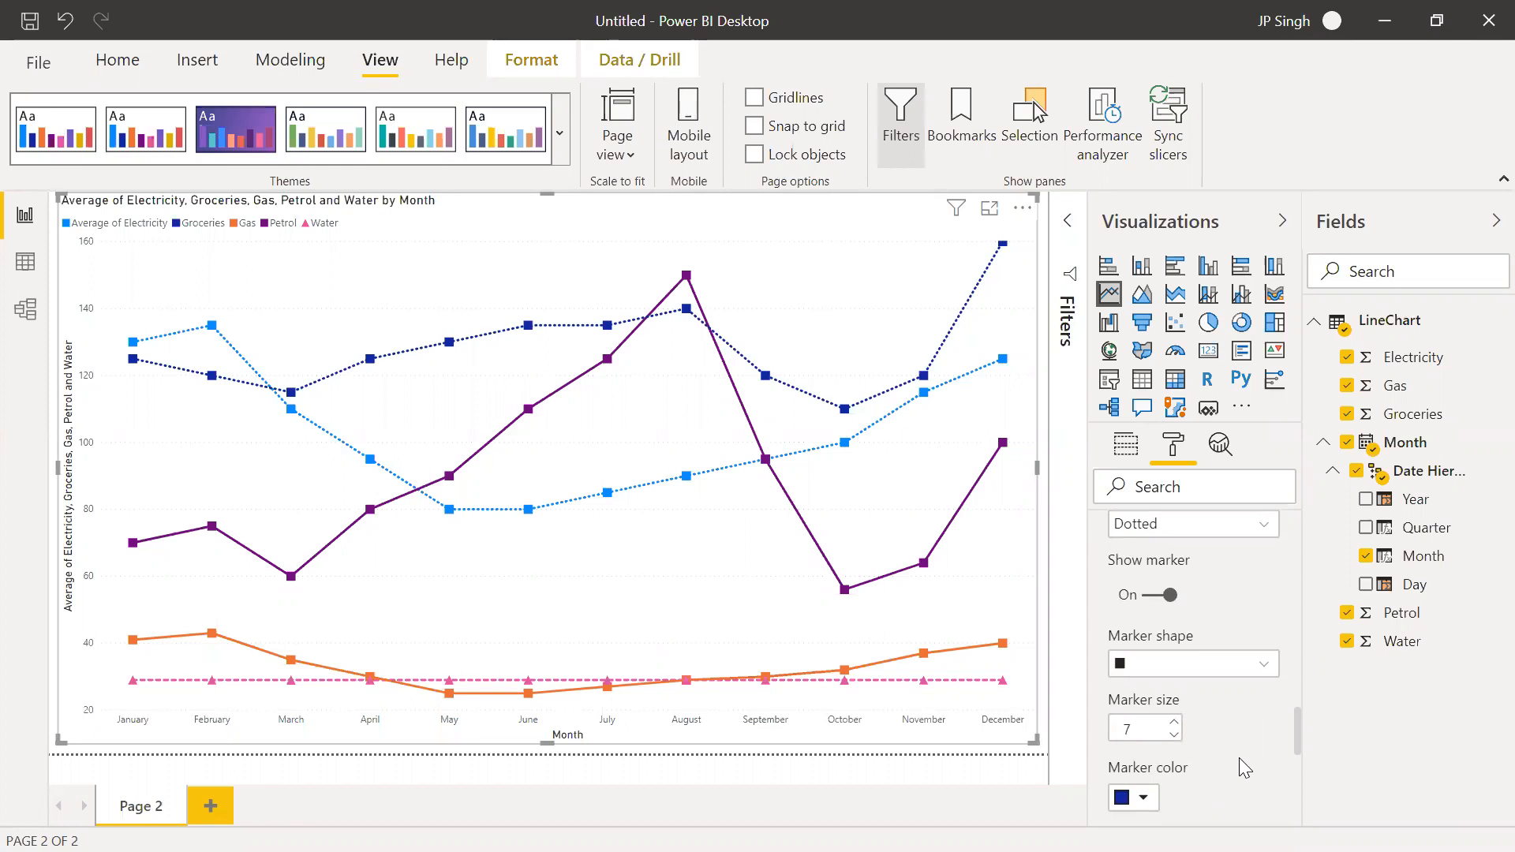
pyautogui.click(1137, 663)
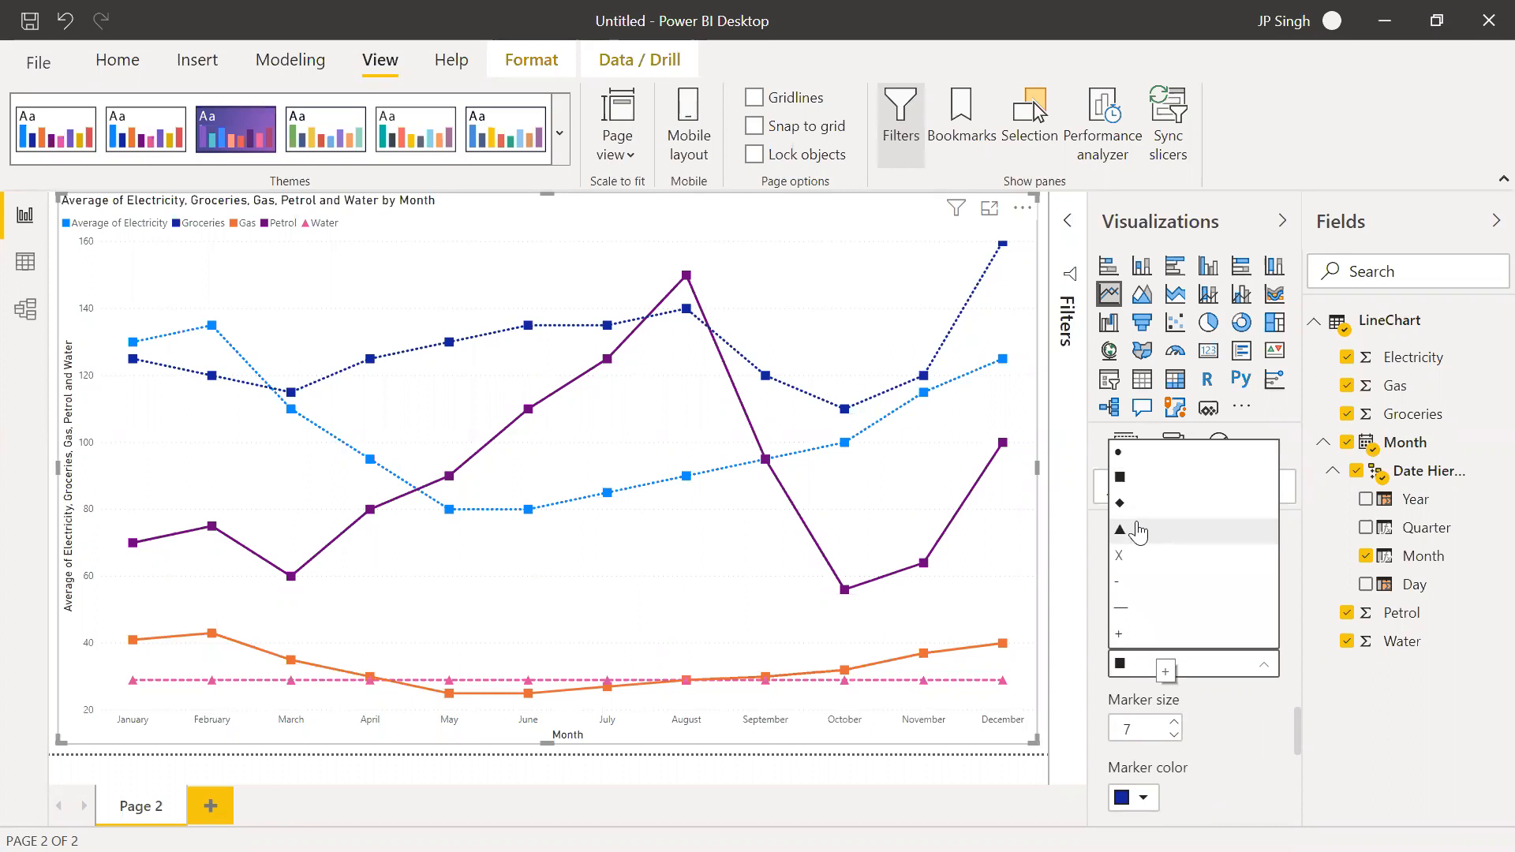
pyautogui.click(1127, 497)
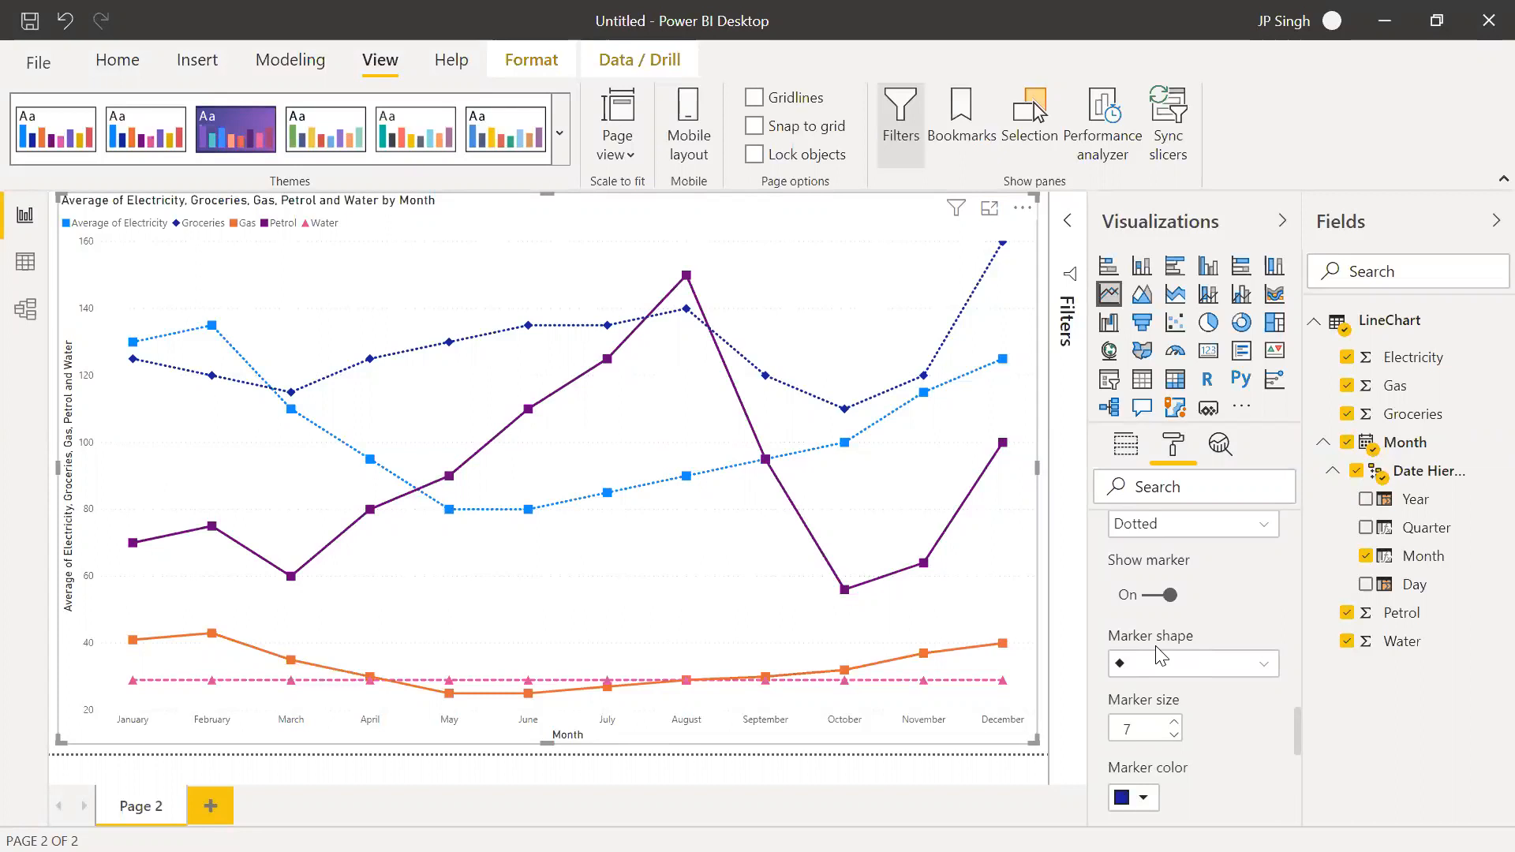
pyautogui.click(1175, 723)
pyautogui.click(1175, 723)
pyautogui.click(1175, 723)
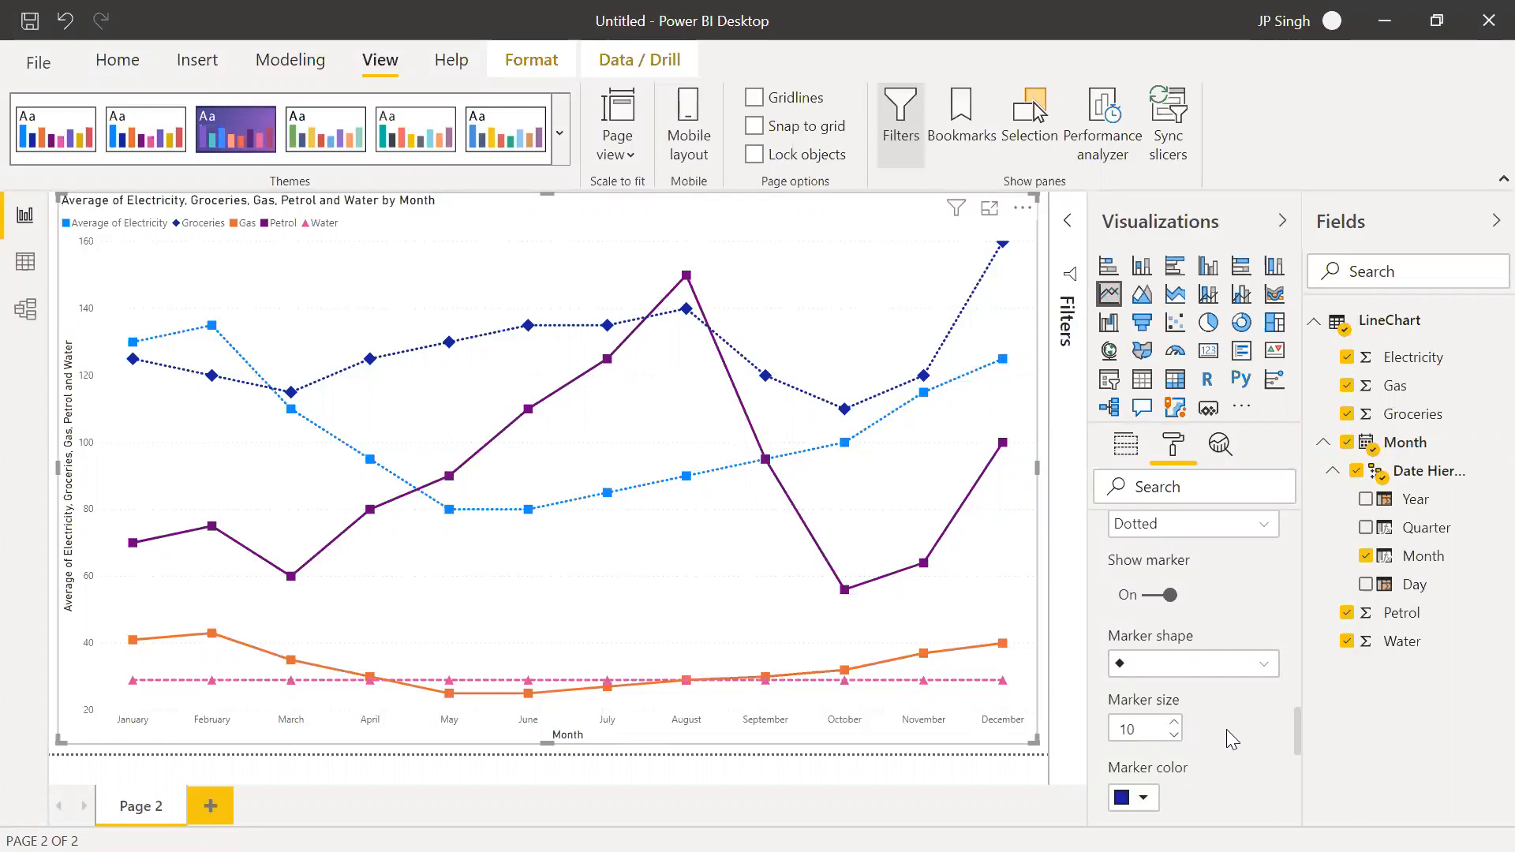
pyautogui.scroll(-1, 1226, 729)
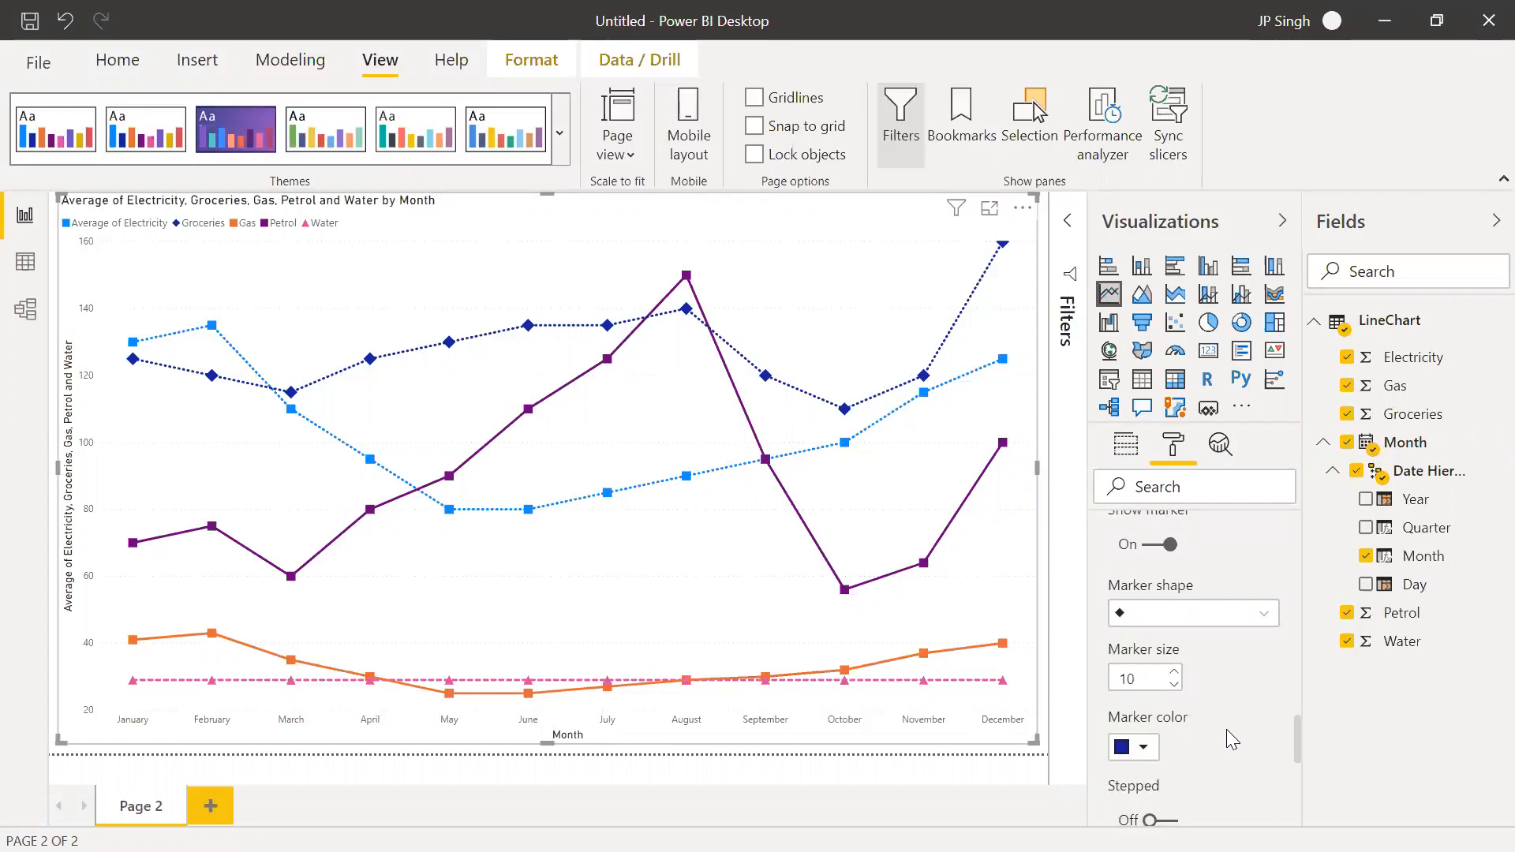
# Choose the Gas series for customization and set its line style to Dashed
pyautogui.scroll(5, 1226, 729)
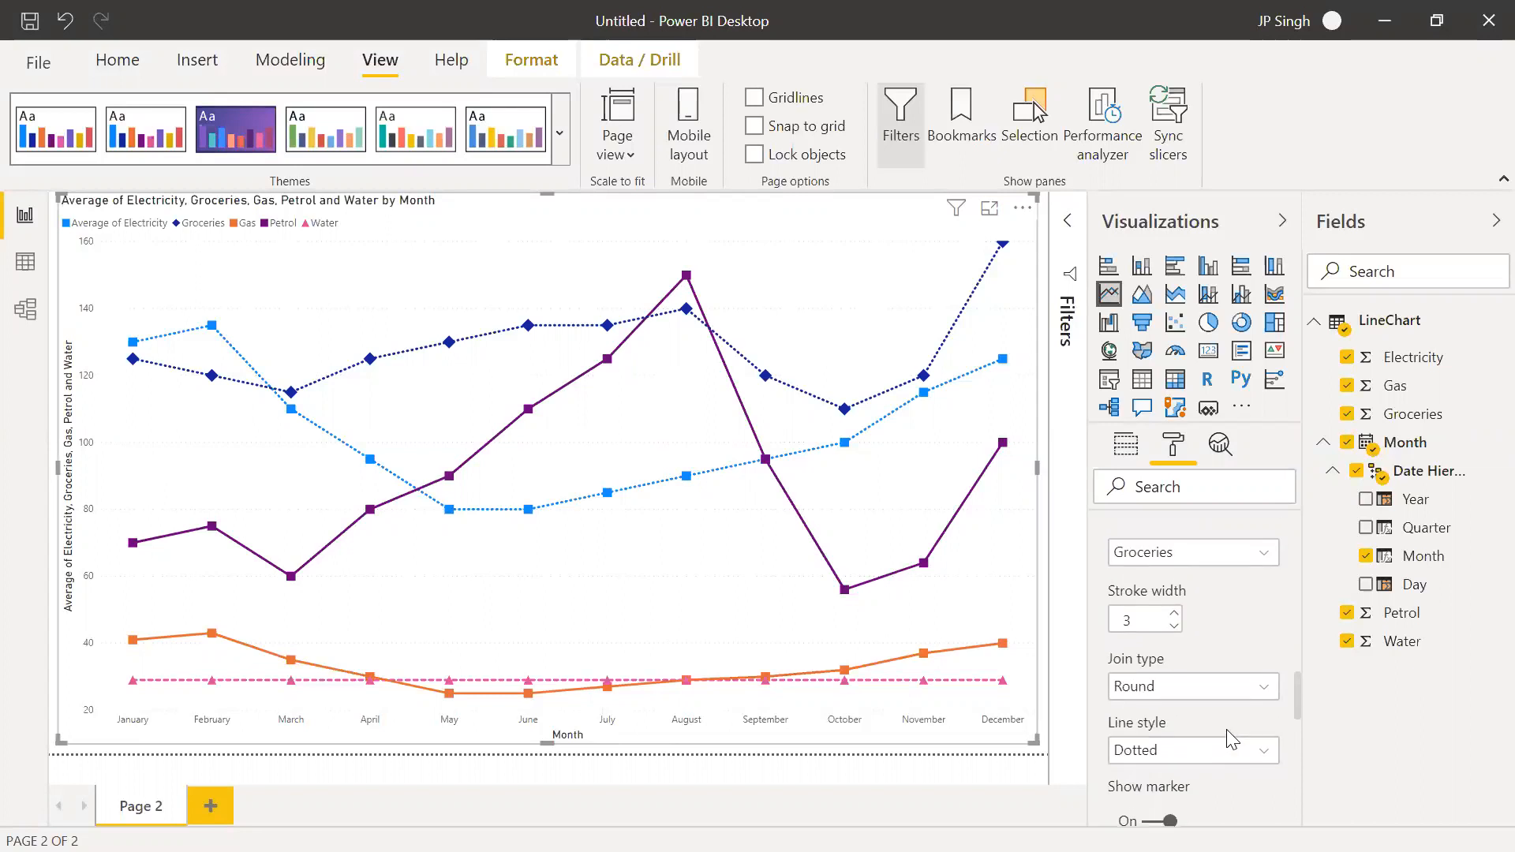
pyautogui.scroll(3, 1226, 729)
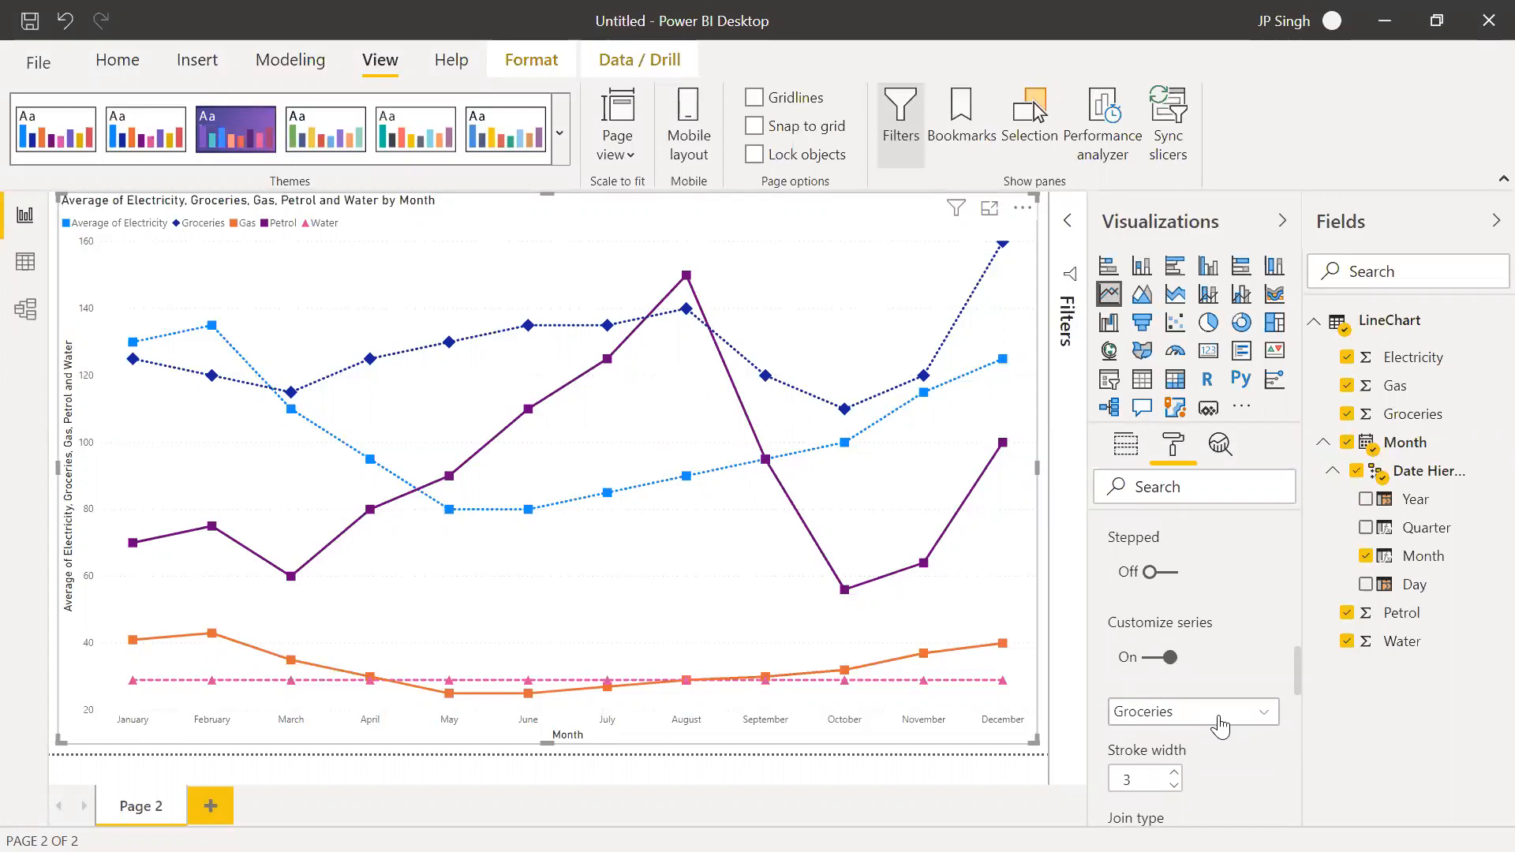
pyautogui.click(1221, 726)
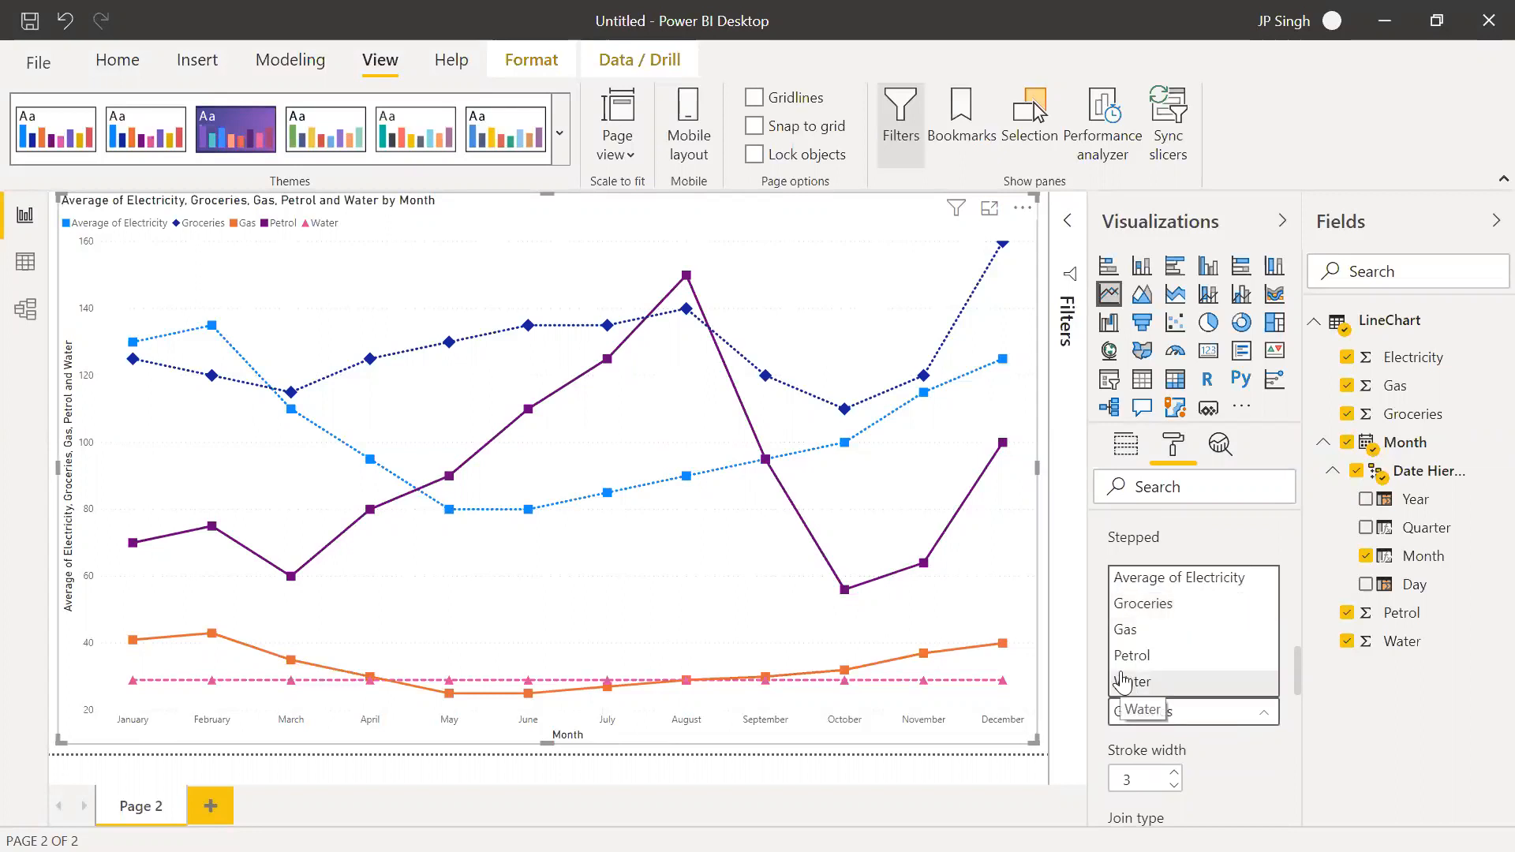
pyautogui.click(1129, 629)
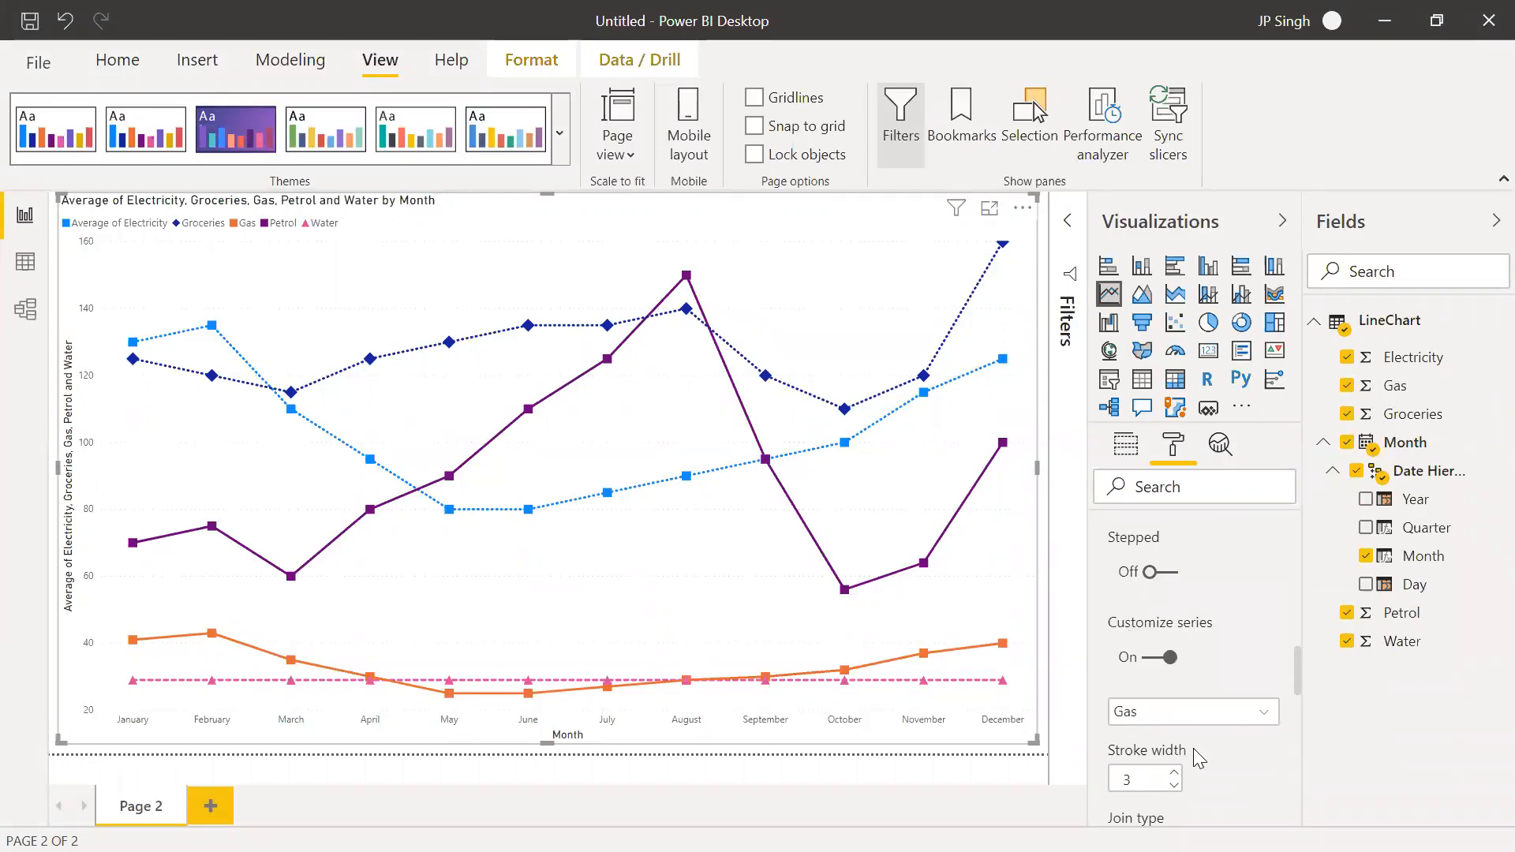
pyautogui.scroll(-5, 1231, 759)
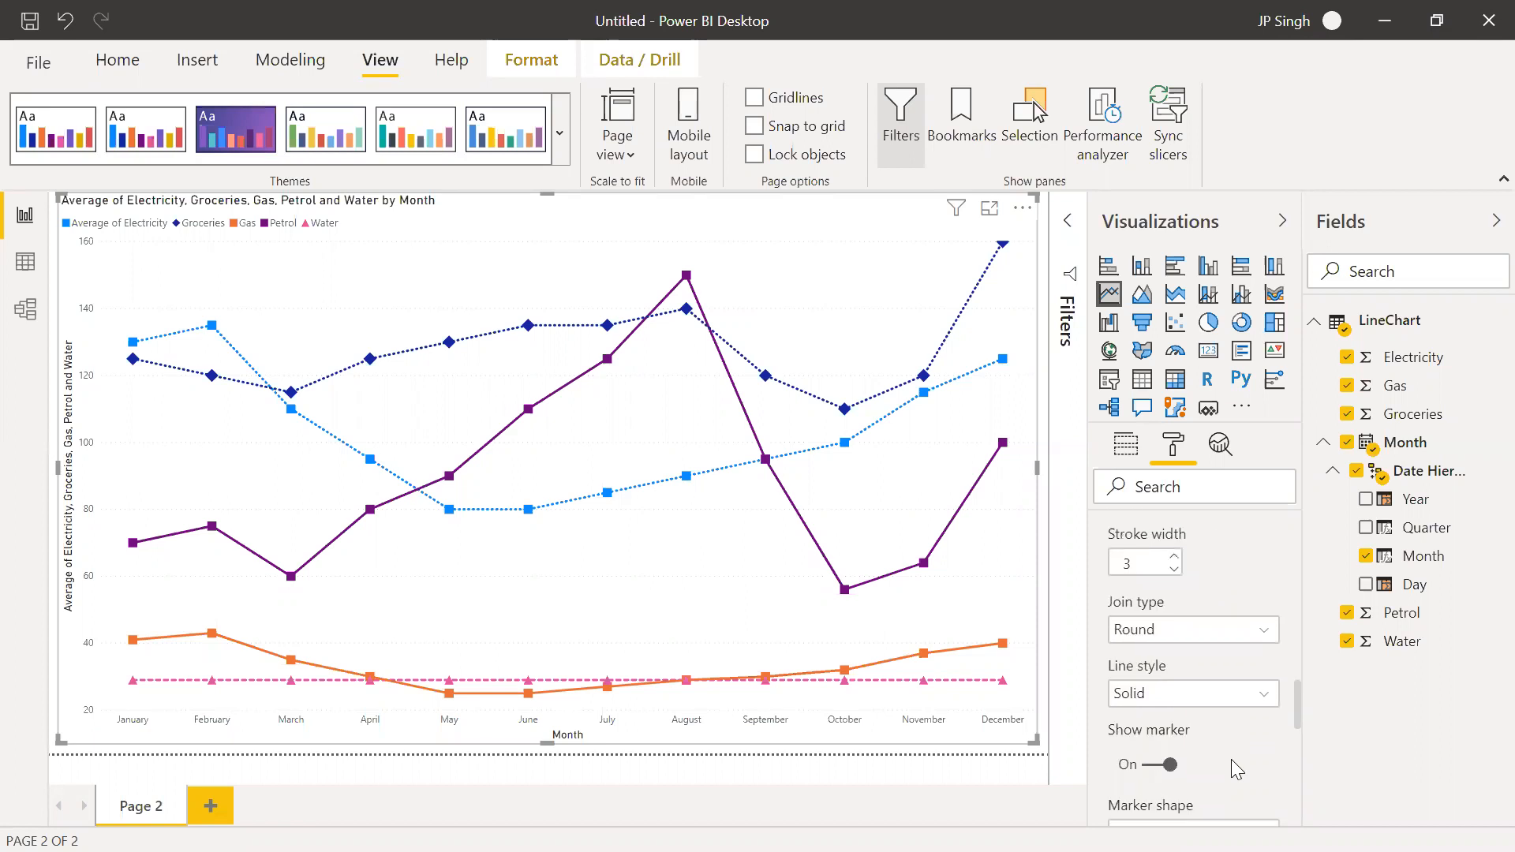
pyautogui.click(1178, 709)
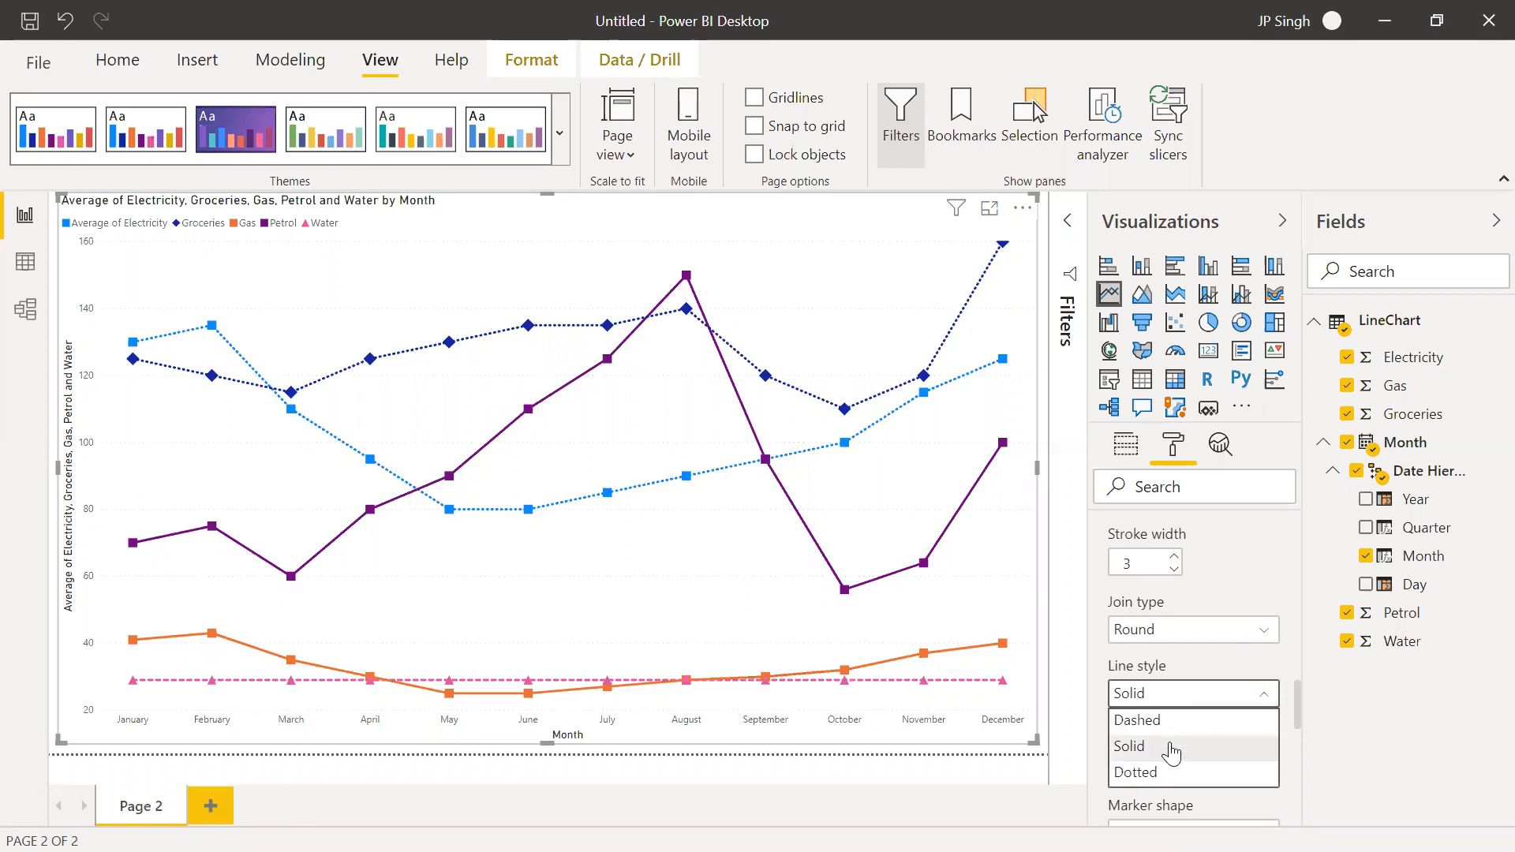
pyautogui.click(1140, 720)
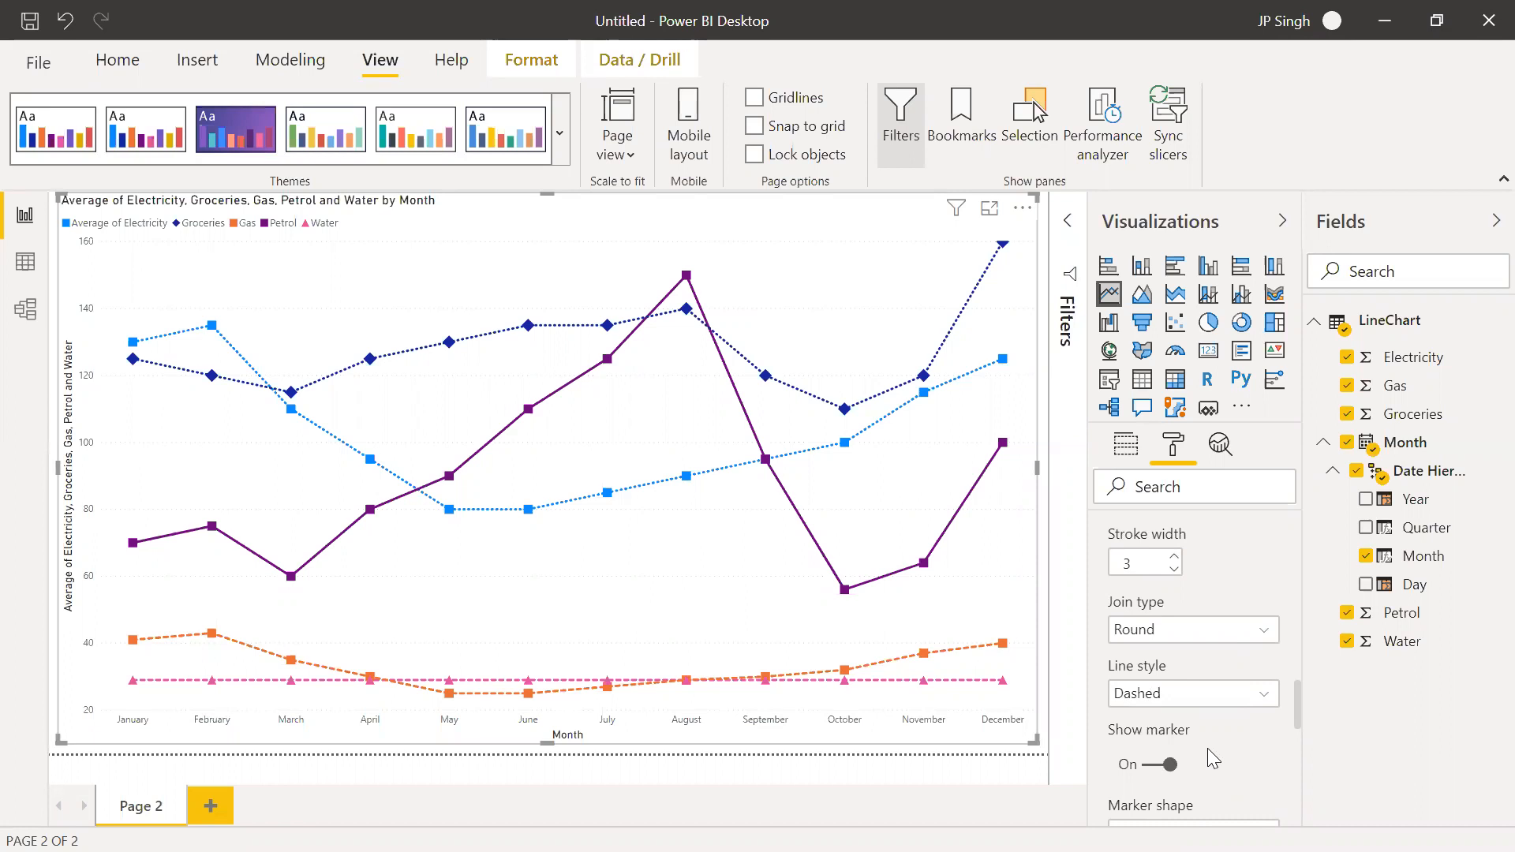
# Change the Gas series' marker shape to a circle
pyautogui.scroll(-1, 1207, 748)
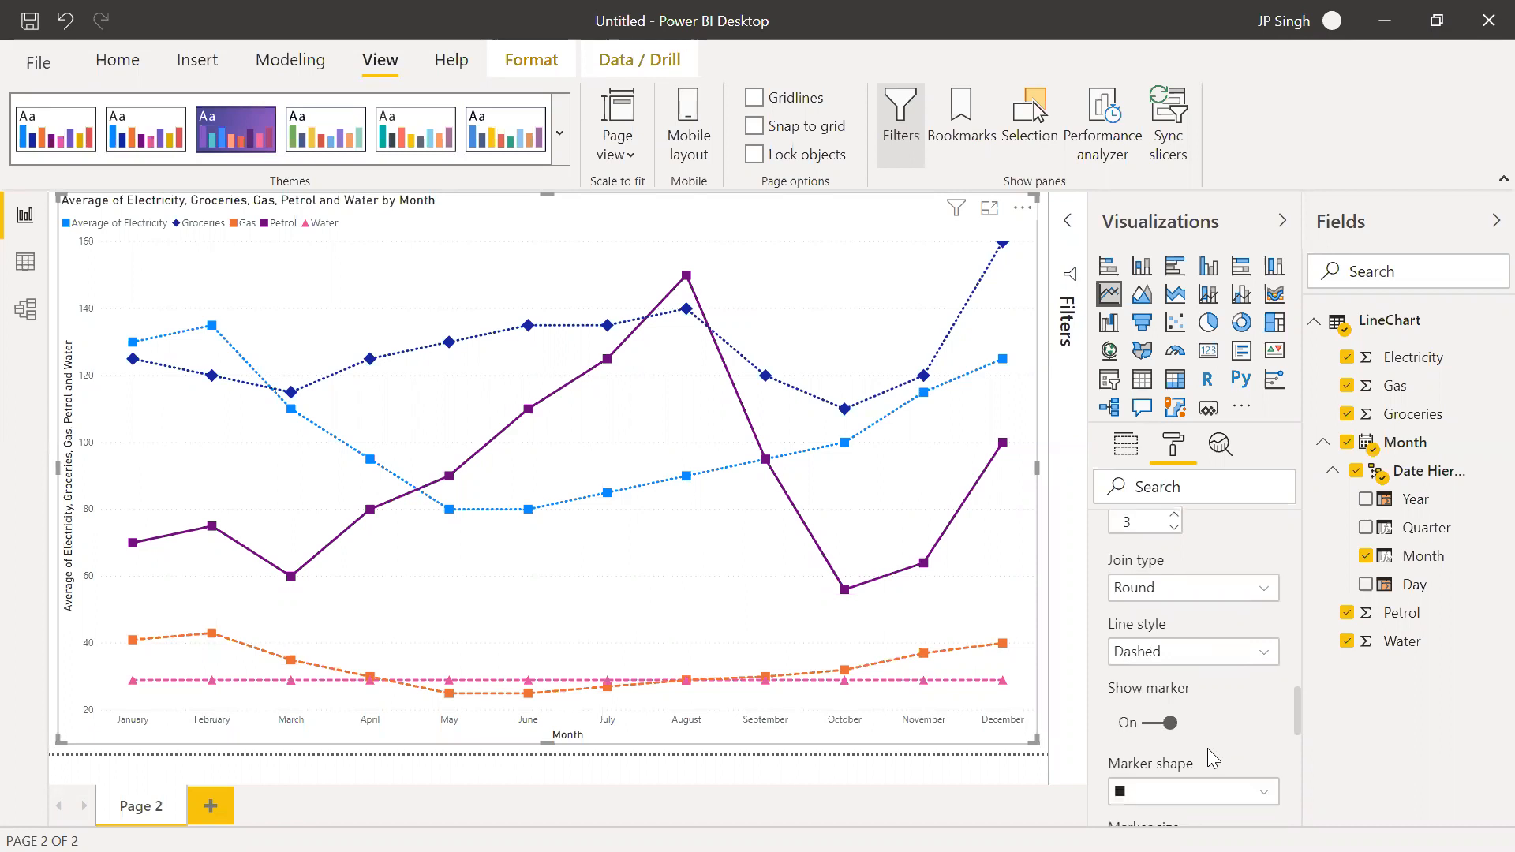
pyautogui.click(1219, 795)
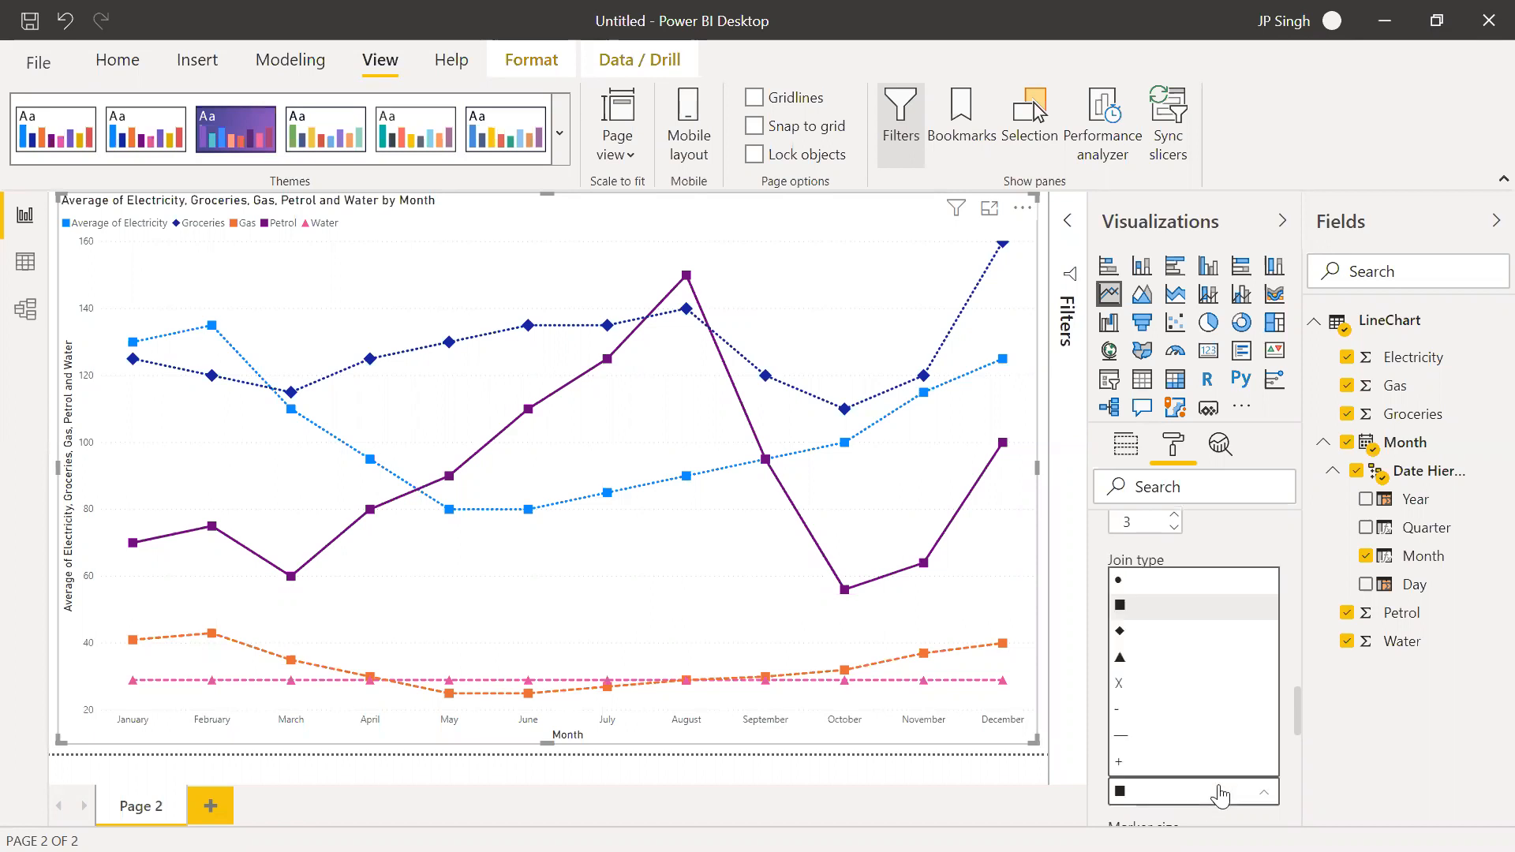
pyautogui.click(1121, 581)
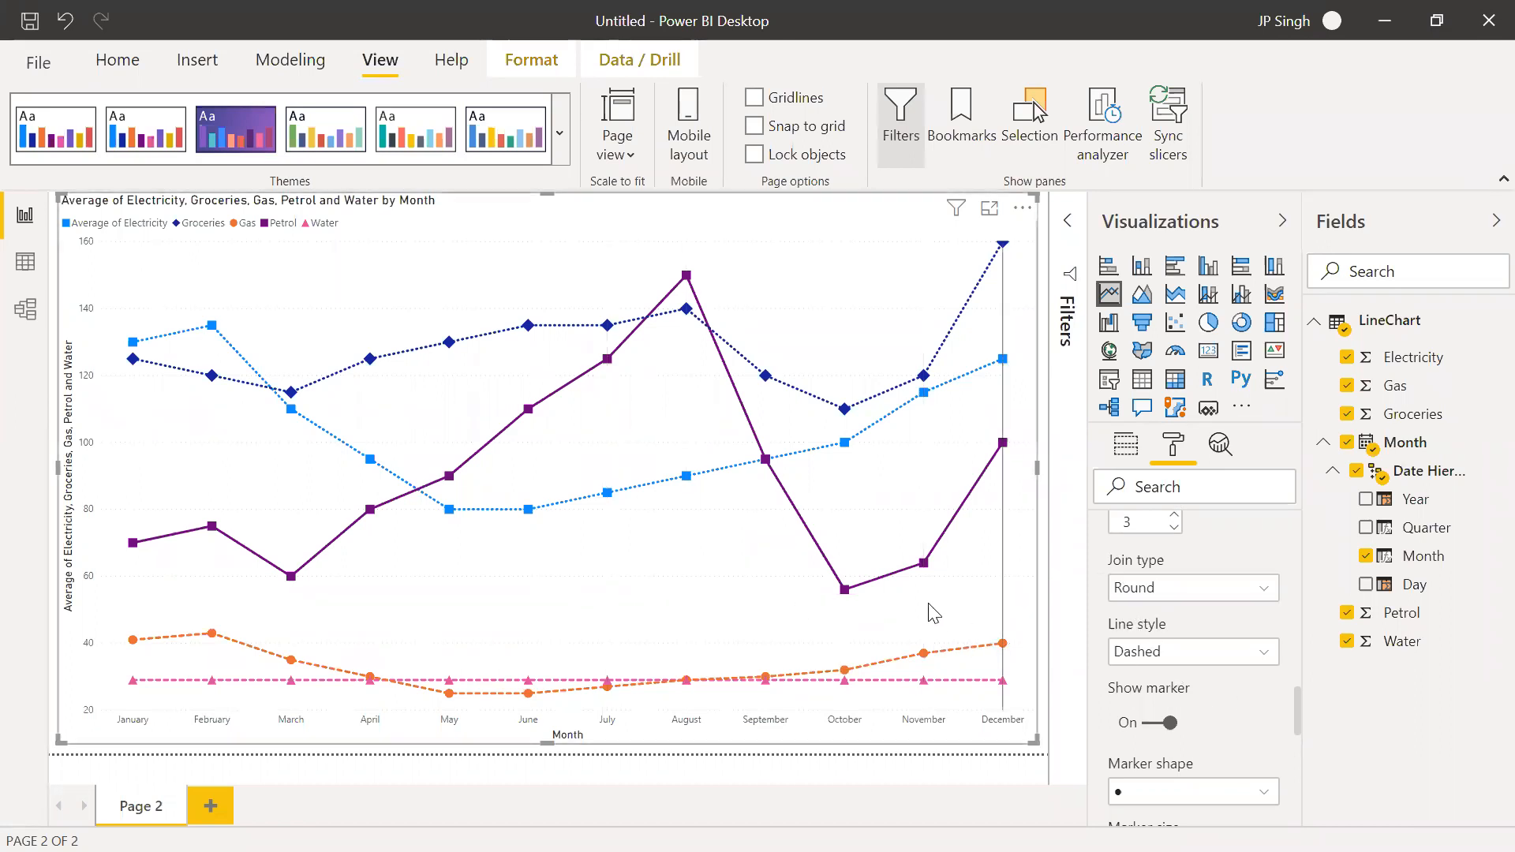
pyautogui.moveTo(927, 612)
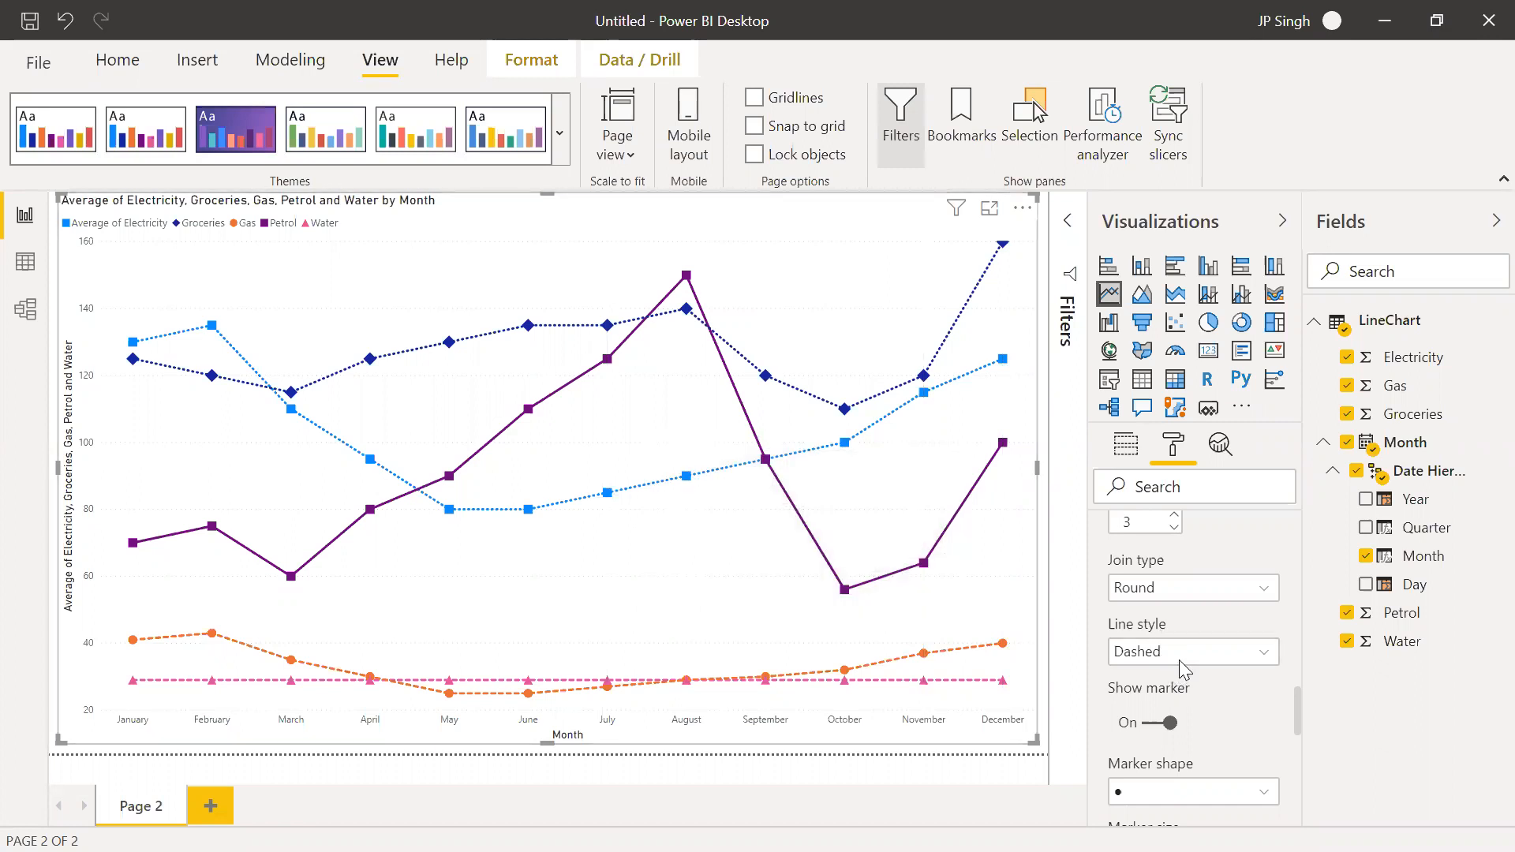
# Turn on data labels for the line chart
pyautogui.scroll(-1, 1221, 698)
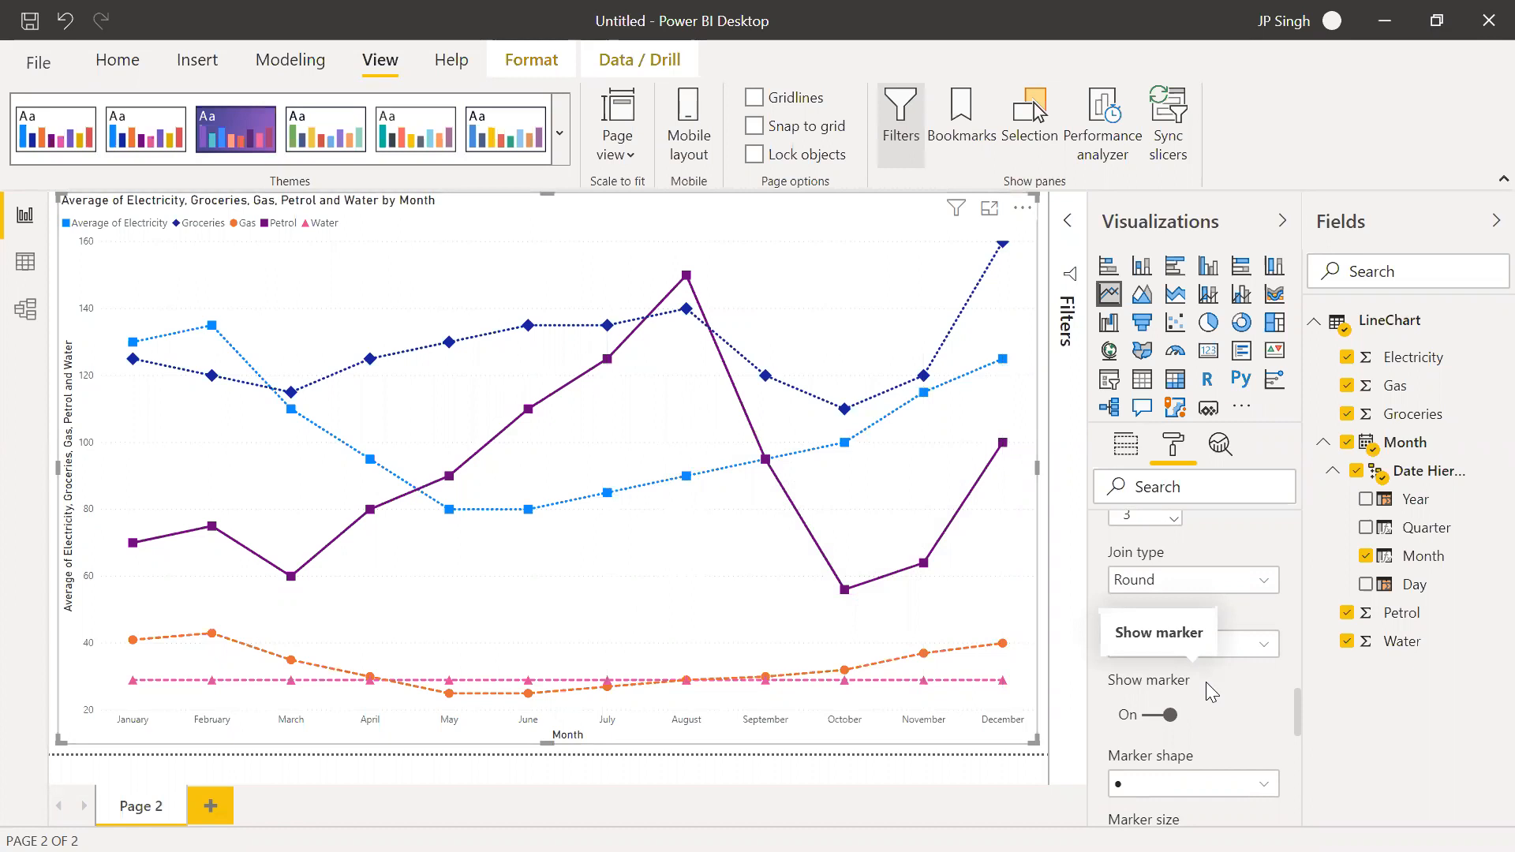
pyautogui.scroll(-4, 1211, 545)
pyautogui.scroll(8, 1209, 544)
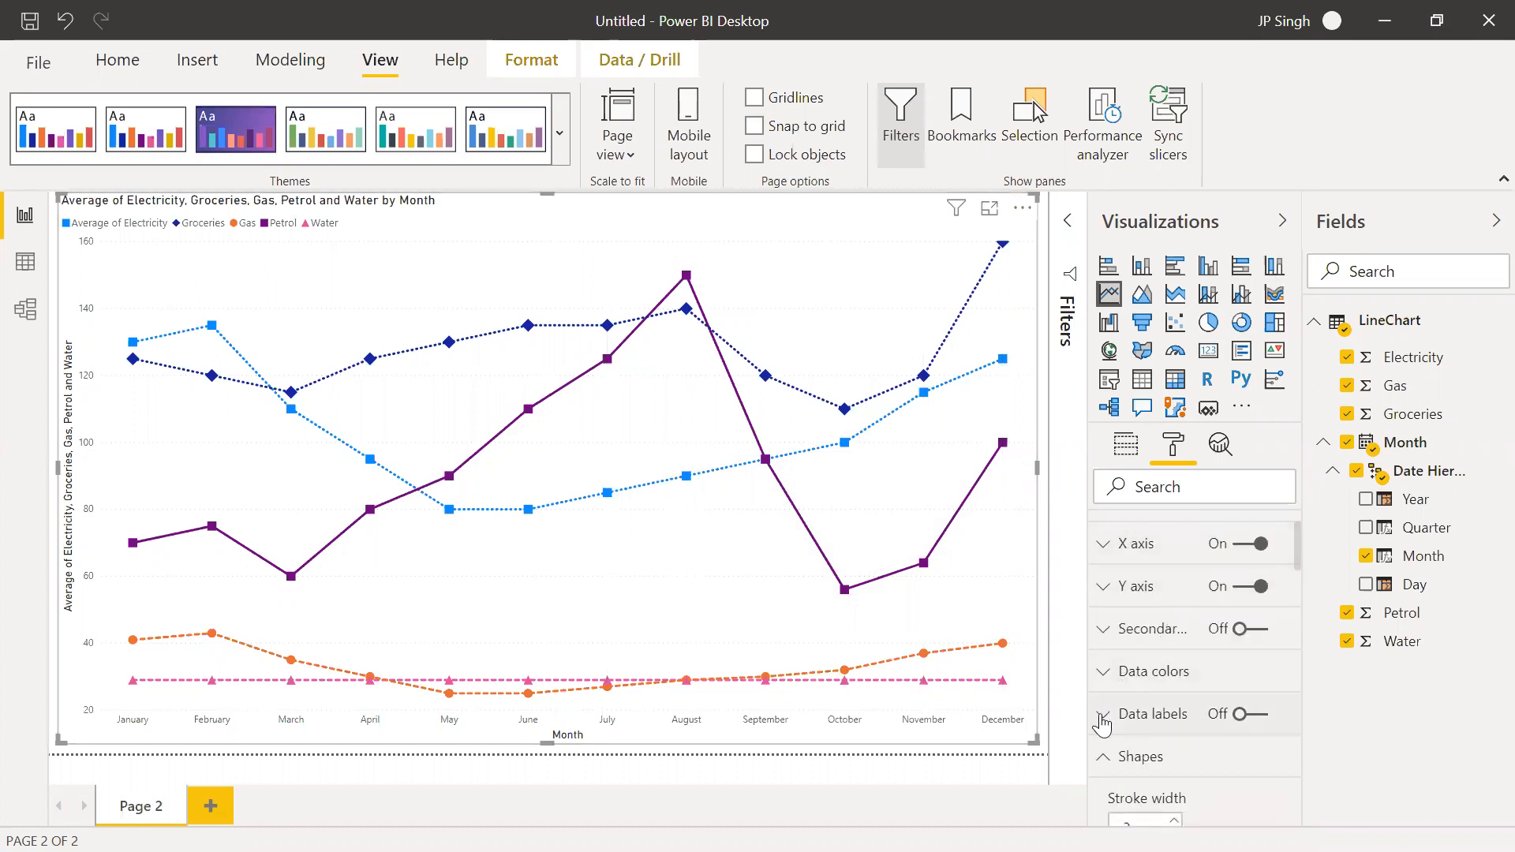
pyautogui.click(1256, 714)
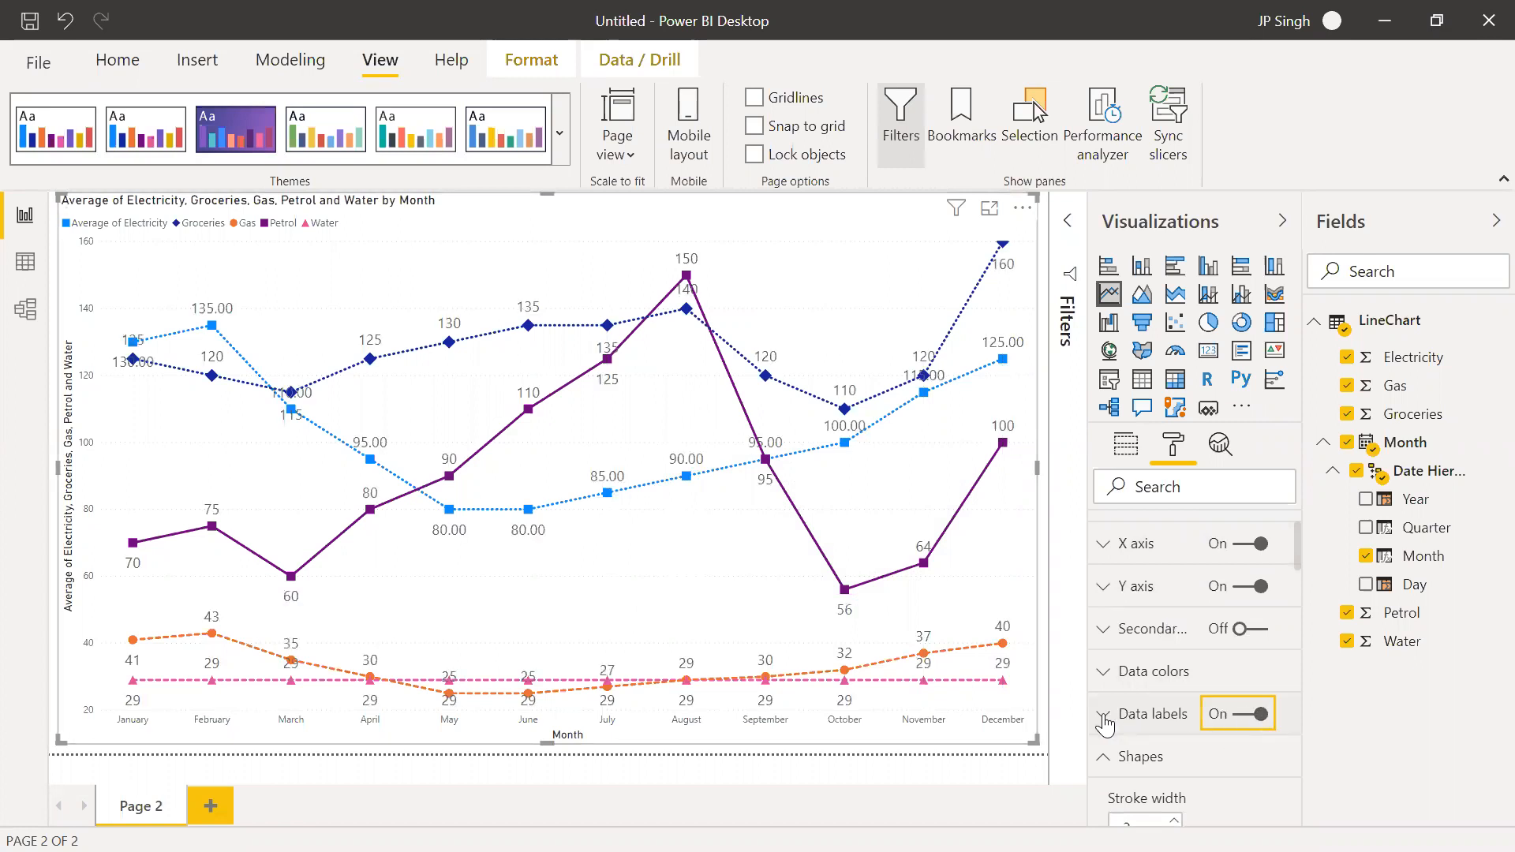
# Expand the data label settings and enable Customize series for the labels
pyautogui.click(1139, 714)
pyautogui.scroll(-1, 1167, 670)
pyautogui.scroll(1, 1166, 678)
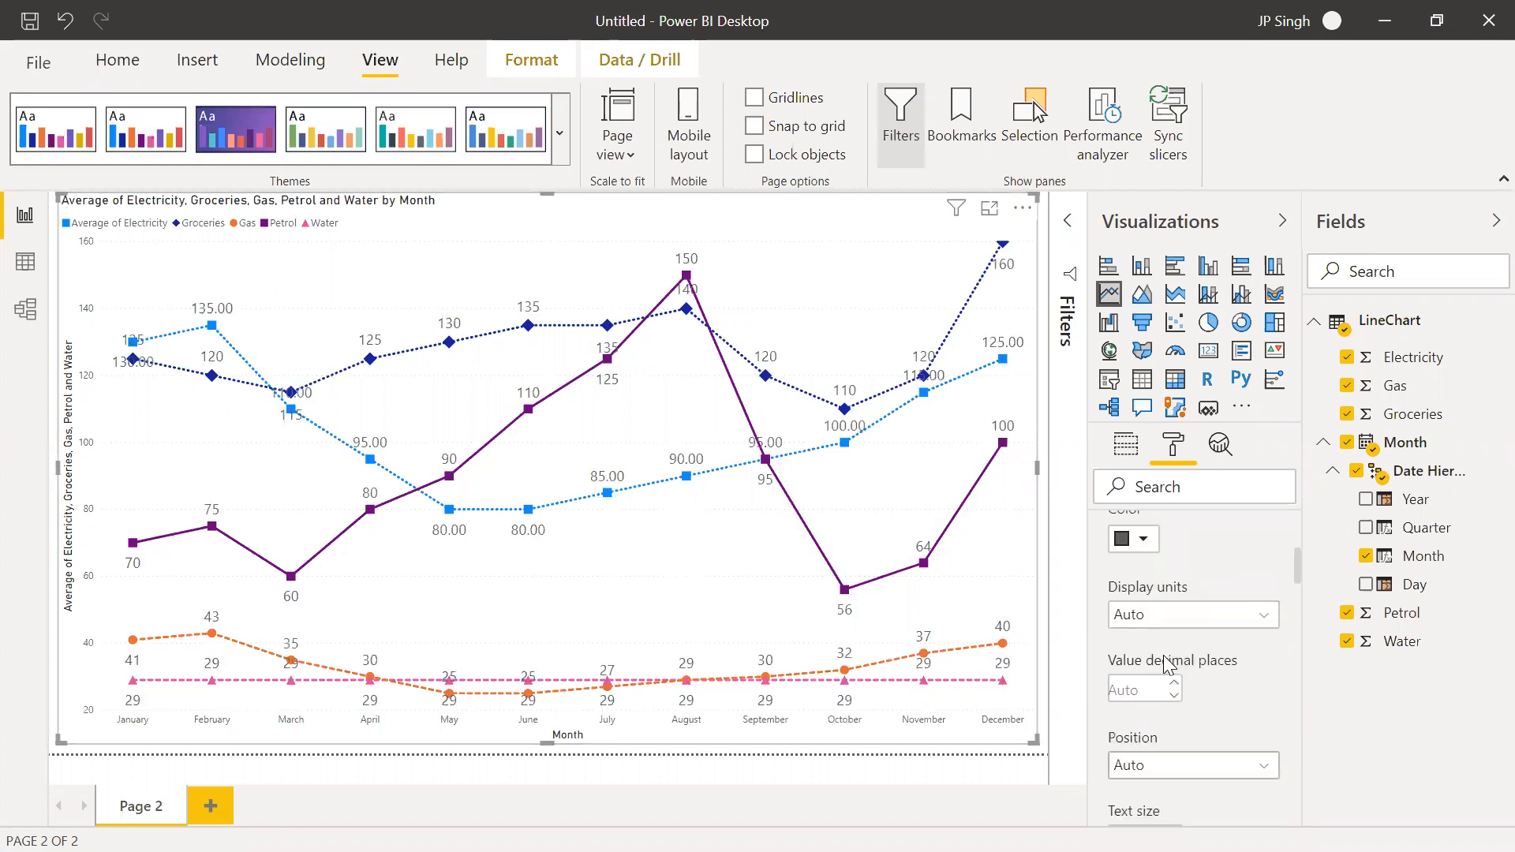
pyautogui.scroll(-2, 1201, 669)
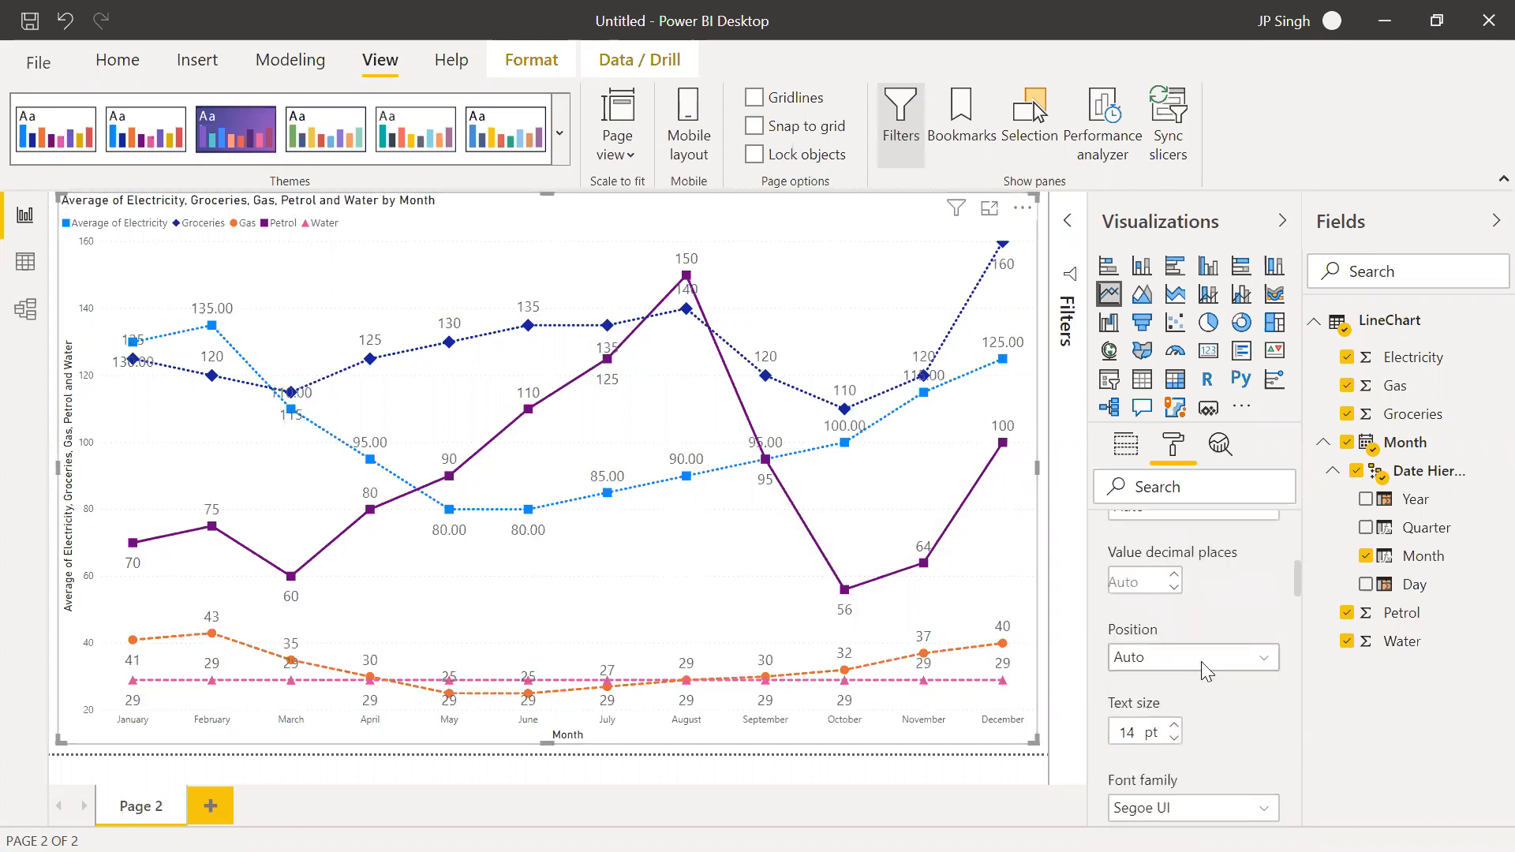
pyautogui.scroll(-3, 1201, 663)
pyautogui.click(1161, 737)
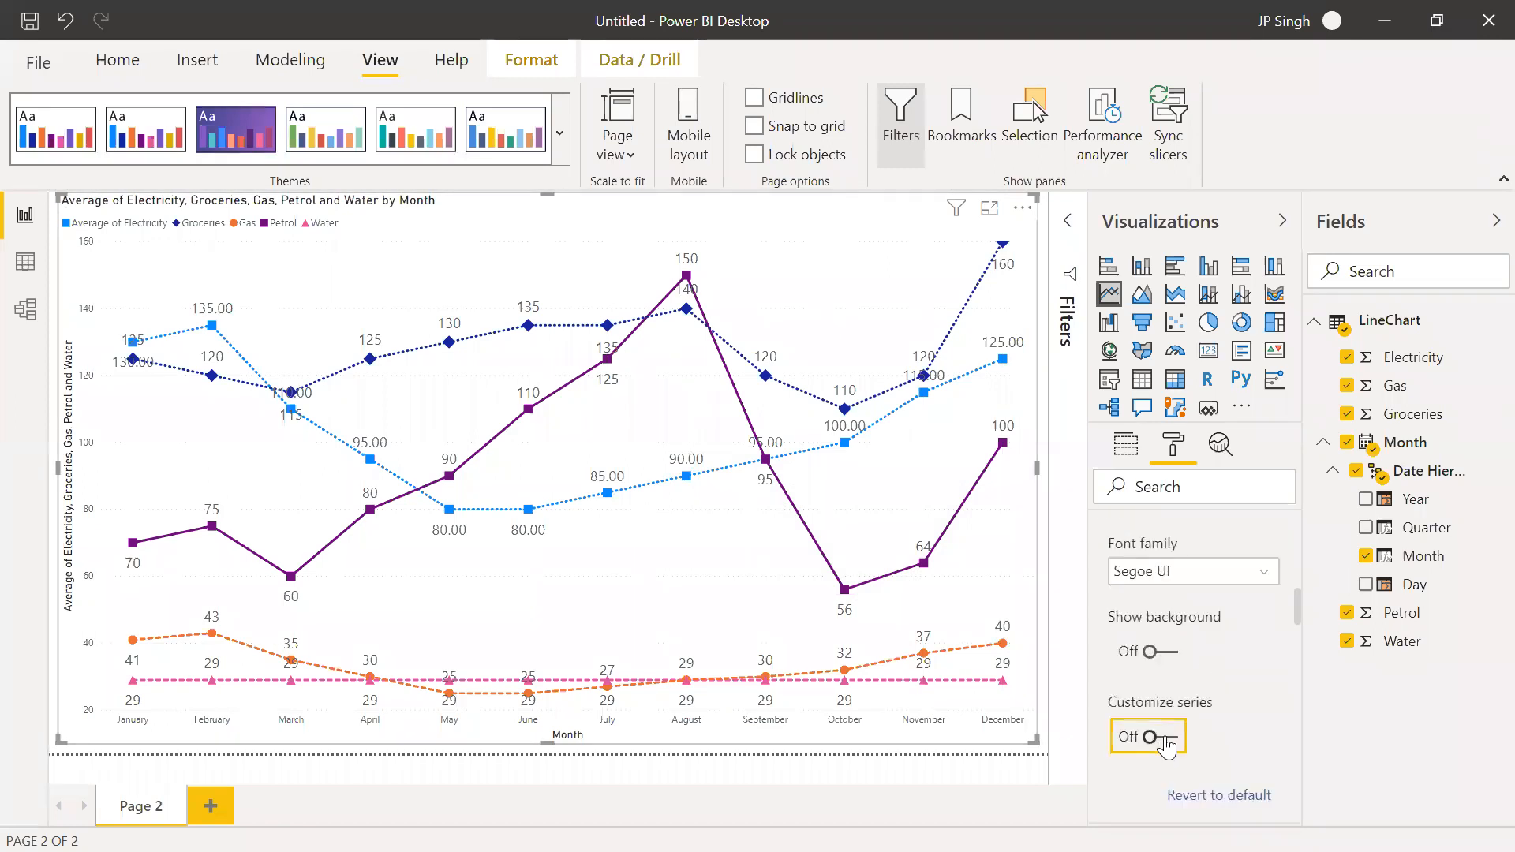
pyautogui.scroll(-2, 1209, 710)
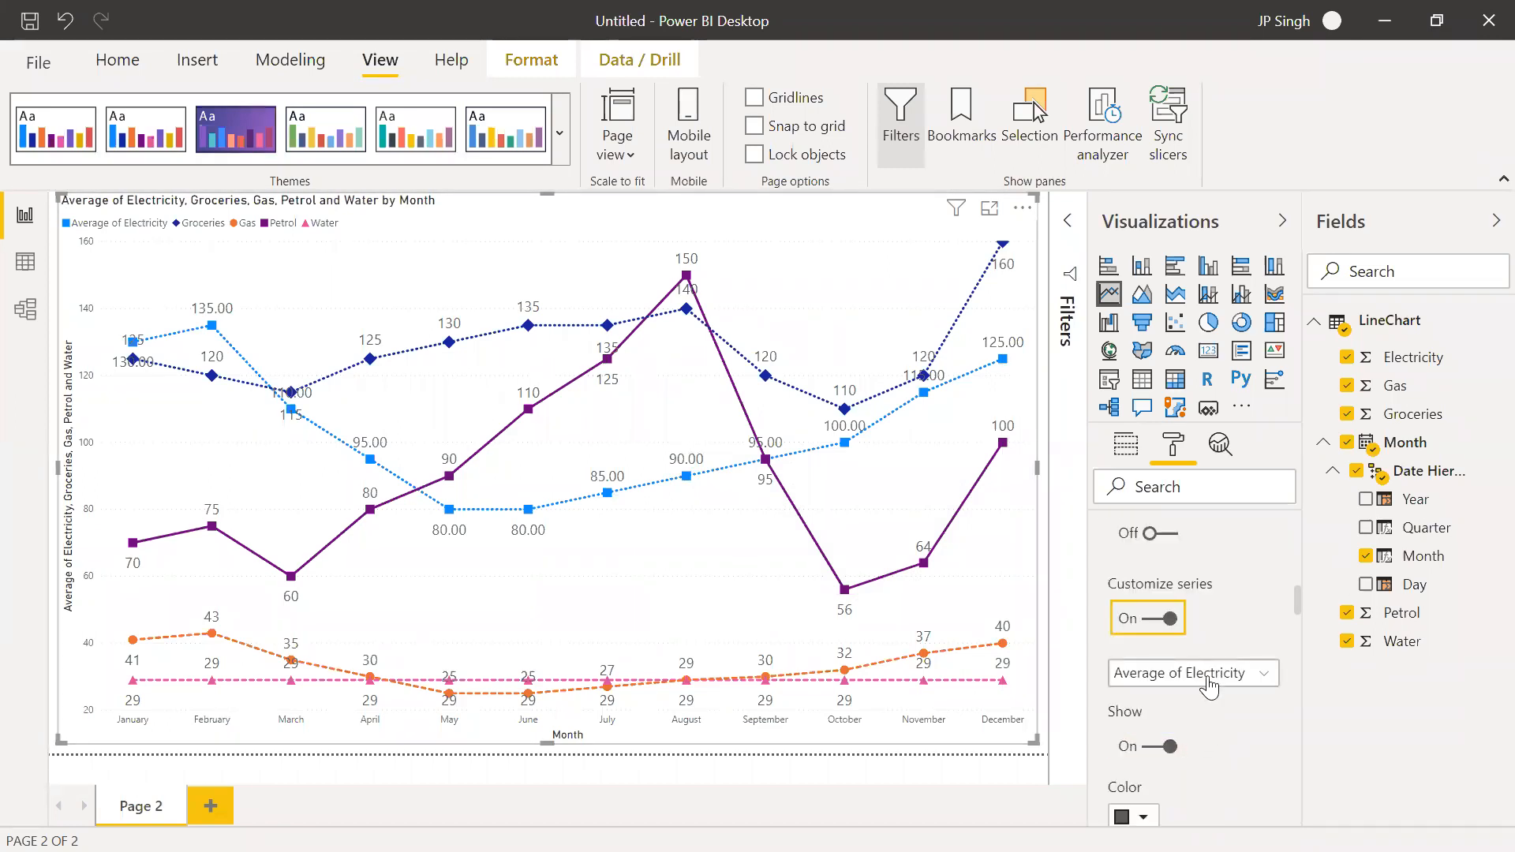
# Choose the Groceries series for label customization and set its data label position to Above
pyautogui.click(1210, 684)
pyautogui.click(1208, 681)
pyautogui.click(1209, 684)
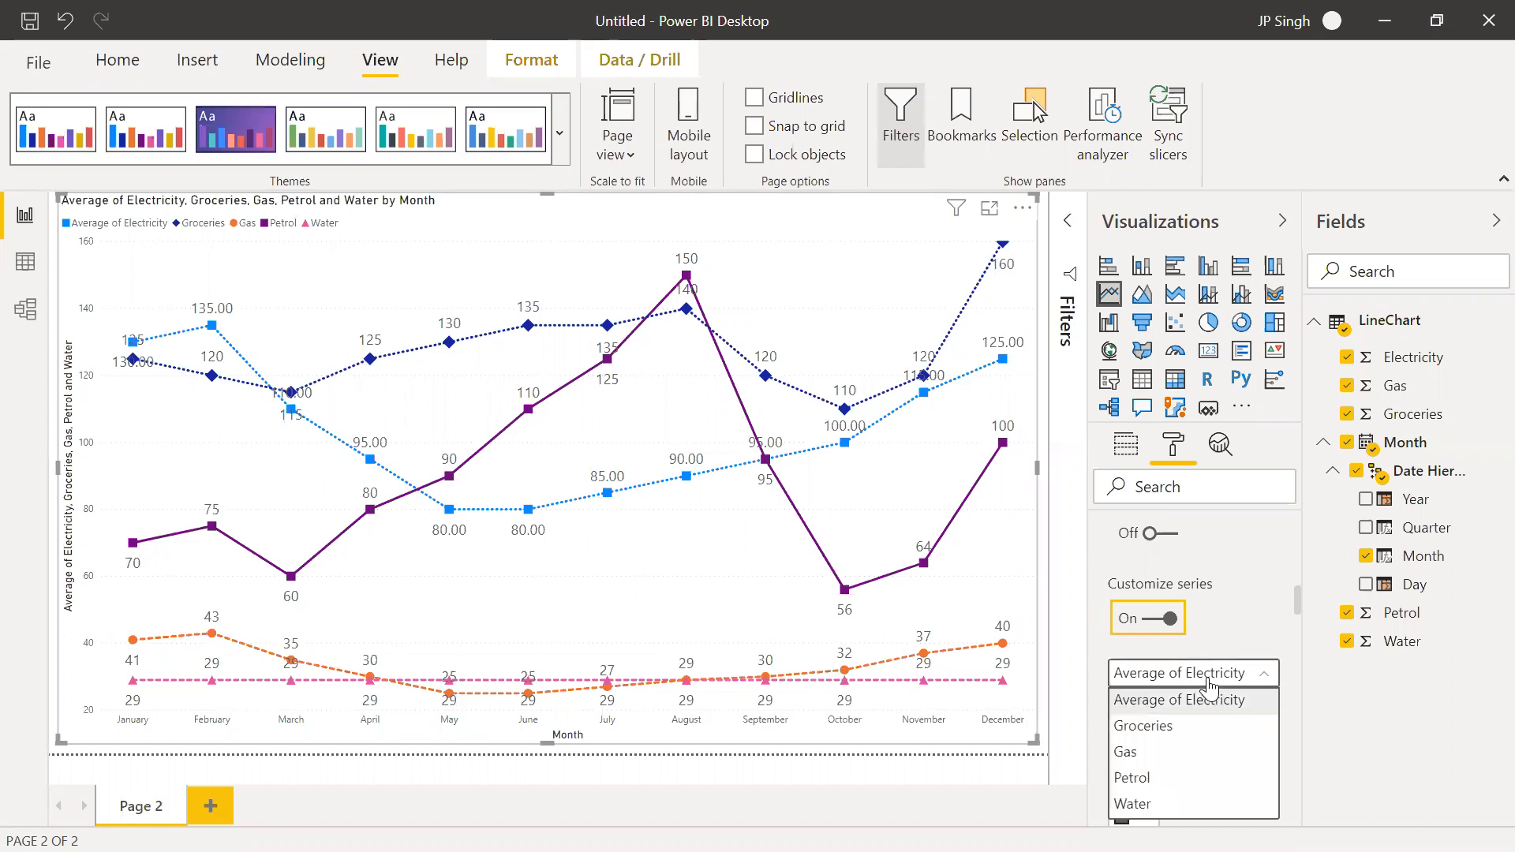
pyautogui.click(1174, 724)
pyautogui.scroll(-3, 1214, 696)
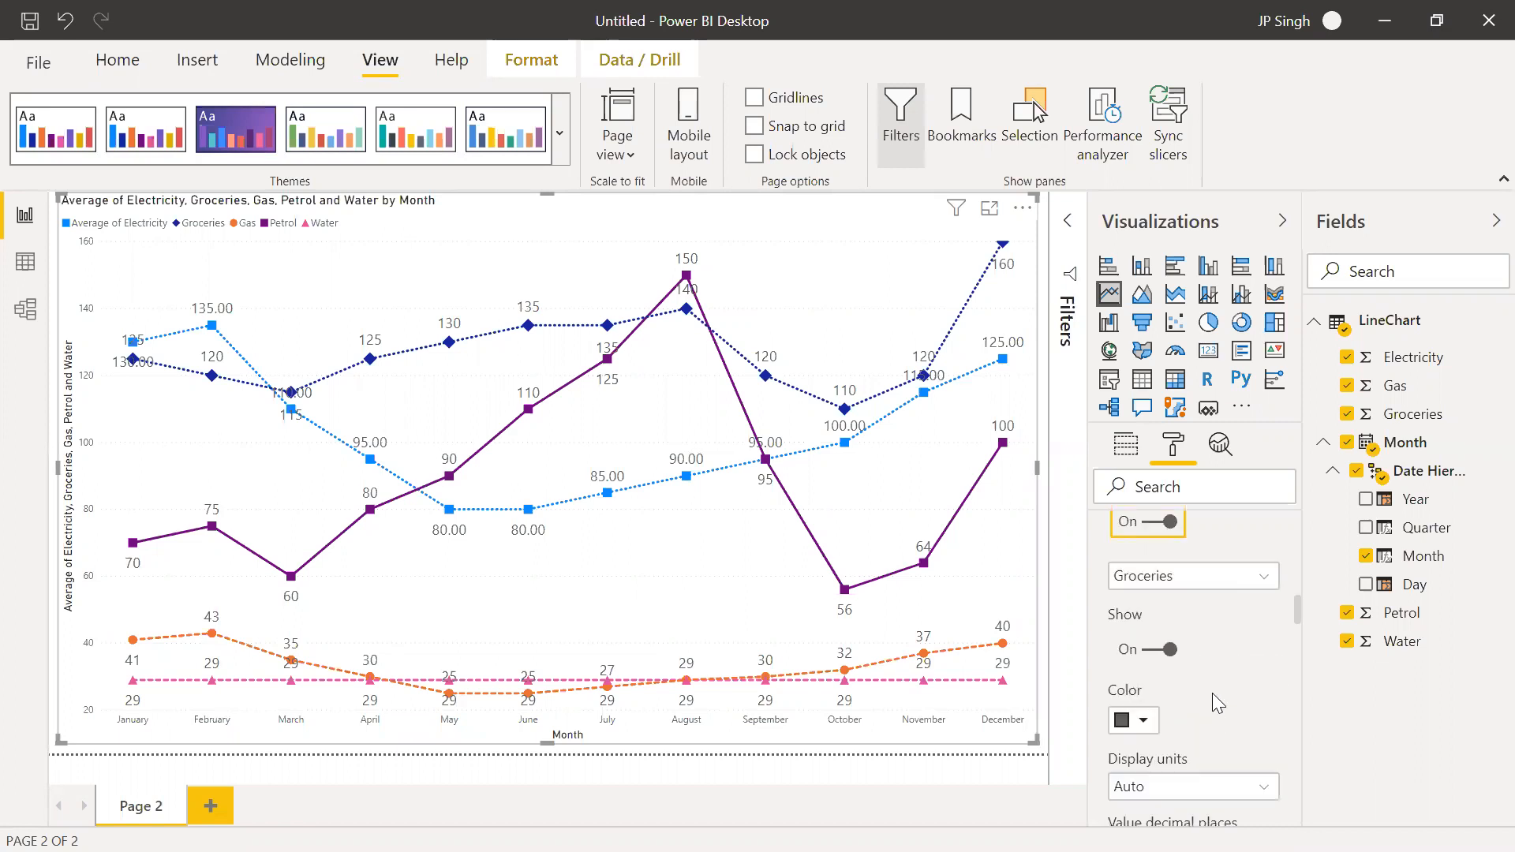
pyautogui.scroll(-3, 1212, 693)
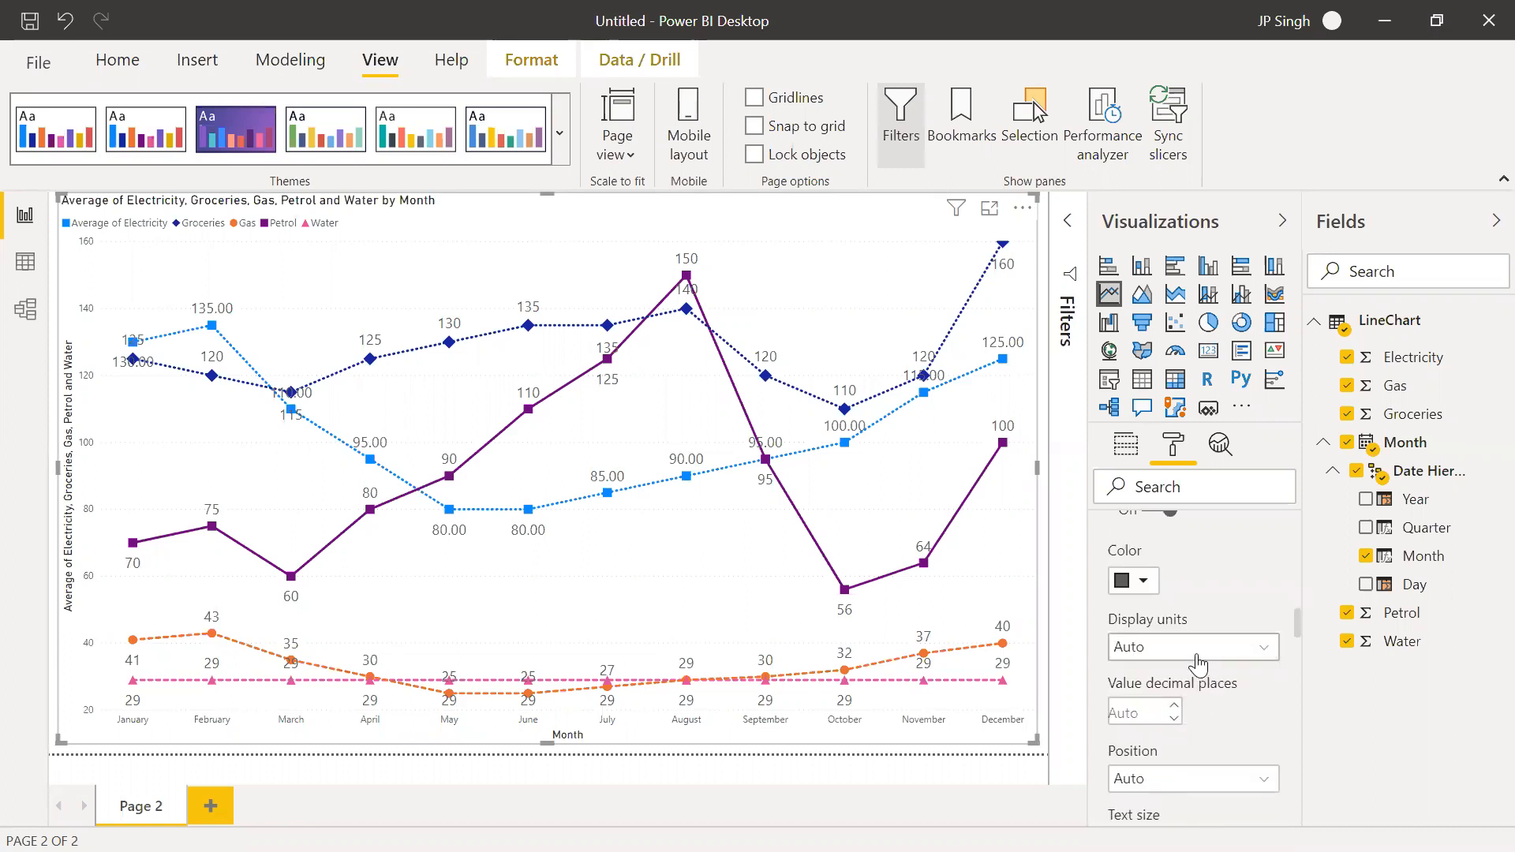
pyautogui.click(1181, 790)
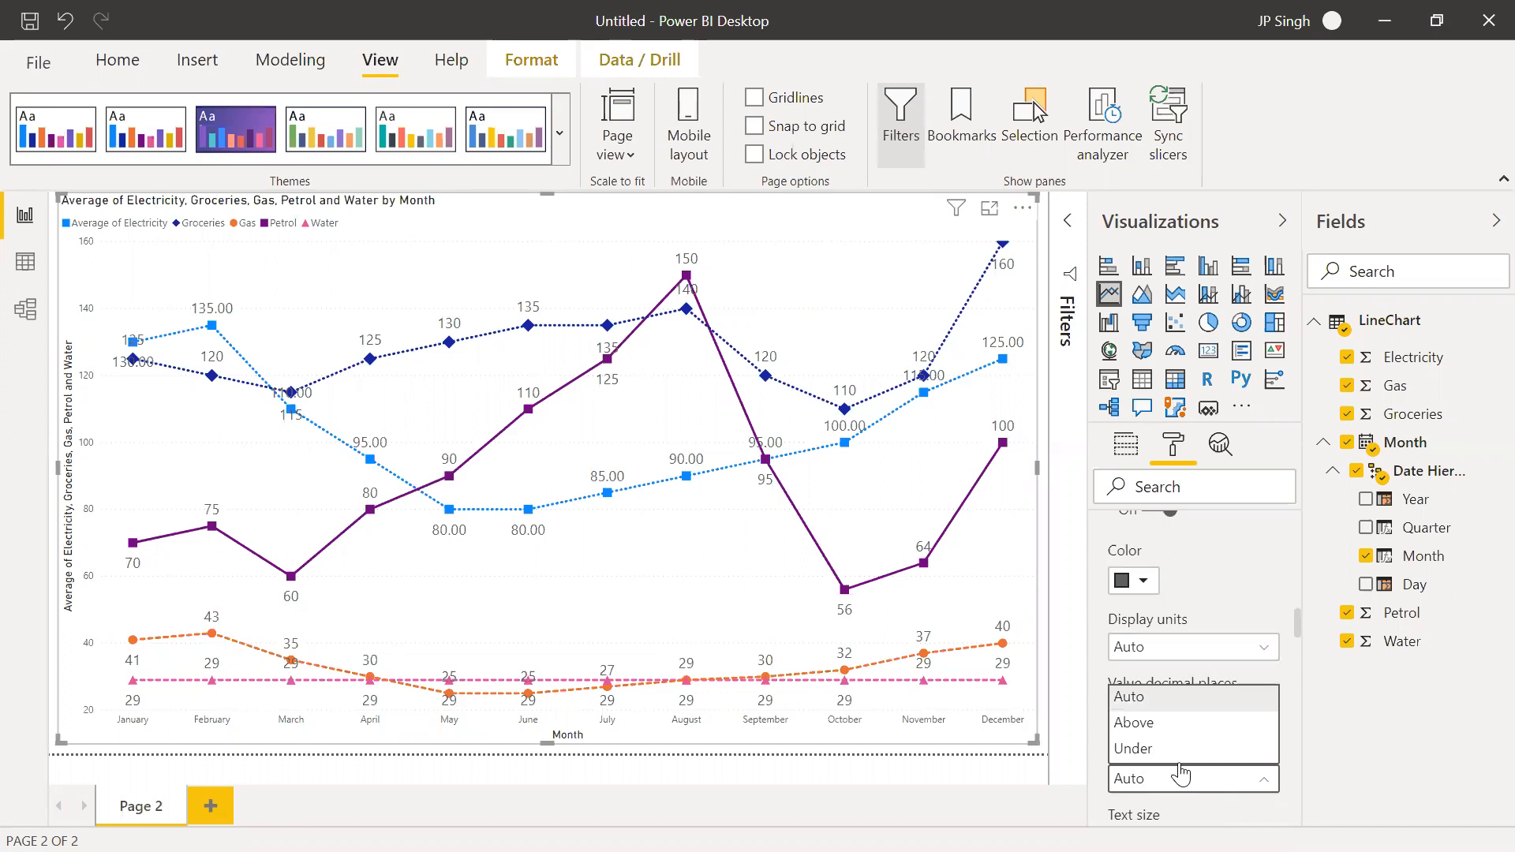
pyautogui.click(1138, 723)
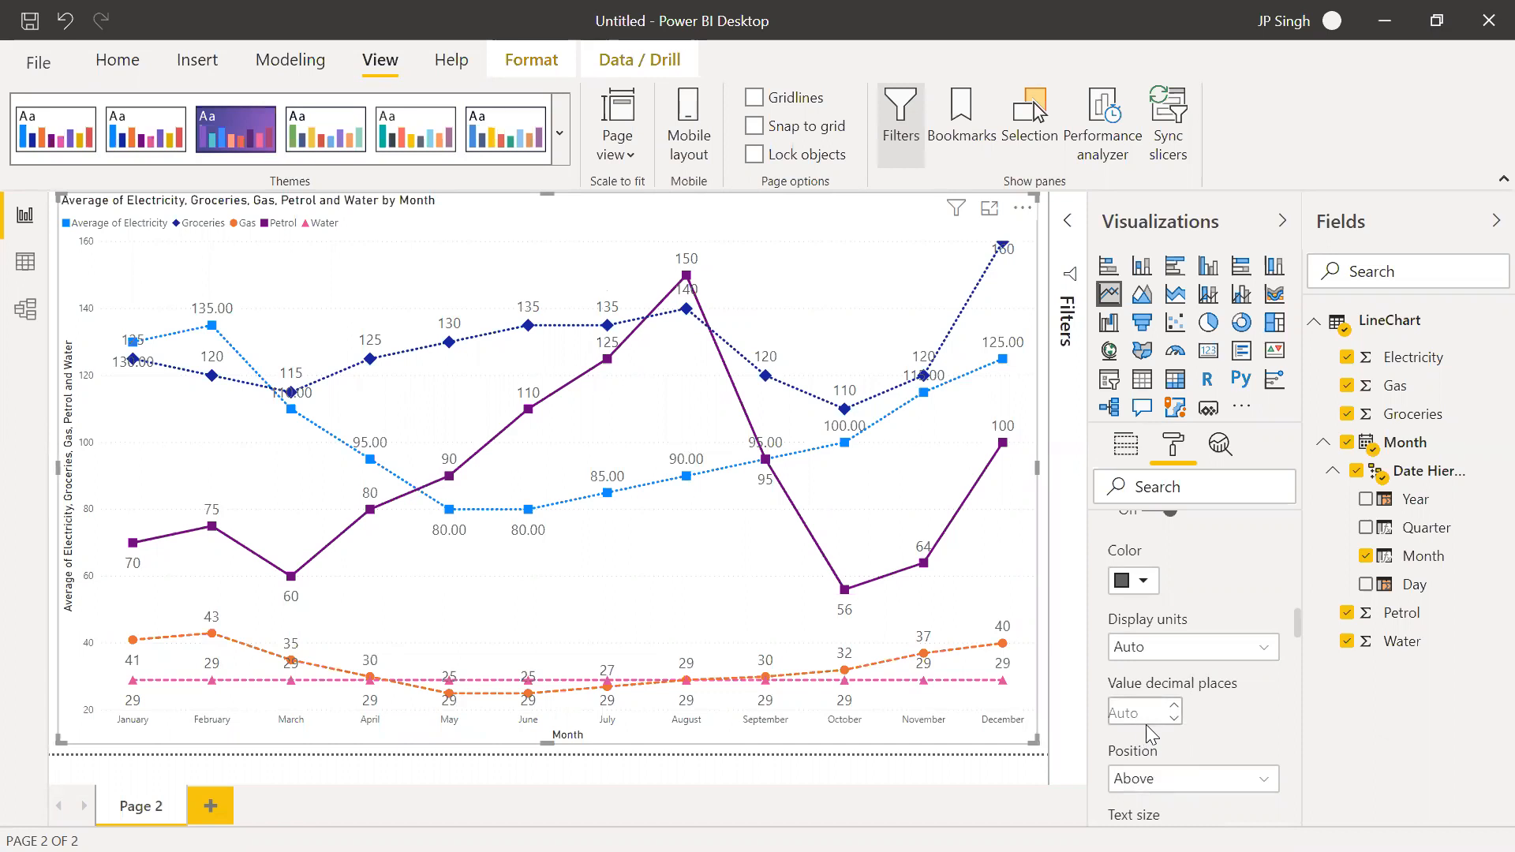
# Increase the text size of the Groceries series' data labels
pyautogui.scroll(-3, 1224, 729)
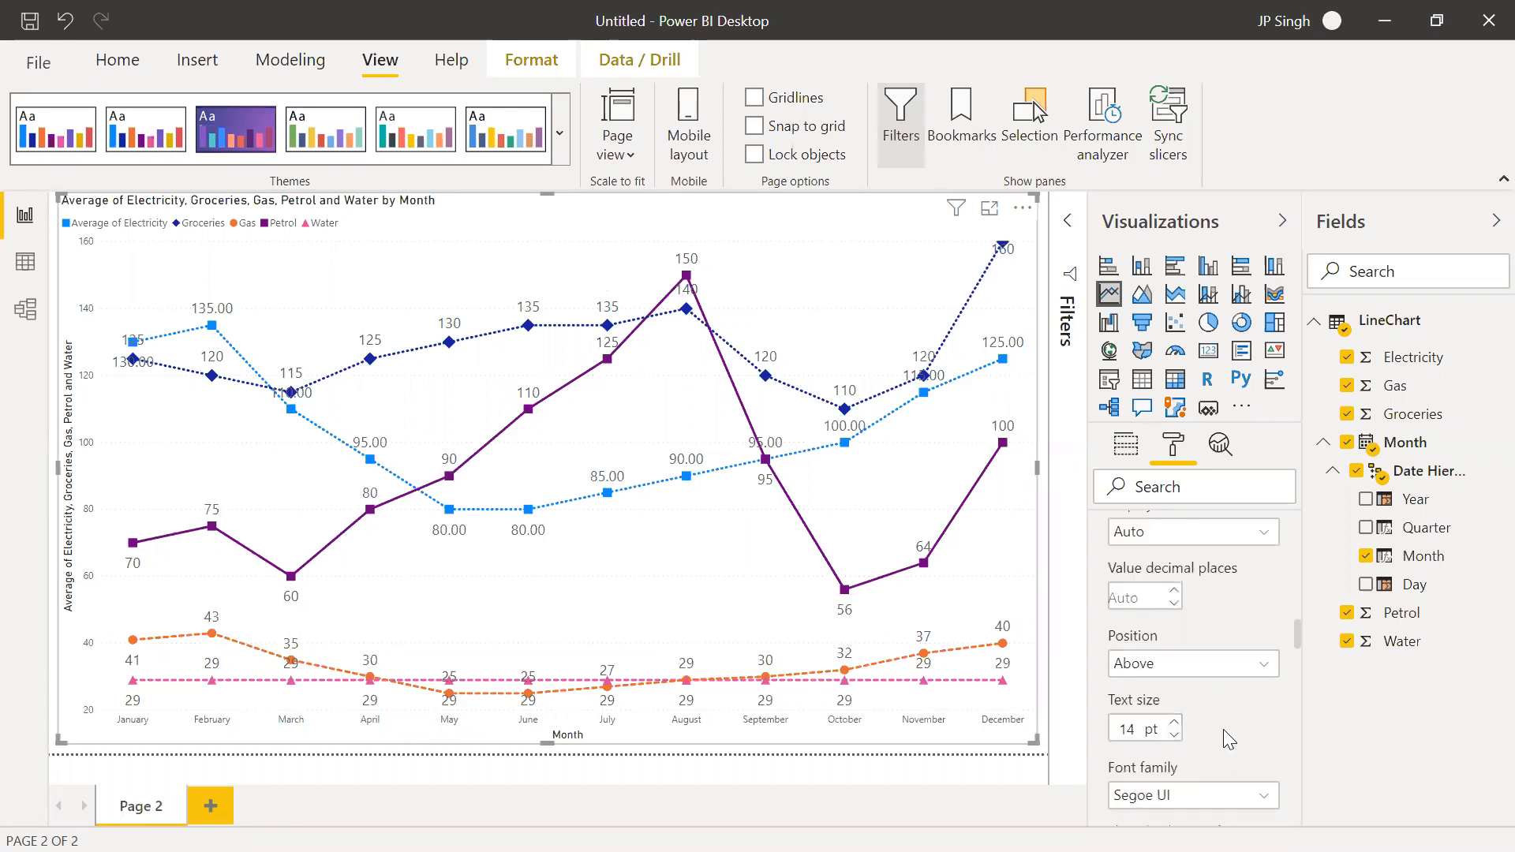
pyautogui.click(1174, 719)
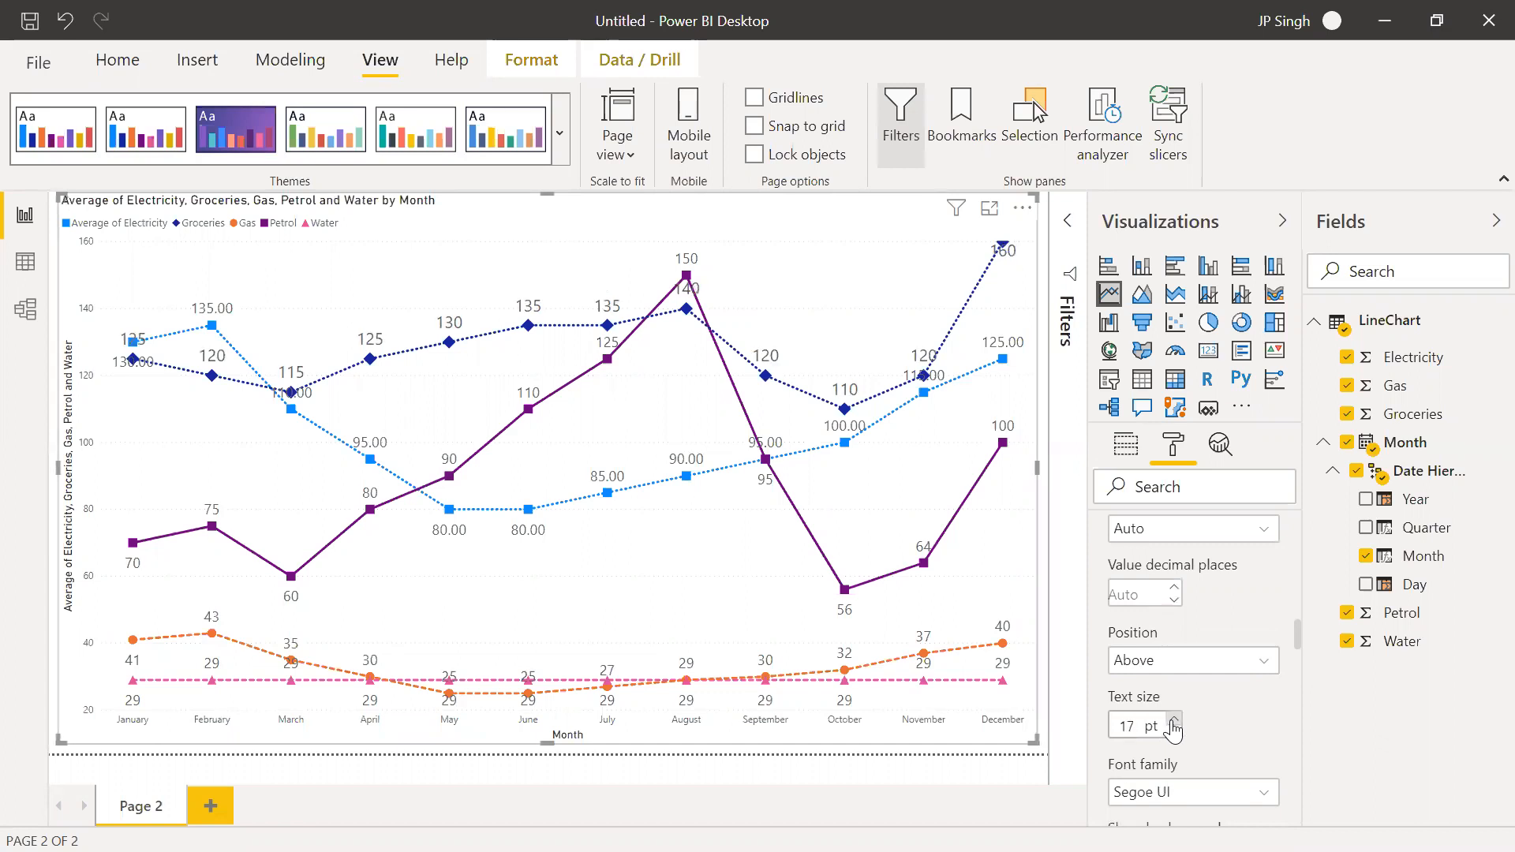
pyautogui.click(1174, 733)
pyautogui.click(1175, 732)
# Color the Groceries series' data labels orange
pyautogui.scroll(1, 1204, 702)
pyautogui.scroll(-8, 1195, 719)
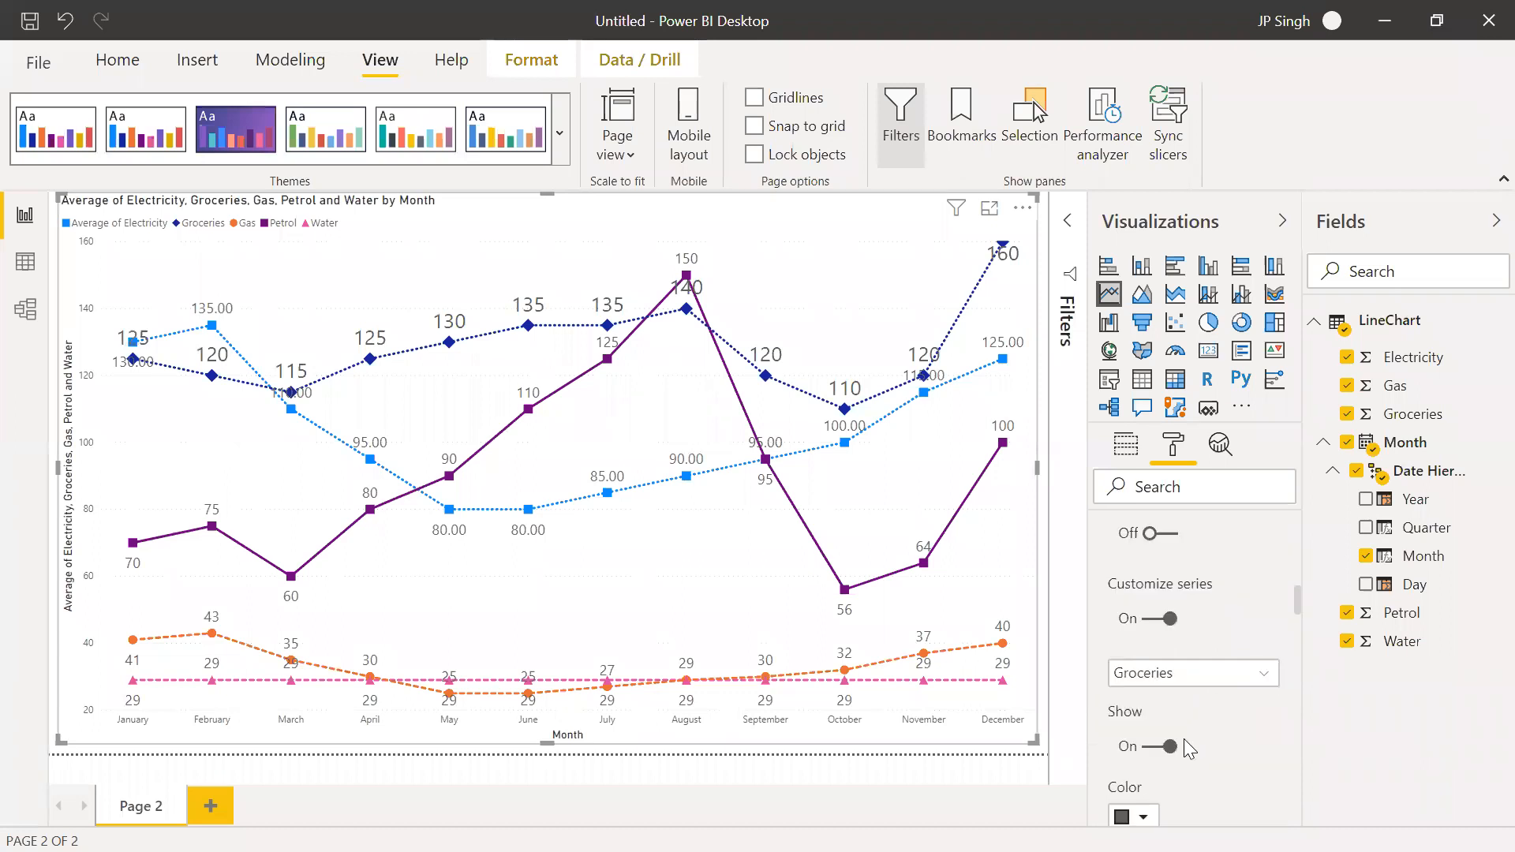
pyautogui.scroll(-1, 1183, 738)
pyautogui.click(1146, 701)
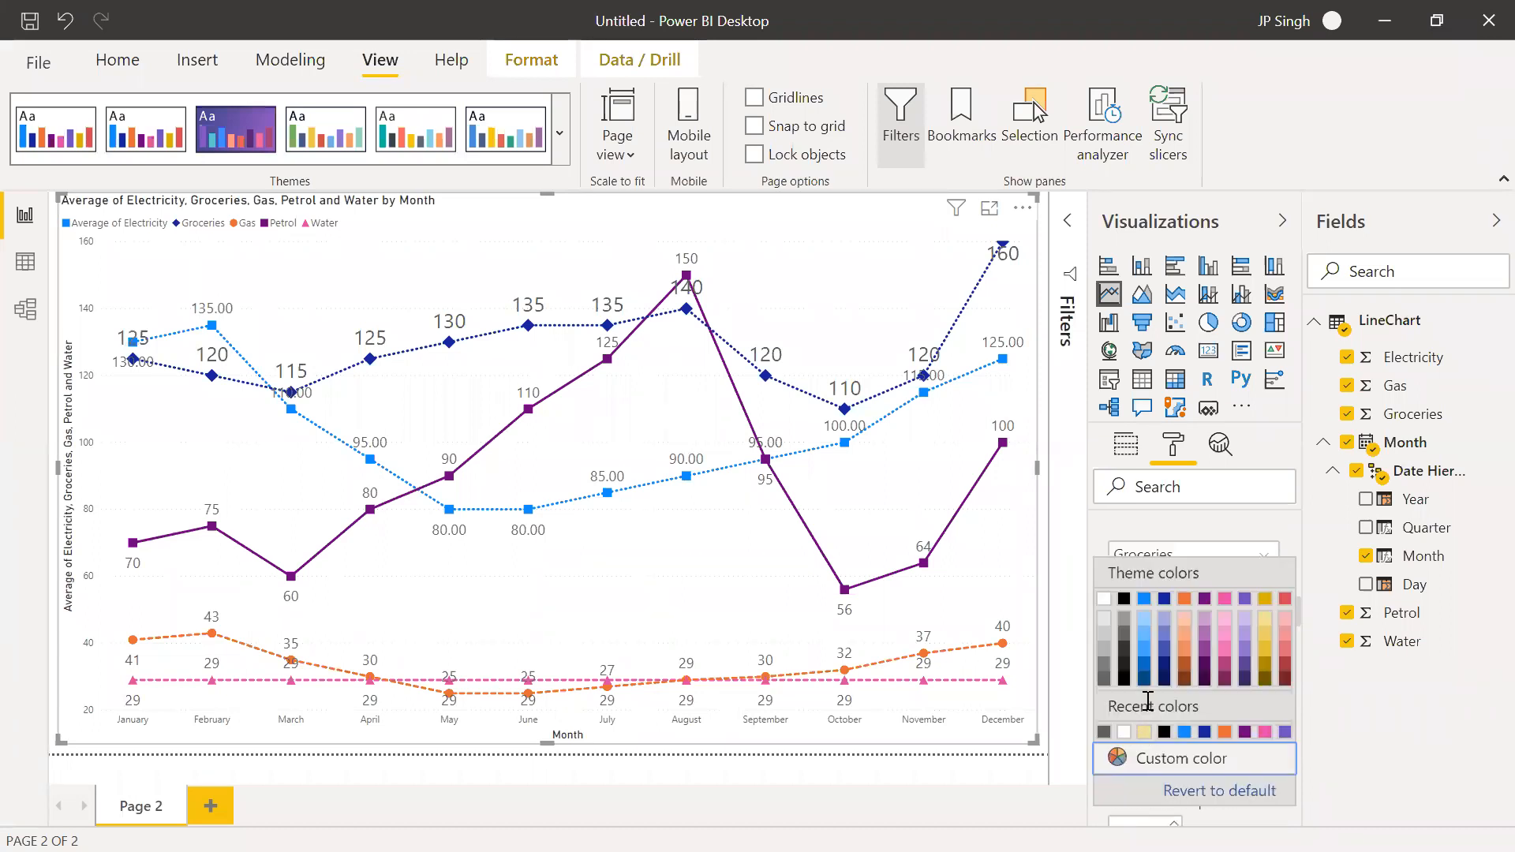
pyautogui.click(1224, 733)
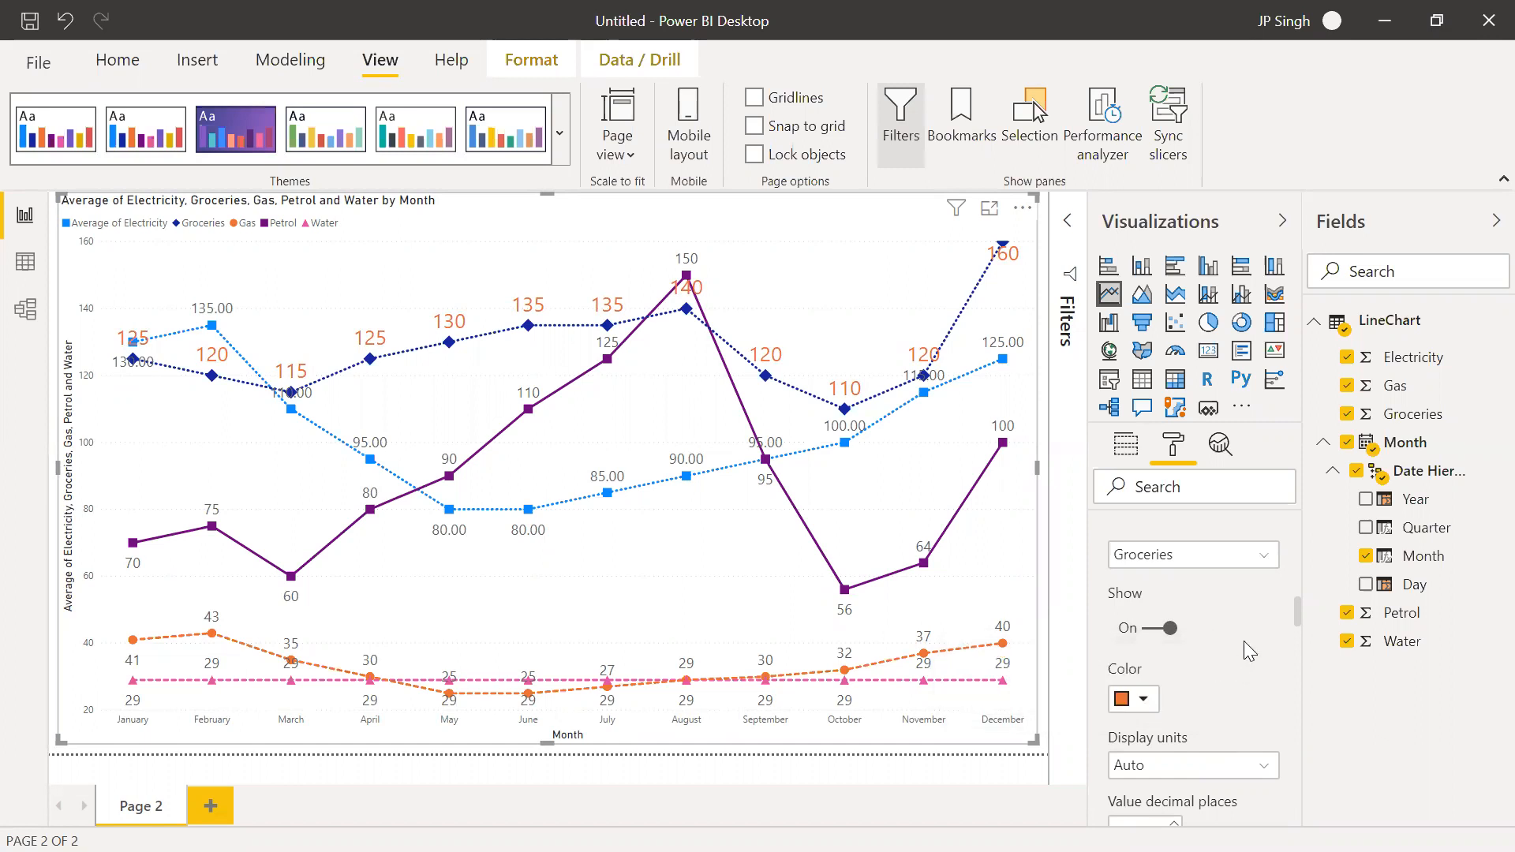
# Choose the Average of Electricity series in the label customization and hide its data labels
pyautogui.scroll(3, 1223, 657)
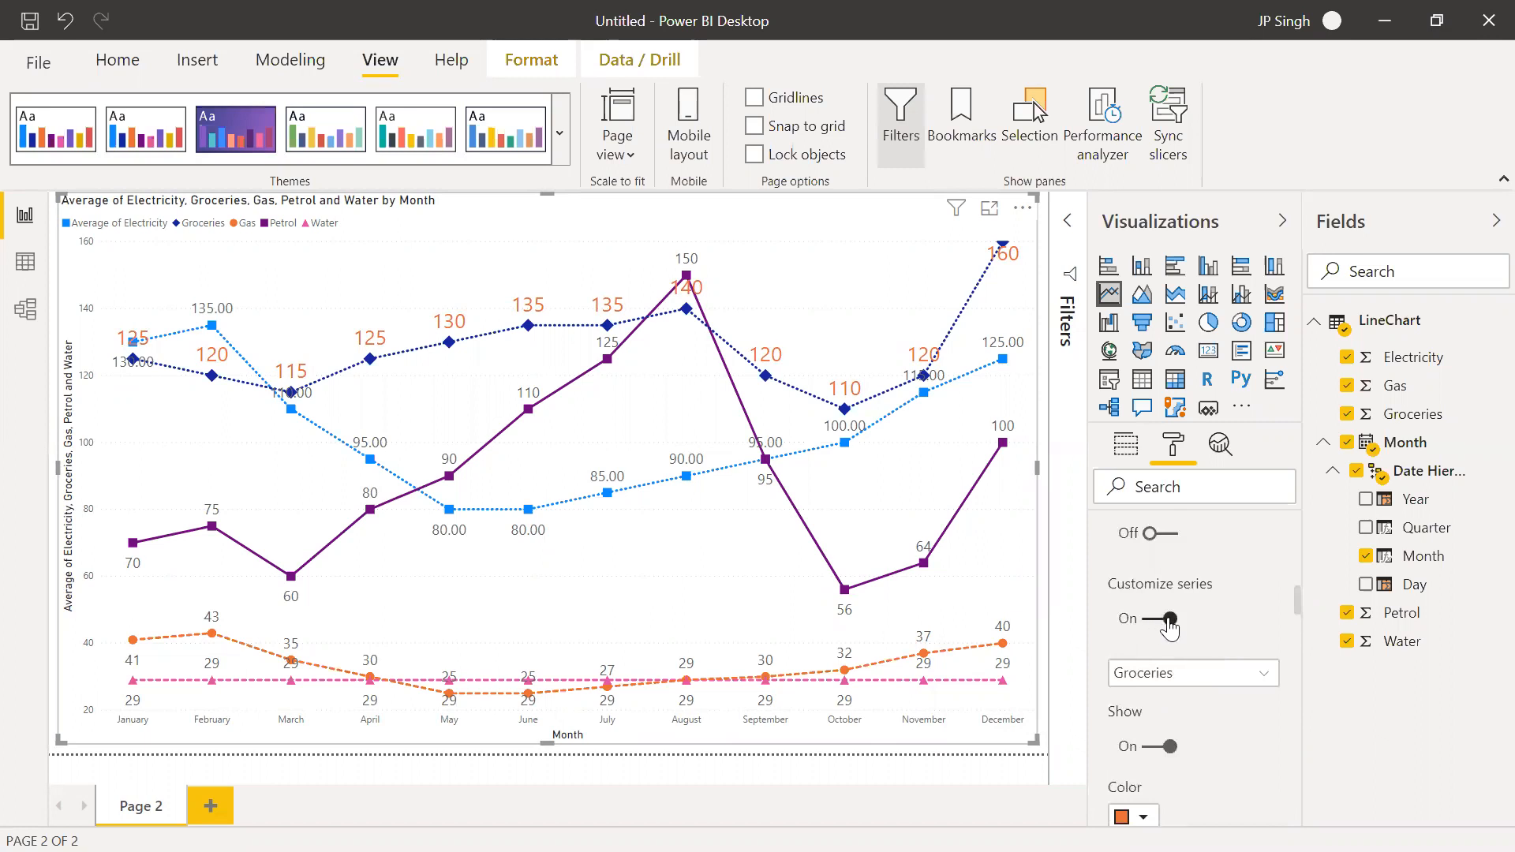
pyautogui.scroll(-3, 1186, 741)
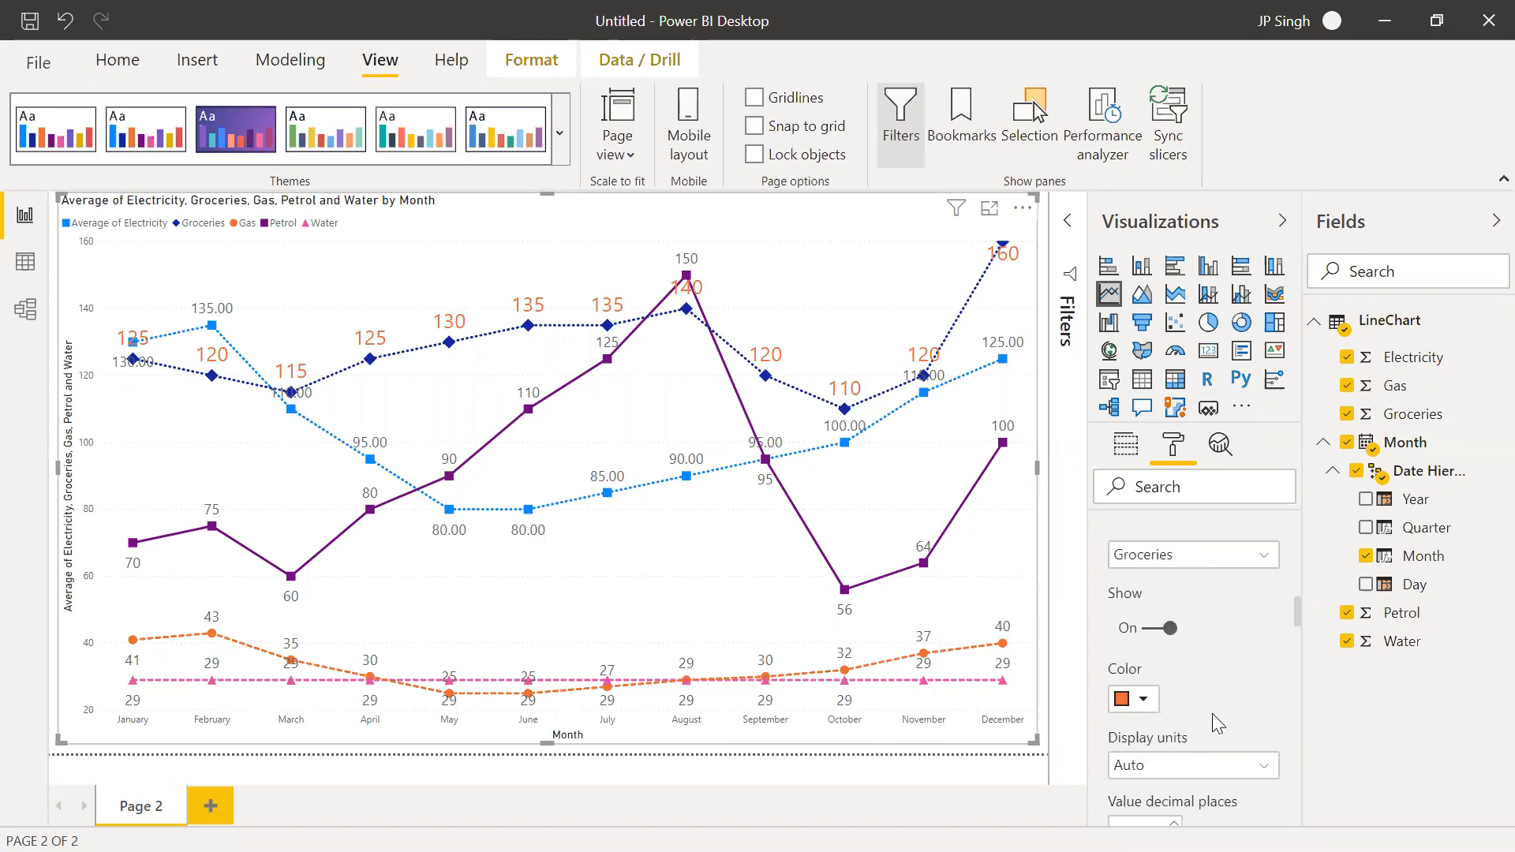
pyautogui.scroll(3, 1210, 703)
pyautogui.click(1201, 685)
pyautogui.click(1187, 700)
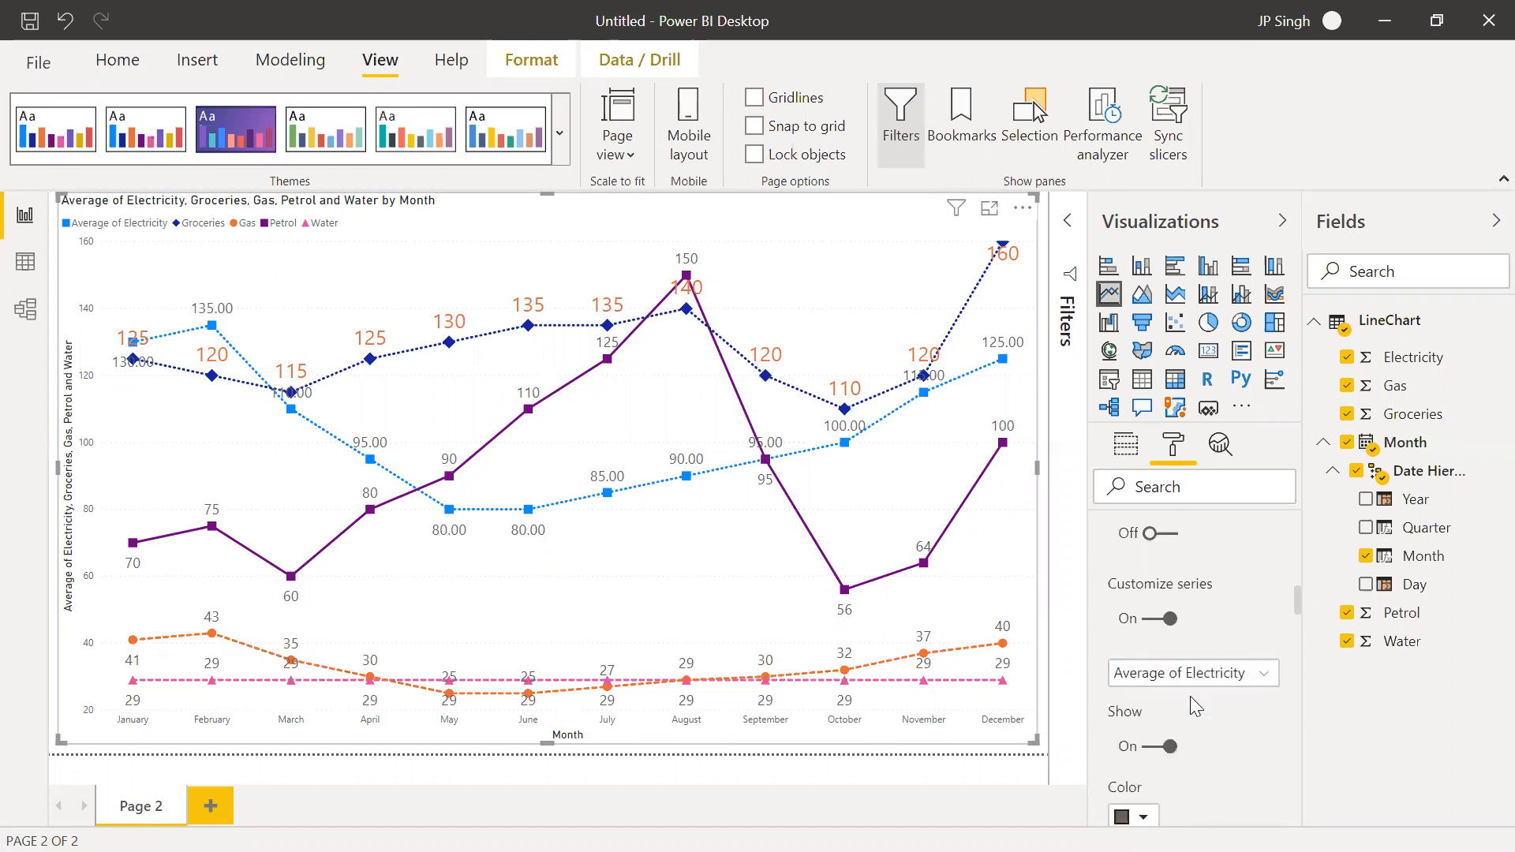
pyautogui.click(1160, 750)
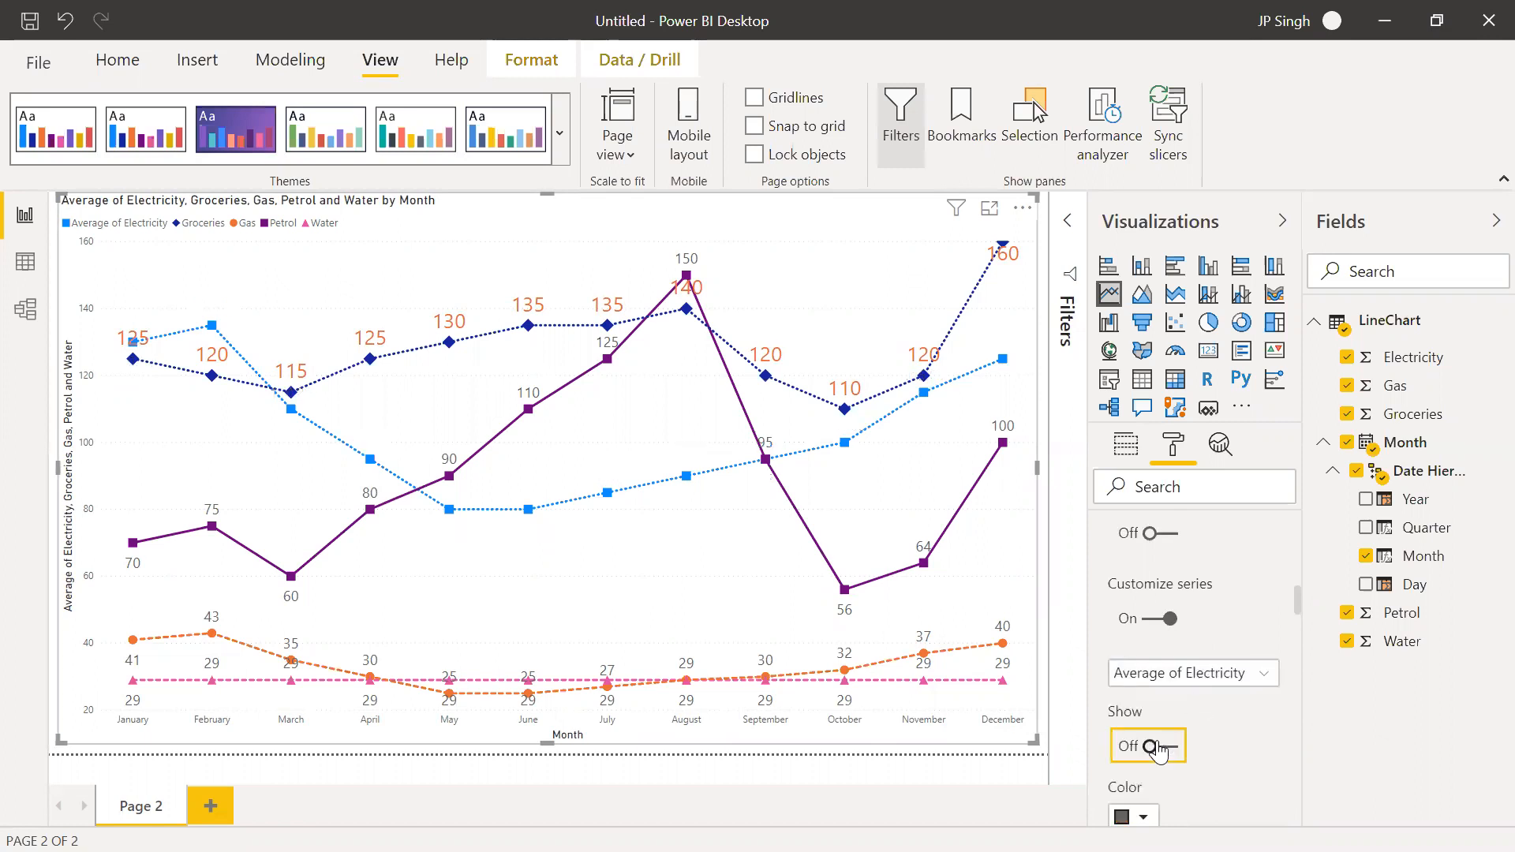
# Hide the data labels of the Gas, Petrol and Water series one after another
pyautogui.click(1263, 677)
pyautogui.click(1146, 753)
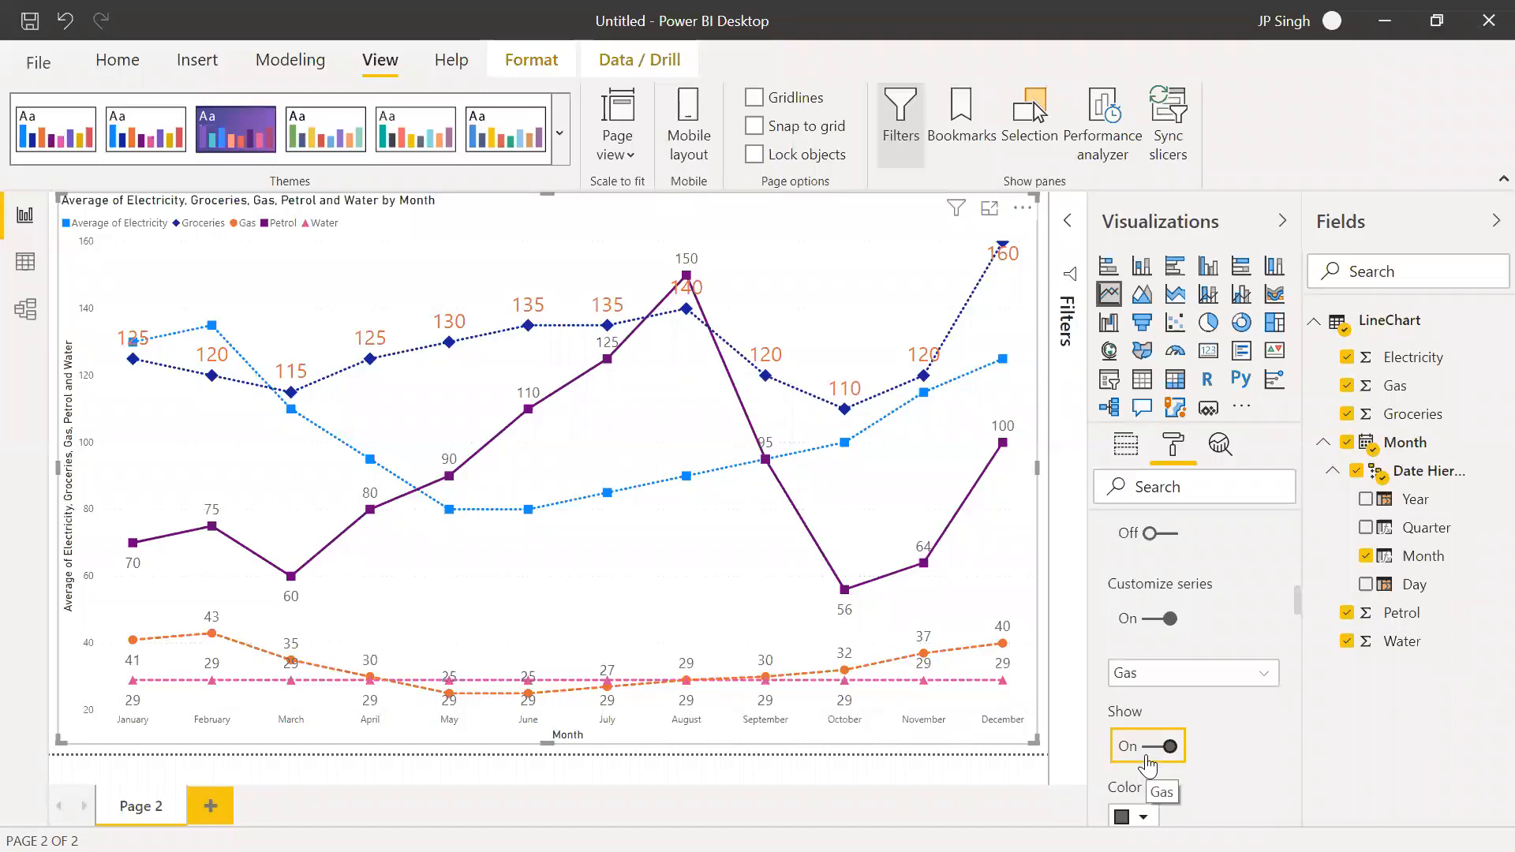
pyautogui.click(1148, 759)
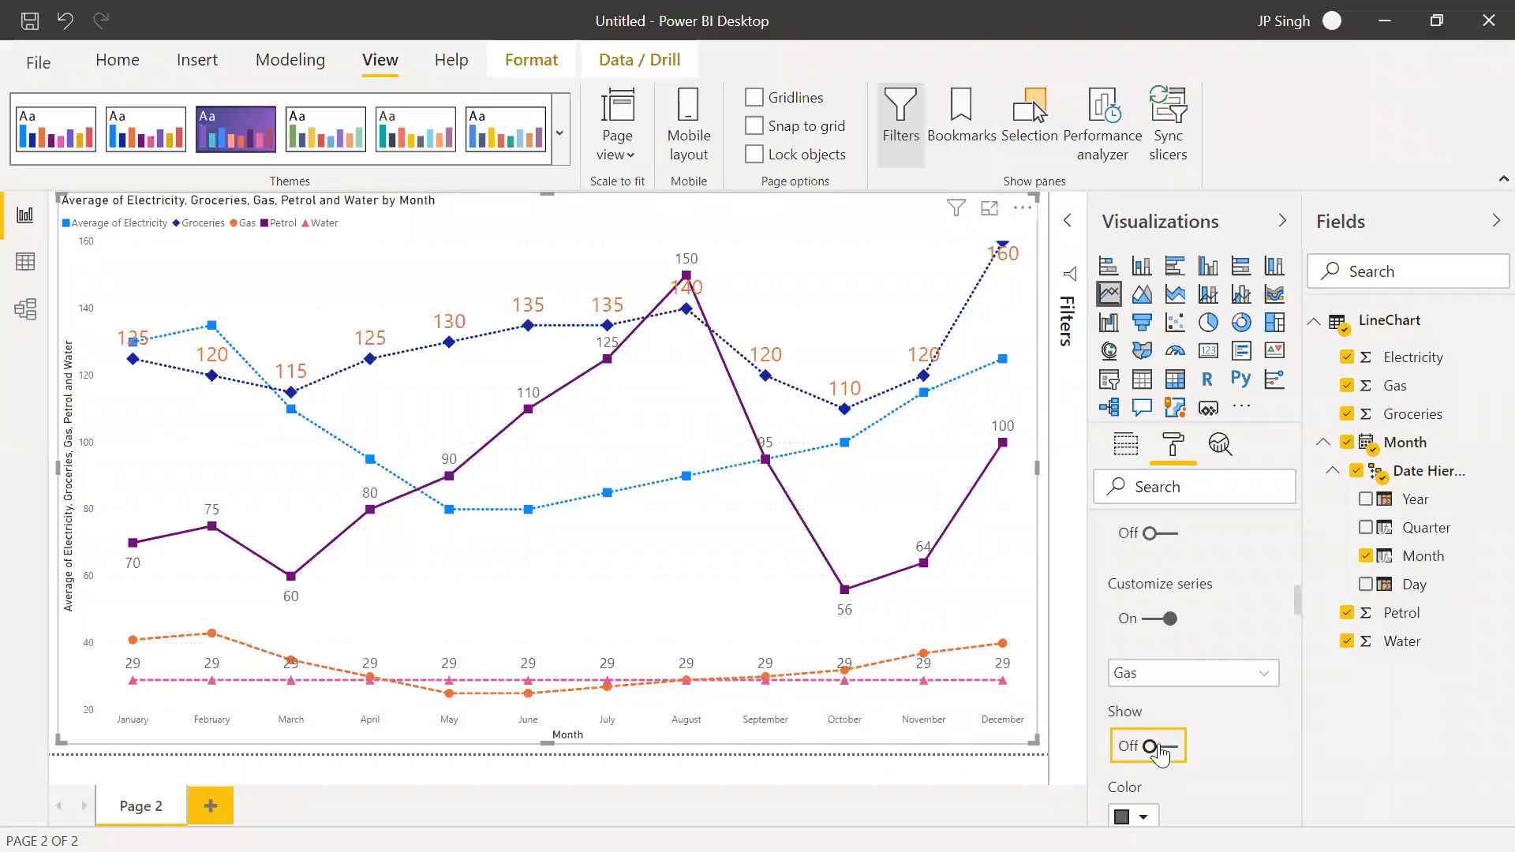
pyautogui.click(1264, 675)
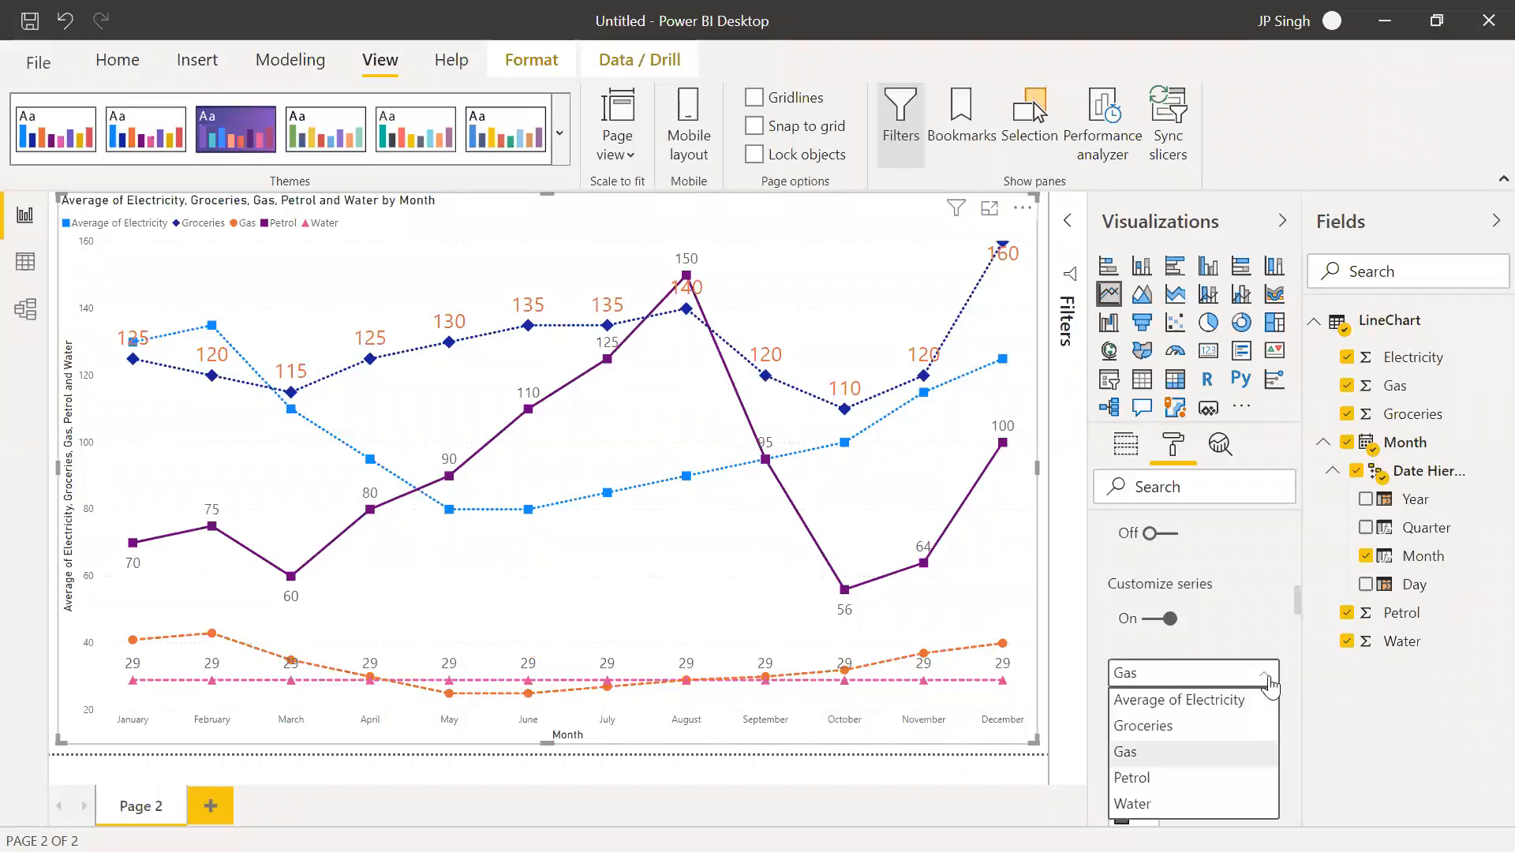
pyautogui.click(1157, 779)
pyautogui.click(1163, 747)
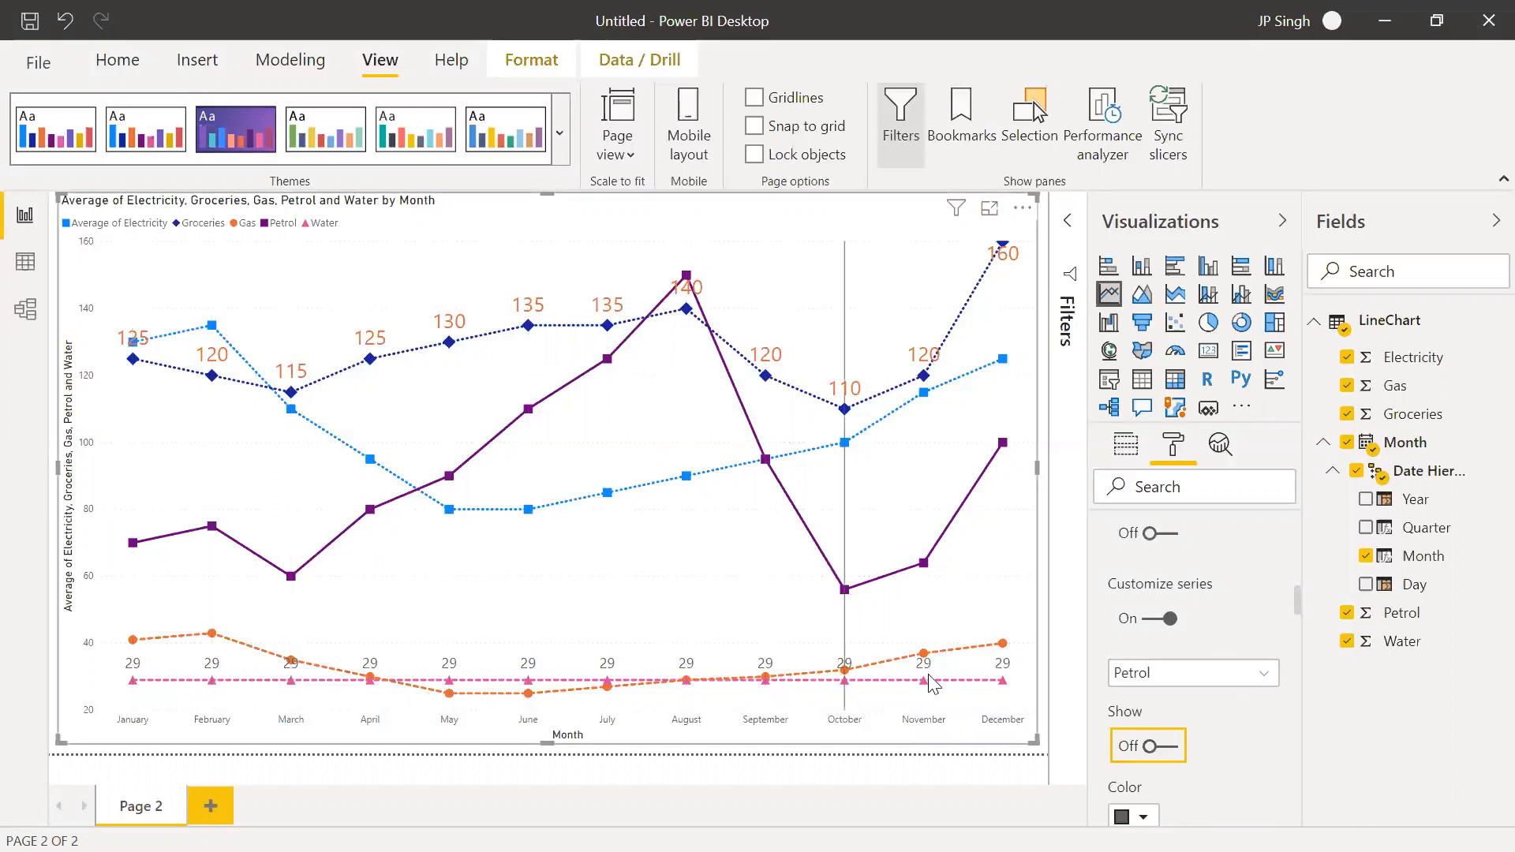
pyautogui.click(1188, 674)
pyautogui.click(1150, 803)
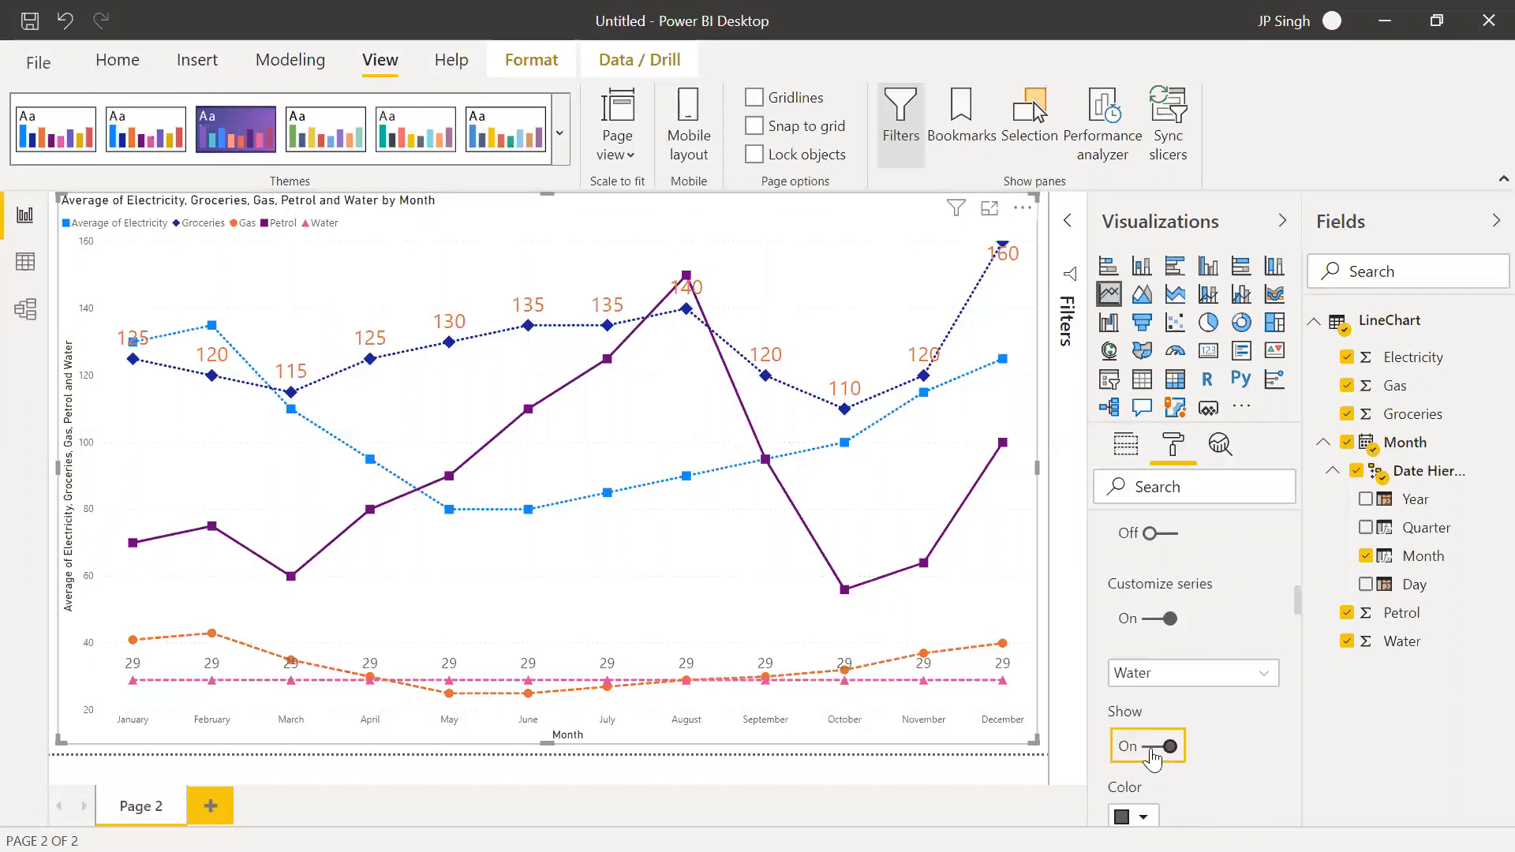
# Choose the Average of Electricity series again and turn its data labels back on
pyautogui.click(1180, 675)
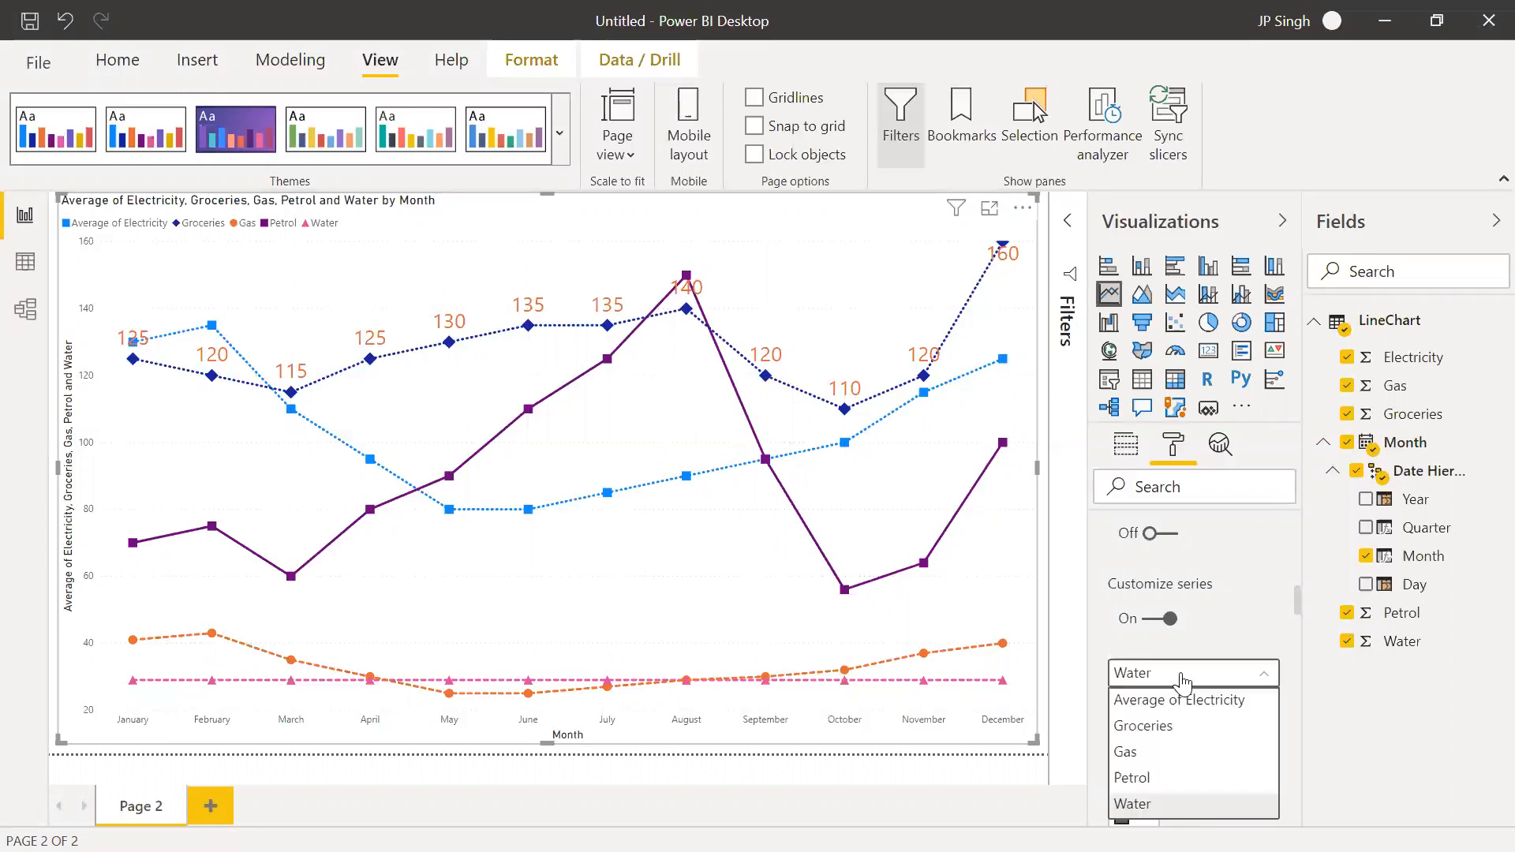
pyautogui.click(1168, 700)
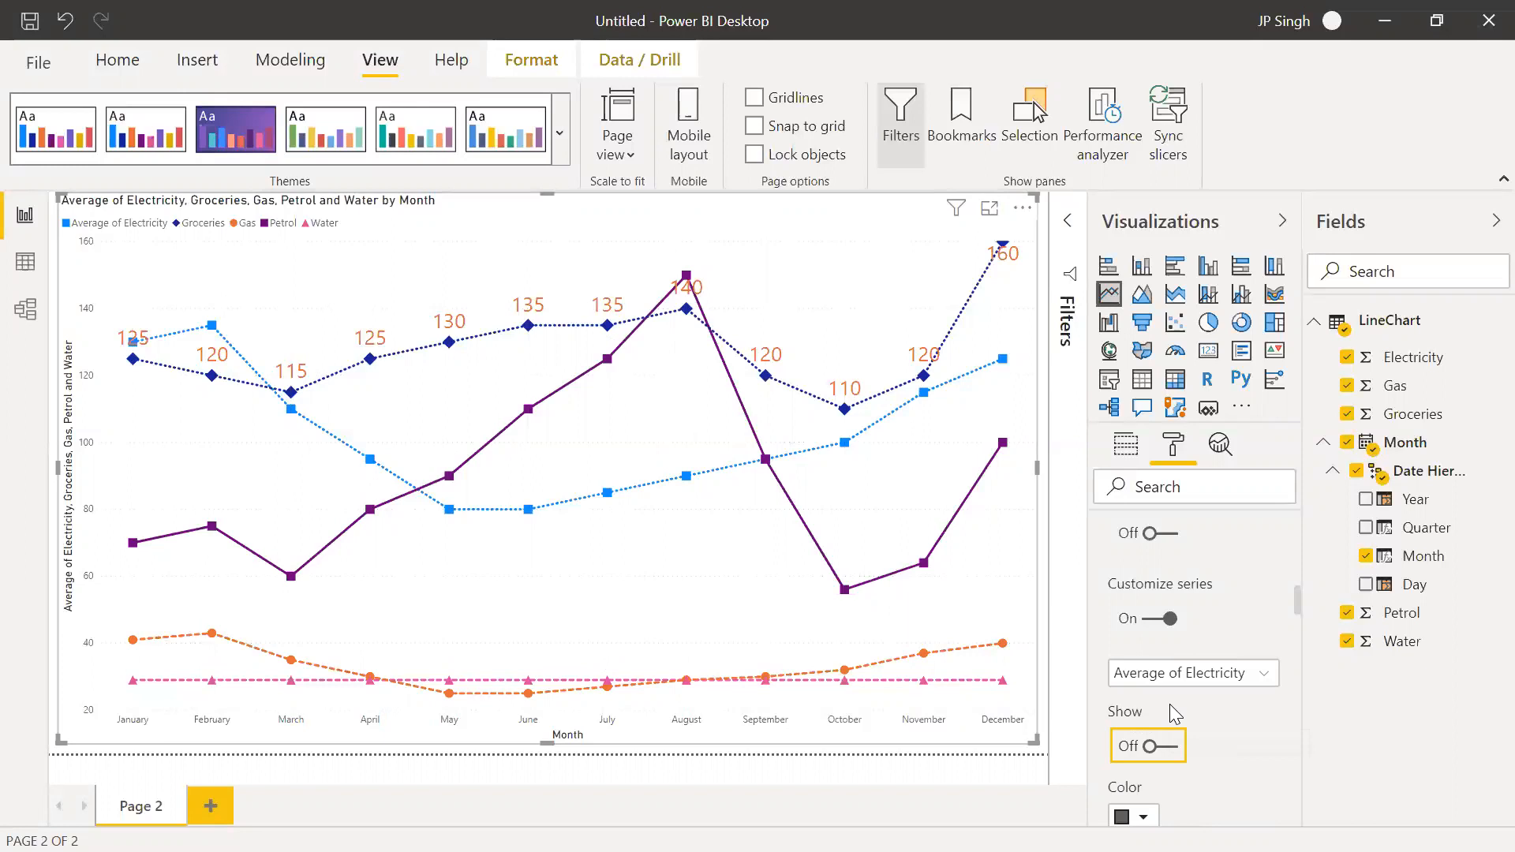
pyautogui.click(1164, 749)
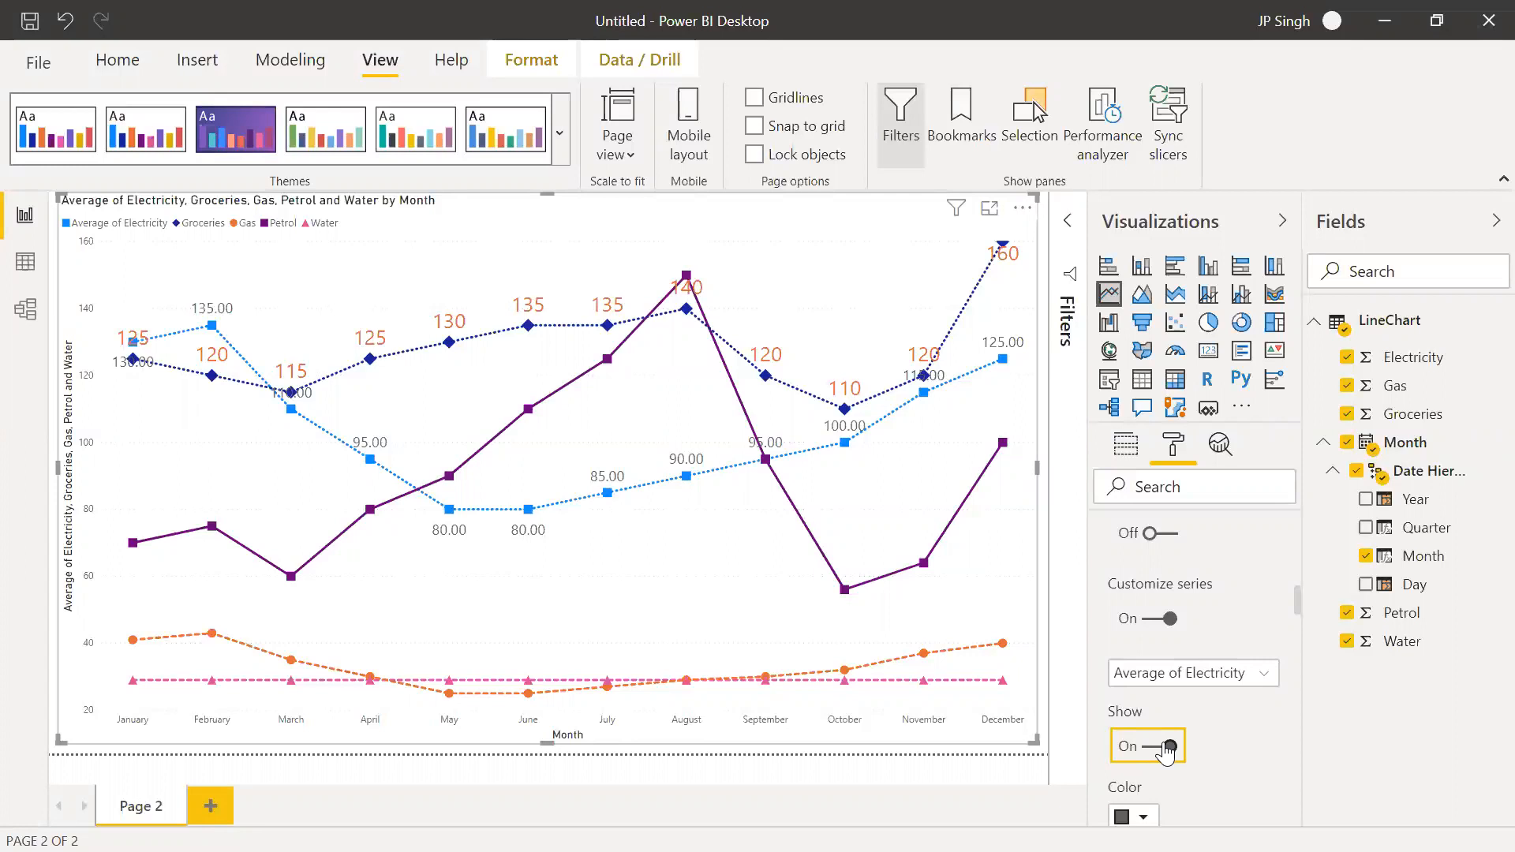
pyautogui.scroll(3, 1156, 677)
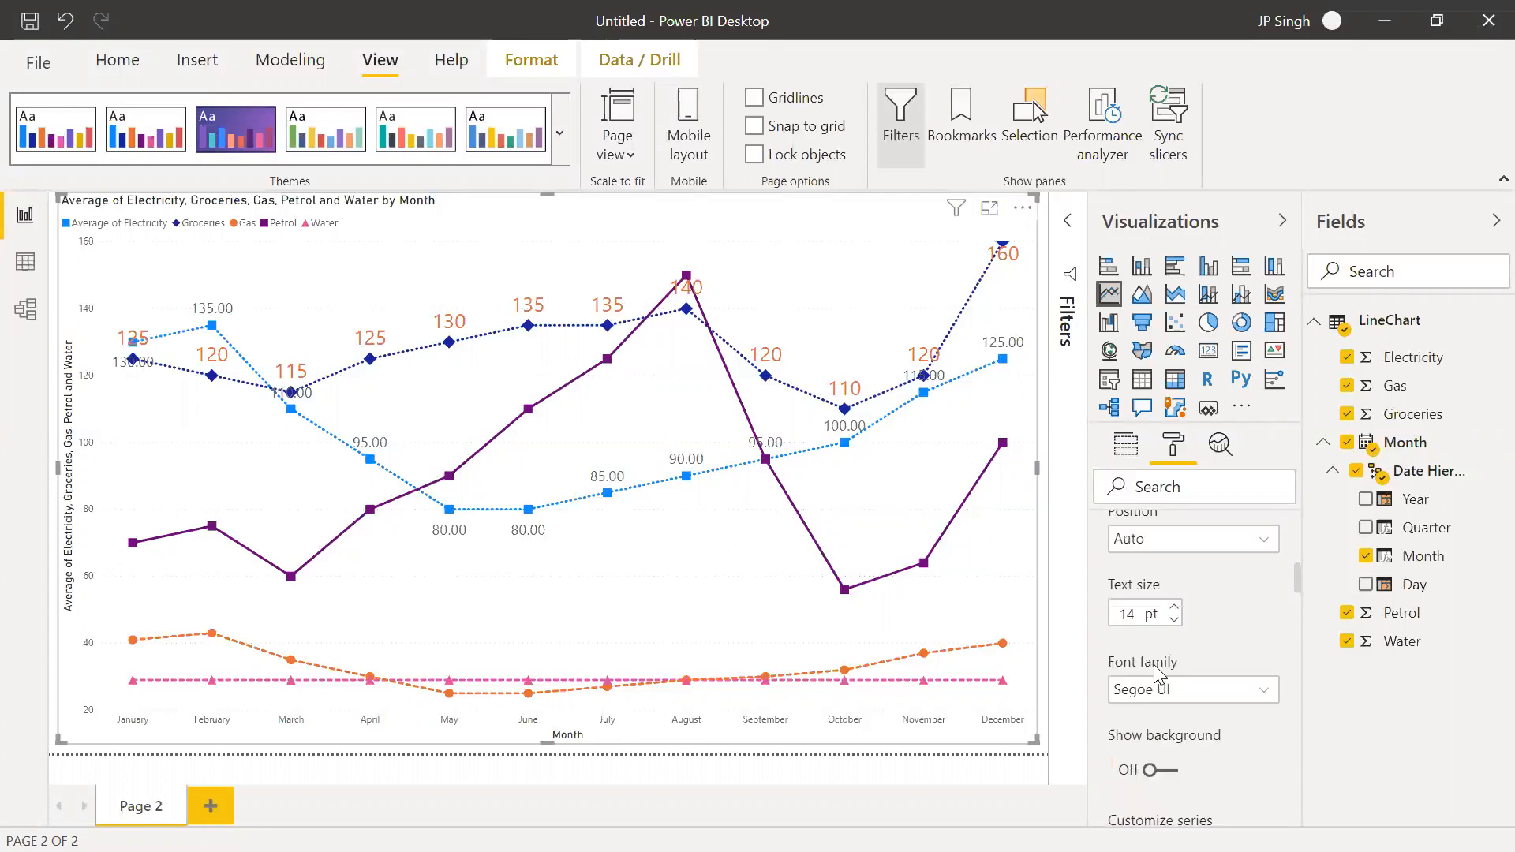
pyautogui.scroll(5, 1156, 671)
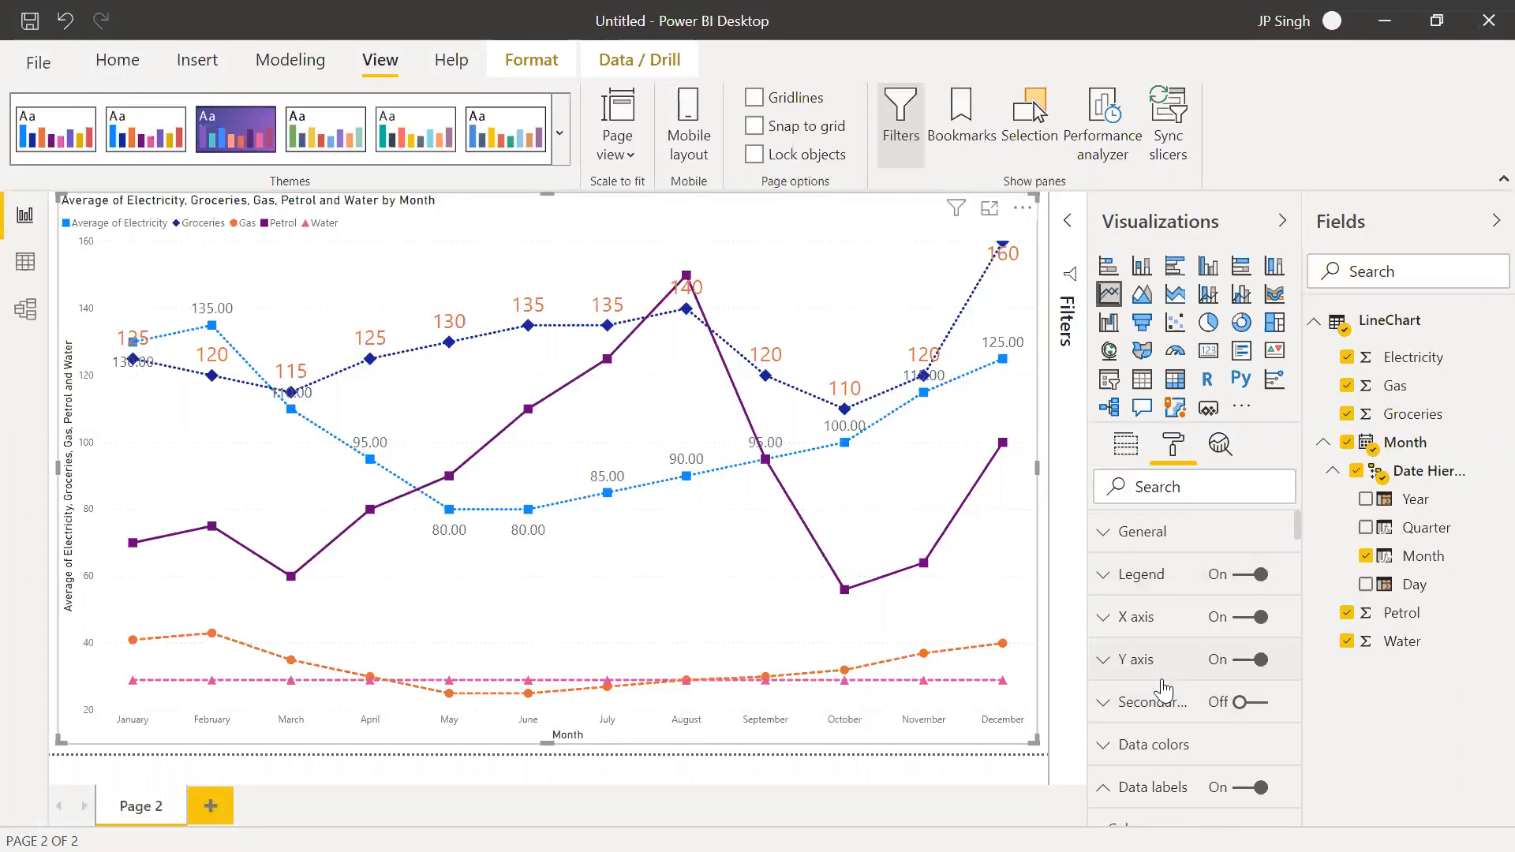
# Try turning the line chart's secondary axis on and switch it back off
pyautogui.click(1103, 701)
pyautogui.click(1253, 705)
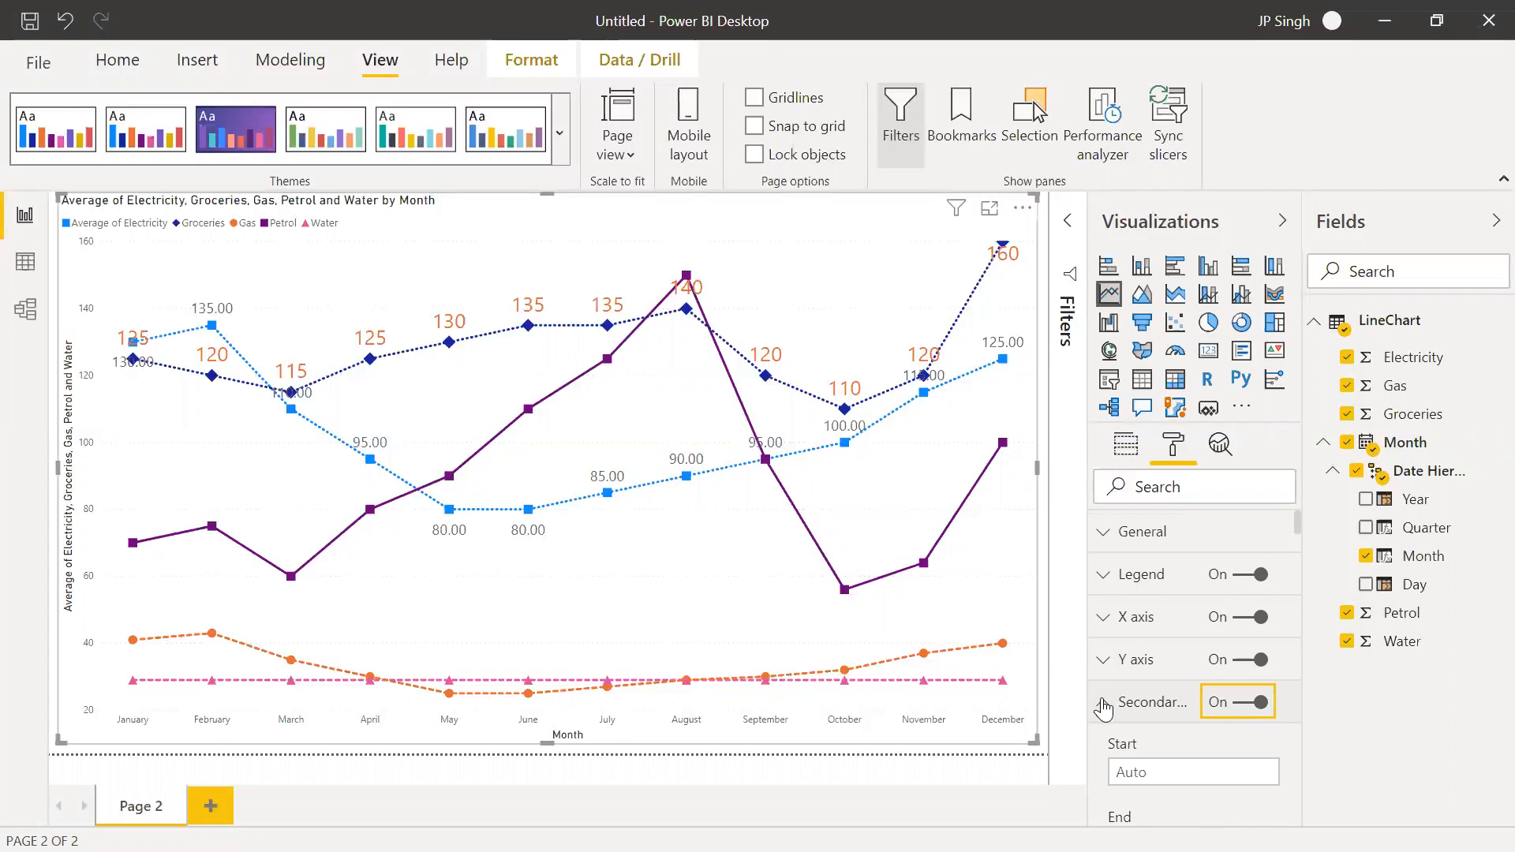
pyautogui.click(1243, 706)
pyautogui.click(1106, 708)
# Look through the line chart's remaining format settings, from data colors, data labels and shapes to title, border and tooltip
pyautogui.click(1105, 773)
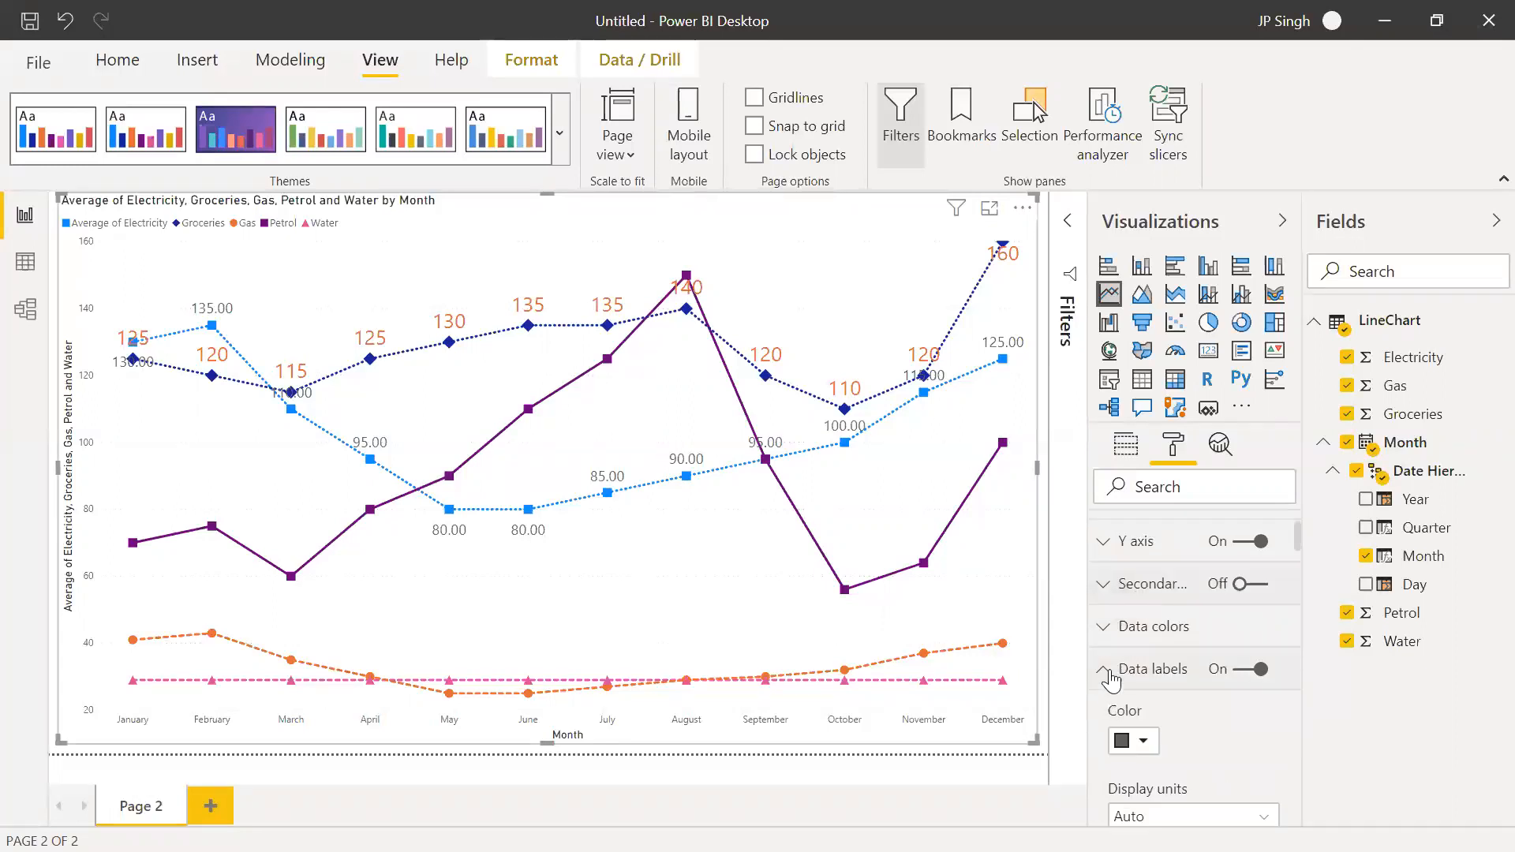
pyautogui.click(1104, 628)
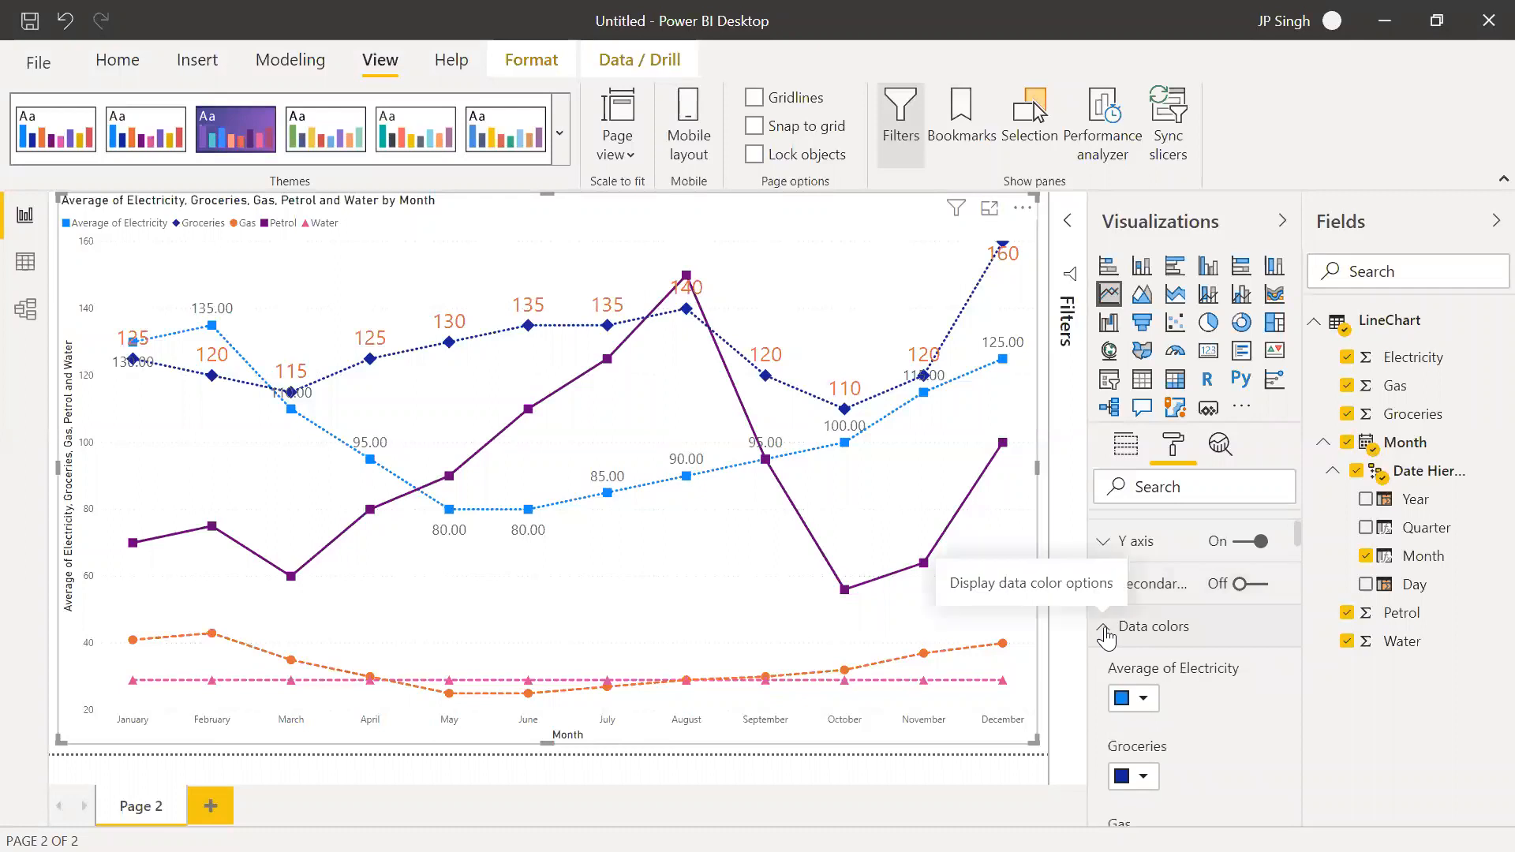
pyautogui.scroll(-3, 1108, 637)
pyautogui.scroll(3, 1112, 641)
pyautogui.click(1103, 627)
pyautogui.scroll(-6, 1115, 669)
pyautogui.scroll(-6, 1119, 671)
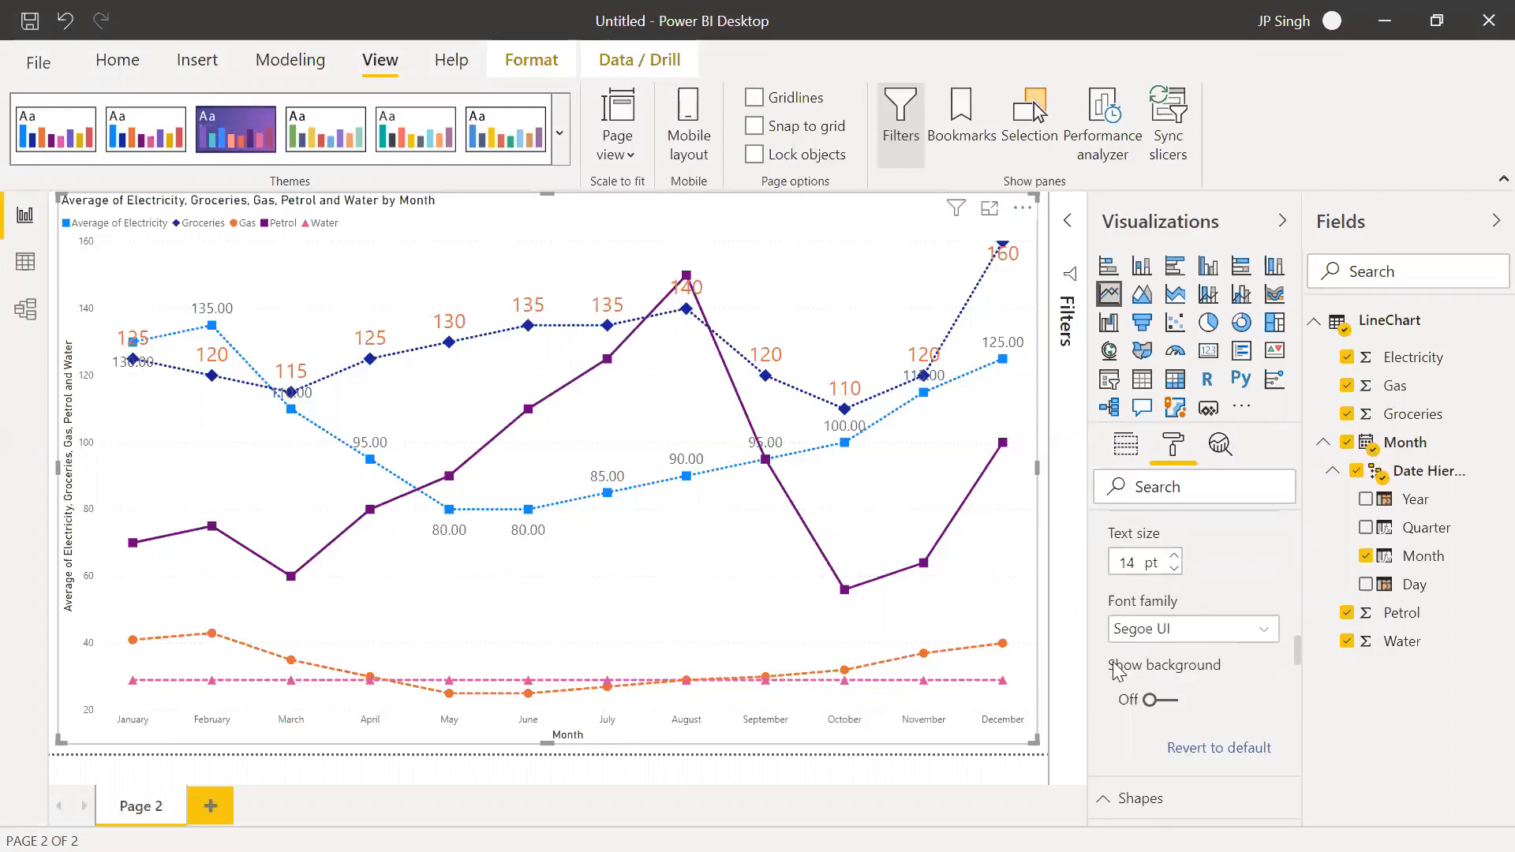
pyautogui.scroll(-3, 1119, 671)
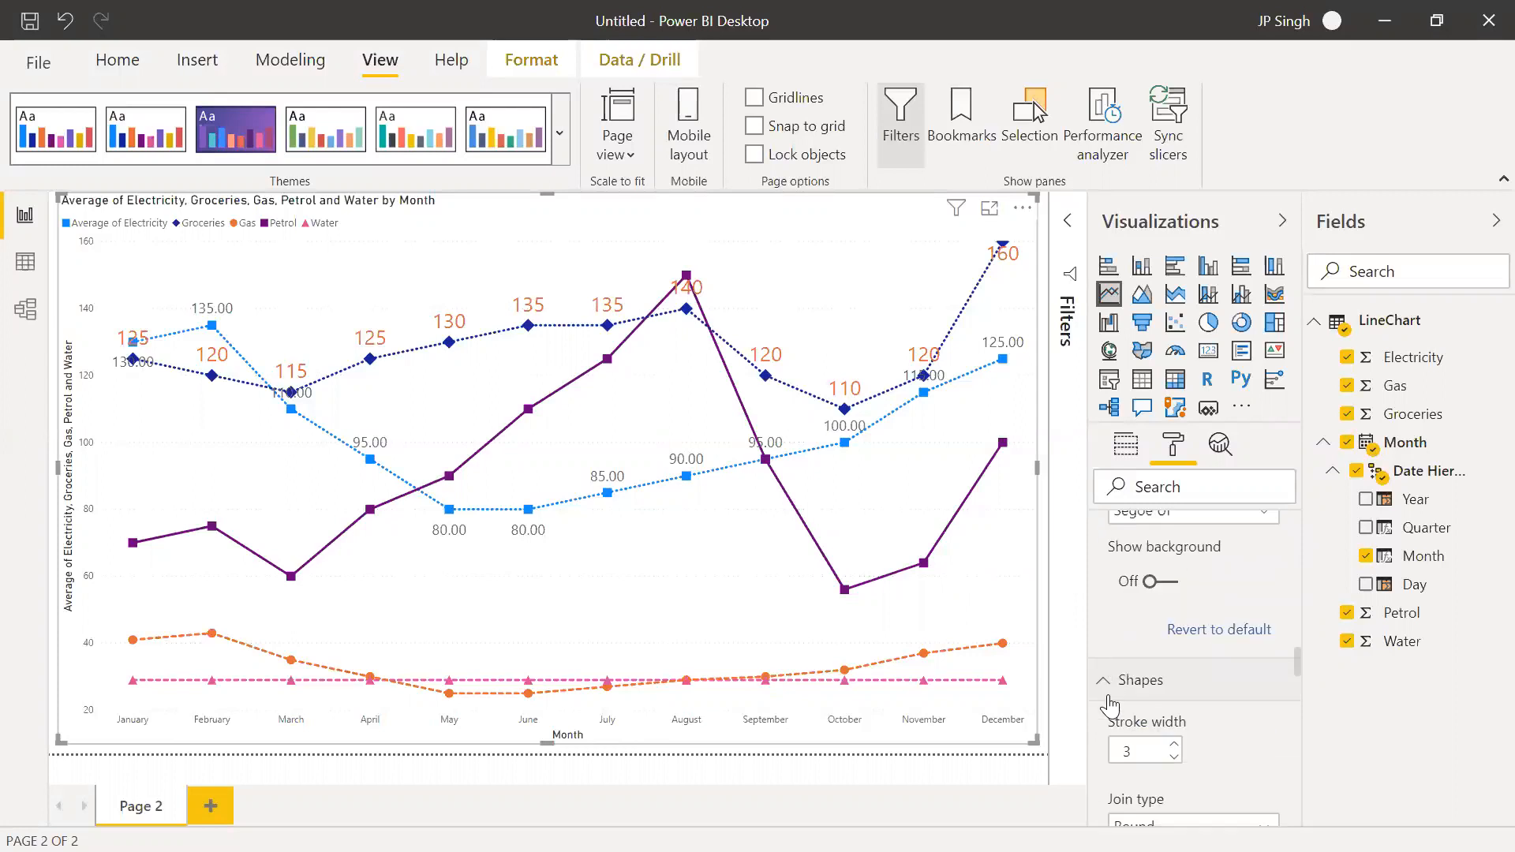
pyautogui.scroll(-9, 1125, 702)
pyautogui.scroll(-18, 1179, 734)
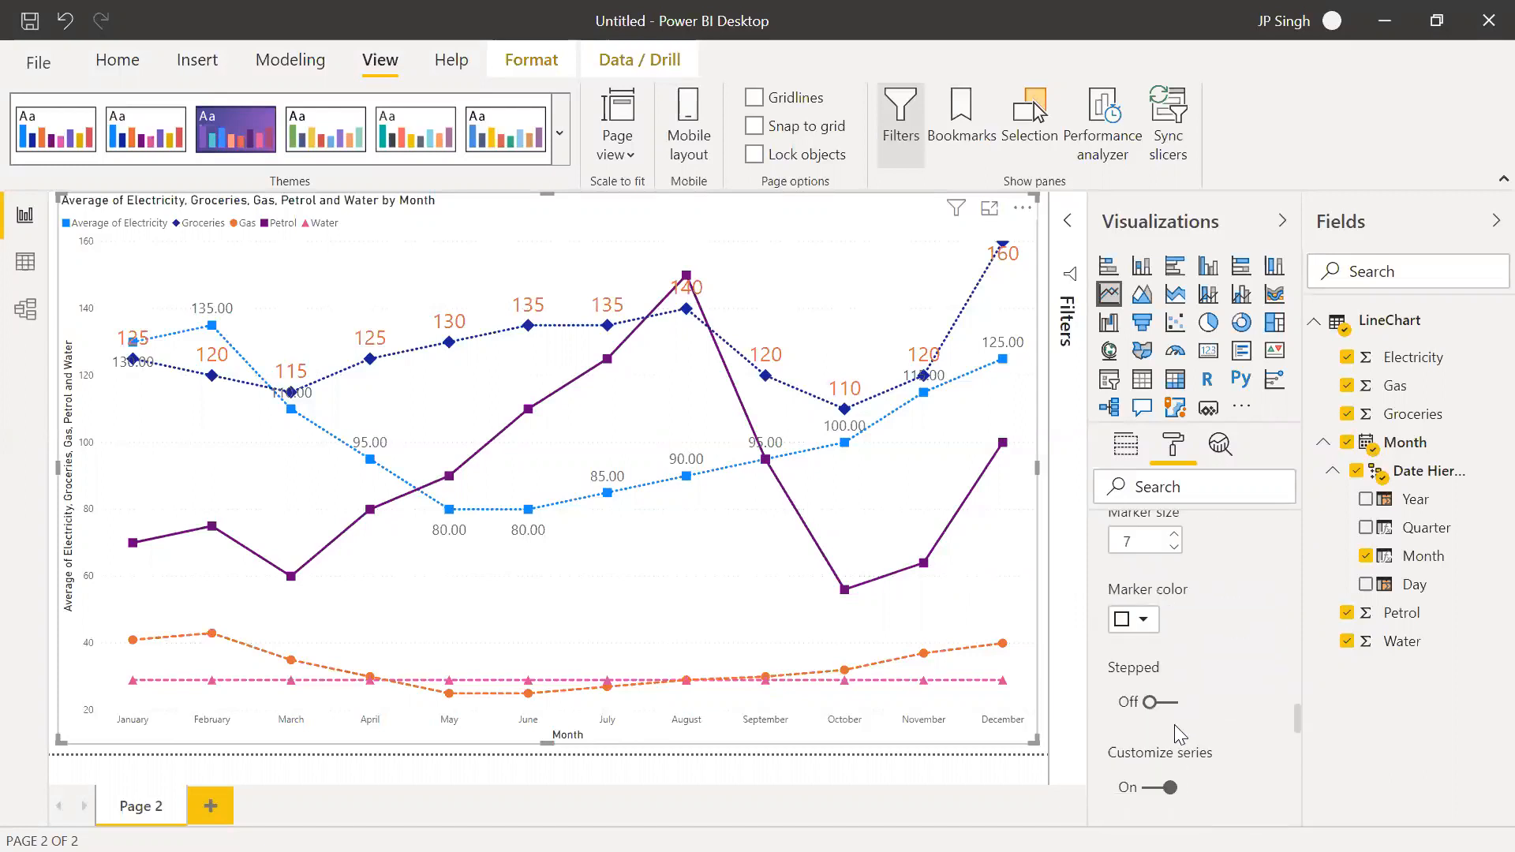
pyautogui.scroll(-6, 1178, 734)
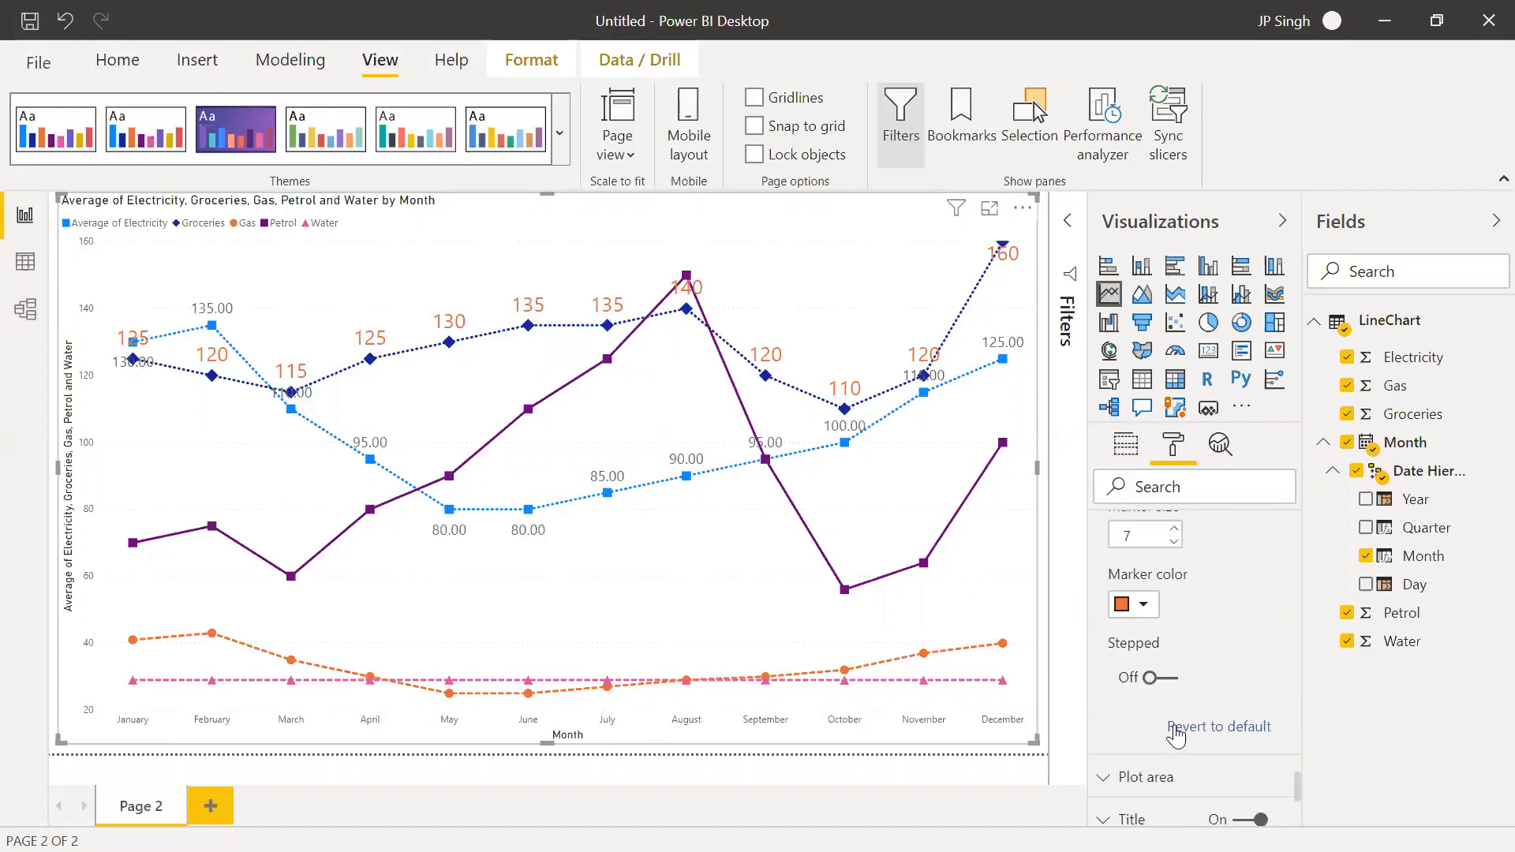
pyautogui.scroll(-3, 1178, 736)
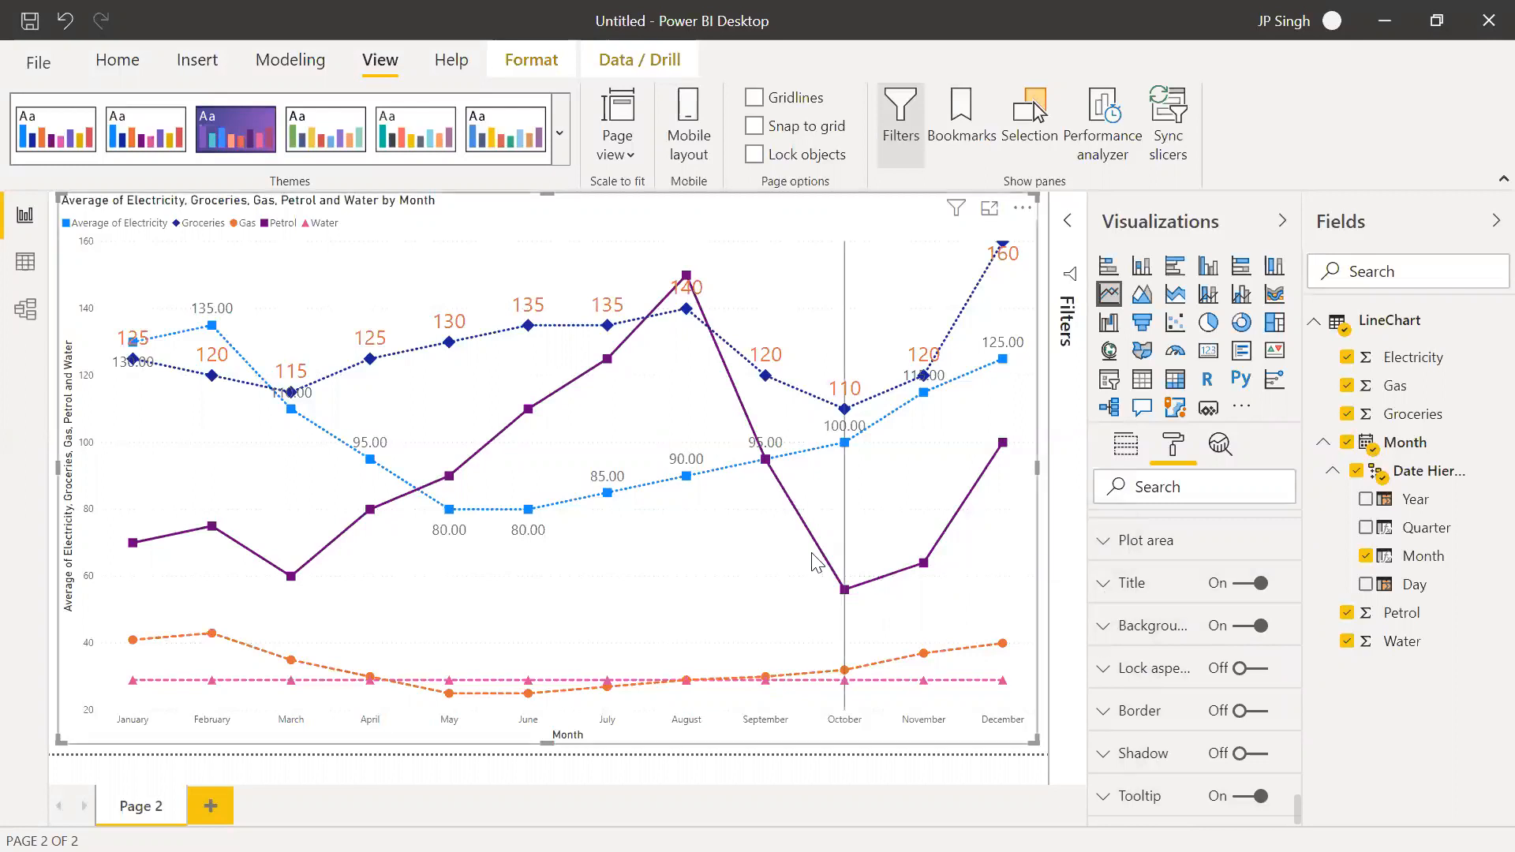
pyautogui.moveTo(817, 561)
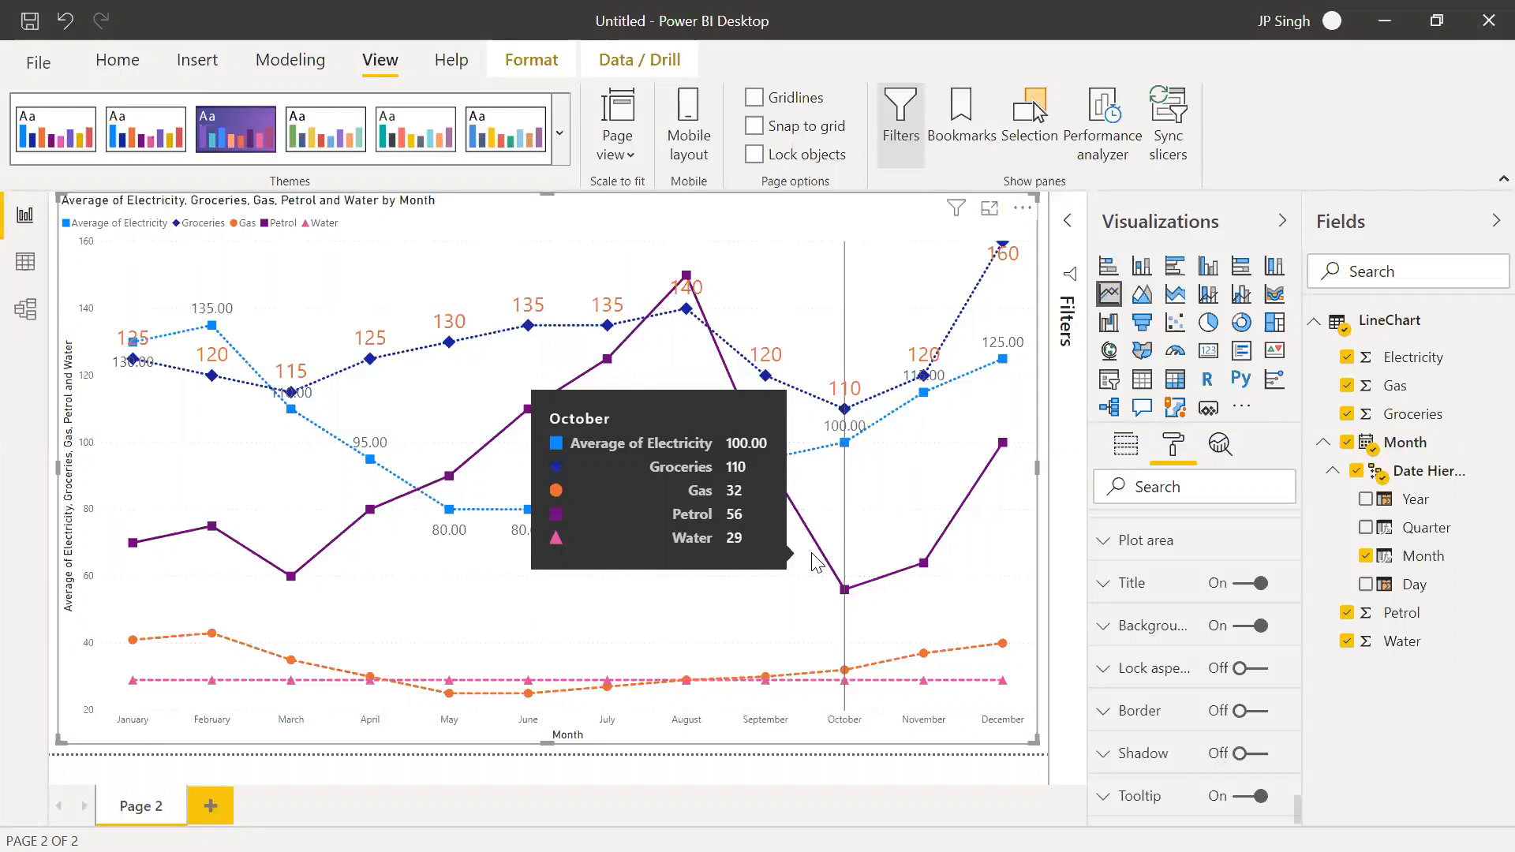
# Add a new report page and insert an area chart enlarged to fill the whole page
pyautogui.click(210, 806)
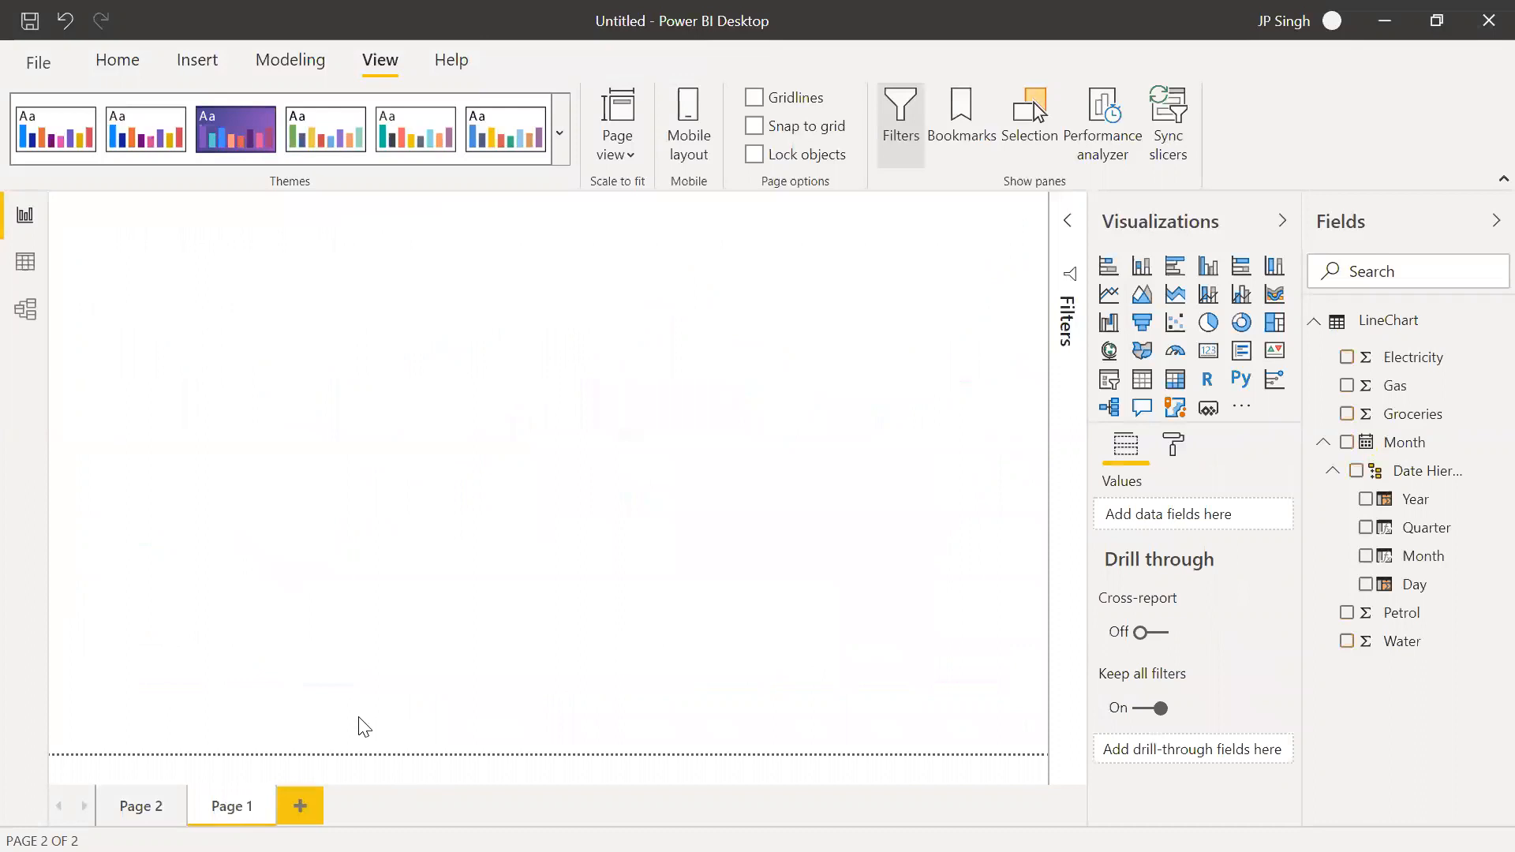
pyautogui.click(1144, 300)
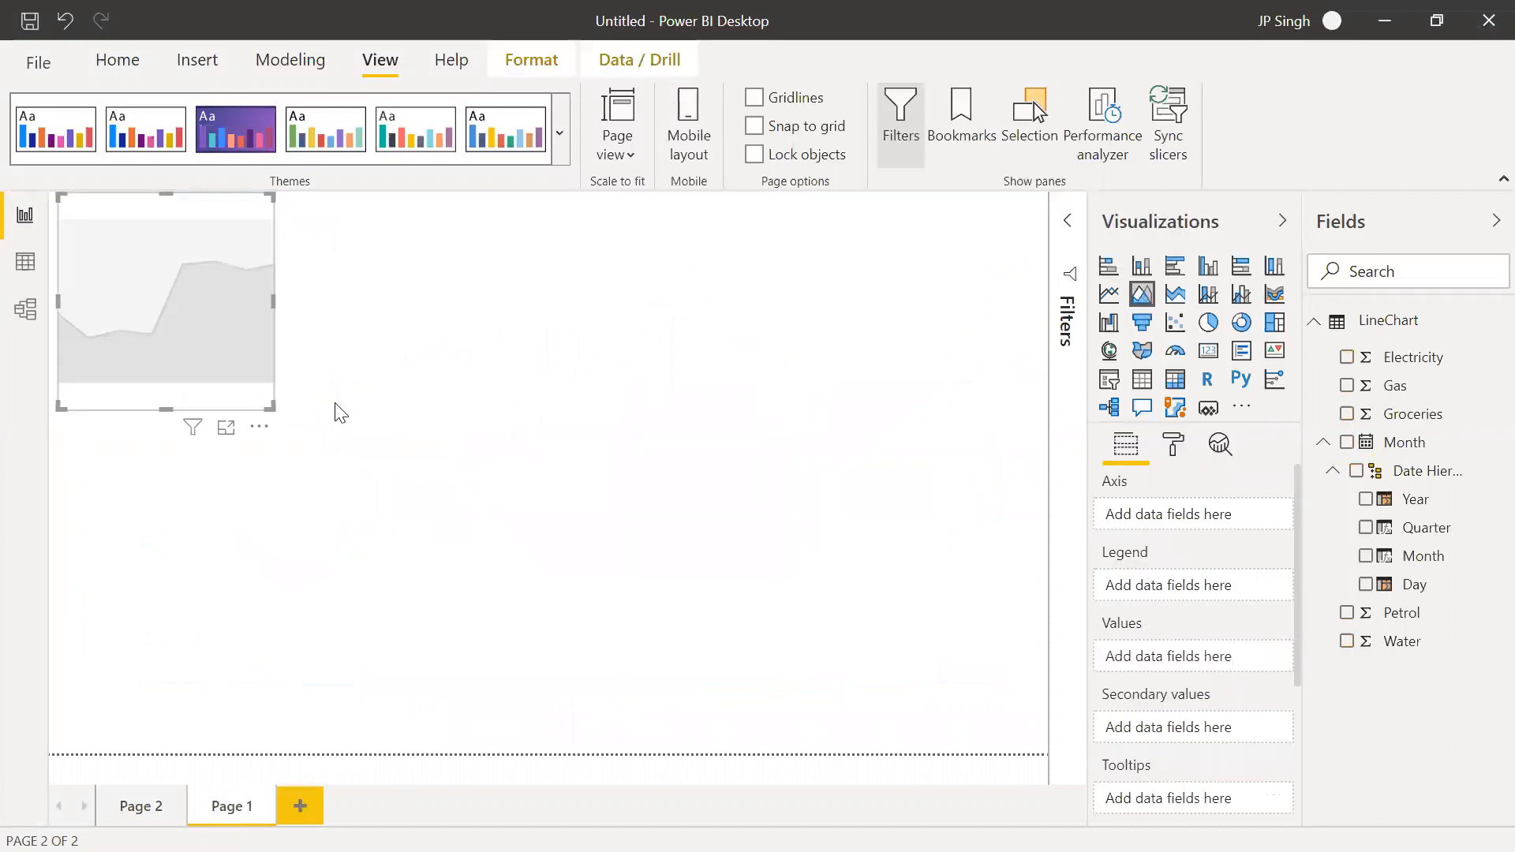
pyautogui.moveTo(270, 407); pyautogui.dragTo(546, 512)
pyautogui.moveTo(909, 699); pyautogui.dragTo(1054, 752)
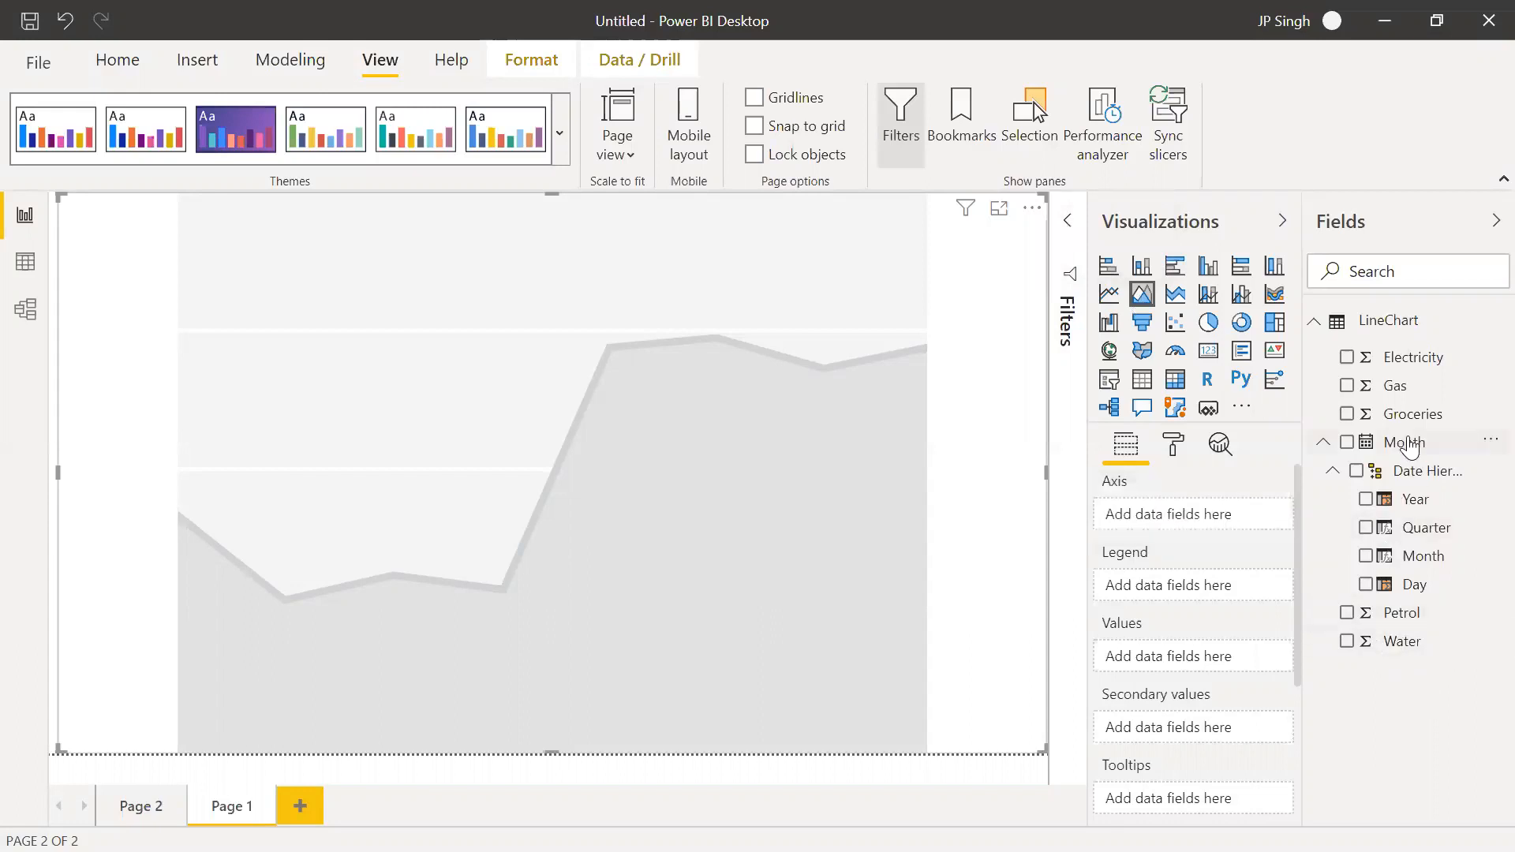
# Put Month on the area chart's axis and add Electricity, Gas, Groceries and Petrol as its values
pyautogui.moveTo(1387, 558); pyautogui.dragTo(1197, 508)
pyautogui.moveTo(1407, 361); pyautogui.dragTo(1199, 669)
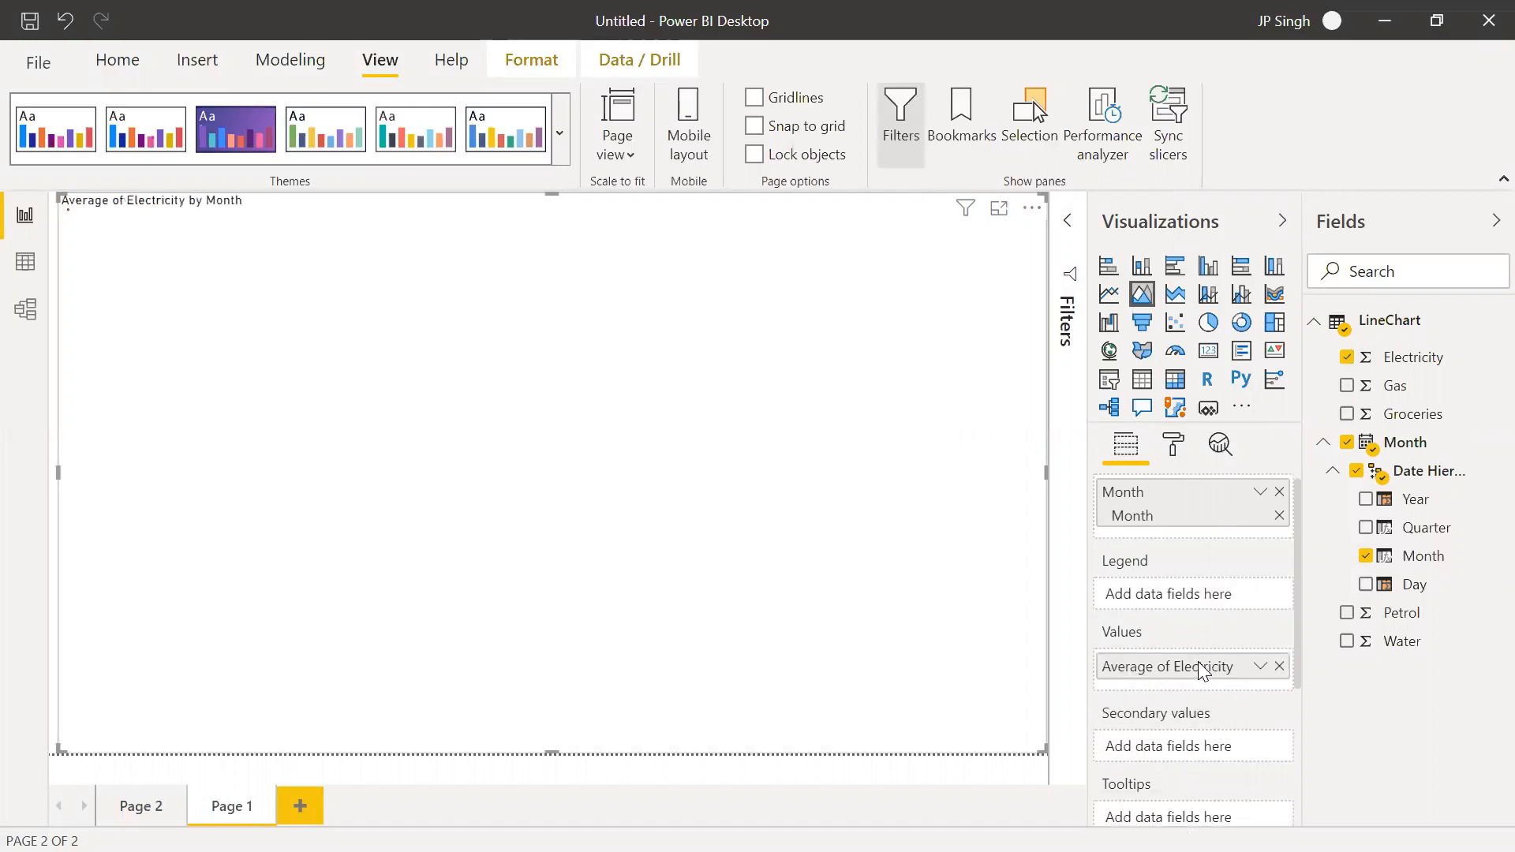
pyautogui.moveTo(1415, 371); pyautogui.dragTo(1219, 687)
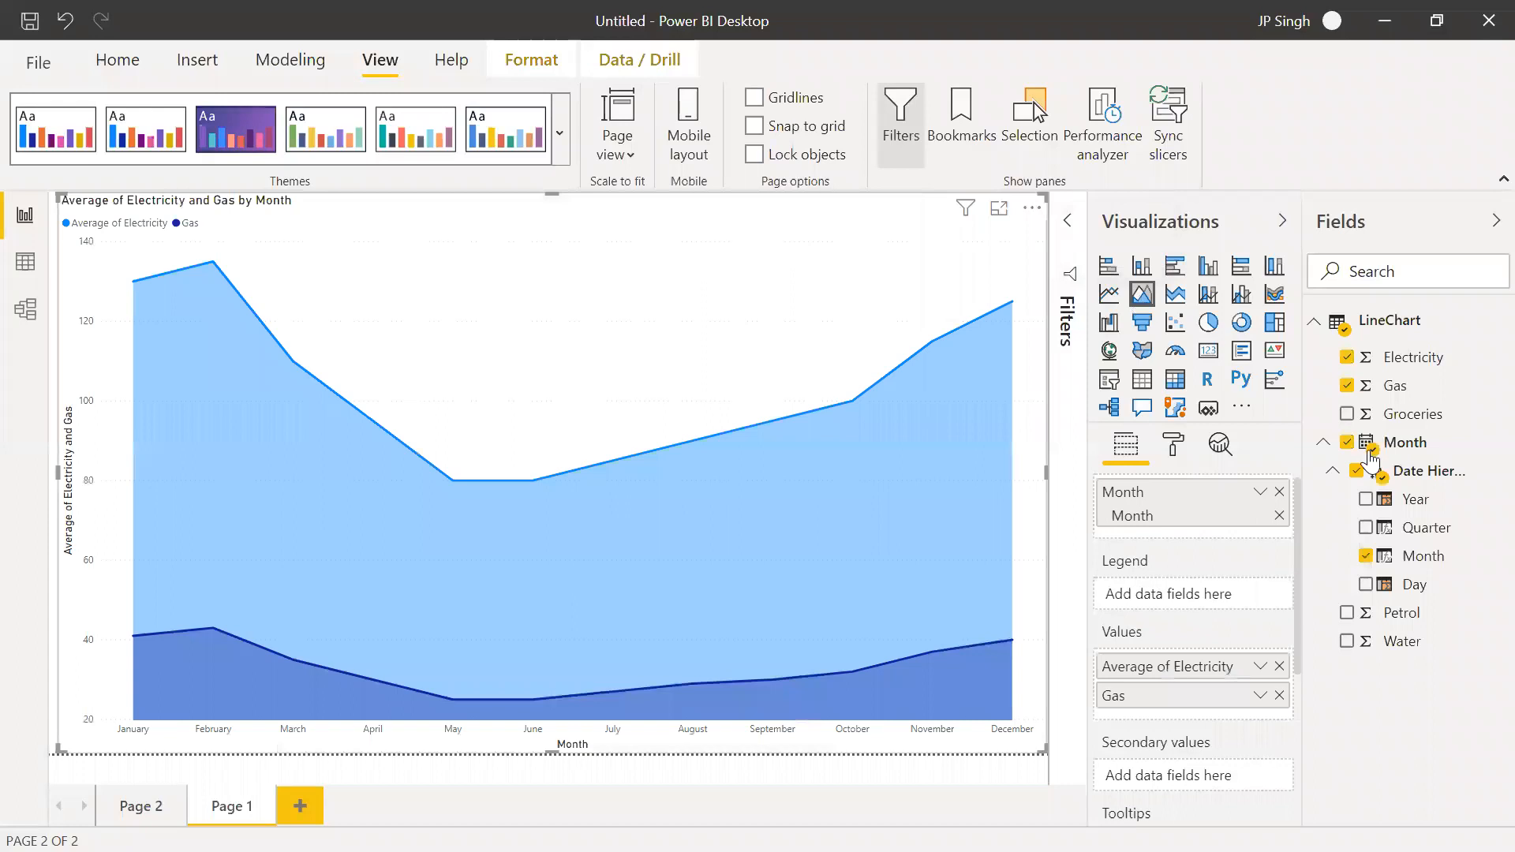
pyautogui.moveTo(1340, 587); pyautogui.dragTo(1206, 714)
pyautogui.moveTo(1390, 613); pyautogui.dragTo(1196, 742)
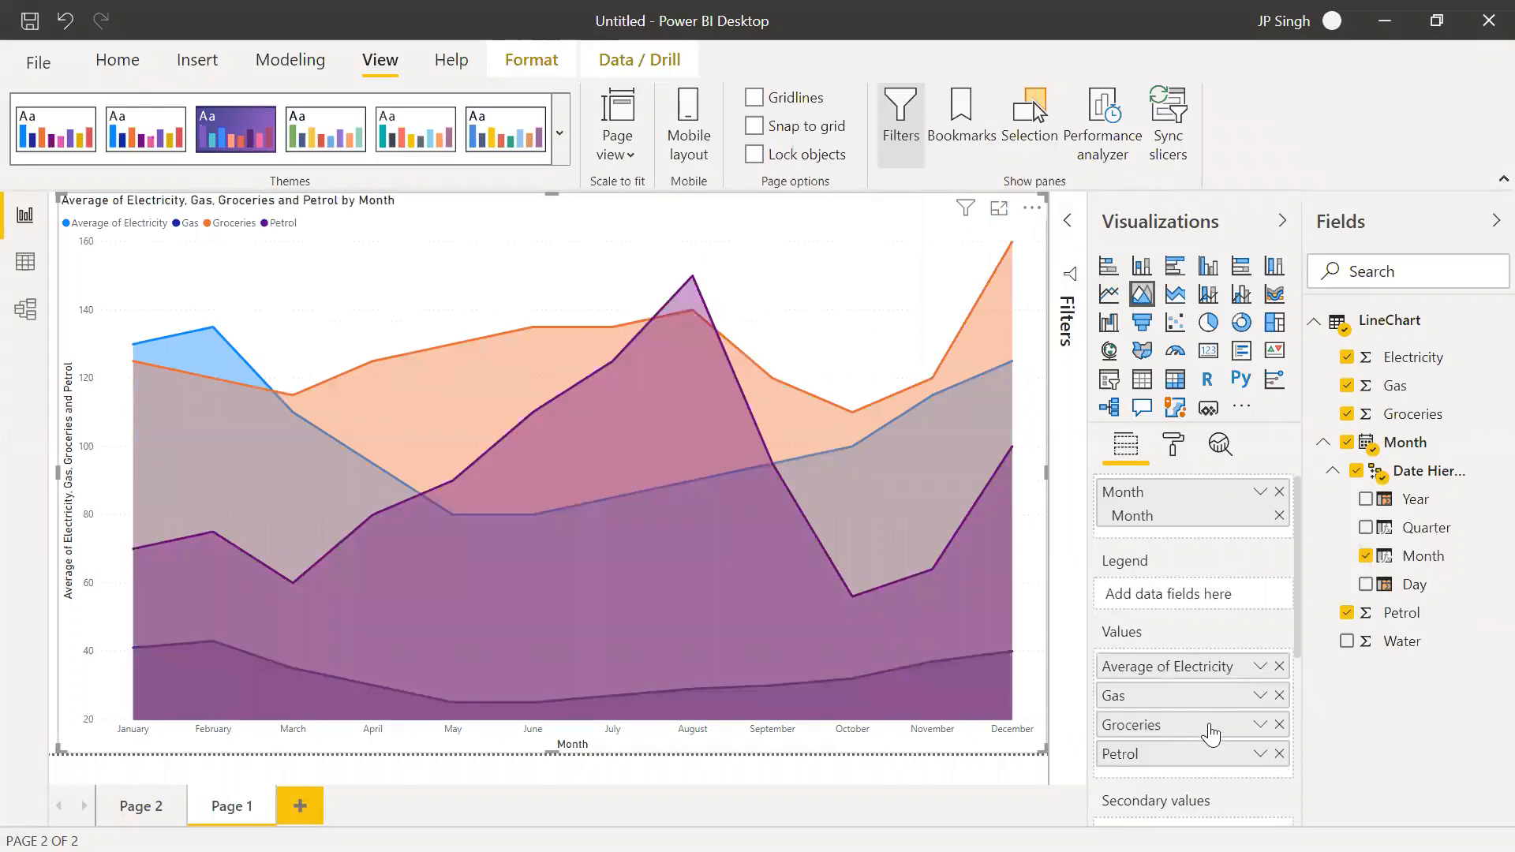
# Try Water as a further value in the area chart and remove it again
pyautogui.moveTo(1430, 640); pyautogui.dragTo(1211, 776)
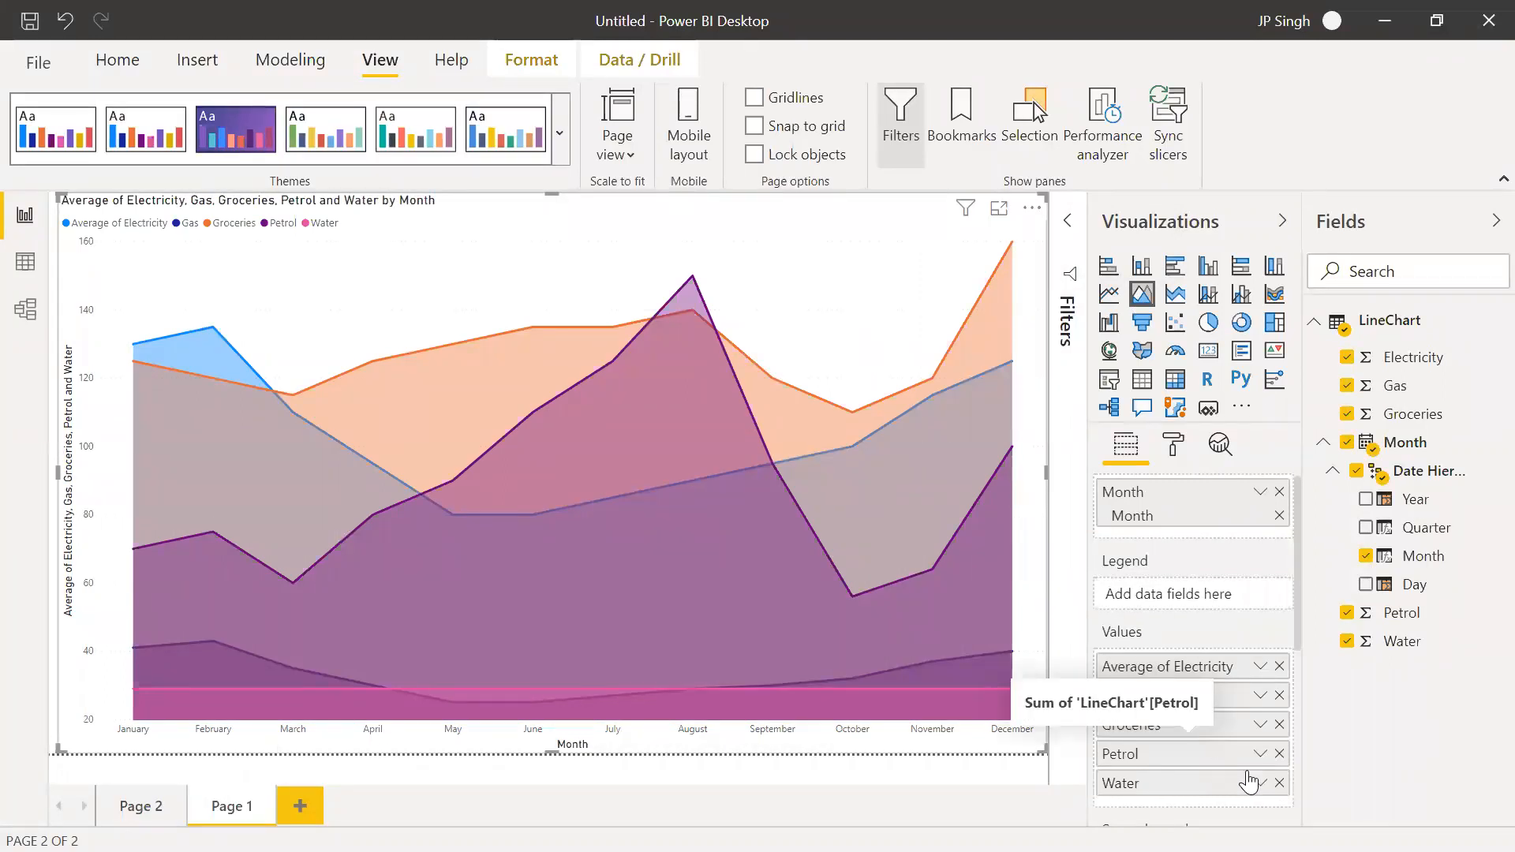
pyautogui.click(1279, 783)
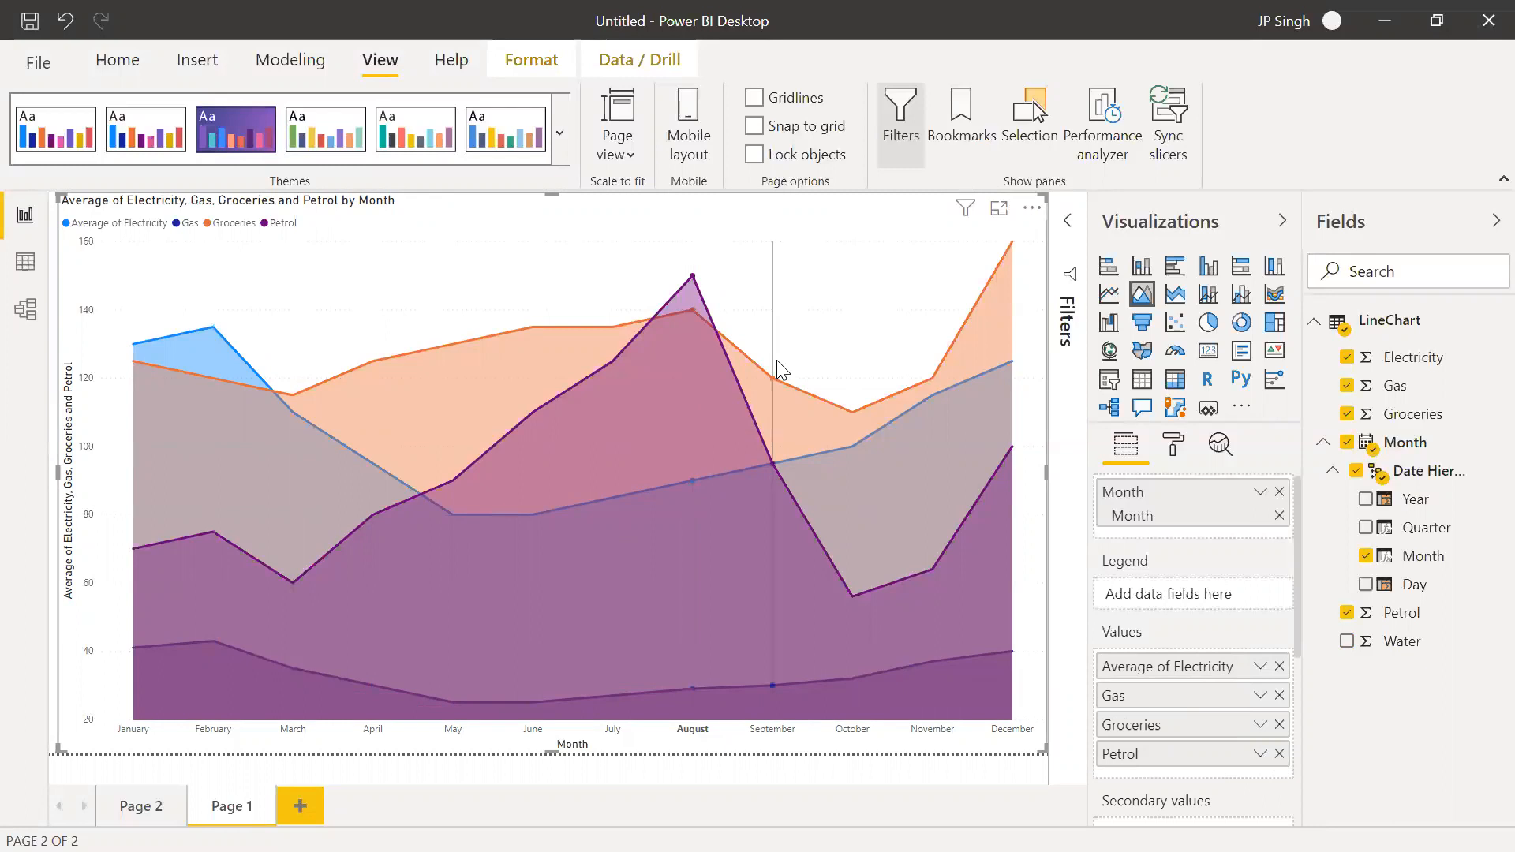
pyautogui.moveTo(777, 363)
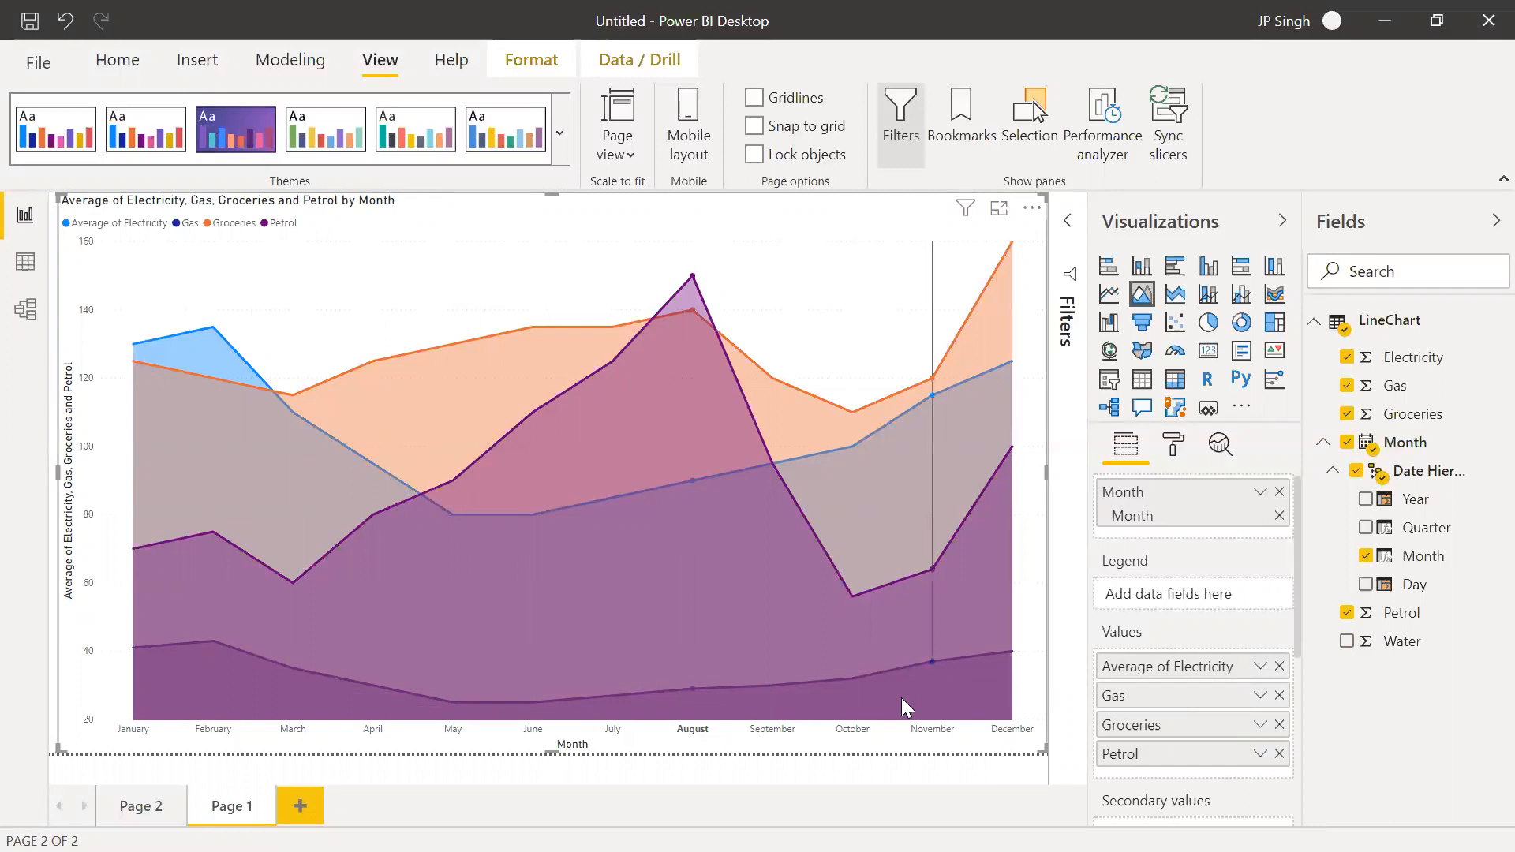
# Review the area chart's format settings and convert it to a stacked area chart
pyautogui.click(1175, 444)
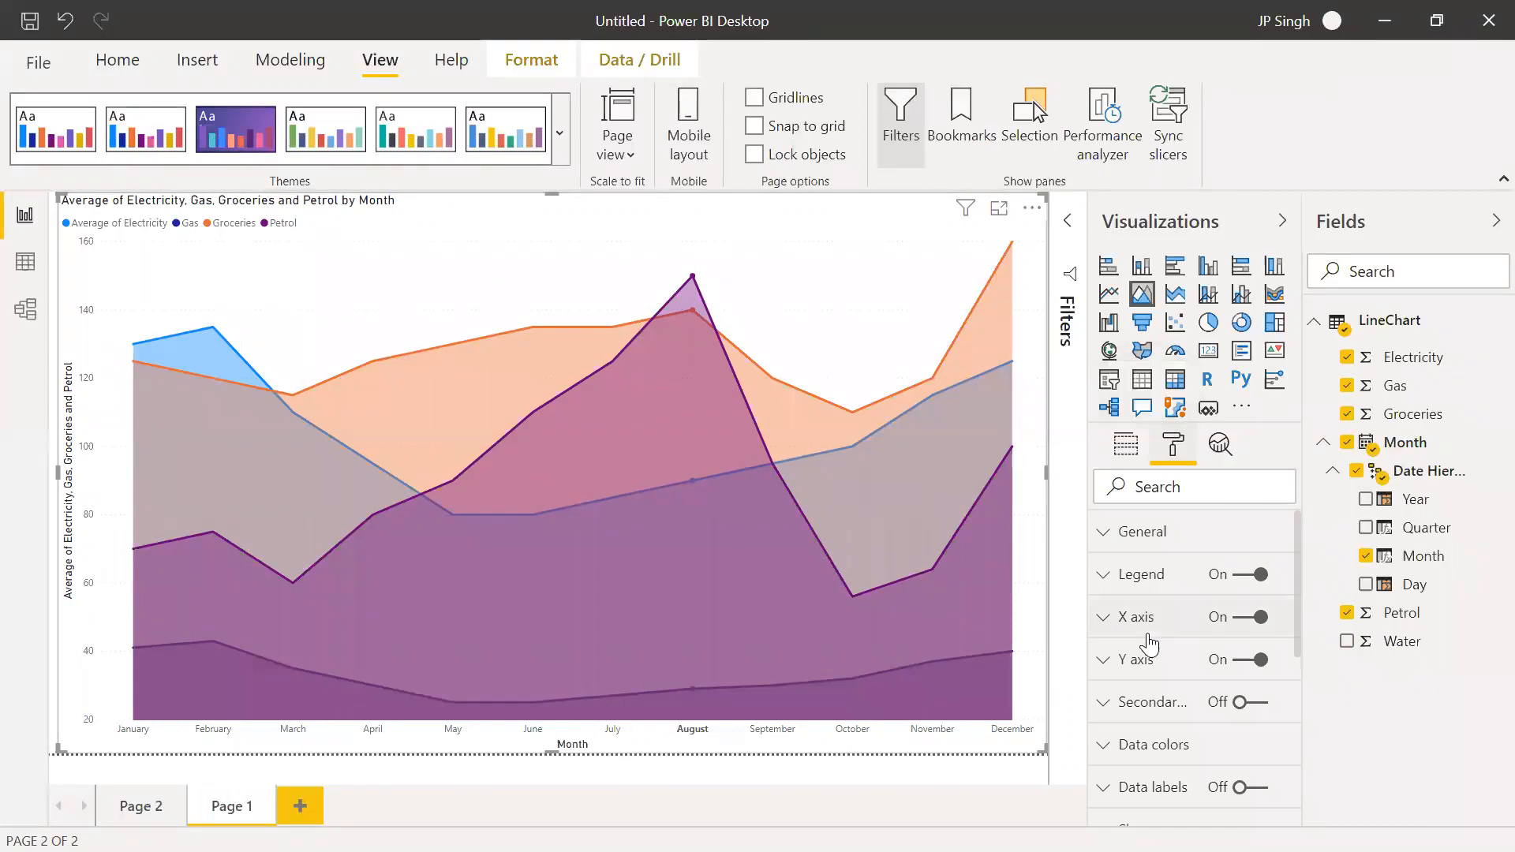
pyautogui.scroll(-3, 1149, 645)
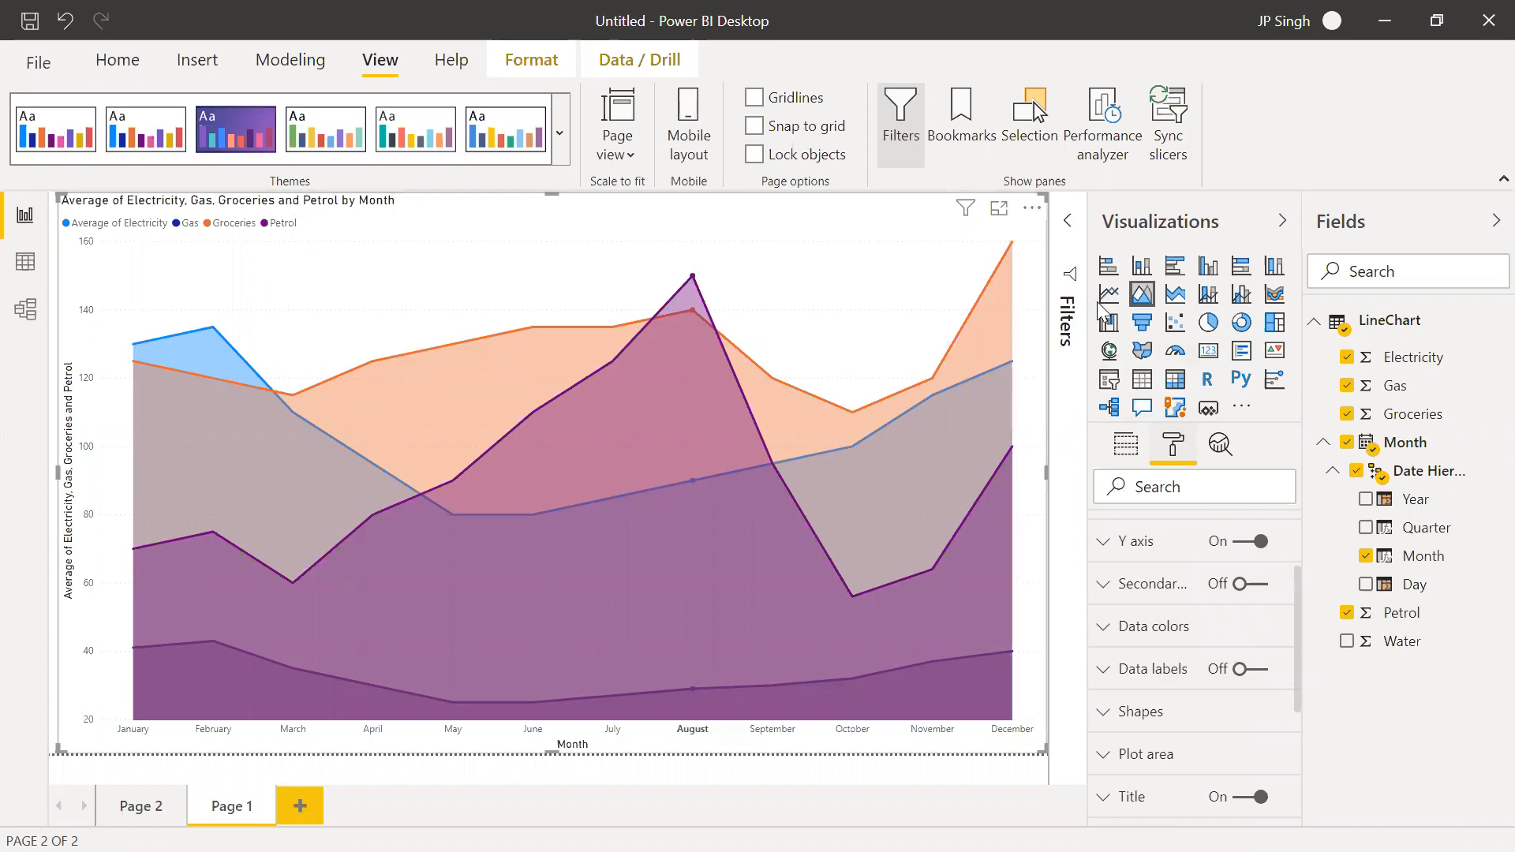
pyautogui.click(1176, 295)
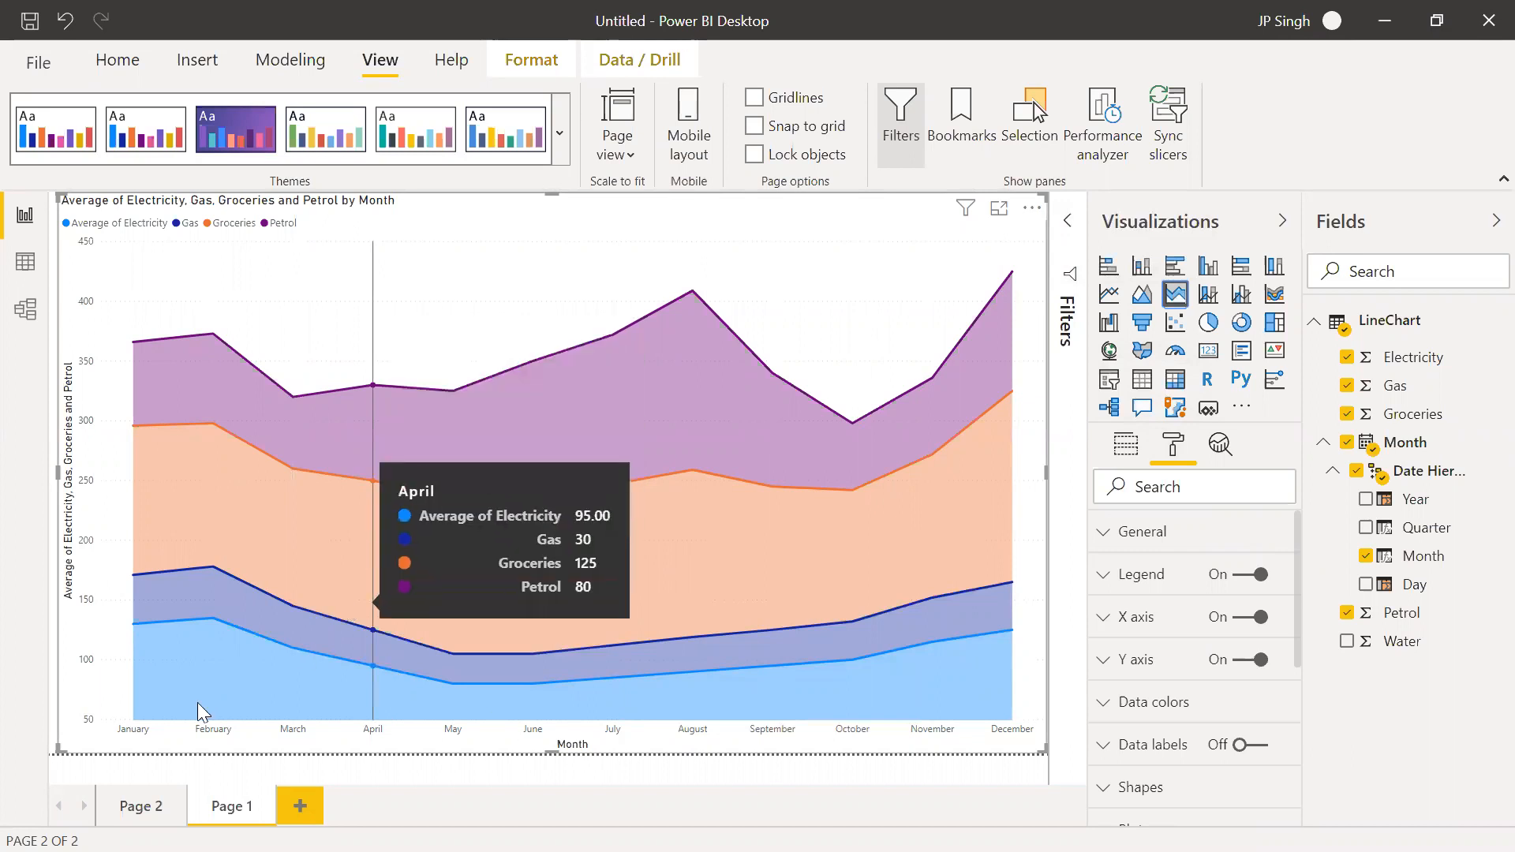
pyautogui.moveTo(130, 617)
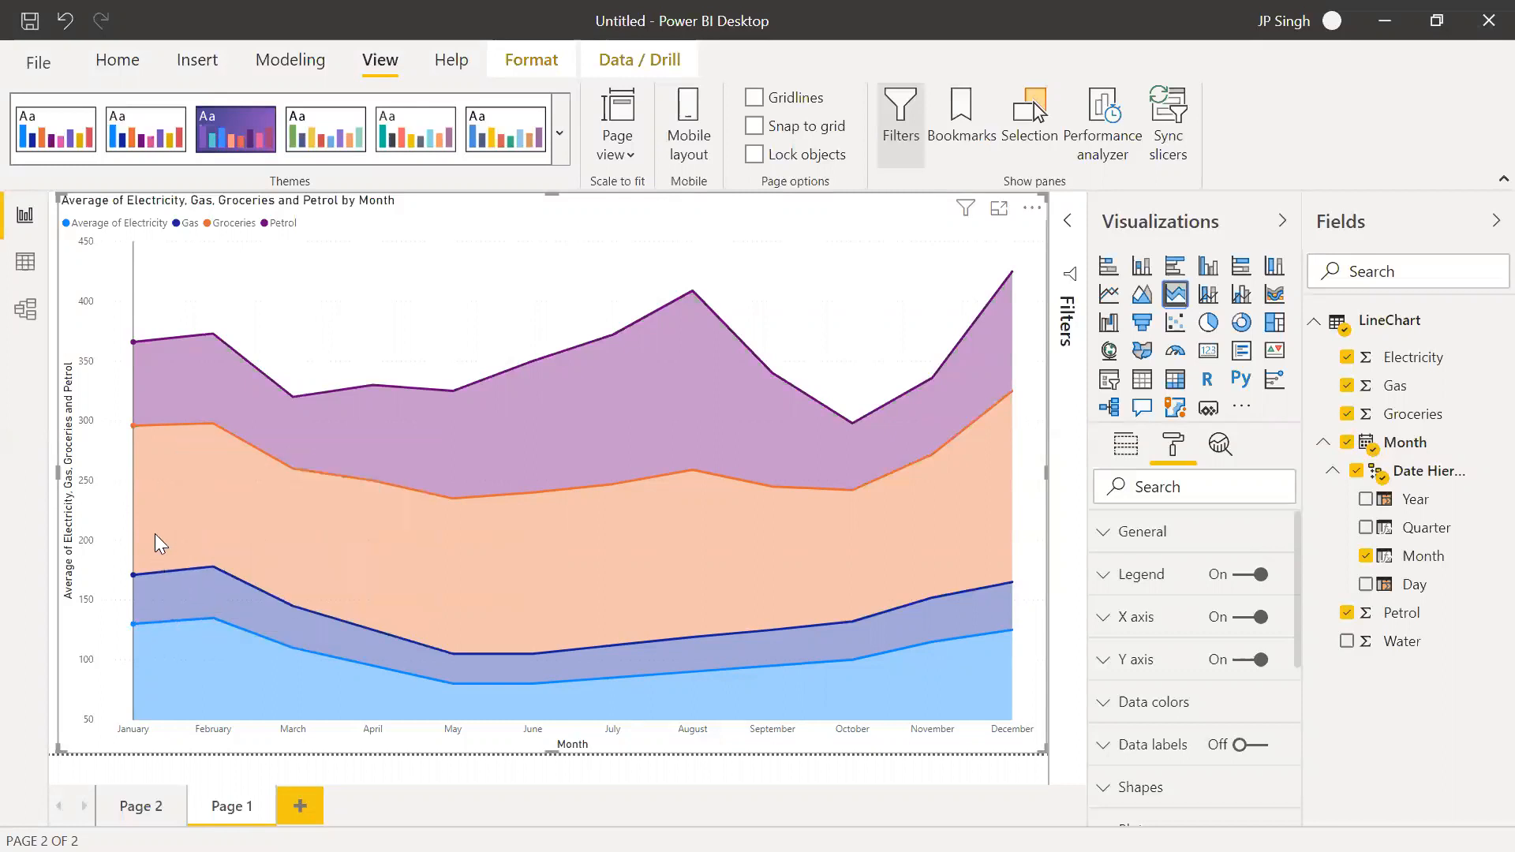
pyautogui.moveTo(142, 531)
pyautogui.moveTo(150, 335)
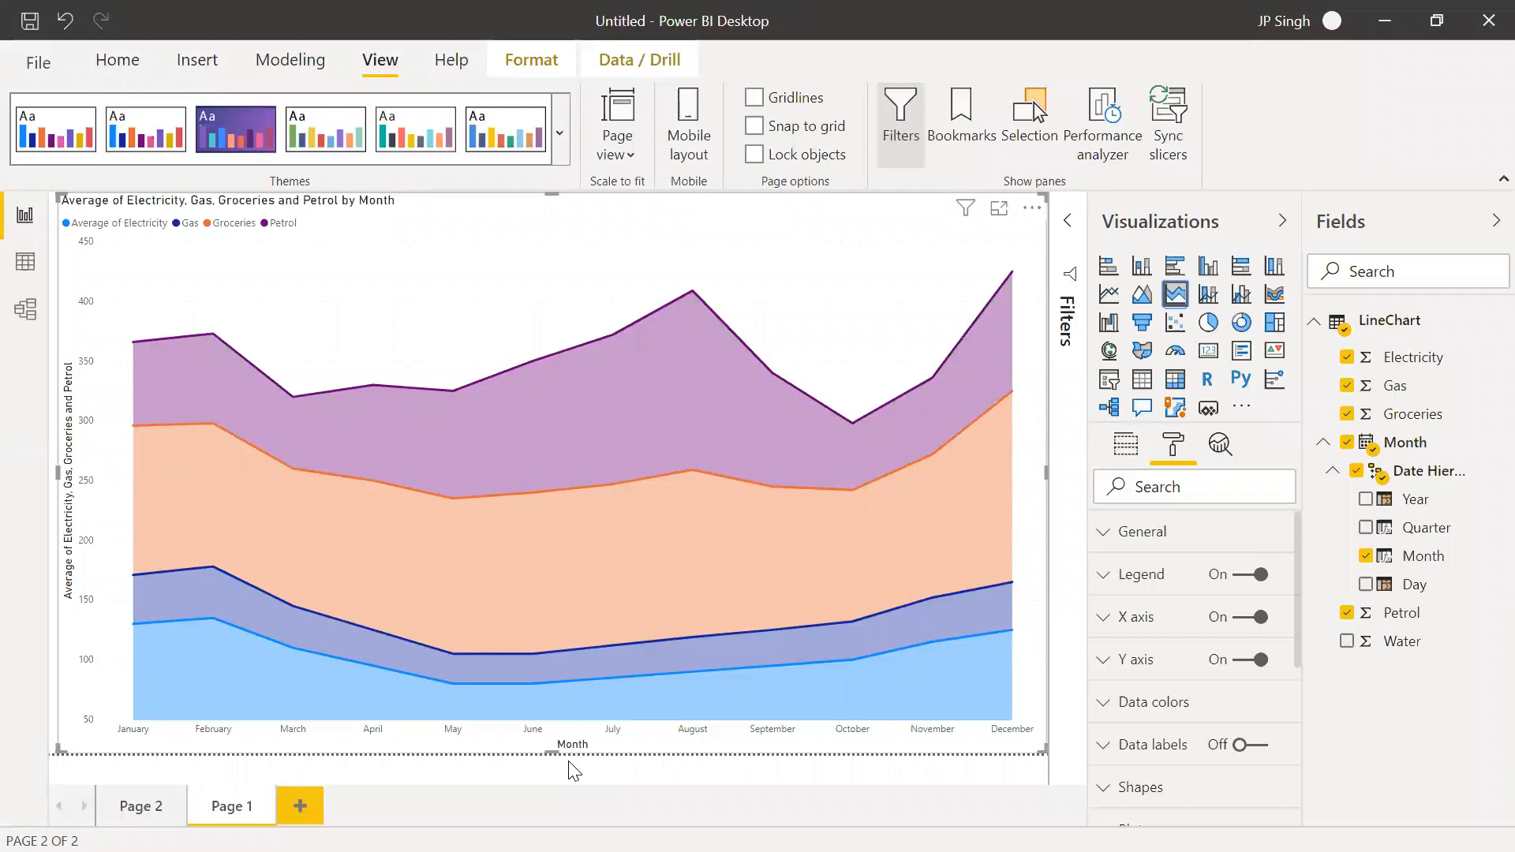
# Add another report page with an area chart enlarged to nearly the full page
pyautogui.click(306, 806)
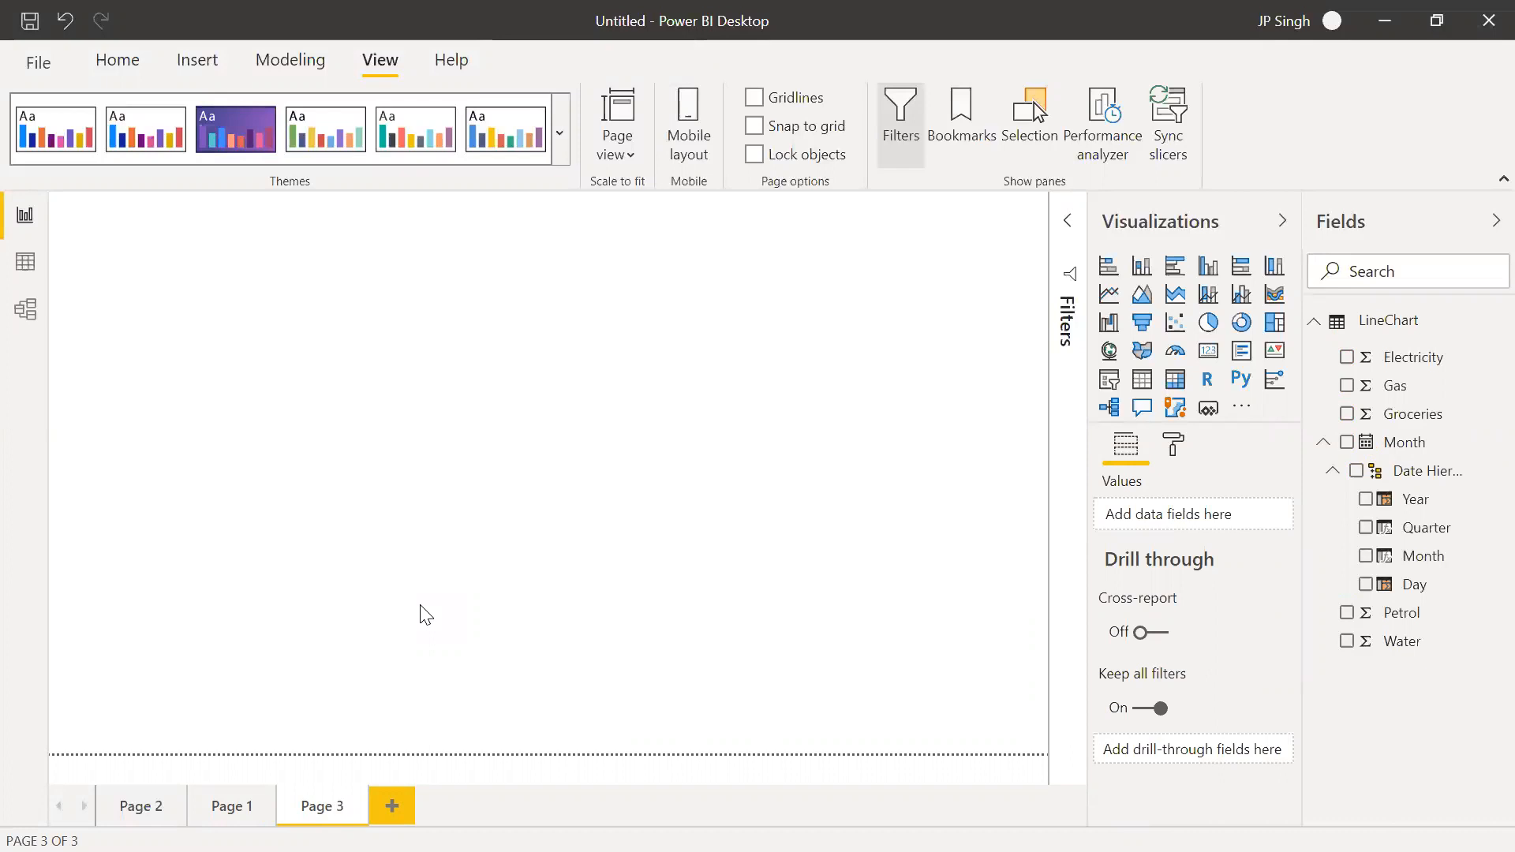
pyautogui.click(1142, 294)
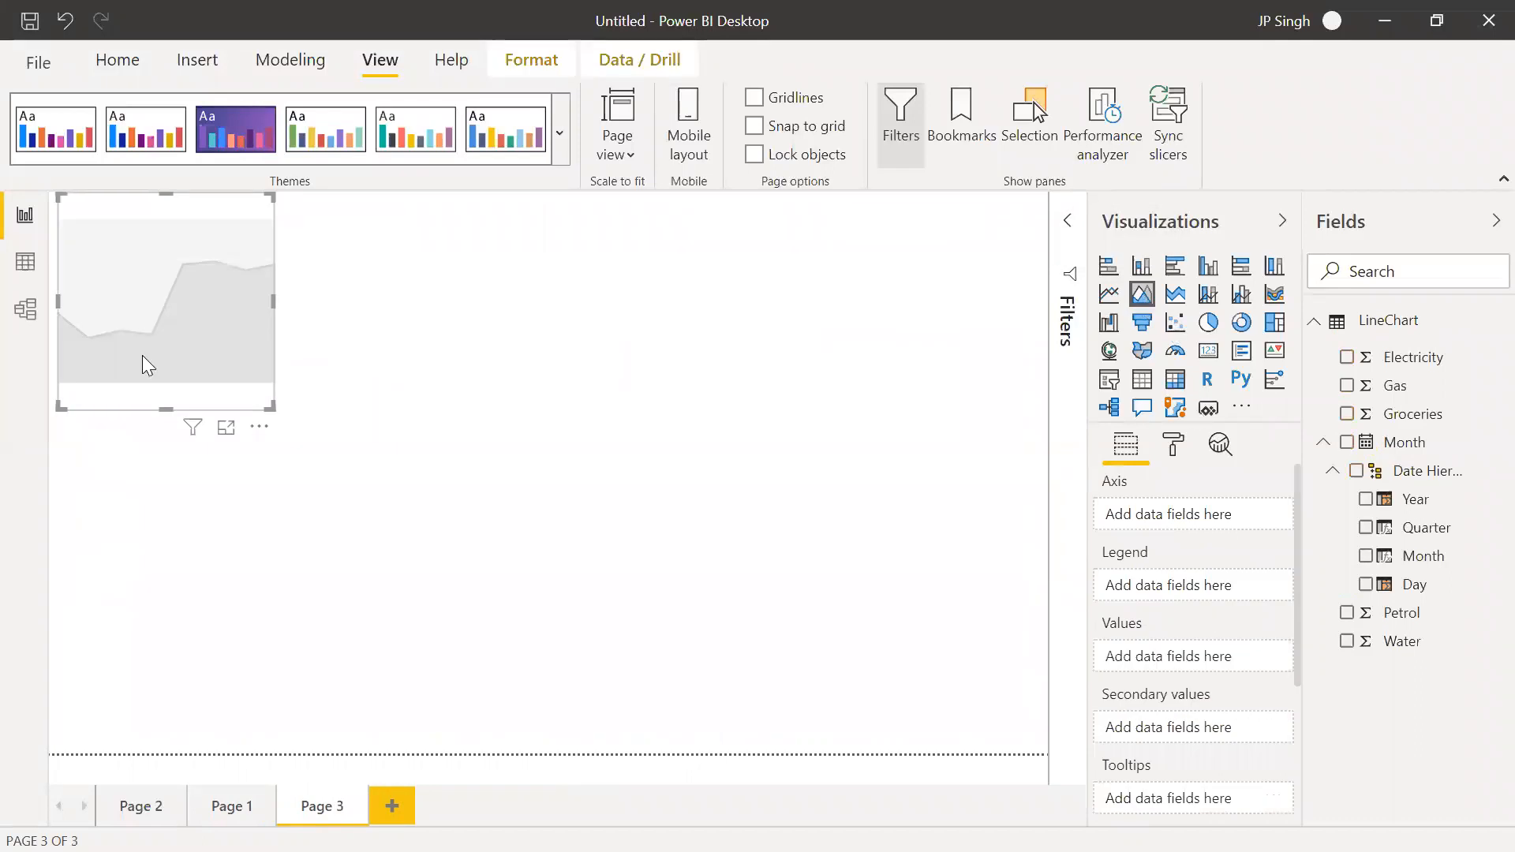
pyautogui.moveTo(270, 408); pyautogui.dragTo(1004, 750)
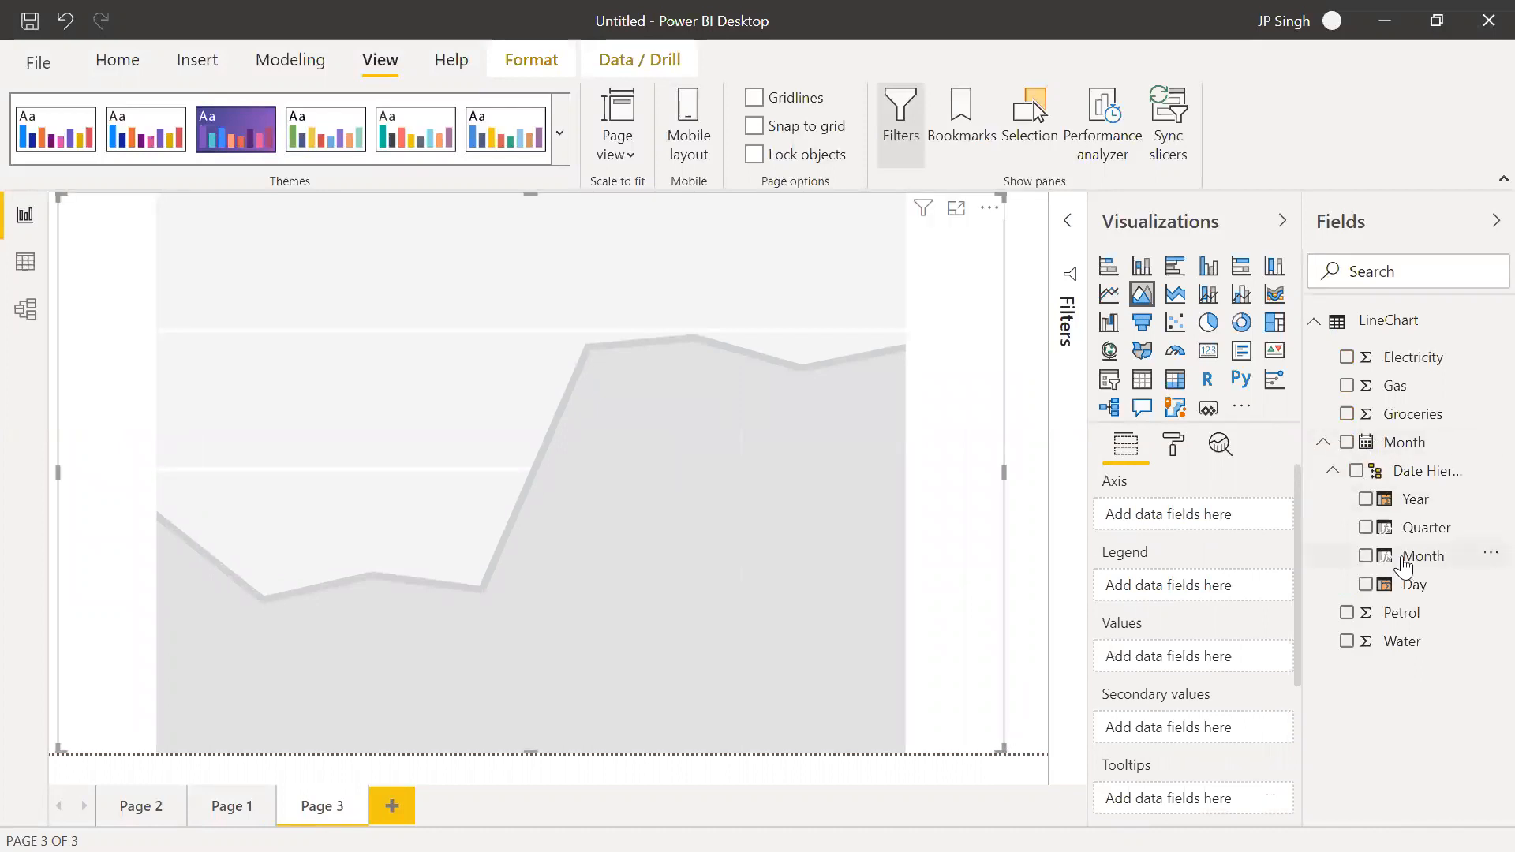
# Plot Electricity, Gas, Petrol, Groceries and Water, in that order, against Month in the new area chart
pyautogui.moveTo(1395, 566); pyautogui.dragTo(1136, 515)
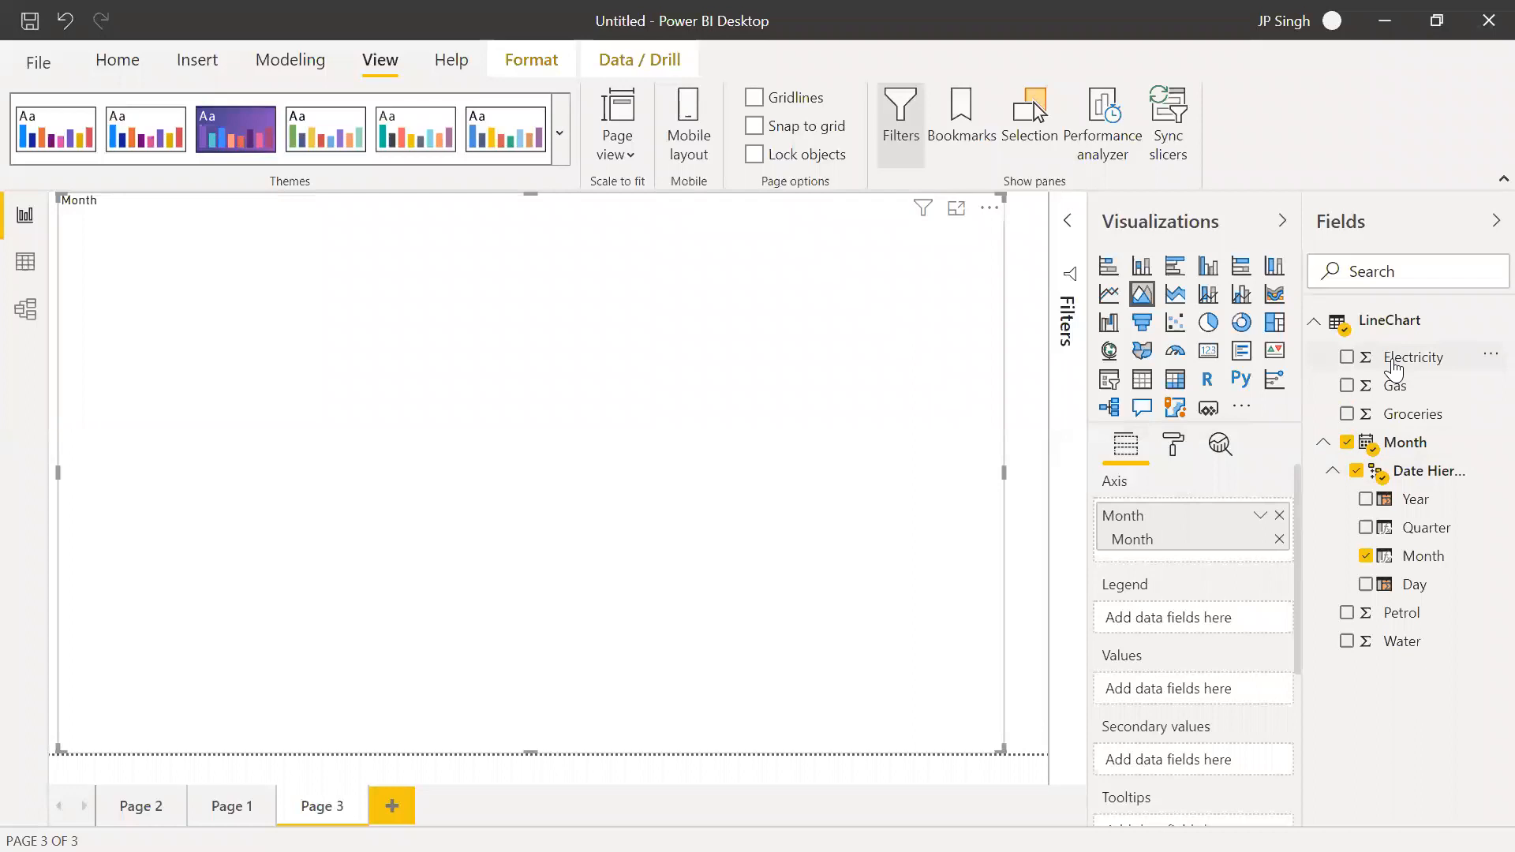
pyautogui.moveTo(1168, 728); pyautogui.dragTo(1168, 699)
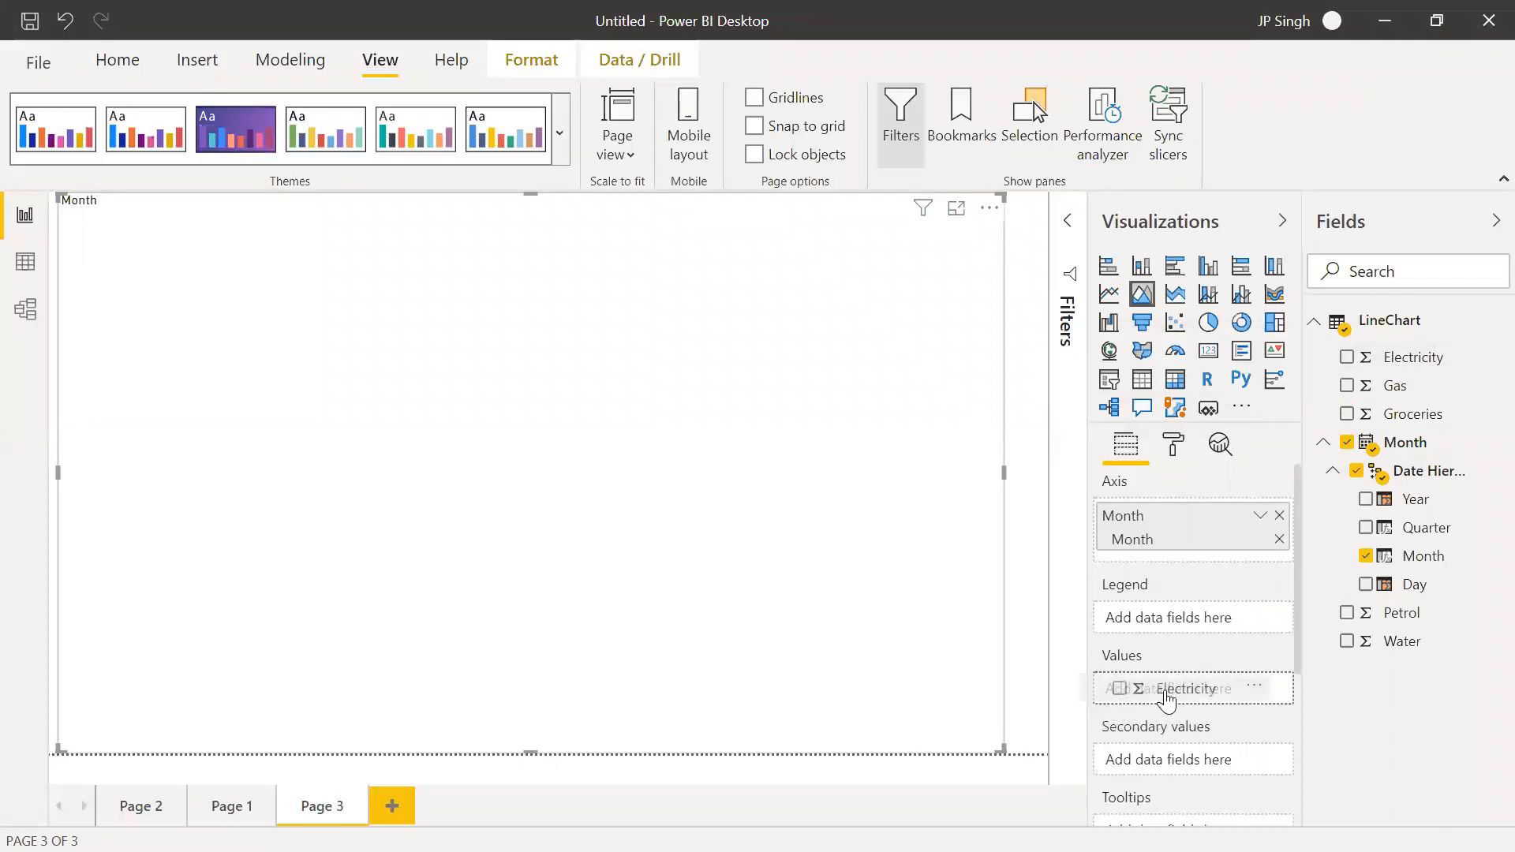
pyautogui.moveTo(1167, 699); pyautogui.dragTo(1167, 698)
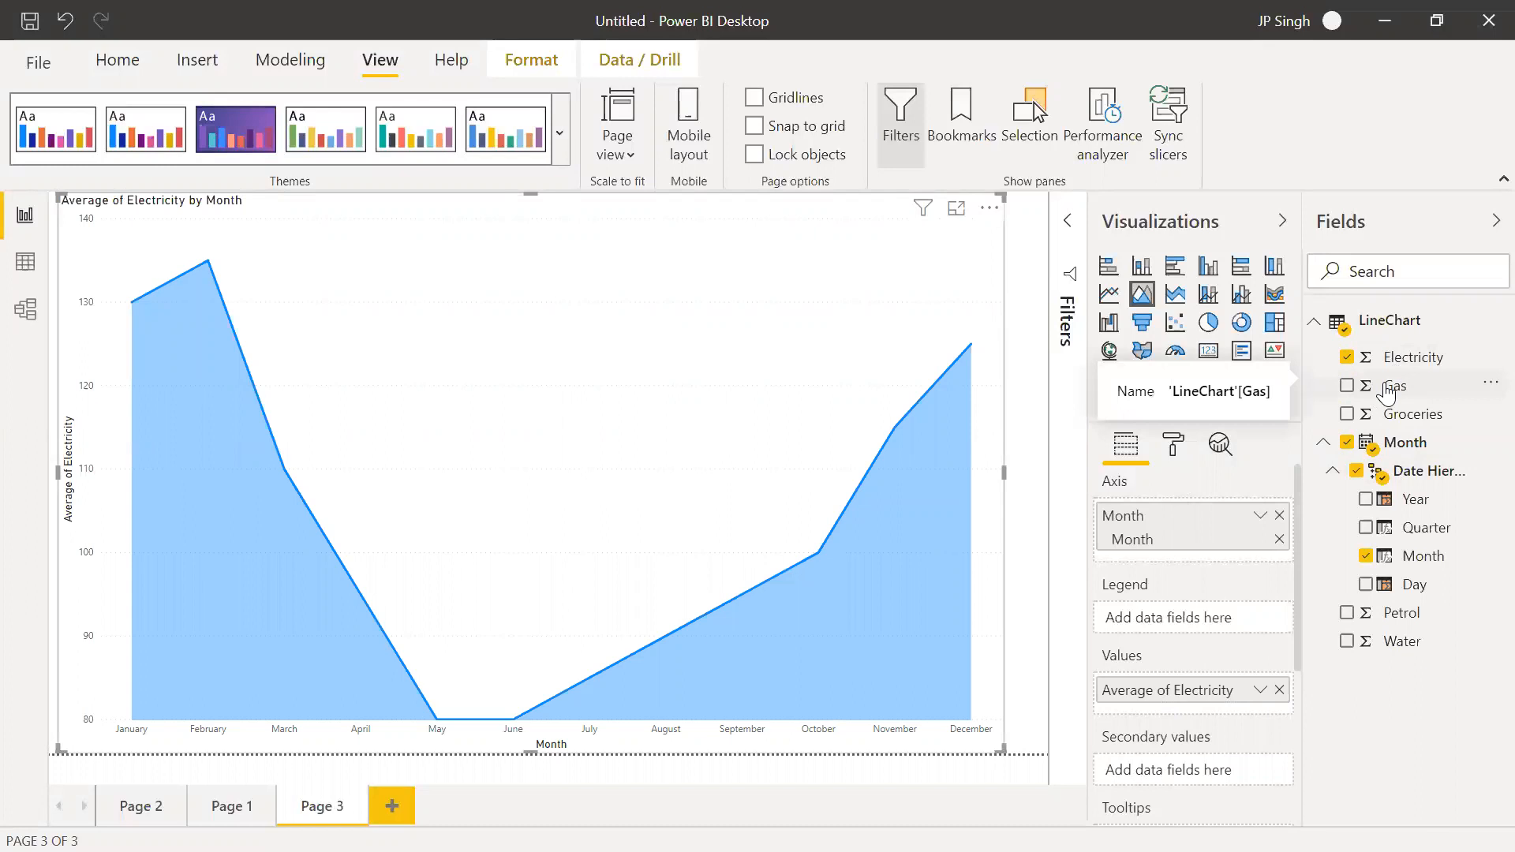
pyautogui.moveTo(1387, 390); pyautogui.dragTo(1178, 710)
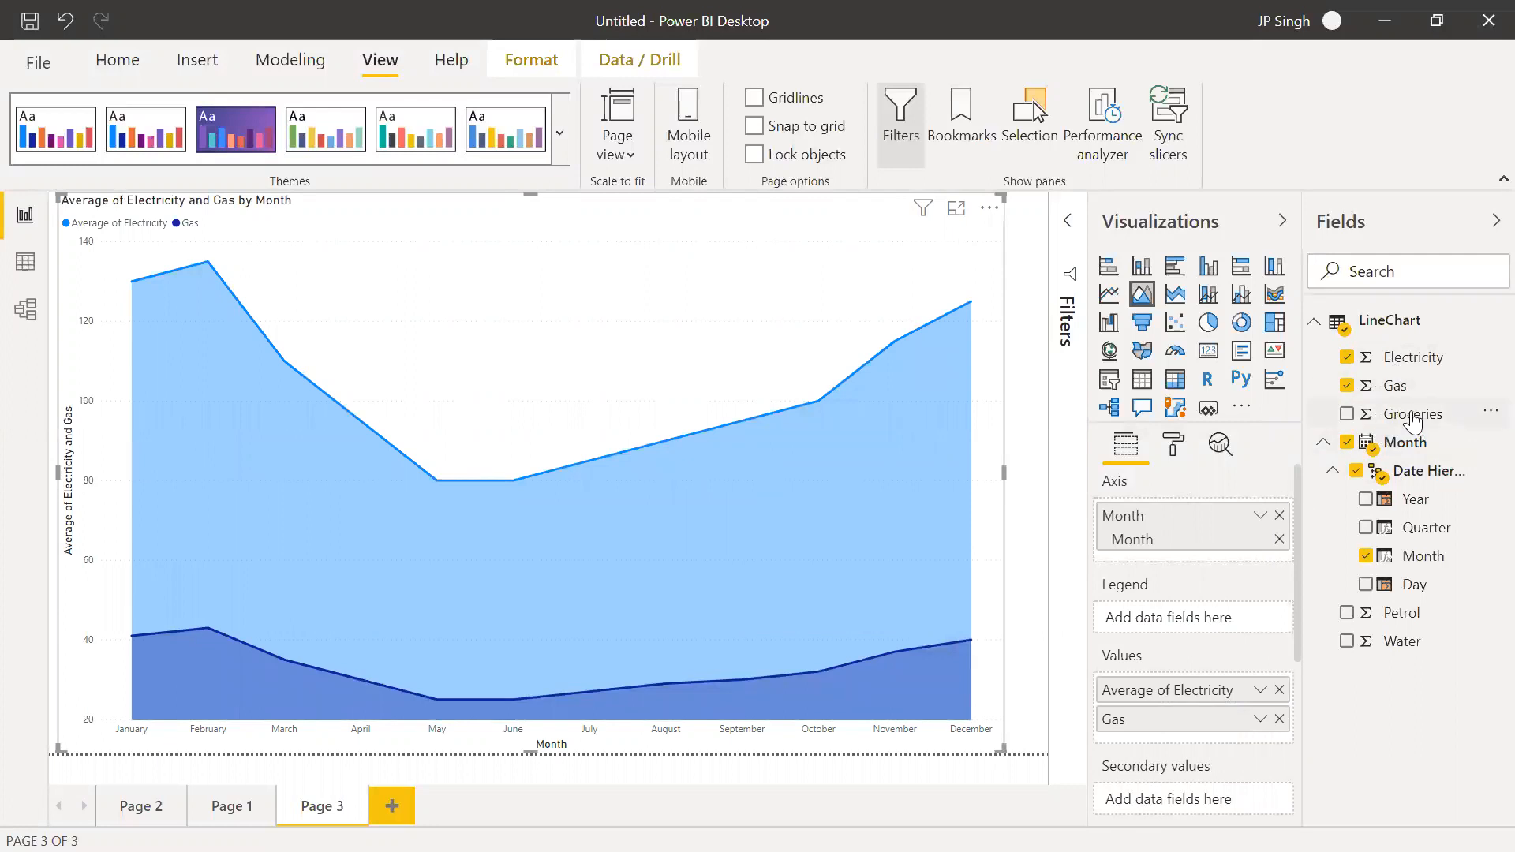
pyautogui.moveTo(1412, 422); pyautogui.dragTo(1154, 739)
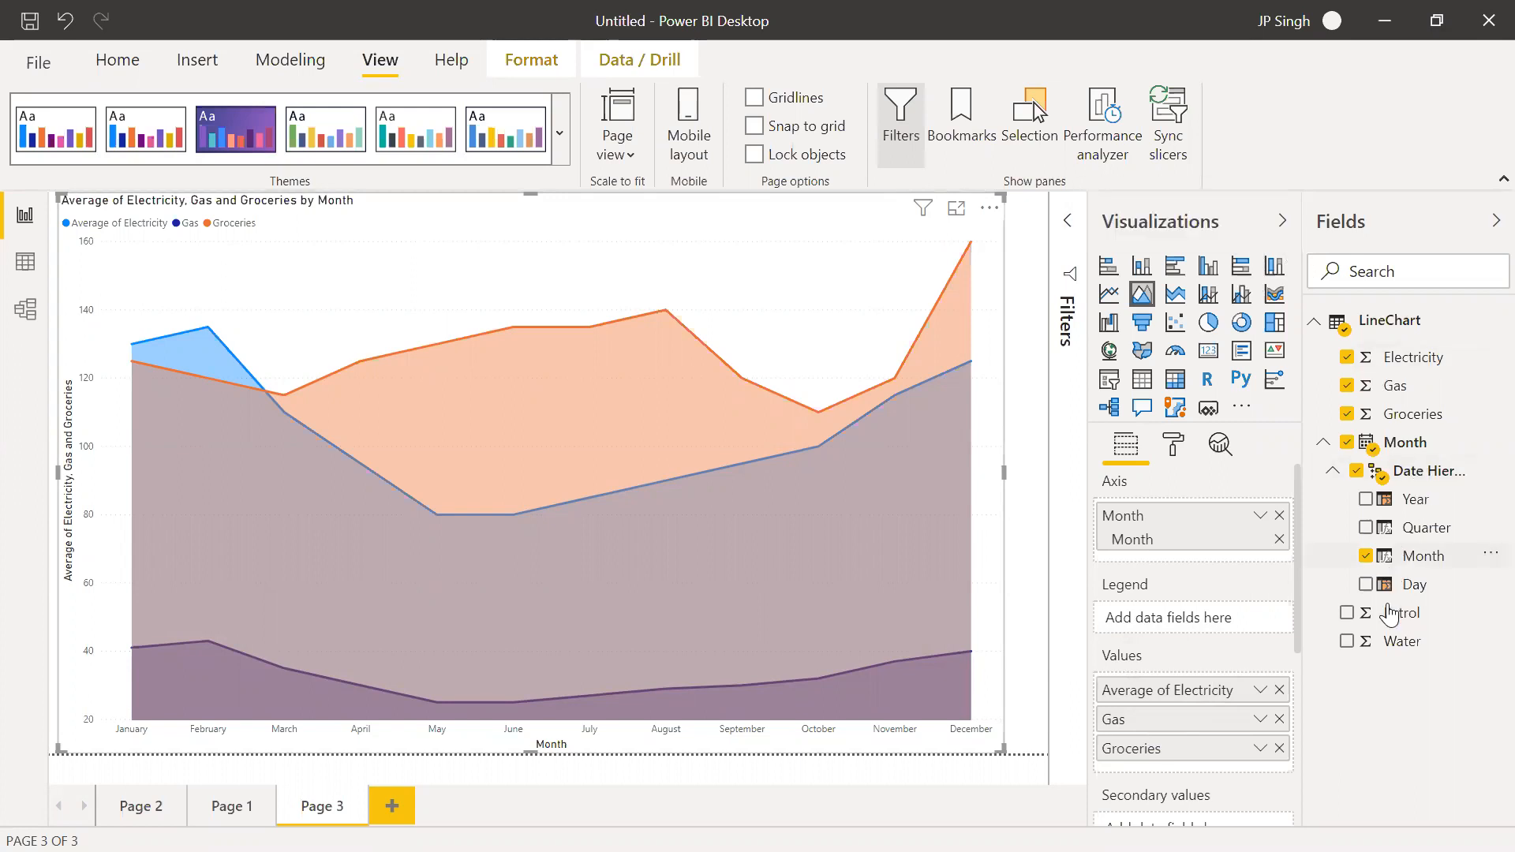
pyautogui.moveTo(1390, 614); pyautogui.dragTo(1208, 738)
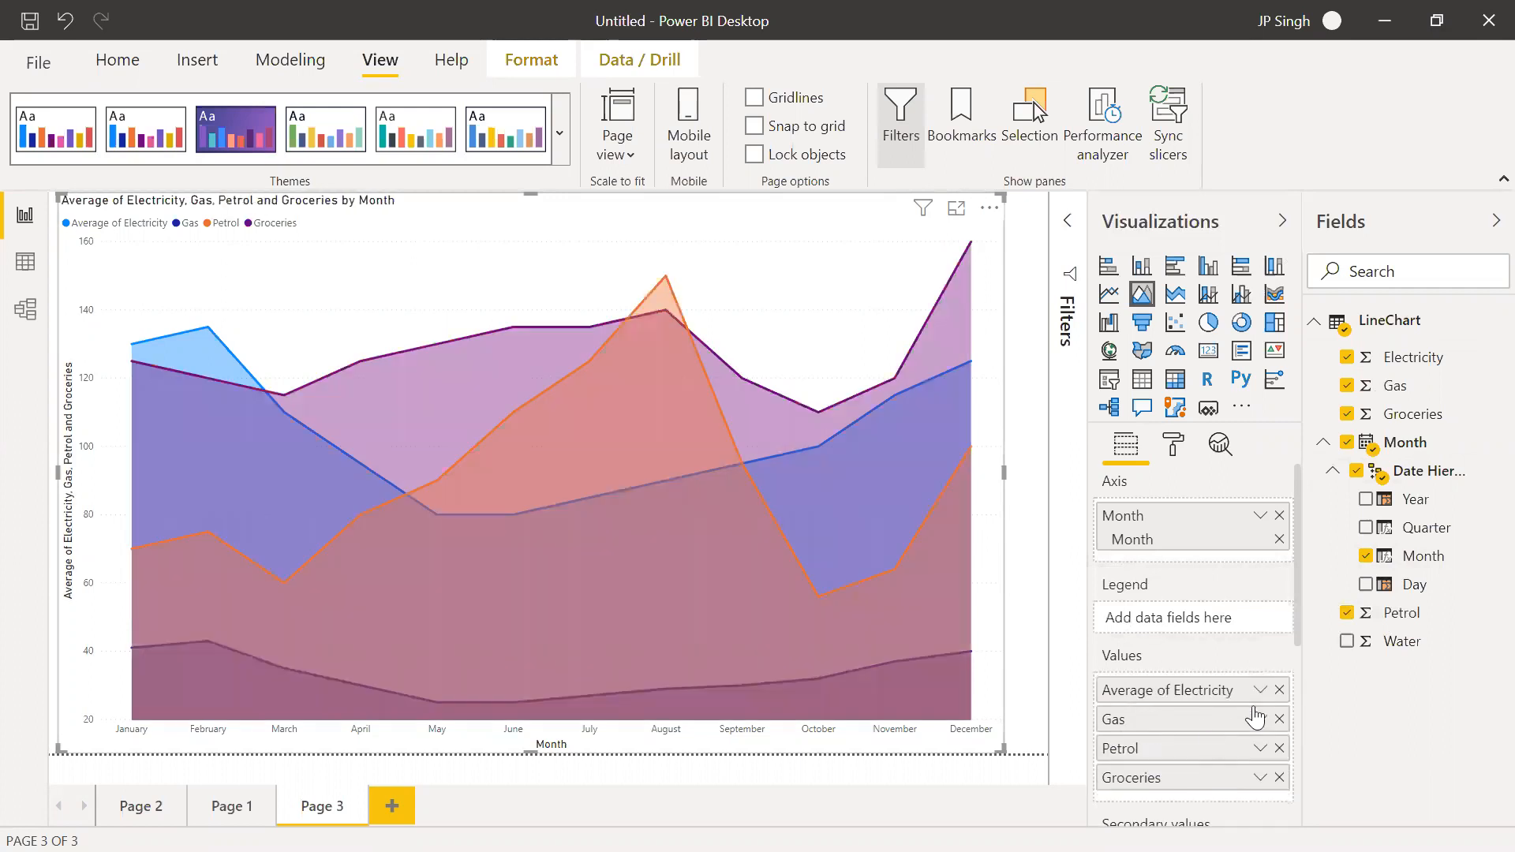
pyautogui.moveTo(1391, 646); pyautogui.dragTo(1204, 786)
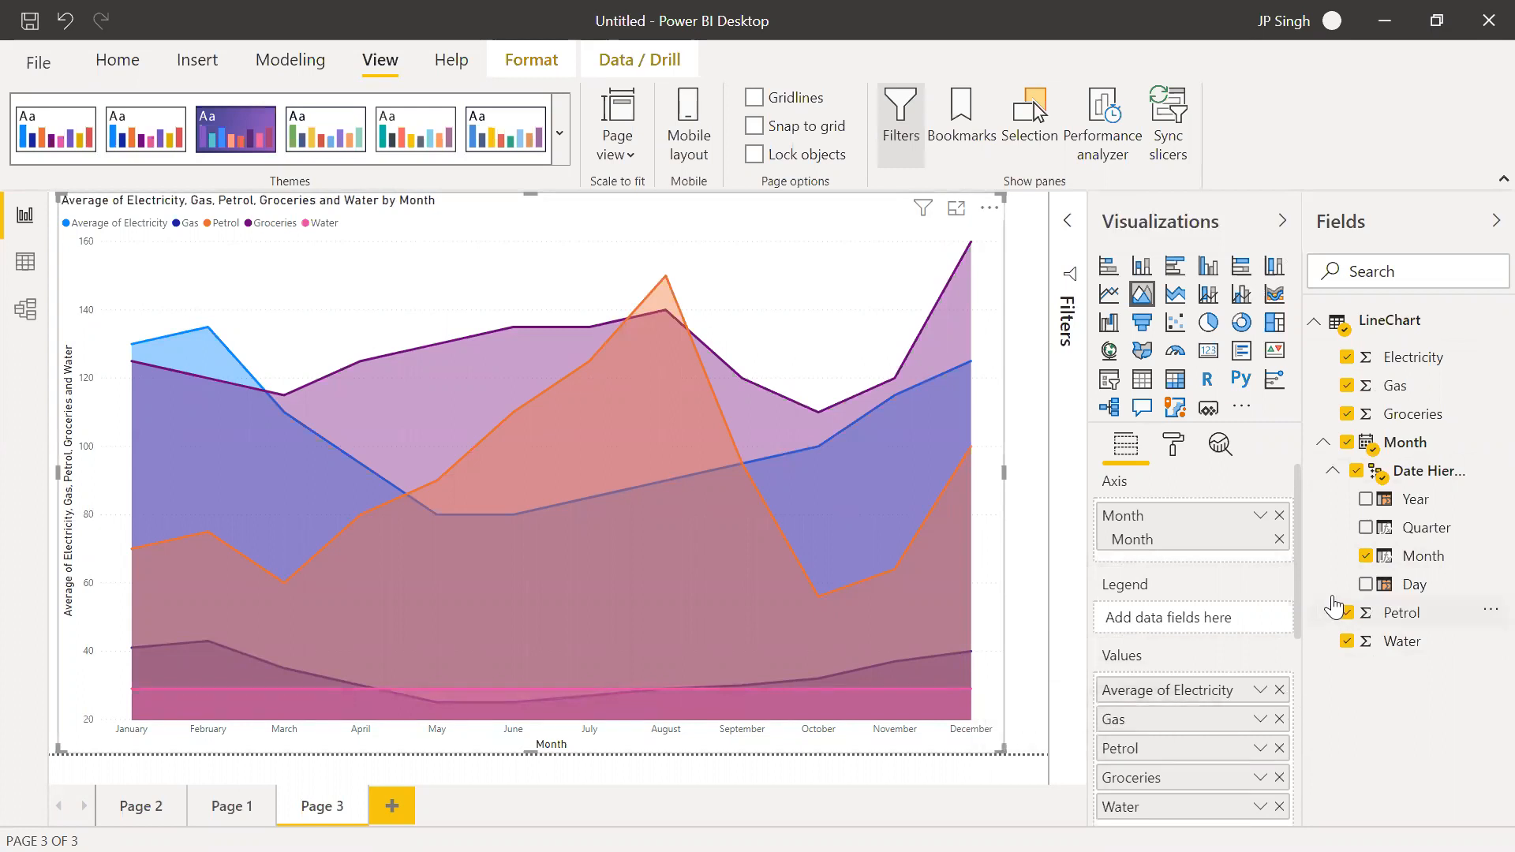
# Convert the five-series area chart to a stacked area chart and view its December and August values
pyautogui.click(1178, 296)
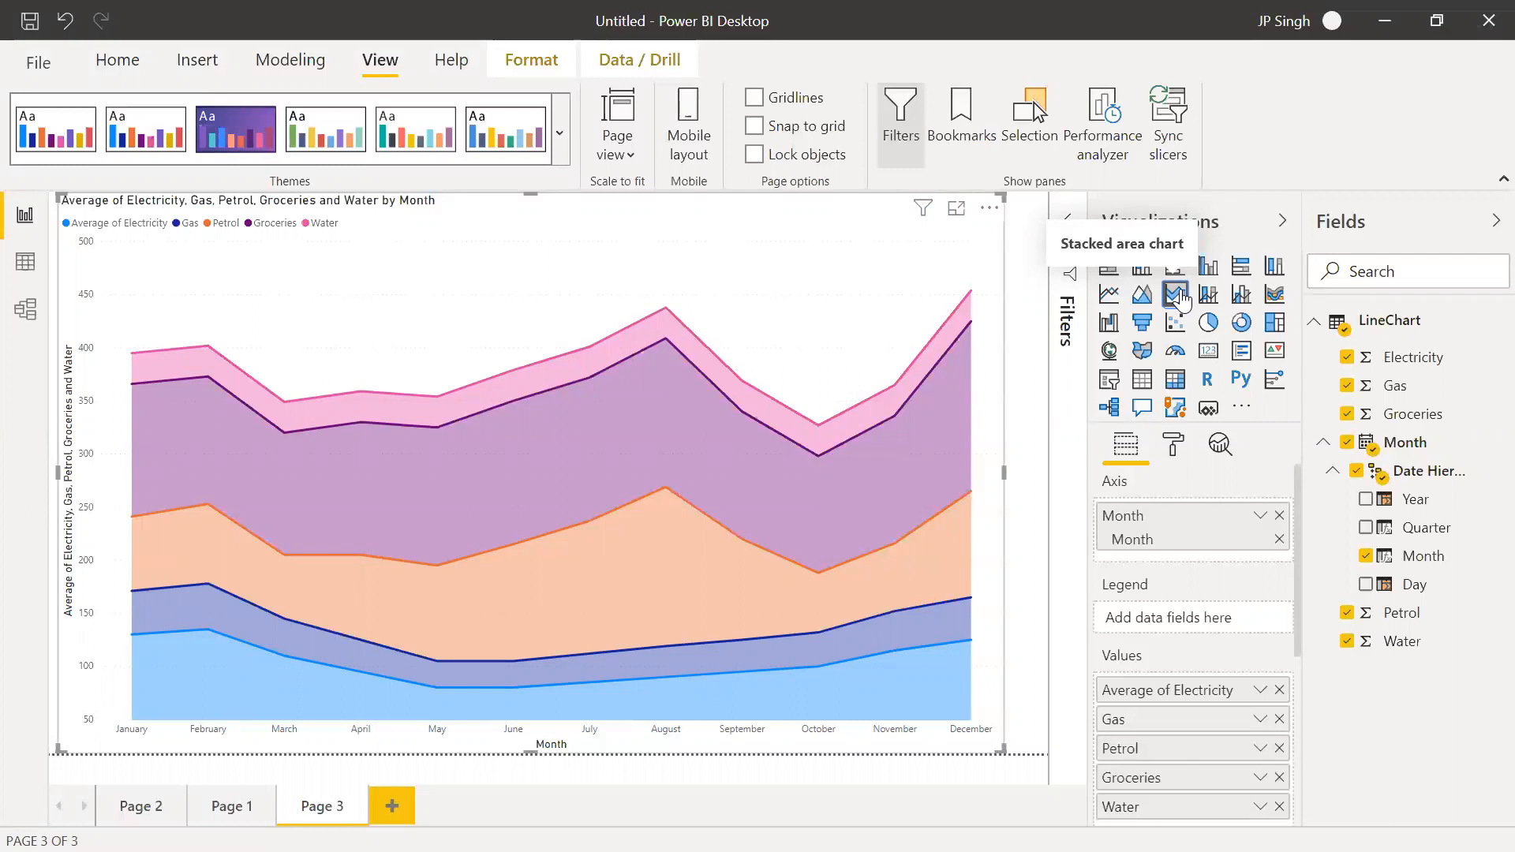
pyautogui.moveTo(963, 312)
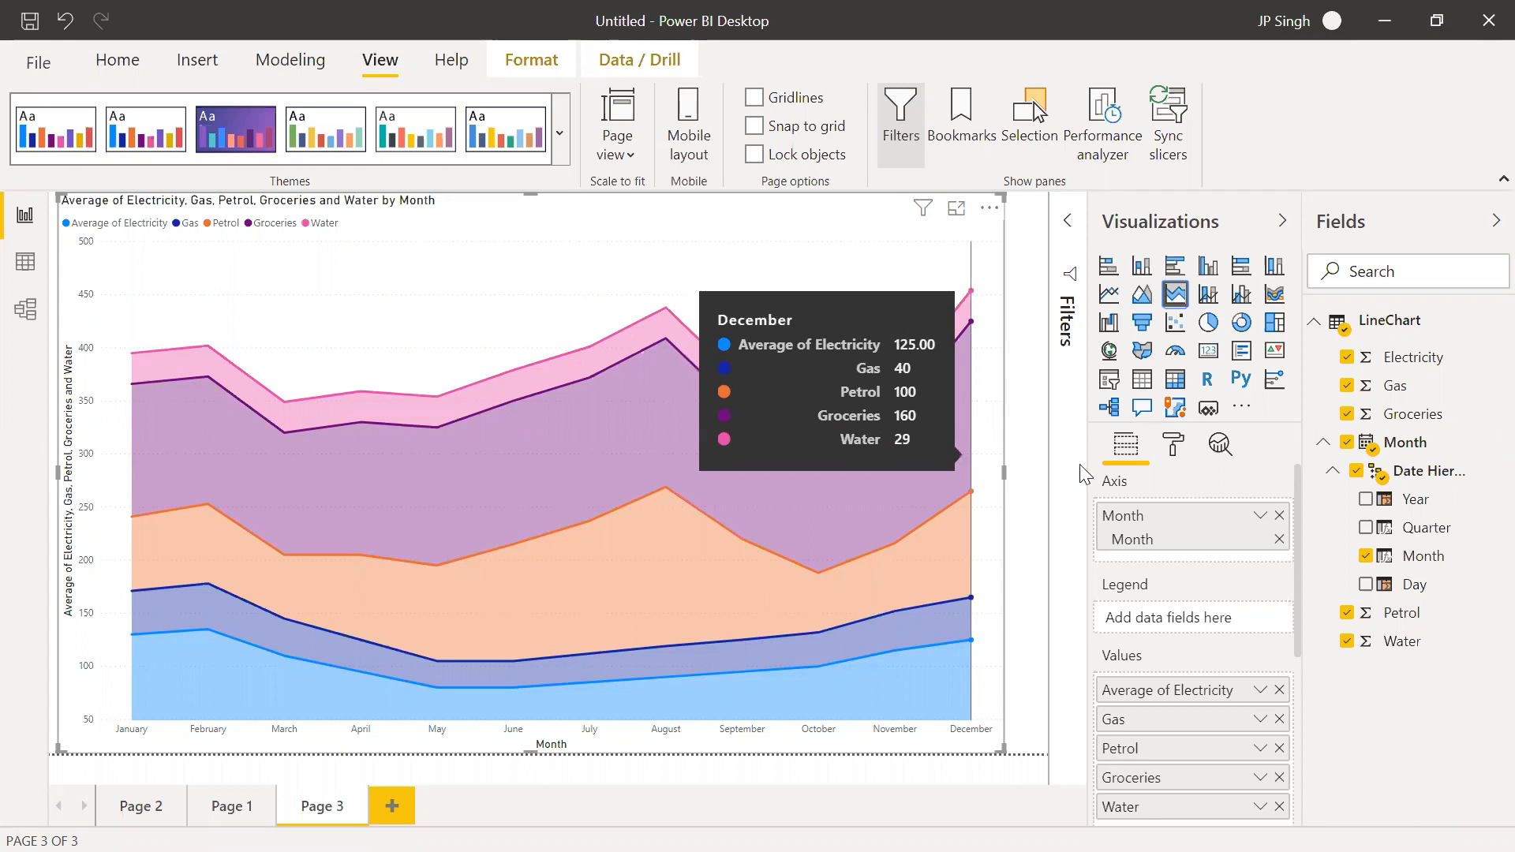
pyautogui.moveTo(686, 473)
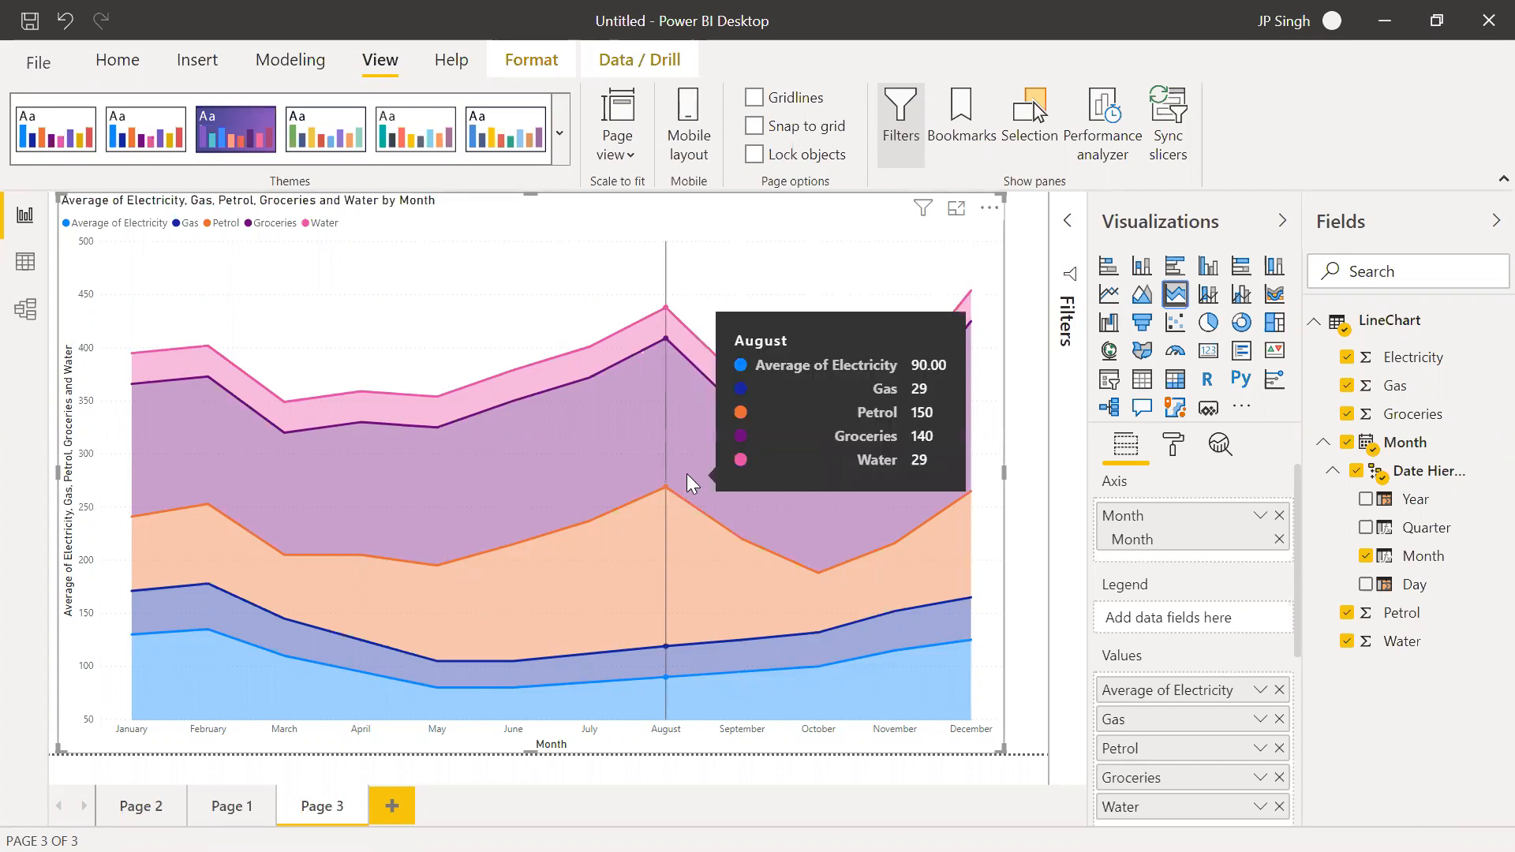
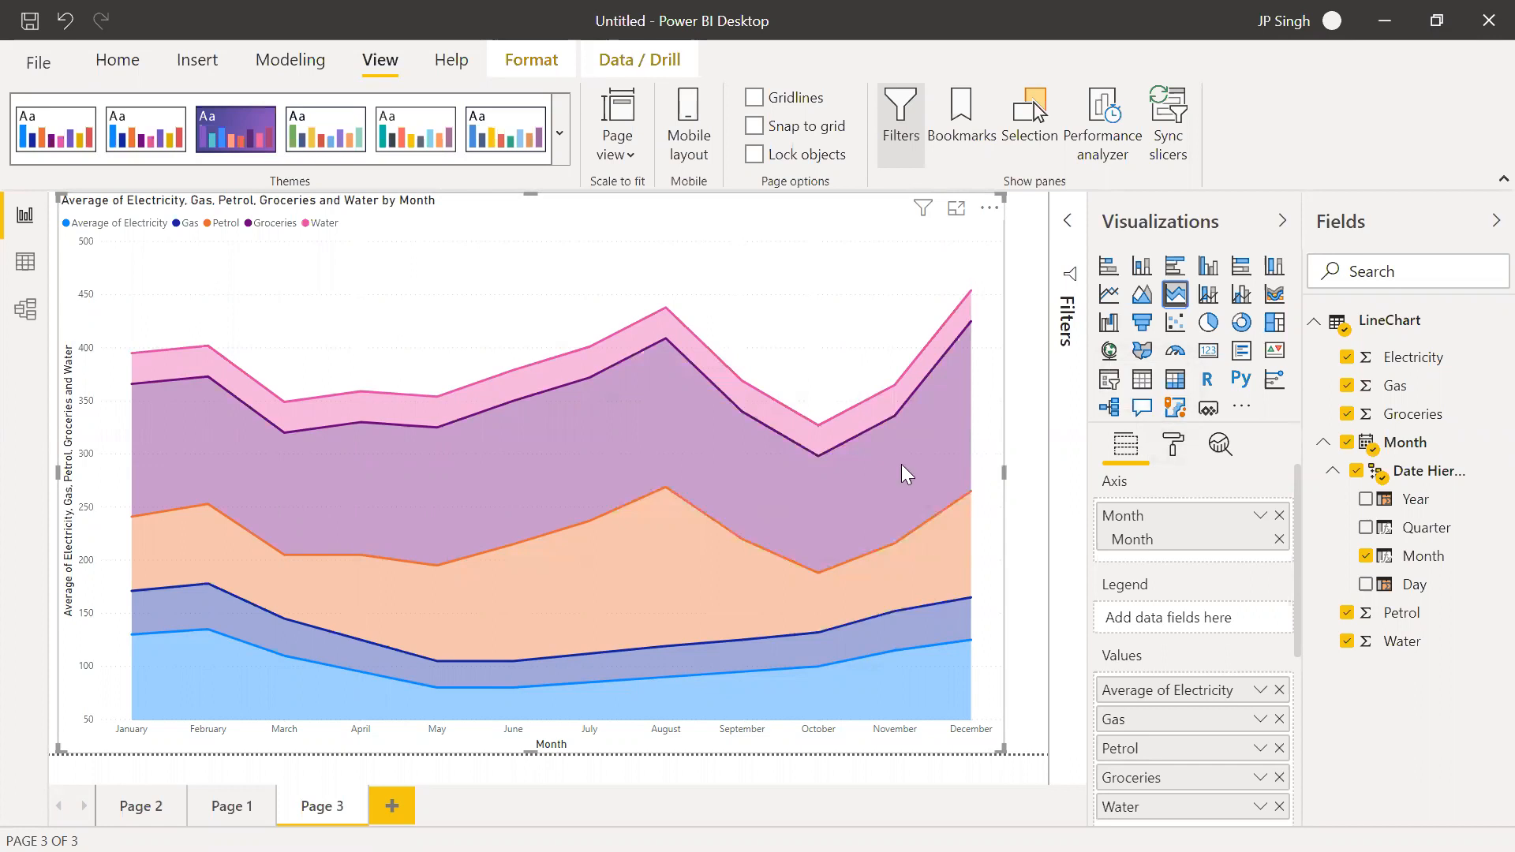
# Open 06 Line & Column.xlsx from the desktop's Training Files - Copy folder in Excel and show its Line Column sheet
pyautogui.moveTo(887, 469)
pyautogui.click(1386, 23)
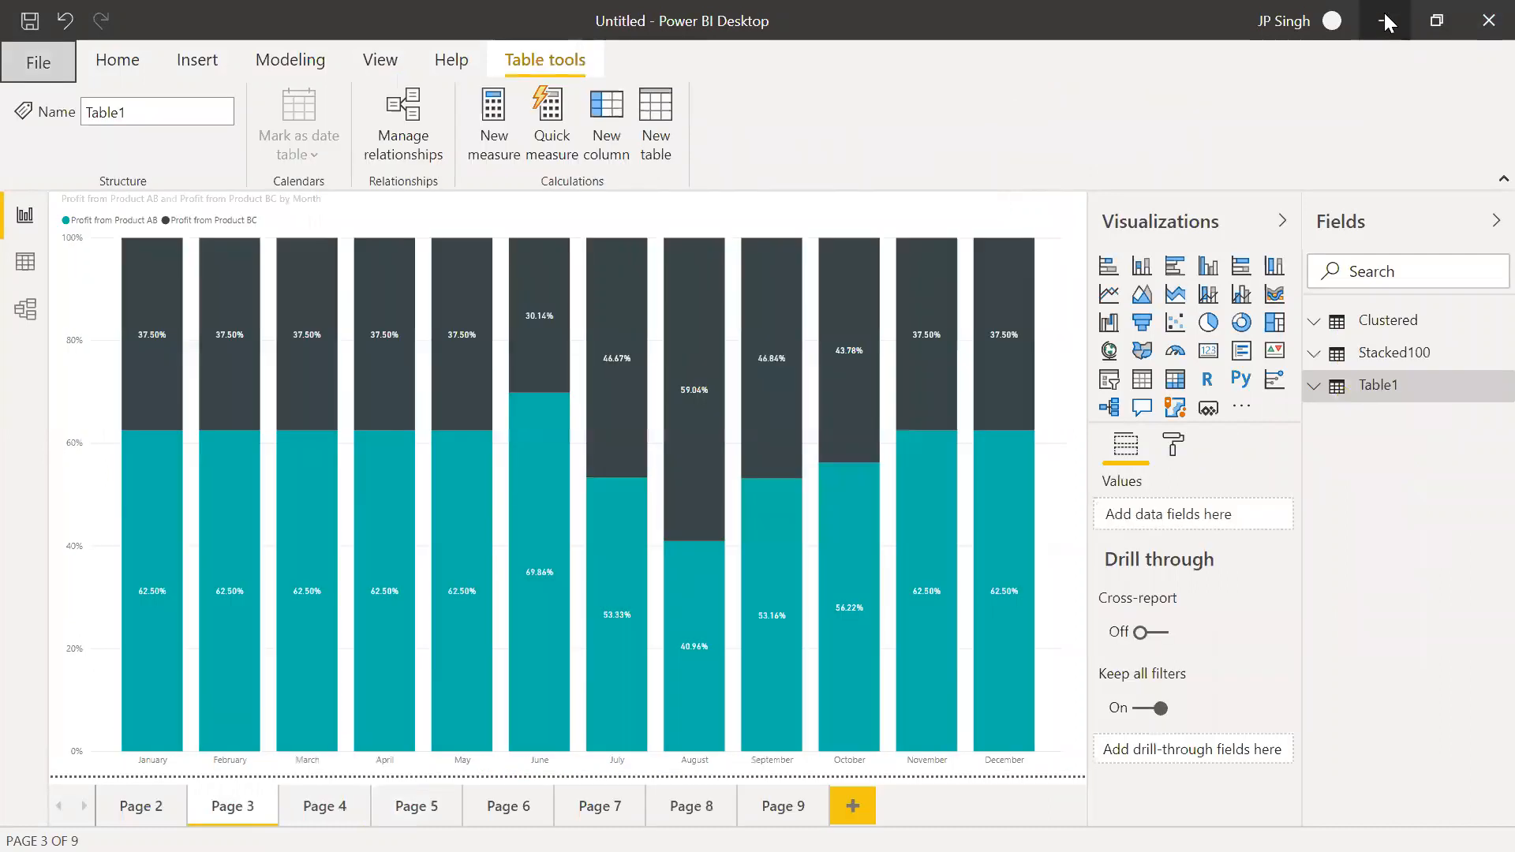
pyautogui.click(1386, 22)
pyautogui.click(1384, 14)
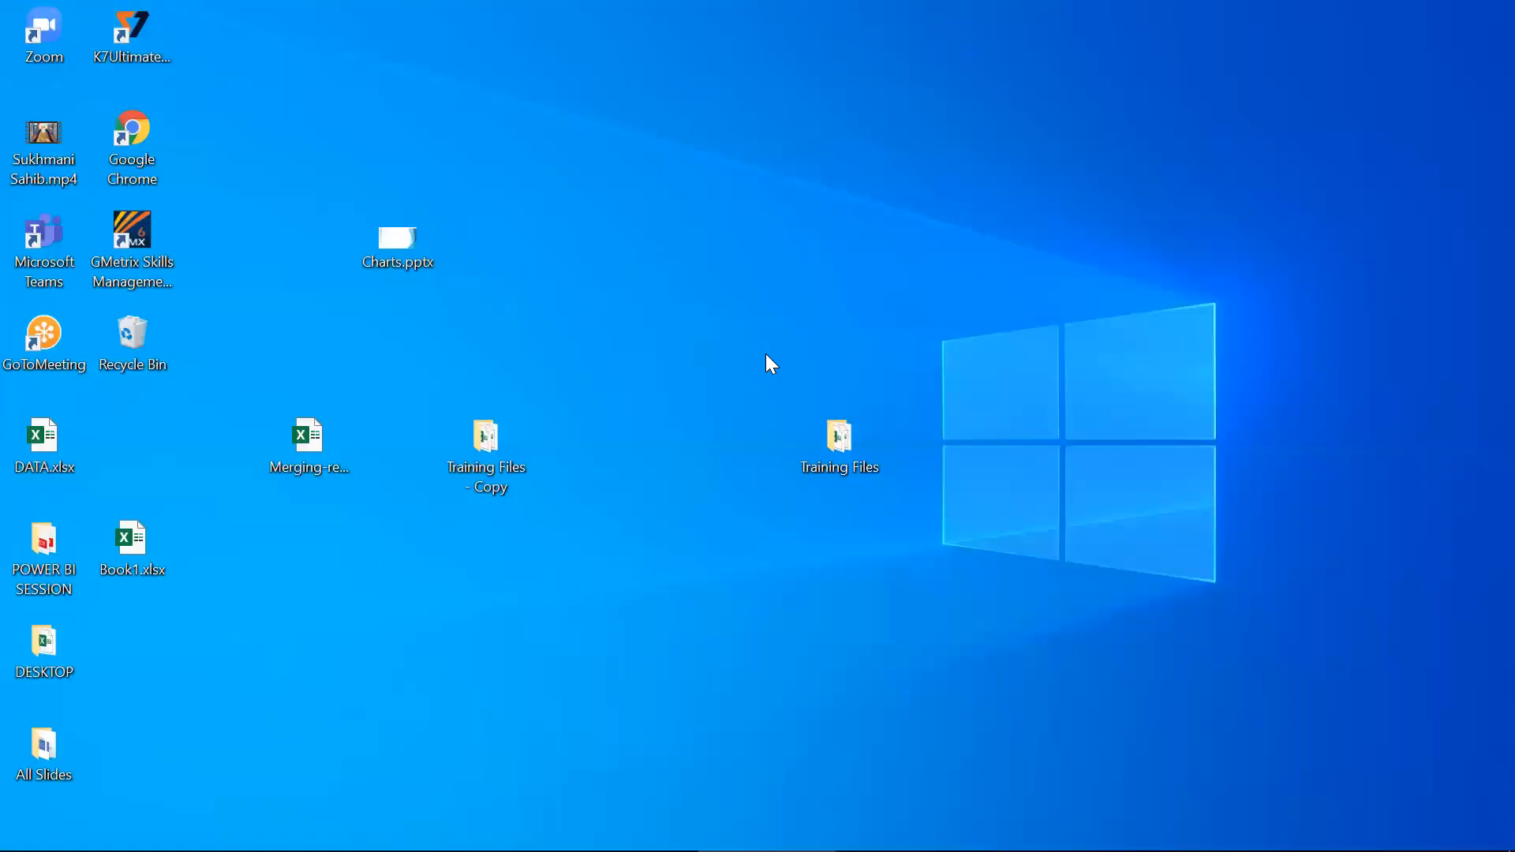
pyautogui.doubleClick(497, 447)
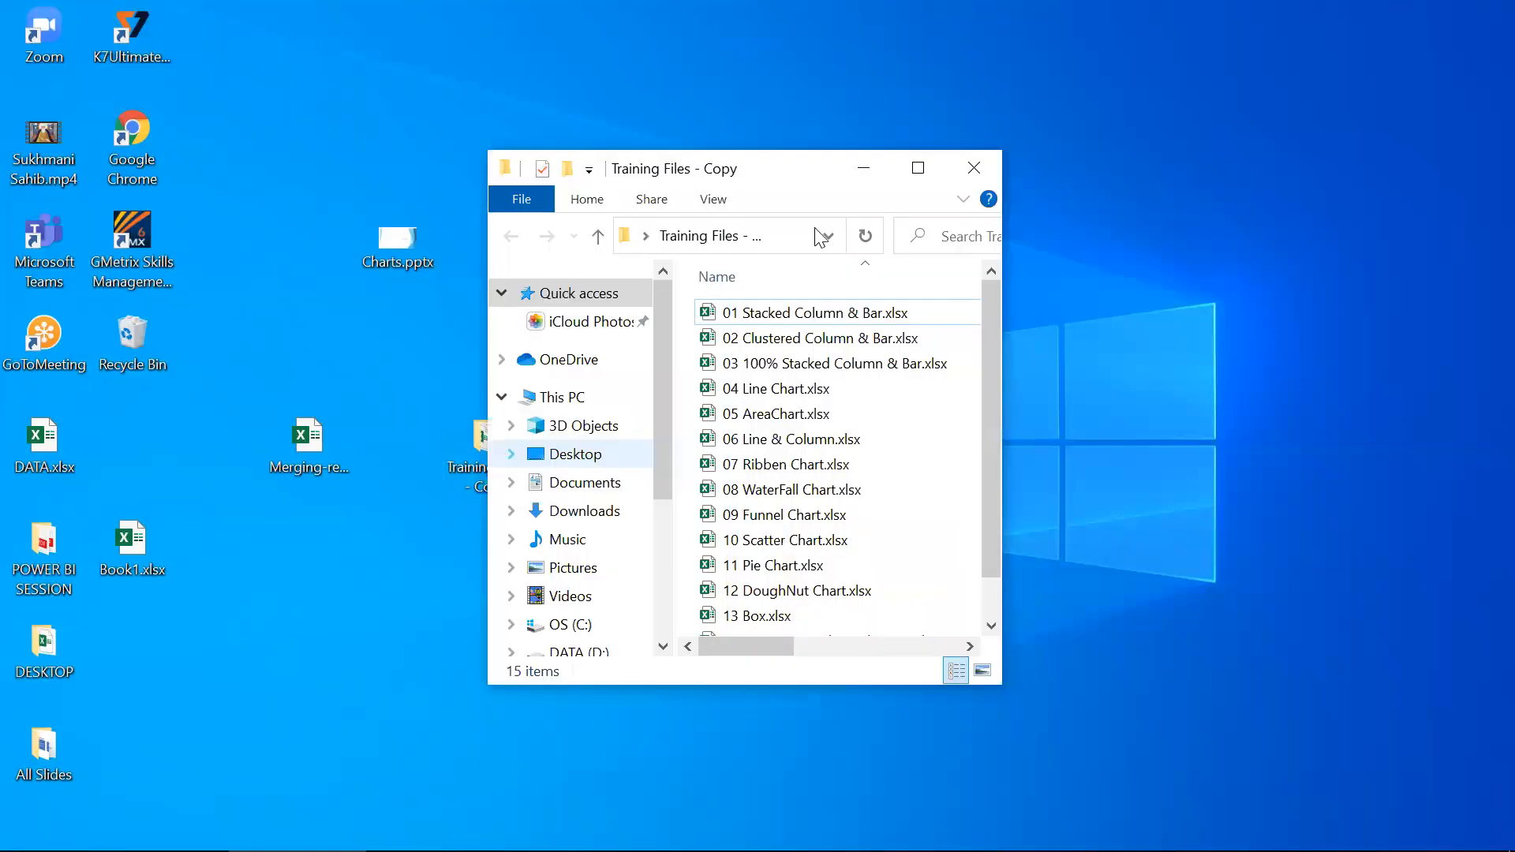
pyautogui.doubleClick(828, 163)
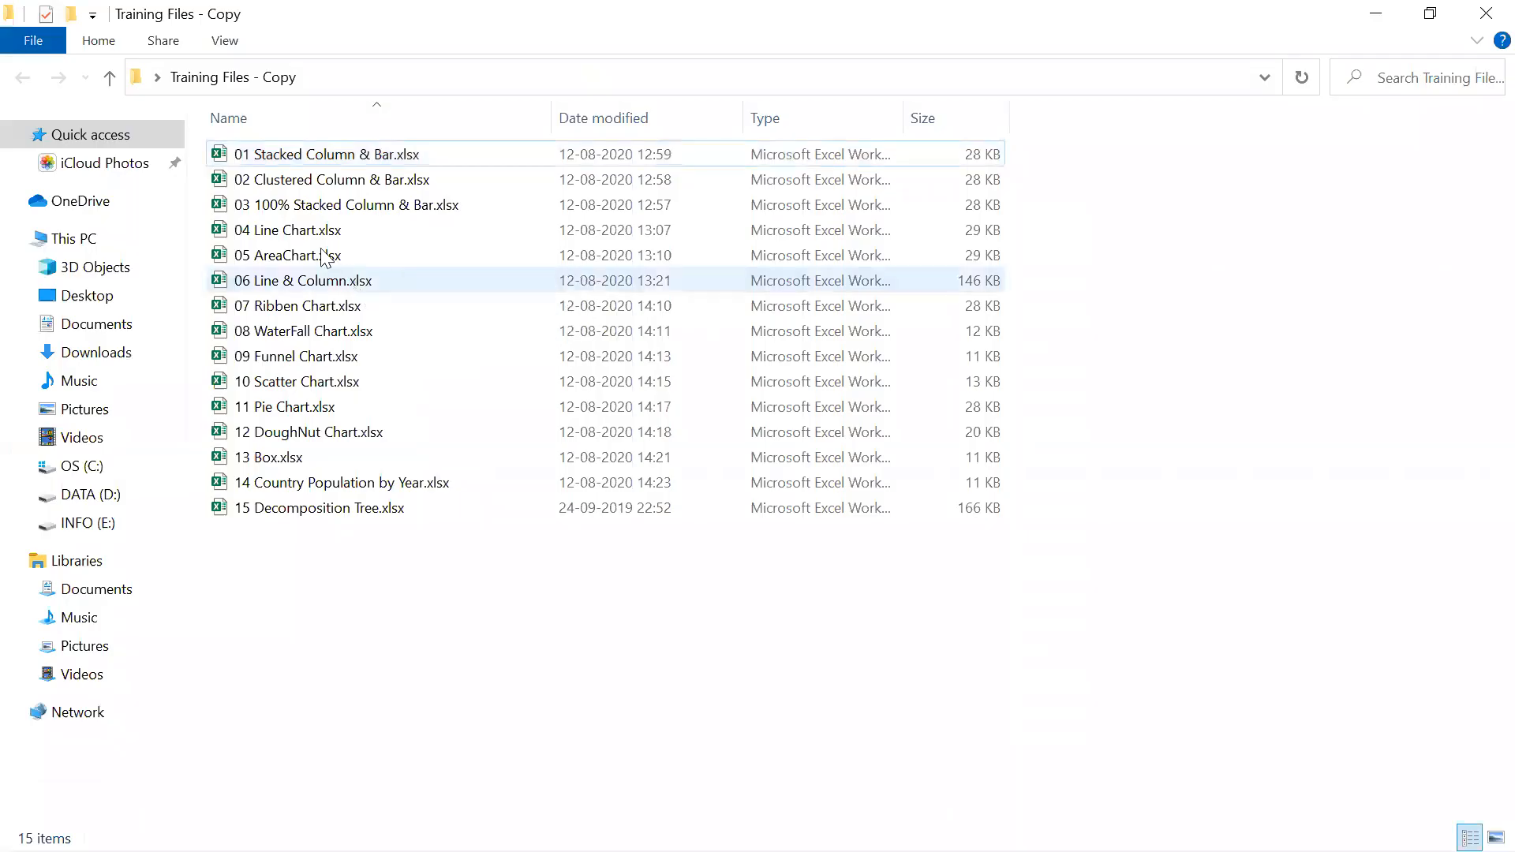
pyautogui.click(310, 293)
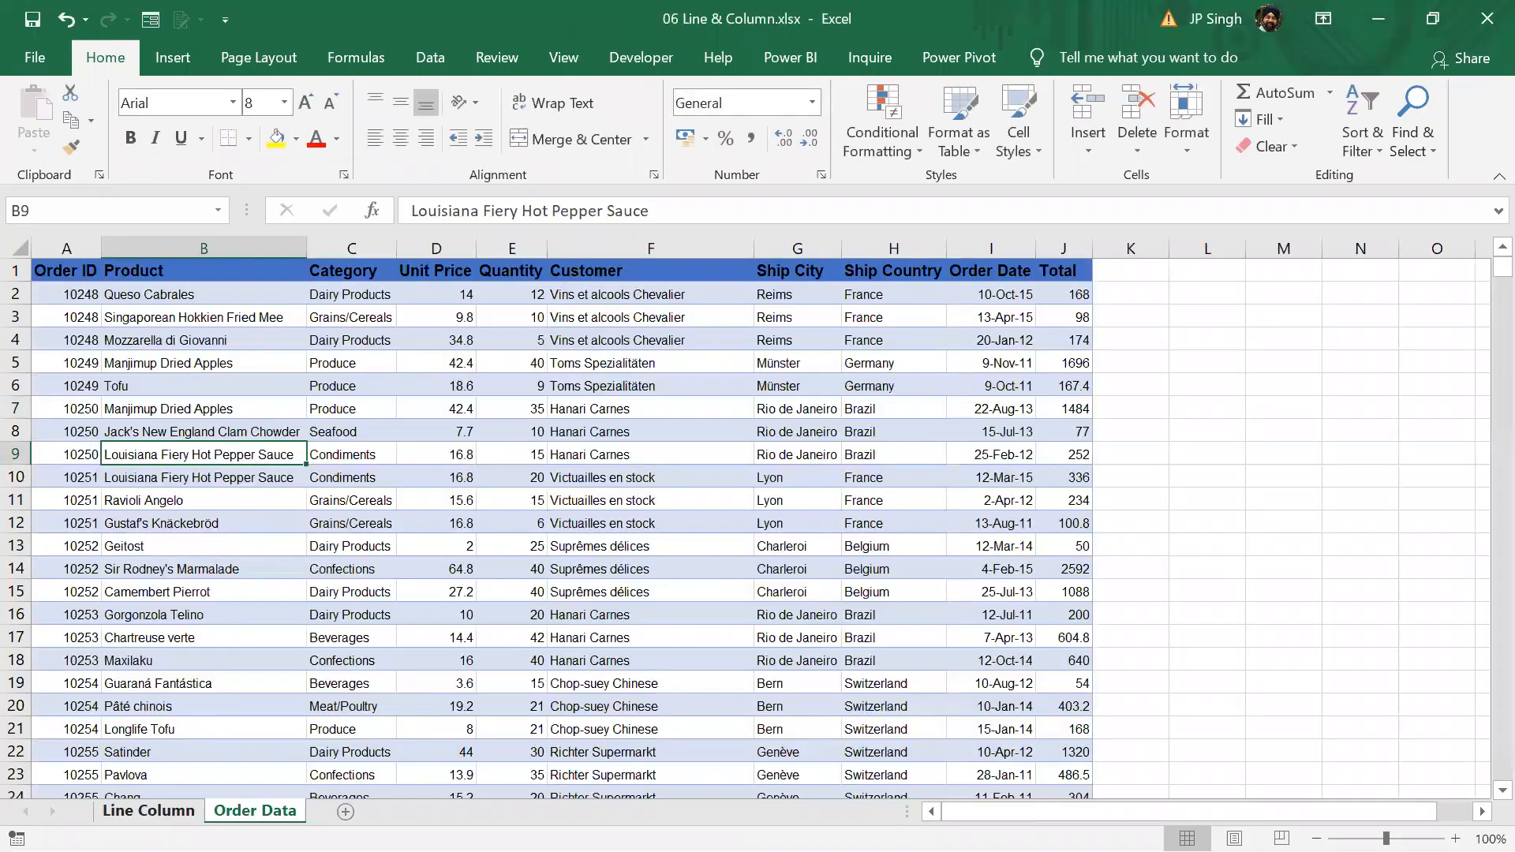
pyautogui.click(148, 811)
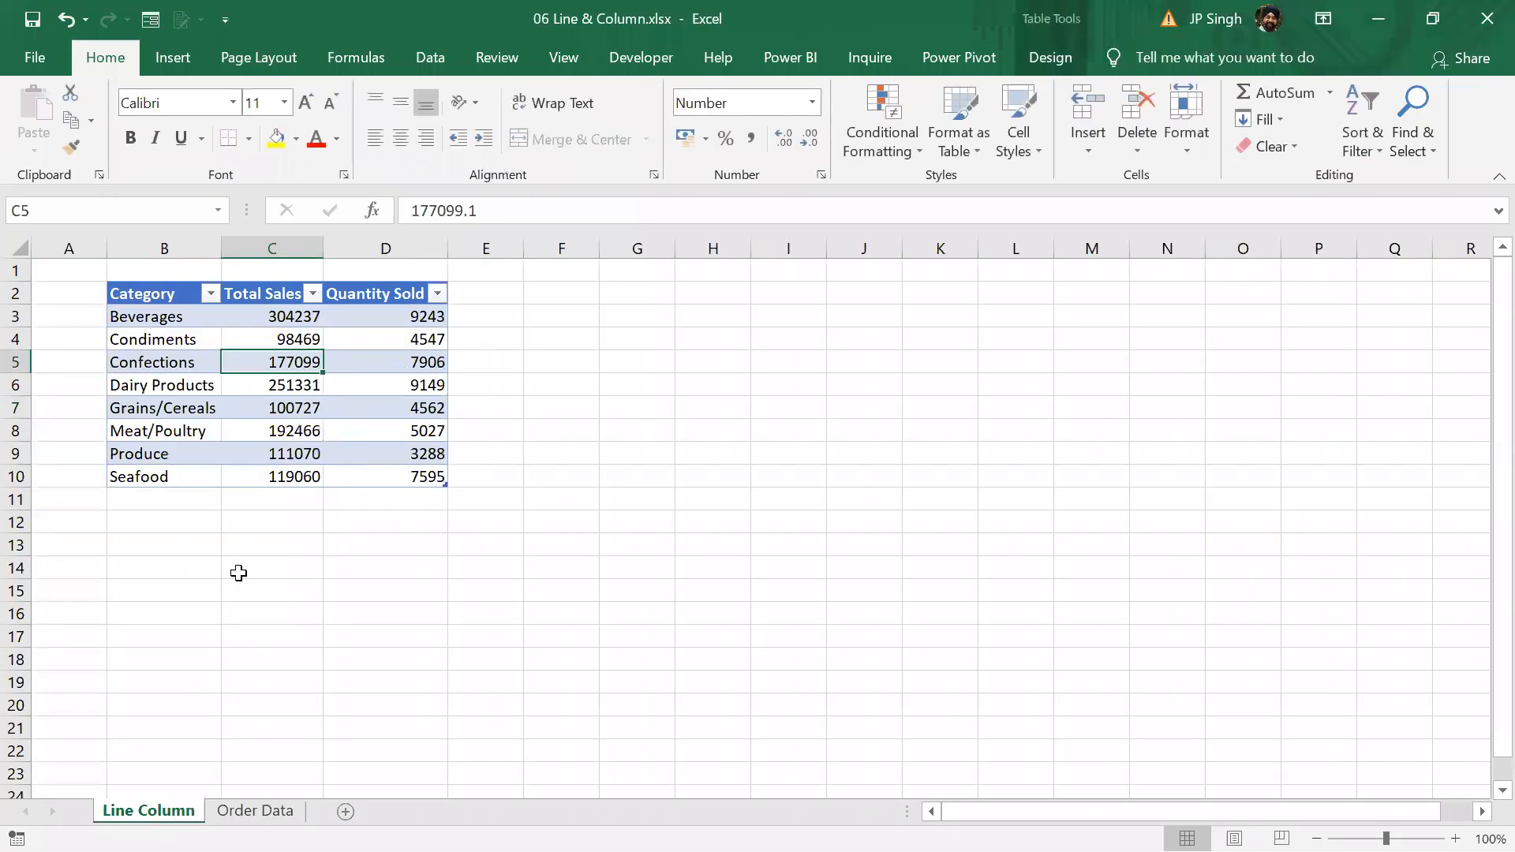
# Examine the Total Sales and Quantity Sold columns of the category table on the Line Column sheet
pyautogui.click(286, 410)
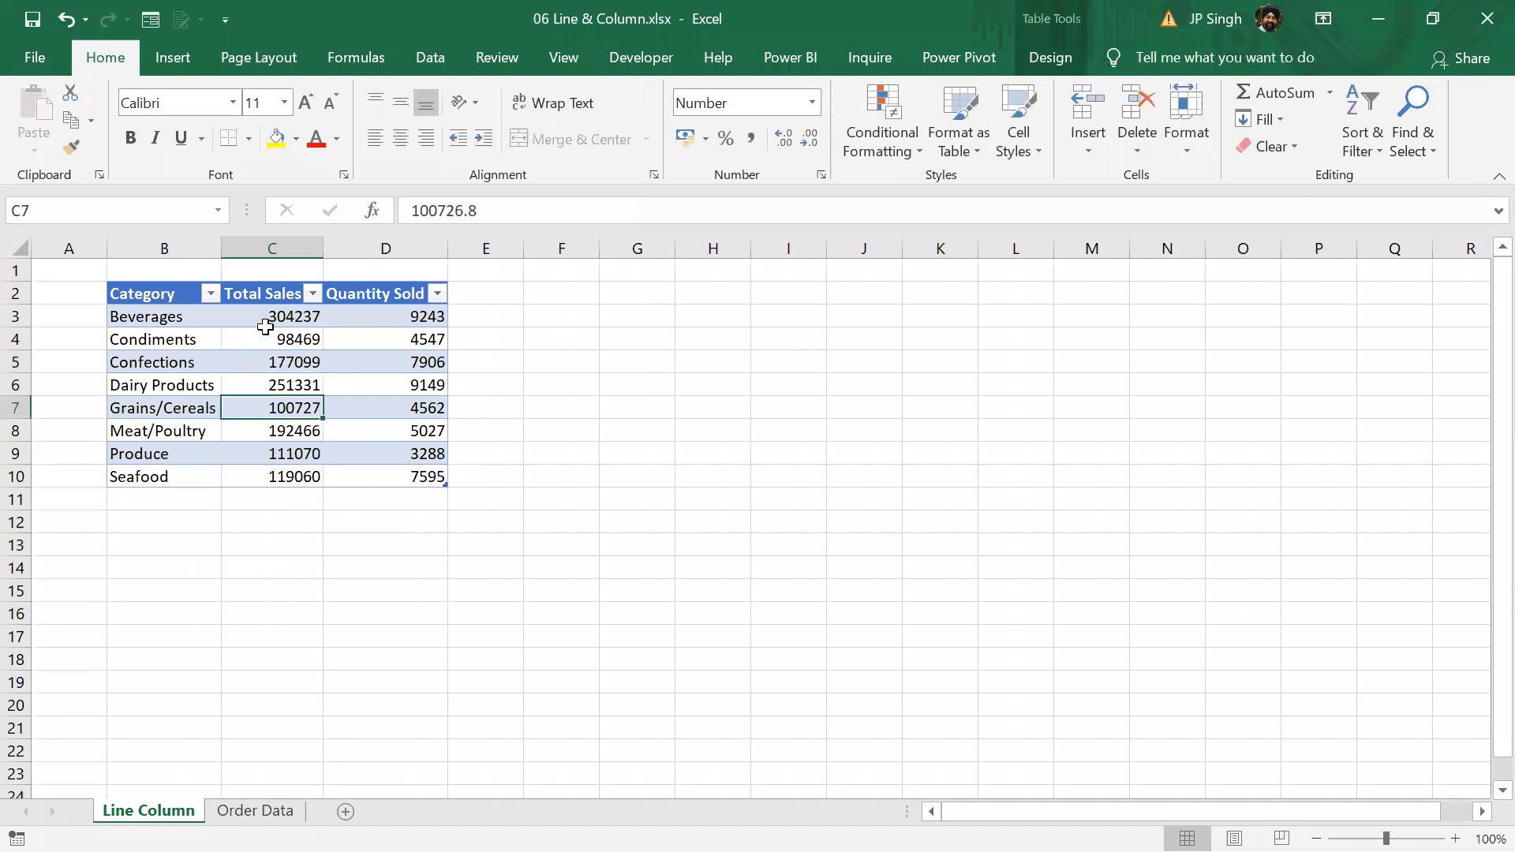
pyautogui.moveTo(284, 297); pyautogui.dragTo(278, 479)
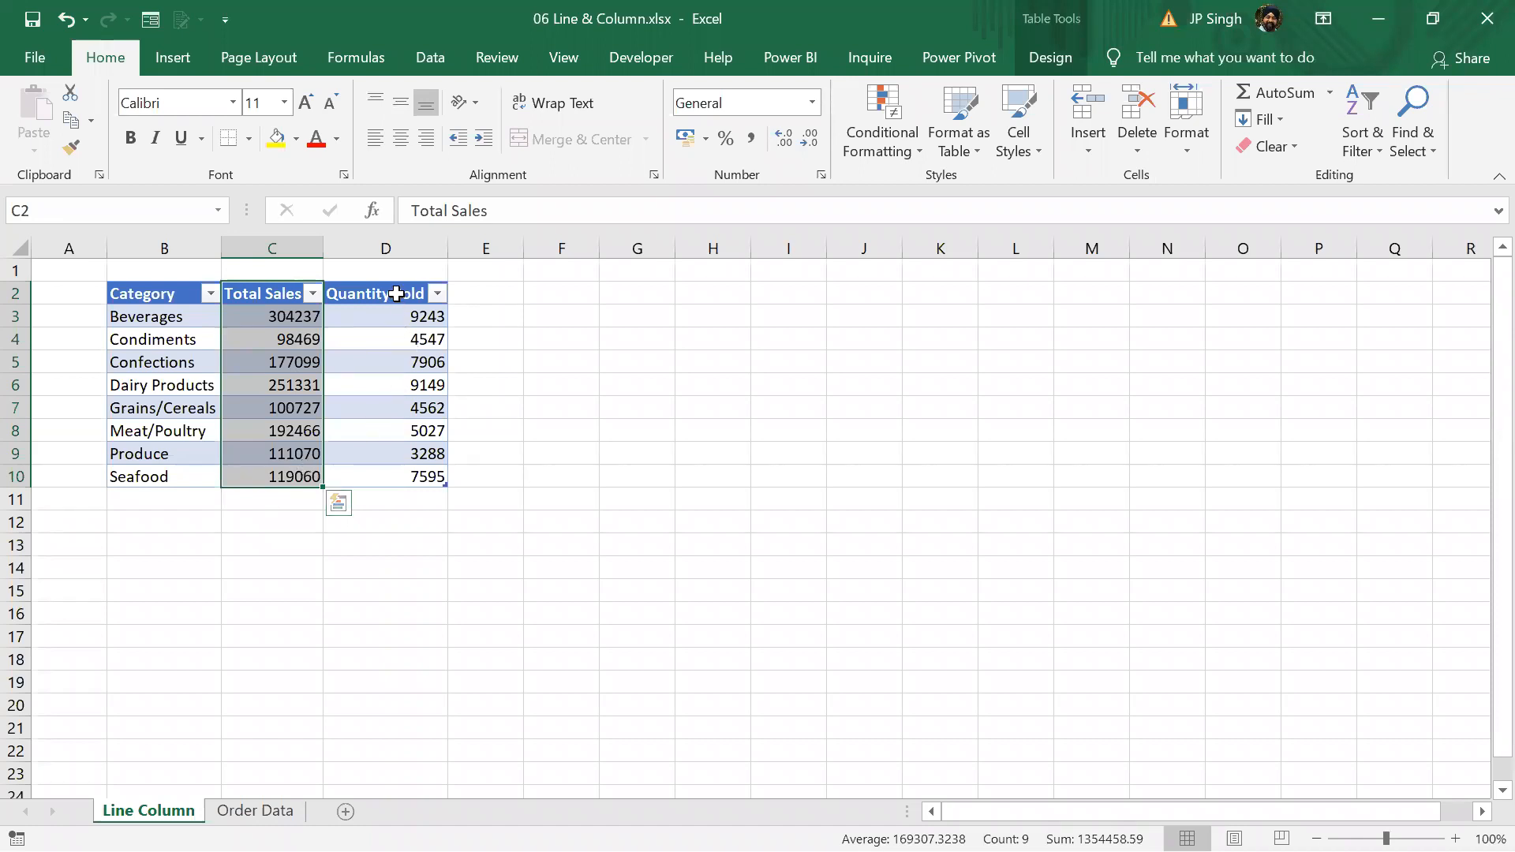
pyautogui.moveTo(396, 293); pyautogui.dragTo(375, 473)
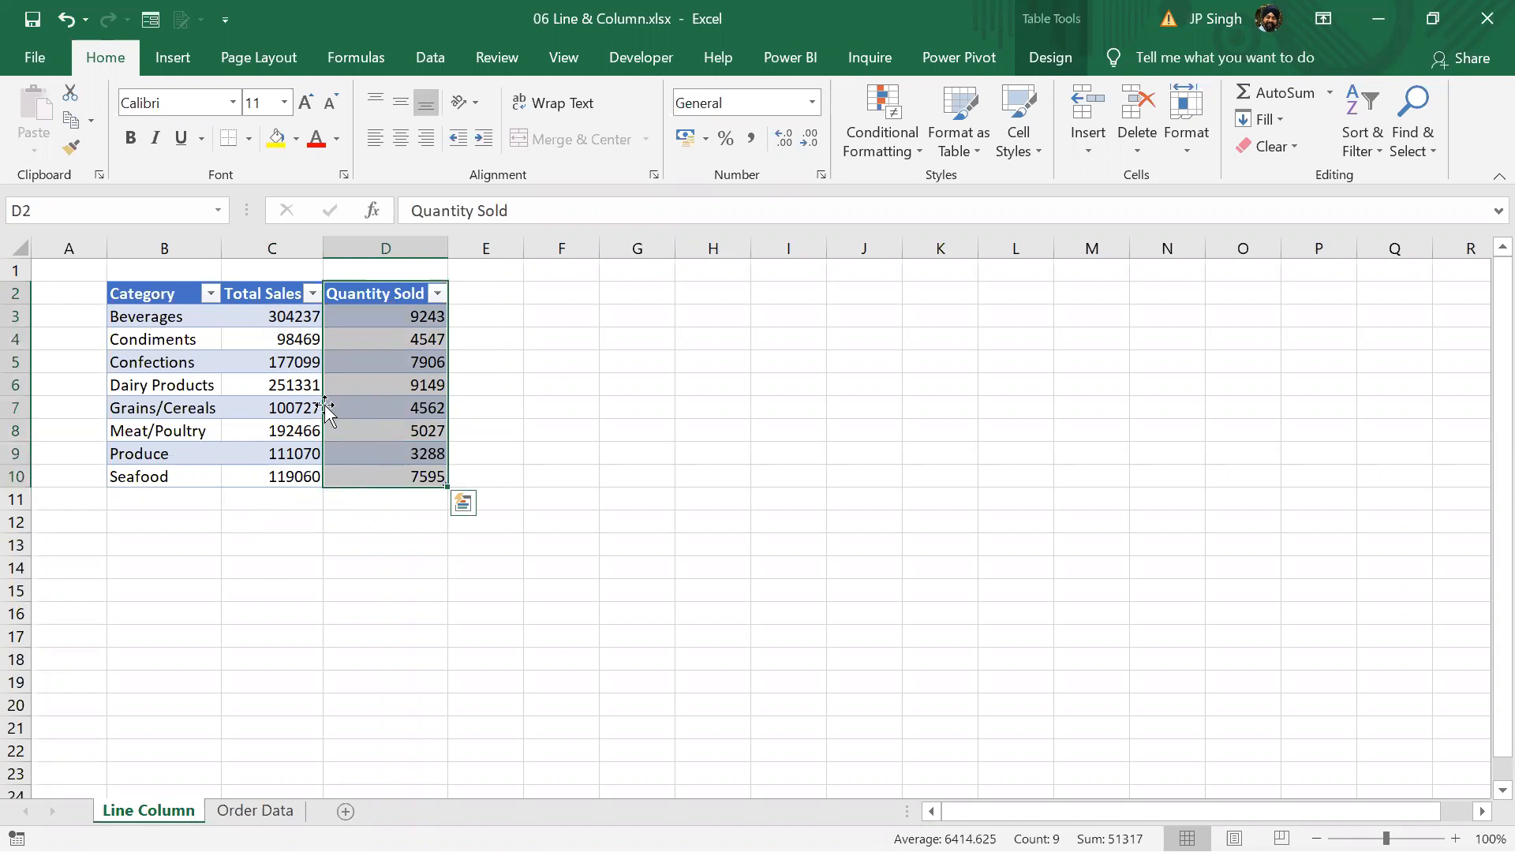
pyautogui.click(285, 365)
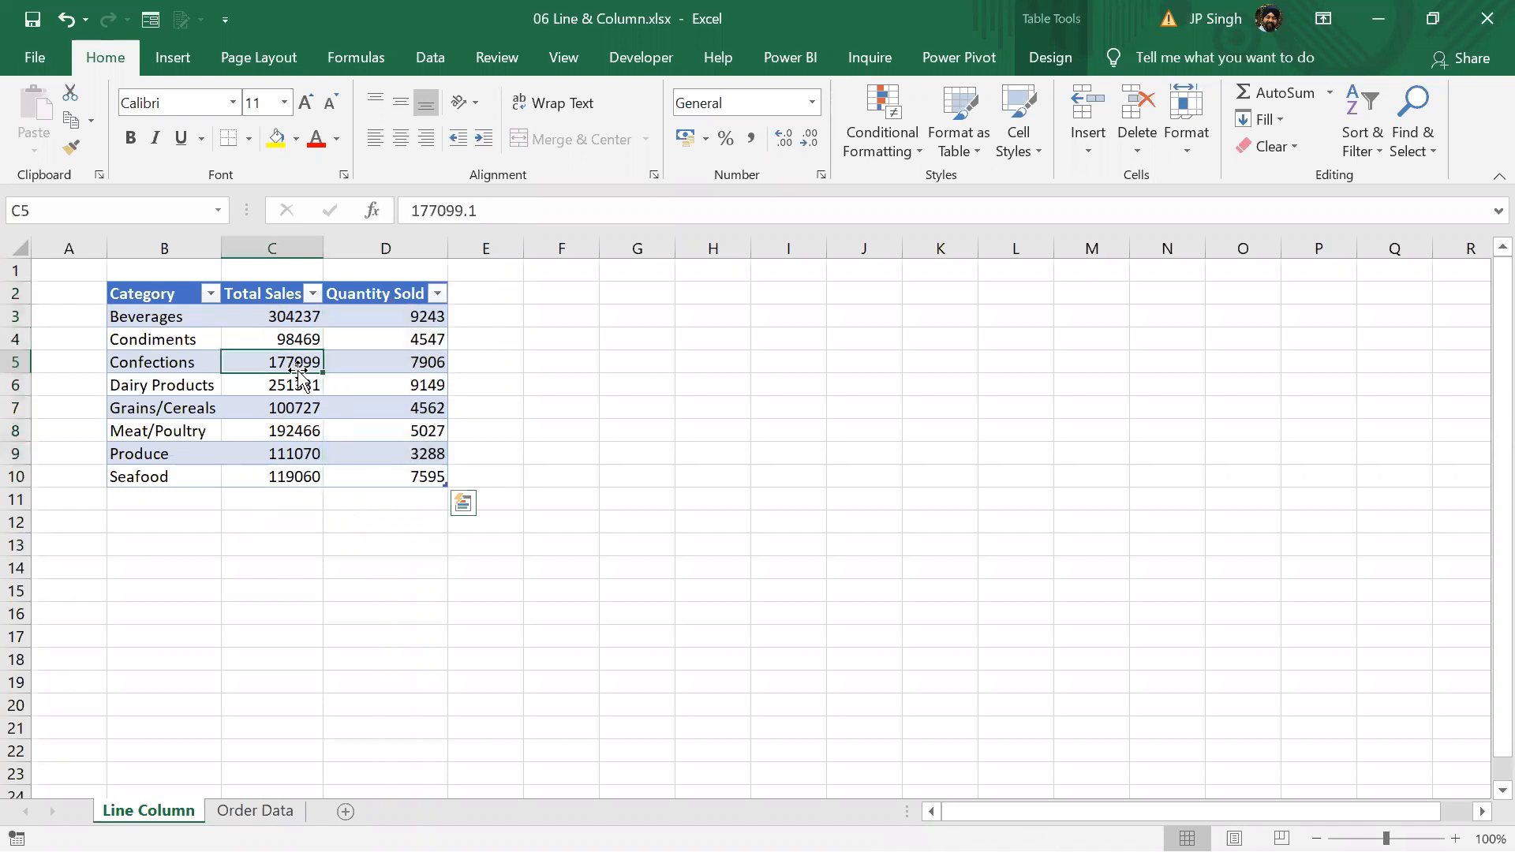
# Insert a 2-D clustered column chart of the category table, place it beside the data, and delete it after viewing
pyautogui.click(172, 58)
pyautogui.click(620, 96)
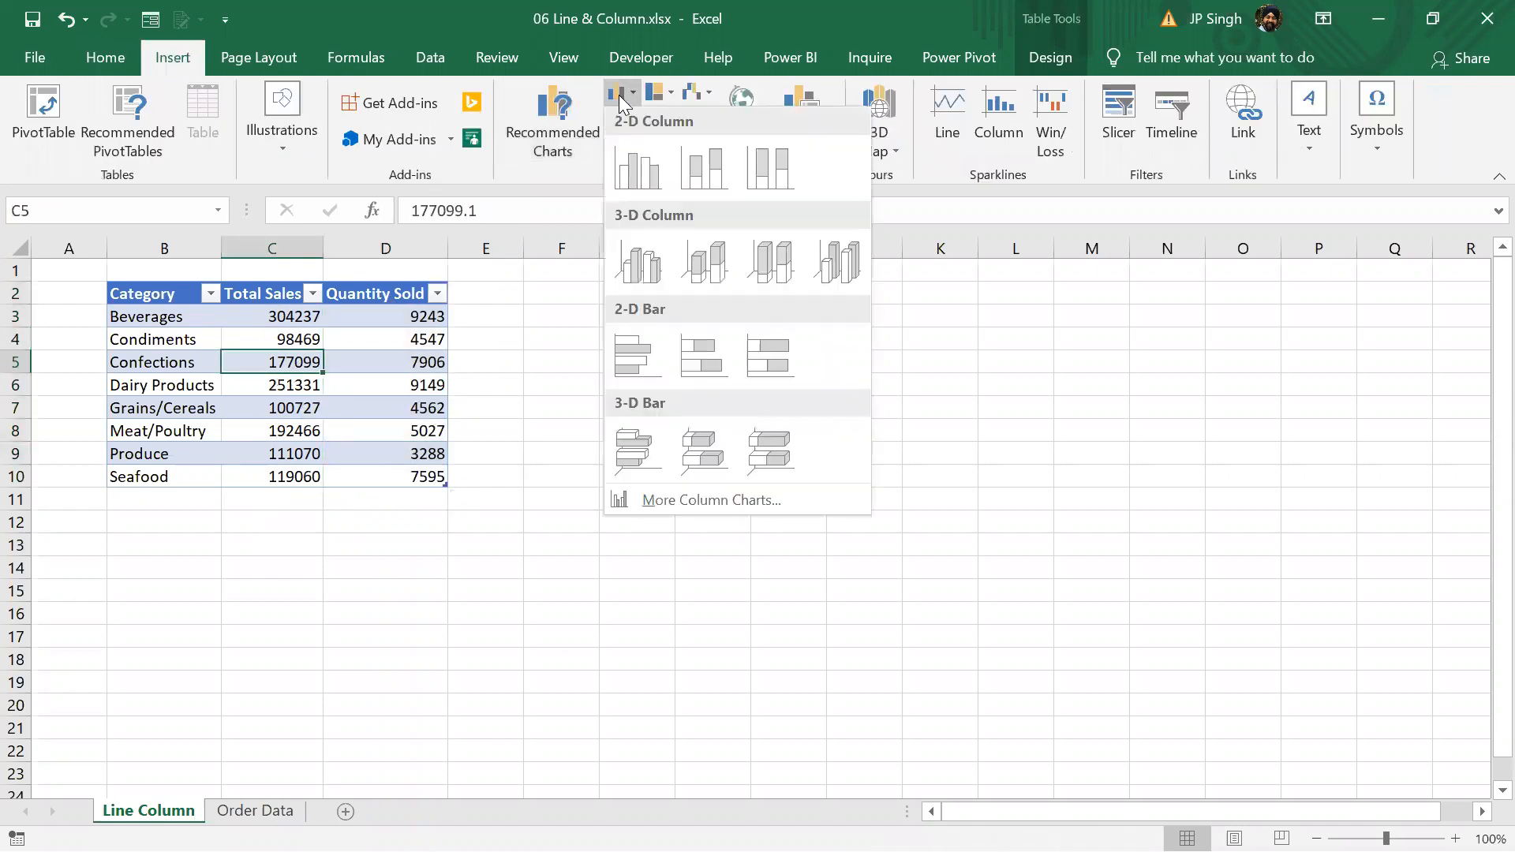
pyautogui.click(632, 162)
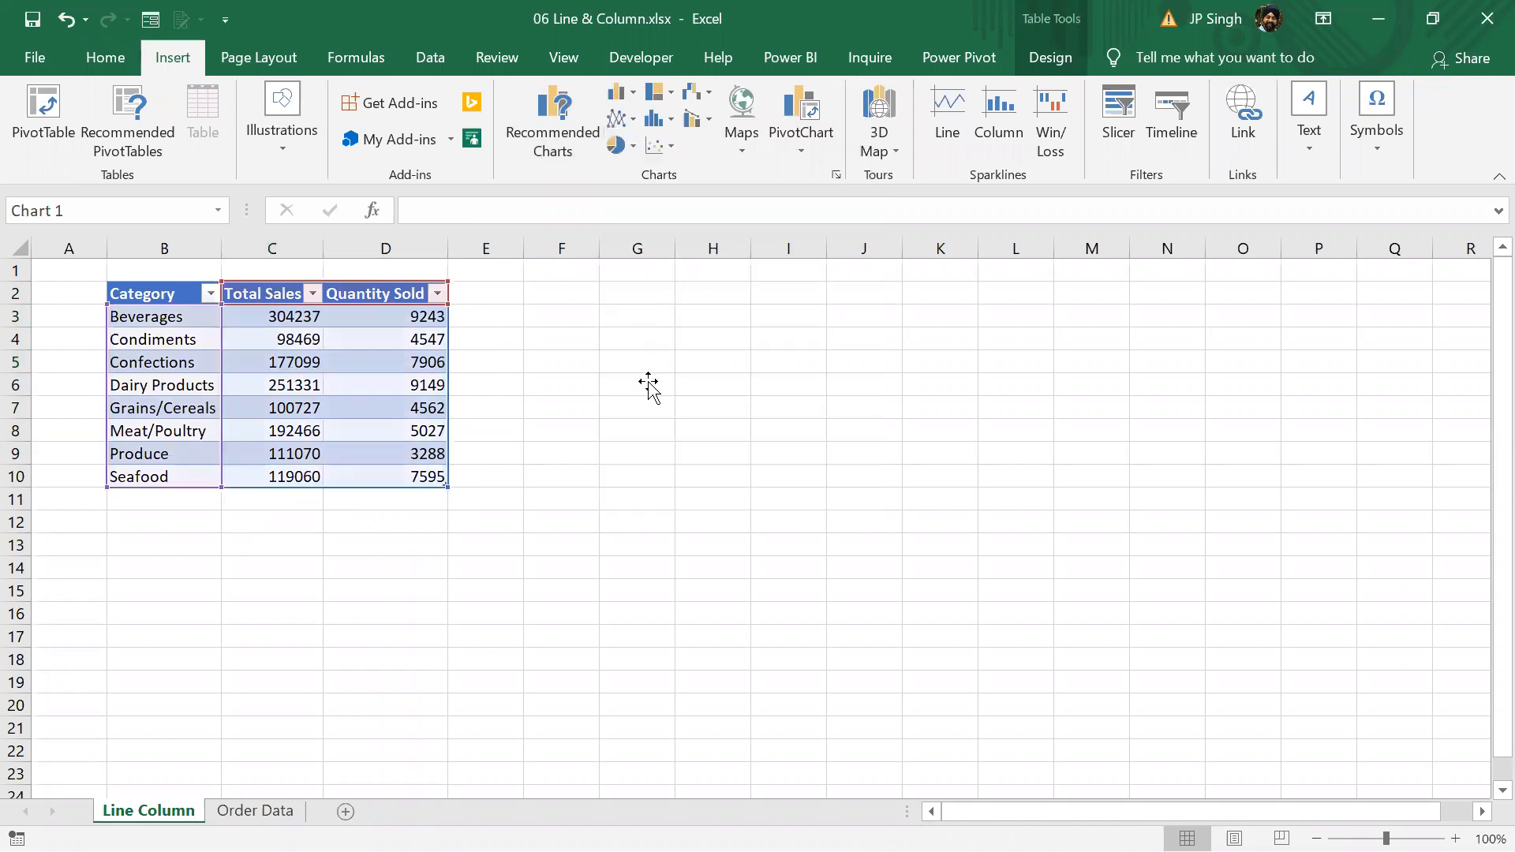
pyautogui.moveTo(672, 369); pyautogui.dragTo(743, 299)
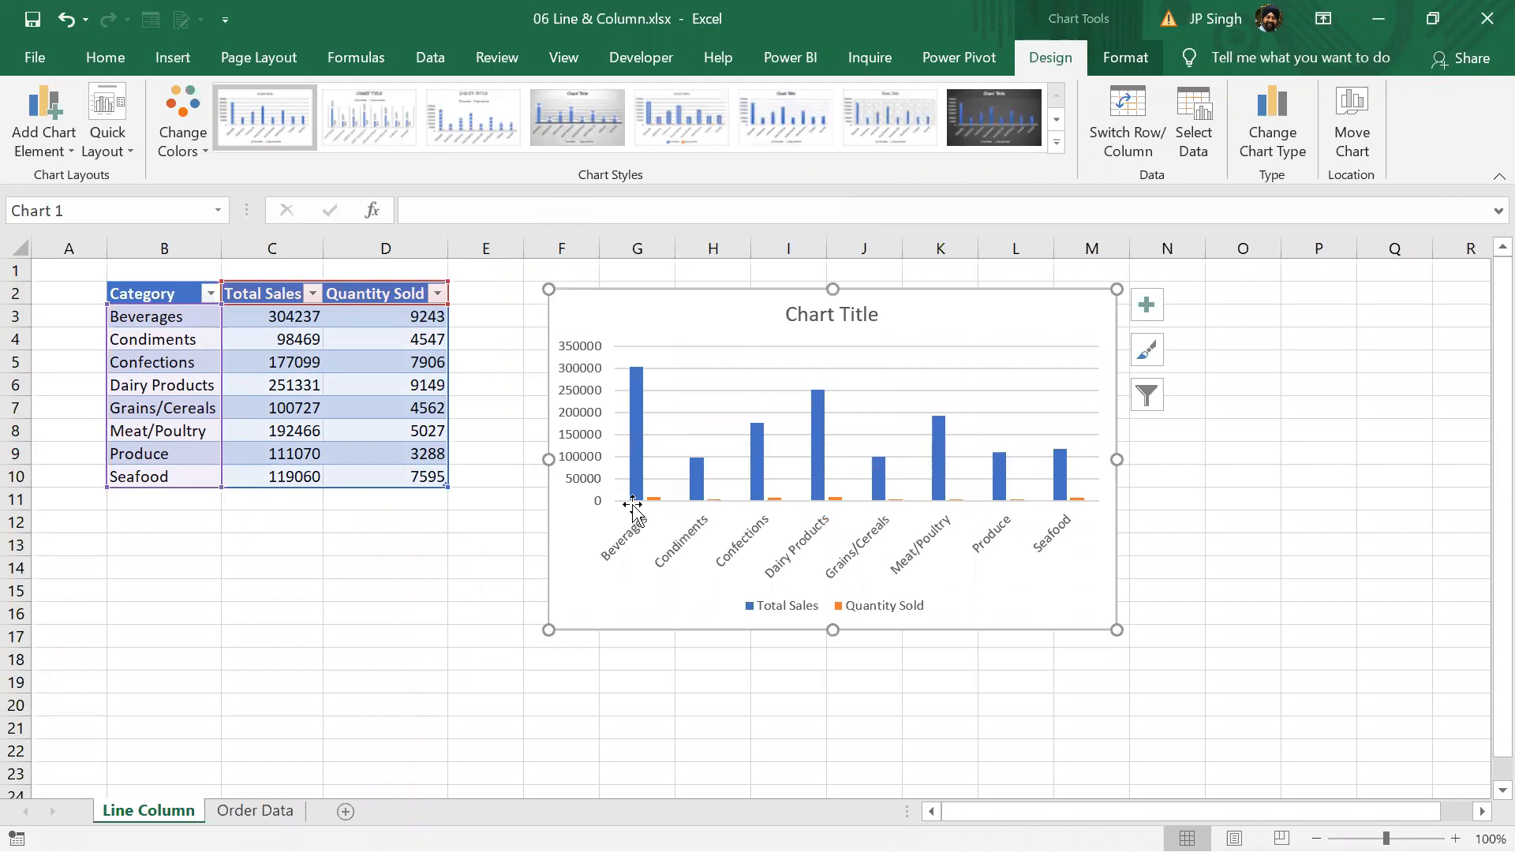
pyautogui.moveTo(641, 399)
pyautogui.press('Delete')
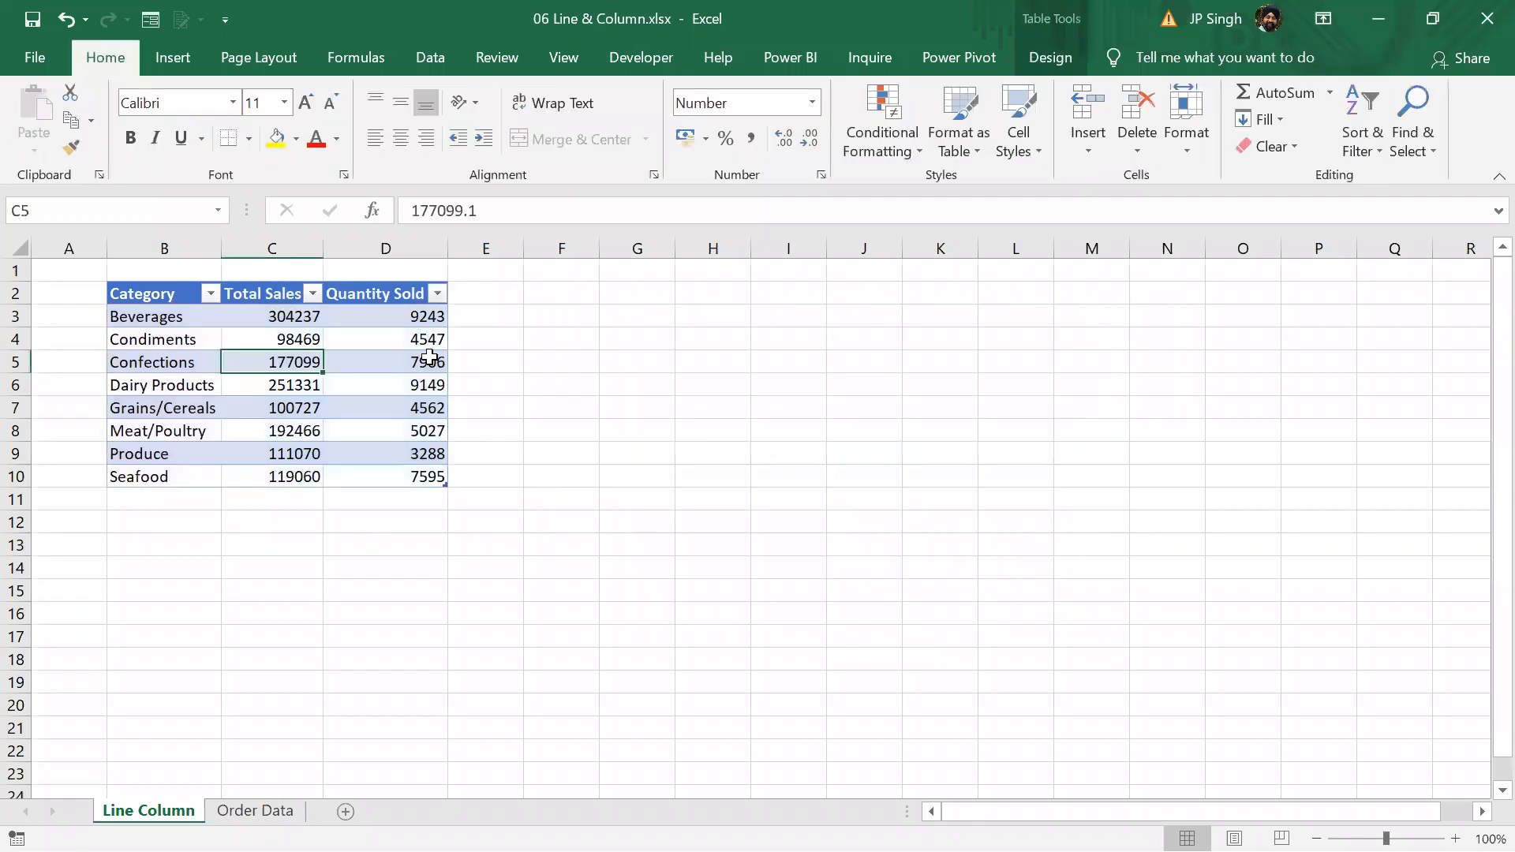
# Preview a combo chart with Total Sales as clustered columns and Quantity Sold as a secondary-axis line, and cancel the insertion
pyautogui.click(426, 357)
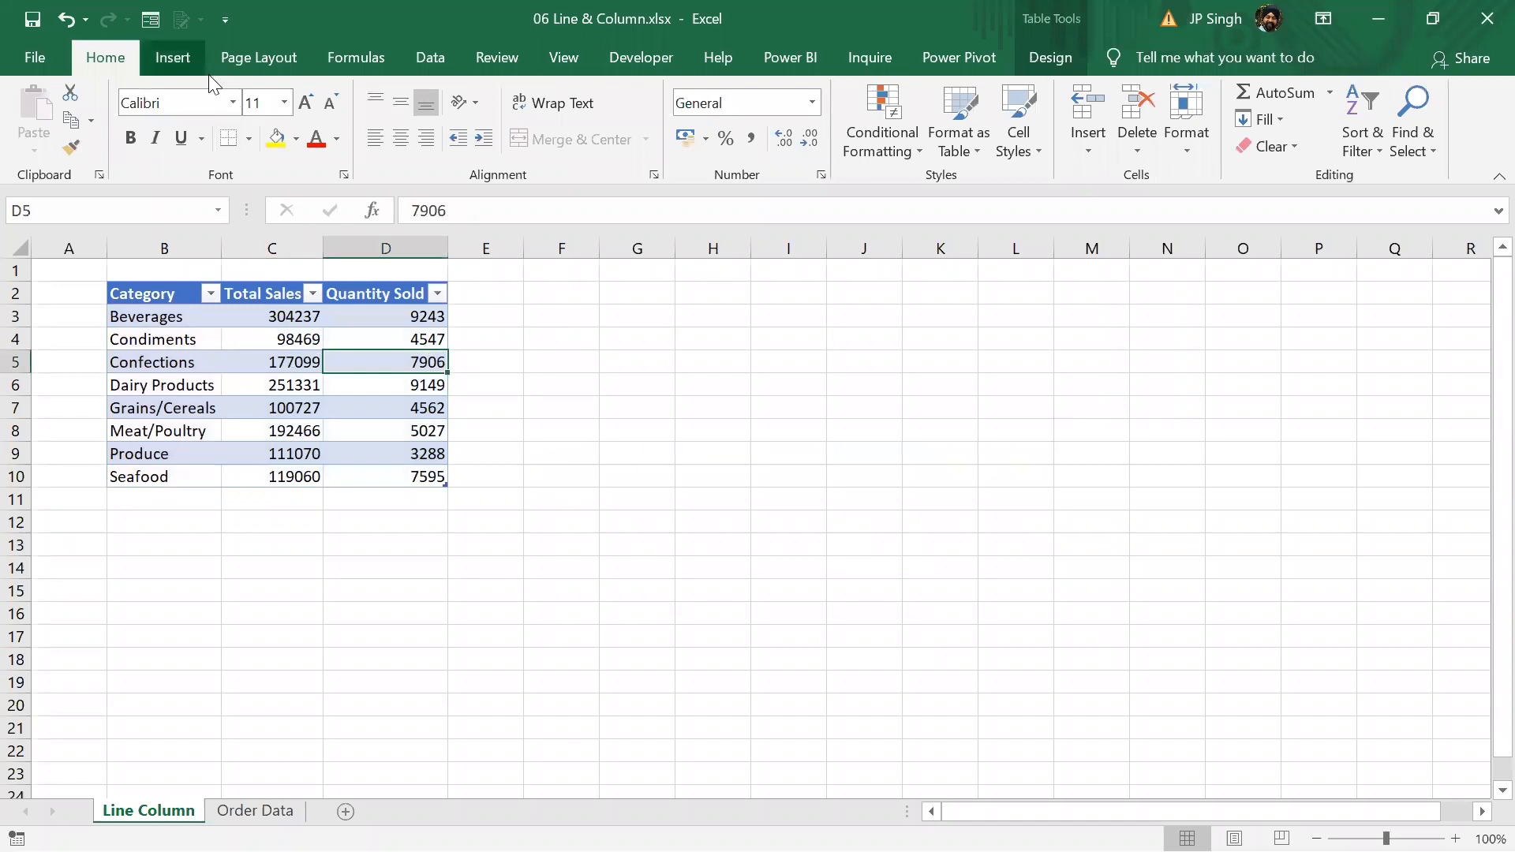
pyautogui.click(173, 57)
pyautogui.click(625, 94)
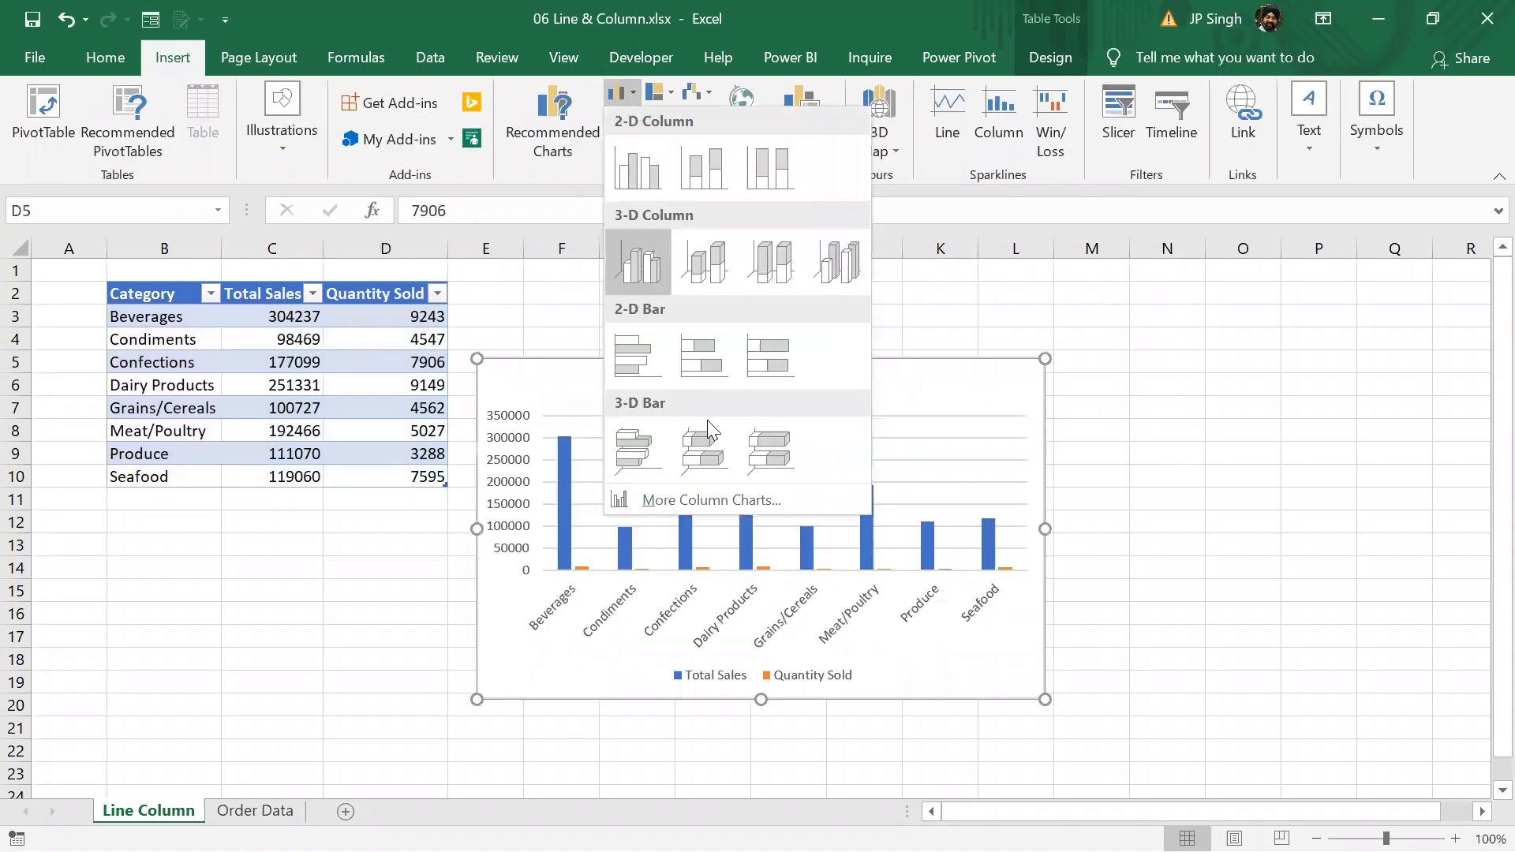
pyautogui.click(724, 502)
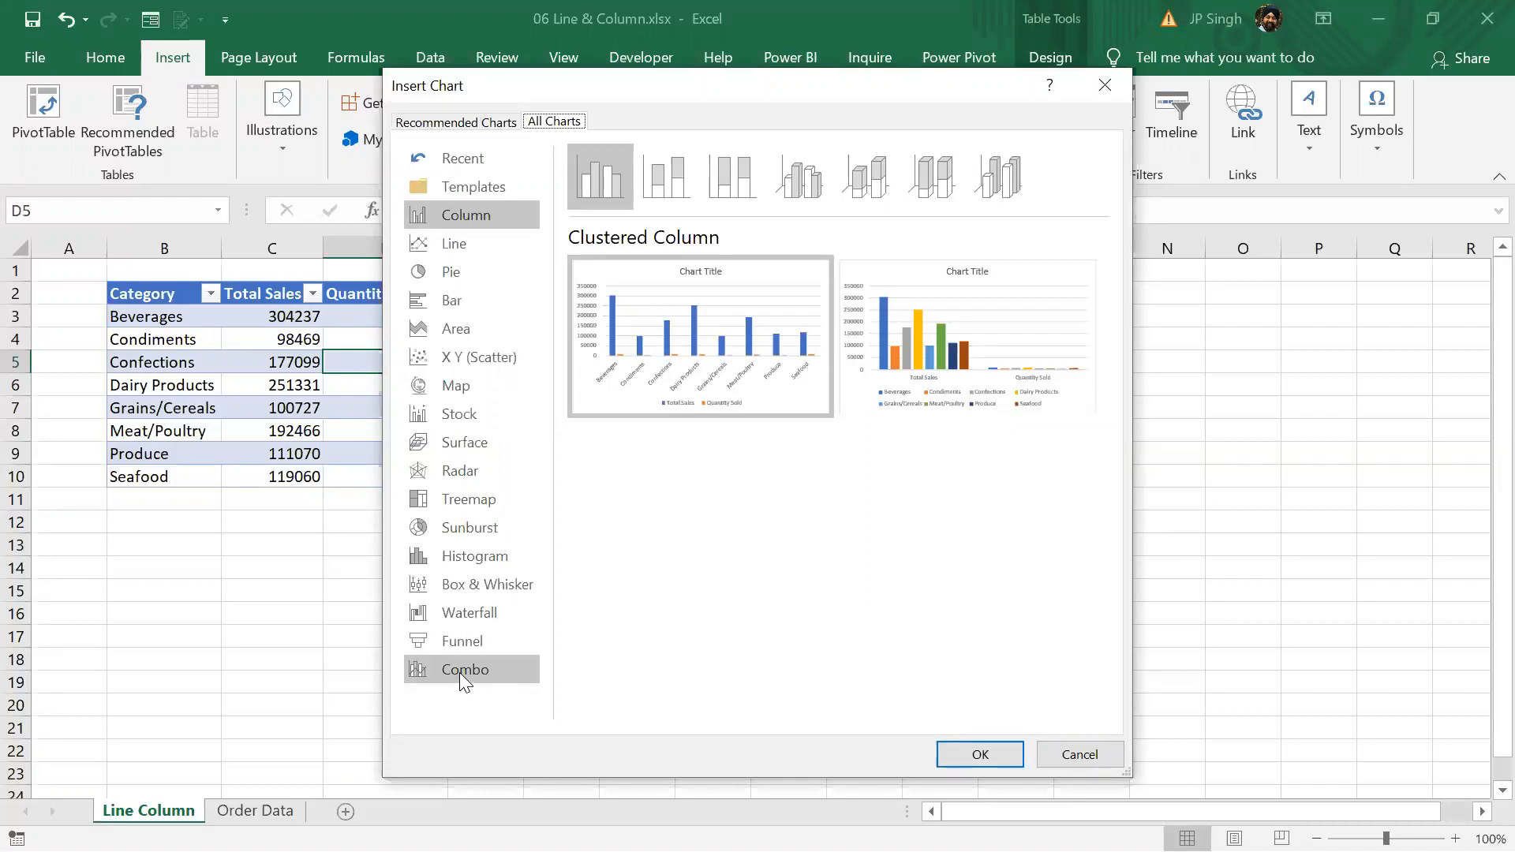
pyautogui.click(459, 672)
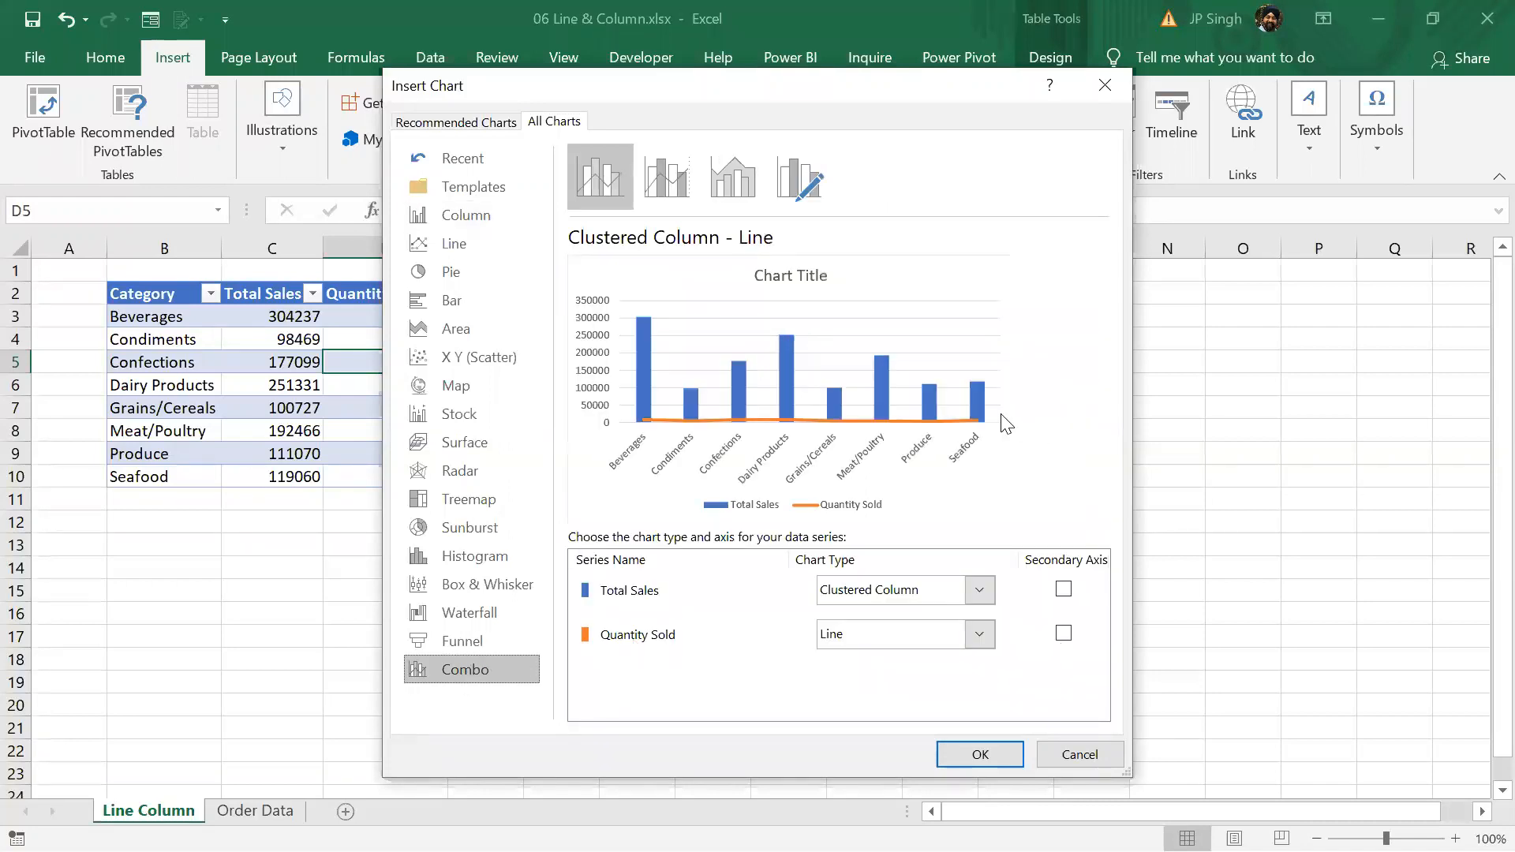
pyautogui.click(1064, 634)
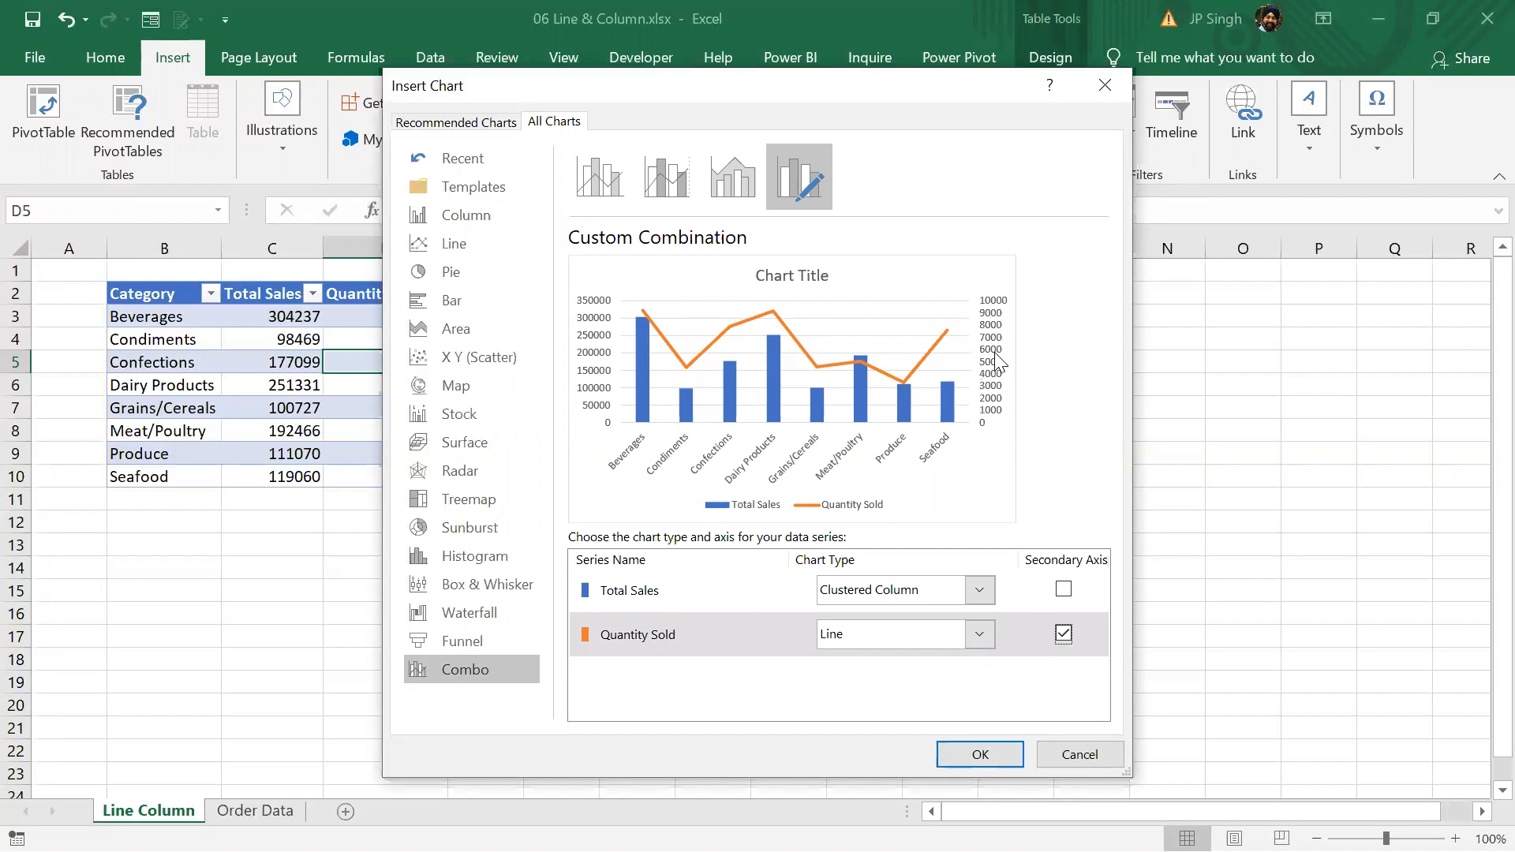
pyautogui.click(1099, 756)
# Close 06 Line & Column.xlsx without saving and switch back to the expenses report in Power BI Desktop
pyautogui.click(1482, 22)
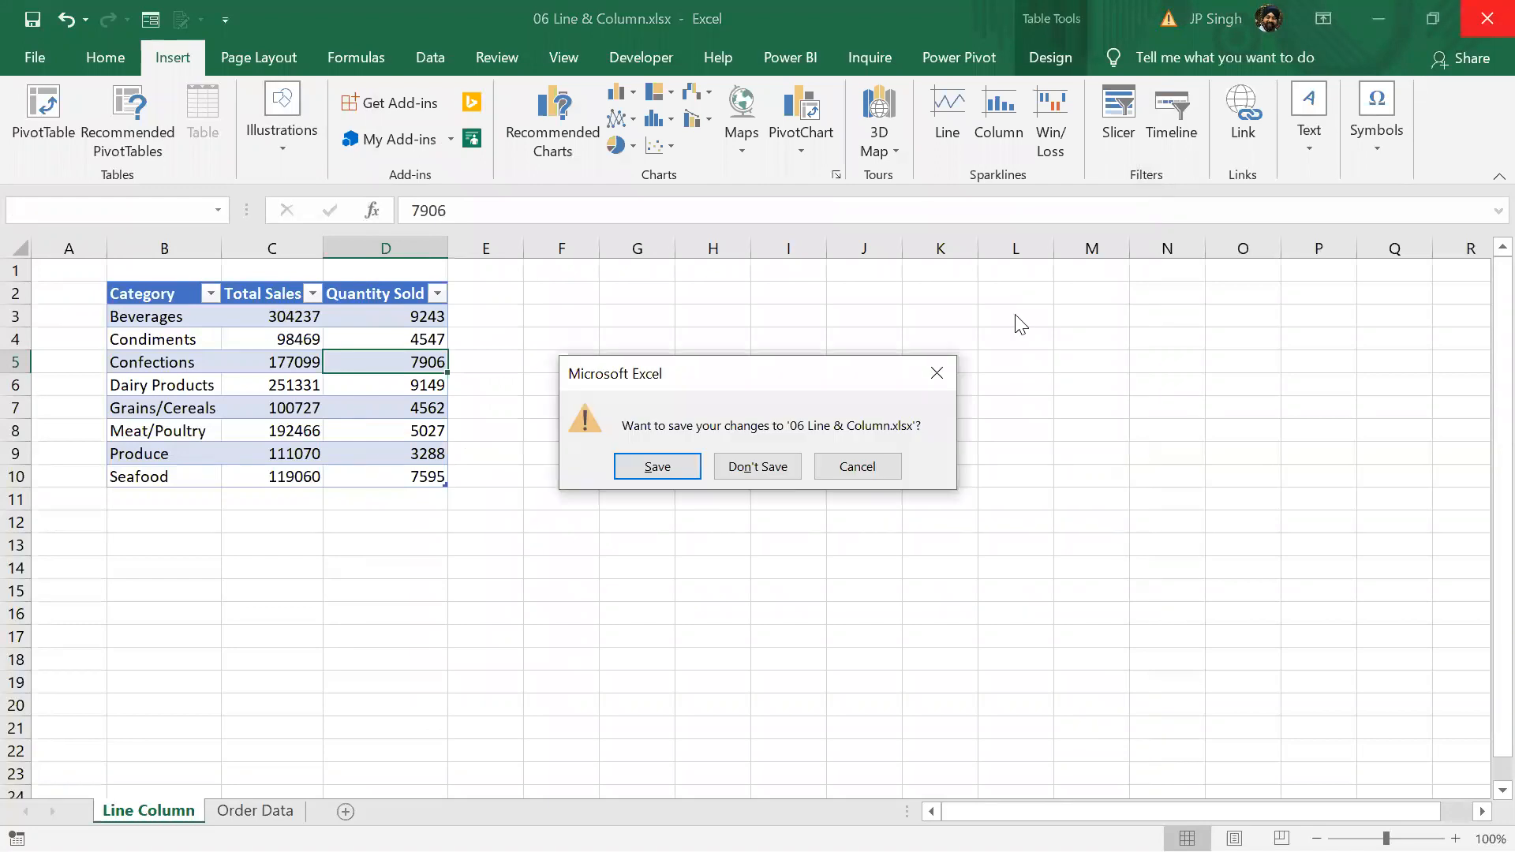
pyautogui.click(780, 468)
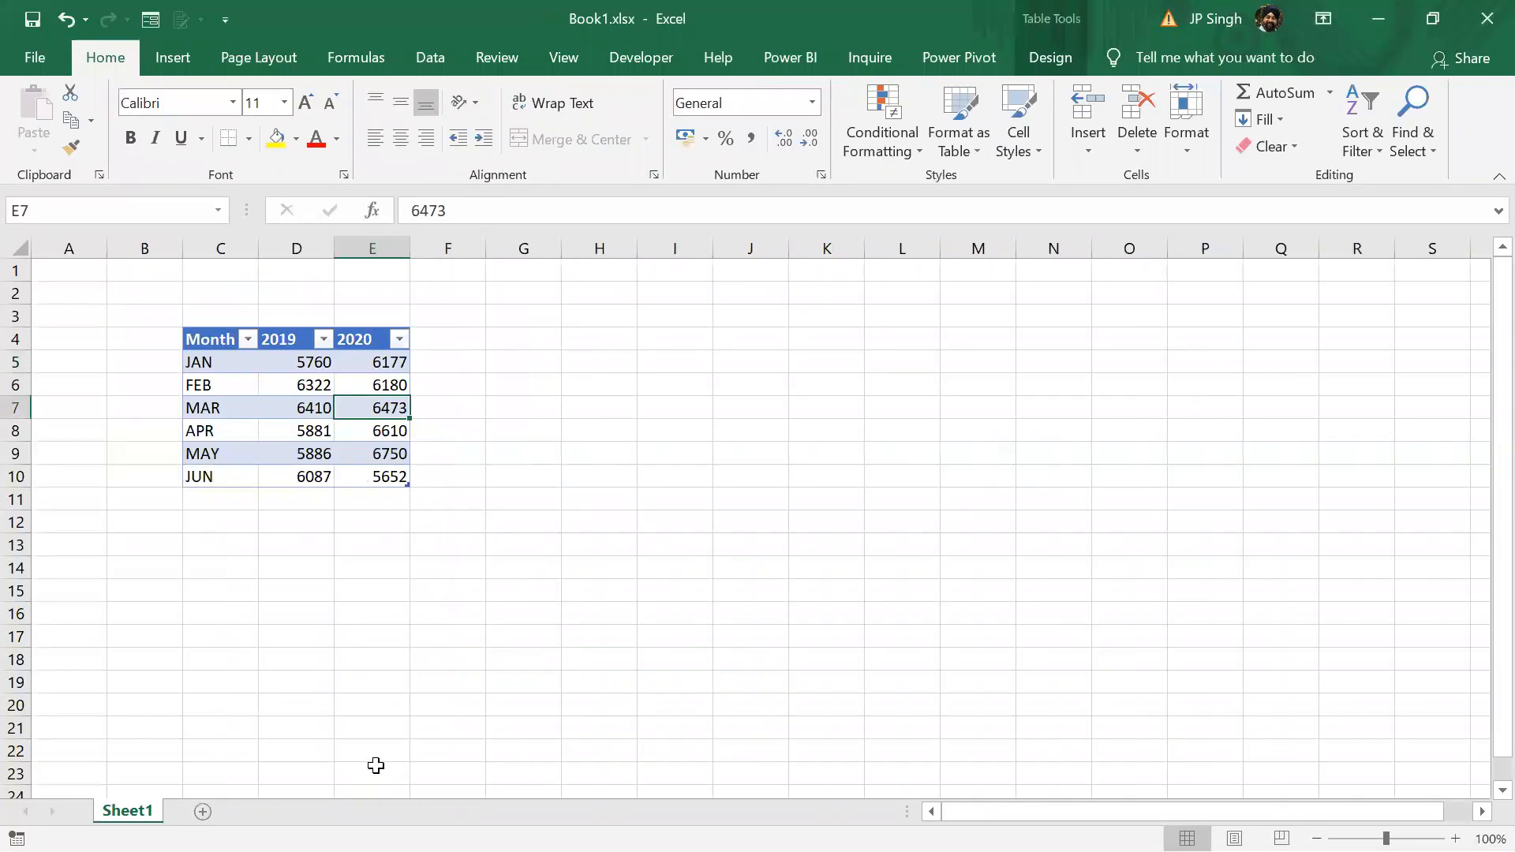
pyautogui.hotkey('alt', 'Tab')
pyautogui.hotkey('alt', 'Tab')
pyautogui.hotkey('alt', 'Tab')
pyautogui.hotkey('alt', 'Tab')
pyautogui.hotkey('alt', 'Tab')
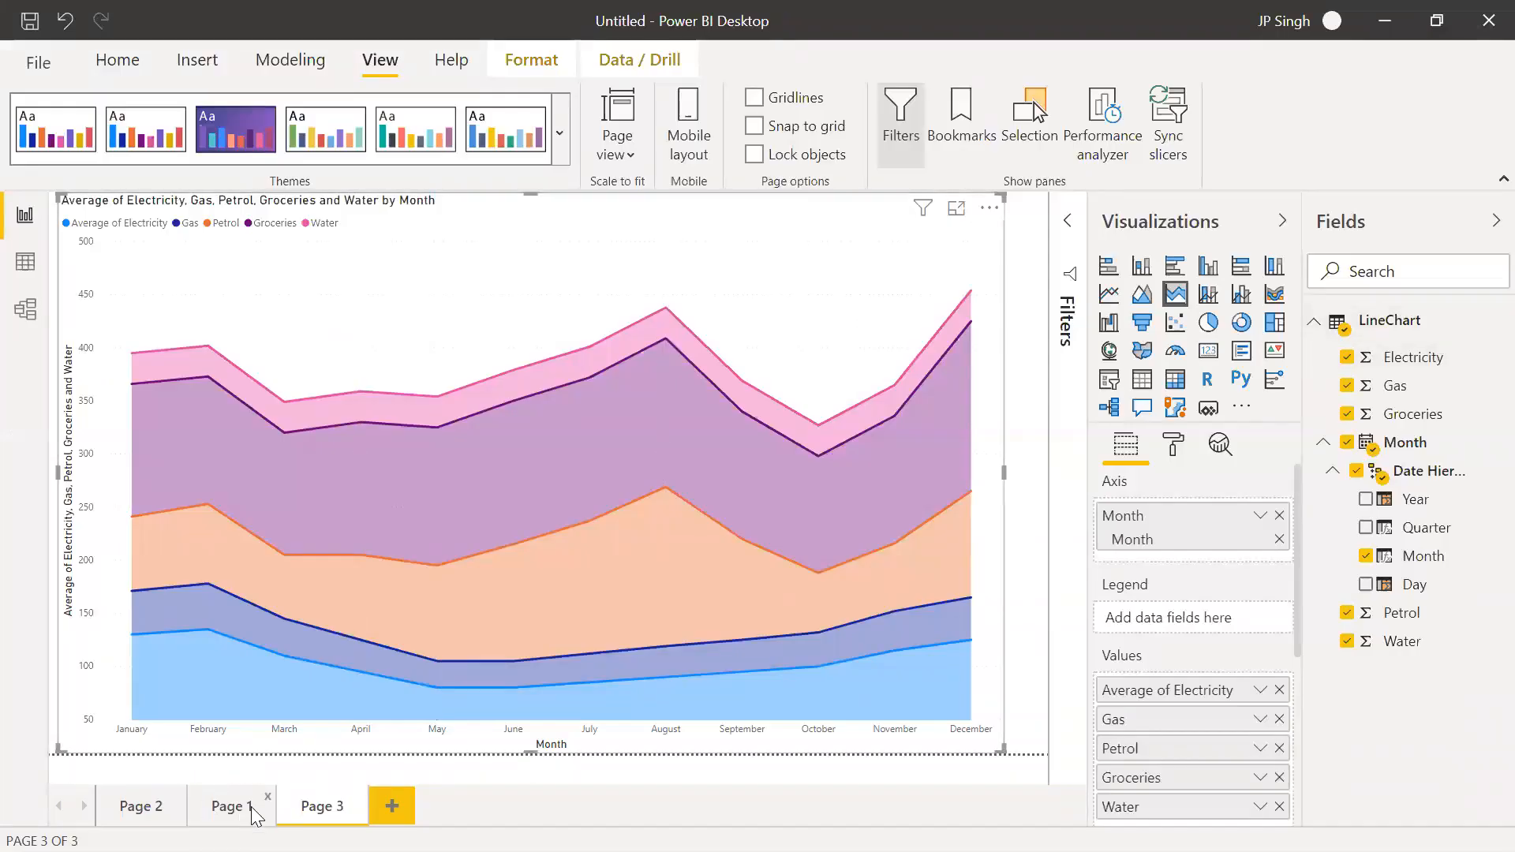
# Replace the report's existing pages, Page 2, Page 1 and Page 3, with a single new blank page
pyautogui.click(178, 798)
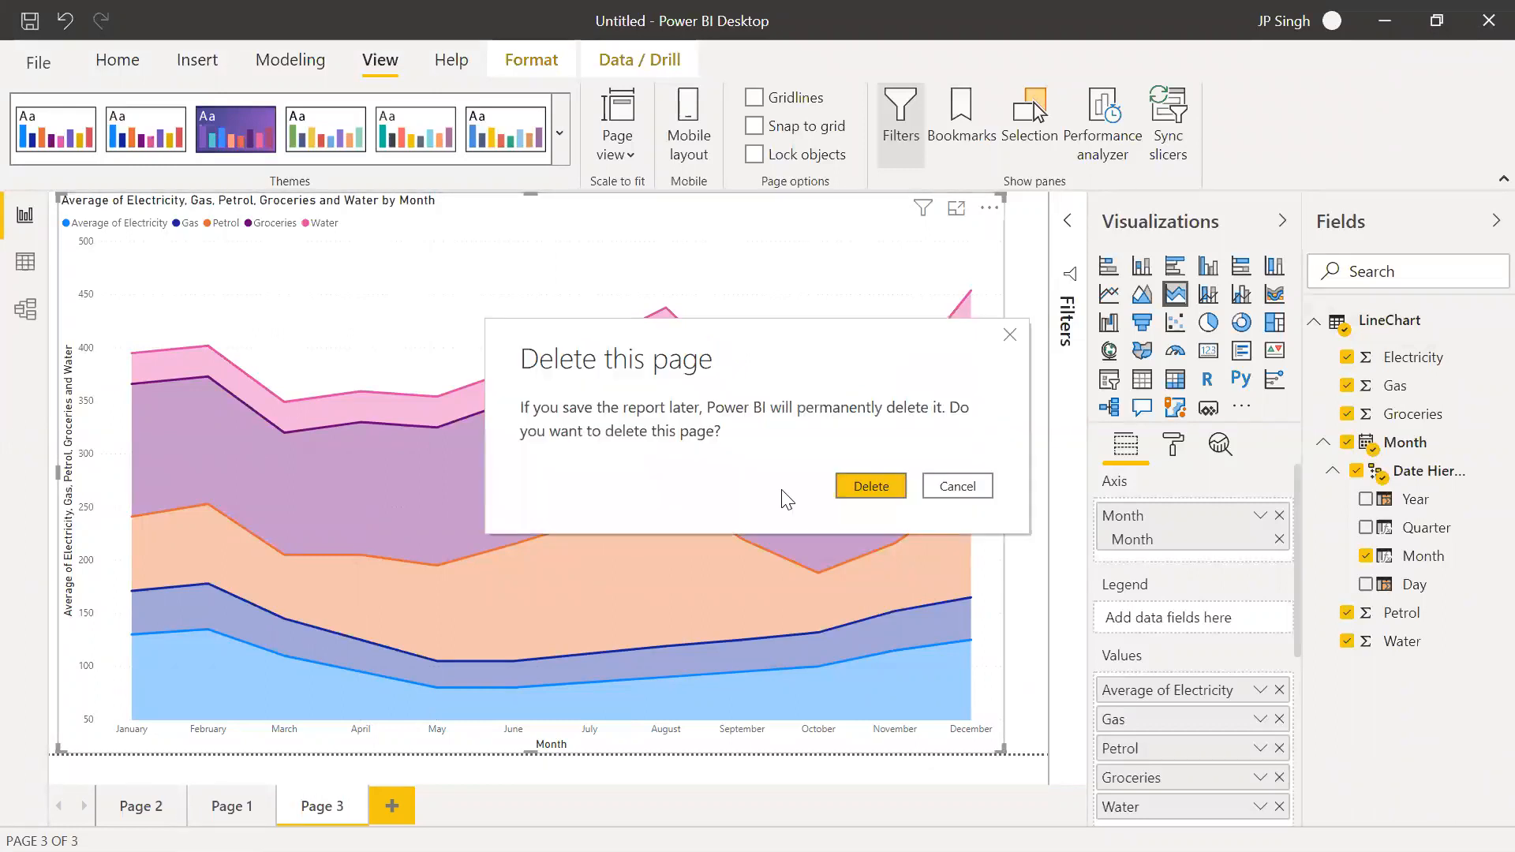
pyautogui.click(866, 487)
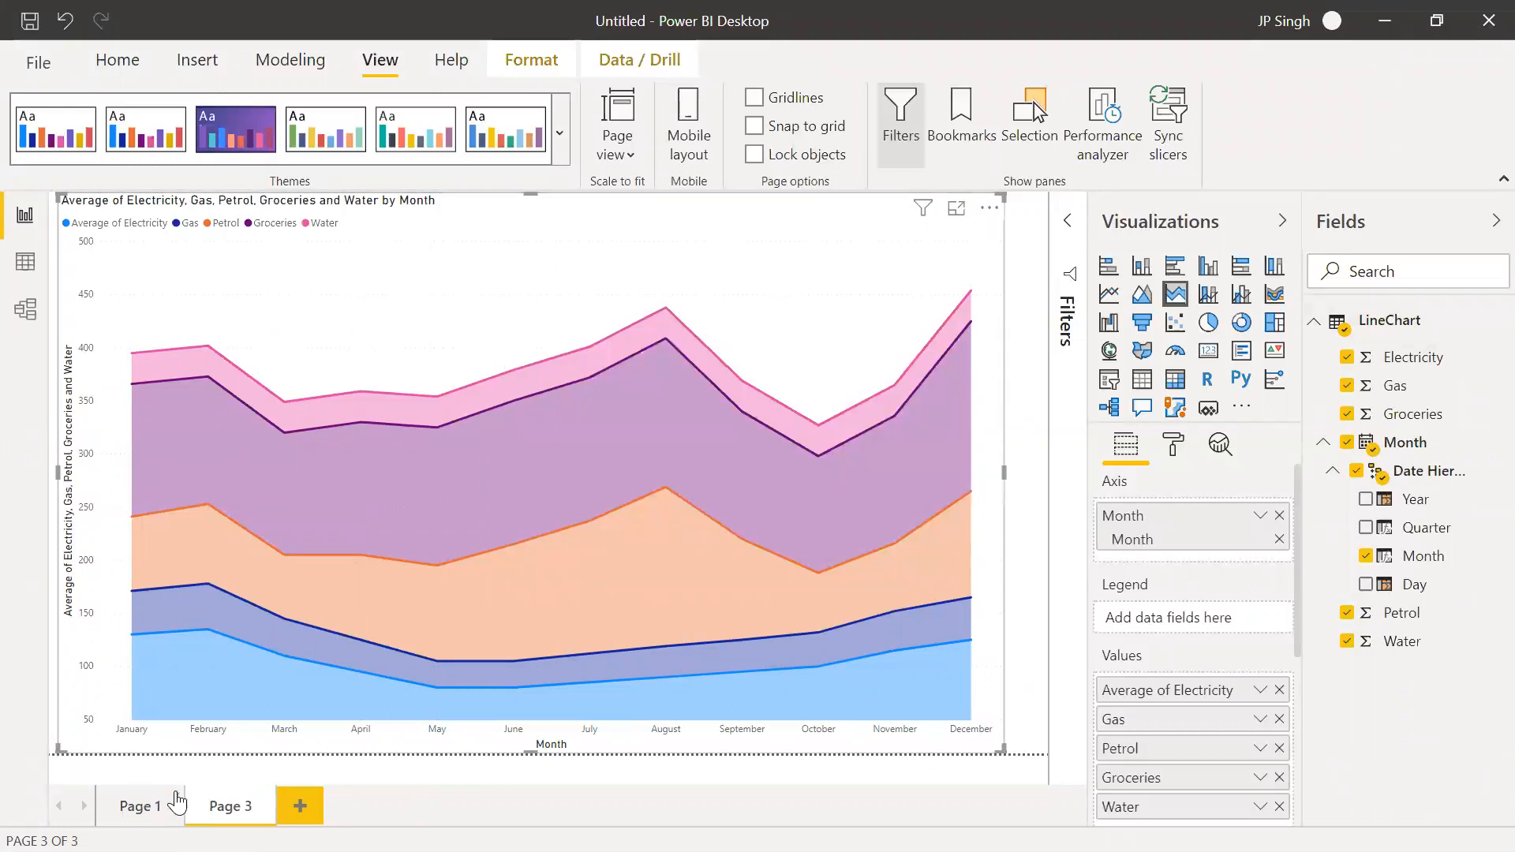
pyautogui.click(178, 797)
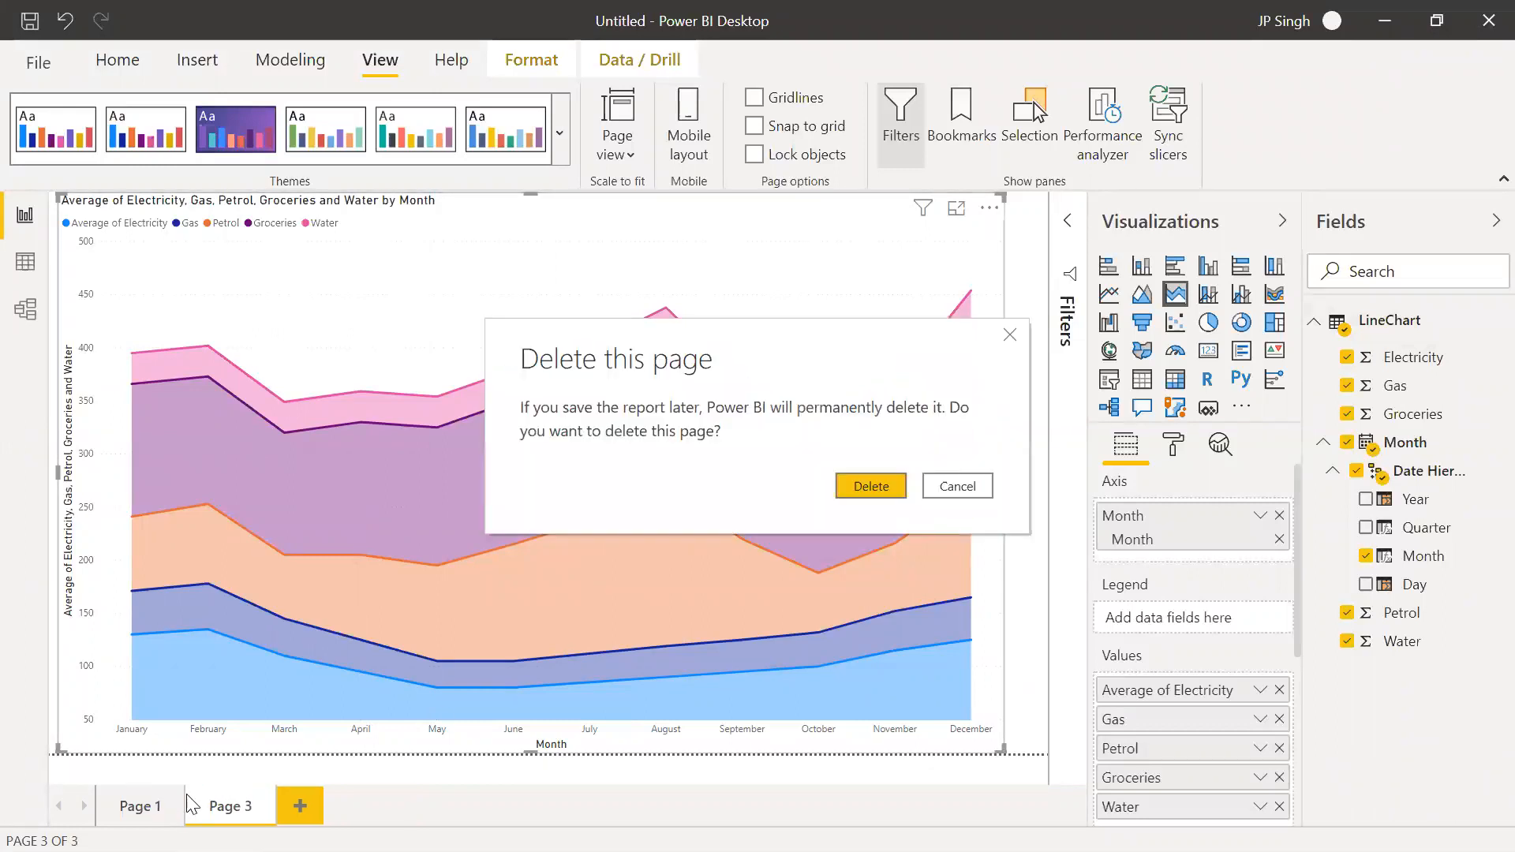
pyautogui.click(897, 485)
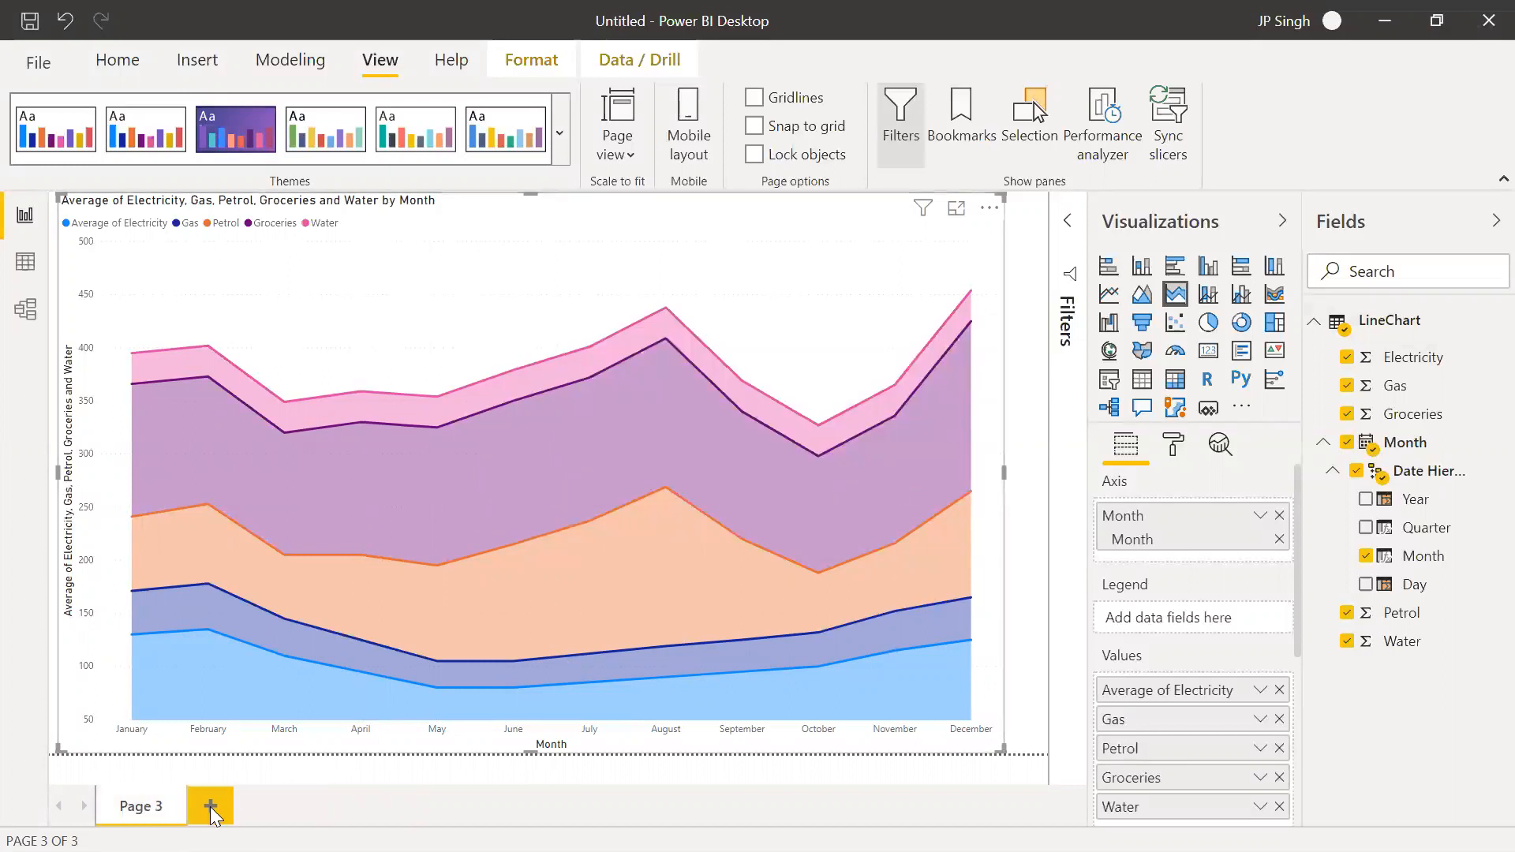
pyautogui.click(210, 806)
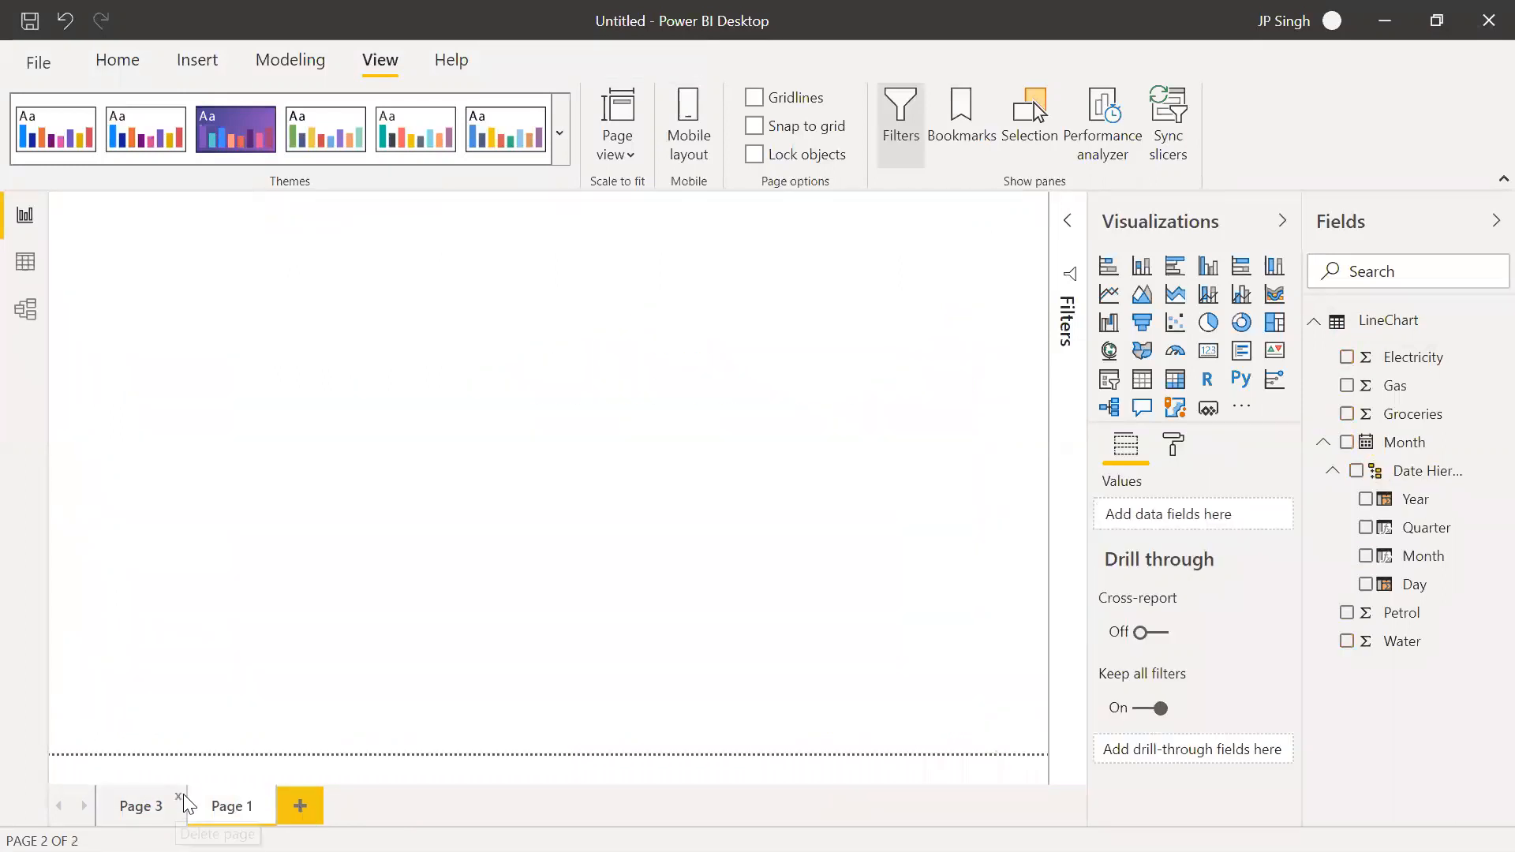
pyautogui.click(183, 794)
pyautogui.click(891, 491)
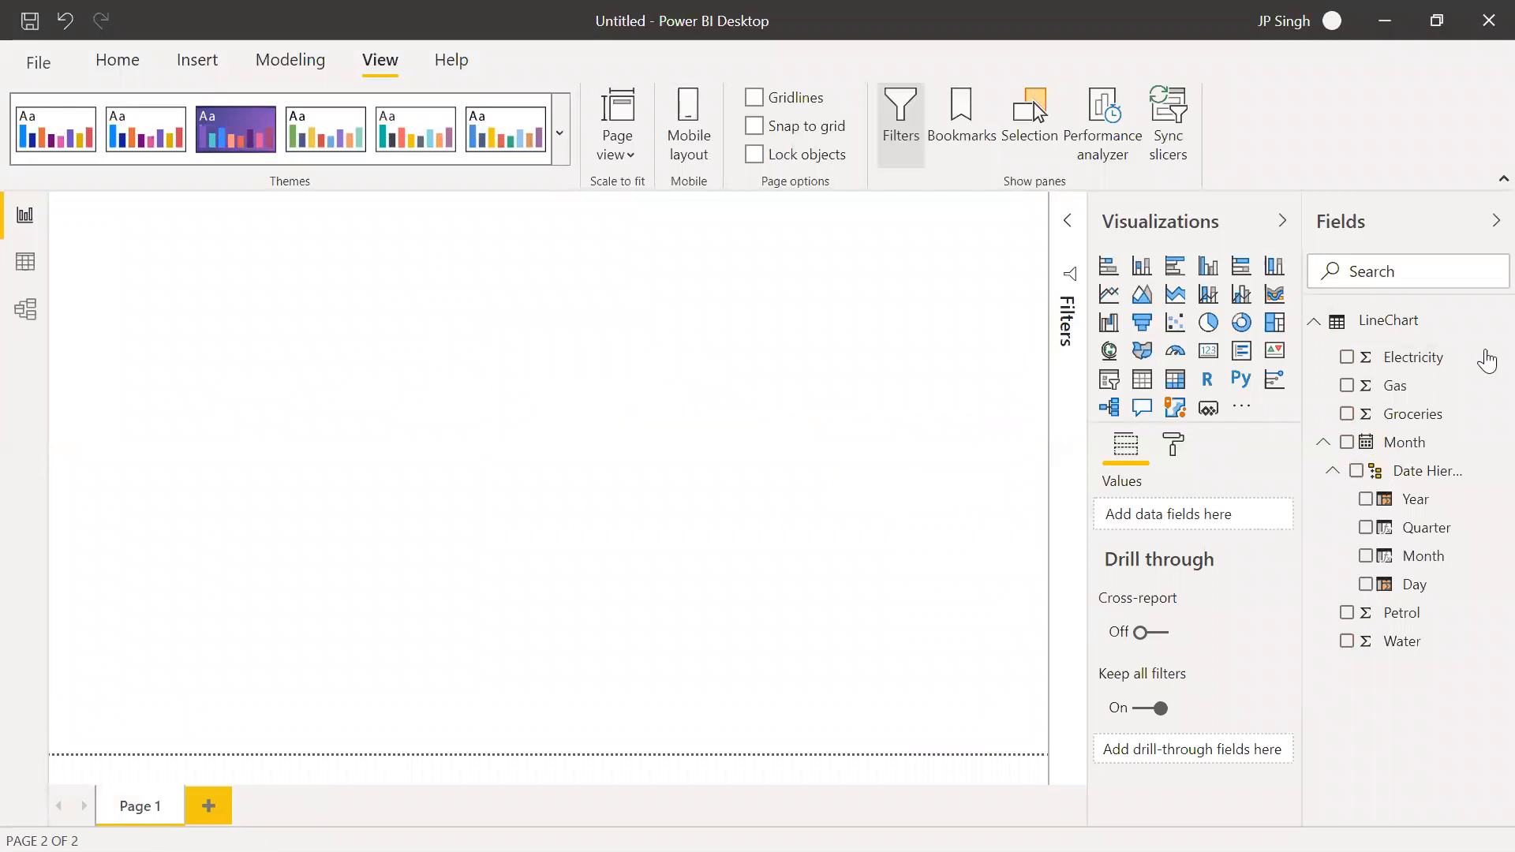
# Delete the LineChart table from the report's data model
pyautogui.rightClick(1410, 327)
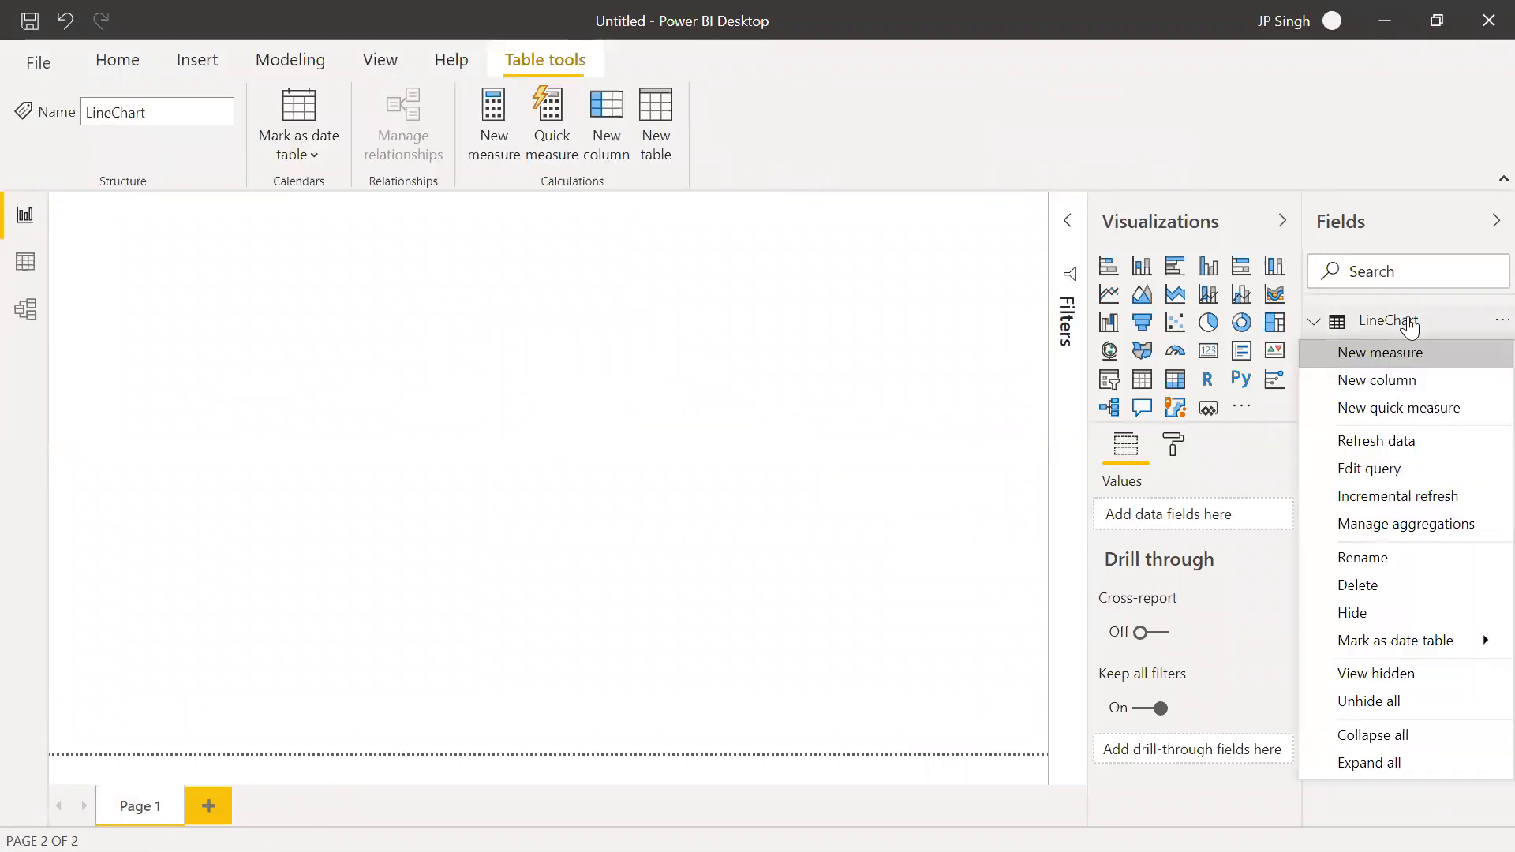
pyautogui.click(1370, 580)
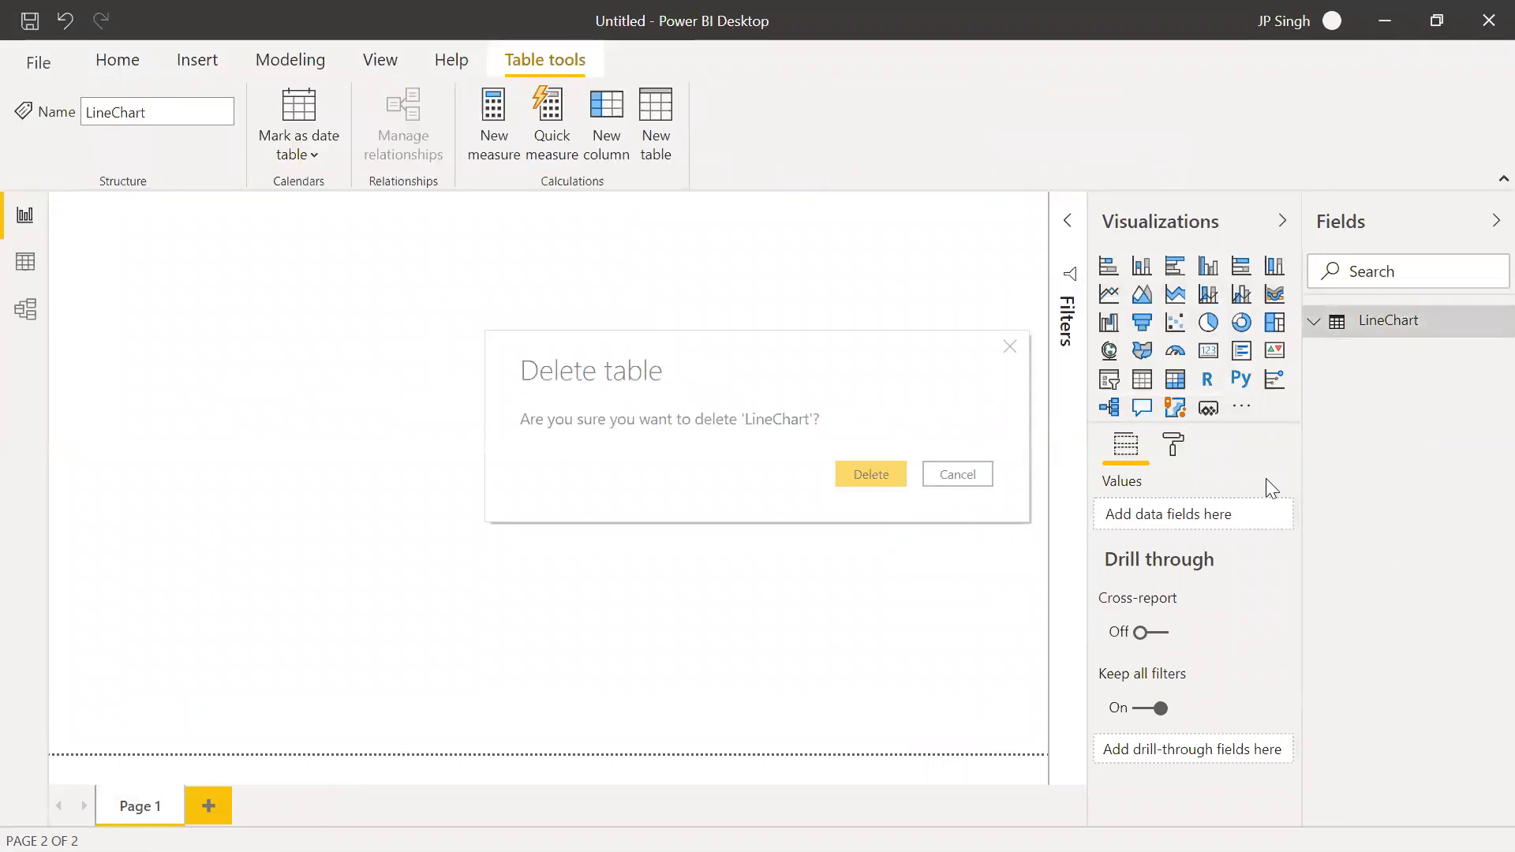
pyautogui.click(897, 484)
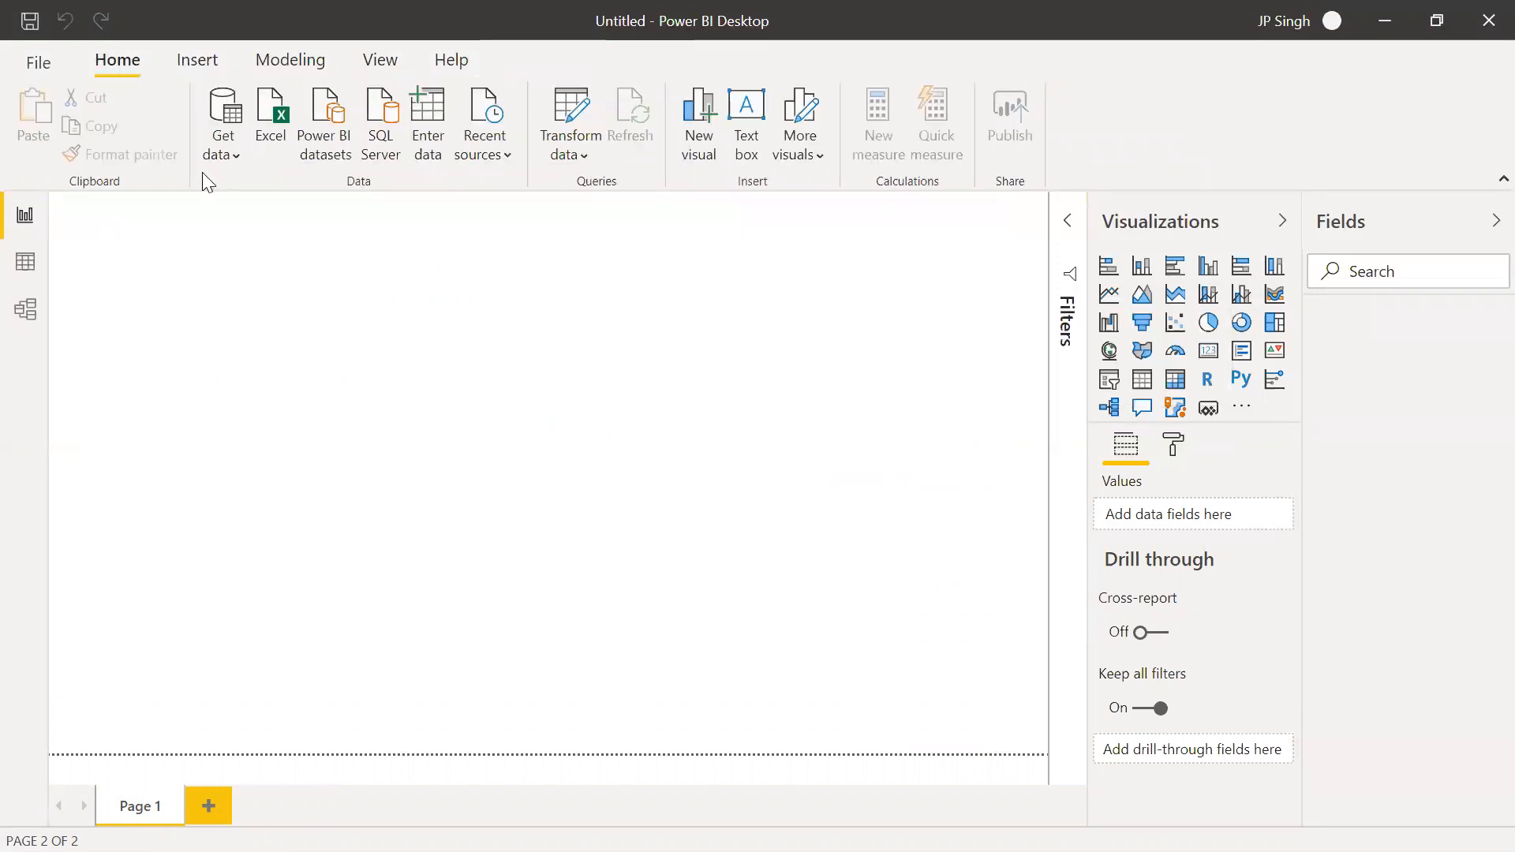
# Load the LIneColumn table and the Order Data sheet from the 06 Line & Column.xlsx workbook
pyautogui.click(228, 162)
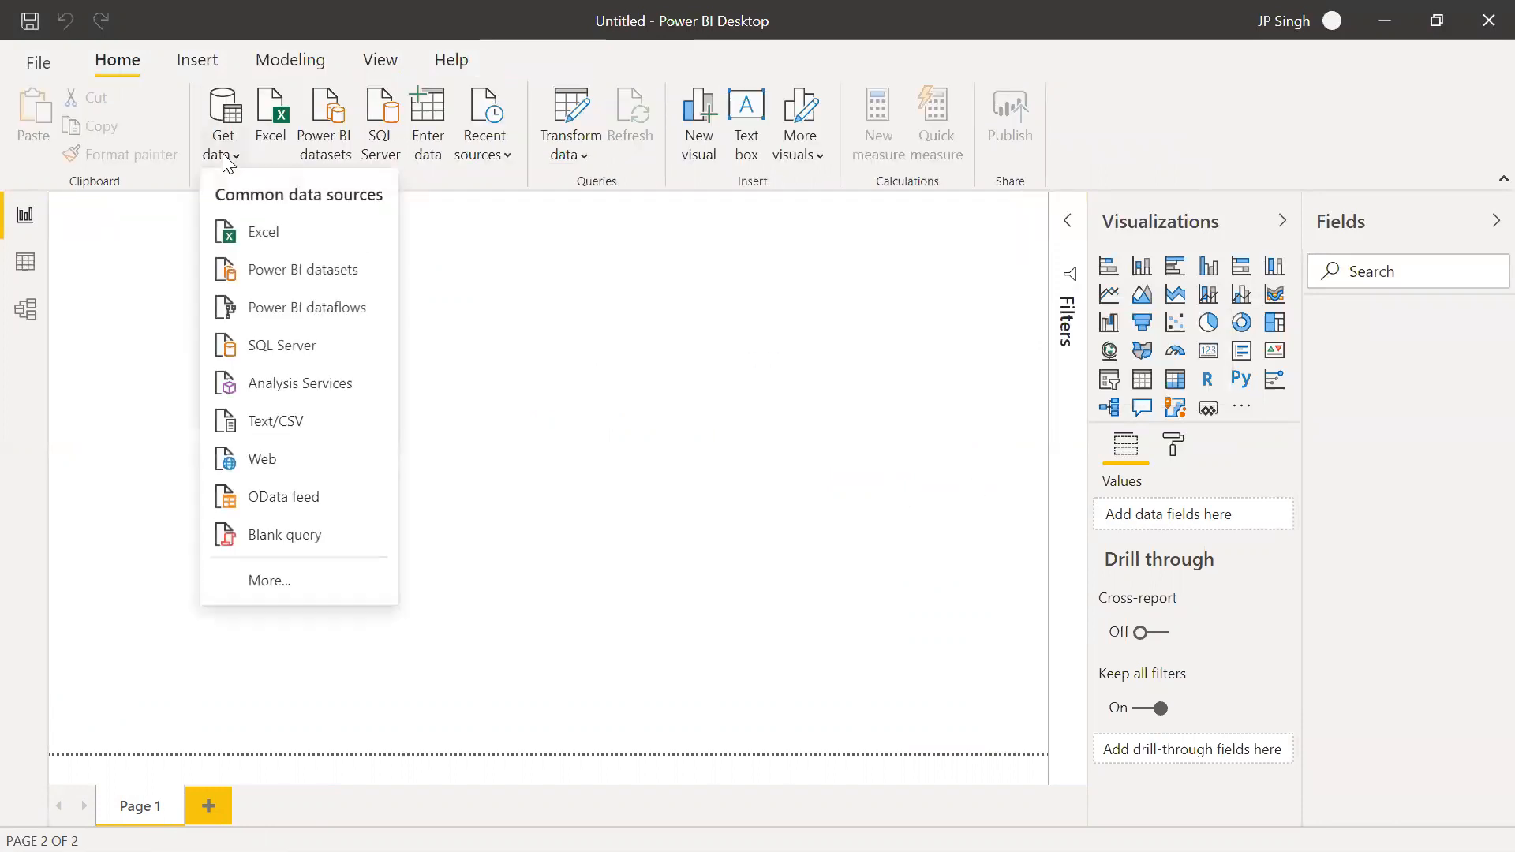
pyautogui.click(259, 235)
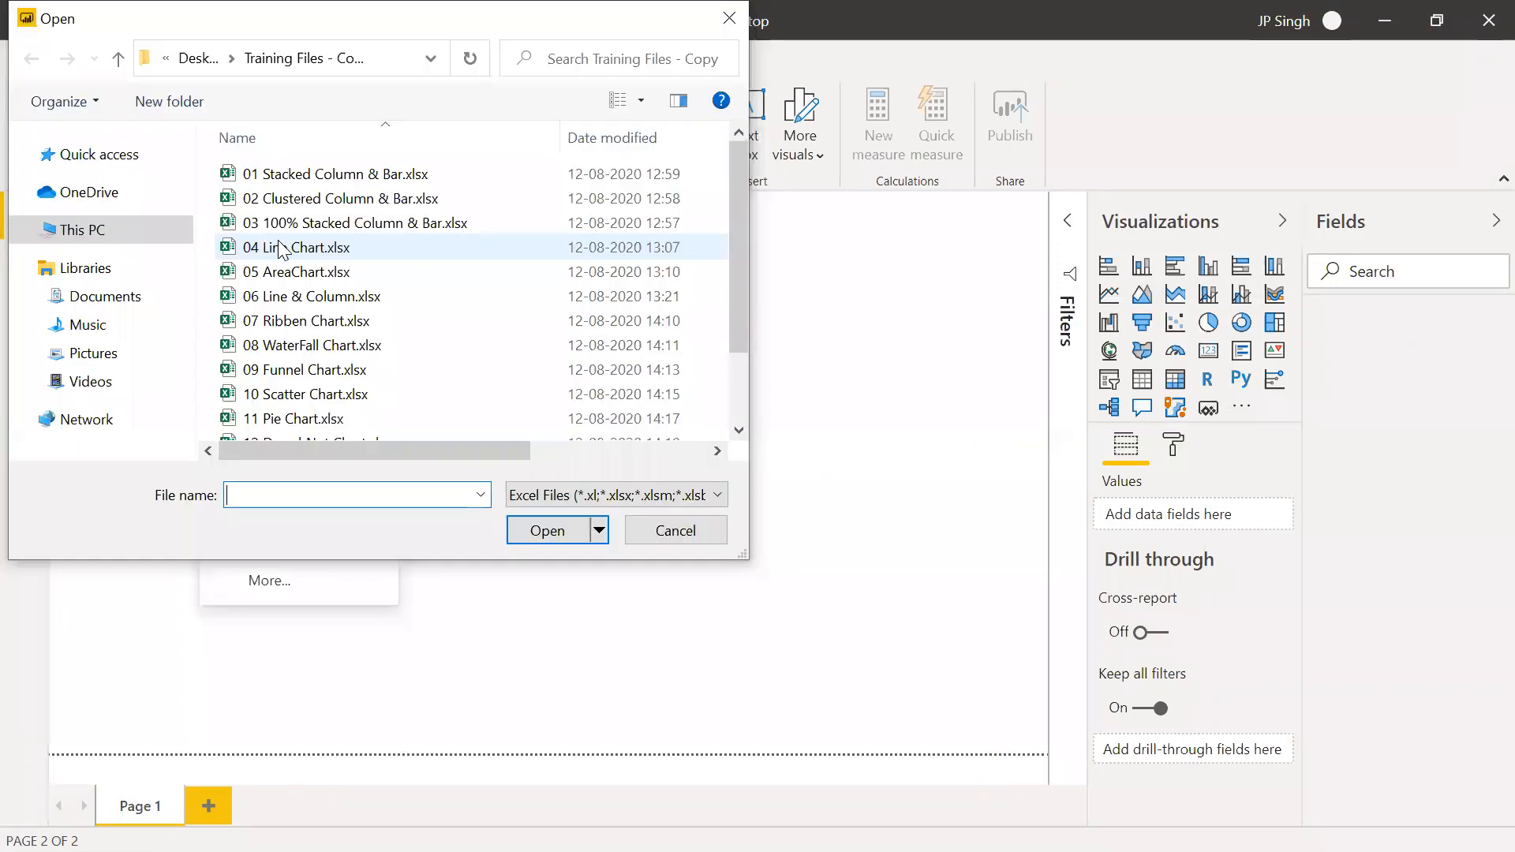
pyautogui.click(337, 299)
pyautogui.click(554, 528)
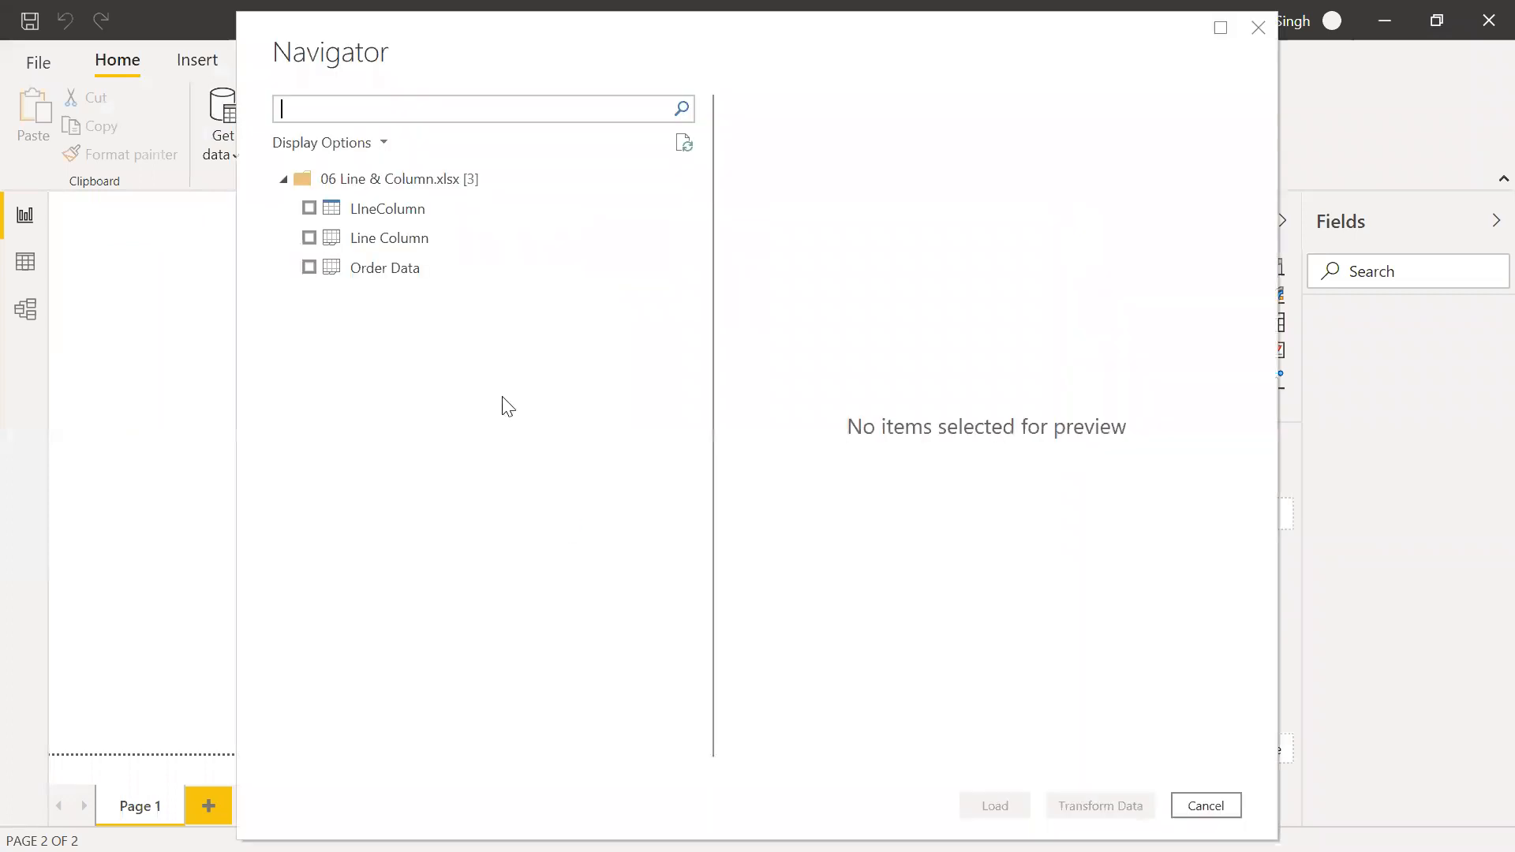
pyautogui.click(309, 208)
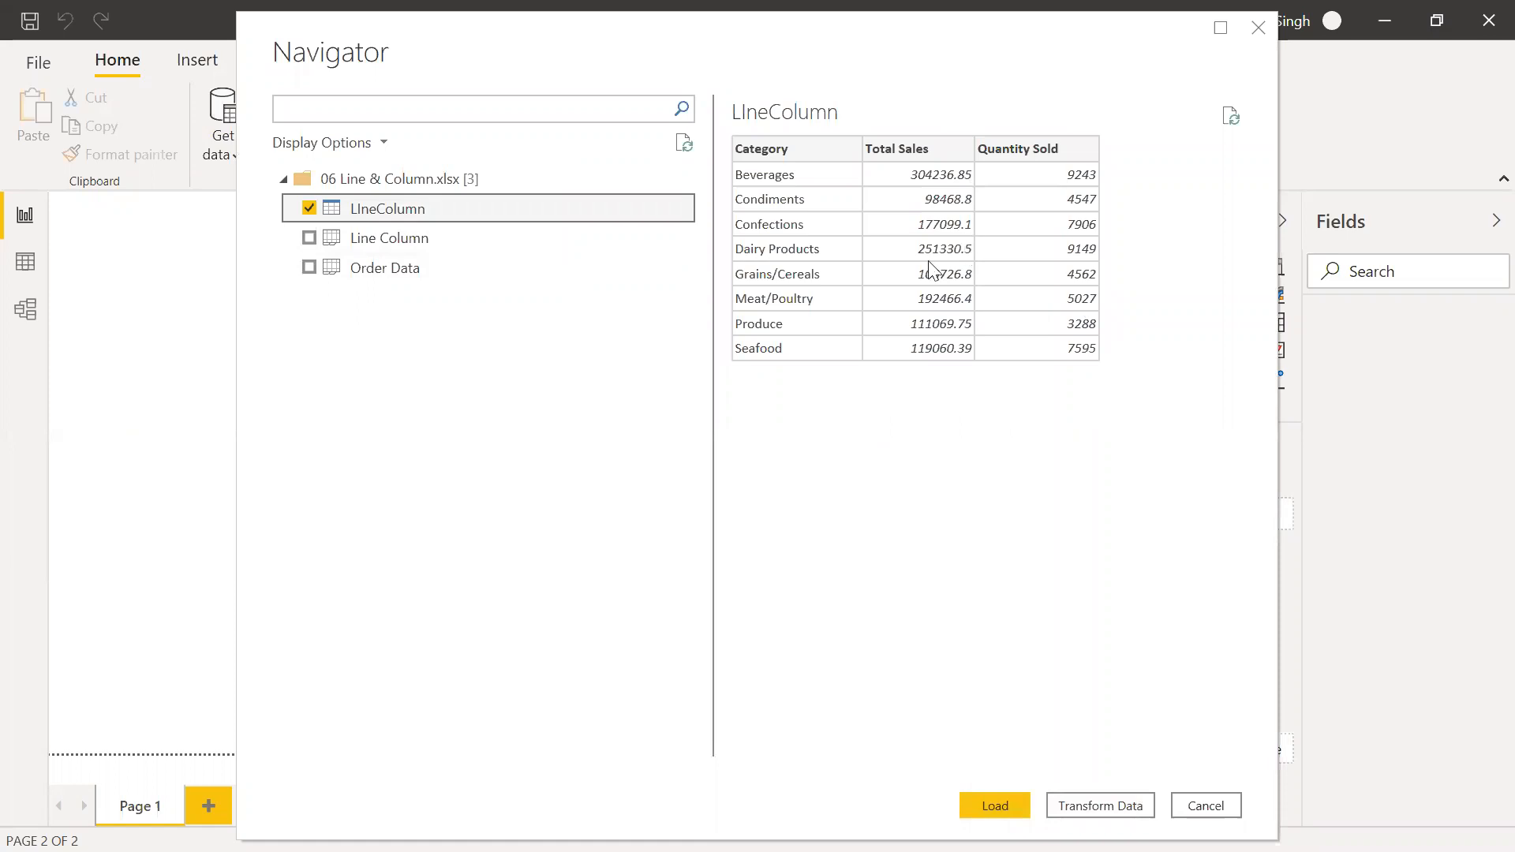
pyautogui.click(310, 267)
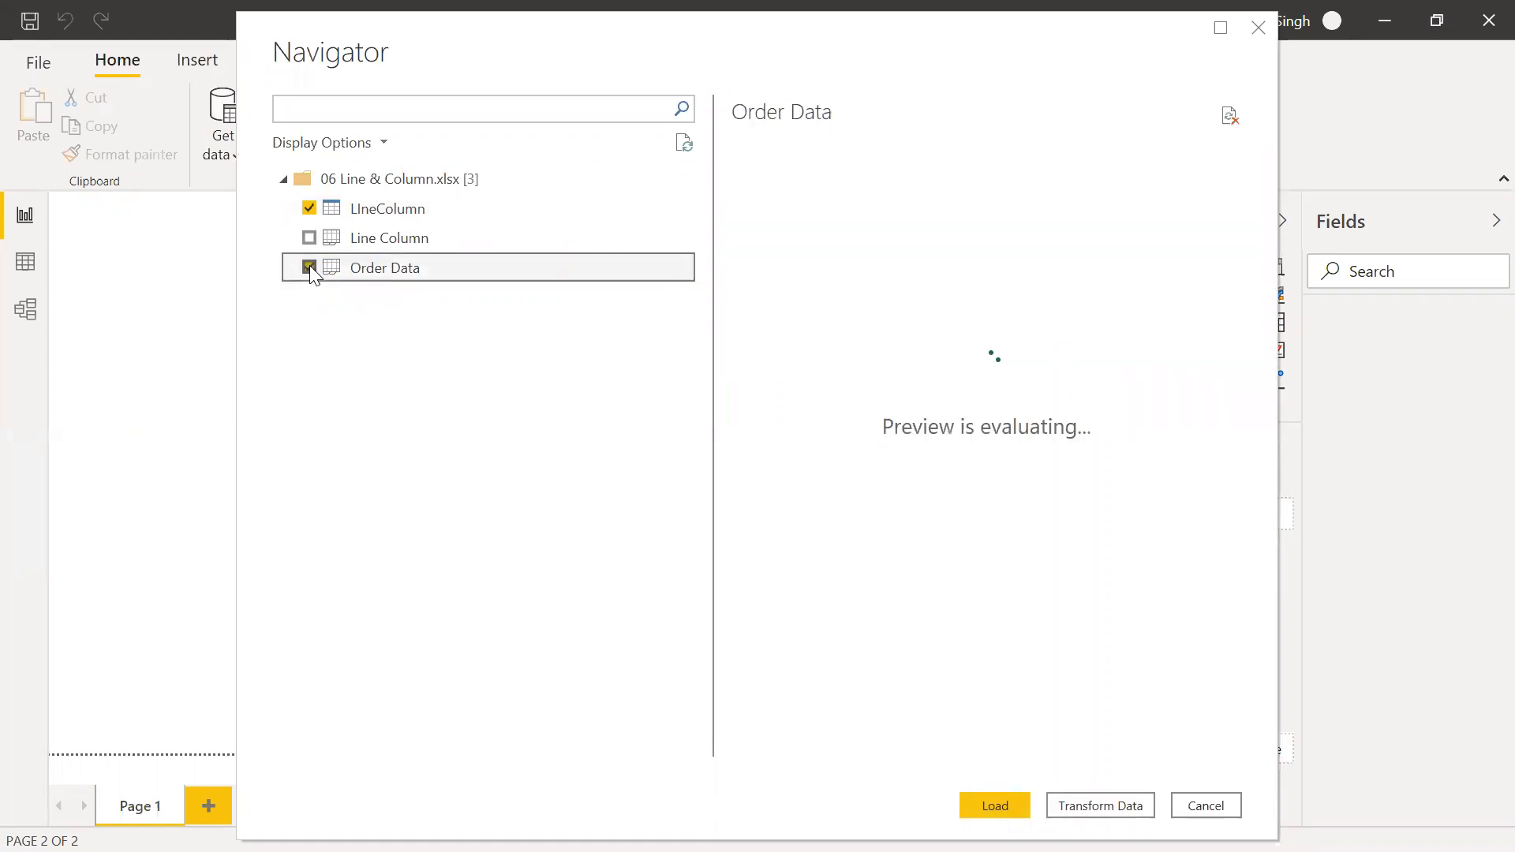
pyautogui.click(995, 805)
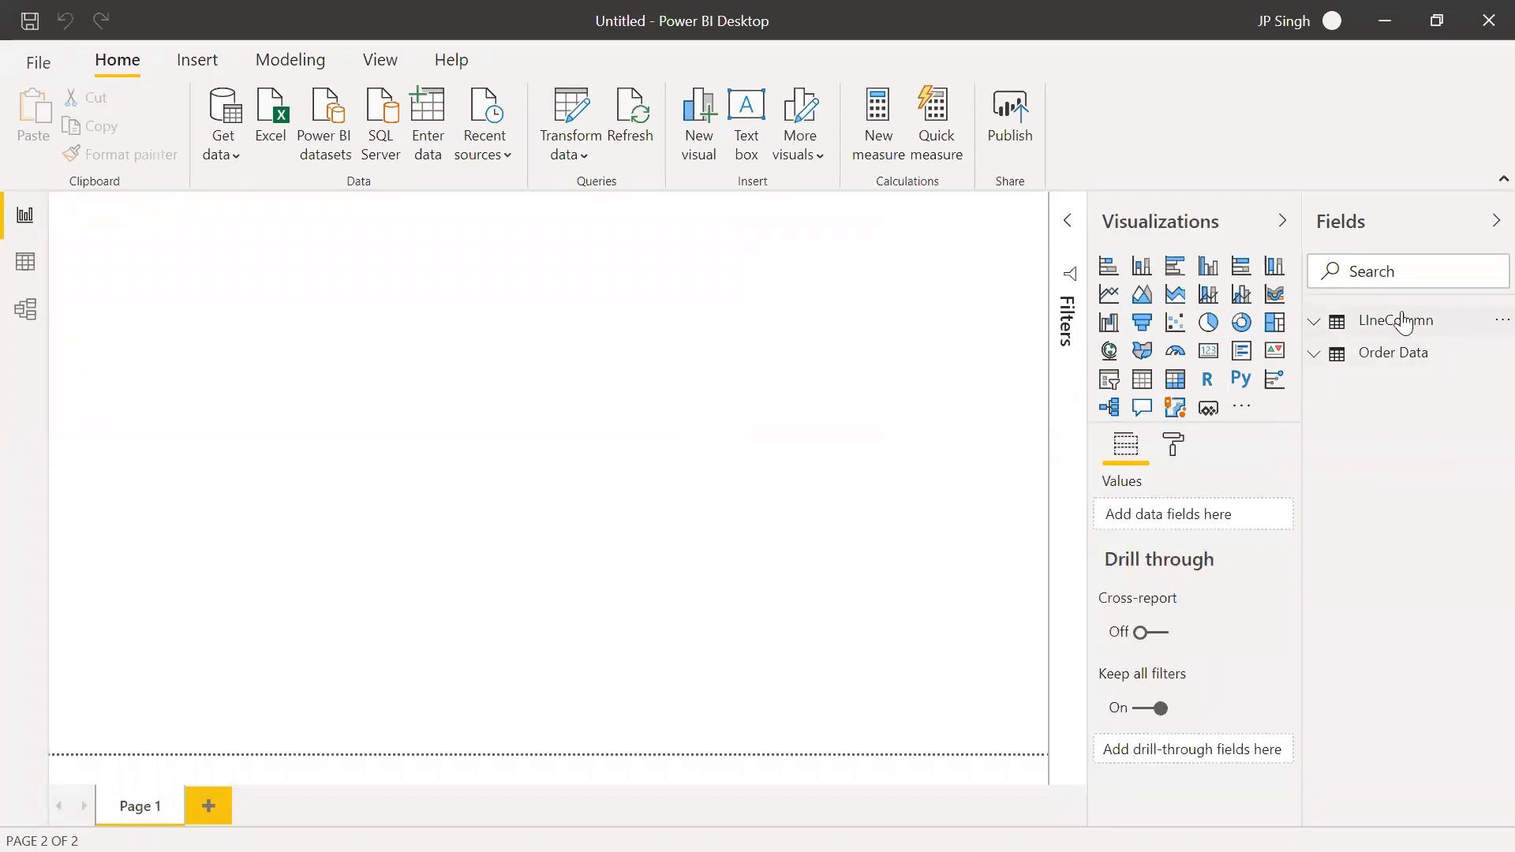
# Examine the rows of the imported Order Data and LIneColumn tables, and return to the report canvas
pyautogui.click(25, 261)
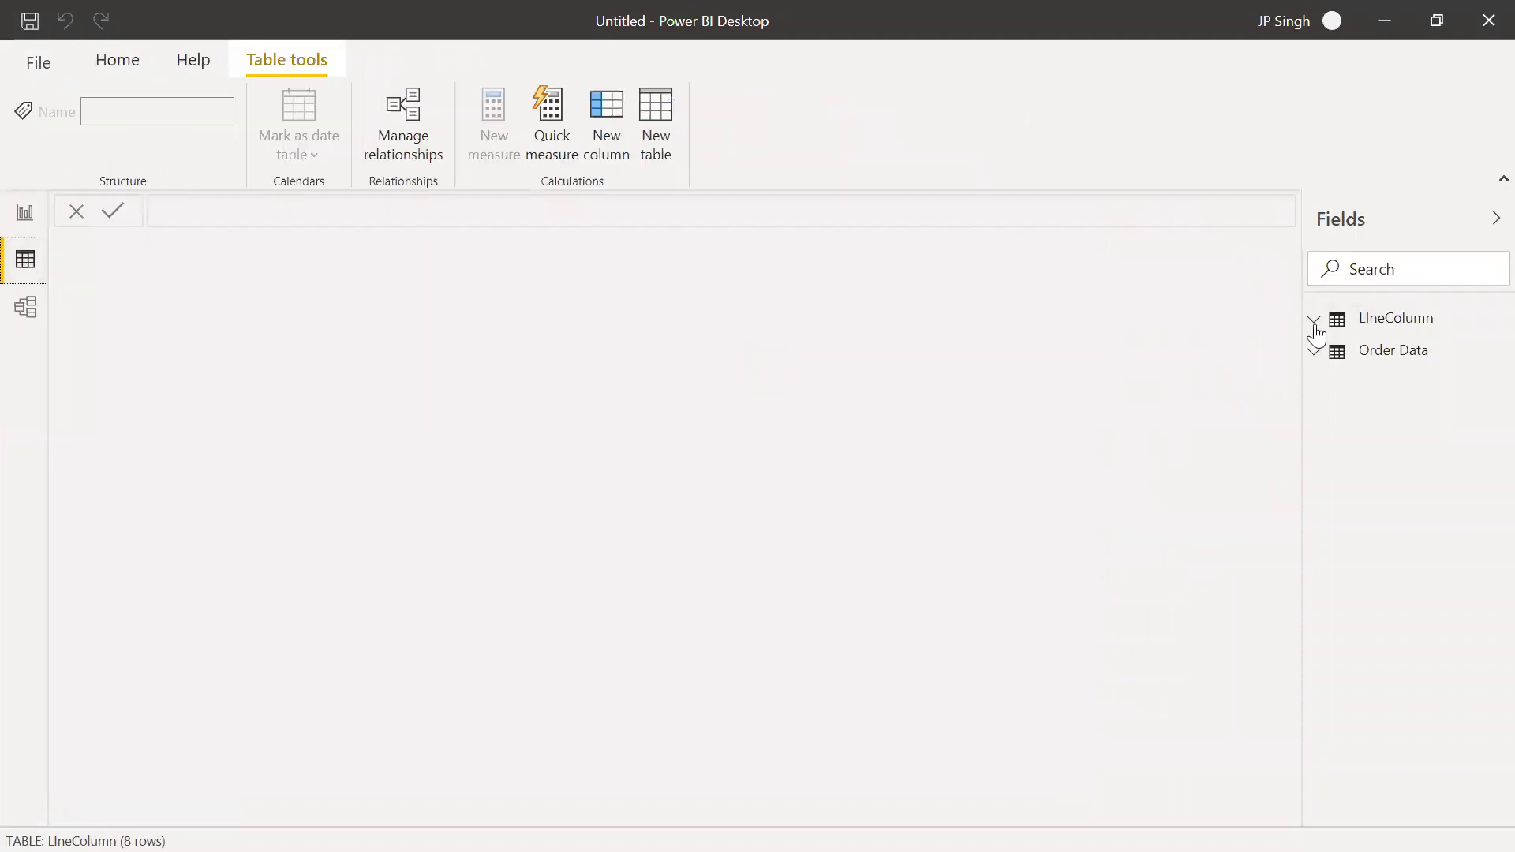
pyautogui.click(1371, 329)
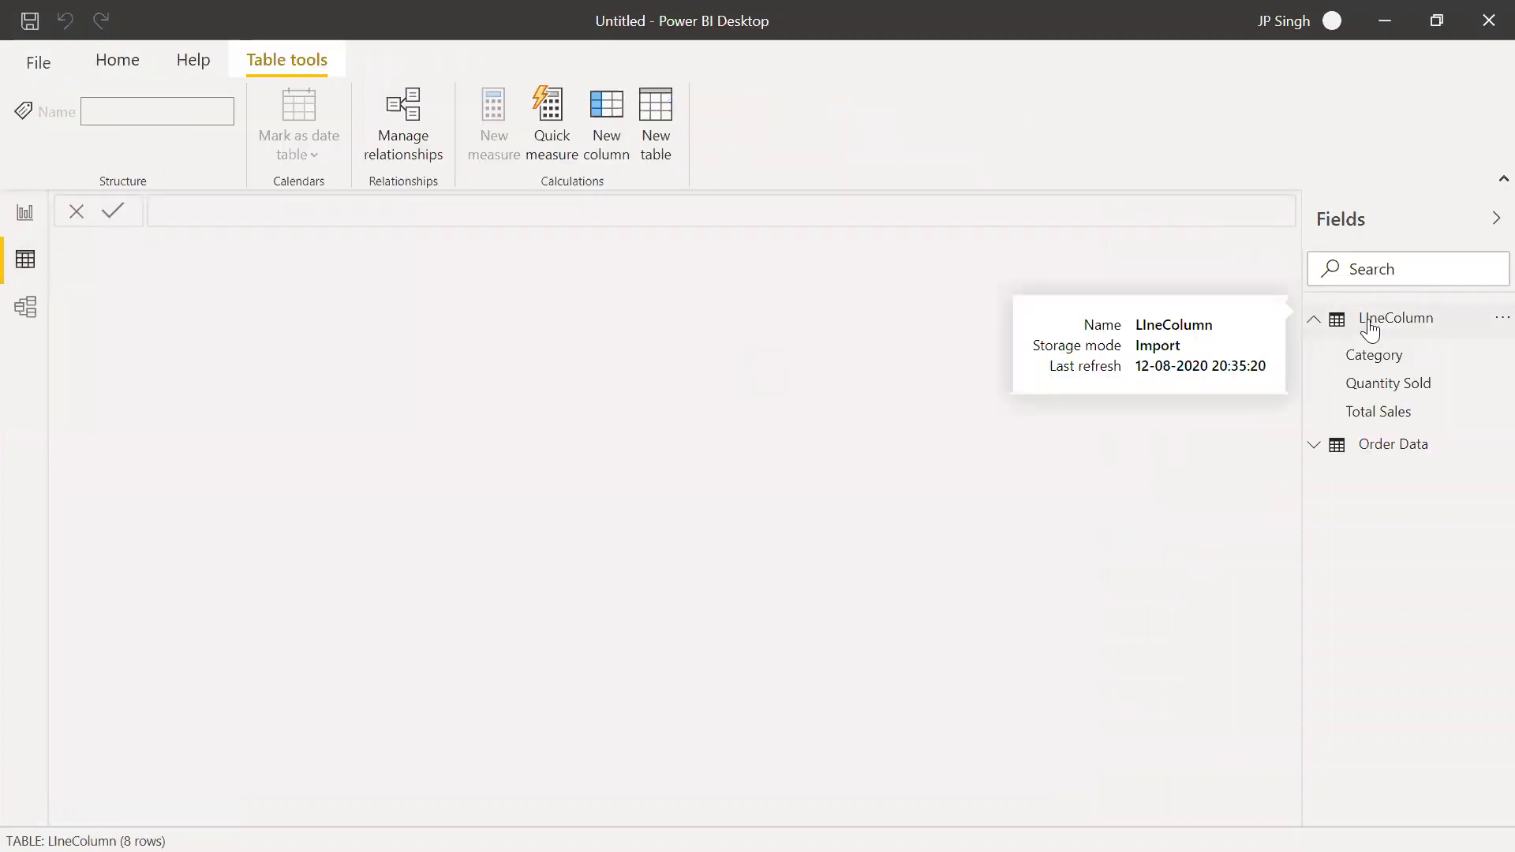
pyautogui.click(1370, 328)
pyautogui.click(1371, 329)
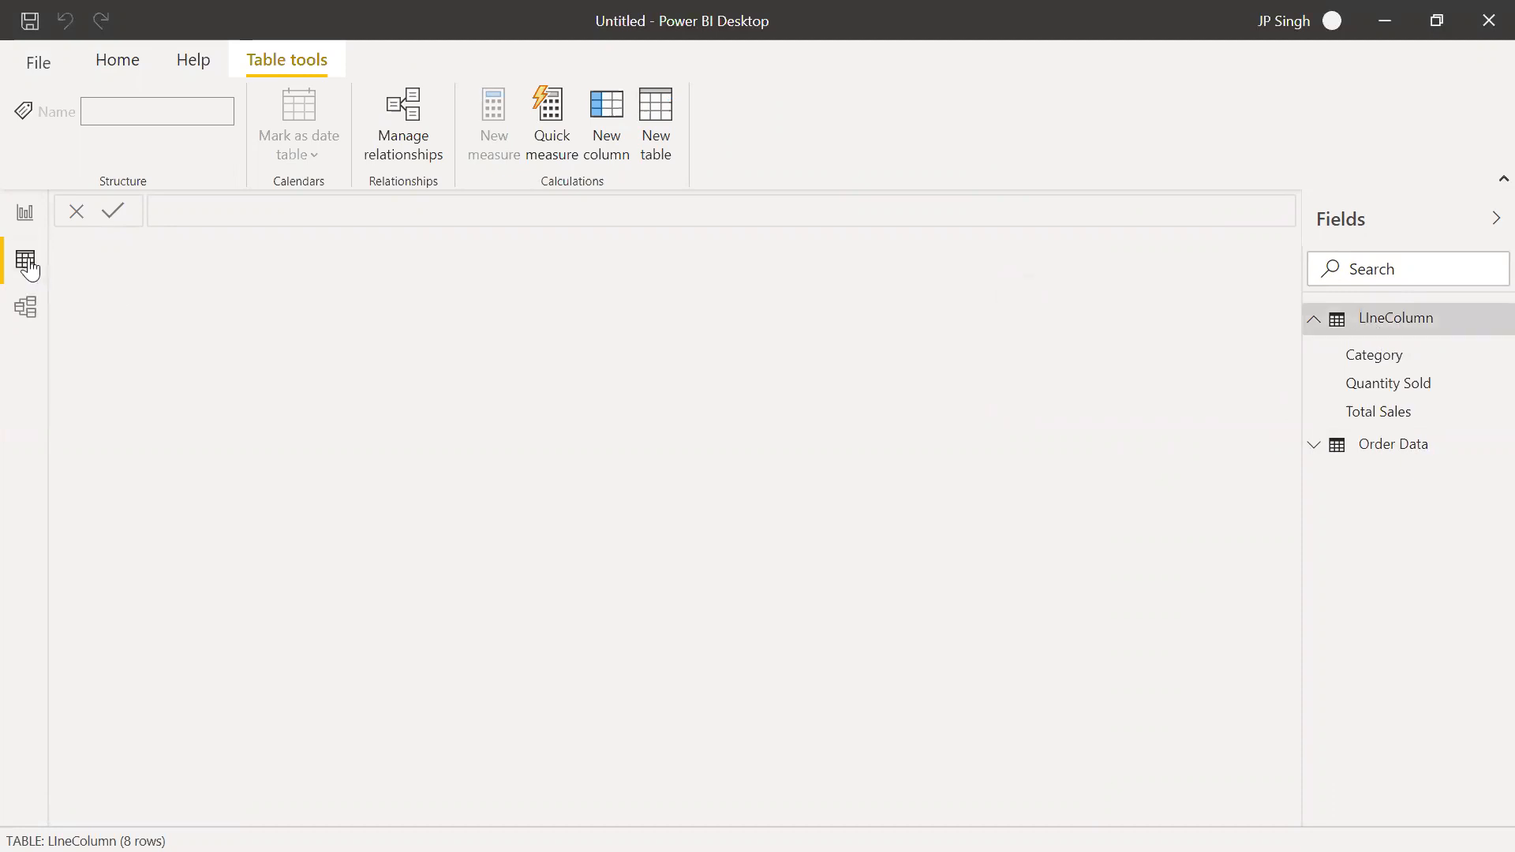
pyautogui.click(1386, 449)
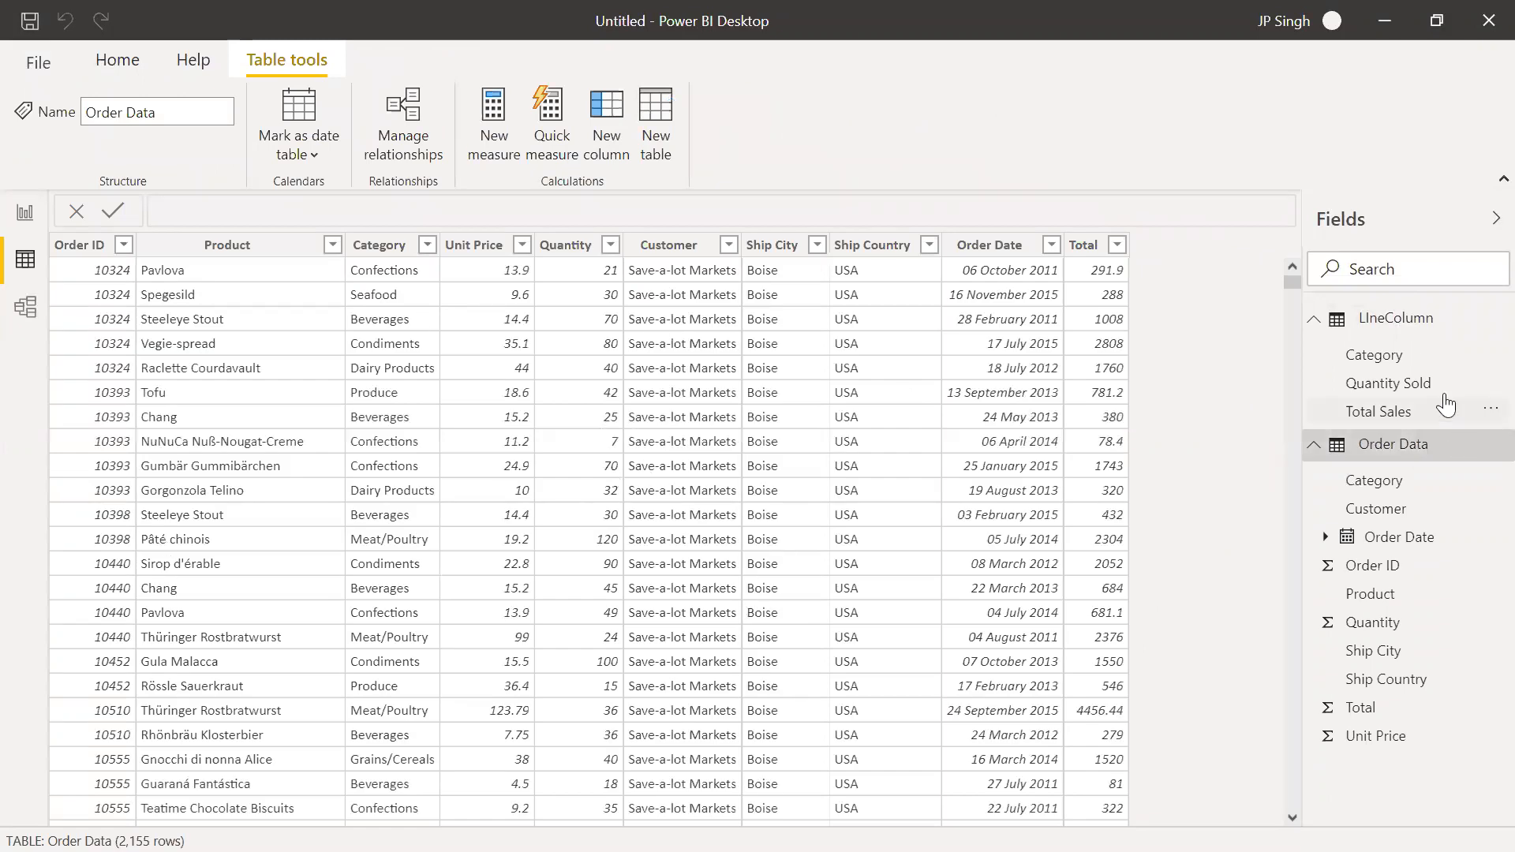
pyautogui.click(1395, 322)
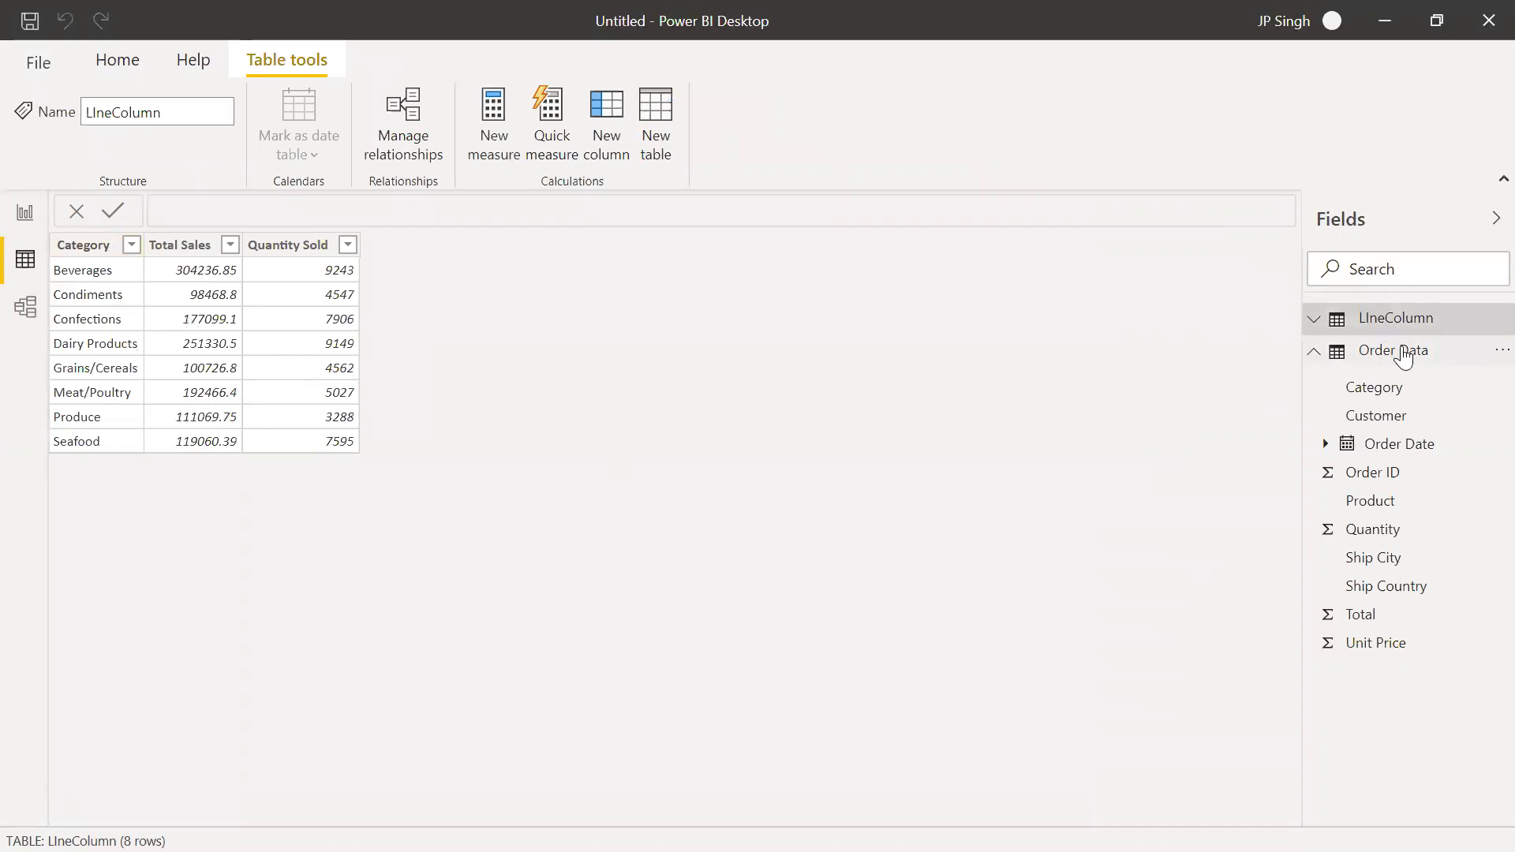
pyautogui.click(1314, 350)
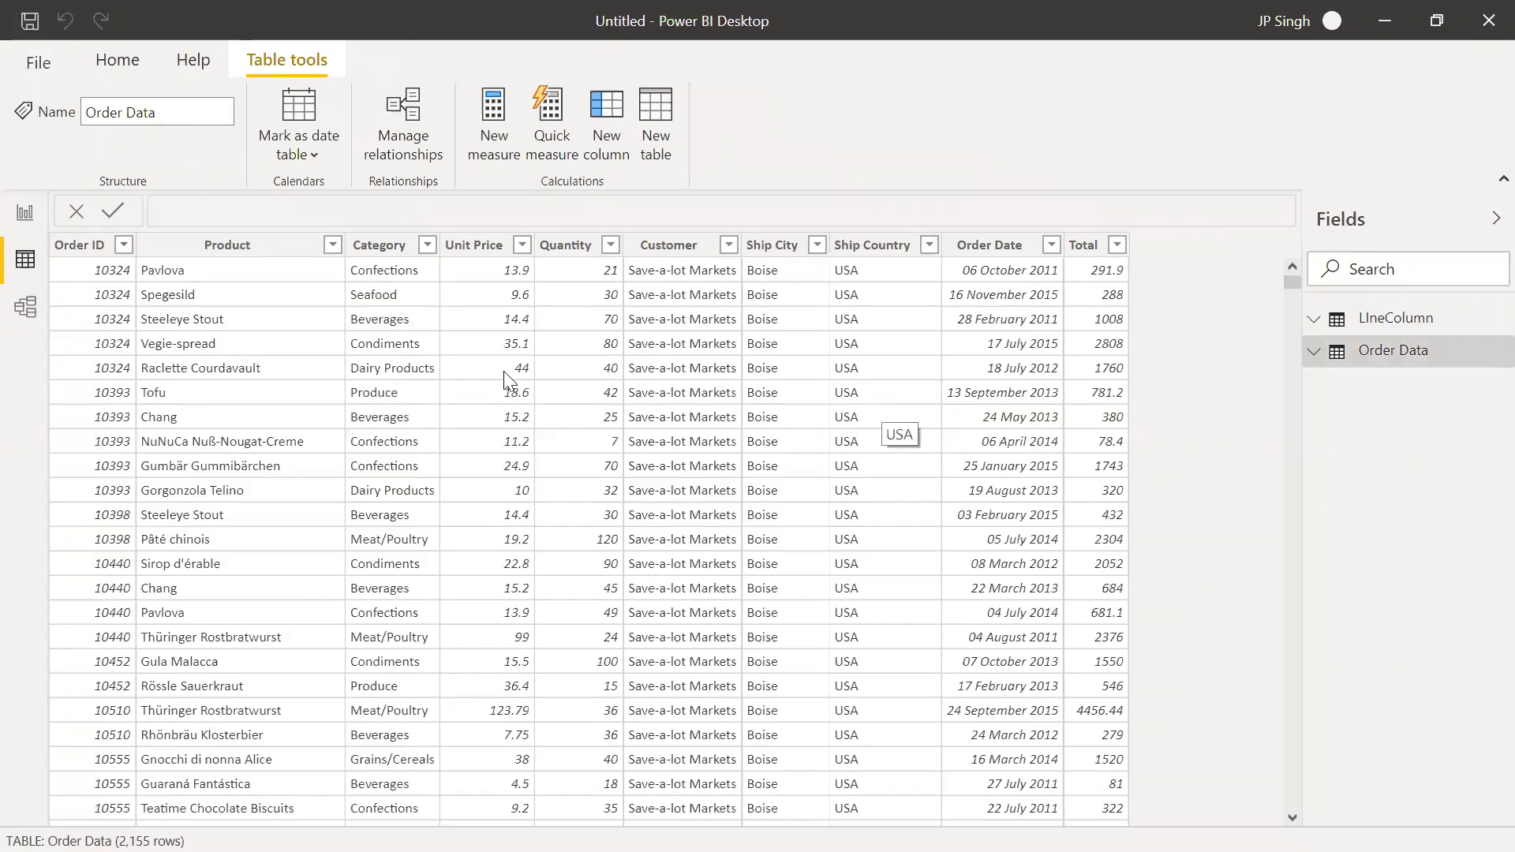
pyautogui.click(26, 213)
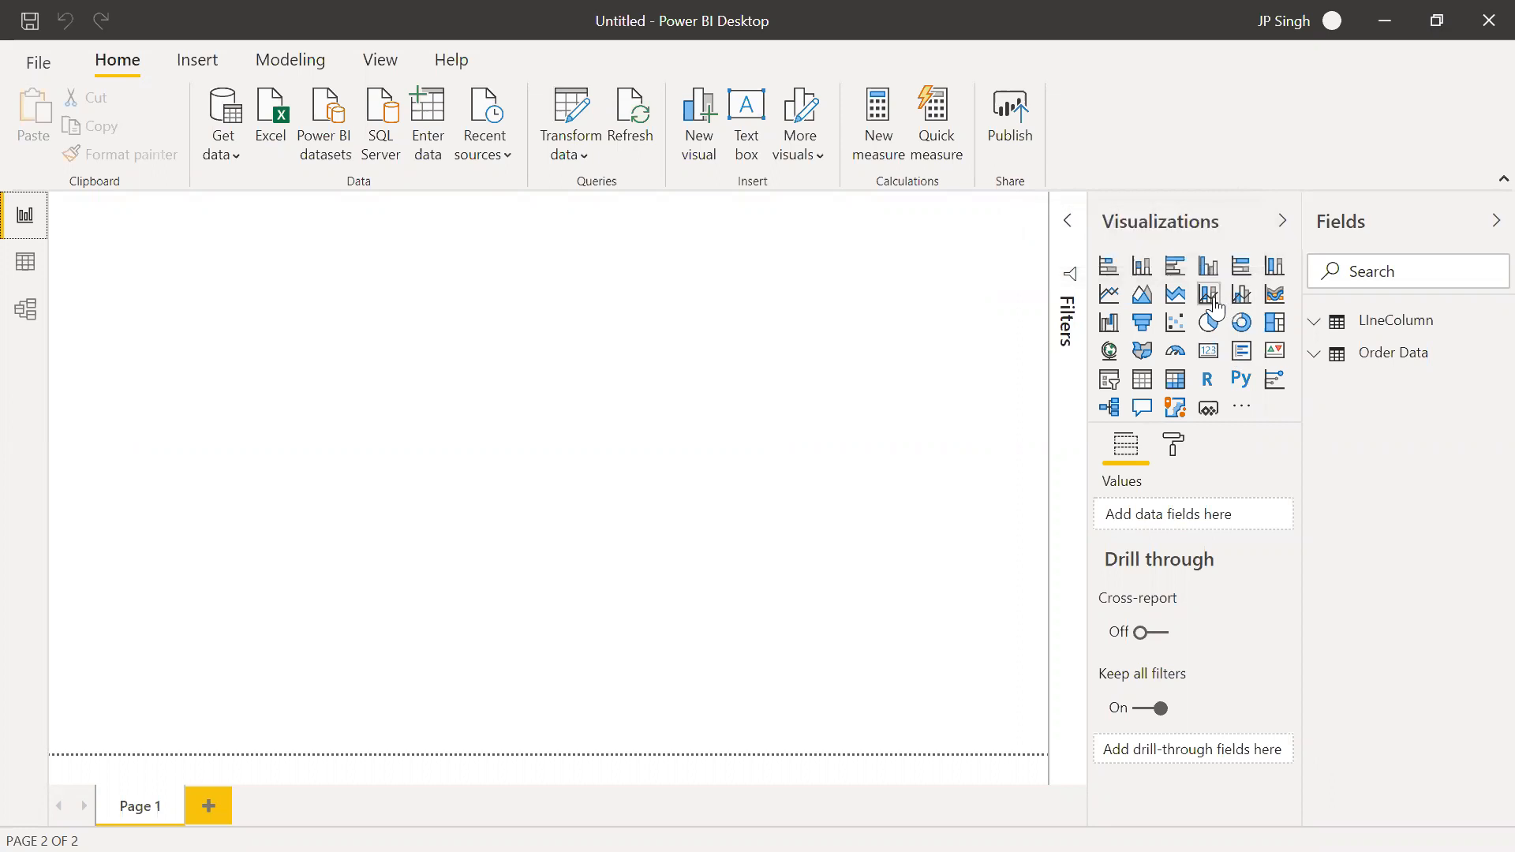
# Build an enlarged line and stacked column chart with Category as shared axis, Total Sales as column values and Quantity Sold as line values
pyautogui.click(1212, 301)
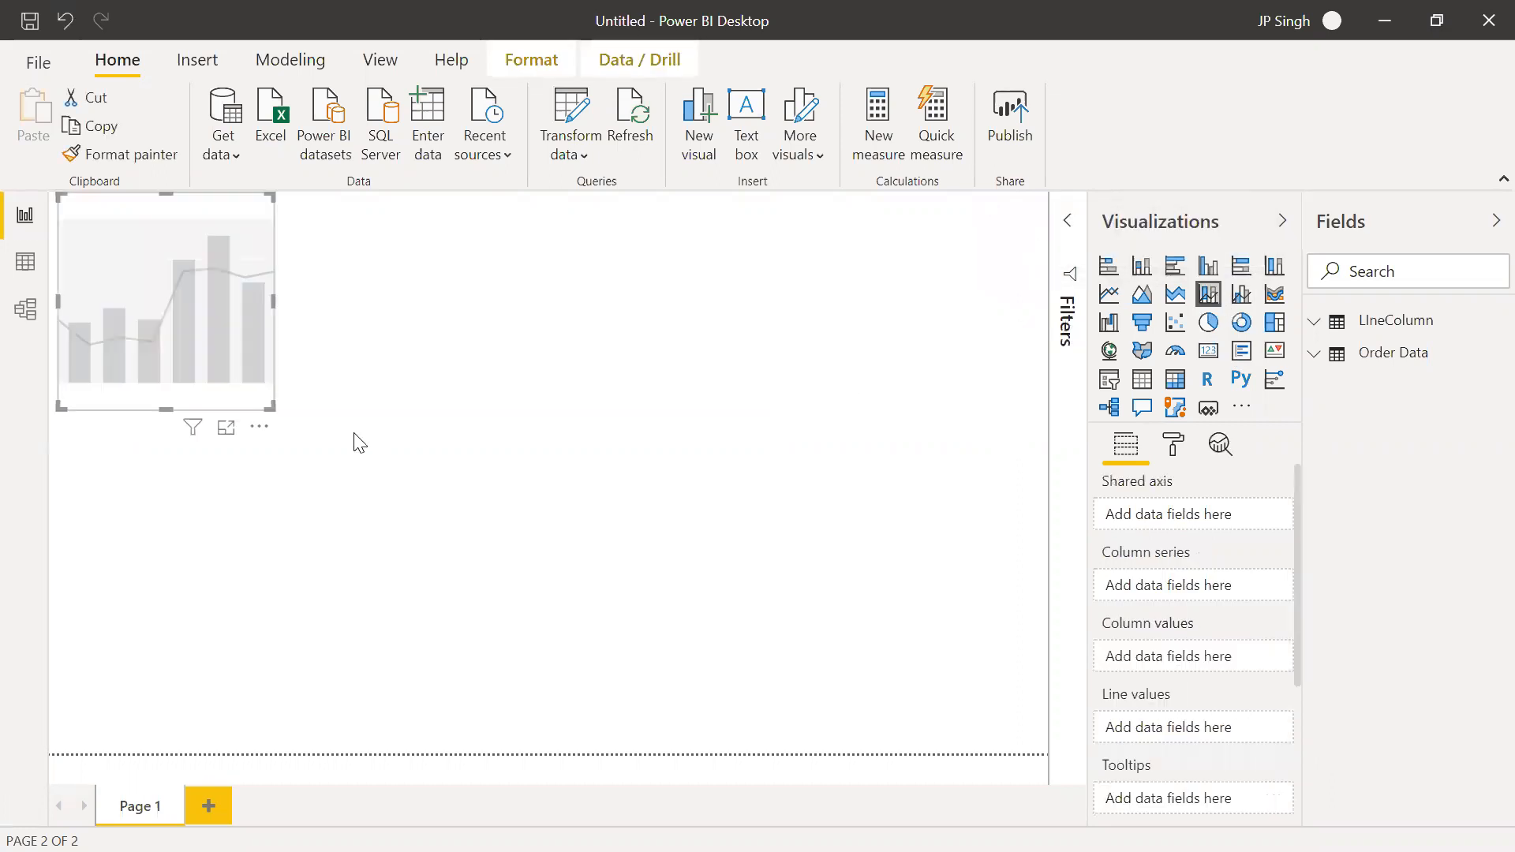
pyautogui.moveTo(269, 408); pyautogui.dragTo(890, 733)
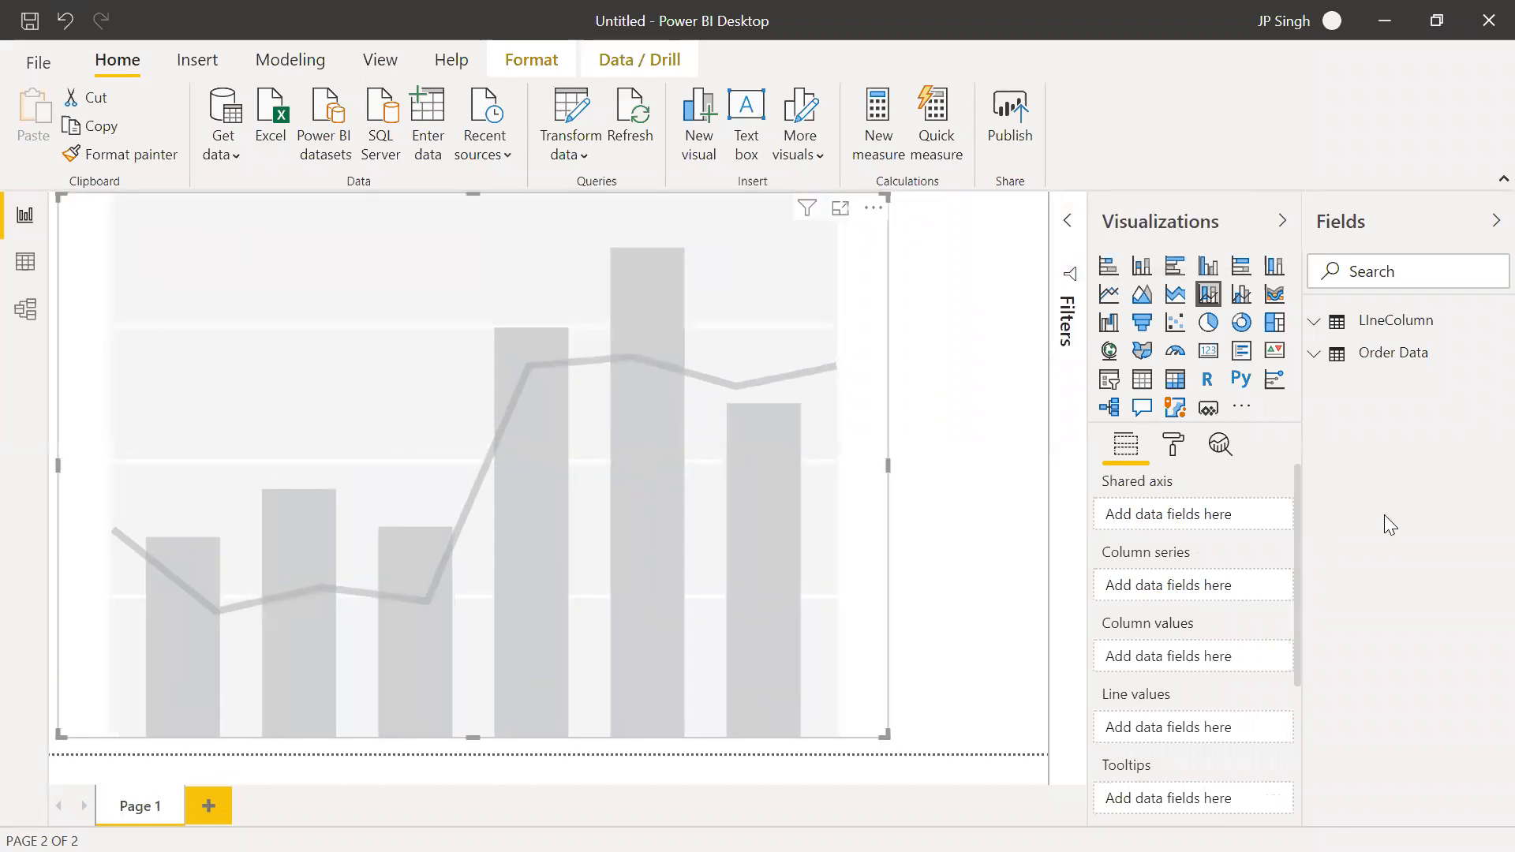
pyautogui.click(1319, 323)
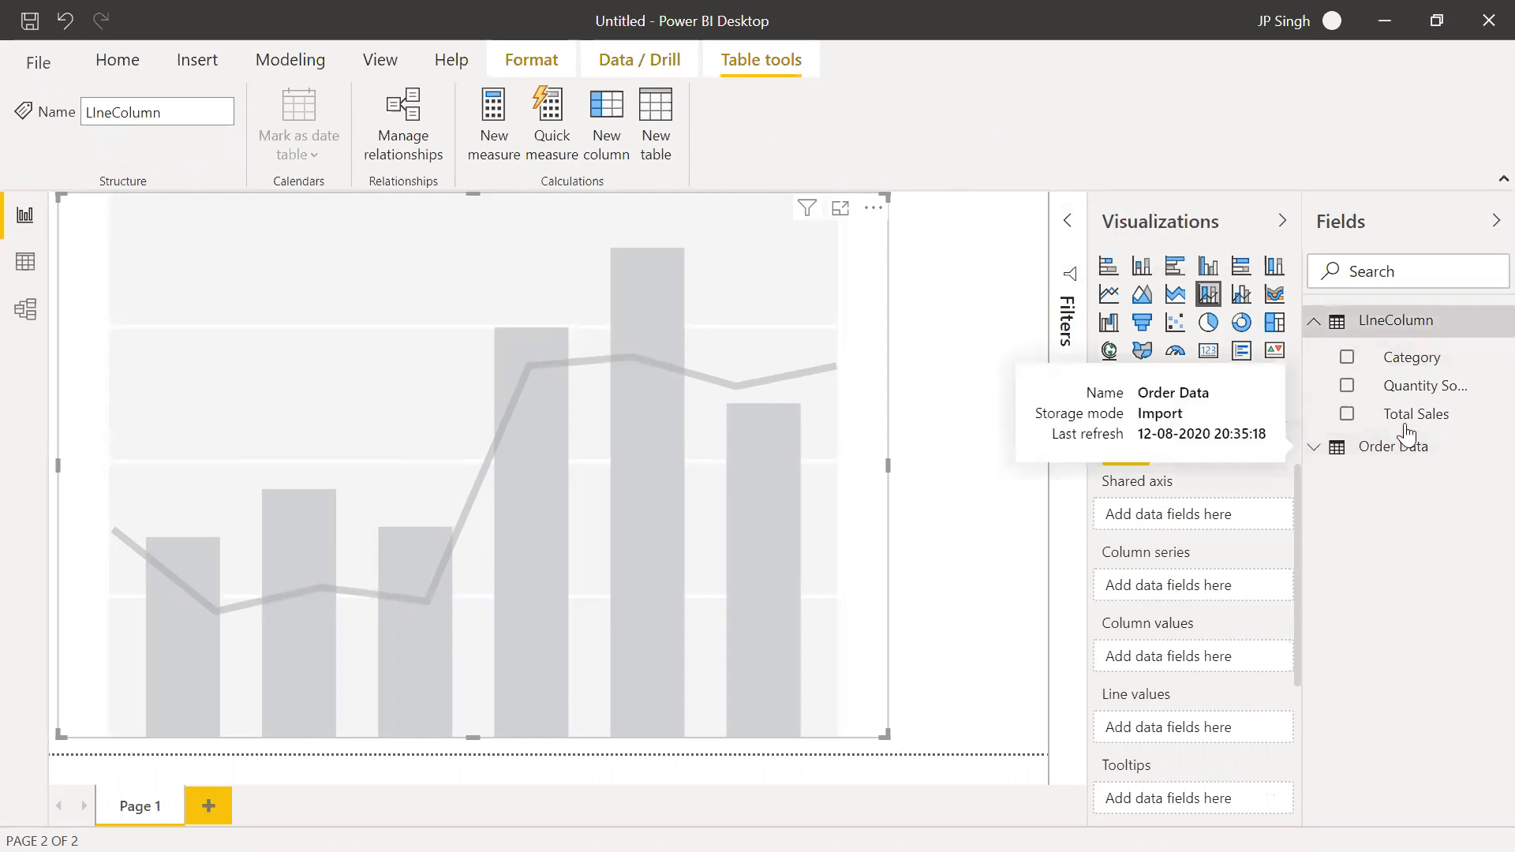
pyautogui.moveTo(1400, 359); pyautogui.dragTo(1200, 525)
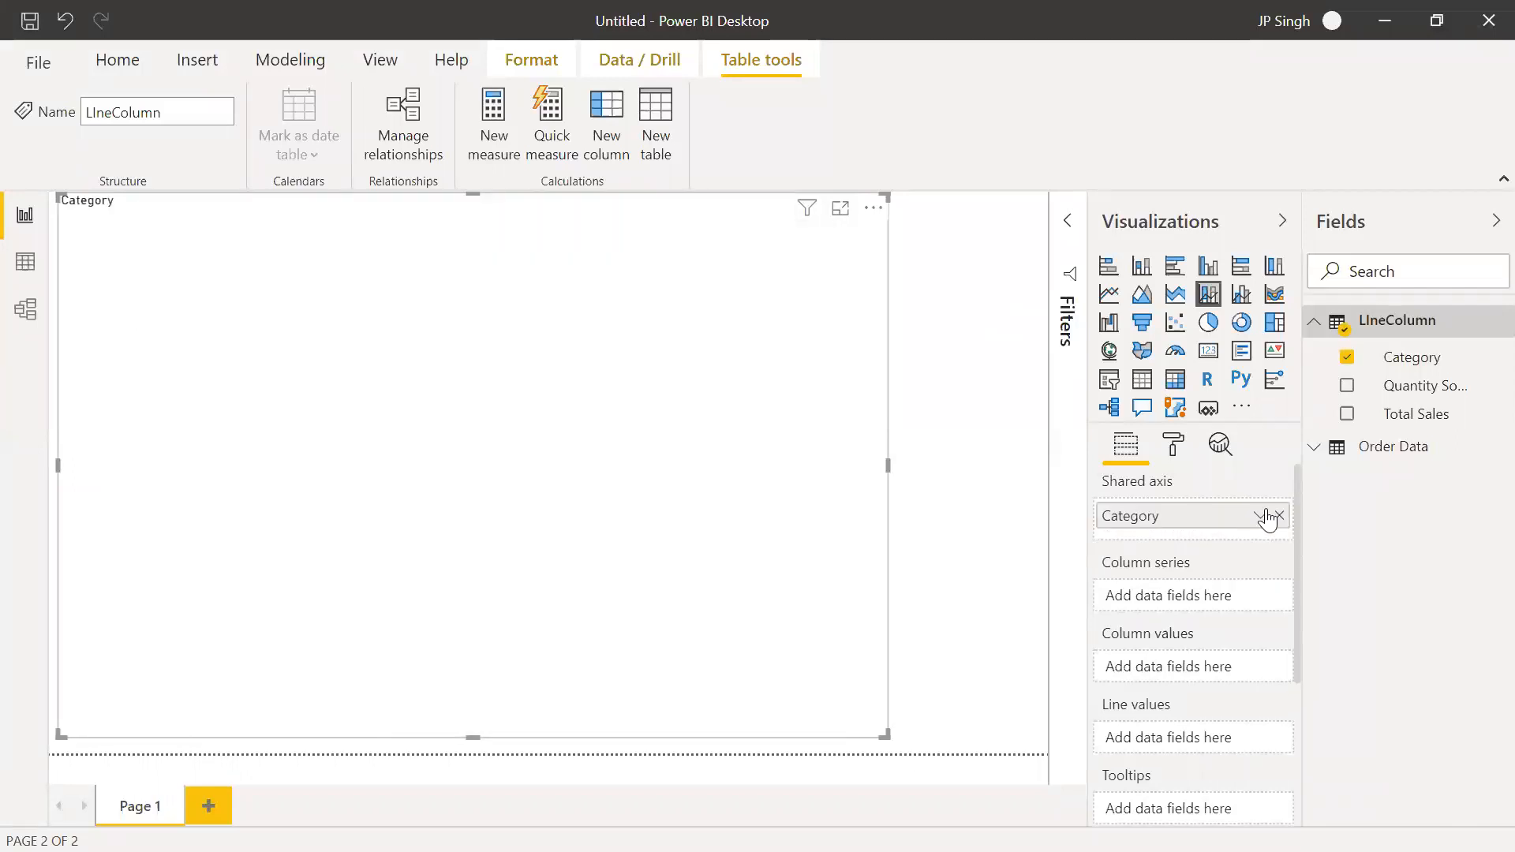
pyautogui.moveTo(1414, 424); pyautogui.dragTo(1201, 684)
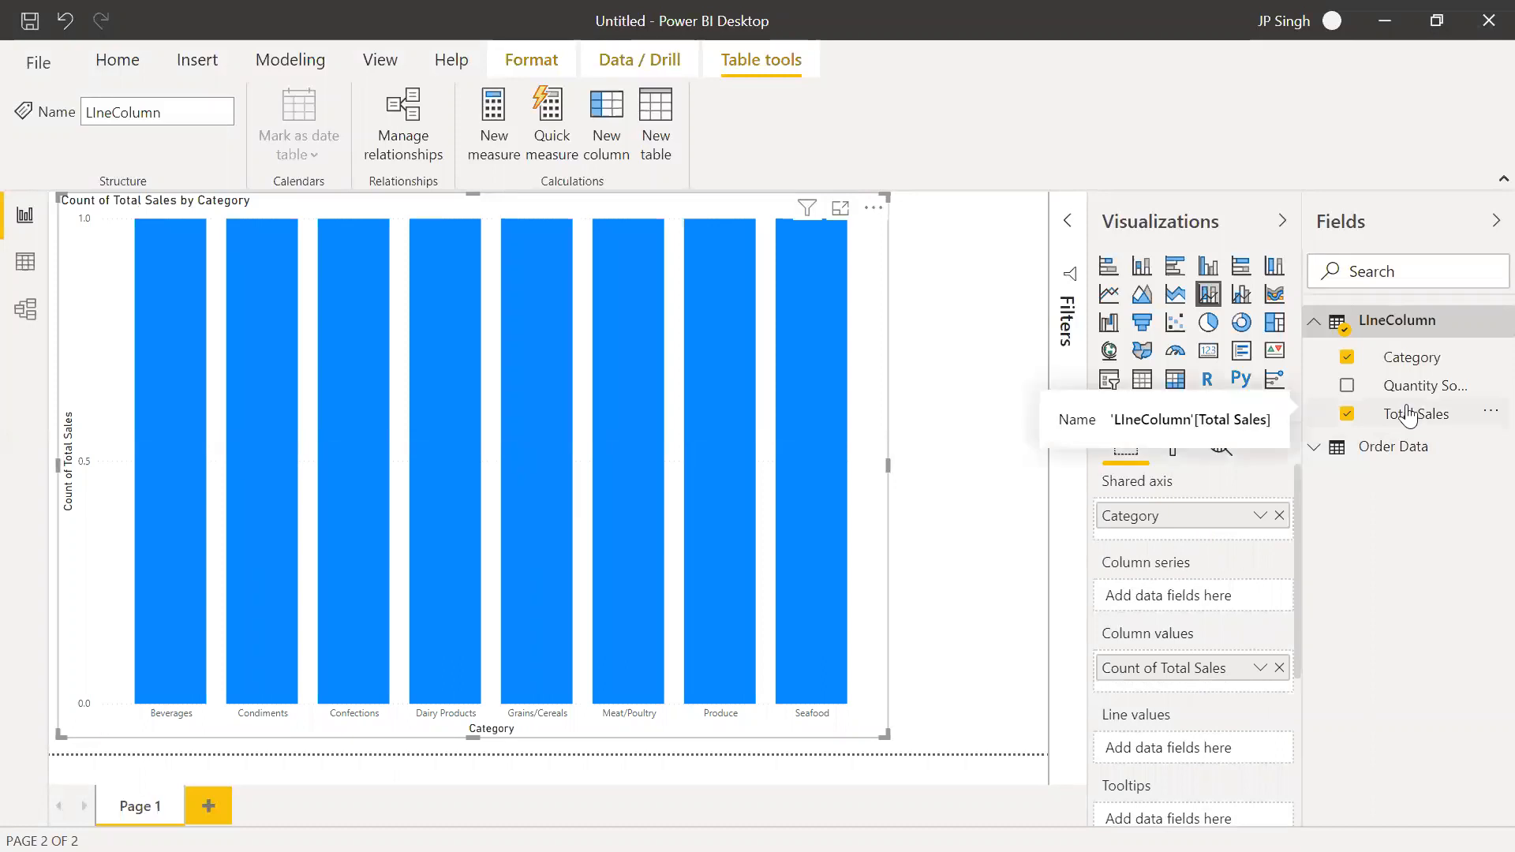
pyautogui.moveTo(1420, 388); pyautogui.dragTo(1208, 754)
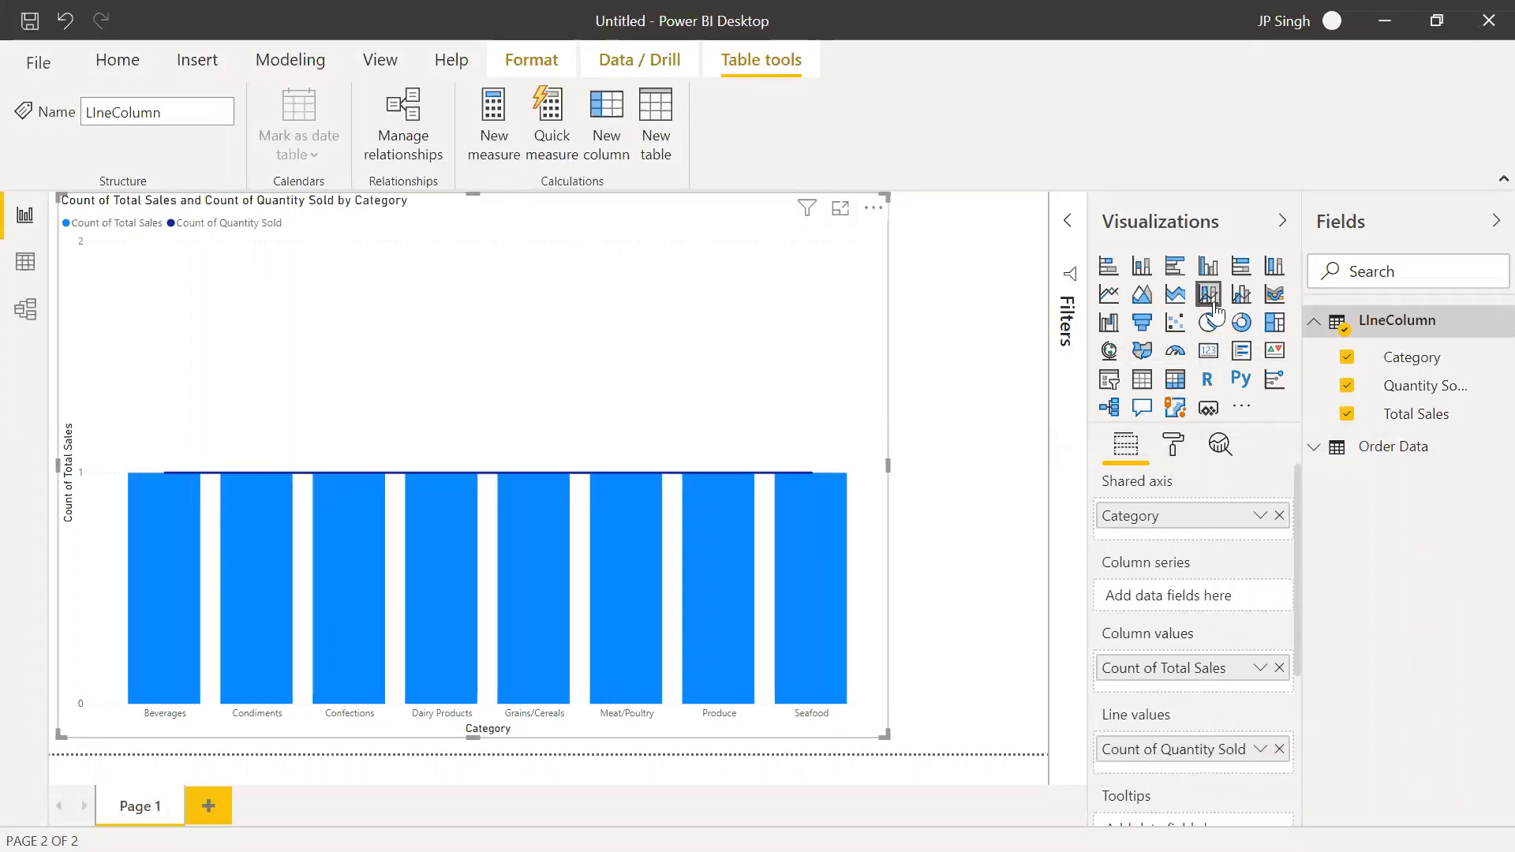
# Switch the combo chart to a line and clustered column chart and delete it from the page
pyautogui.click(1242, 296)
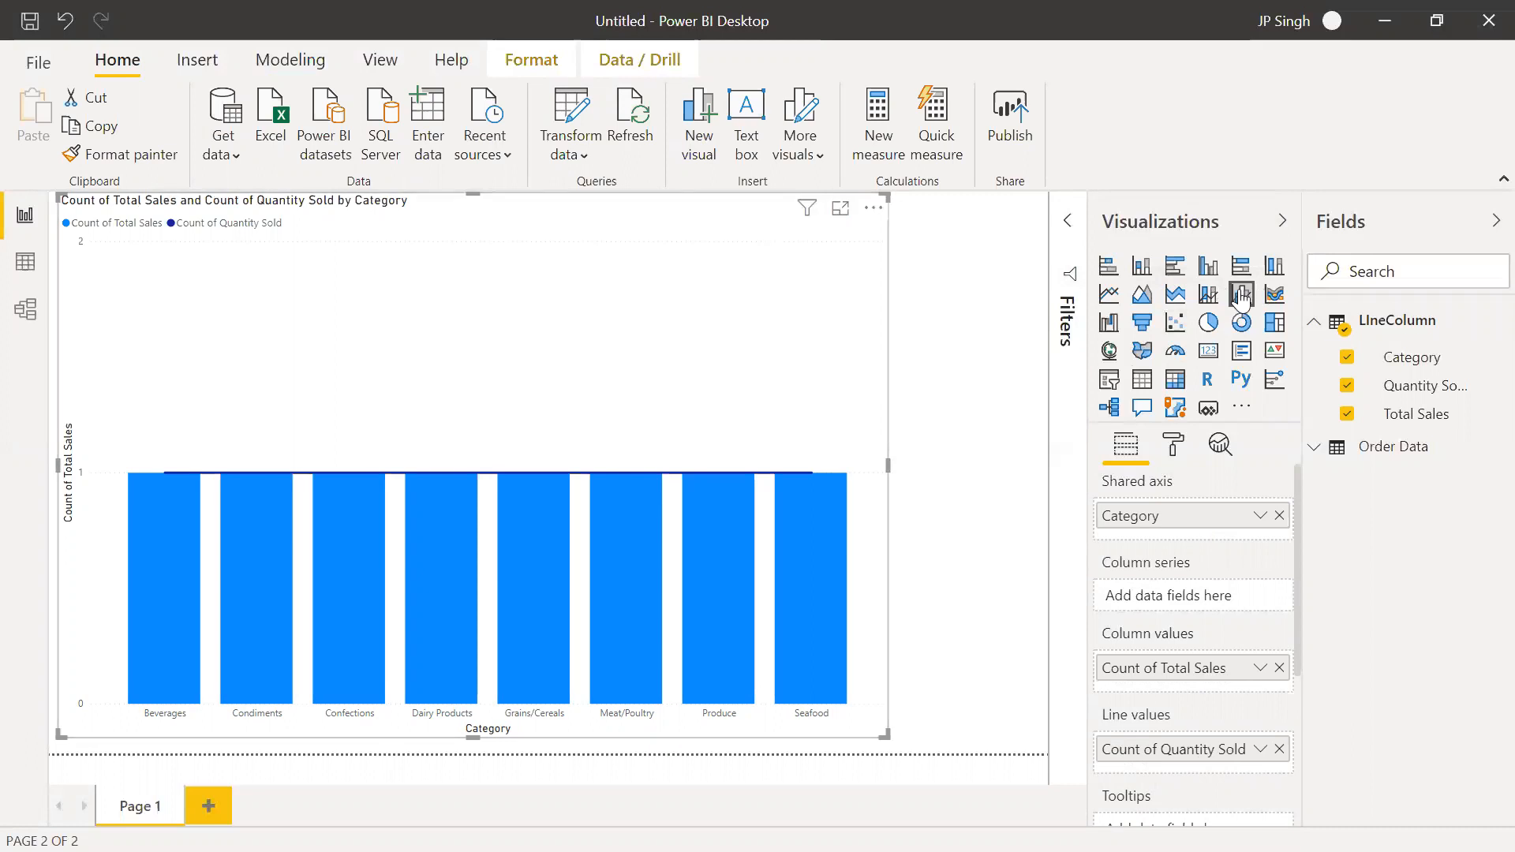
pyautogui.press('Delete')
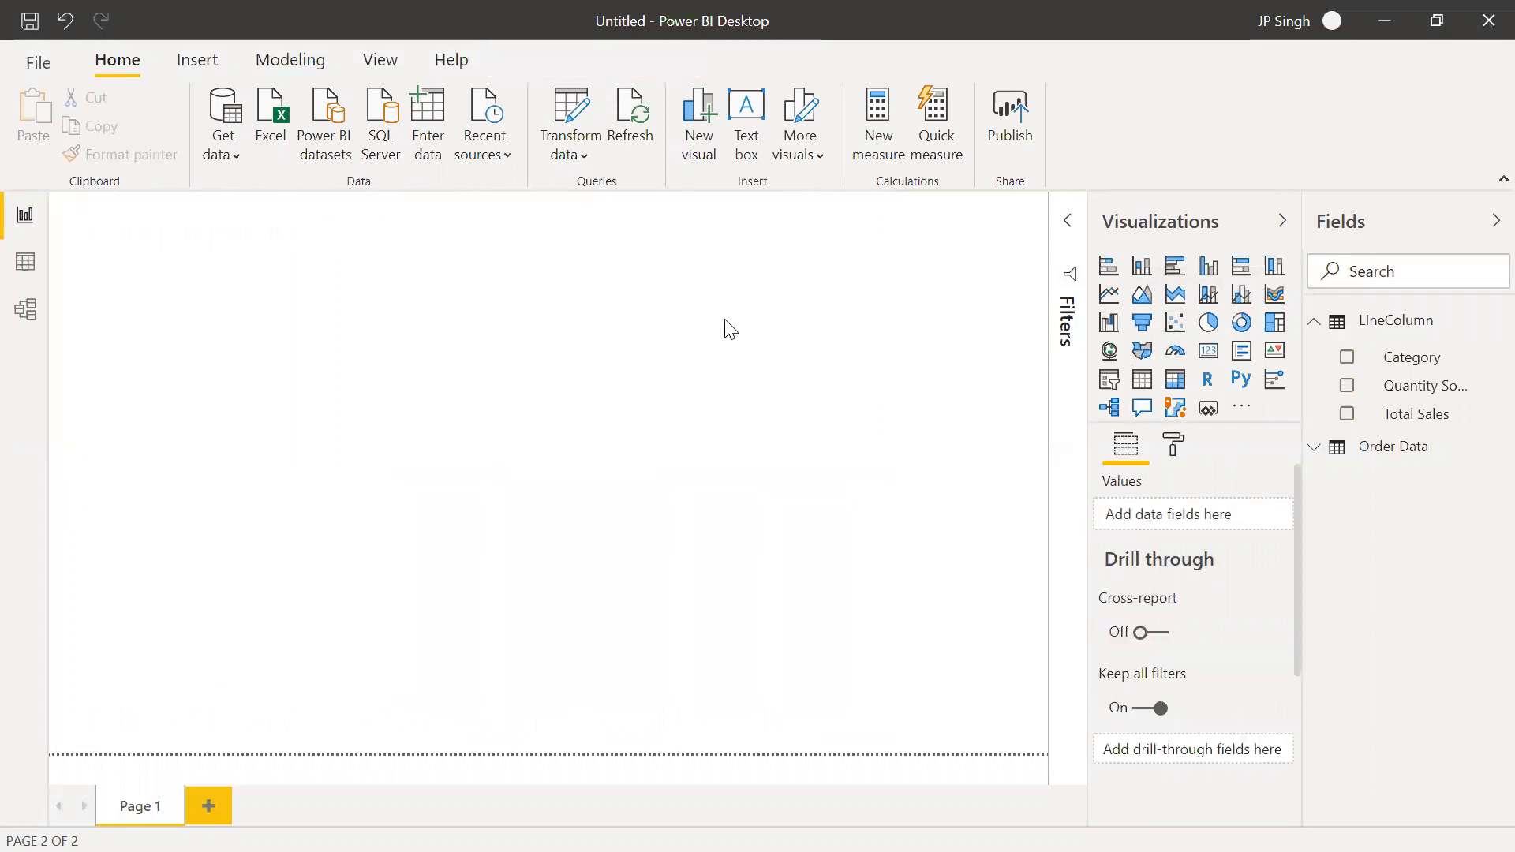
# Create a page-filling line and clustered column chart with Category as shared axis, Total Sales as column values and Quantity Sold as line values
pyautogui.click(1236, 296)
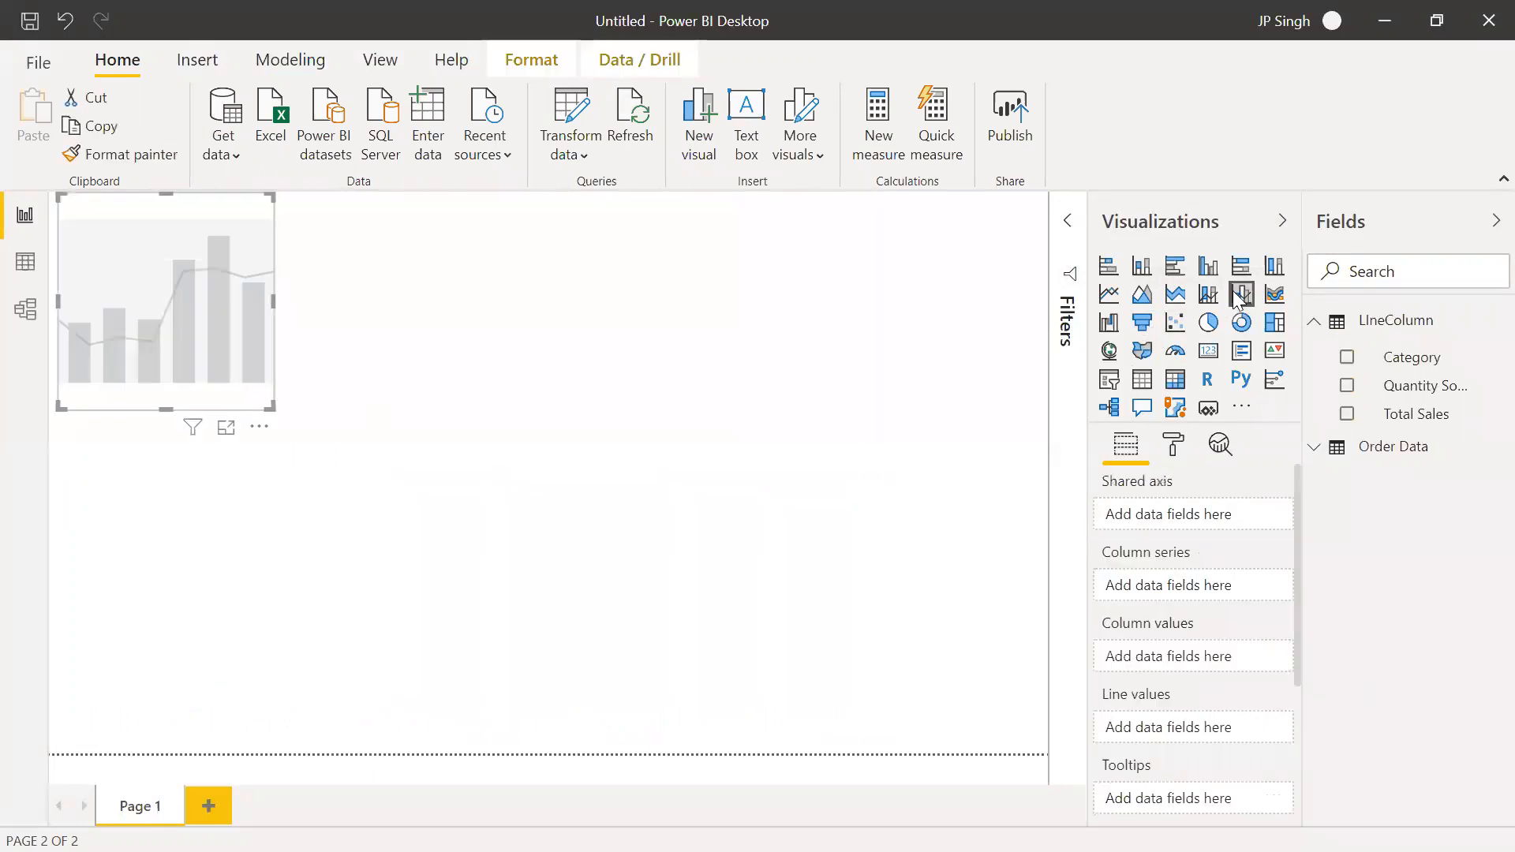
pyautogui.moveTo(277, 411); pyautogui.dragTo(368, 496)
pyautogui.moveTo(607, 637); pyautogui.dragTo(999, 750)
pyautogui.moveTo(1412, 357); pyautogui.dragTo(1210, 524)
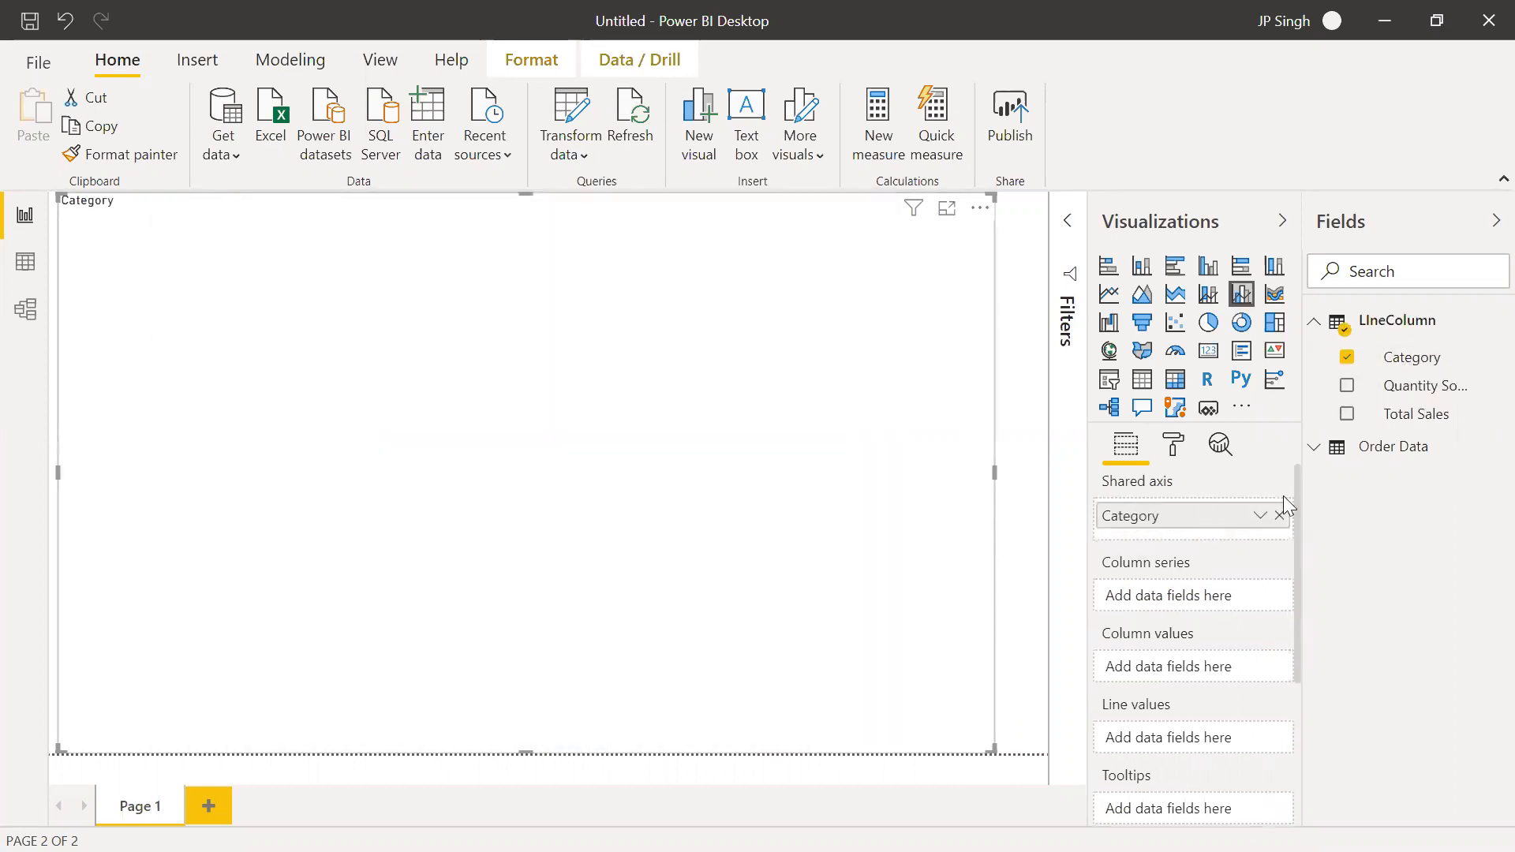
pyautogui.moveTo(1408, 412); pyautogui.dragTo(1185, 662)
pyautogui.moveTo(1398, 417); pyautogui.dragTo(1201, 669)
pyautogui.moveTo(1400, 388); pyautogui.dragTo(1212, 757)
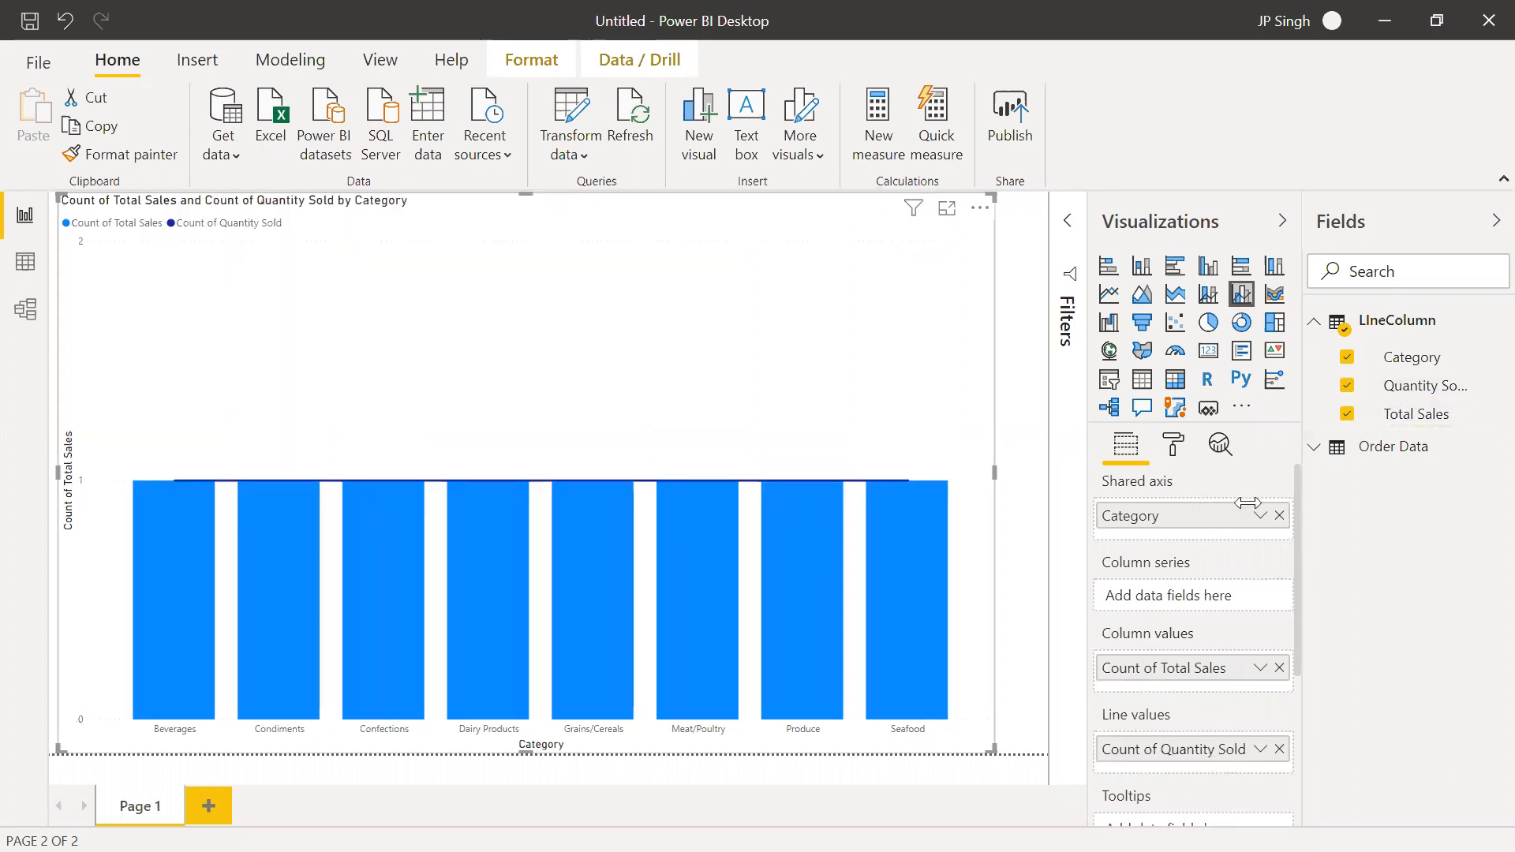
# Try Category as the chart's column series and remove it again
pyautogui.moveTo(1404, 369); pyautogui.dragTo(1211, 595)
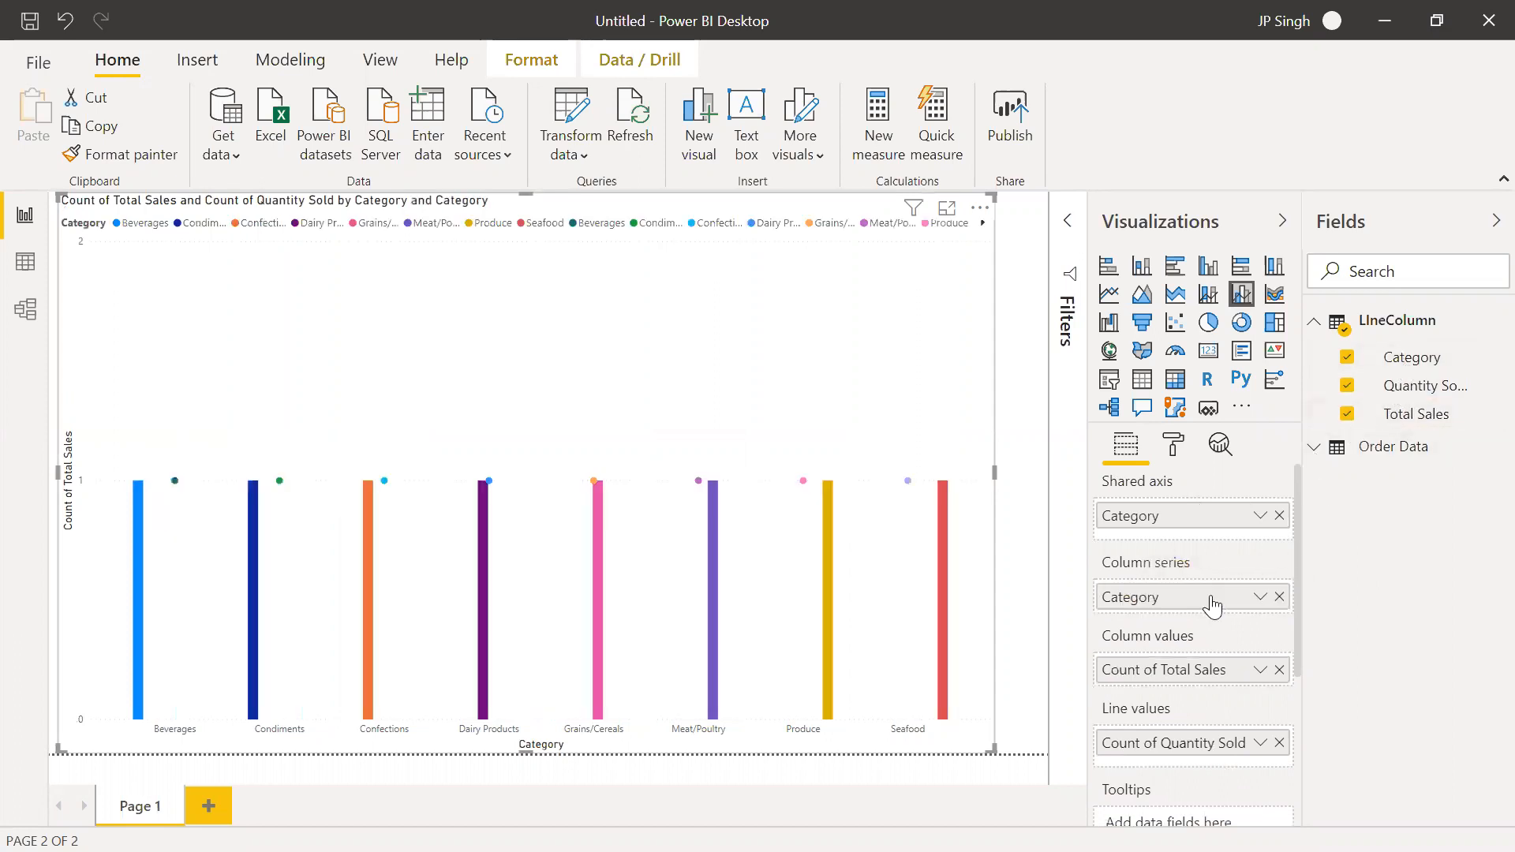
pyautogui.click(1279, 597)
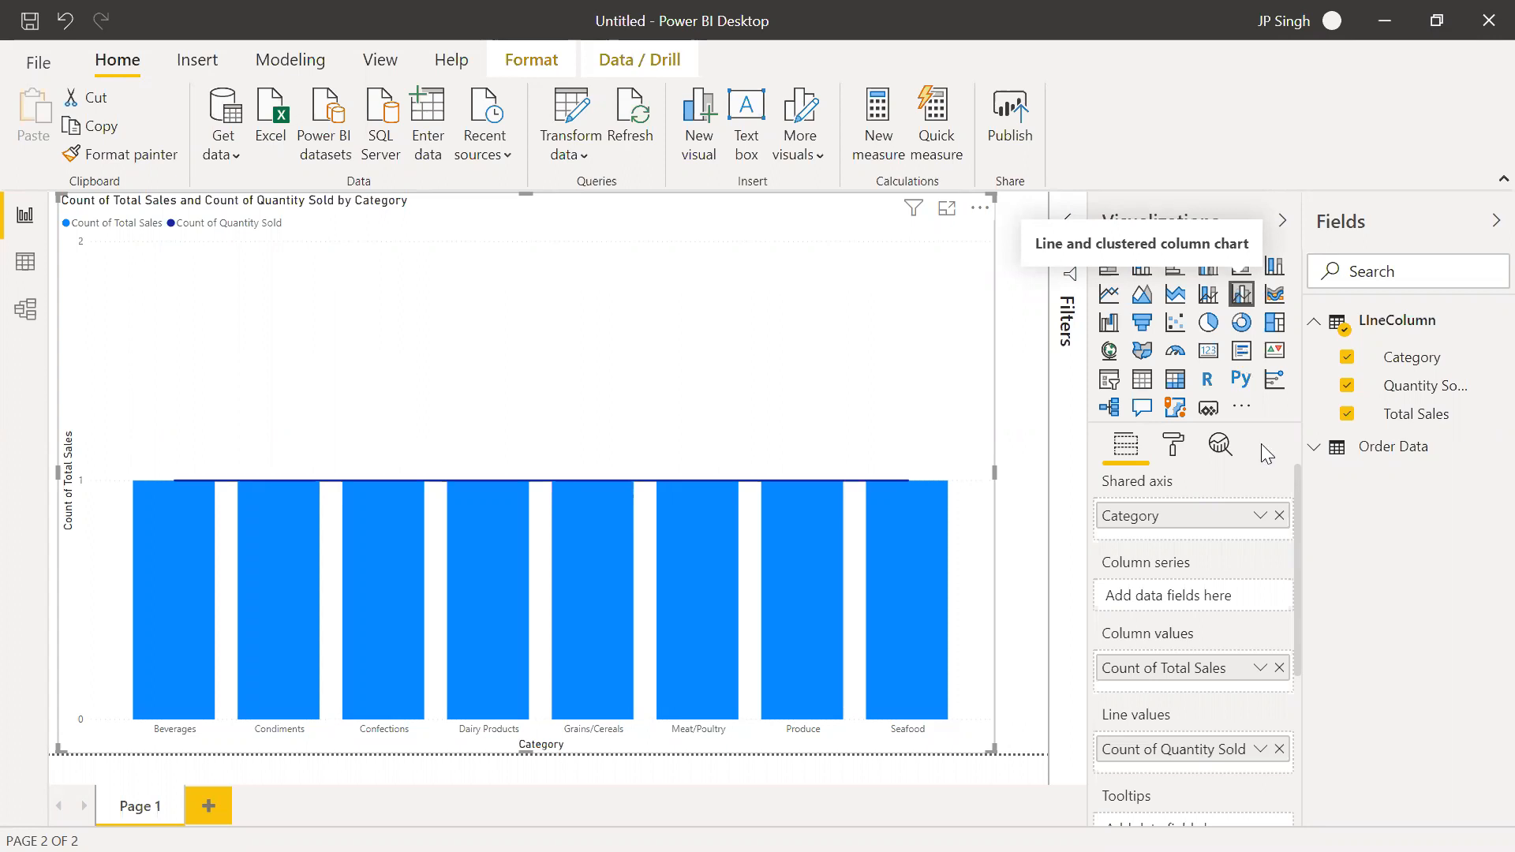
# Change the aggregation of both Total Sales and Quantity Sold in the combo chart to Sum
pyautogui.click(1259, 669)
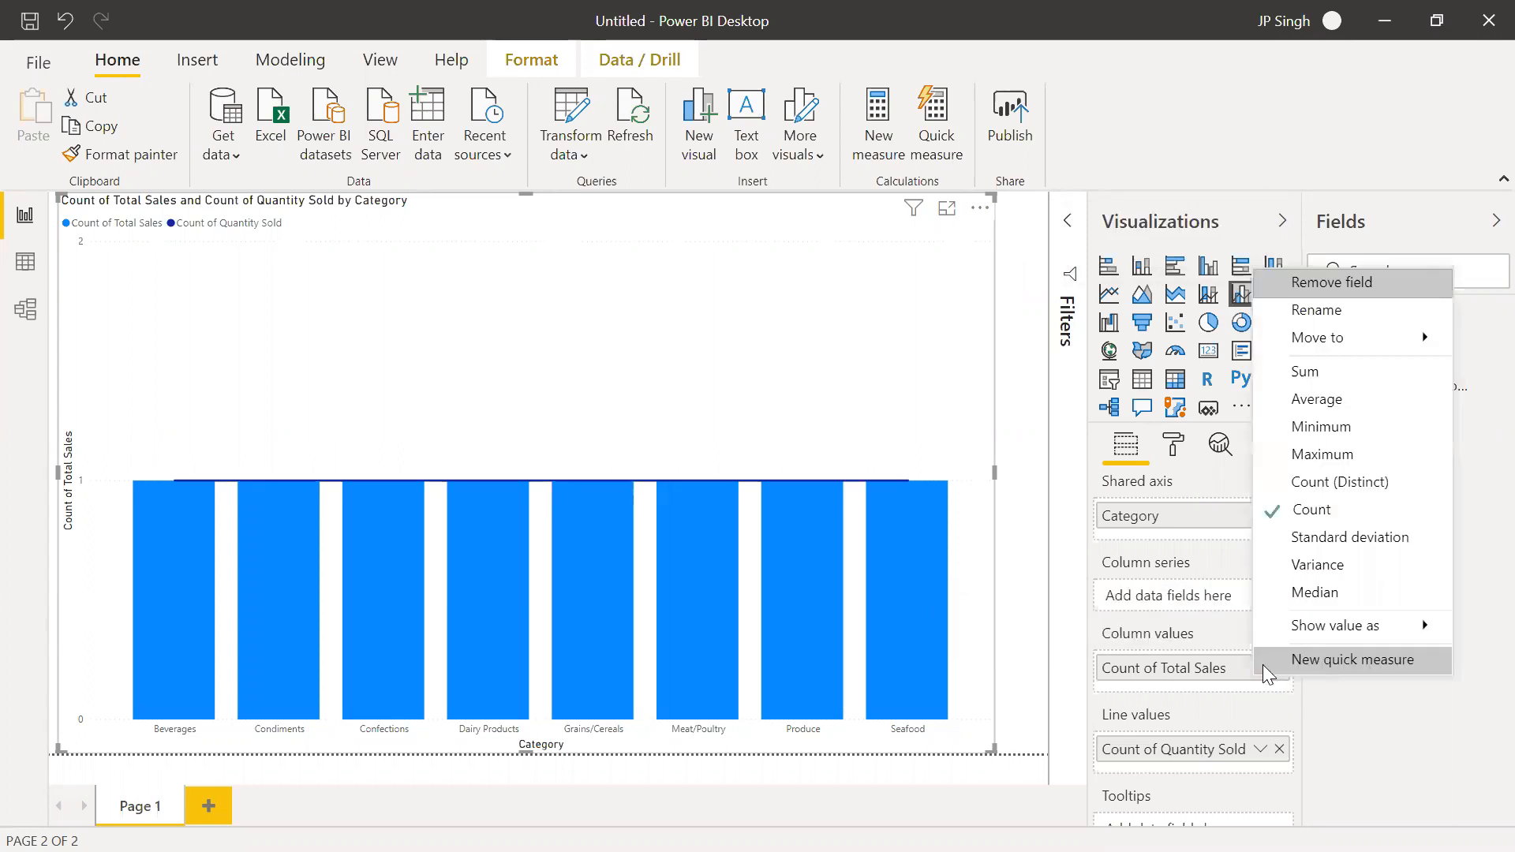
pyautogui.click(1315, 386)
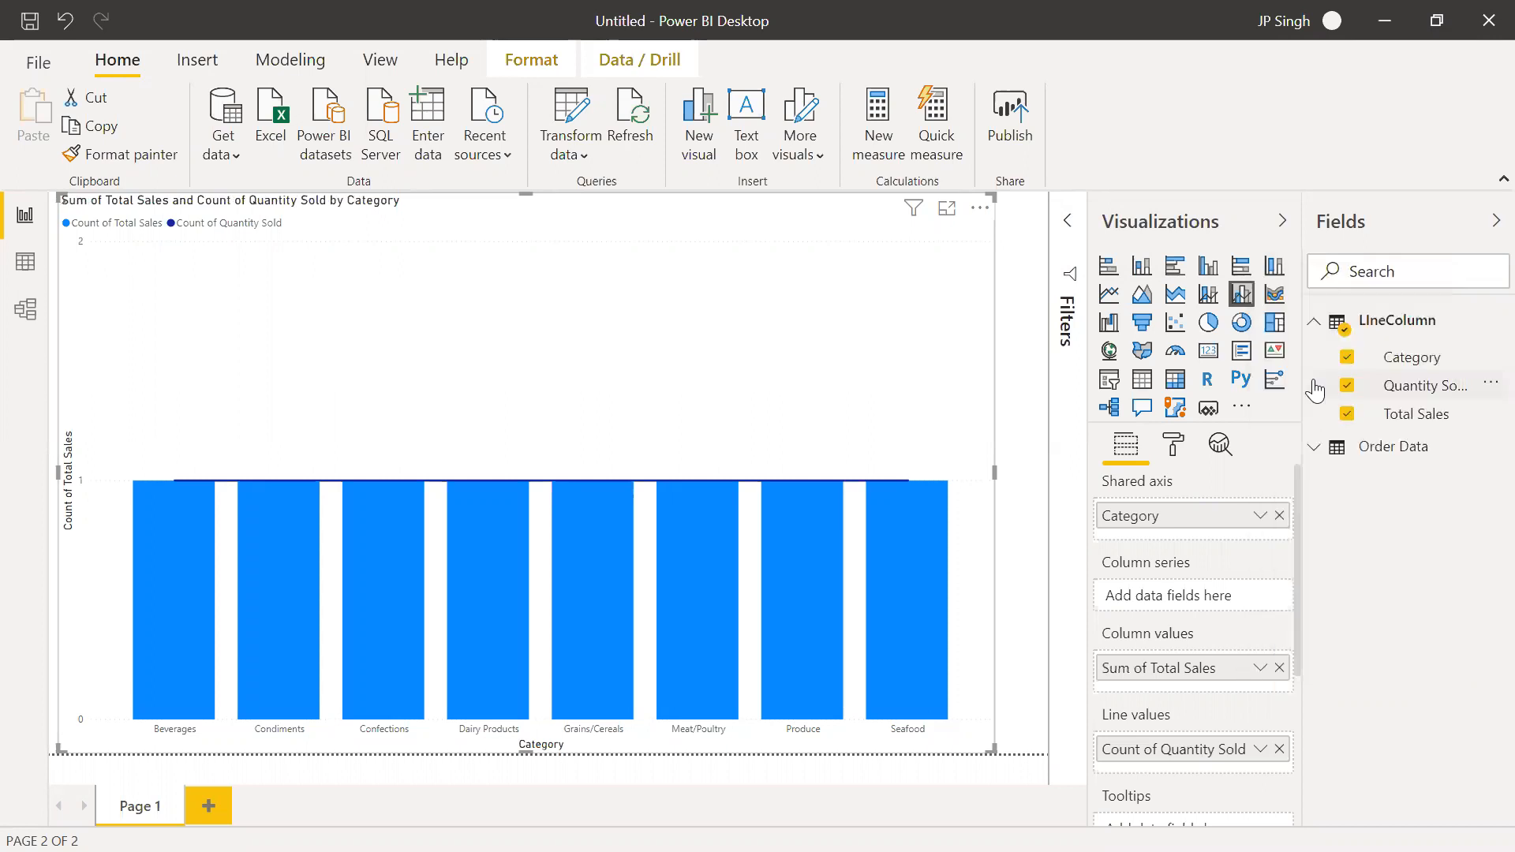
pyautogui.click(1260, 750)
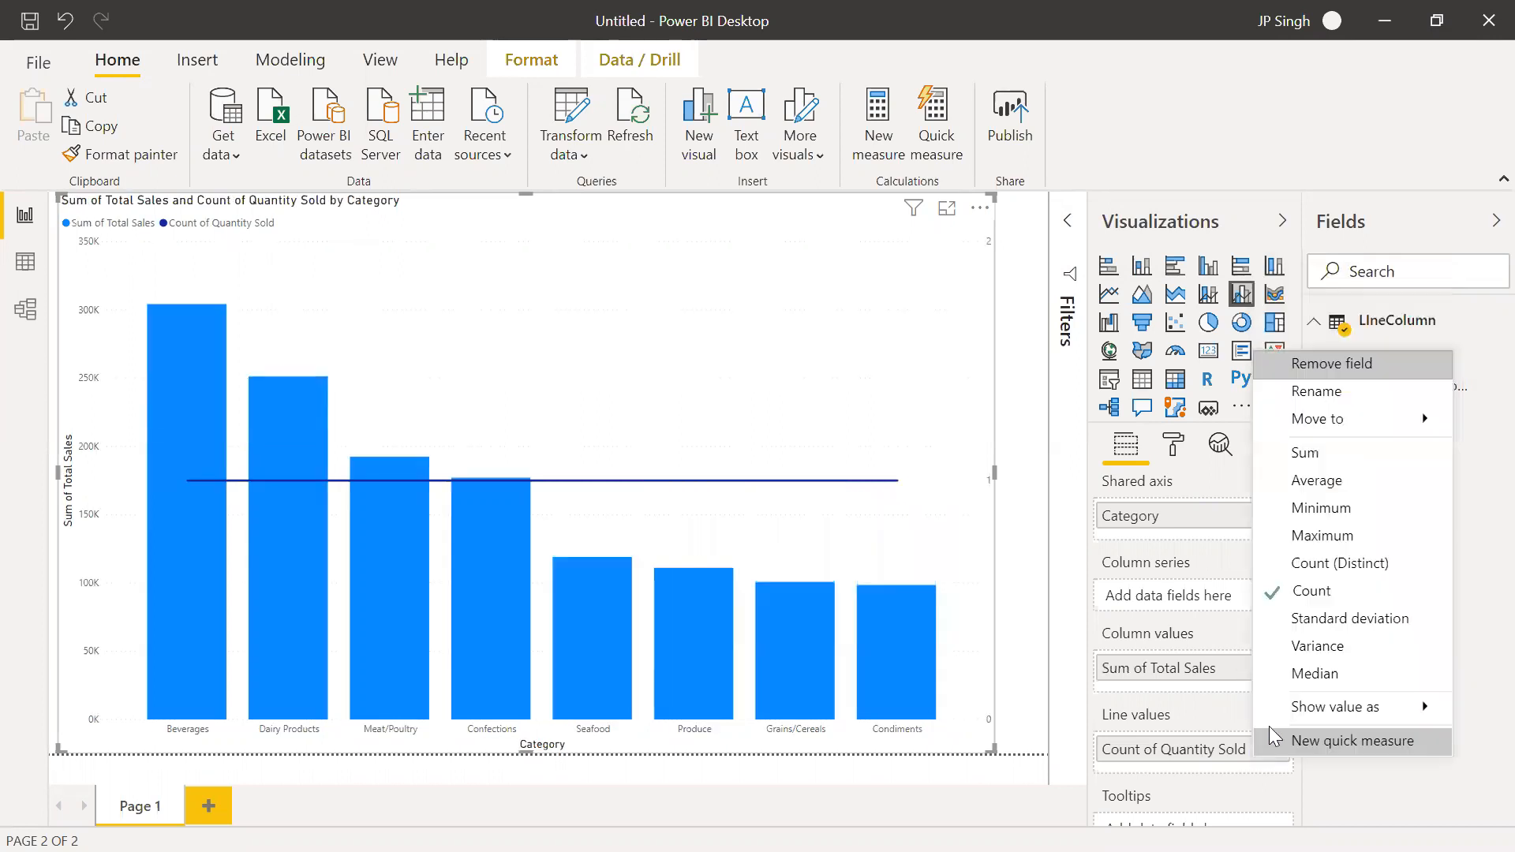
pyautogui.click(1324, 456)
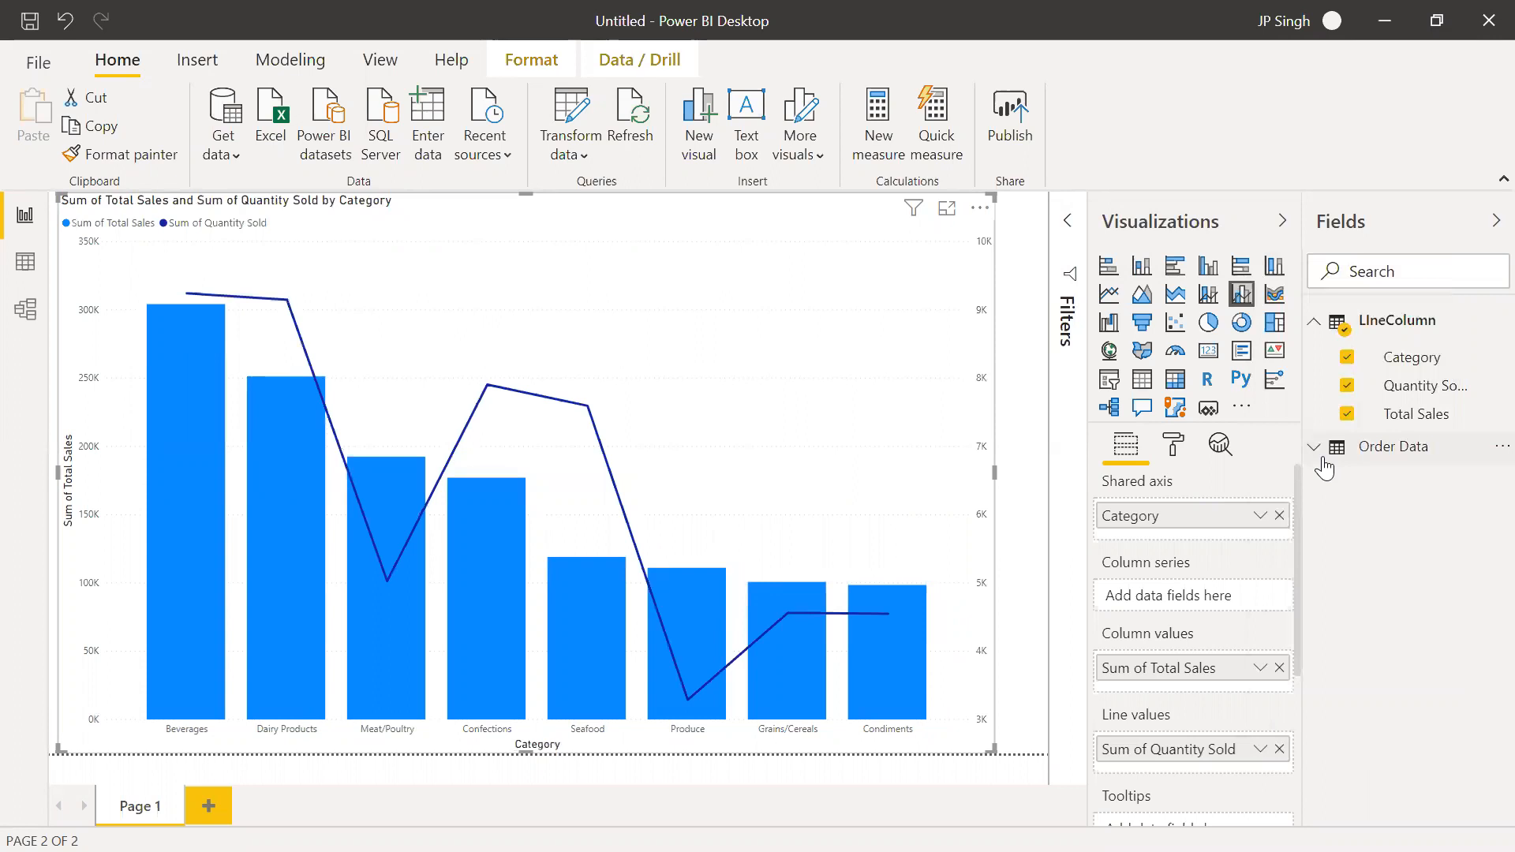